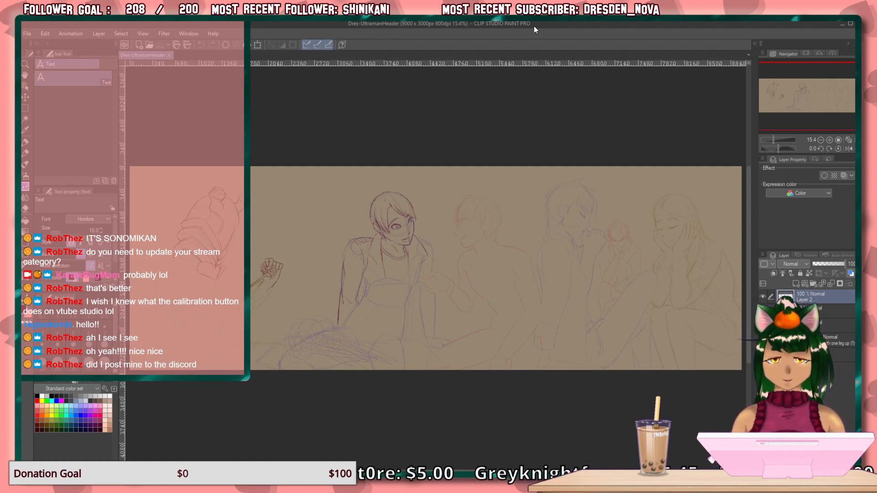
Draw the outer lapel edge of the short-haired figure's jacket from the viewer's-right notch down towards the waist with the Darker pencil.
left_click(829, 140)
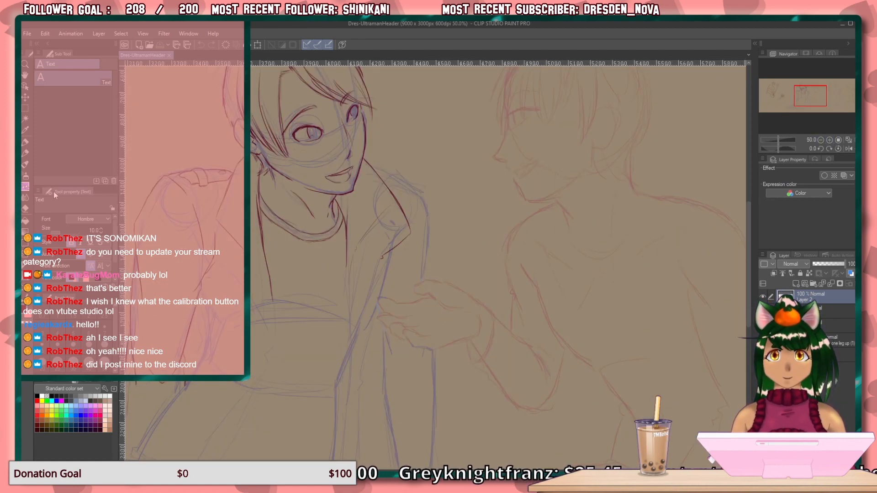
left_click(25, 154)
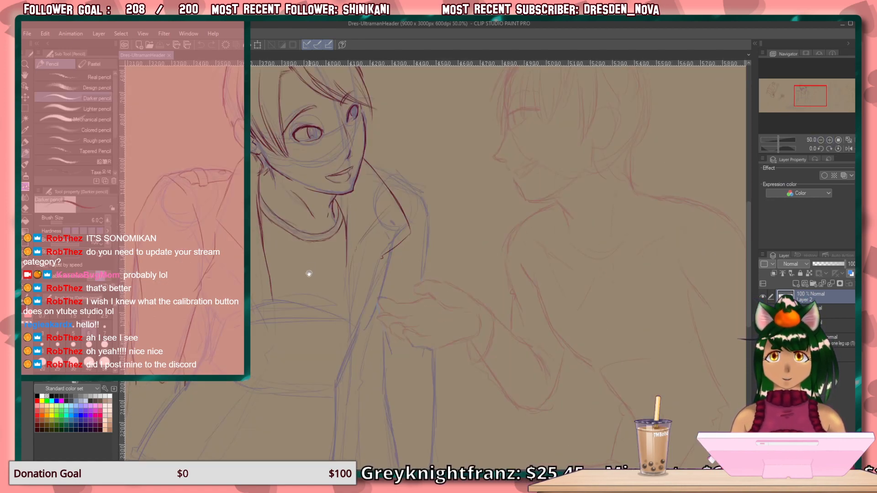
left_click_drag(308, 272, 395, 300)
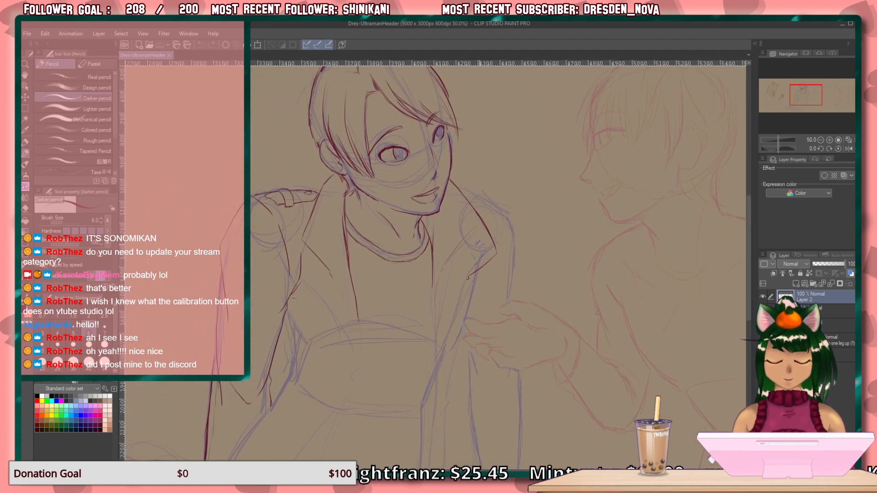
scroll(484, 236, "up", 3)
left_click_drag(408, 319, 533, 301)
mouse_move(403, 217)
left_mouse_down()
mouse_move(472, 276)
mouse_move(416, 181)
mouse_move(369, 206)
left_mouse_up()
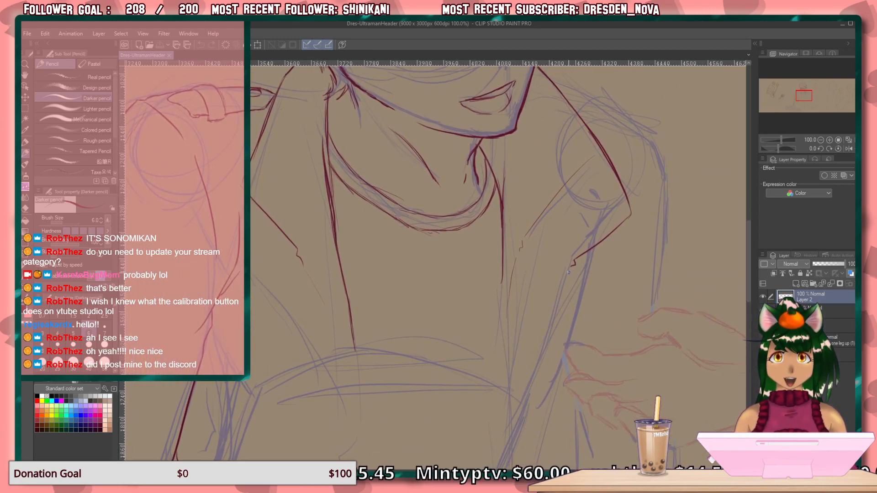
left_click_drag(571, 267, 551, 331)
left_click_drag(564, 286, 529, 394)
left_click_drag(545, 352, 520, 428)
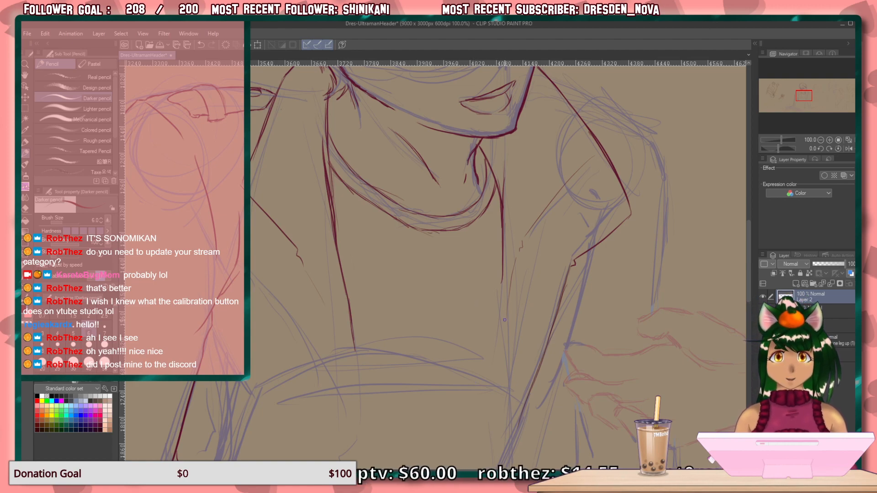
Extend the jacket's inner opening line on the viewer's right straight down to meet the lapel edge near the waist.
left_click_drag(502, 274, 508, 412)
left_click_drag(504, 343, 510, 421)
left_click_drag(506, 378, 507, 432)
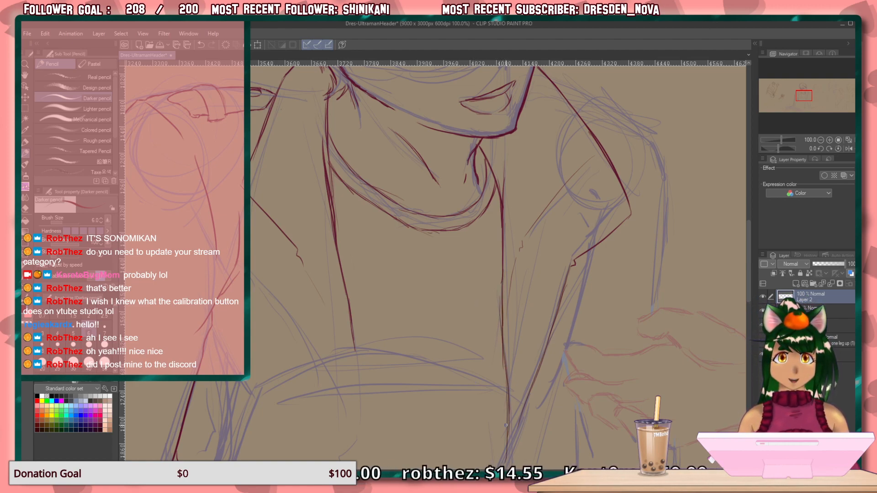
Draw the lower lapel edge on the viewer's left from its notch down to the jacket's inner opening line.
mouse_move(572, 340)
left_mouse_down()
mouse_move(476, 216)
mouse_move(560, 263)
left_mouse_up()
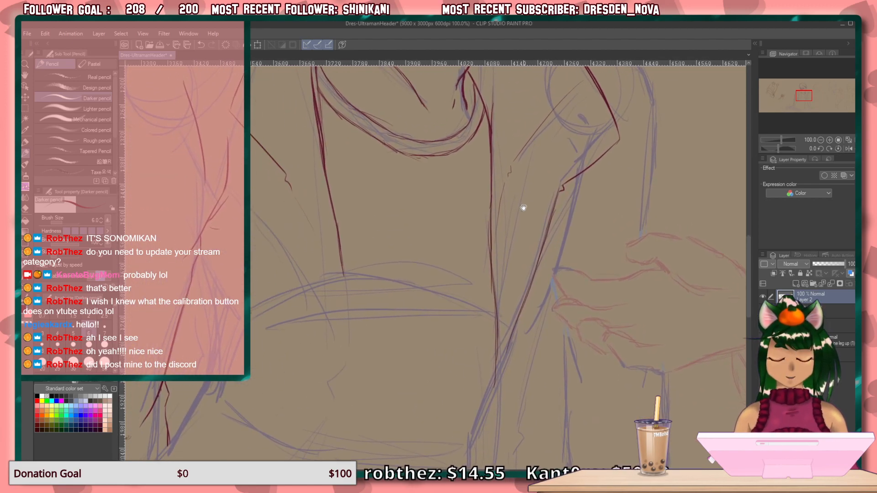
mouse_move(452, 209)
left_mouse_down()
mouse_move(499, 344)
mouse_move(498, 210)
left_mouse_up()
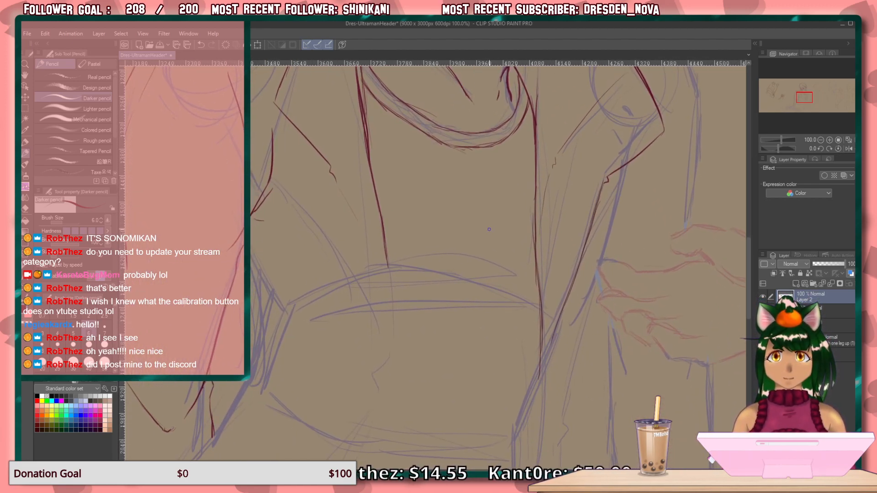
left_click_drag(339, 187, 362, 232)
left_click_drag(346, 201, 380, 297)
Draw the jacket's side contour on the viewer's left, with a diagonal waist crease, a folded notch and the start of its flared lower edge.
mouse_move(291, 228)
left_mouse_down()
mouse_move(308, 245)
mouse_move(300, 171)
left_mouse_up()
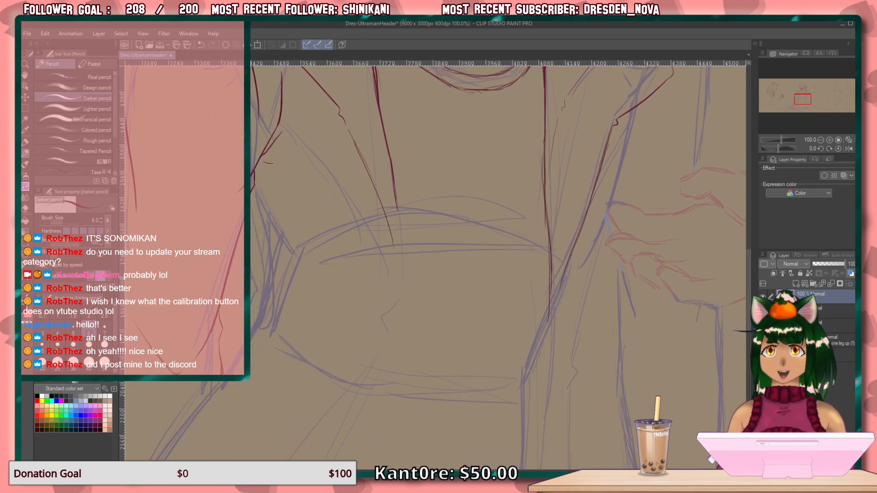
mouse_move(252, 187)
left_mouse_down()
mouse_move(289, 274)
mouse_move(327, 332)
left_mouse_up()
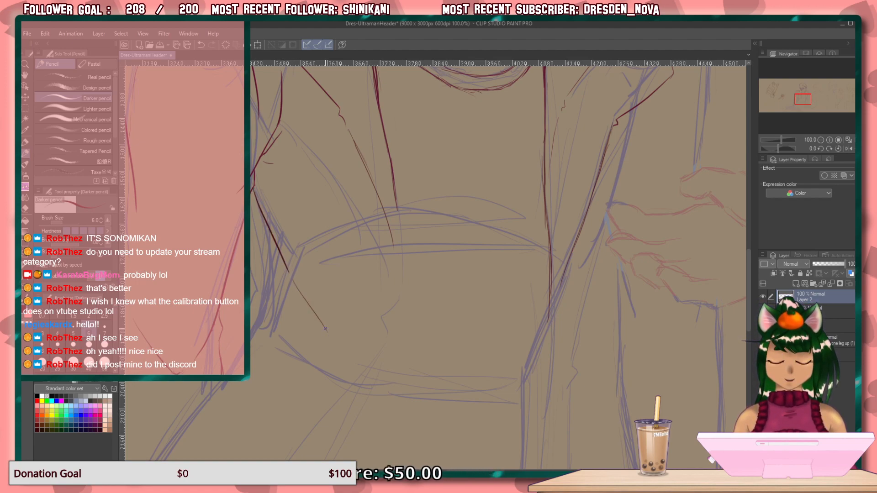
mouse_move(288, 273)
left_mouse_down()
mouse_move(274, 277)
mouse_move(312, 324)
mouse_move(300, 312)
left_mouse_up()
key("ctrl+z")
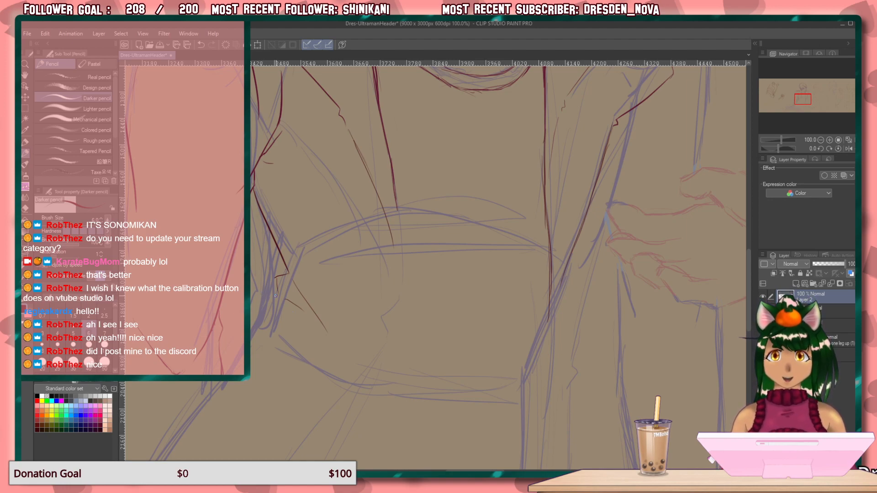
mouse_move(276, 278)
left_mouse_down()
mouse_move(258, 349)
mouse_move(274, 310)
mouse_move(258, 340)
left_mouse_up()
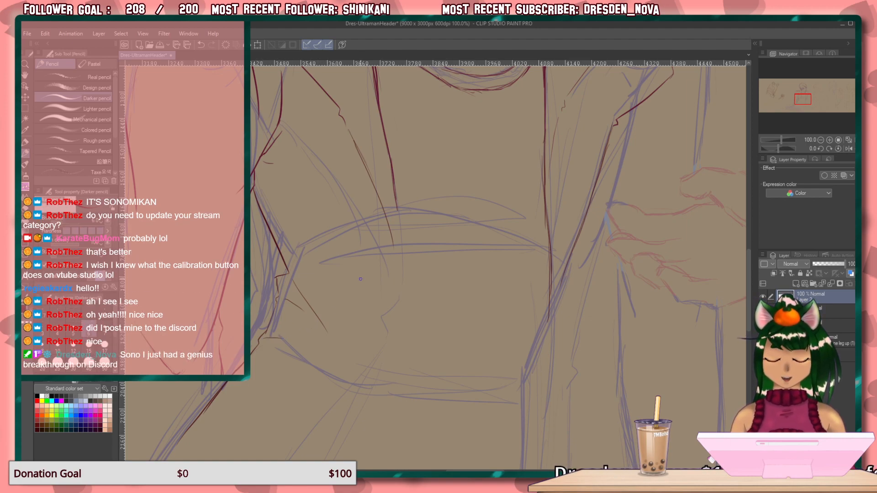
mouse_move(330, 323)
left_mouse_down()
mouse_move(391, 204)
mouse_move(453, 200)
mouse_move(473, 186)
left_mouse_up()
left_click(569, 20)
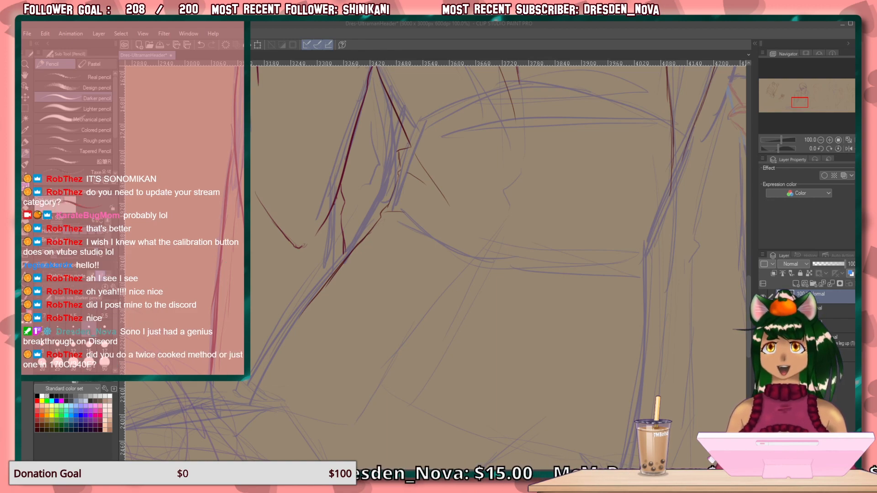
key("alt+Tab")
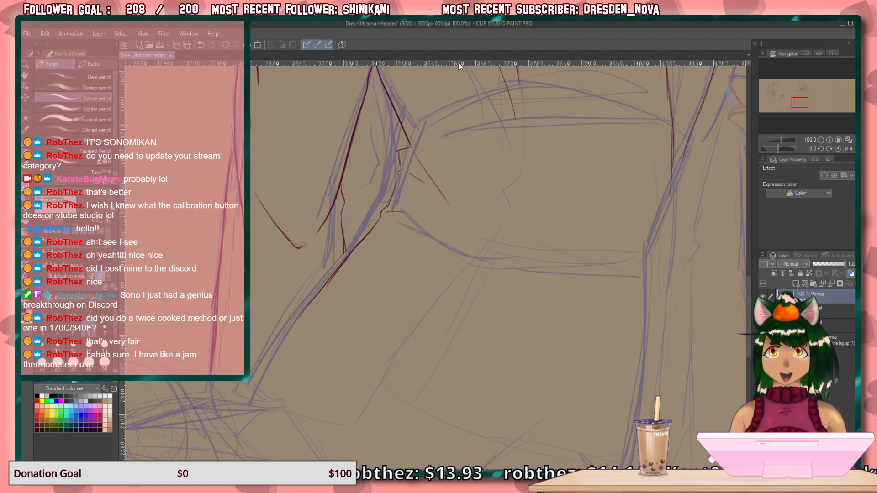
Extend the jacket's front edge on the viewer's left down past the lapel, ending in an angular bend at the waist.
left_click_drag(471, 217, 441, 306)
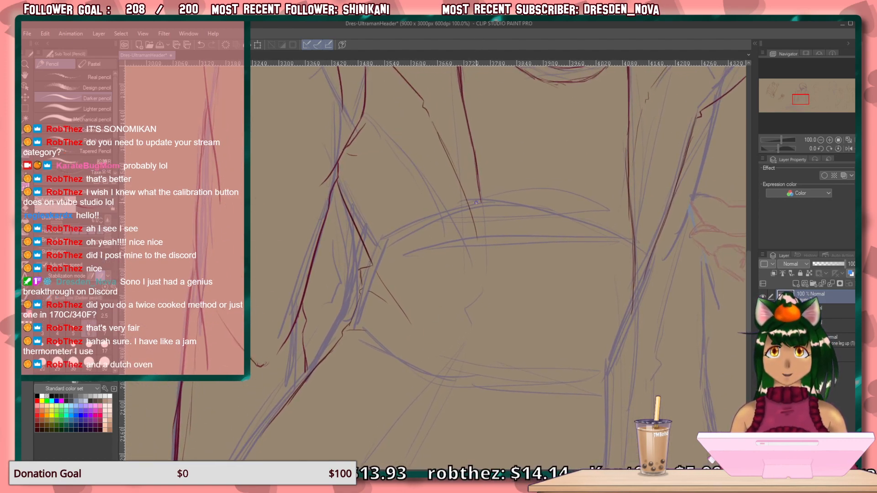
left_click_drag(481, 196, 484, 290)
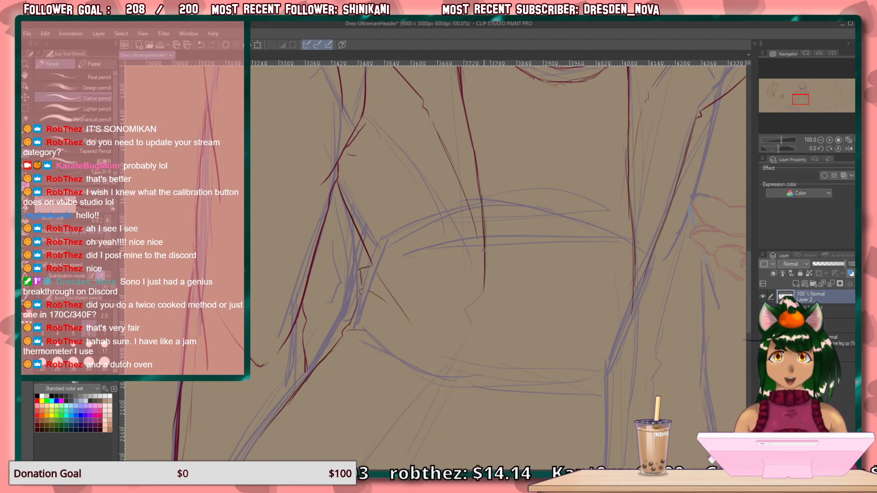
left_click_drag(480, 216, 475, 164)
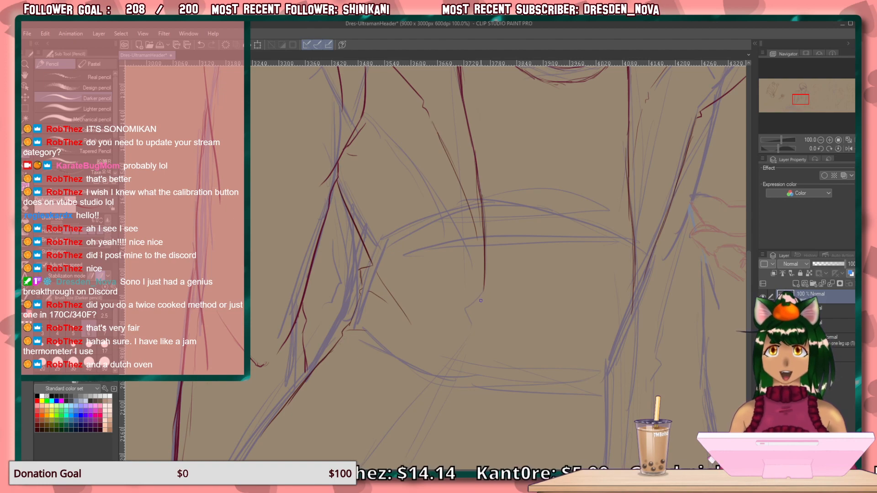
mouse_move(482, 291)
left_mouse_down()
mouse_move(473, 301)
mouse_move(477, 325)
left_mouse_up()
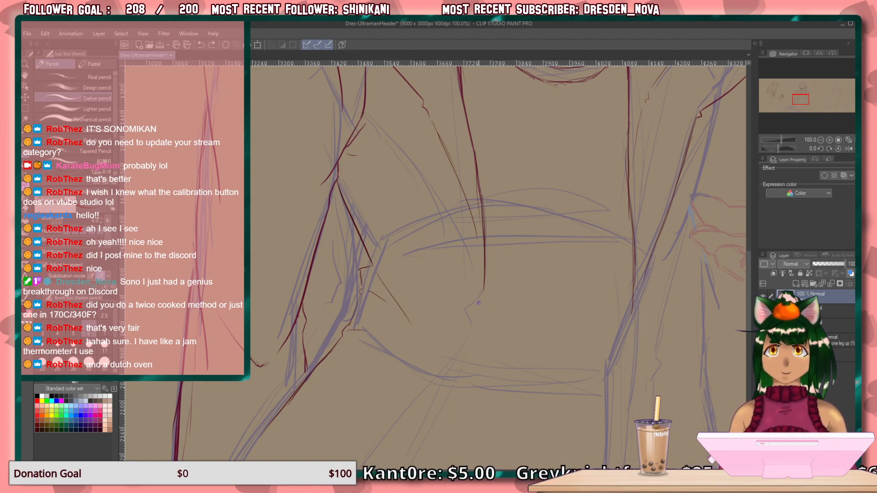
mouse_move(482, 291)
left_mouse_down()
mouse_move(467, 307)
mouse_move(477, 326)
left_mouse_up()
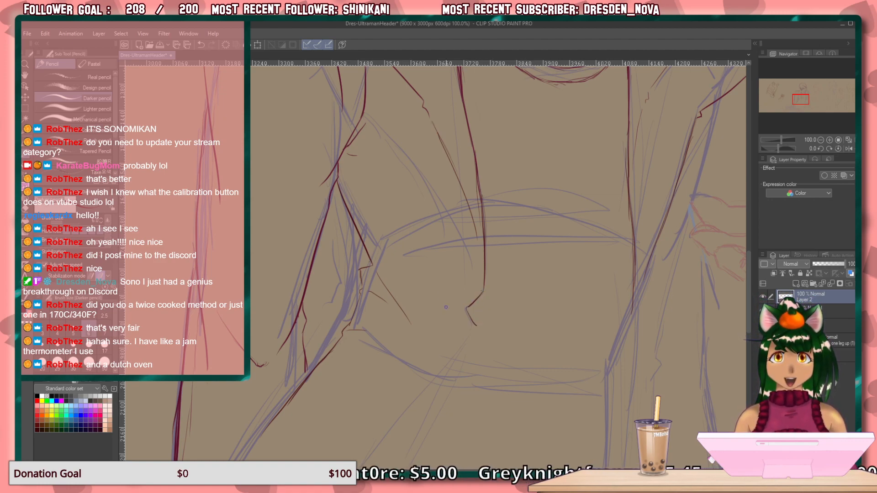
Add fold creases across the jacket's waist, darken the angular bend, and start the front edge below it.
left_click_drag(442, 295, 387, 265)
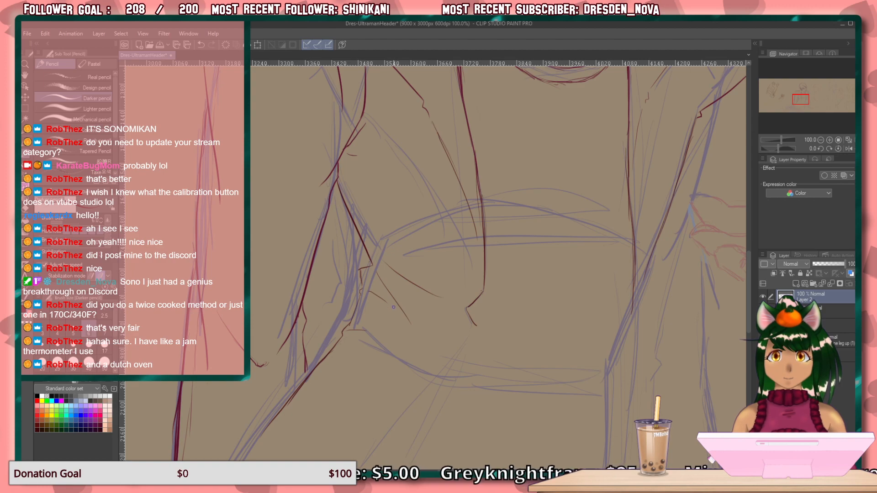
left_click_drag(454, 303, 441, 294)
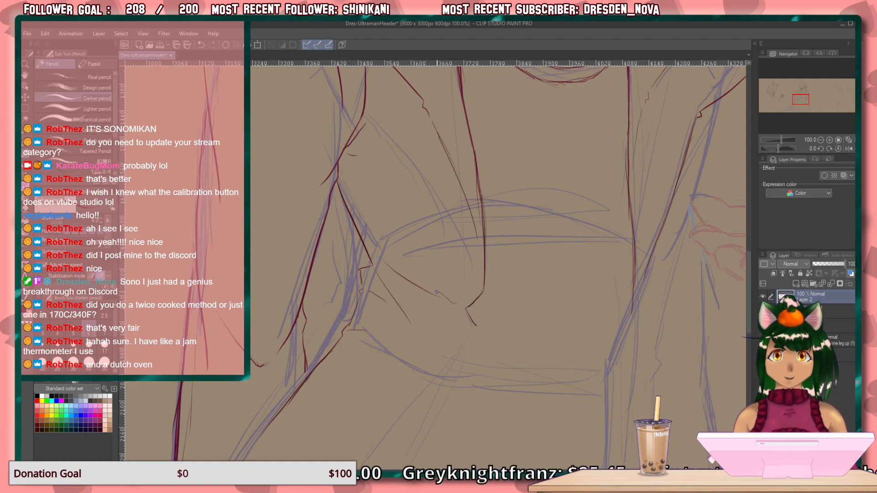
mouse_move(465, 327)
left_mouse_down()
mouse_move(451, 312)
mouse_move(430, 392)
left_mouse_up()
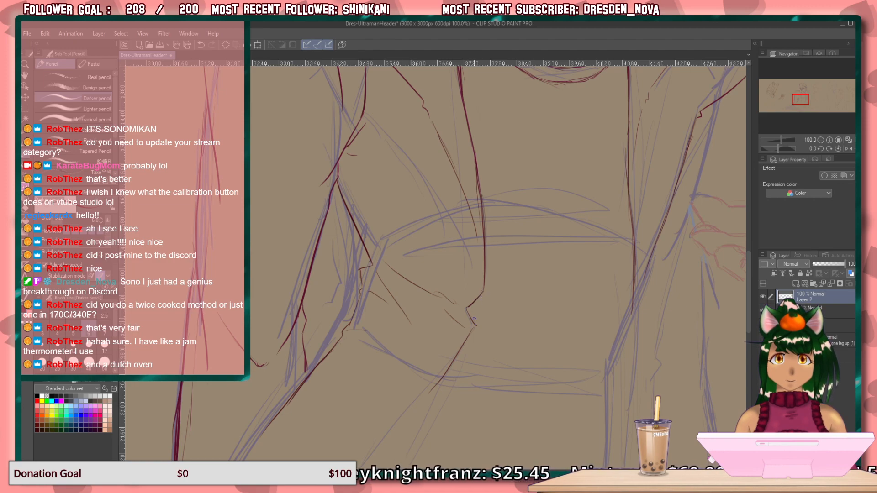
left_click_drag(468, 308, 476, 325)
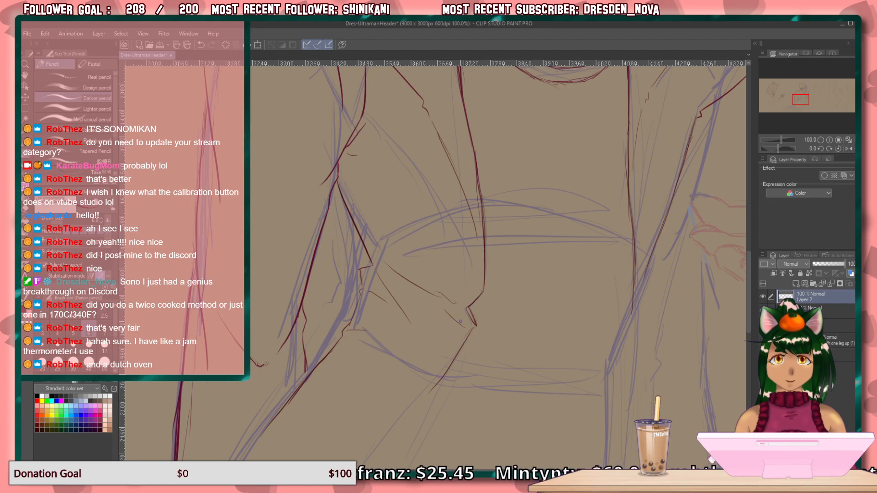
mouse_move(446, 298)
left_mouse_down()
mouse_move(468, 312)
mouse_move(461, 307)
left_mouse_up()
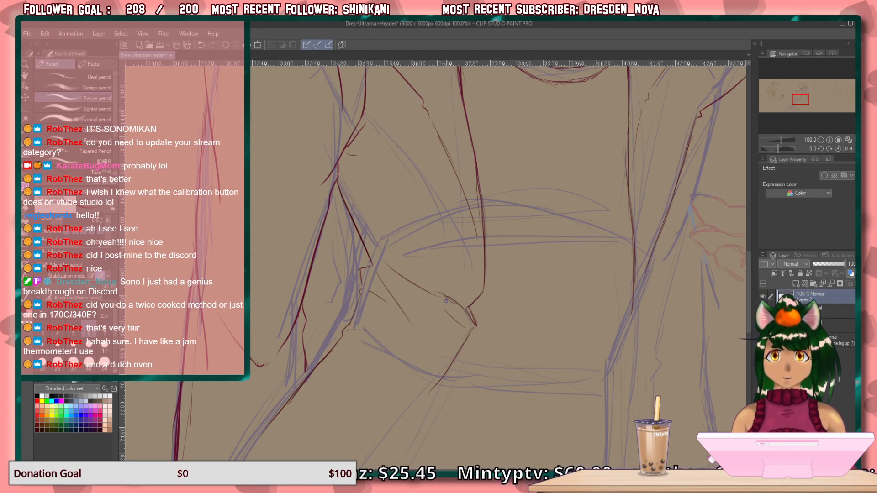
Draw the jacket's lower front edge, its hem with an inner fold line, and the side edge joining the hem's corner.
left_click_drag(448, 397, 540, 217)
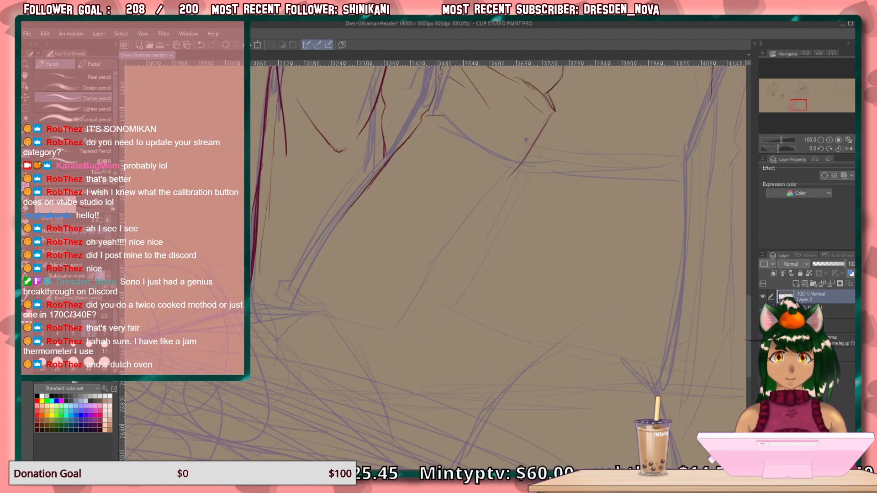
mouse_move(516, 169)
left_mouse_down()
mouse_move(452, 295)
mouse_move(407, 357)
mouse_move(289, 321)
mouse_move(193, 322)
left_mouse_up()
left_click_drag(286, 315, 252, 314)
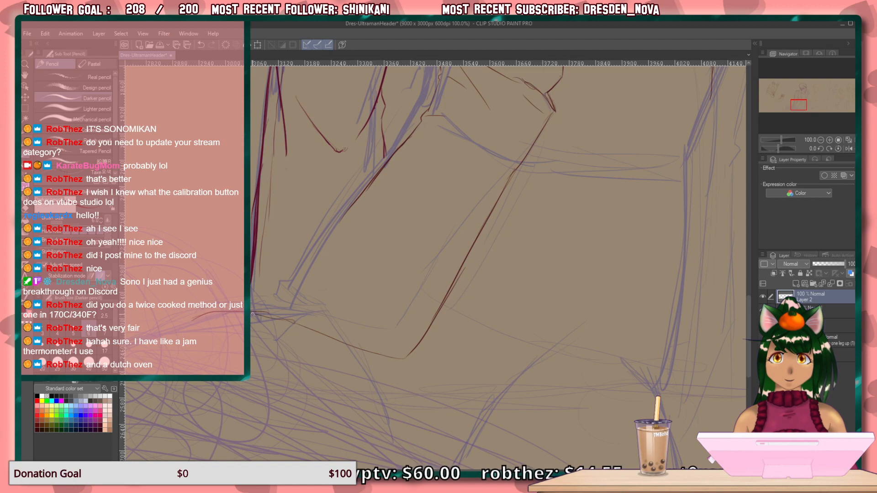
mouse_move(380, 303)
left_mouse_down()
mouse_move(314, 315)
mouse_move(263, 297)
left_mouse_up()
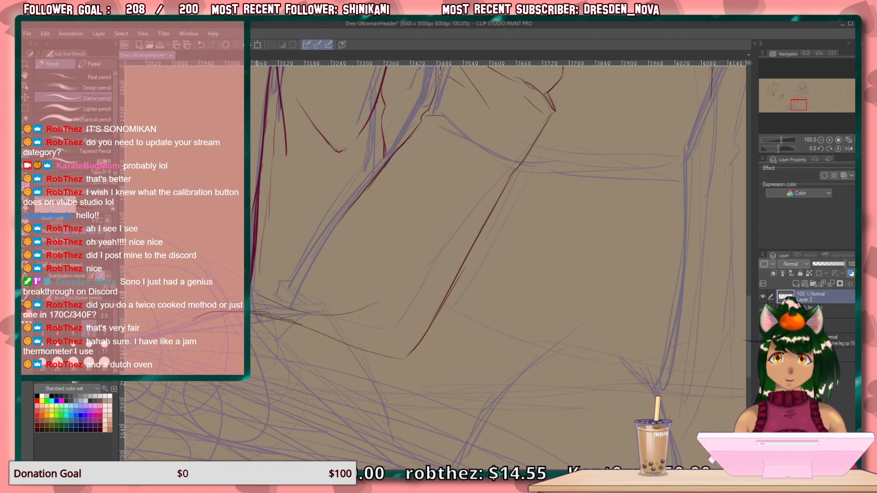
left_click_drag(257, 293, 281, 284)
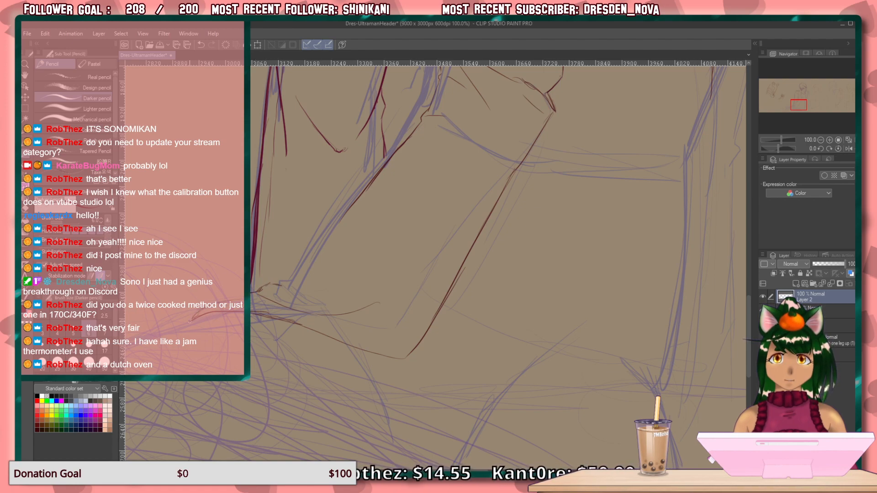
mouse_move(351, 210)
left_mouse_down()
mouse_move(283, 287)
mouse_move(302, 297)
left_mouse_up()
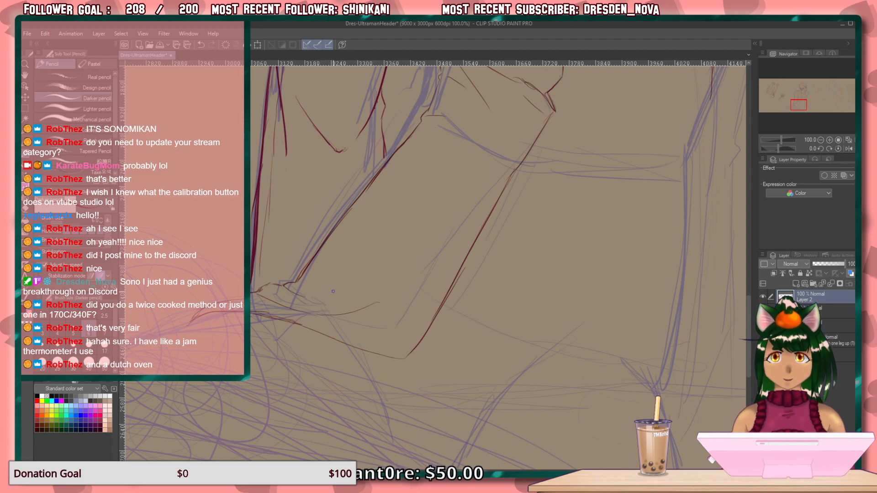
Try to sketch a narrow strap with a small end loop on the jacket shoulder on the viewer's right.
left_click_drag(458, 271, 429, 366)
mouse_move(460, 221)
left_mouse_down()
mouse_move(448, 266)
mouse_move(377, 357)
mouse_move(384, 325)
mouse_move(386, 347)
left_mouse_up()
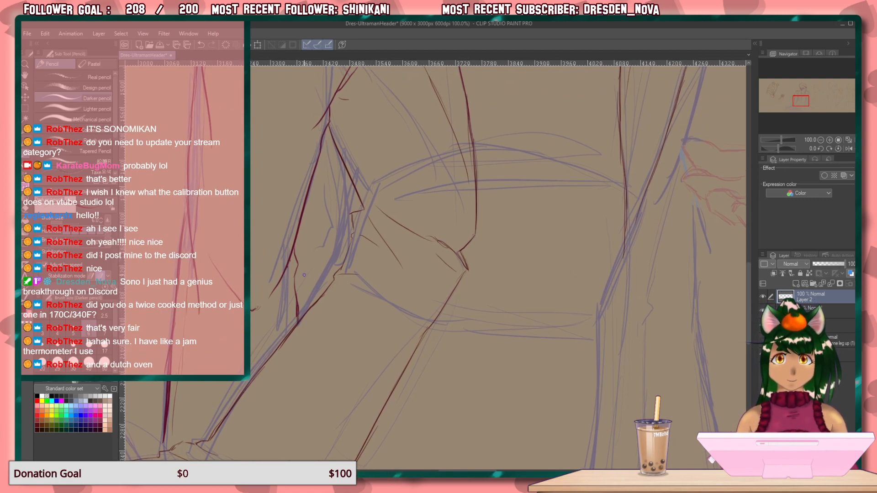
left_click_drag(352, 251, 280, 290)
left_click_drag(380, 300, 332, 117)
mouse_move(399, 314)
left_mouse_down()
mouse_move(306, 164)
mouse_move(364, 239)
mouse_move(332, 193)
left_mouse_up()
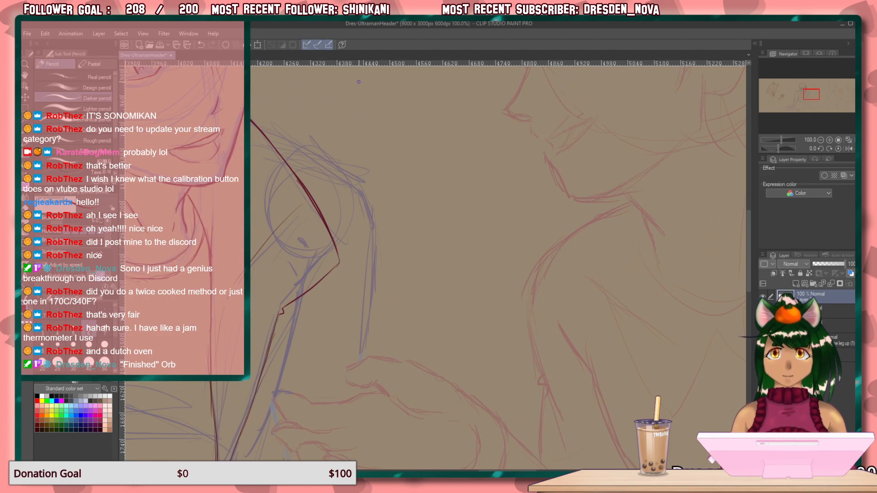
left_click_drag(540, 287, 398, 287)
mouse_move(322, 270)
left_mouse_down()
mouse_move(432, 268)
mouse_move(384, 292)
left_mouse_up()
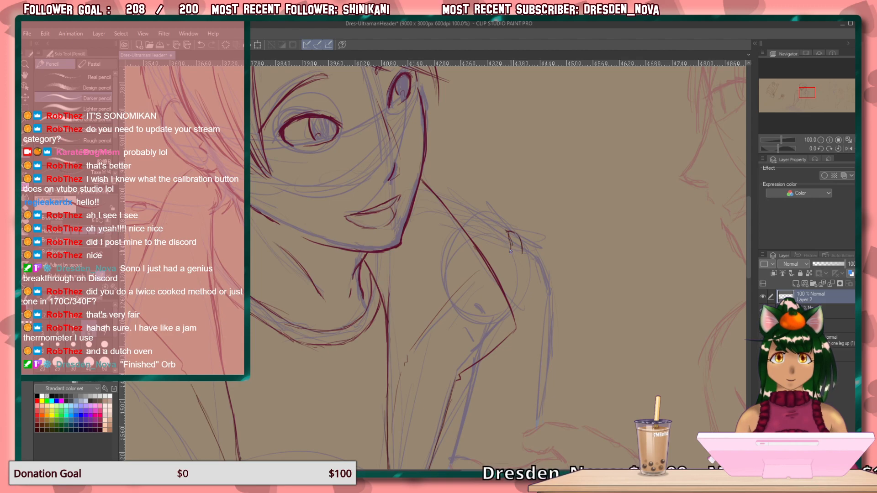
mouse_move(508, 232)
left_mouse_down()
mouse_move(521, 258)
mouse_move(511, 253)
mouse_move(534, 248)
left_mouse_up()
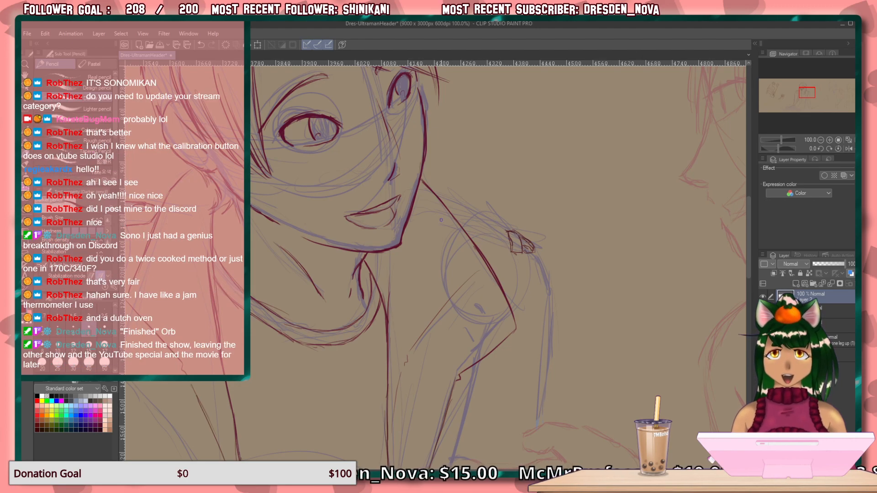
mouse_move(507, 235)
left_mouse_down()
mouse_move(474, 213)
mouse_move(481, 220)
mouse_move(459, 216)
left_mouse_up()
mouse_move(509, 245)
left_mouse_down()
mouse_move(460, 223)
mouse_move(478, 231)
left_mouse_up()
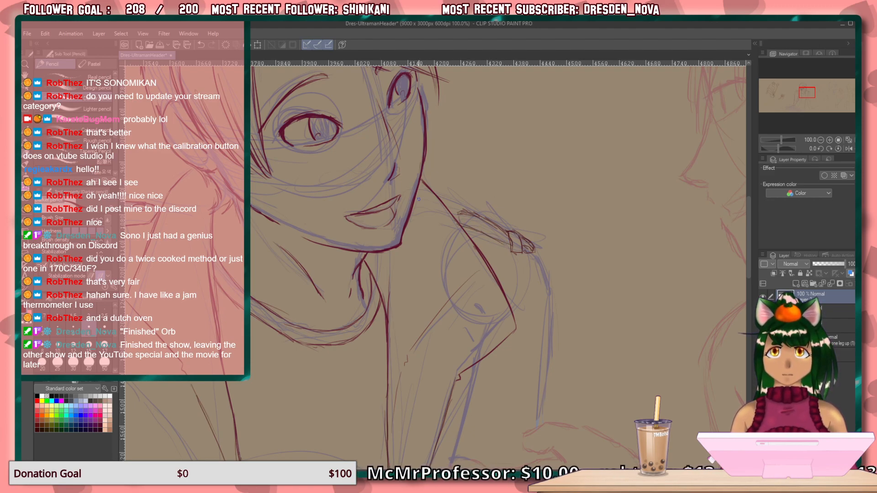
mouse_move(521, 242)
left_mouse_down()
mouse_move(514, 211)
mouse_move(461, 209)
left_mouse_up()
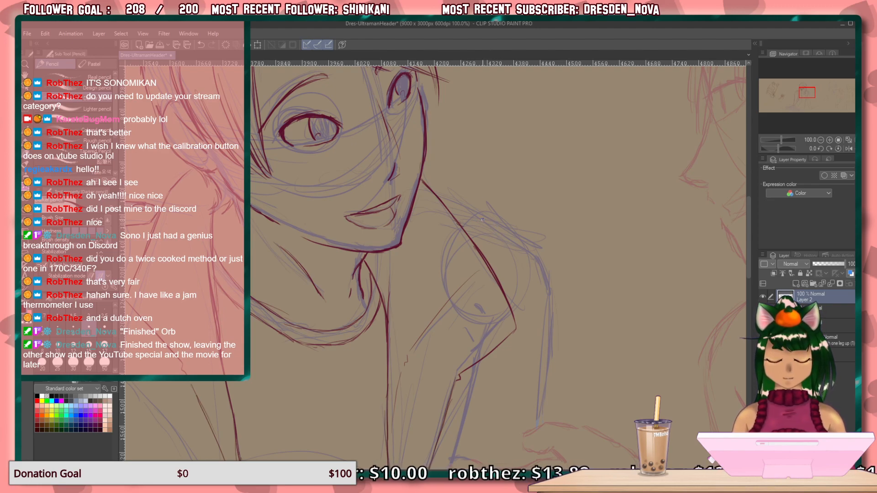
Draw the narrow strap along the top of the jacket shoulder on the viewer's right, with a small loop near its end.
mouse_move(460, 211)
left_mouse_down()
mouse_move(515, 246)
mouse_move(511, 237)
left_mouse_up()
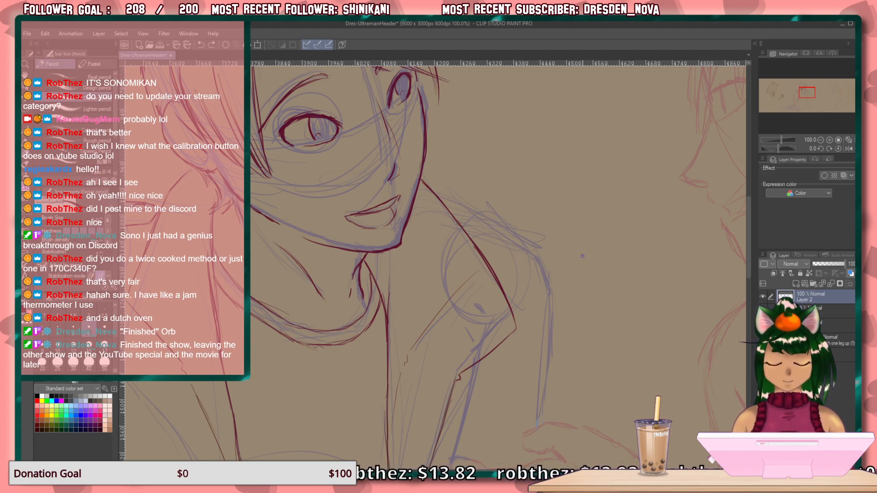
key("minus")
key("minus")
key("minus")
key("minus")
key("minus")
key("minus")
key("minus")
key("minus")
key("minus")
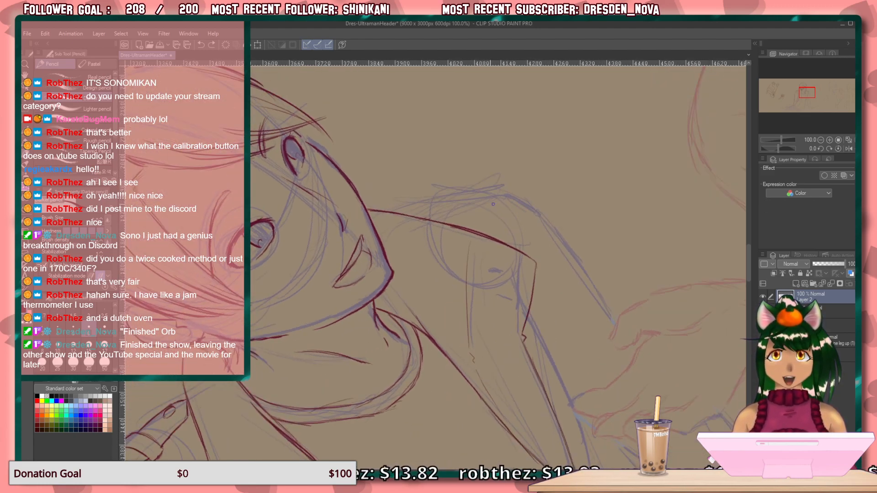
left_click_drag(484, 191, 413, 215)
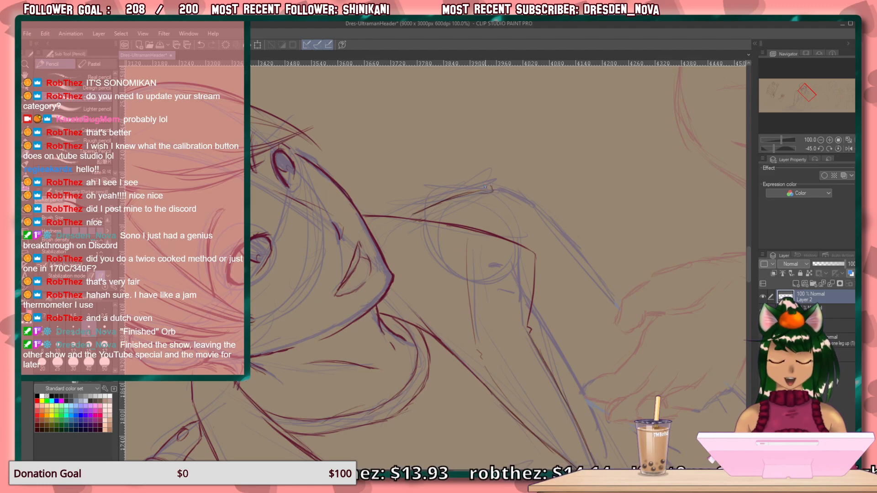
left_click_drag(481, 186, 410, 216)
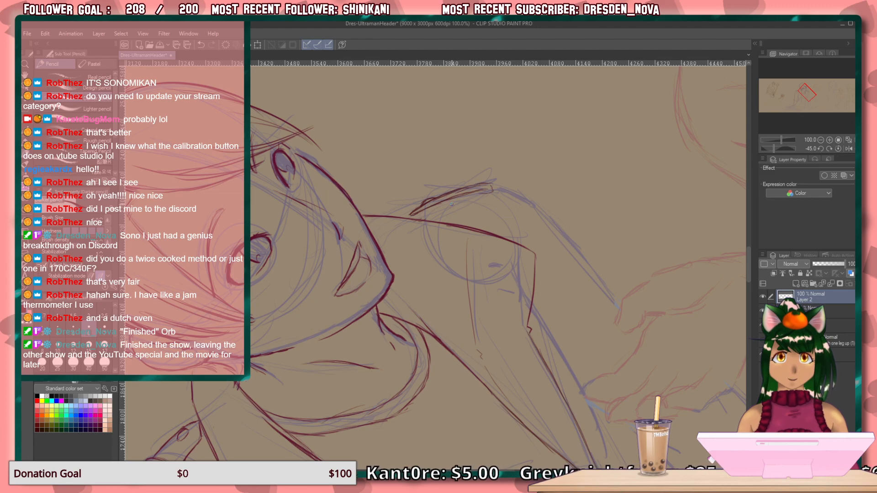
mouse_move(458, 191)
left_mouse_down()
mouse_move(465, 202)
mouse_move(476, 184)
mouse_move(459, 187)
left_mouse_up()
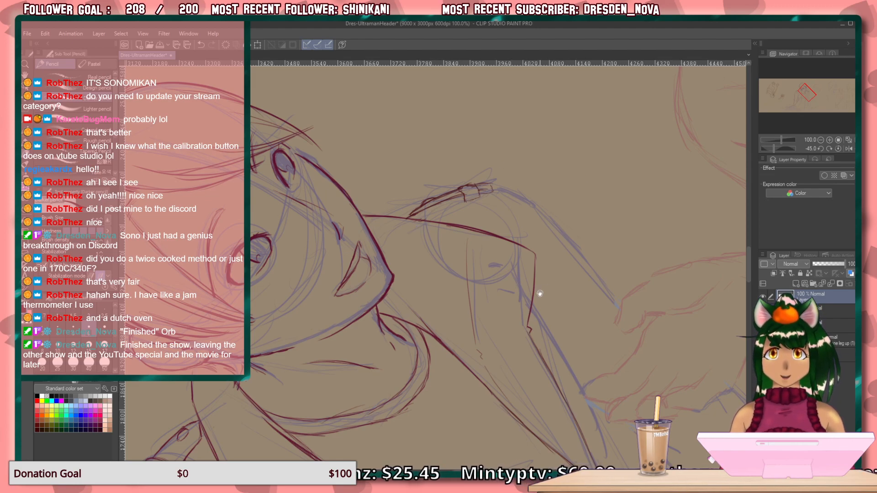
Draw the outer edge of the jacket's front panel on the viewer's right, from below the lapel notch past the fingertips toward the waist.
key("^")
mouse_move(500, 330)
left_mouse_down()
mouse_move(483, 284)
mouse_move(462, 118)
left_mouse_up()
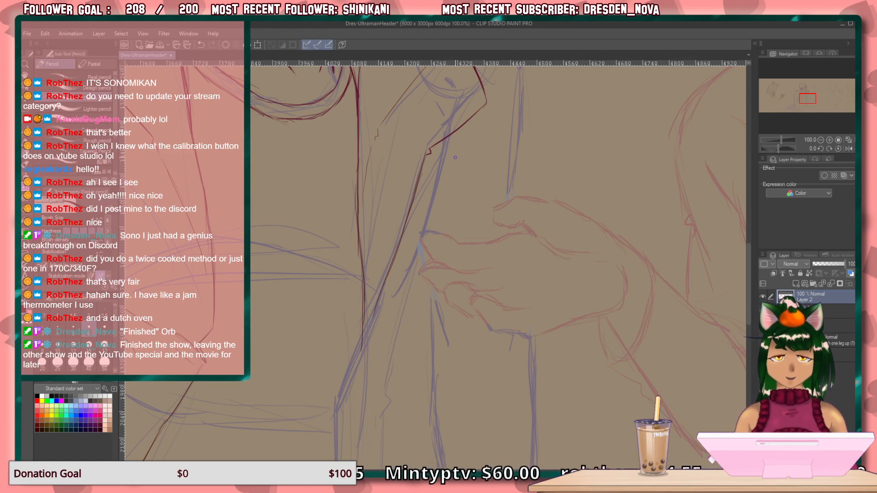
left_click_drag(448, 149, 427, 230)
left_click_drag(441, 176, 429, 222)
left_click_drag(420, 253, 389, 362)
left_click_drag(406, 297, 382, 384)
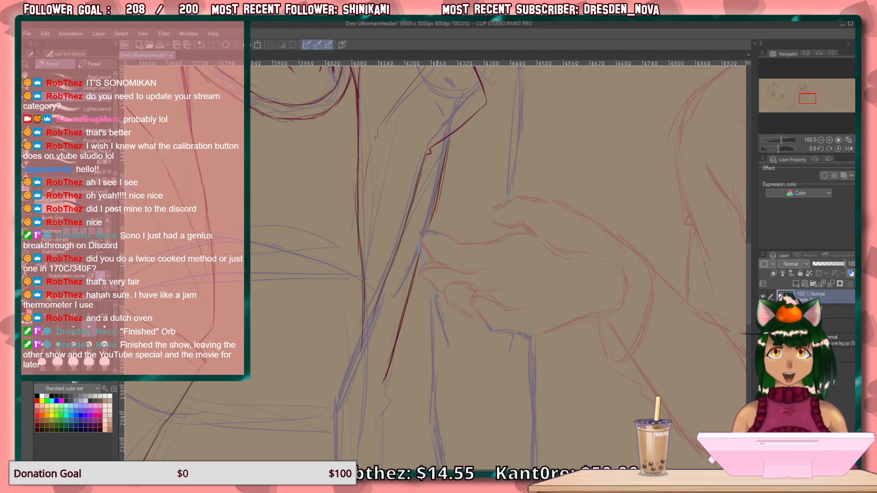
Draw the armhole seam below the shoulder strap and the sleeve's outer line down to the other character's hand.
left_click_drag(411, 389, 372, 489)
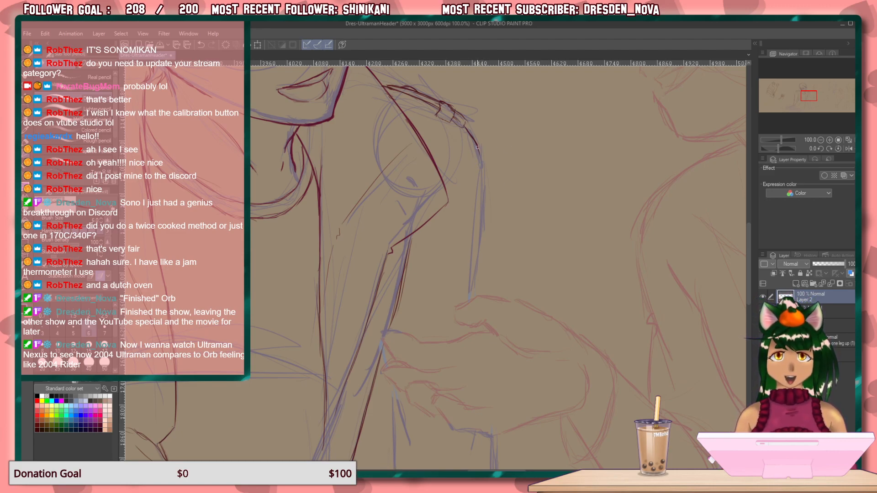
mouse_move(476, 144)
left_mouse_down()
mouse_move(481, 155)
mouse_move(438, 175)
left_mouse_up()
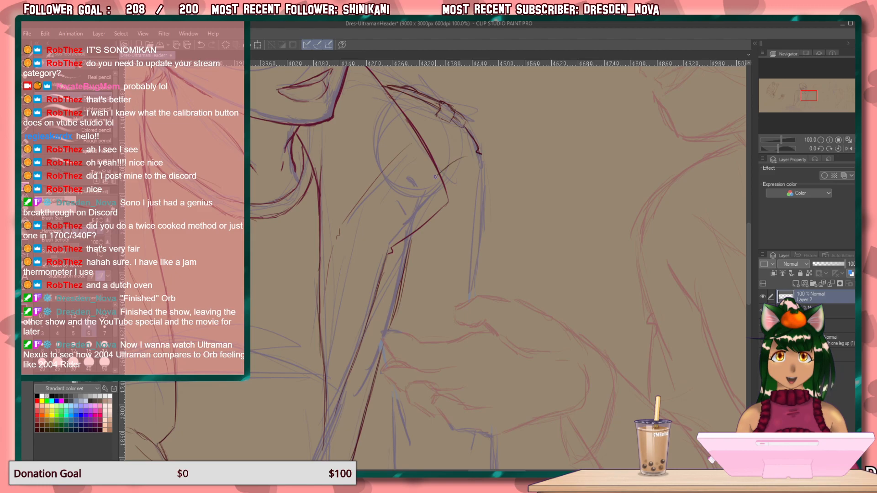
key("ctrl+z")
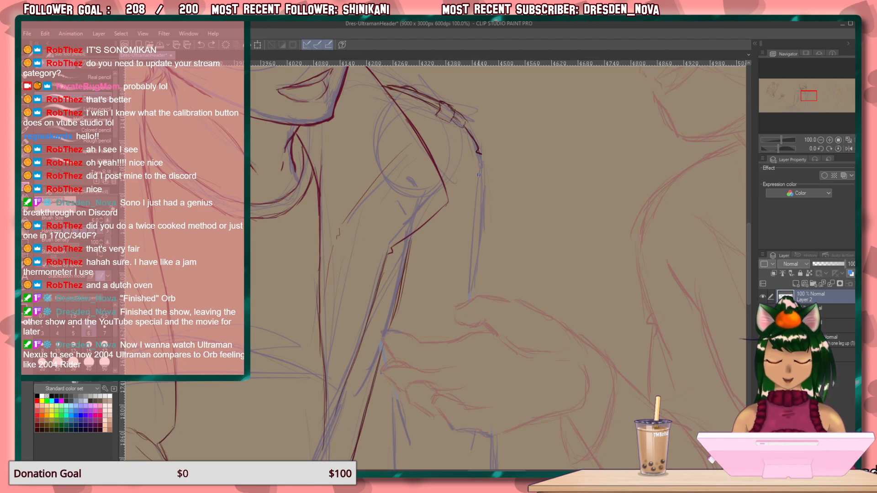
left_click_drag(467, 159, 443, 181)
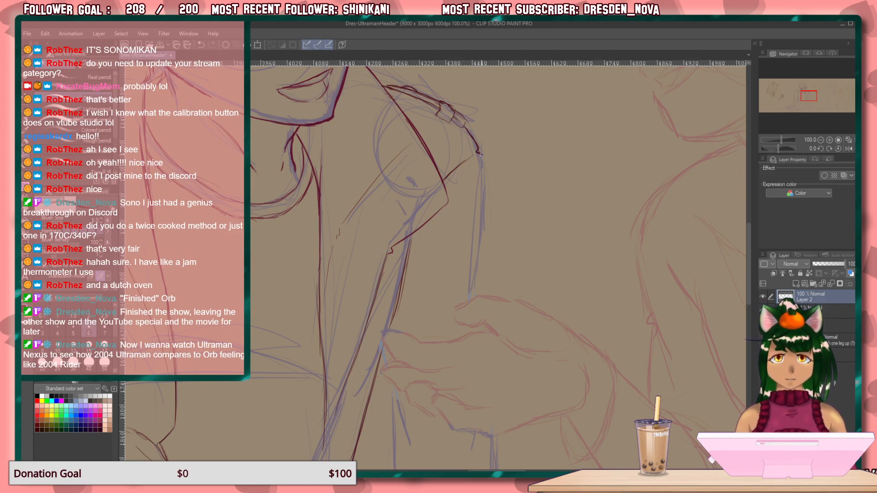
left_click_drag(481, 155, 478, 297)
left_click_drag(483, 258, 479, 296)
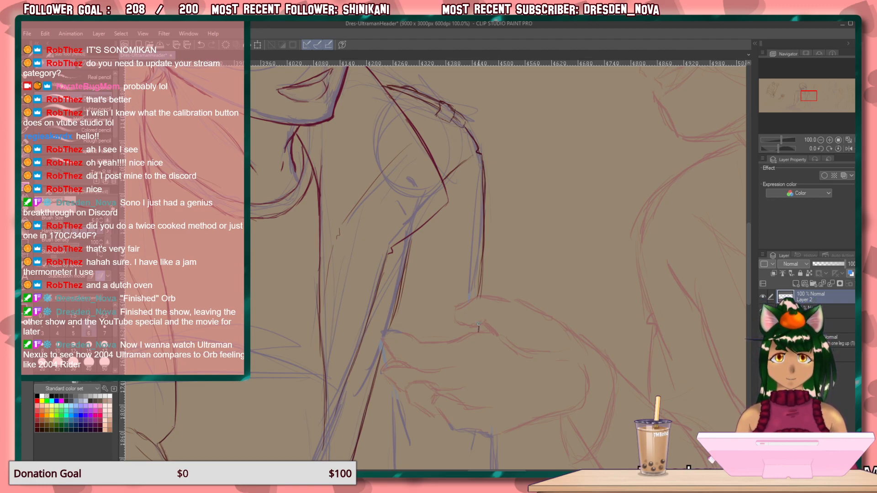
Add a short slanted line below the fingers and redraw the sleeve's lower outer edge with diagonal elbow folds.
left_click_drag(544, 350, 488, 182)
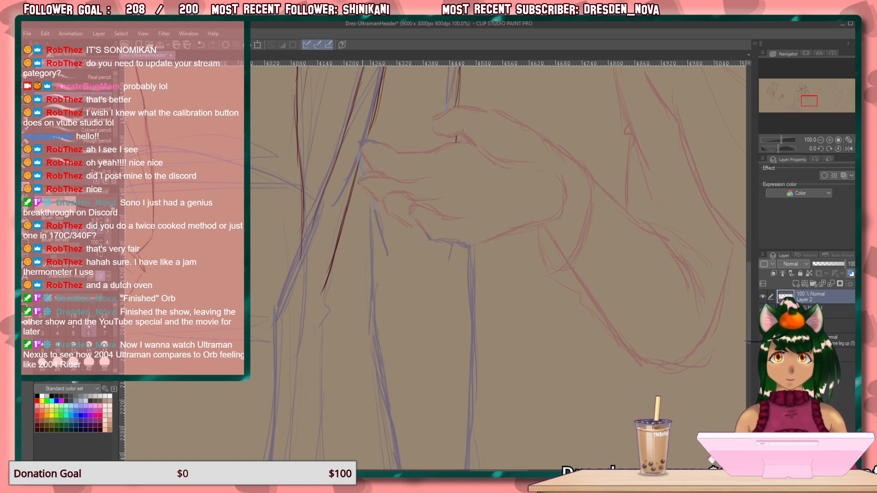
left_click_drag(367, 190, 387, 258)
left_click_drag(518, 169, 451, 377)
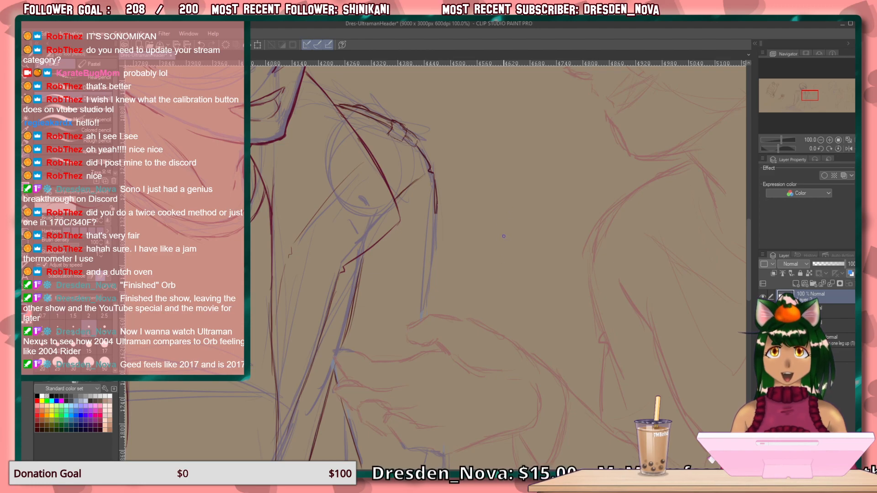
left_click_drag(438, 208, 438, 251)
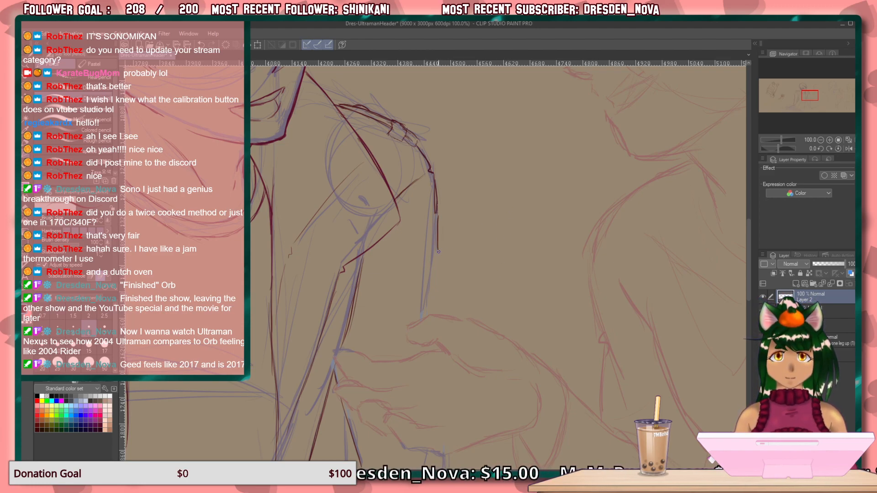
mouse_move(435, 202)
left_mouse_down()
mouse_move(438, 249)
mouse_move(375, 338)
left_mouse_up()
mouse_move(414, 263)
left_mouse_down()
mouse_move(391, 278)
mouse_move(437, 270)
mouse_move(432, 316)
left_mouse_up()
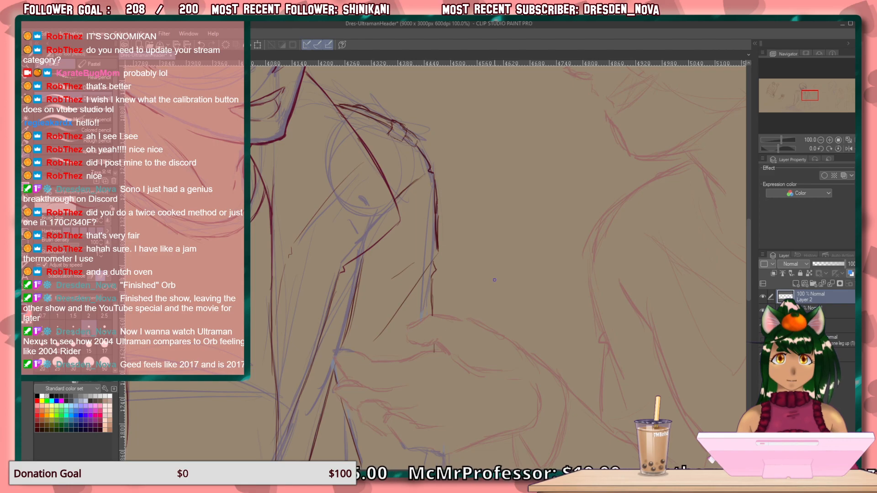
Draw an angular waist bend at the lower end of the jacket panel's outer edge on the viewer's right.
left_click_drag(522, 318, 501, 133)
left_click_drag(497, 257, 489, 204)
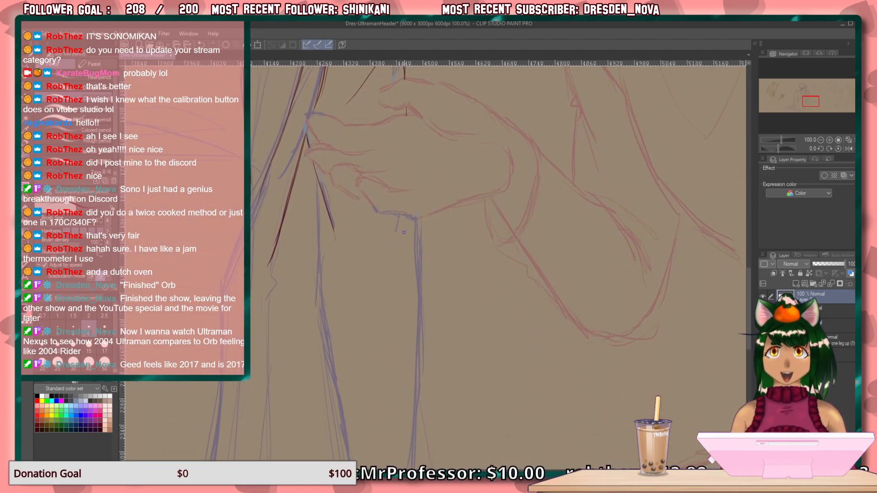
left_click_drag(379, 354, 476, 386)
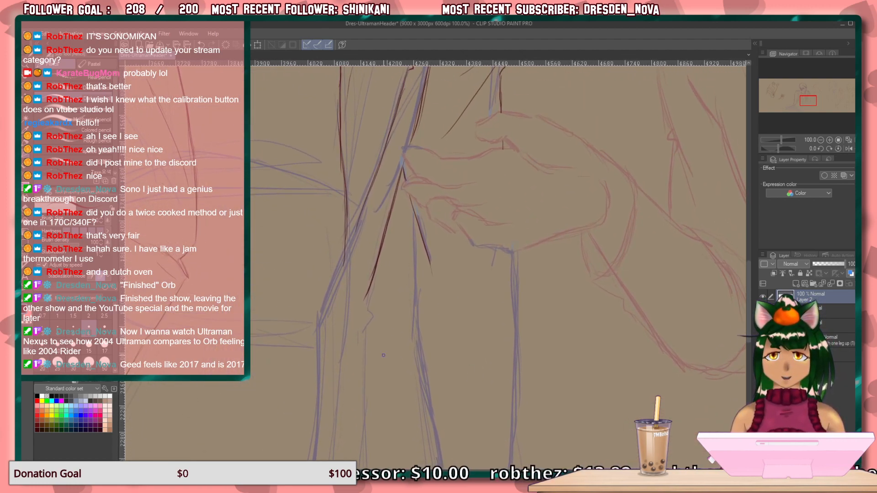
mouse_move(369, 294)
left_mouse_down()
mouse_move(373, 316)
mouse_move(359, 341)
left_mouse_up()
key("ctrl+z")
mouse_move(371, 290)
left_mouse_down()
mouse_move(372, 317)
mouse_move(354, 341)
left_mouse_up()
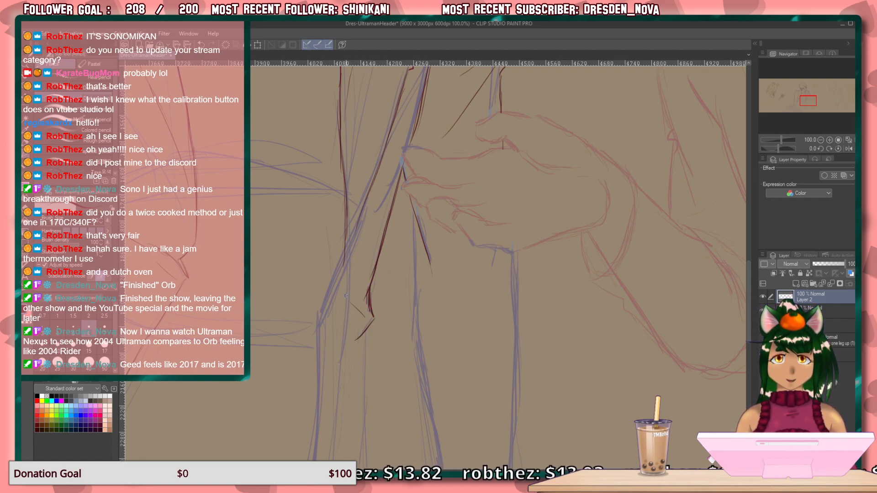
Draw the jacket panel's long lower edges below the waist bend and join them with a slanted hem tapering to a point.
left_click_drag(345, 266, 338, 439)
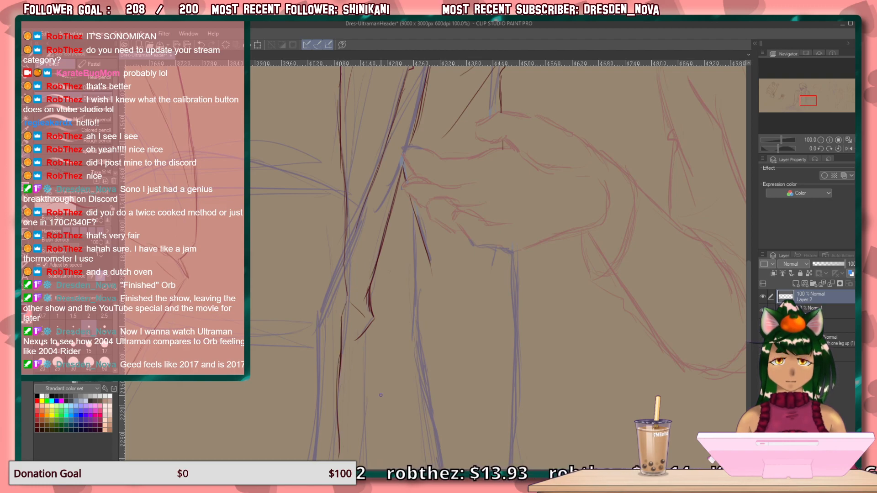
left_click_drag(495, 361, 500, 186)
mouse_move(340, 235)
left_mouse_down()
mouse_move(322, 412)
mouse_move(333, 345)
mouse_move(327, 397)
left_mouse_up()
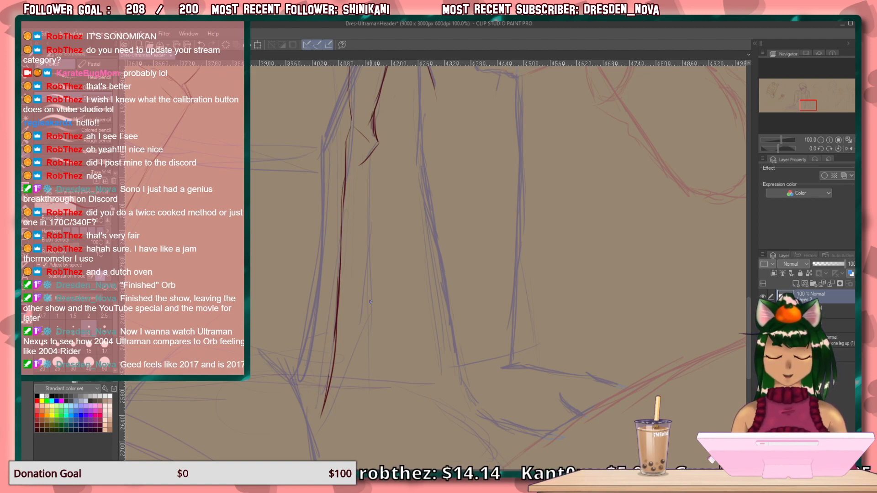
left_click_drag(367, 315, 323, 416)
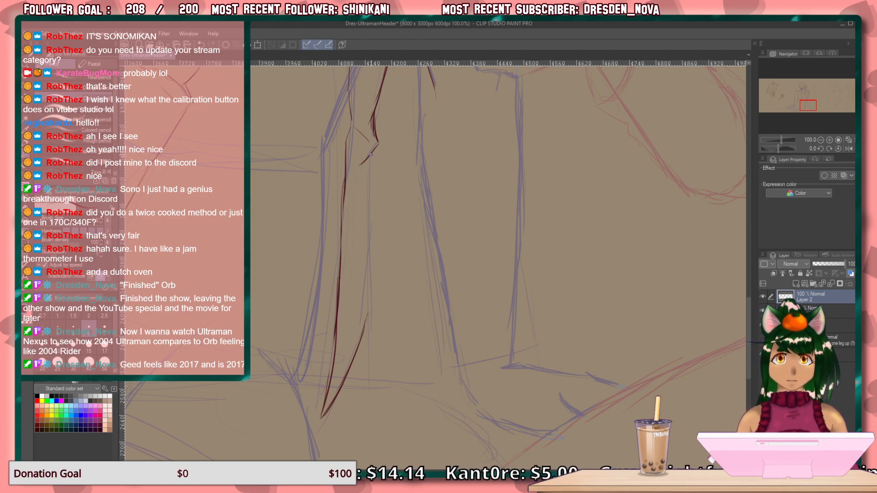
left_click_drag(371, 168, 369, 282)
left_click_drag(371, 241, 369, 307)
left_click_drag(370, 267, 369, 325)
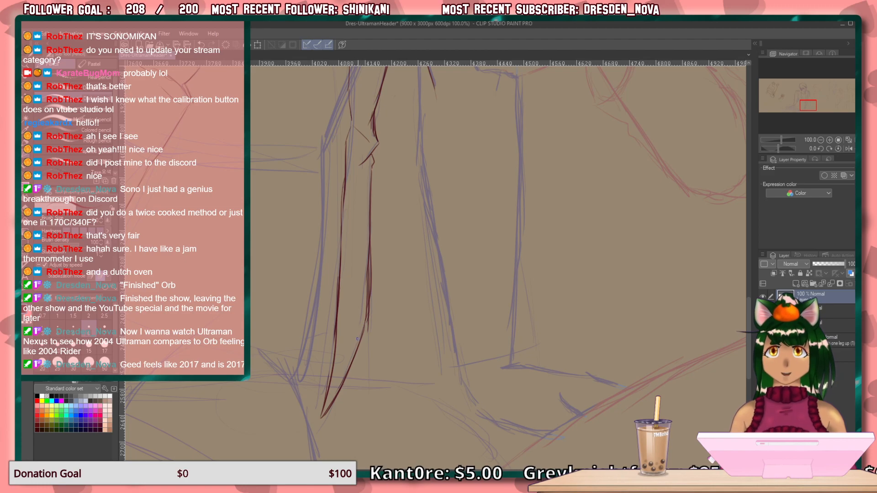
Draw two curved waist creases across the shirt front and diagonal folds above and below them.
left_click_drag(415, 380, 440, 221)
mouse_move(378, 174)
left_mouse_down()
mouse_move(429, 281)
mouse_move(478, 345)
mouse_move(451, 331)
left_mouse_up()
left_click_drag(377, 299, 540, 166)
mouse_move(391, 179)
left_mouse_down()
mouse_move(503, 276)
mouse_move(438, 355)
left_mouse_up()
left_click_drag(518, 280, 391, 353)
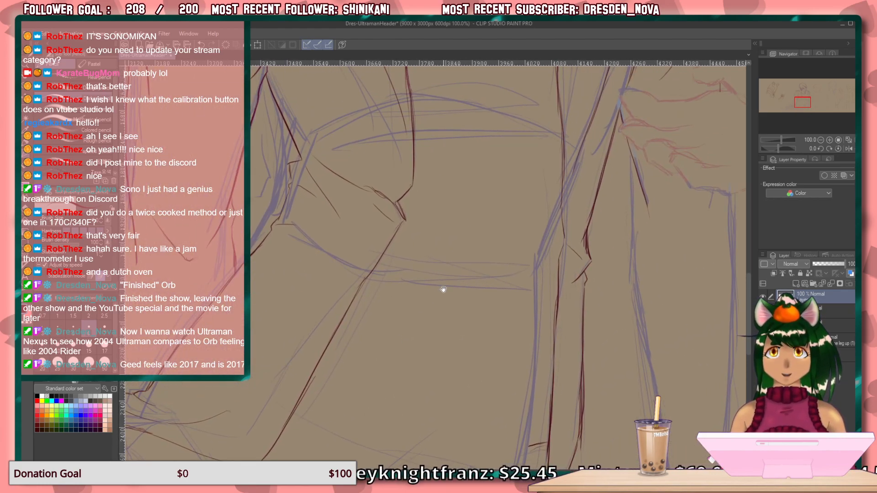
left_click_drag(442, 287, 367, 306)
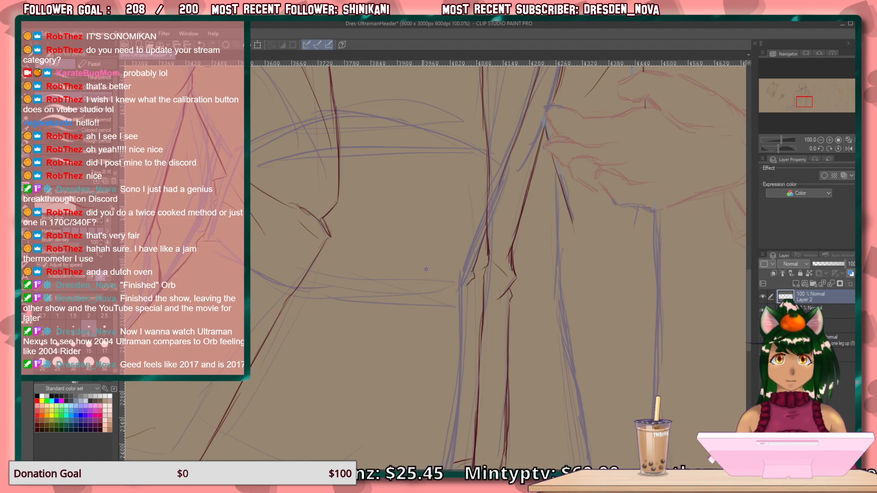
left_click_drag(471, 277, 325, 297)
left_click_drag(451, 275, 322, 268)
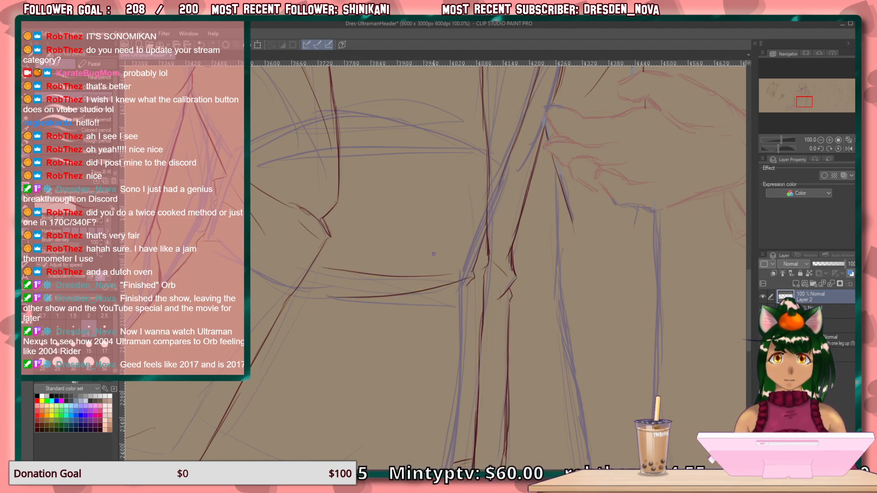
left_click_drag(455, 254, 338, 100)
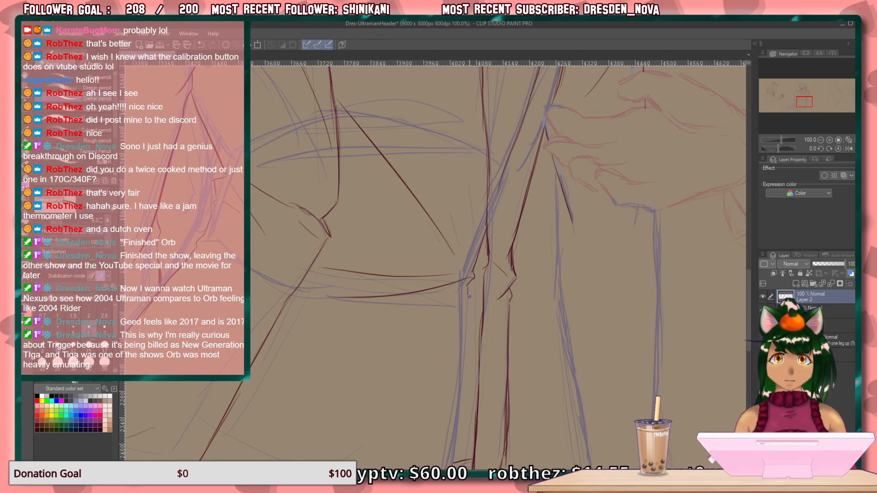
left_click_drag(457, 291, 343, 419)
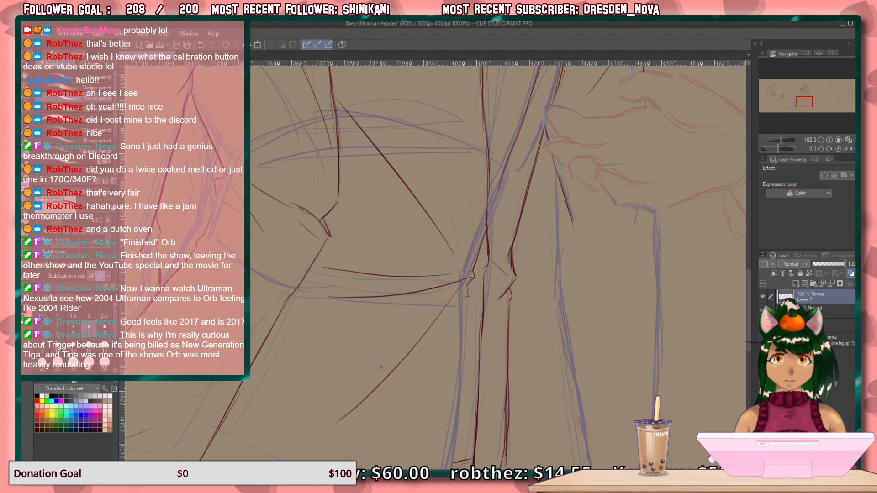
Draw the shirt's side edge on the viewer's right from the waist crease down to the hem.
left_click_drag(415, 308, 426, 235)
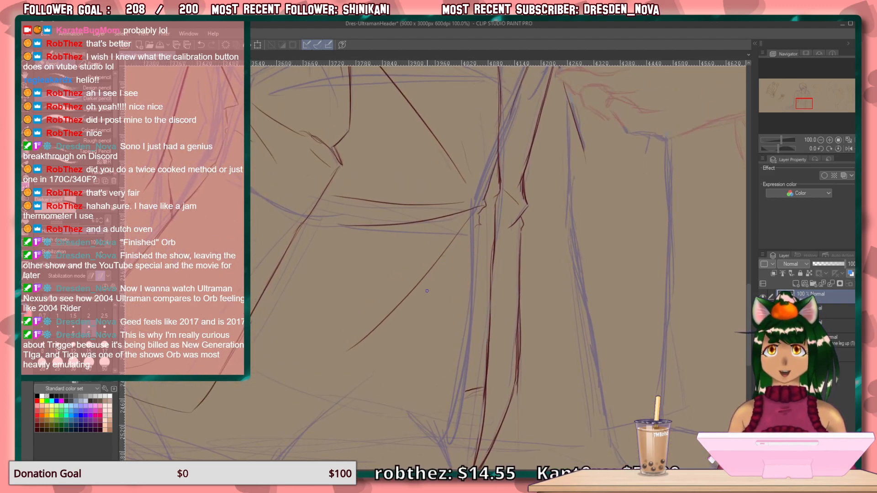
mouse_move(409, 301)
left_mouse_down()
mouse_move(421, 278)
mouse_move(409, 292)
left_mouse_up()
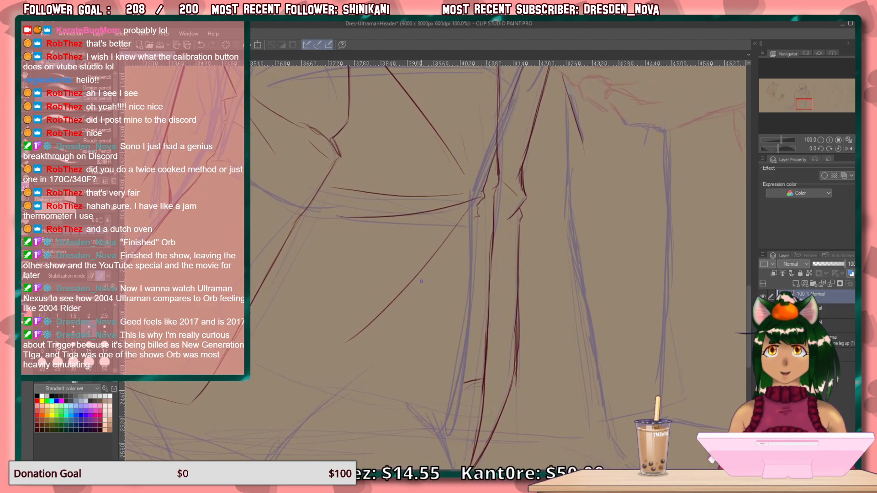
left_click_drag(406, 315, 461, 199)
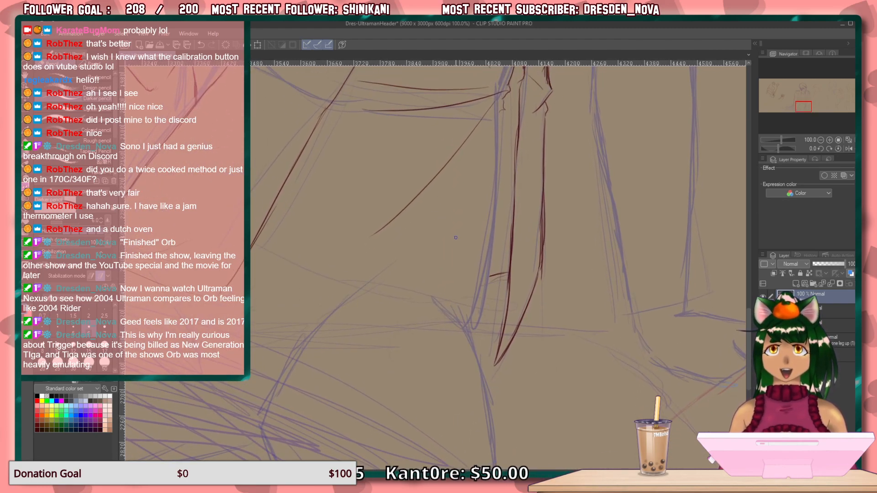
left_click_drag(500, 116, 482, 264)
left_click_drag(497, 152, 478, 299)
left_click_drag(497, 169, 481, 298)
Draw the shirt's curved lower hem and a small fold at its corner beside the pointed jacket panel.
left_click_drag(339, 255, 434, 169)
left_click_drag(300, 165, 431, 238)
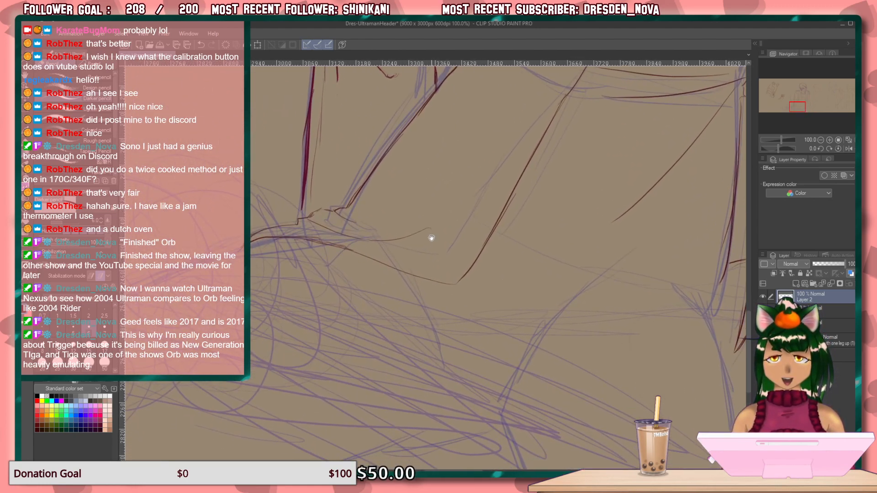
mouse_move(530, 325)
left_mouse_down()
mouse_move(378, 319)
mouse_move(320, 329)
left_mouse_up()
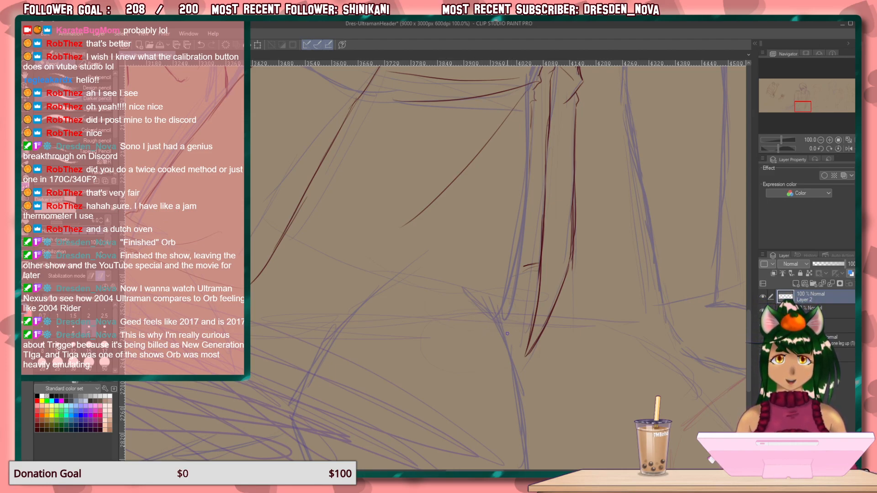
left_click_drag(496, 329, 327, 349)
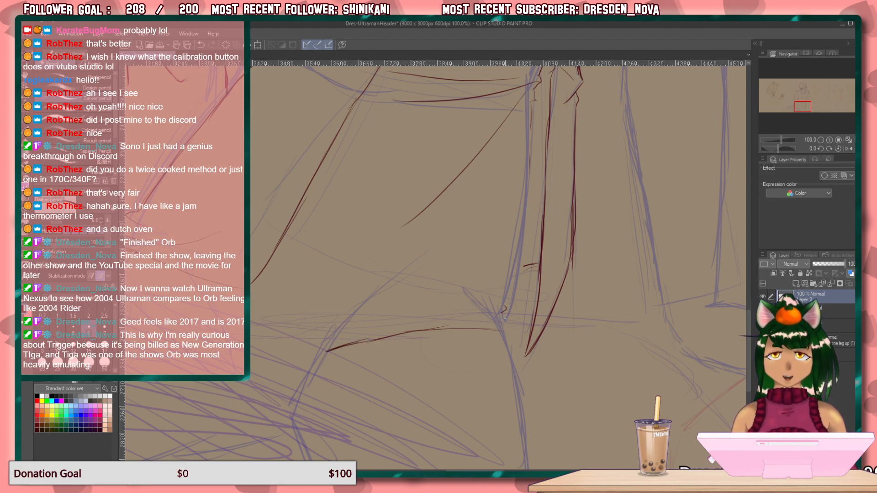
left_click_drag(500, 315, 505, 325)
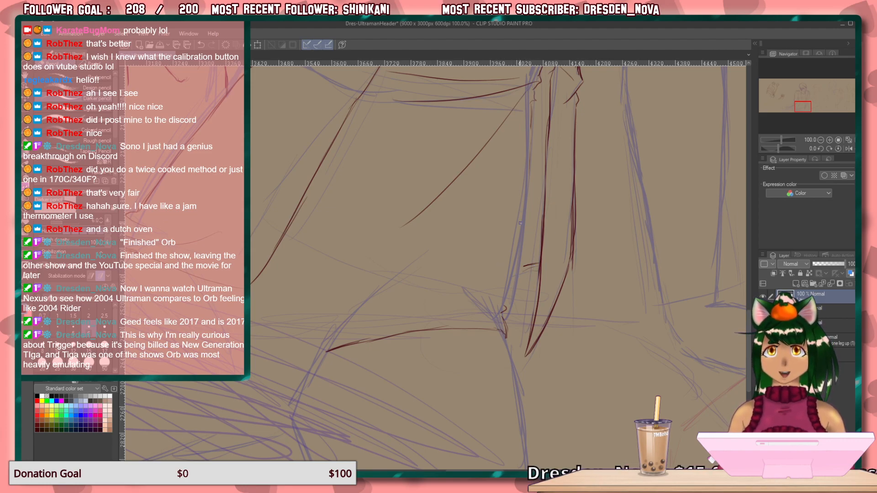
Darken the shirt's side edge beside the hanging jacket panel down to the hem corner and erase the stray strokes along it.
left_click_drag(531, 115, 529, 197)
left_click_drag(530, 156, 520, 251)
left_click_drag(529, 170, 511, 286)
left_click_drag(521, 219, 507, 302)
left_click_drag(517, 256, 505, 304)
left_click_drag(518, 236, 507, 295)
mouse_move(526, 176)
left_mouse_down()
mouse_move(515, 253)
mouse_move(518, 246)
left_mouse_up()
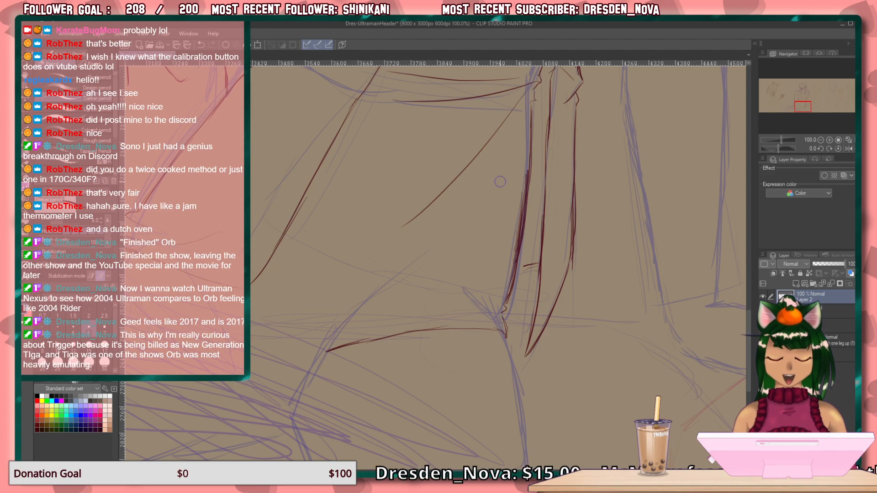
left_click_drag(521, 176, 510, 252)
left_click_drag(521, 167, 520, 192)
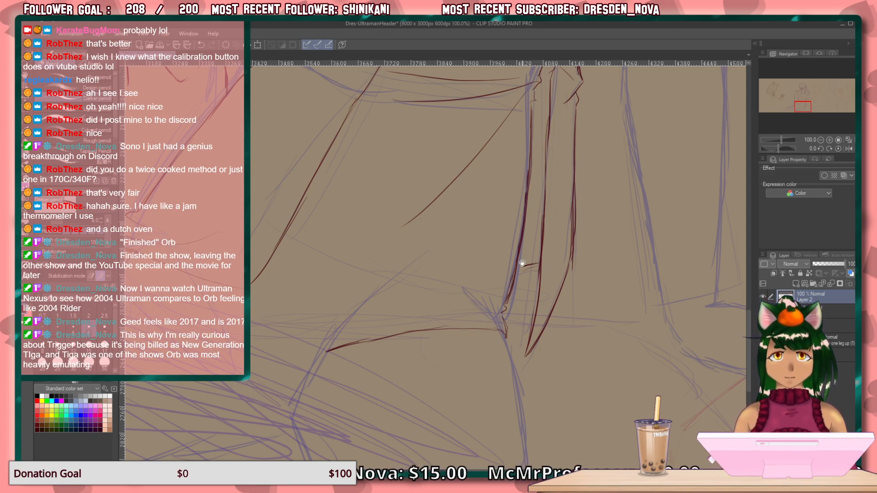
Draw a long curved crease across the lower shirt, with lighter fold lines around it and along the hem.
left_click_drag(497, 286, 552, 282)
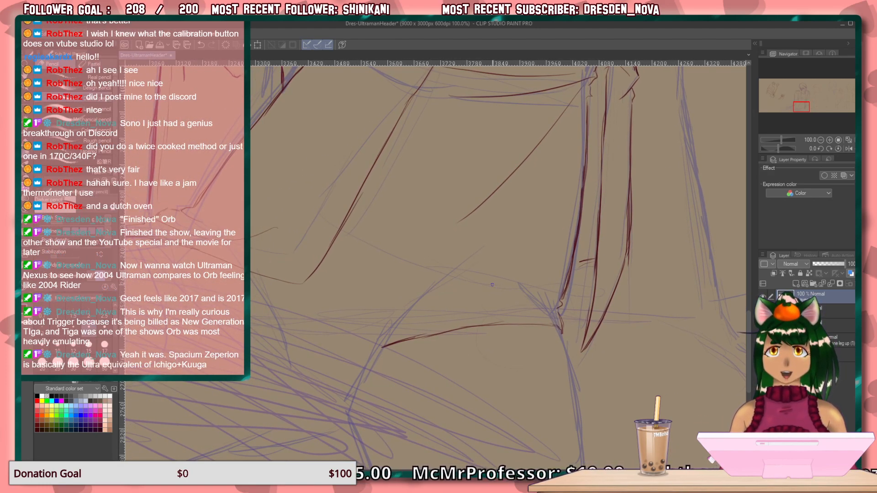
left_click_drag(532, 300, 334, 272)
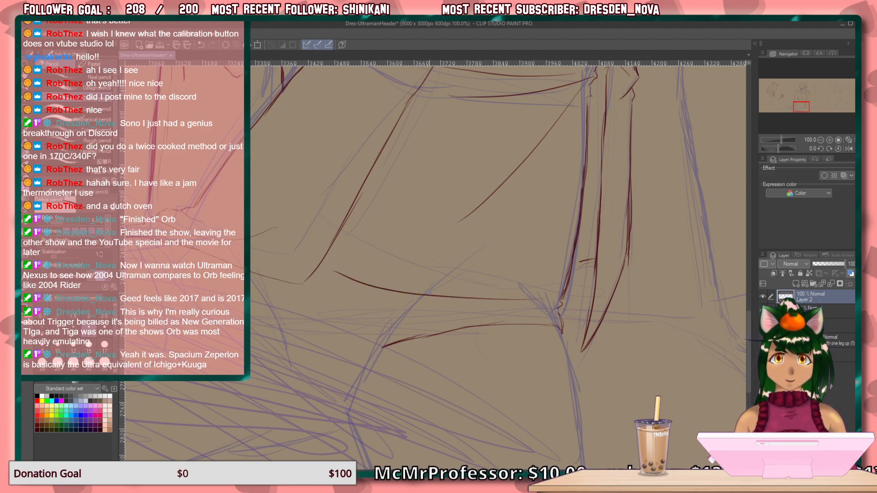
mouse_move(545, 290)
left_mouse_down()
mouse_move(469, 264)
mouse_move(489, 326)
mouse_move(501, 286)
left_mouse_up()
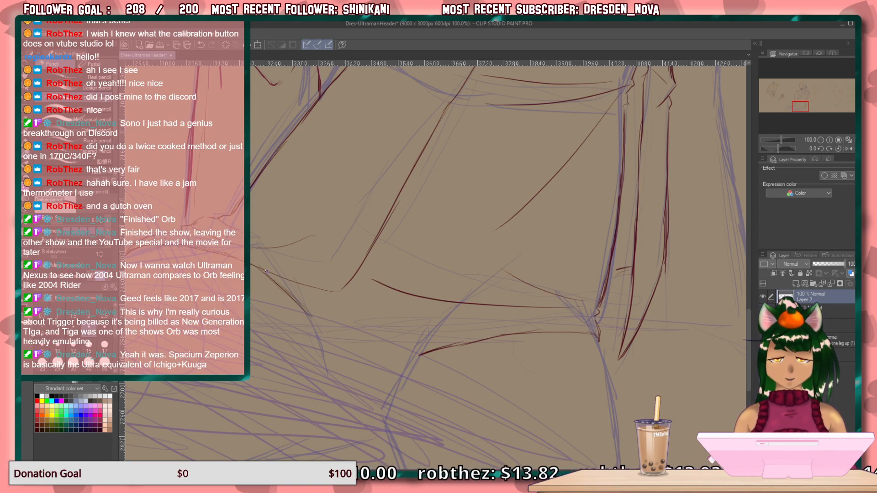
left_click_drag(331, 309, 398, 338)
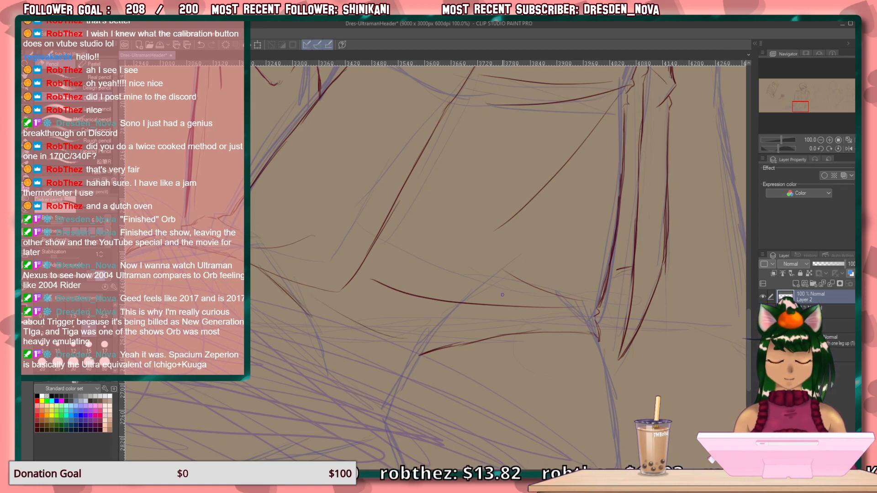
left_click_drag(476, 327, 404, 338)
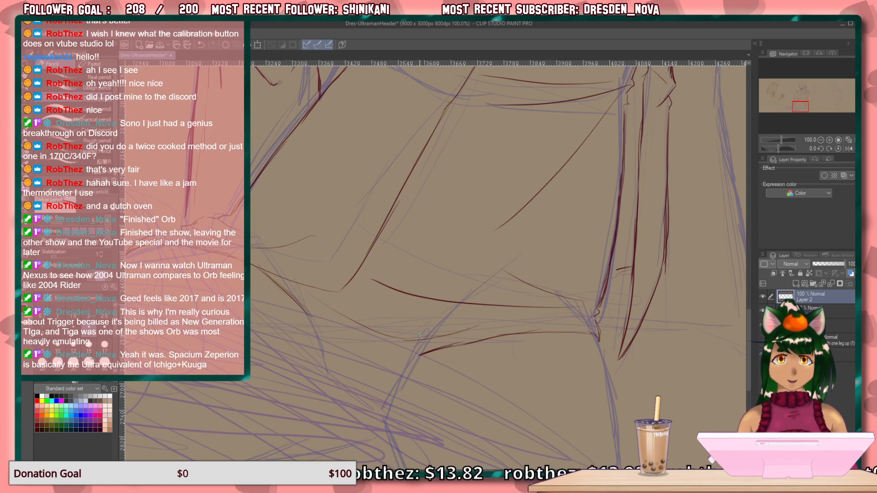
left_click_drag(452, 325, 395, 325)
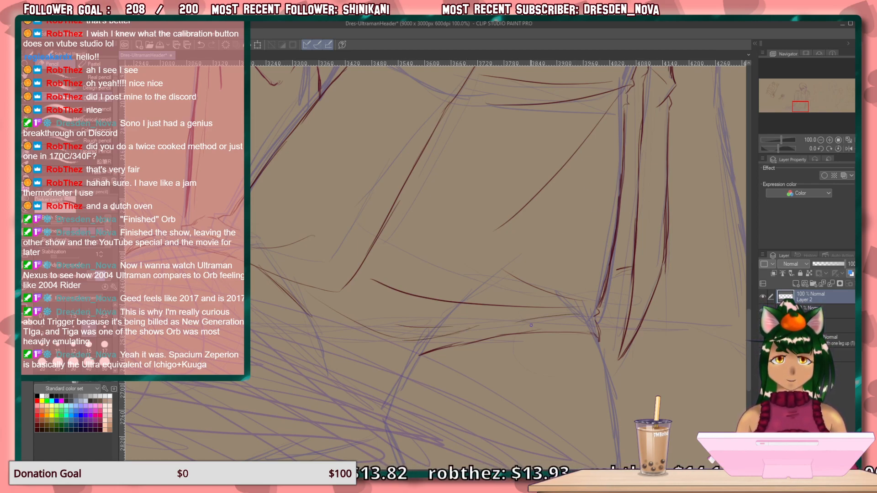
Examine the area around the hand gripping the seated figure's arm and the jacket edges beneath it.
left_click_drag(507, 295, 468, 407)
left_click_drag(484, 288, 466, 411)
left_click_drag(467, 274, 448, 427)
left_click_drag(475, 300, 436, 125)
left_click_drag(494, 386, 489, 112)
left_click_drag(494, 297, 349, 111)
left_click_drag(410, 159, 366, 300)
left_click_drag(411, 269, 355, 382)
left_click_drag(364, 301, 390, 356)
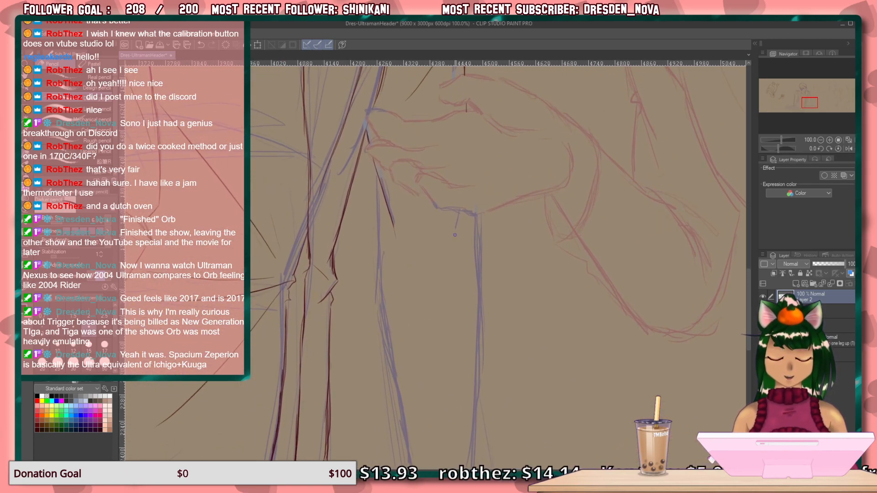
left_click_drag(484, 402, 468, 113)
left_click_drag(392, 260, 461, 216)
Add a new layer and draw a rounded rectangle outline over the seated figure's lower torso and lap.
scroll(342, 251, "down", 1)
scroll(342, 250, "down", 1)
left_click_drag(304, 284, 464, 304)
left_click(796, 283)
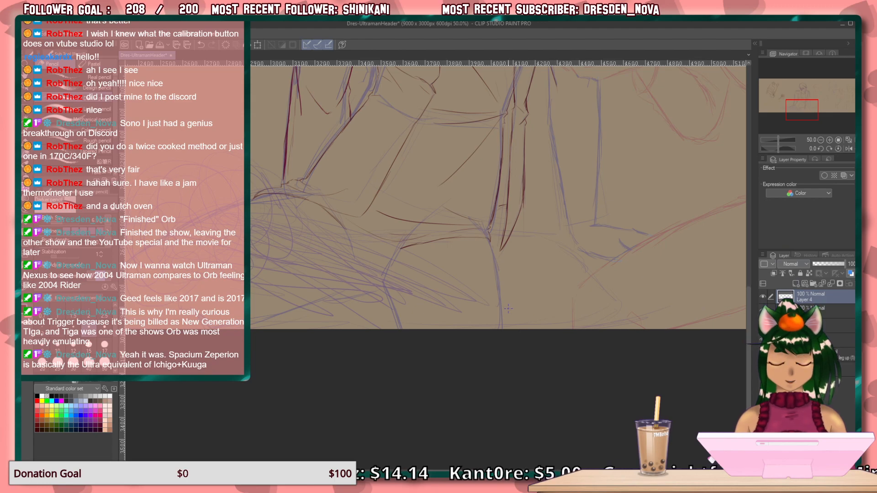
scroll(366, 378, "down", 1)
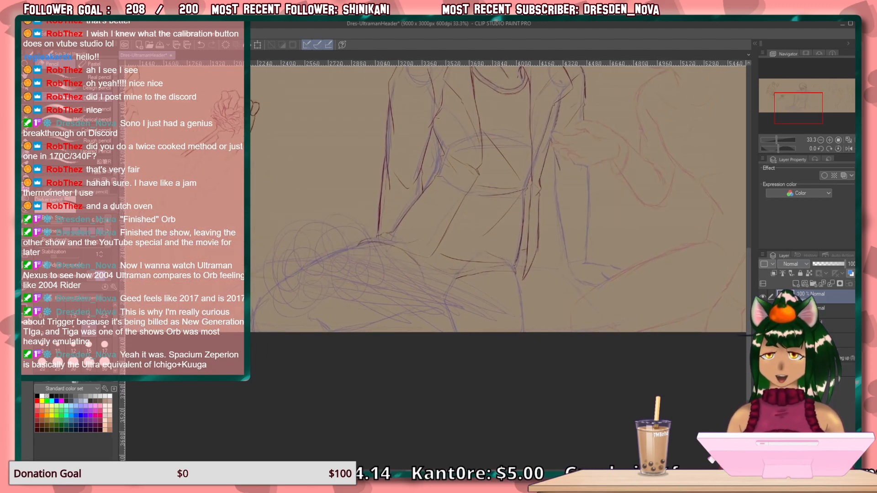
key("u")
left_click_drag(311, 146, 552, 285)
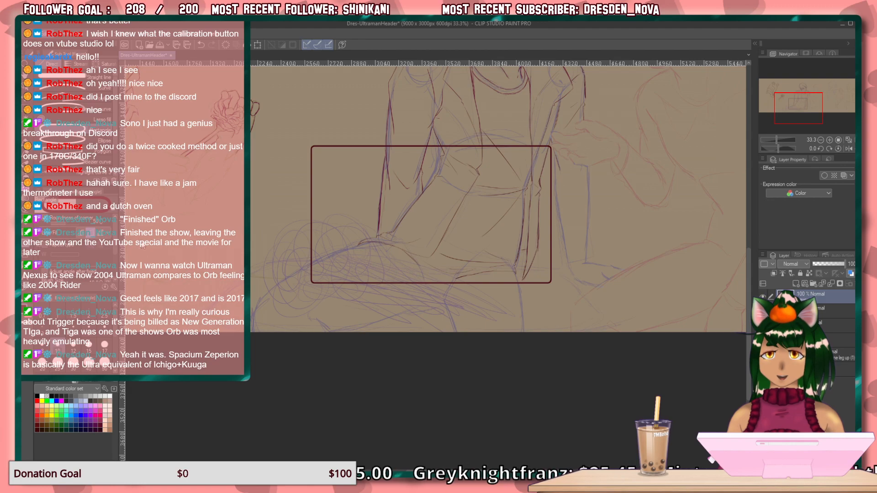
Transform the rectangle in perspective into a wide, flat trapezoid tabletop and move it down to the canvas's lower edge.
left_click(197, 315)
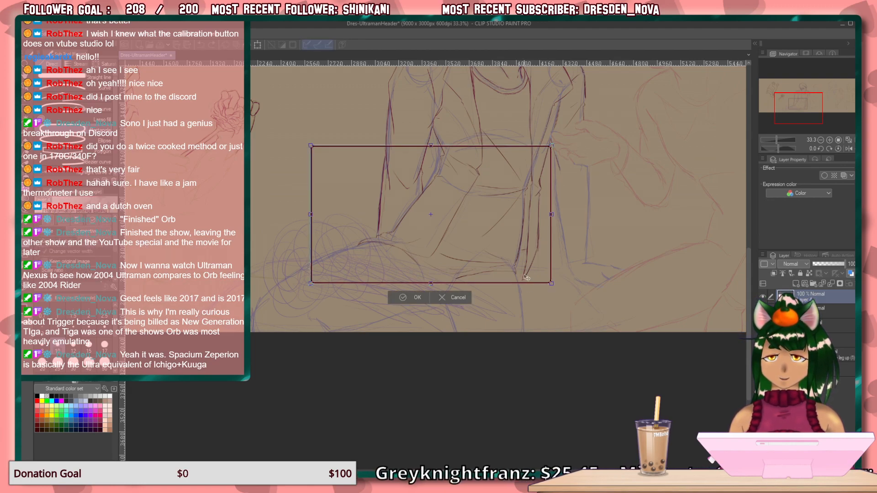
left_click_drag(552, 284, 614, 264)
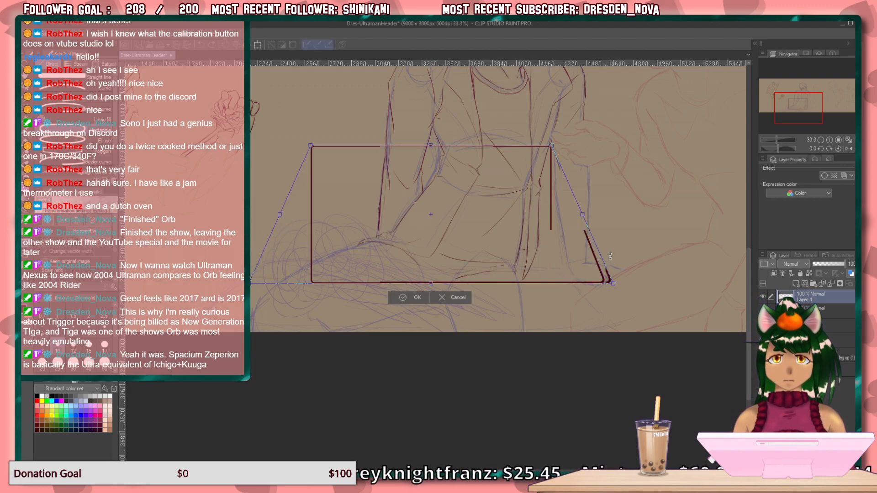
left_click_drag(552, 146, 524, 156)
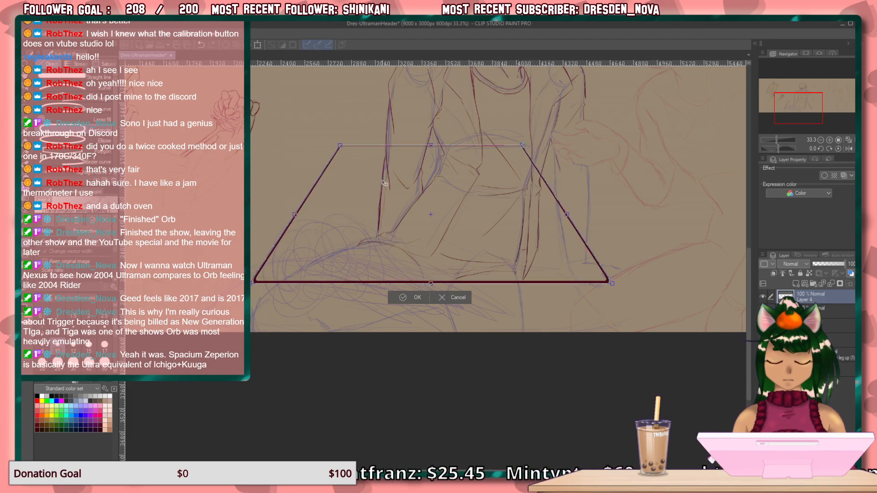
left_click_drag(344, 148, 324, 147)
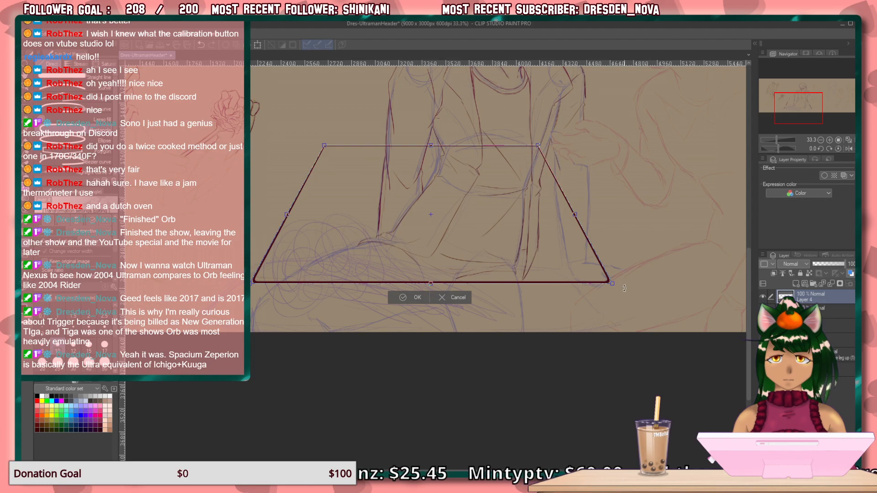
left_click_drag(610, 285, 702, 283)
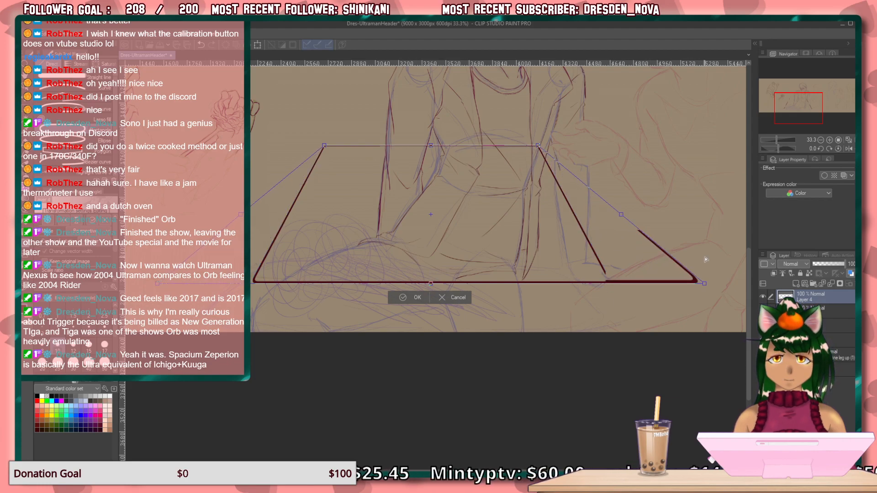
left_click_drag(324, 147, 295, 170)
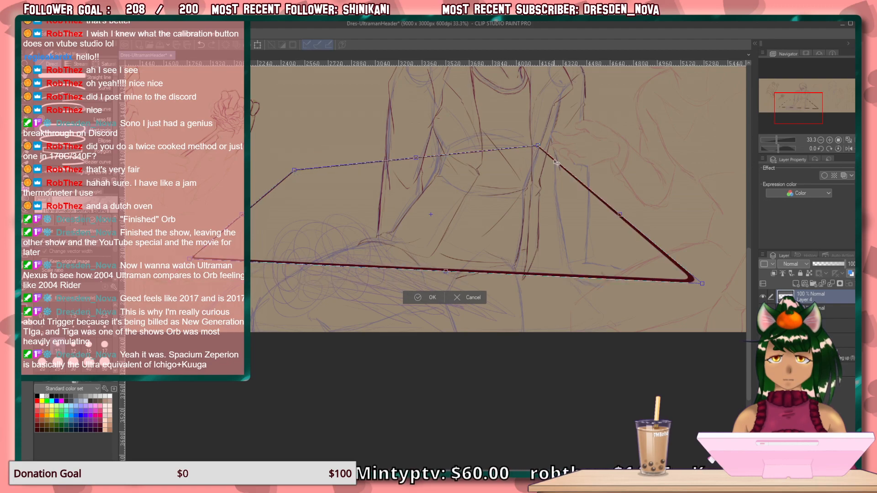
left_click_drag(538, 146, 574, 174)
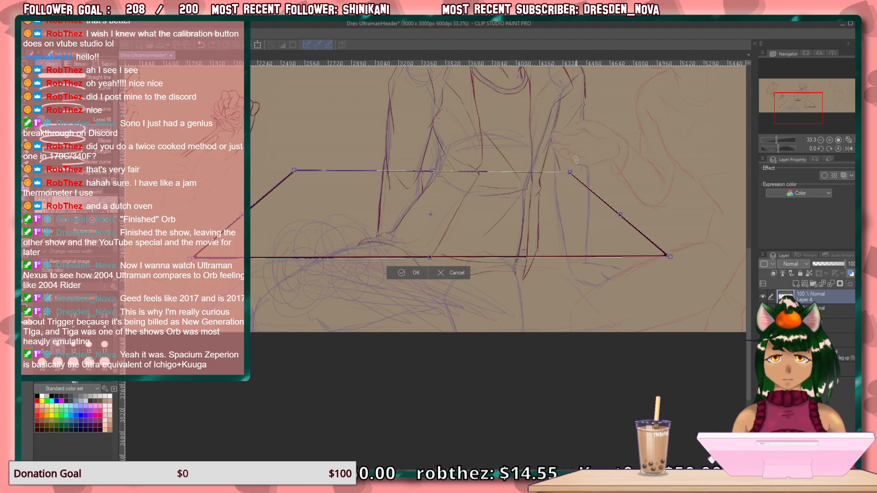
mouse_move(571, 172)
left_mouse_down()
mouse_move(568, 151)
mouse_move(572, 164)
left_mouse_up()
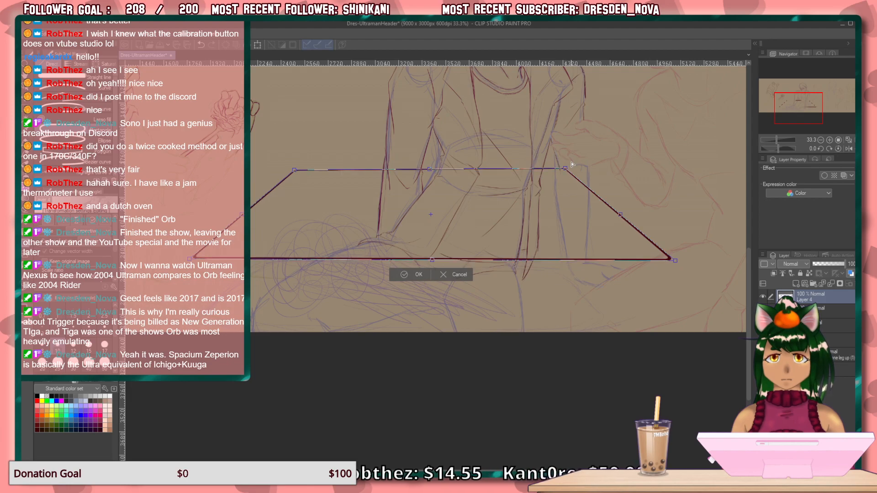
left_click_drag(453, 238, 431, 307)
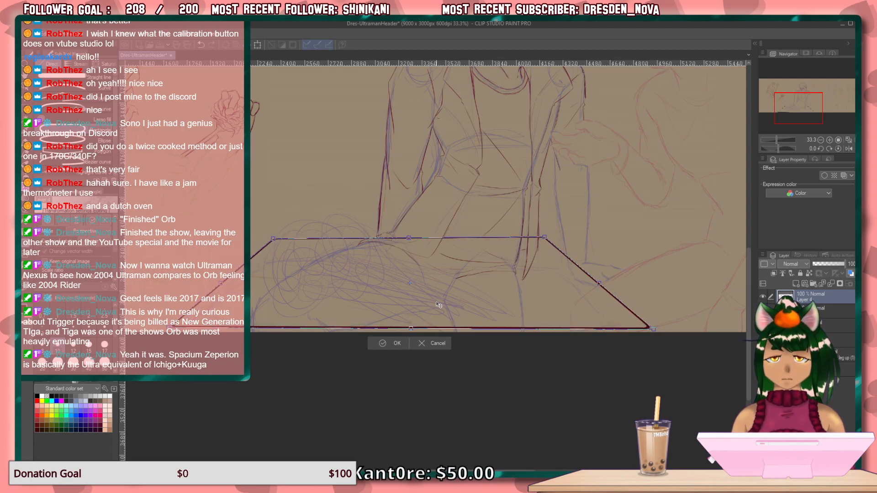
key("Return")
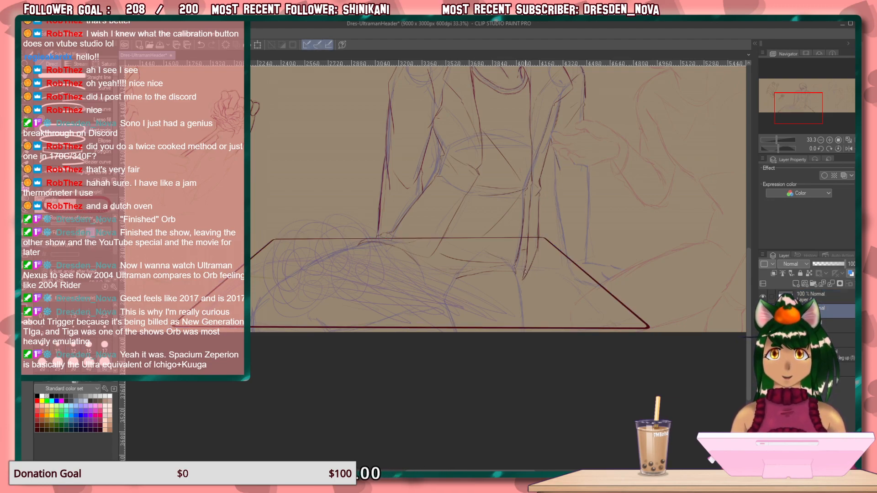
Erase the refined jacket and shirt lines that fall below the tabletop's rear edge on the figure's line layer.
scroll(528, 273, "up", 2)
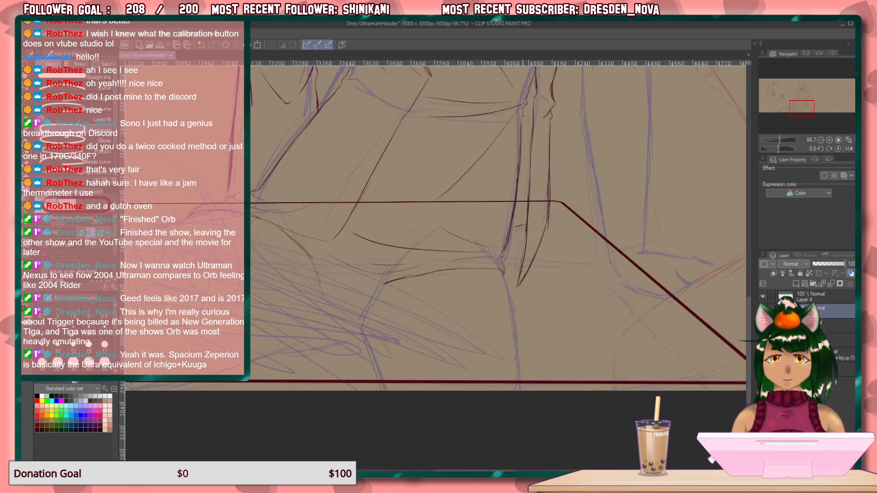
key("ctrl+z")
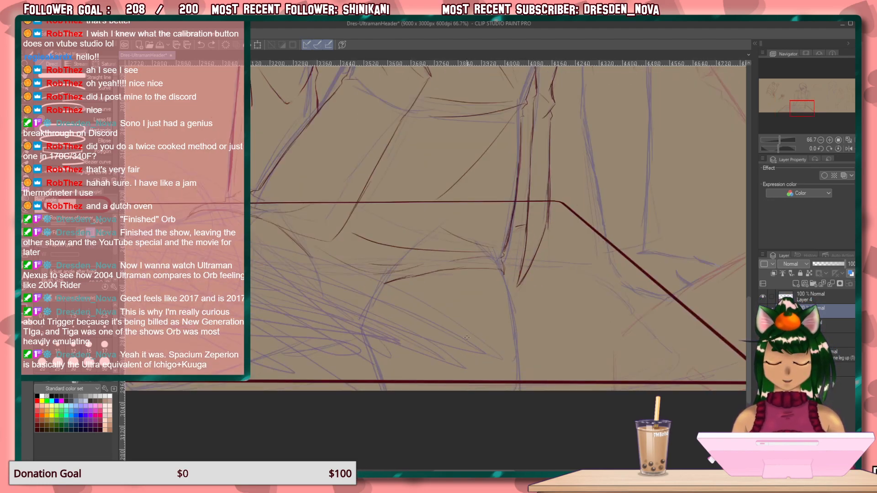
key("p")
mouse_move(522, 277)
left_mouse_down()
mouse_move(543, 228)
mouse_move(529, 211)
mouse_move(509, 210)
mouse_move(494, 274)
mouse_move(532, 251)
mouse_move(375, 266)
mouse_move(393, 246)
mouse_move(427, 249)
mouse_move(352, 256)
mouse_move(210, 232)
left_mouse_up()
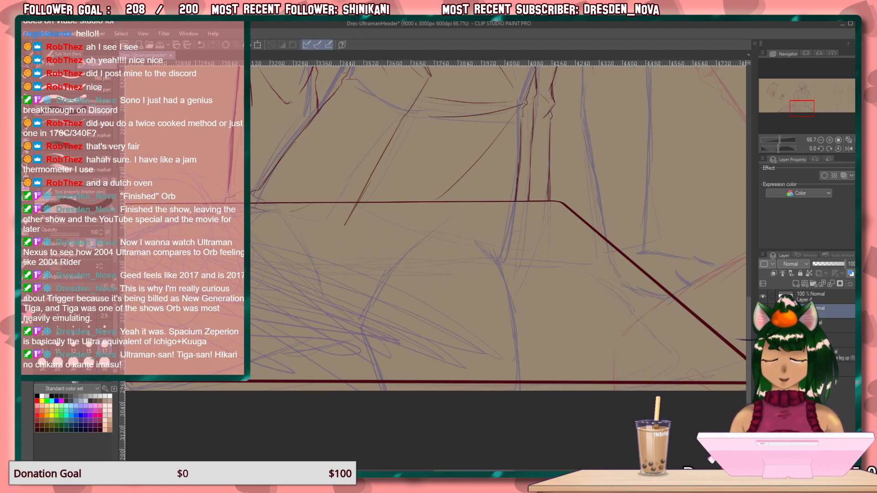
mouse_move(290, 217)
left_mouse_down()
mouse_move(363, 211)
mouse_move(309, 216)
left_mouse_up()
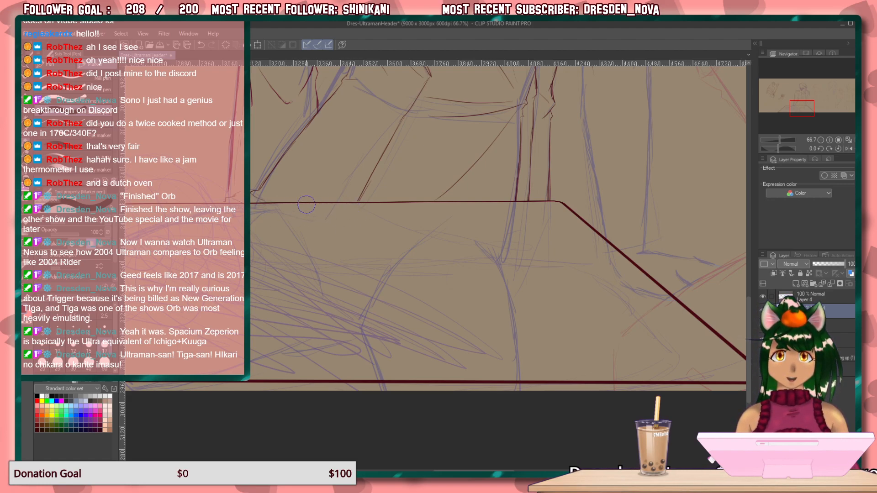
Draw the lowest curled finger of the hand gripping the seated figure's arm with the darker pencil.
mouse_move(531, 160)
left_mouse_down()
mouse_move(466, 267)
mouse_move(460, 394)
mouse_move(479, 378)
mouse_move(461, 464)
left_mouse_up()
mouse_move(460, 304)
left_mouse_down()
mouse_move(440, 388)
mouse_move(321, 335)
mouse_move(323, 304)
mouse_move(326, 320)
mouse_move(375, 224)
mouse_move(382, 254)
mouse_move(420, 204)
left_mouse_up()
mouse_move(418, 267)
left_mouse_down()
mouse_move(393, 237)
mouse_move(342, 236)
left_mouse_up()
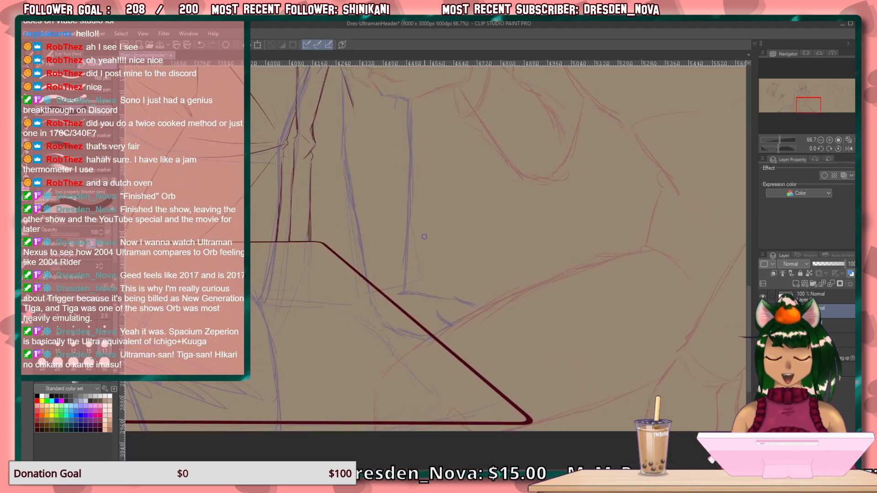
scroll(484, 178, "up", 5)
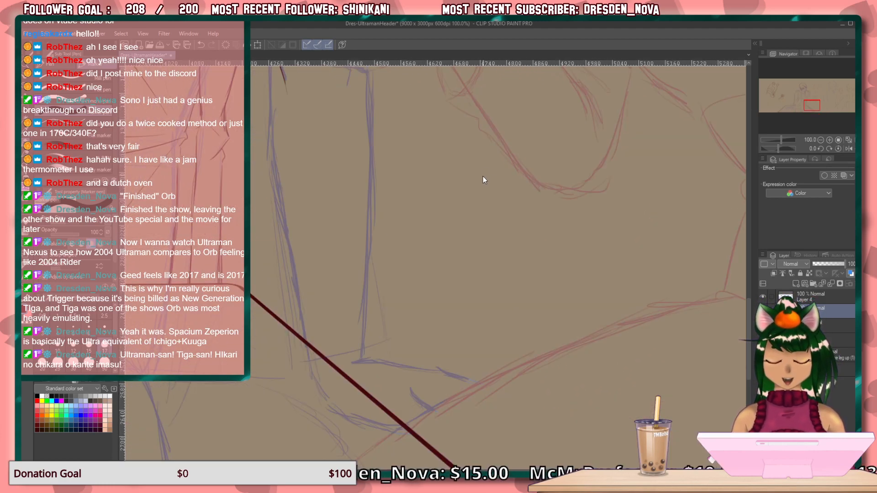
left_click_drag(391, 212, 631, 351)
left_click_drag(421, 194, 462, 327)
scroll(471, 273, "down", 1)
left_click_drag(439, 260, 389, 352)
scroll(473, 269, "up", 1)
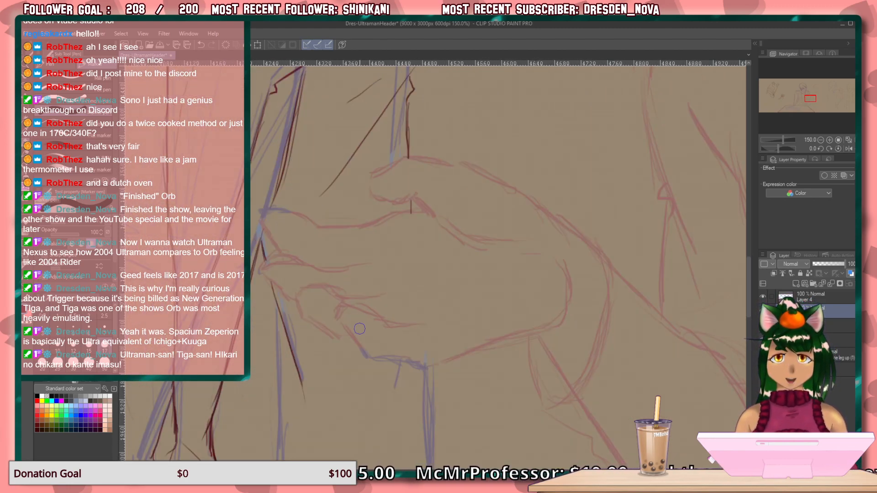
left_click_drag(379, 315, 384, 326)
key("ctrl+z")
key("p")
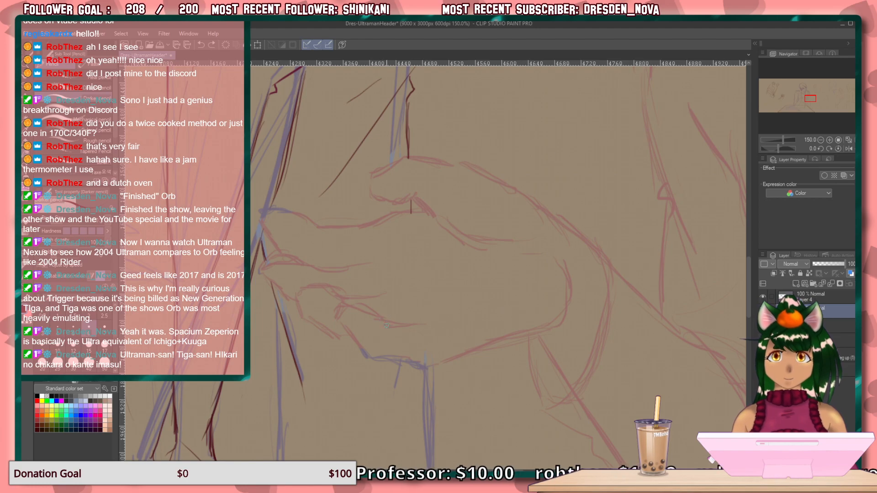
mouse_move(391, 330)
left_mouse_down()
mouse_move(366, 303)
mouse_move(382, 315)
mouse_move(344, 305)
mouse_move(370, 304)
mouse_move(381, 315)
mouse_move(353, 303)
mouse_move(342, 322)
mouse_move(368, 353)
left_mouse_up()
mouse_move(423, 321)
left_mouse_down()
mouse_move(392, 326)
mouse_move(425, 321)
left_mouse_up()
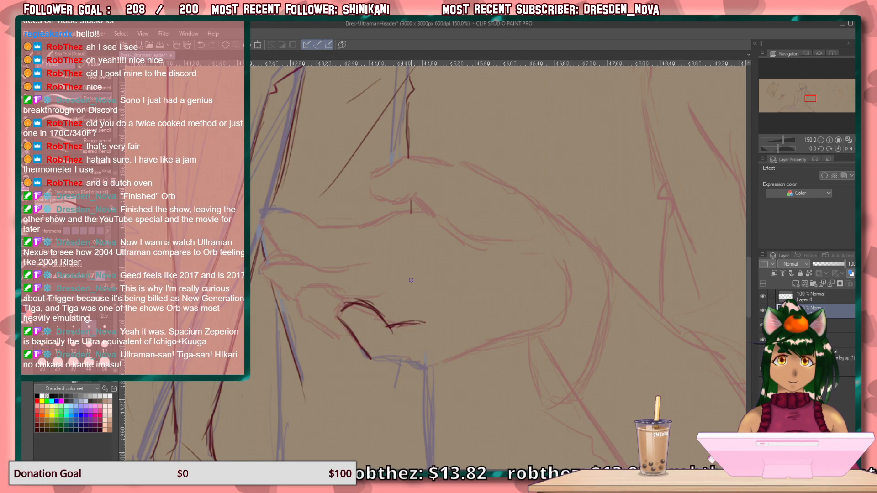
Draw the next curled finger above the lowest one on the gripping hand and clean up its overlapping strokes.
mouse_move(348, 303)
left_mouse_down()
mouse_move(301, 289)
mouse_move(308, 288)
mouse_move(297, 296)
mouse_move(302, 312)
mouse_move(291, 293)
mouse_move(299, 314)
mouse_move(351, 336)
left_mouse_up()
key("e")
mouse_move(326, 296)
left_mouse_down()
mouse_move(363, 281)
mouse_move(344, 276)
mouse_move(286, 321)
mouse_move(329, 344)
mouse_move(318, 321)
left_mouse_up()
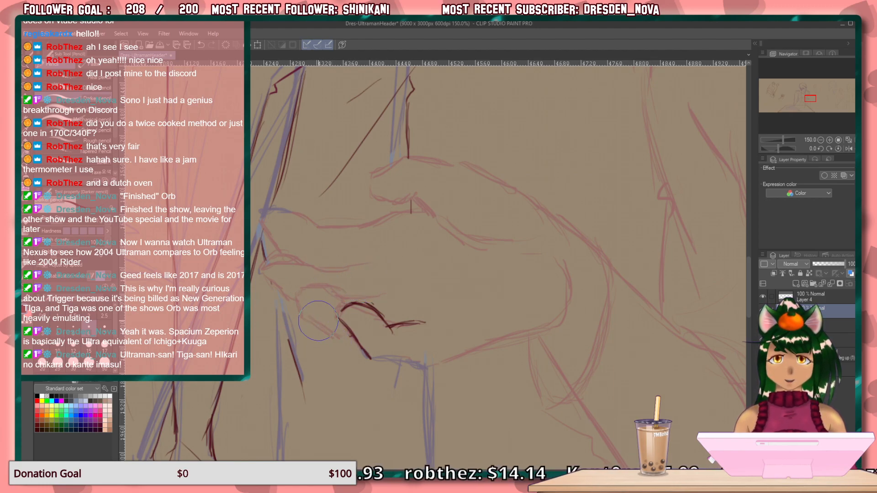
key("p")
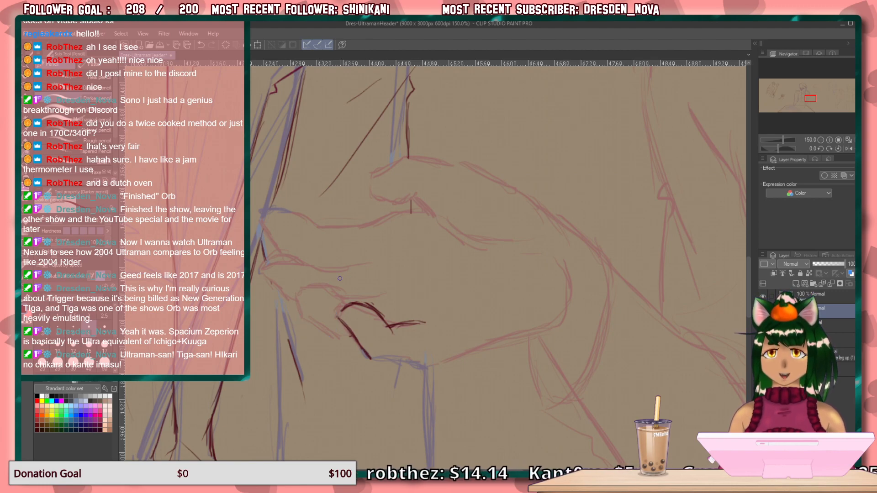
mouse_move(347, 300)
left_mouse_down()
mouse_move(309, 282)
mouse_move(325, 283)
mouse_move(289, 304)
mouse_move(336, 332)
left_mouse_up()
mouse_move(345, 303)
left_mouse_down()
mouse_move(331, 286)
mouse_move(297, 291)
left_mouse_up()
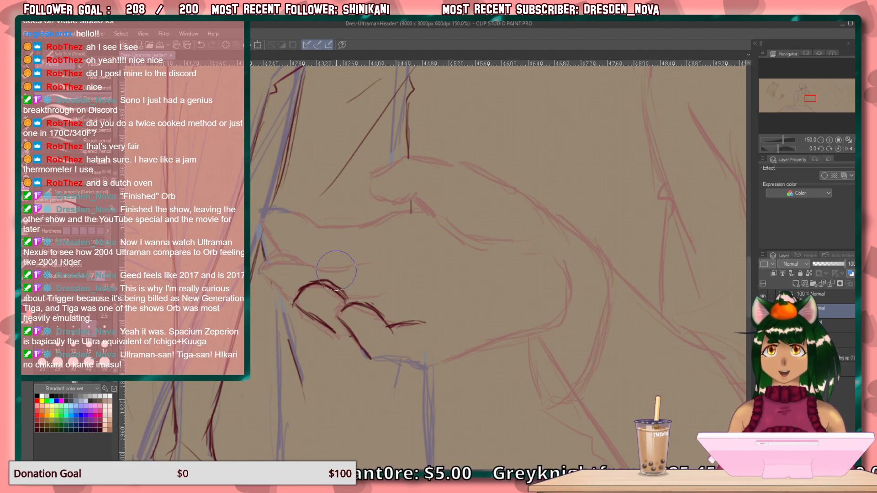
left_click_drag(348, 278, 343, 291)
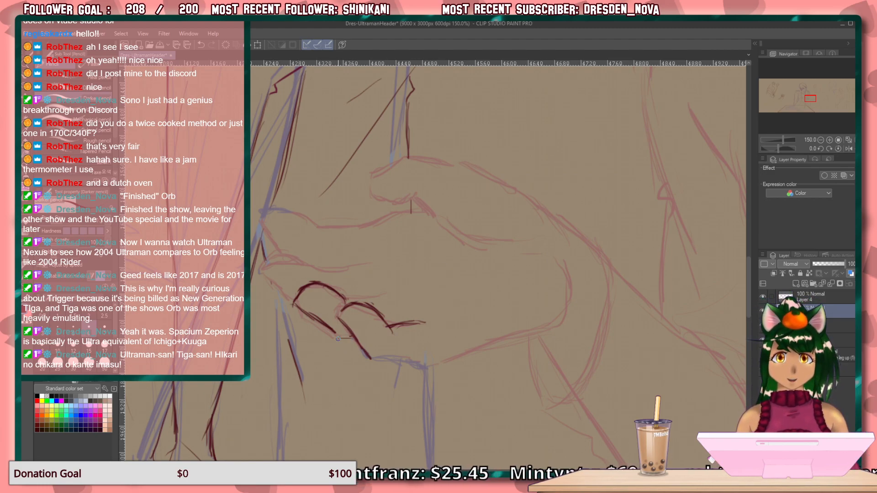
Complete the contours of the two lower curled fingers and mark short crease lines across the gripping hand's palm.
left_click_drag(353, 339, 326, 327)
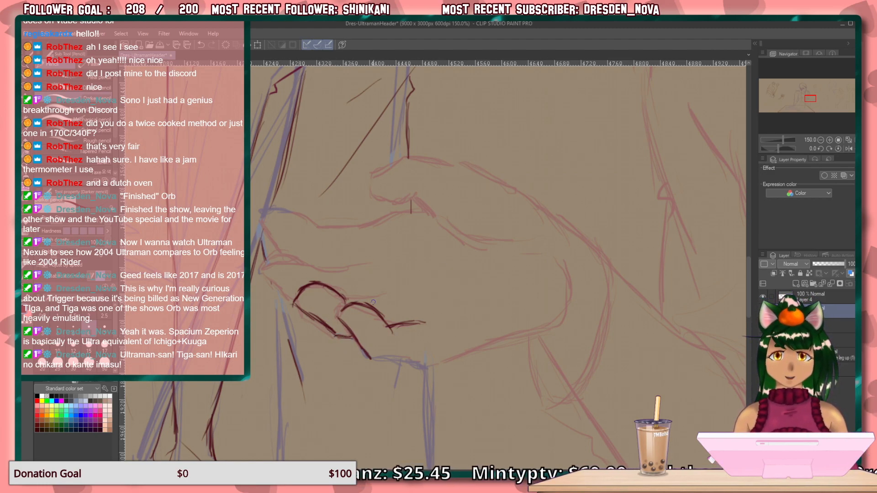
left_click_drag(395, 293, 347, 301)
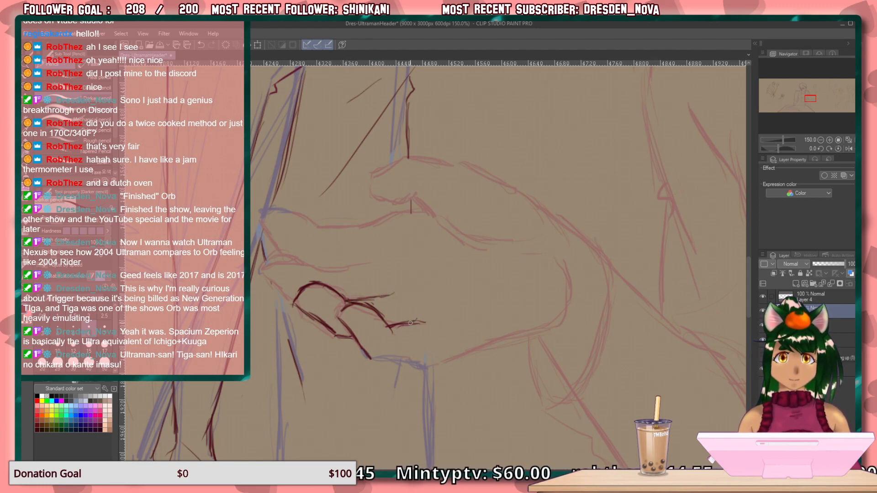
left_click_drag(413, 278, 453, 320)
left_click_drag(396, 262, 386, 235)
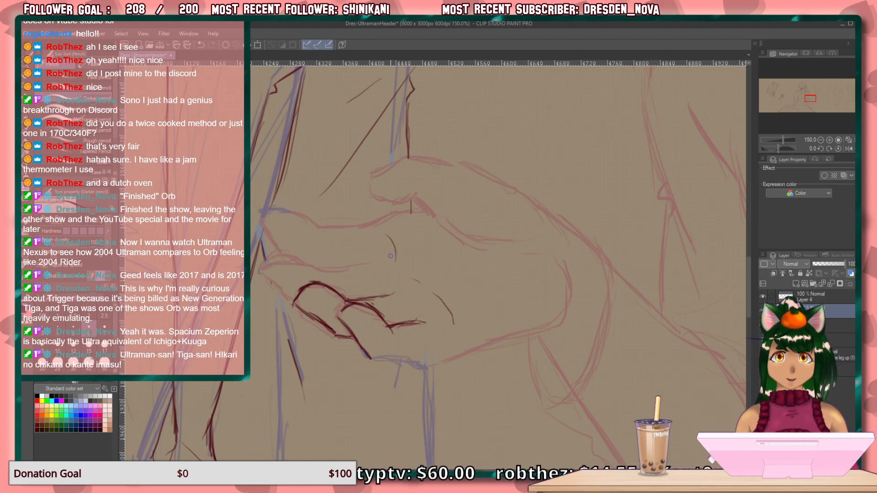
key("ctrl+z")
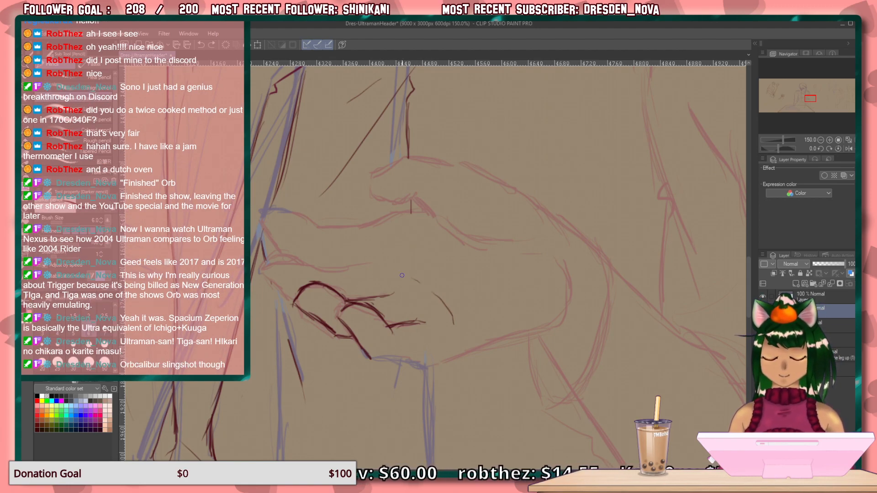
left_click_drag(402, 237, 403, 254)
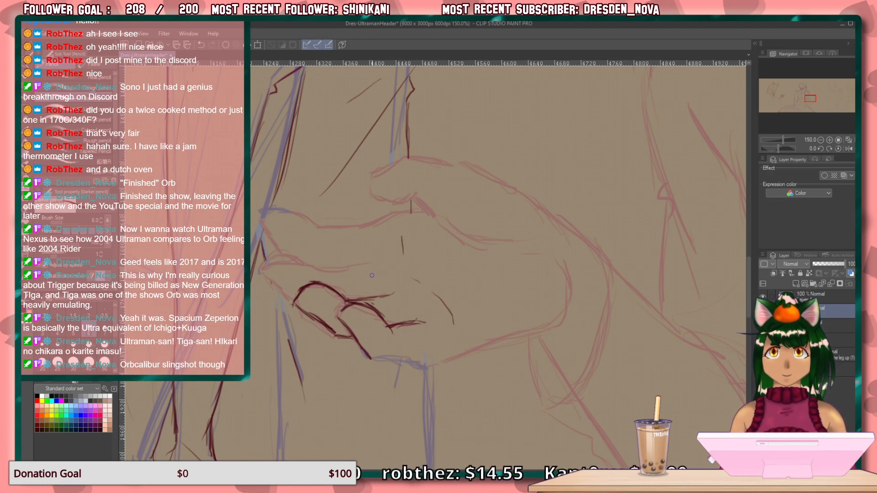
Draw the third finger up on the gripping hand, with its rounded tip, underside and the line running into the palm.
mouse_move(326, 272)
left_mouse_down()
mouse_move(309, 259)
mouse_move(326, 274)
mouse_move(299, 254)
mouse_move(279, 263)
mouse_move(323, 268)
mouse_move(254, 269)
mouse_move(285, 252)
mouse_move(261, 269)
left_mouse_up()
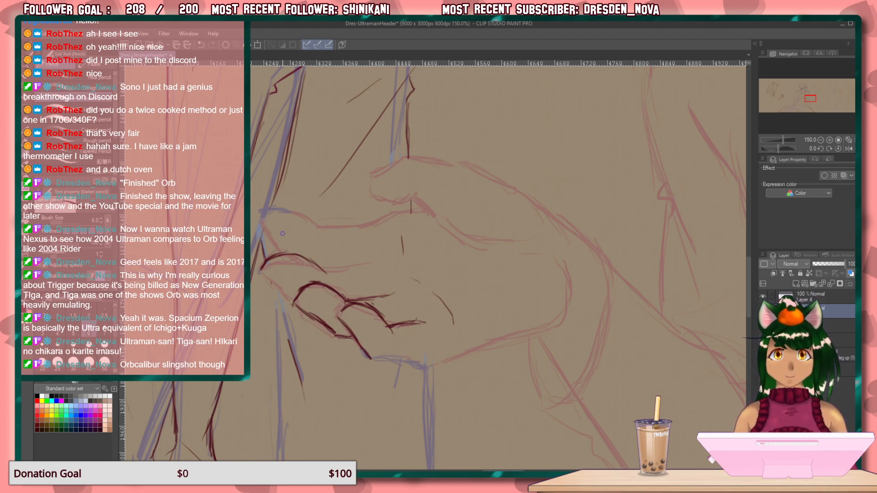
left_click_drag(263, 268, 291, 292)
left_click_drag(267, 274, 295, 295)
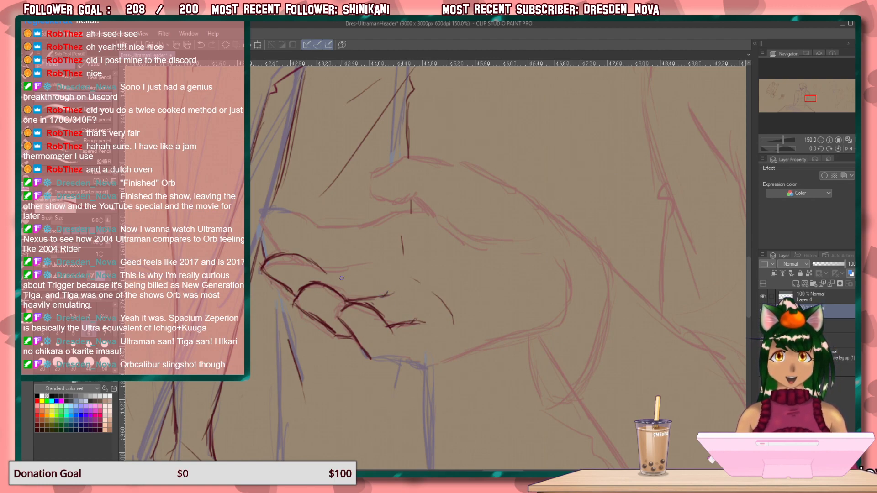
left_click_drag(373, 266, 325, 275)
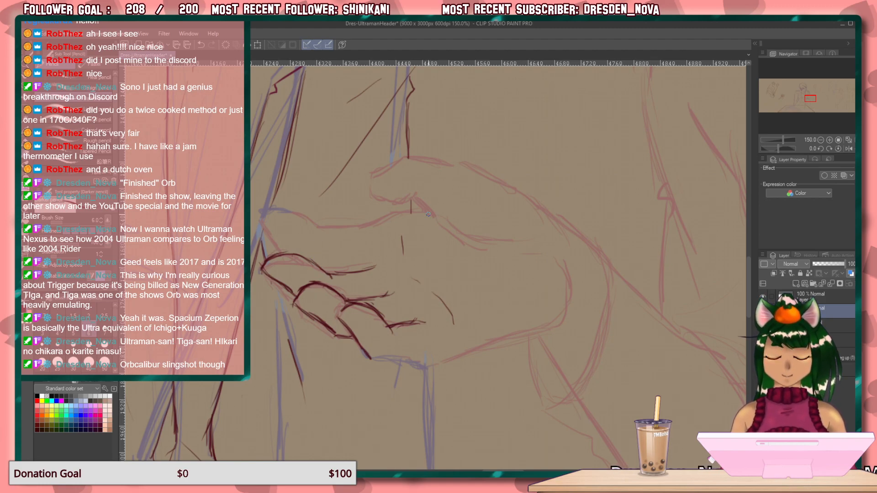
Draw the gripping hand's topmost finger from tip to palm and close the gap between it and the finger below.
left_click_drag(411, 213, 367, 228)
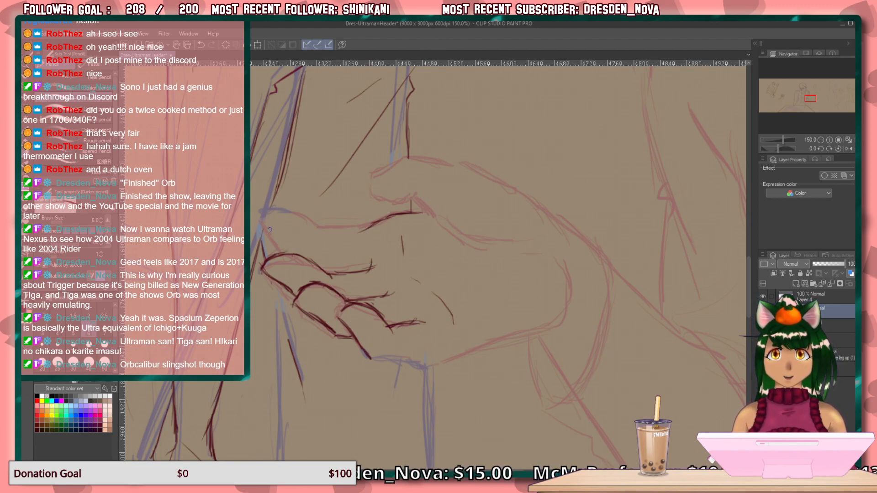
left_click_drag(261, 222, 283, 250)
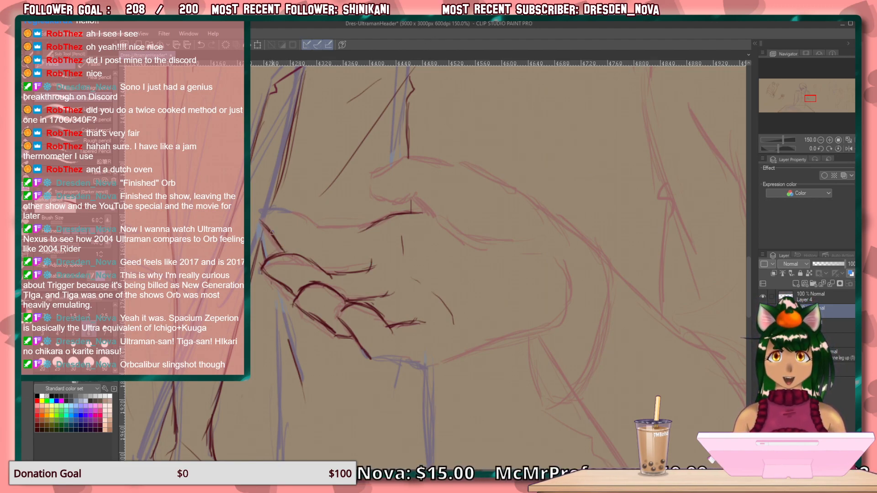
mouse_move(362, 266)
left_mouse_down()
mouse_move(371, 259)
mouse_move(319, 265)
left_mouse_up()
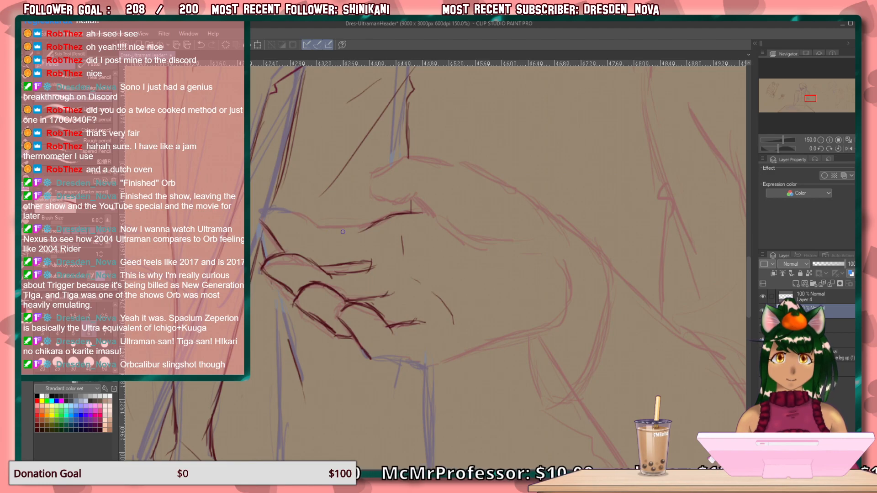
mouse_move(361, 229)
left_mouse_down()
mouse_move(323, 234)
mouse_move(354, 232)
left_mouse_up()
left_click_drag(376, 224, 329, 234)
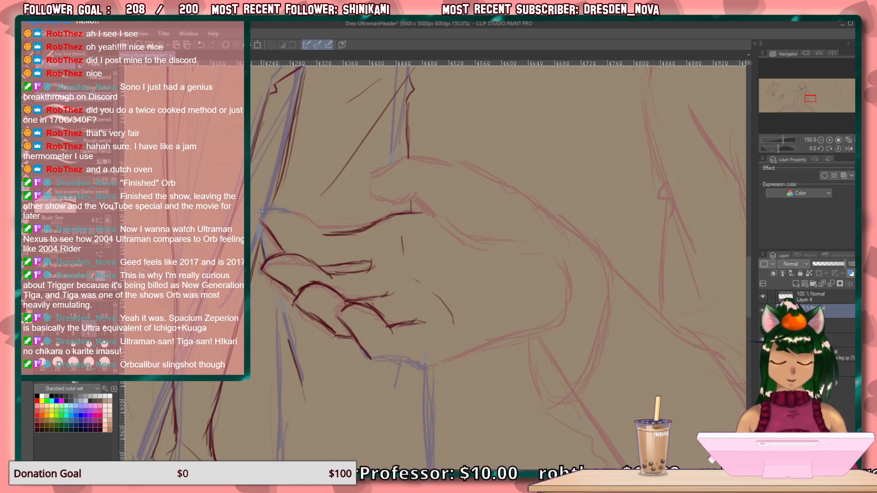
left_click_drag(321, 235, 320, 242)
mouse_move(312, 226)
left_mouse_down()
mouse_move(282, 213)
mouse_move(312, 229)
mouse_move(267, 220)
mouse_move(282, 212)
mouse_move(263, 225)
mouse_move(289, 217)
mouse_move(273, 215)
mouse_move(314, 226)
mouse_move(318, 238)
mouse_move(304, 221)
left_mouse_up()
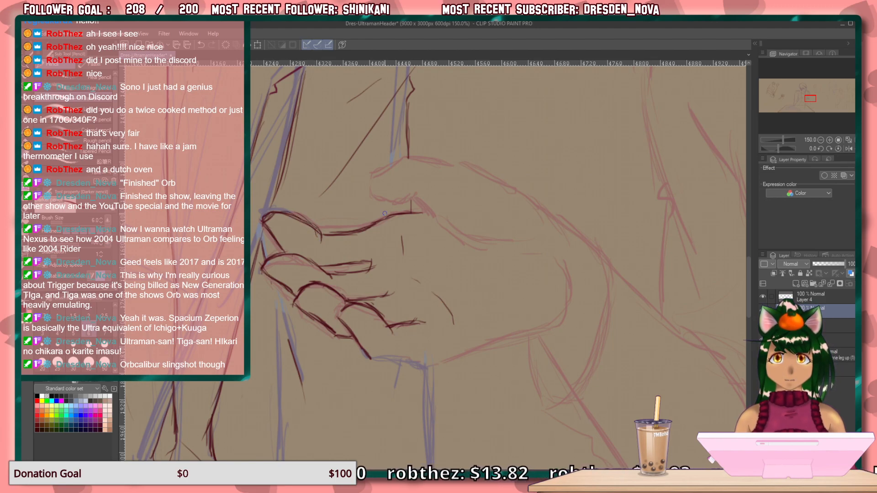
left_click_drag(365, 227, 324, 231)
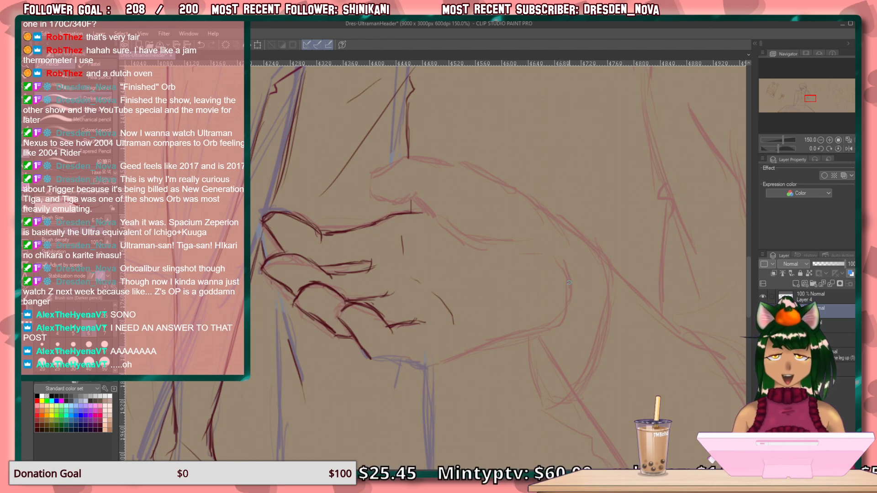
Draw the rounded heel of the gripping hand and its lower edge, joining it to the lowest finger.
mouse_move(566, 265)
left_mouse_down()
mouse_move(569, 301)
mouse_move(554, 318)
left_mouse_up()
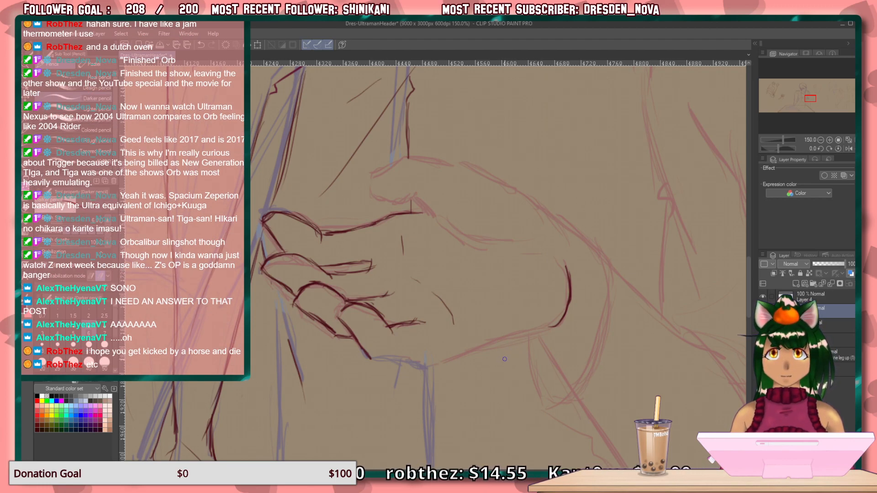
left_click_drag(552, 328, 439, 363)
left_click_drag(494, 344, 419, 368)
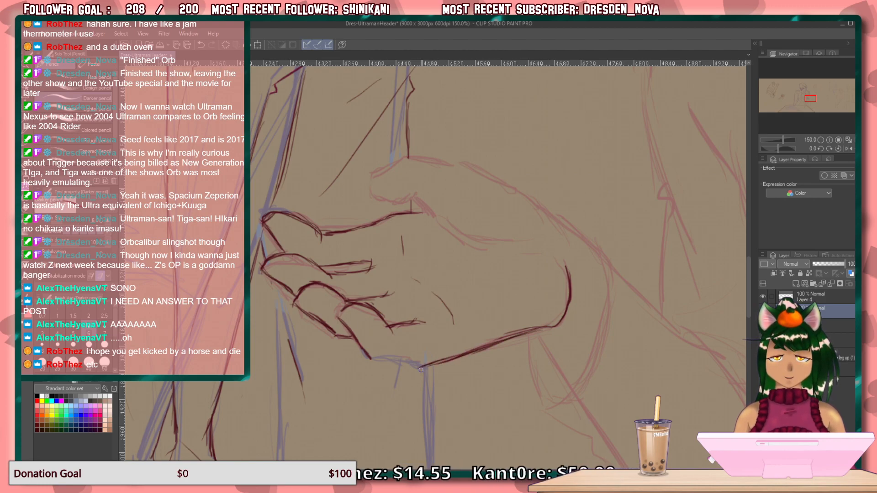
left_click_drag(556, 326, 505, 335)
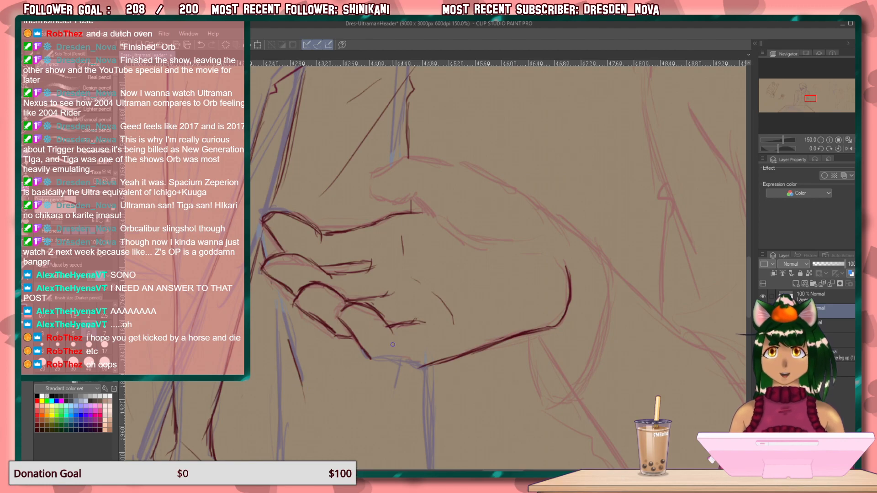
key("minus")
key("minus")
key("minus")
key("minus")
key("minus")
key("minus")
key("minus")
key("minus")
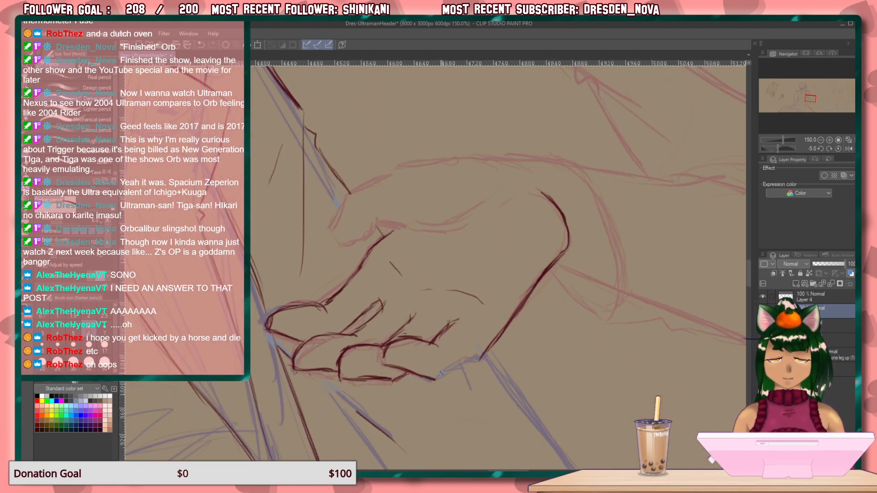
mouse_move(487, 356)
left_mouse_down()
mouse_move(441, 377)
mouse_move(453, 371)
left_mouse_up()
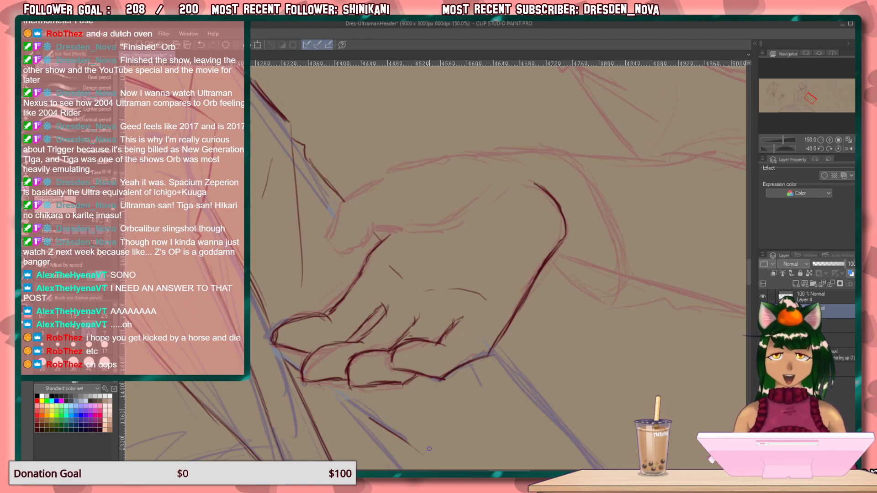
Draw the gripping hand's thumb with its tip, inner edge and outer base curve, and add a crease at the palm's centre.
key("ctrl+at")
left_click_drag(490, 283, 389, 283)
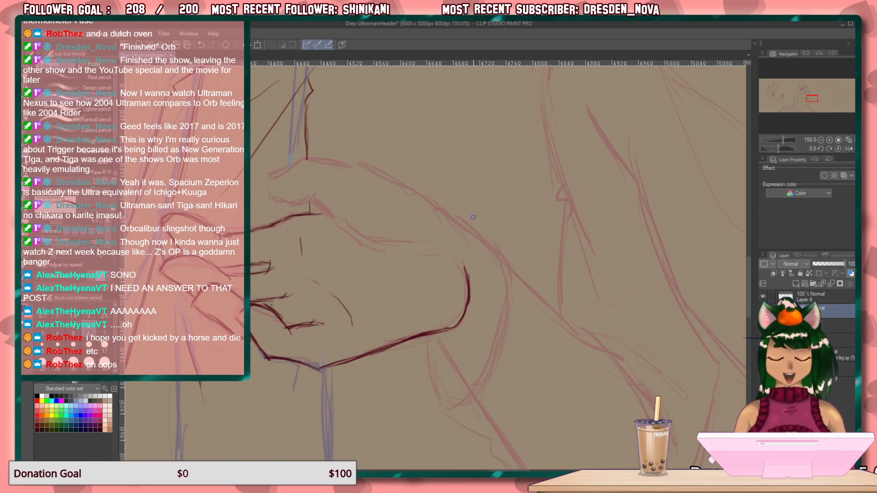
mouse_move(454, 229)
left_mouse_down()
mouse_move(457, 244)
mouse_move(448, 213)
mouse_move(430, 202)
left_mouse_up()
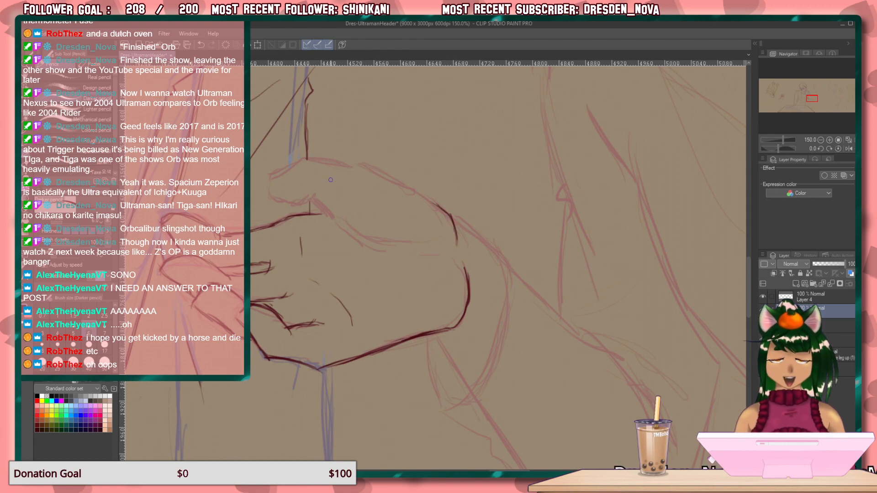
left_click_drag(302, 159, 270, 178)
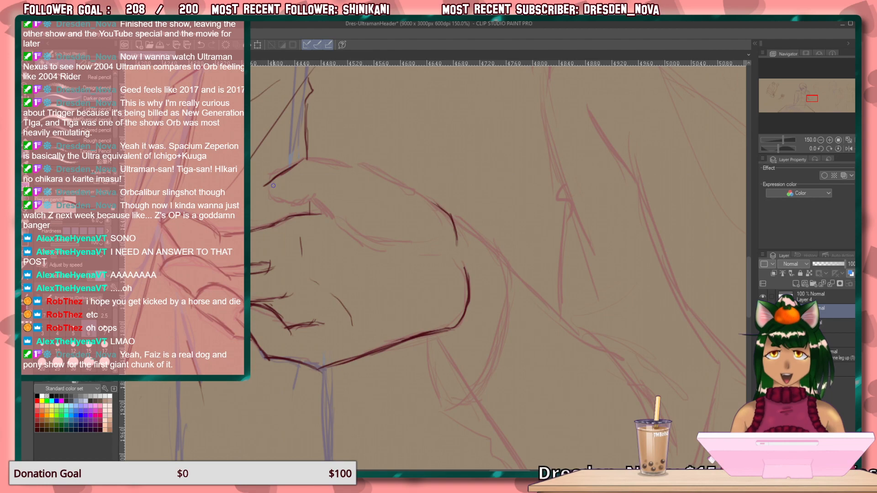
mouse_move(268, 191)
left_mouse_down()
mouse_move(289, 201)
mouse_move(314, 195)
mouse_move(284, 204)
mouse_move(314, 192)
mouse_move(299, 203)
mouse_move(278, 184)
mouse_move(295, 165)
mouse_move(266, 192)
mouse_move(272, 184)
mouse_move(286, 203)
mouse_move(273, 198)
mouse_move(315, 191)
left_mouse_up()
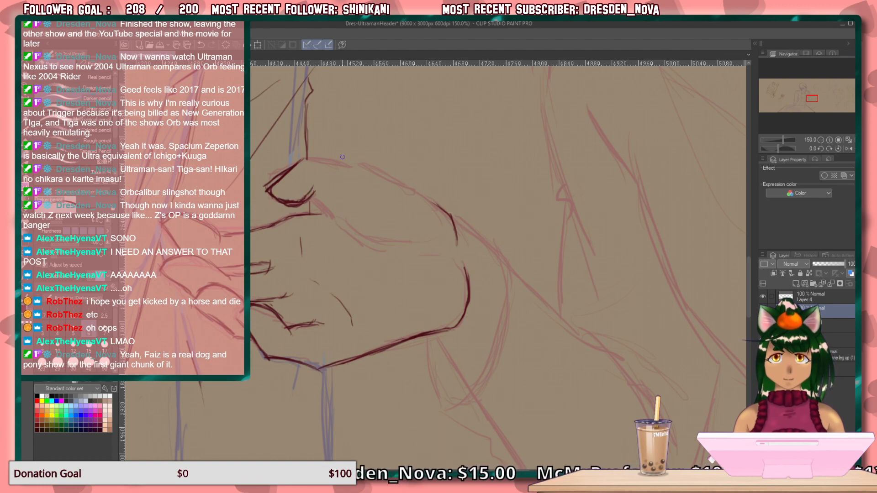
mouse_move(259, 190)
left_mouse_down()
mouse_move(283, 164)
mouse_move(263, 188)
mouse_move(280, 209)
mouse_move(275, 205)
mouse_move(306, 207)
left_mouse_up()
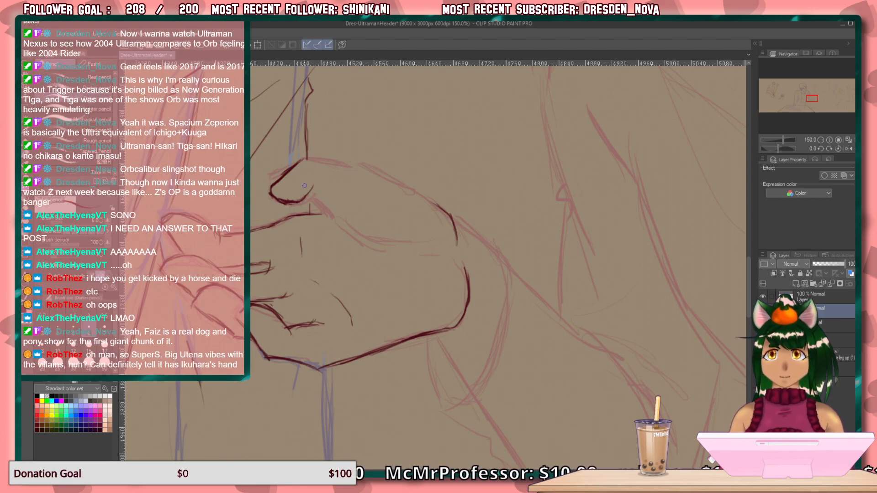
mouse_move(323, 186)
left_mouse_down()
mouse_move(309, 196)
mouse_move(362, 232)
left_mouse_up()
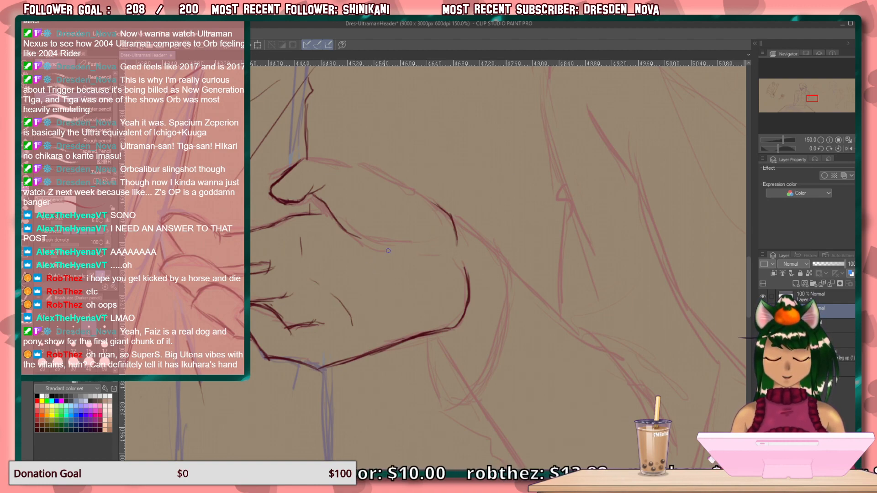
mouse_move(411, 253)
left_mouse_down()
mouse_move(368, 247)
mouse_move(350, 233)
mouse_move(381, 251)
left_mouse_up()
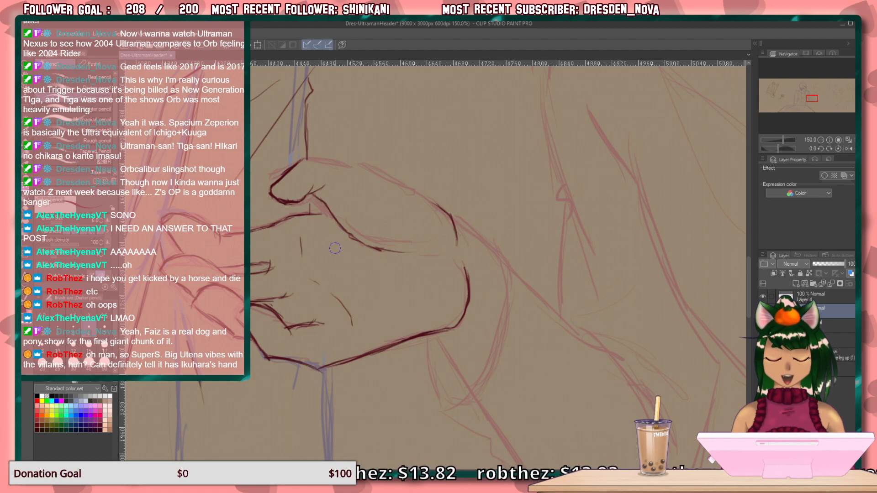
left_click_drag(376, 287, 390, 265)
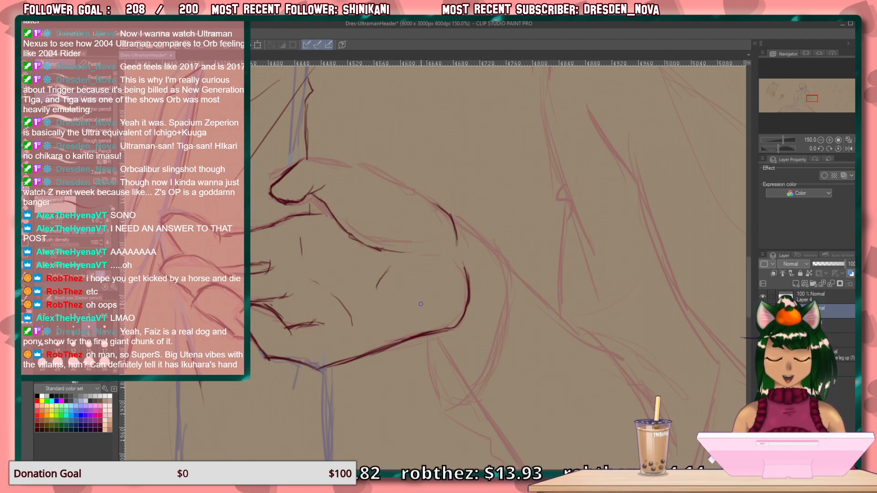
Draw the thumb's upper contour from its tip over the knuckle to the base curve, rotating the canvas for the strokes.
scroll(479, 277, "up", 5)
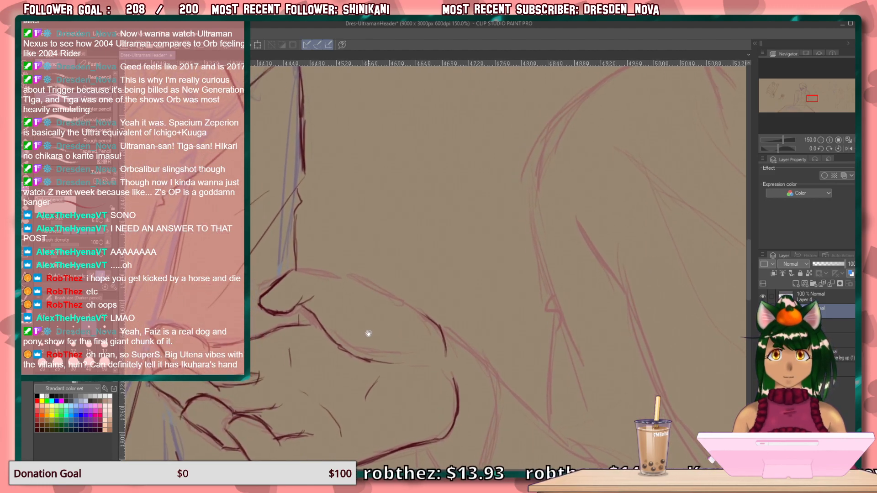
key("minus")
key("minus")
key("minus")
key("minus")
key("minus")
key("minus")
key("minus")
key("minus")
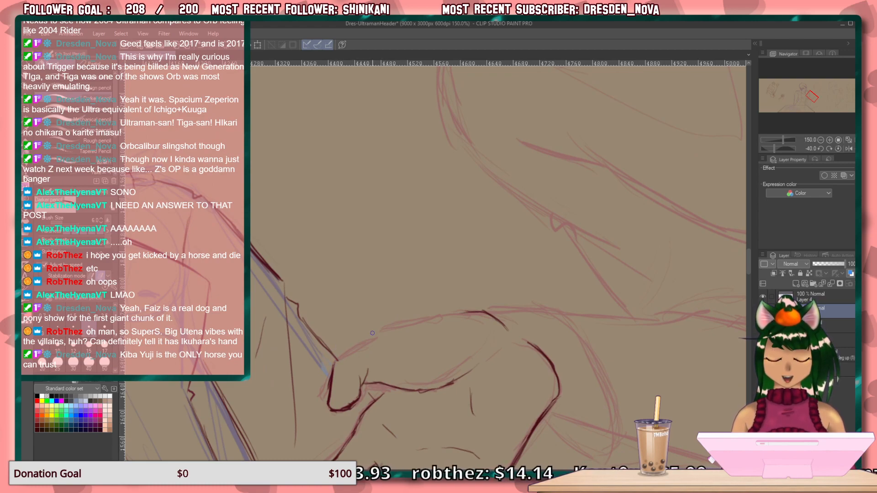
left_click_drag(377, 330, 334, 364)
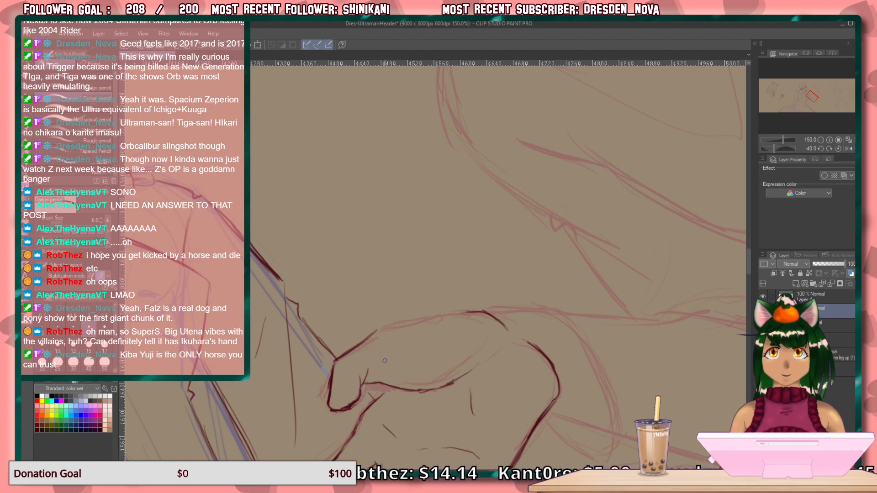
key("minus")
key("minus")
key("minus")
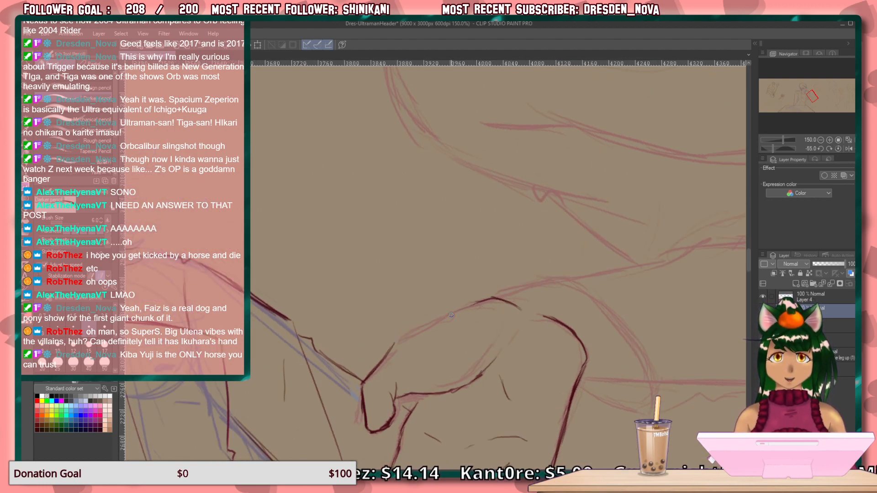
left_click_drag(477, 302, 388, 346)
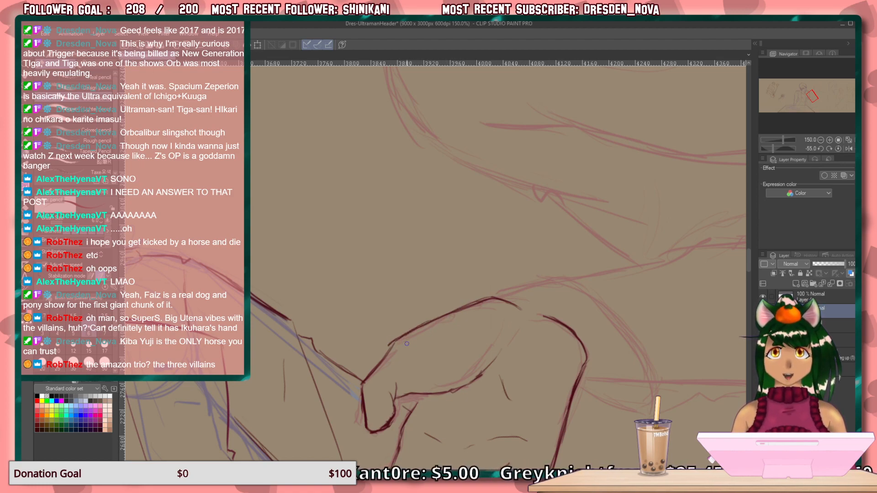
key("ctrl+at")
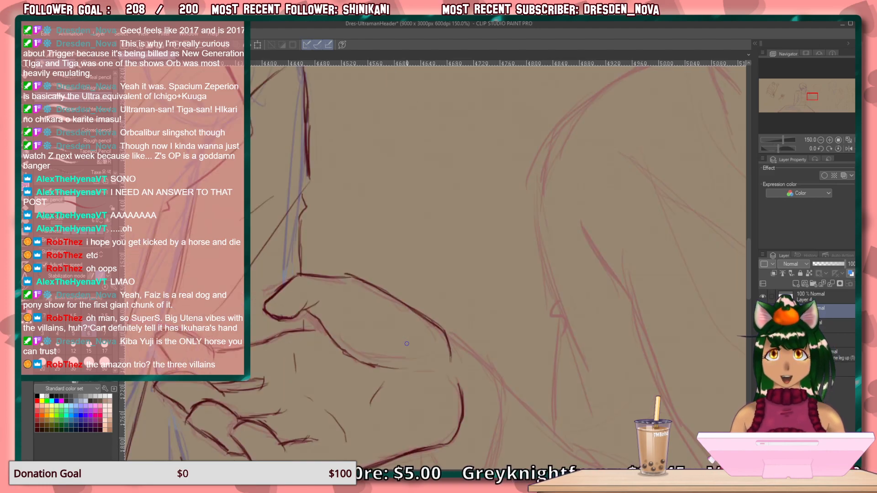
Extend the thumb's base line into the wrist and draw the short lower forearm line from the heel of the hand.
left_click_drag(401, 348, 302, 194)
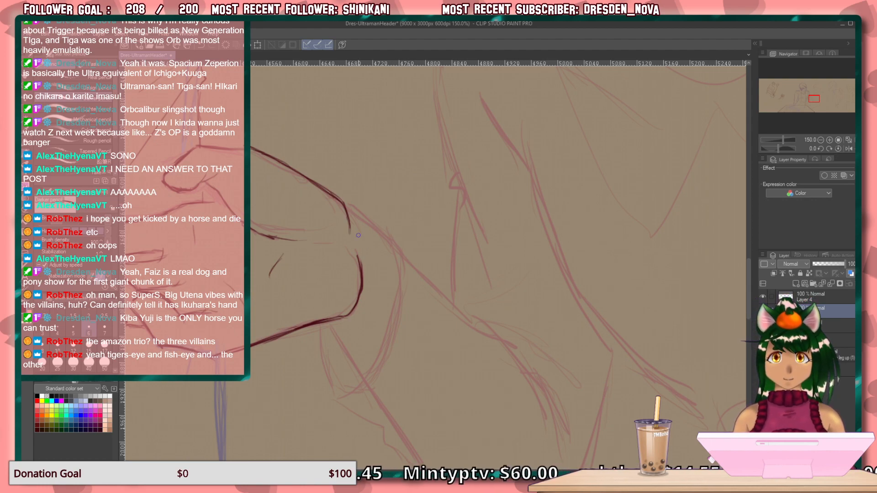
left_click_drag(348, 208, 392, 247)
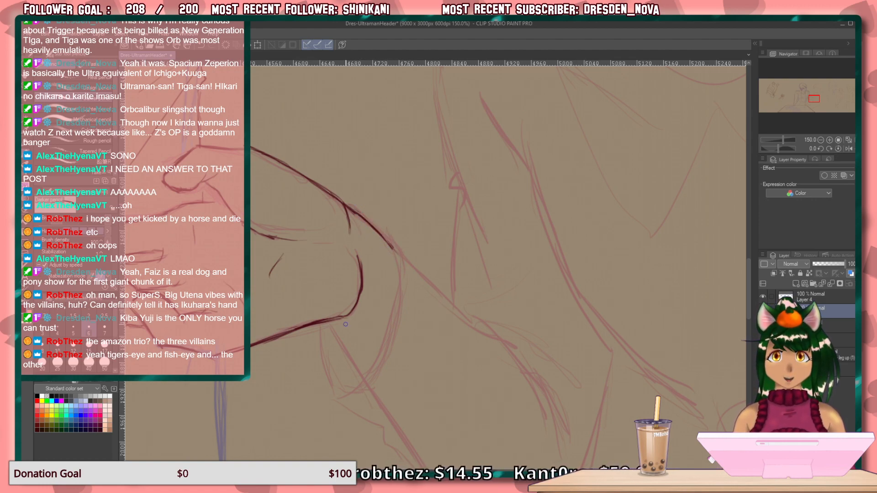
mouse_move(332, 322)
left_mouse_down()
mouse_move(353, 327)
mouse_move(340, 333)
mouse_move(334, 320)
mouse_move(368, 380)
left_mouse_up()
left_click_drag(344, 344, 368, 380)
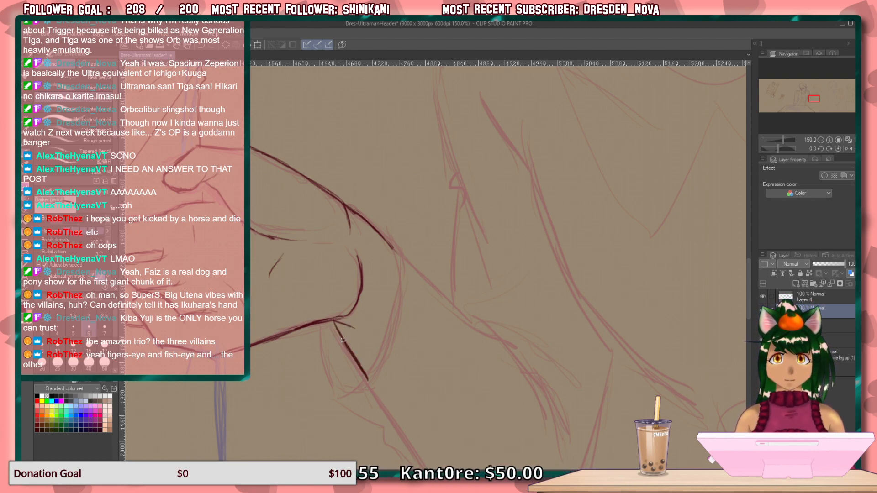
left_click_drag(332, 322, 339, 334)
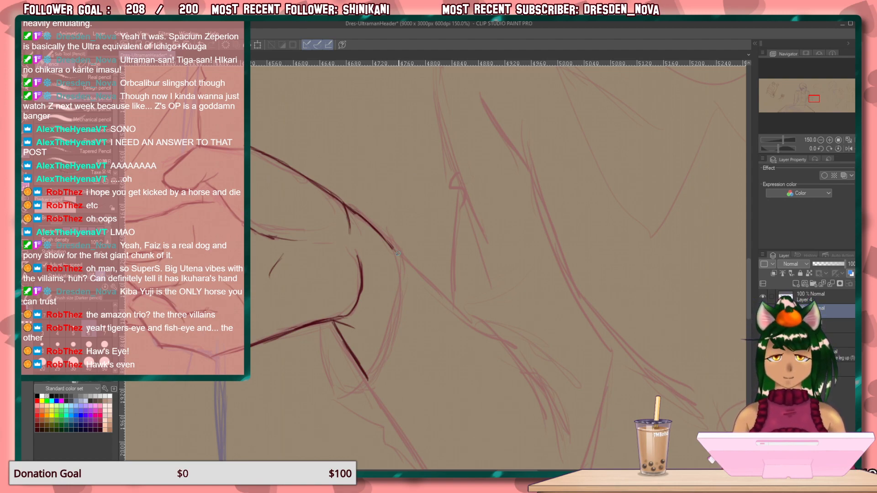
Draw both edges of the figure's V-shaped neckline over the sketch, meeting in a point with a short notch below.
mouse_move(421, 270)
left_mouse_down()
mouse_move(278, 394)
mouse_move(280, 450)
left_mouse_up()
mouse_move(345, 193)
left_mouse_down()
mouse_move(253, 229)
mouse_move(196, 42)
left_mouse_up()
left_click_drag(329, 293, 268, 86)
mouse_move(302, 312)
left_mouse_down()
mouse_move(200, 74)
mouse_move(265, 92)
left_mouse_up()
mouse_move(343, 297)
left_mouse_down()
mouse_move(319, 145)
mouse_move(429, 378)
left_mouse_up()
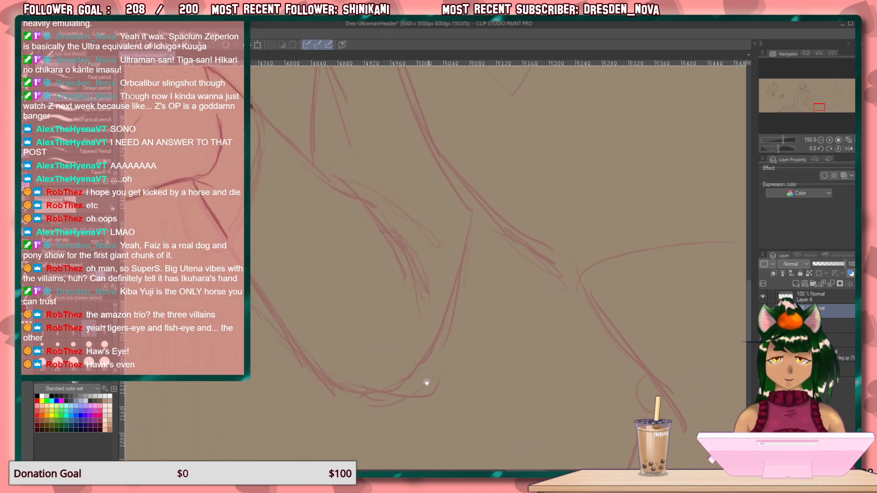
left_click_drag(335, 155, 404, 393)
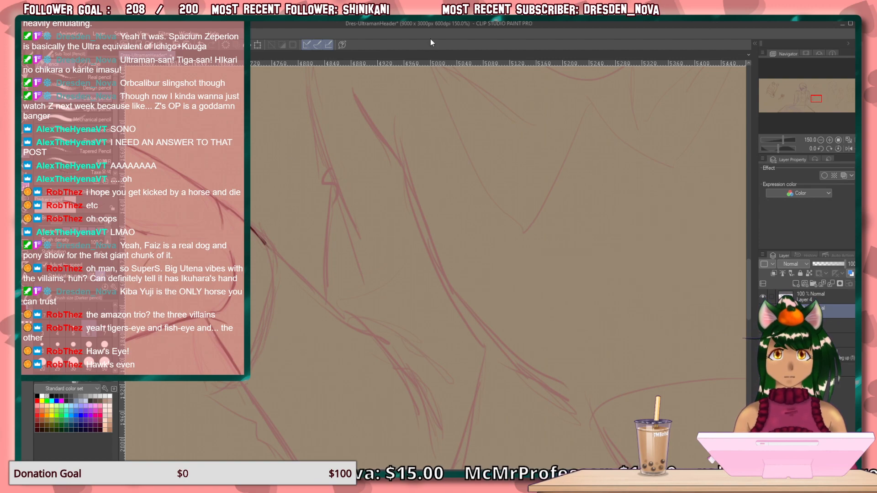
left_click_drag(367, 254, 407, 397)
left_click_drag(375, 269, 215, 380)
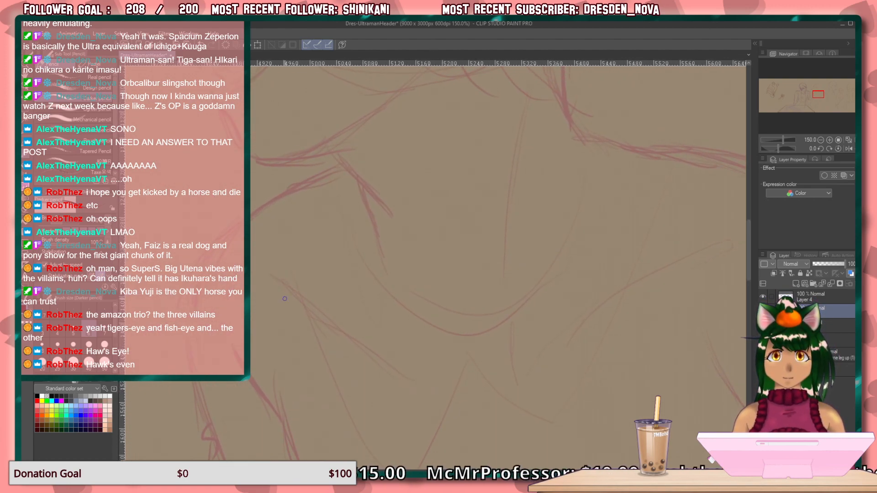
mouse_move(368, 283)
left_mouse_down()
mouse_move(314, 286)
mouse_move(316, 259)
left_mouse_up()
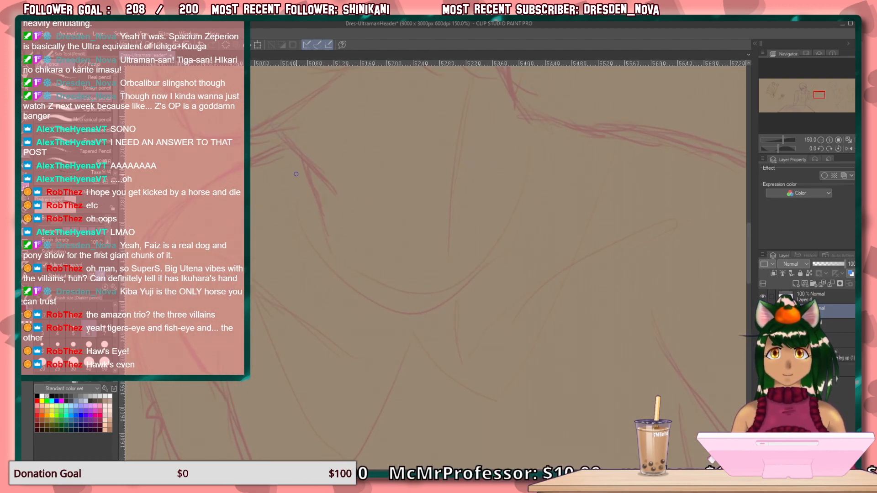
mouse_move(532, 103)
left_mouse_down()
mouse_move(482, 228)
mouse_move(436, 302)
left_mouse_up()
left_click_drag(469, 256, 426, 310)
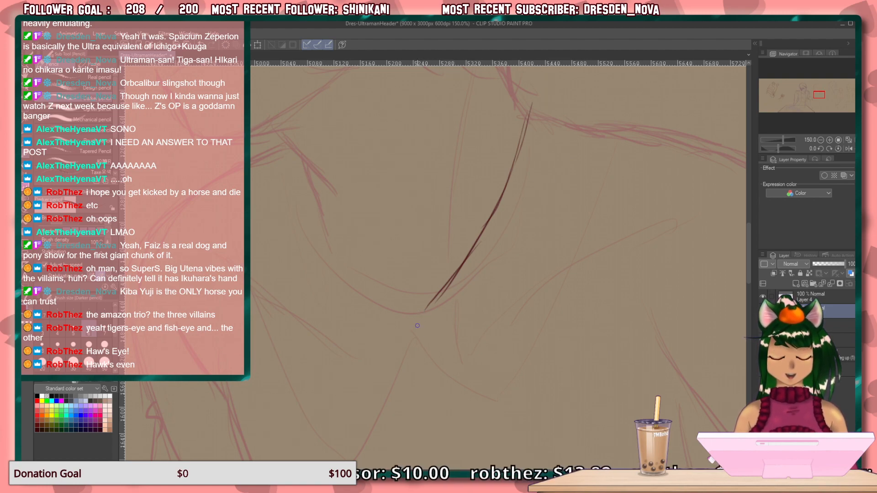
mouse_move(433, 298)
left_mouse_down()
mouse_move(409, 332)
mouse_move(417, 356)
left_mouse_up()
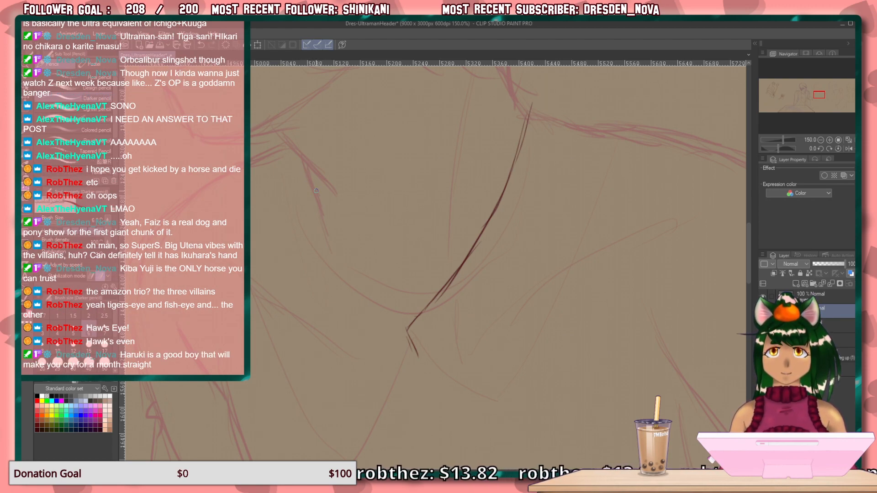
mouse_move(309, 171)
left_mouse_down()
mouse_move(341, 257)
mouse_move(407, 329)
left_mouse_up()
left_click_drag(408, 333, 417, 352)
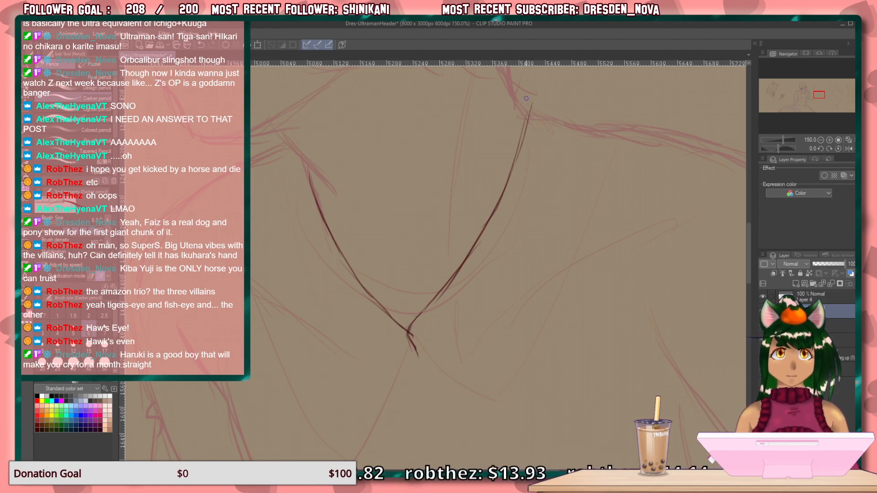
Draw the pointed collar flap beside the neckline, from the shoulder fold to its tip, with an inner fold line.
left_click_drag(524, 98, 574, 131)
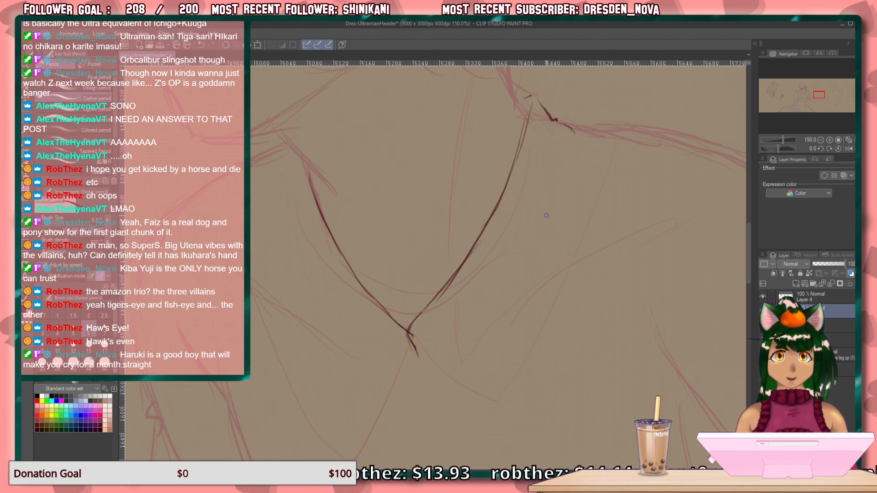
left_click_drag(423, 342, 487, 416)
mouse_move(575, 141)
left_mouse_down()
mouse_move(561, 292)
mouse_move(509, 434)
left_mouse_up()
left_click_drag(509, 433, 473, 406)
mouse_move(552, 130)
left_mouse_down()
mouse_move(513, 260)
mouse_move(554, 160)
left_mouse_up()
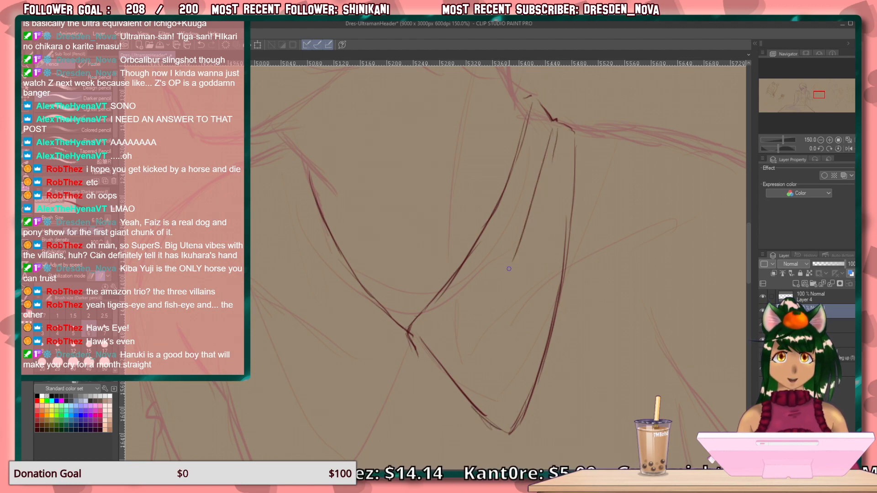
left_click_drag(297, 349, 247, 217)
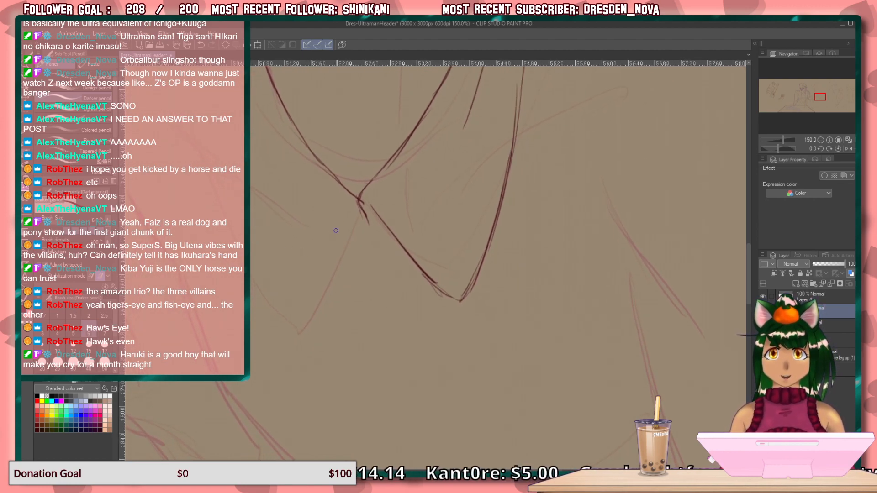
left_click_drag(349, 201, 333, 279)
left_click_drag(351, 203, 338, 304)
left_click_drag(344, 220, 338, 324)
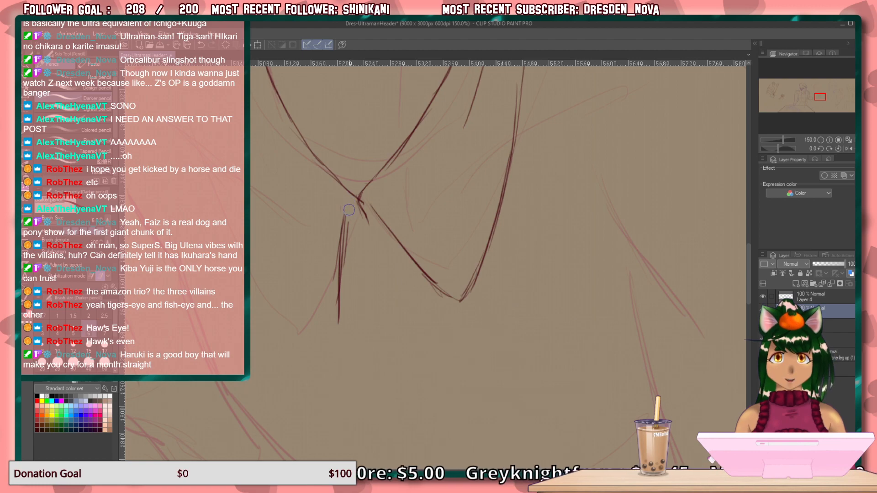
key("ctrl+z")
key("ctrl+z")
key("ctrl+z")
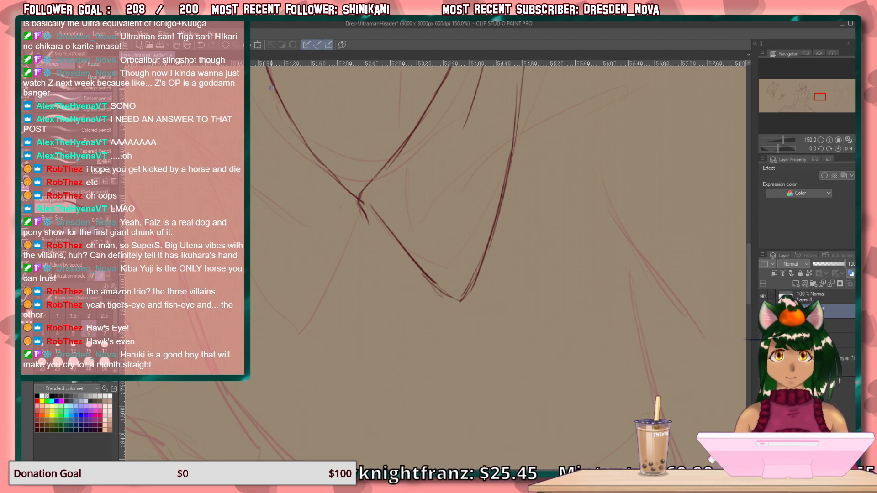
Draw the first narrow fringe lock in front of the ear, with a long curved front edge and a pointed tip.
mouse_move(288, 218)
left_mouse_down()
mouse_move(355, 317)
mouse_move(358, 352)
mouse_move(336, 307)
mouse_move(355, 333)
left_mouse_up()
mouse_move(317, 307)
left_mouse_down()
mouse_move(334, 390)
mouse_move(324, 373)
left_mouse_up()
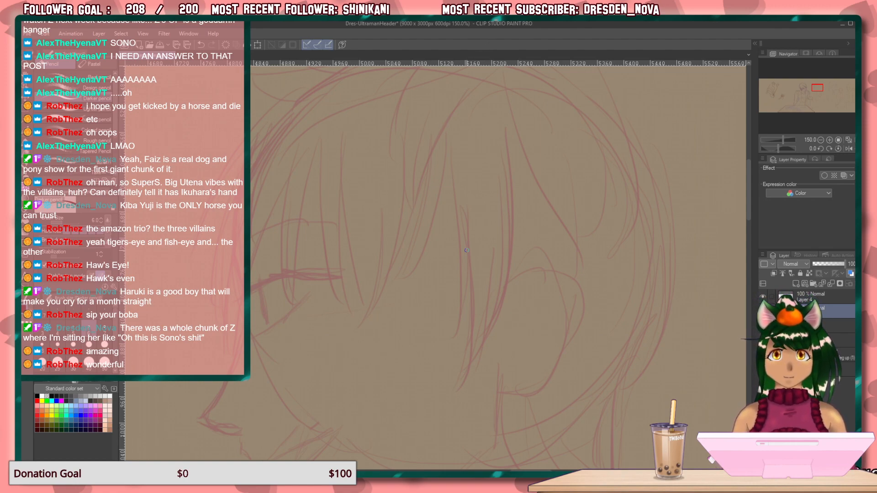
left_click_drag(444, 134, 458, 261)
left_click_drag(449, 173, 454, 332)
left_click_drag(458, 277, 452, 333)
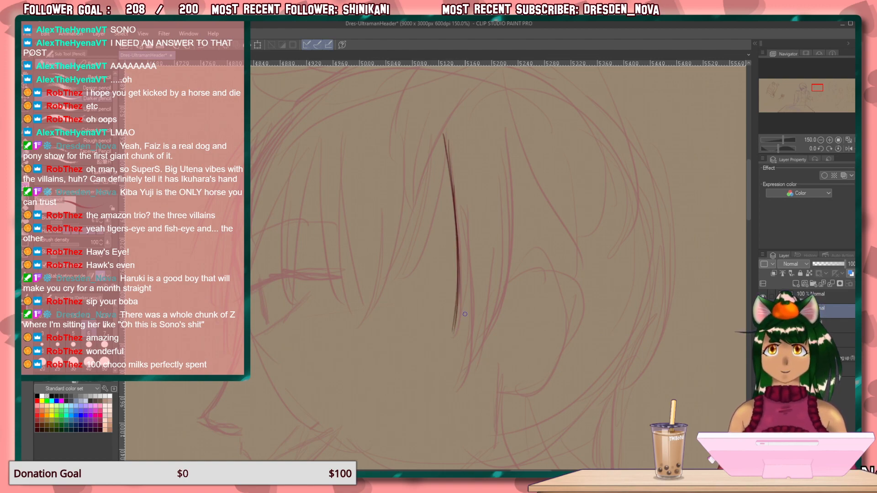
left_click_drag(468, 249, 460, 325)
left_click_drag(468, 279, 447, 351)
left_click_drag(460, 297, 446, 355)
Draw the longer tapering hair lock just in front of the ear, with both outer edges and an inner strand line.
left_click_drag(467, 203, 476, 343)
left_click_drag(473, 295, 458, 398)
mouse_move(490, 263)
left_mouse_down()
mouse_move(485, 319)
mouse_move(460, 399)
left_mouse_up()
left_click_drag(481, 340, 470, 375)
left_click_drag(500, 119, 508, 284)
left_click_drag(511, 179, 488, 329)
left_click_drag(508, 267, 483, 359)
left_click_drag(499, 315, 472, 369)
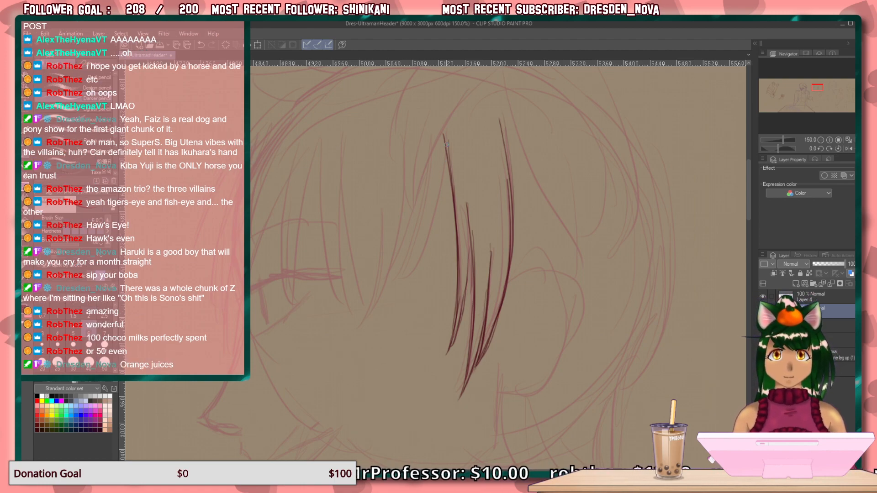
Draw the fringe lock that sweeps forward from the parting fork toward the outer corner of the eye.
mouse_move(446, 155)
left_mouse_down()
mouse_move(437, 206)
mouse_move(443, 187)
mouse_move(386, 301)
left_mouse_up()
left_click_drag(432, 153, 389, 290)
left_click_drag(425, 186, 370, 321)
left_click_drag(409, 254, 365, 326)
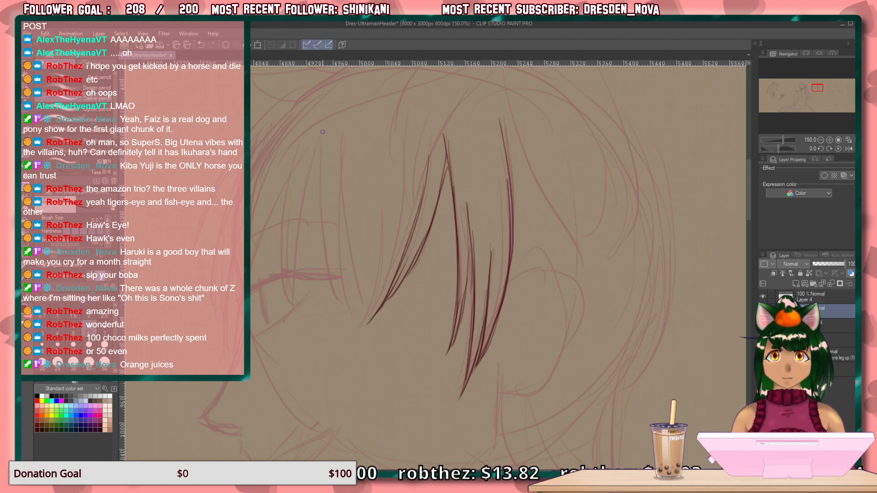
Draw the long straight fringe lock over the back of the eye, with two descending edges and a pointed tip.
mouse_move(323, 114)
left_mouse_down()
mouse_move(330, 242)
mouse_move(347, 306)
left_mouse_up()
mouse_move(323, 244)
left_mouse_down()
mouse_move(335, 258)
mouse_move(345, 318)
left_mouse_up()
left_click_drag(341, 204, 347, 314)
left_click_drag(339, 258, 351, 327)
mouse_move(342, 133)
left_mouse_down()
mouse_move(349, 246)
mouse_move(366, 314)
left_mouse_up()
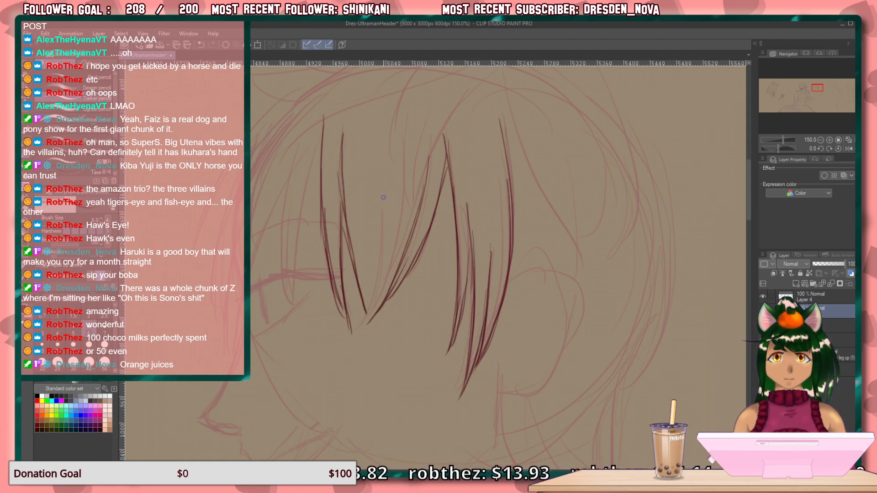
Draw a thin pointed strand crossing the tips of the two middle fringe locks and strengthen the straight lock's upper edge.
left_click_drag(384, 185, 366, 312)
left_click_drag(387, 222, 348, 357)
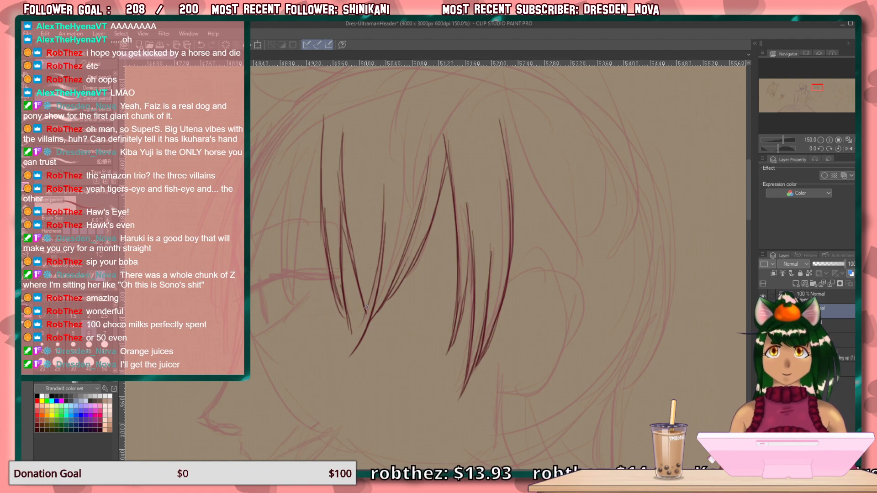
left_click_drag(381, 266, 348, 366)
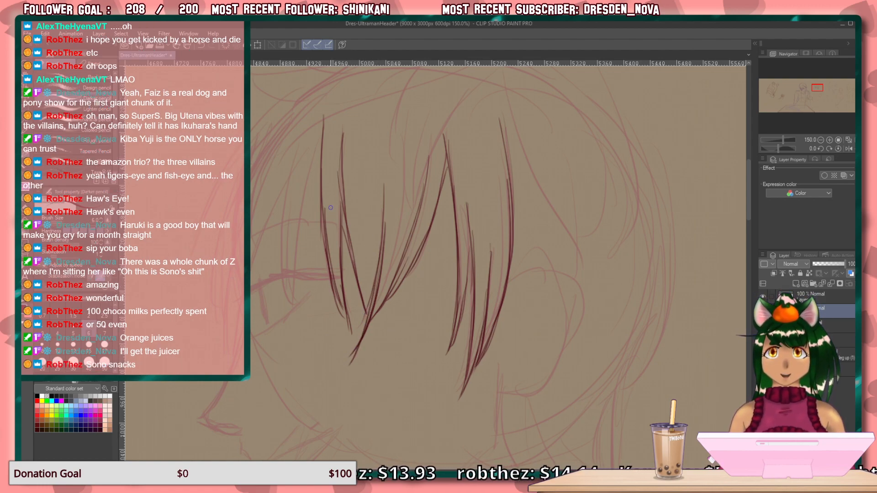
left_click_drag(328, 107, 321, 170)
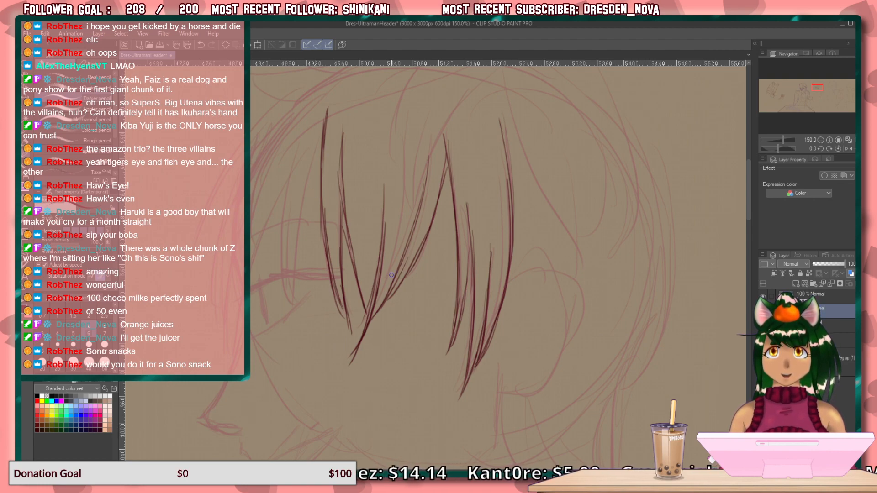
Draw the outermost front hair locks curving from the forehead down past the face, ending in tapered tips.
mouse_move(380, 331)
left_mouse_down()
mouse_move(476, 313)
mouse_move(433, 402)
left_mouse_up()
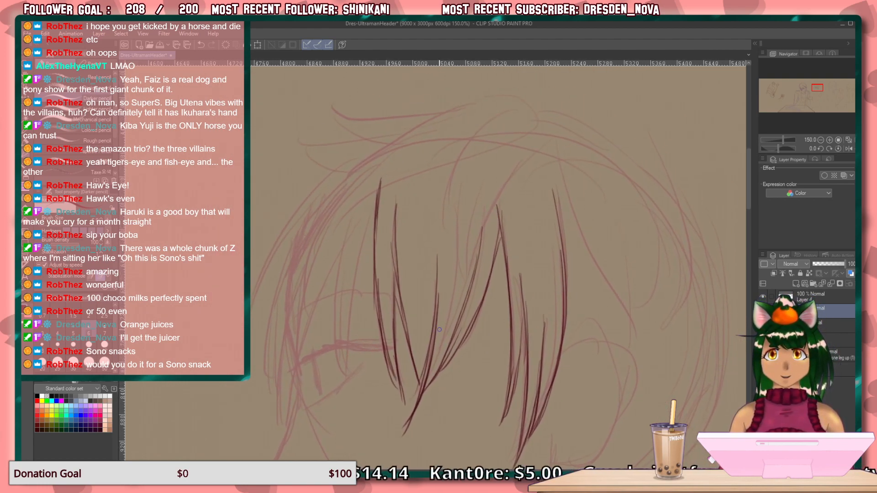
left_click_drag(367, 147, 302, 202)
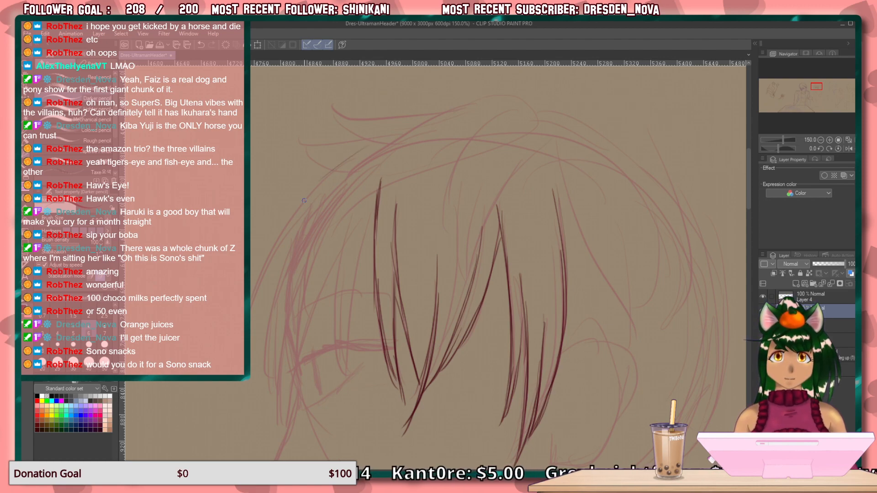
mouse_move(366, 148)
left_mouse_down()
mouse_move(283, 220)
mouse_move(233, 322)
left_mouse_up()
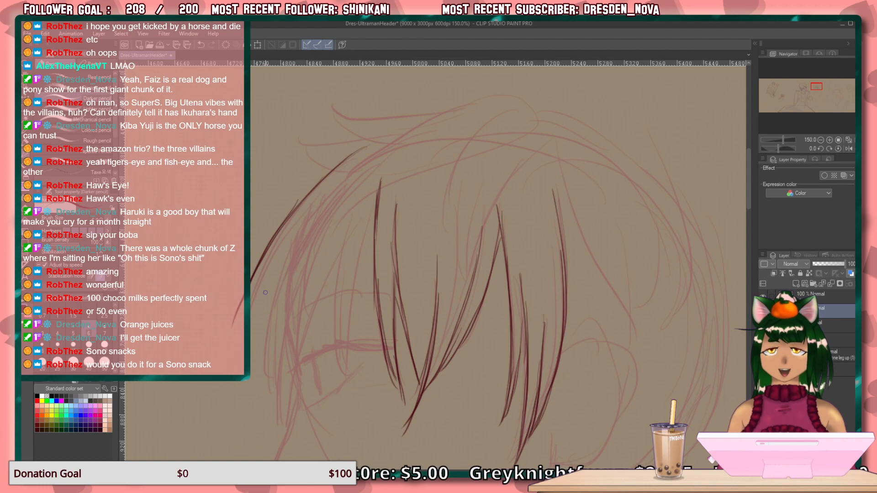
left_click_drag(301, 223, 232, 332)
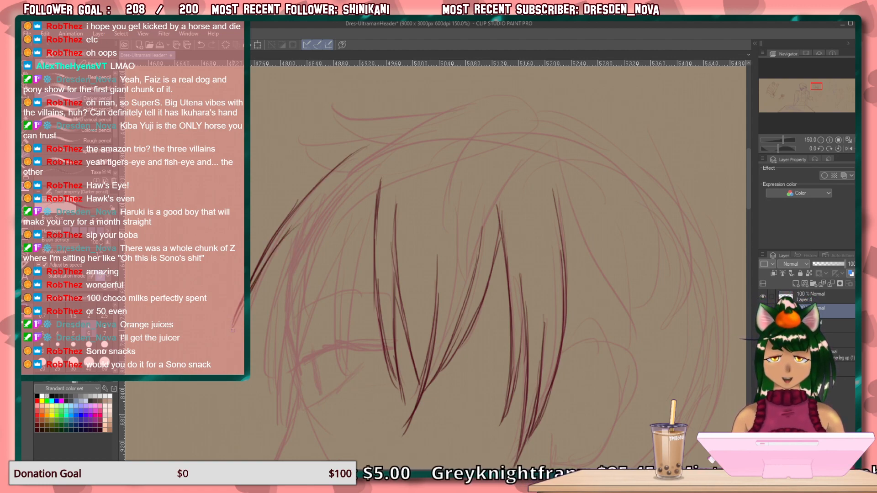
left_click_drag(316, 195, 272, 295)
left_click_drag(298, 227, 265, 359)
mouse_move(279, 276)
left_mouse_down()
mouse_move(265, 363)
mouse_move(273, 408)
left_mouse_up()
left_click_drag(268, 350, 280, 420)
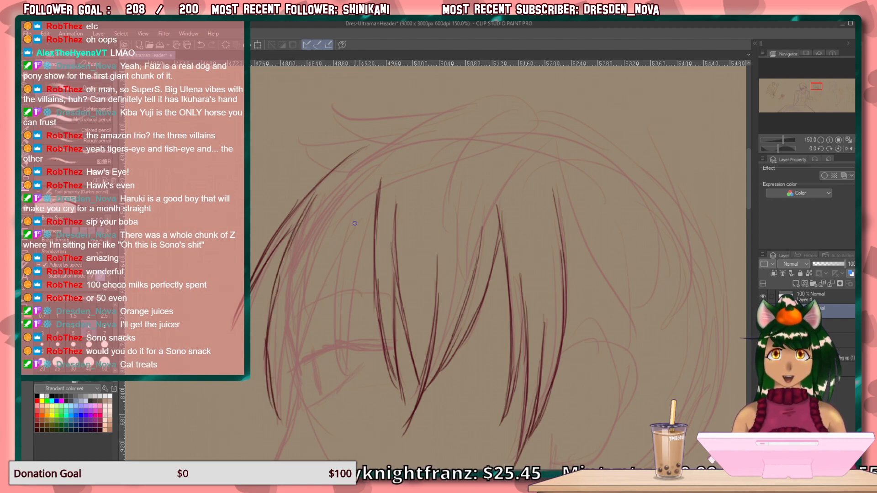
left_click_drag(347, 205, 336, 333)
left_click_drag(349, 243, 339, 373)
left_click_drag(345, 263, 332, 381)
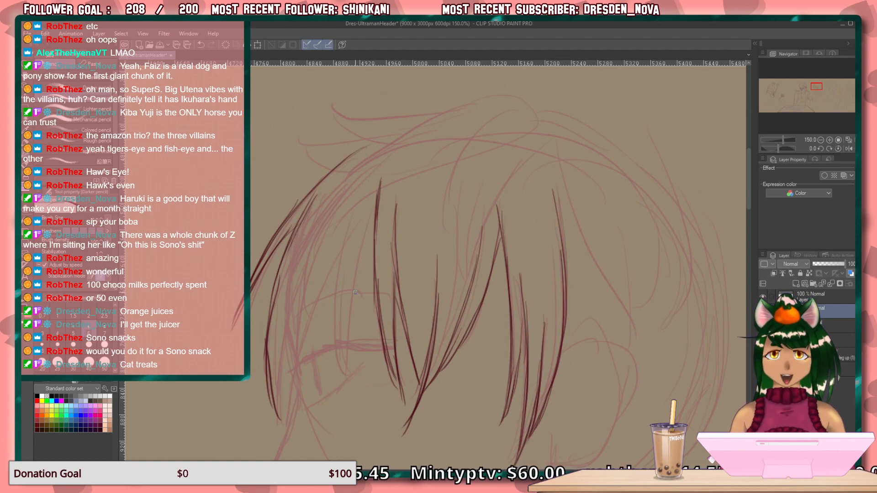
Draw the front edge of the fringe lock falling over the eye and a short narrow strand behind it.
left_click_drag(341, 269, 337, 304)
left_click_drag(347, 205, 335, 318)
left_click_drag(341, 229, 339, 361)
left_click_drag(334, 298, 350, 386)
left_click_drag(364, 280, 360, 309)
left_click_drag(367, 242, 361, 331)
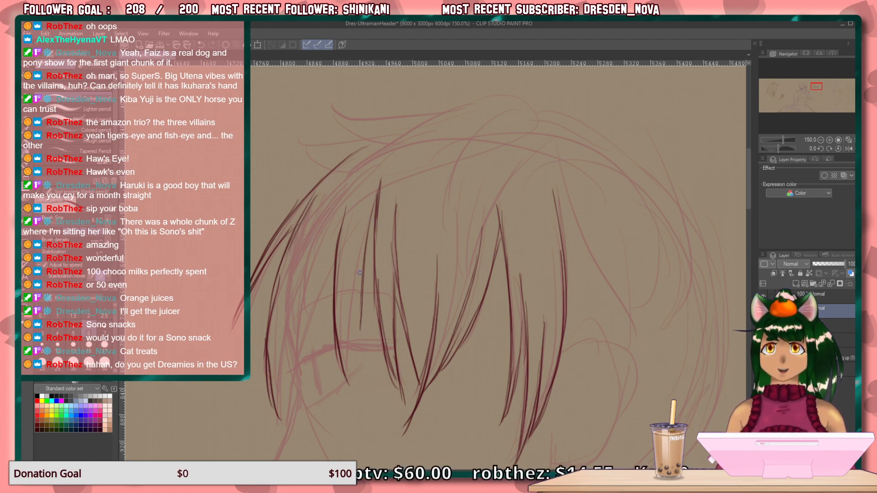
left_click_drag(357, 271, 360, 324)
left_click_drag(357, 272, 360, 330)
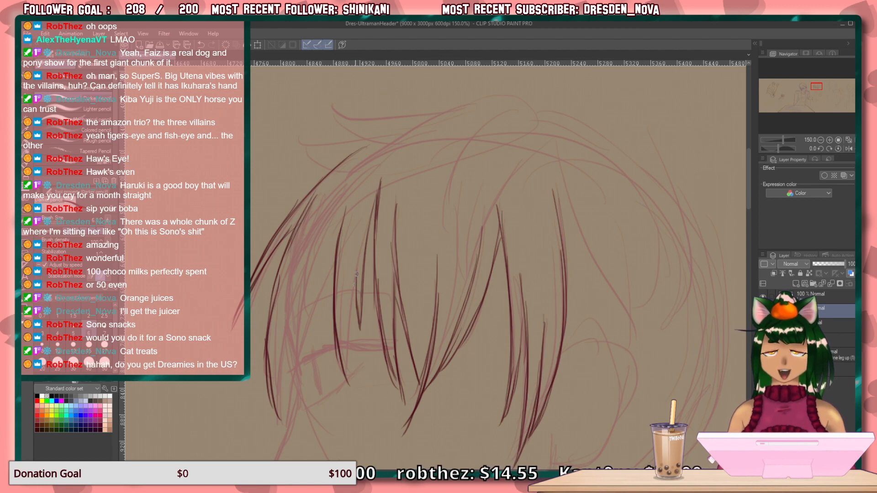
Draw the back edge of the lock over the eye down to its tip and thicken its lower front edge.
left_click_drag(360, 239, 352, 336)
left_click_drag(356, 263, 347, 385)
left_click_drag(352, 302, 350, 398)
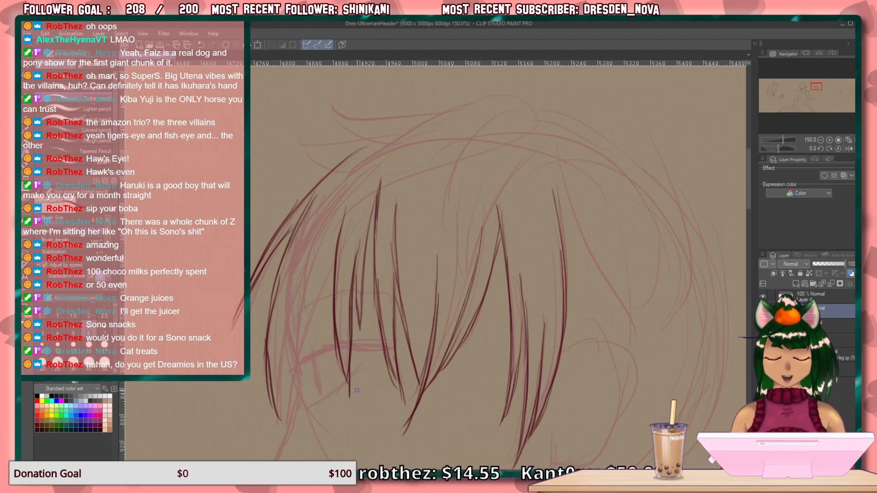
left_click_drag(338, 295, 348, 375)
left_click_drag(342, 323, 350, 393)
left_click_drag(345, 355, 349, 389)
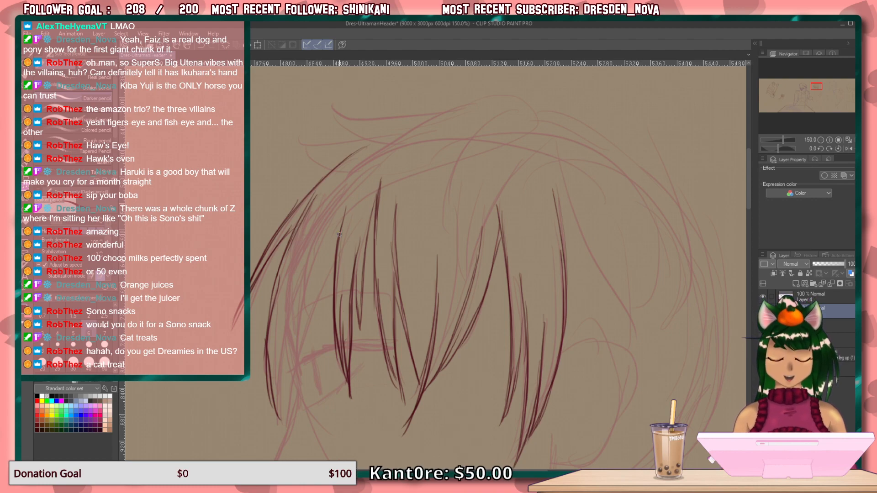
mouse_move(429, 237)
left_mouse_down()
mouse_move(329, 279)
mouse_move(329, 329)
left_mouse_up()
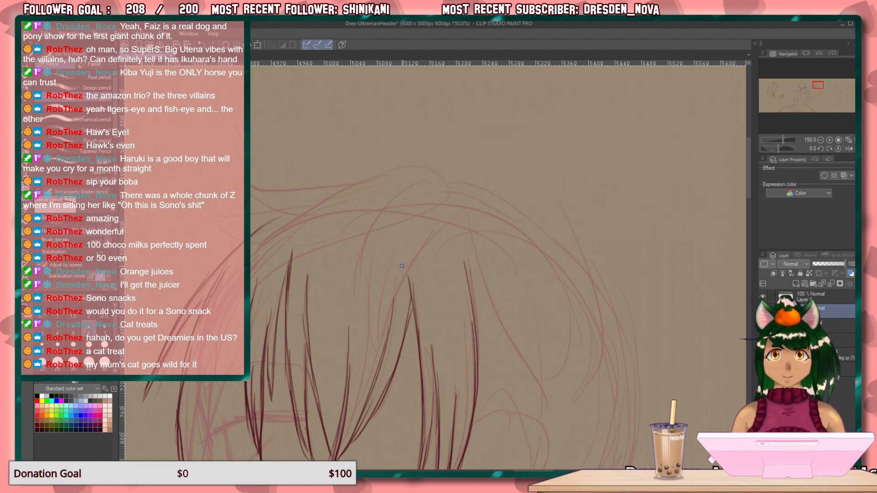
Draw a narrow tapered strand just in front of the lock over the eye, building its edges with several overlapping strokes.
mouse_move(352, 372)
left_mouse_down()
mouse_move(470, 211)
mouse_move(404, 194)
left_mouse_up()
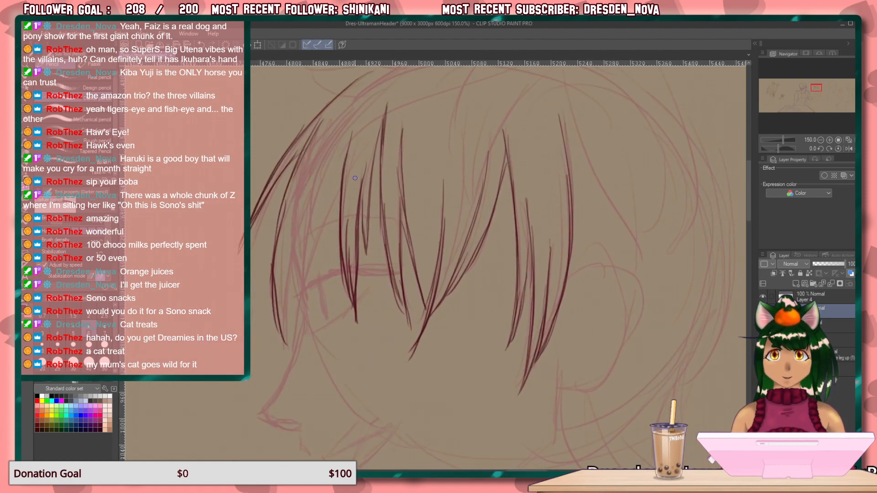
left_click_drag(341, 191, 314, 266)
left_click_drag(329, 206, 311, 283)
left_click_drag(325, 183, 311, 291)
left_click_drag(323, 184, 311, 297)
left_click_drag(315, 214, 313, 298)
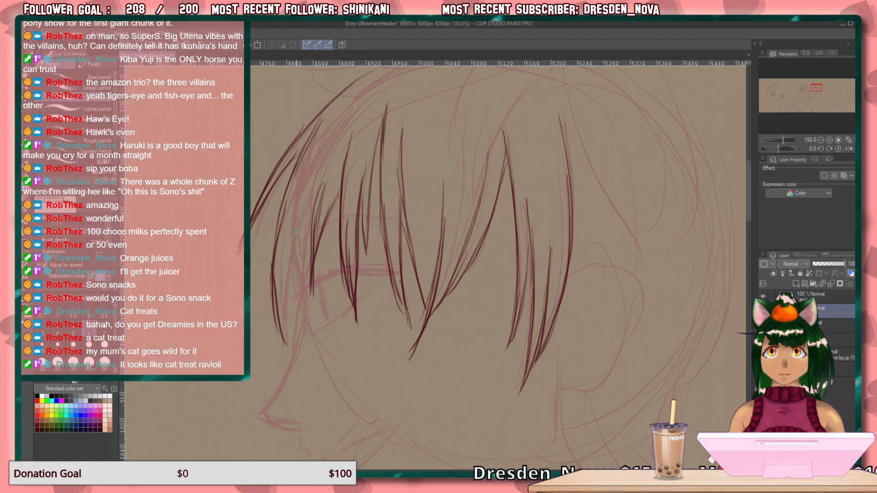
Draw the two pointed lock tips hanging in front of the face, joining them to the outermost front lock.
left_click_drag(301, 213, 291, 313)
left_click_drag(308, 230, 290, 337)
left_click_drag(311, 218, 305, 308)
left_click_drag(309, 237, 313, 353)
mouse_move(302, 270)
left_mouse_down()
mouse_move(298, 318)
mouse_move(296, 298)
left_mouse_up()
left_click_drag(308, 303, 312, 355)
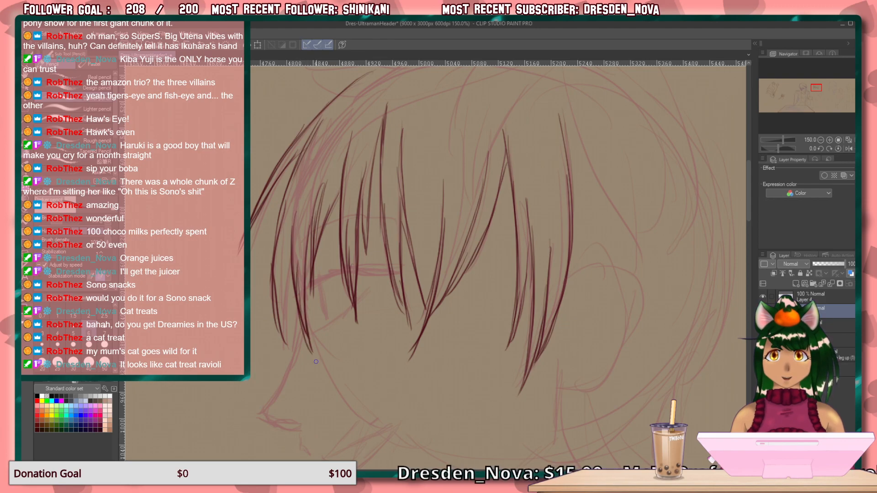
left_click_drag(289, 280, 291, 356)
mouse_move(294, 264)
left_mouse_down()
mouse_move(281, 345)
mouse_move(285, 246)
mouse_move(283, 313)
left_mouse_up()
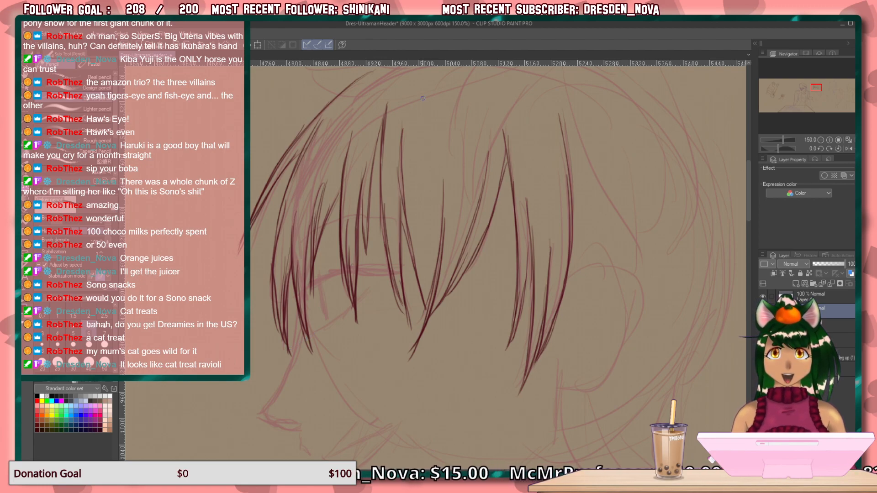
Draw the outer contour of the ear from the side lock around to the lobe.
mouse_move(429, 265)
left_mouse_down()
mouse_move(384, 310)
mouse_move(394, 295)
left_mouse_up()
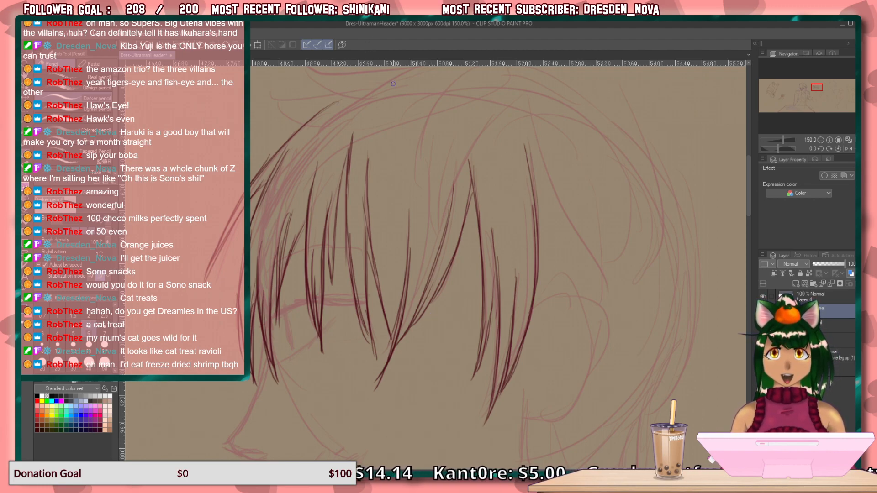
mouse_move(435, 290)
left_mouse_down()
mouse_move(303, 313)
mouse_move(300, 303)
left_mouse_up()
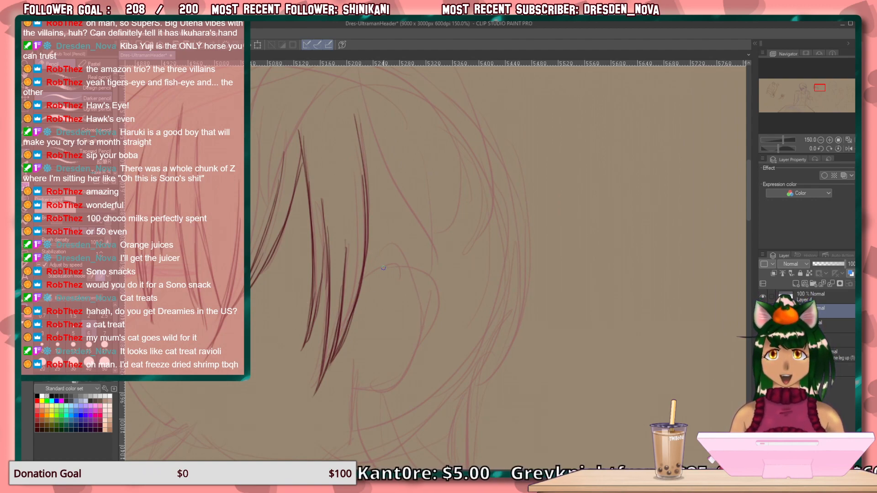
mouse_move(370, 262)
left_mouse_down()
mouse_move(393, 264)
mouse_move(378, 257)
mouse_move(364, 270)
mouse_move(390, 255)
mouse_move(400, 262)
mouse_move(412, 293)
mouse_move(411, 319)
mouse_move(408, 311)
mouse_move(374, 384)
left_mouse_up()
mouse_move(404, 344)
left_mouse_down()
mouse_move(371, 383)
mouse_move(354, 384)
left_mouse_up()
mouse_move(355, 385)
left_mouse_down()
mouse_move(379, 376)
mouse_move(358, 379)
left_mouse_up()
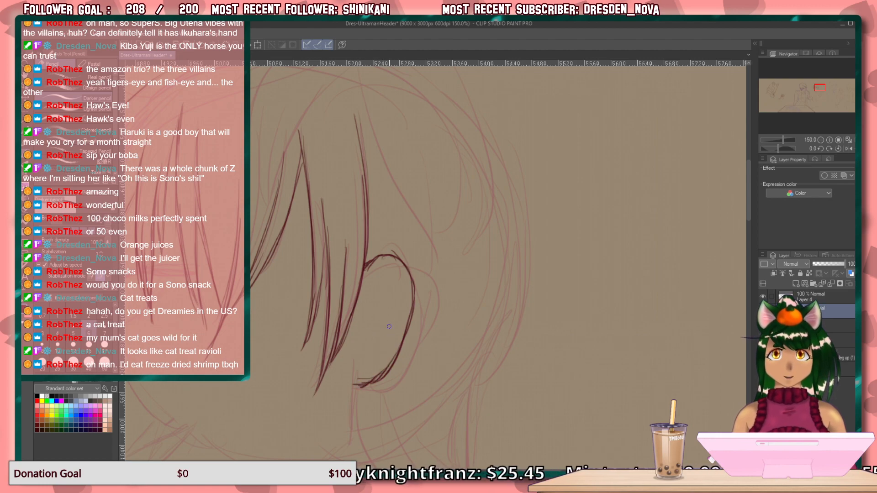
Draw the inner folds of the ear and darken the small notch at its centre.
mouse_move(385, 269)
left_mouse_down()
mouse_move(361, 339)
mouse_move(361, 354)
mouse_move(371, 349)
left_mouse_up()
left_click_drag(372, 307, 389, 296)
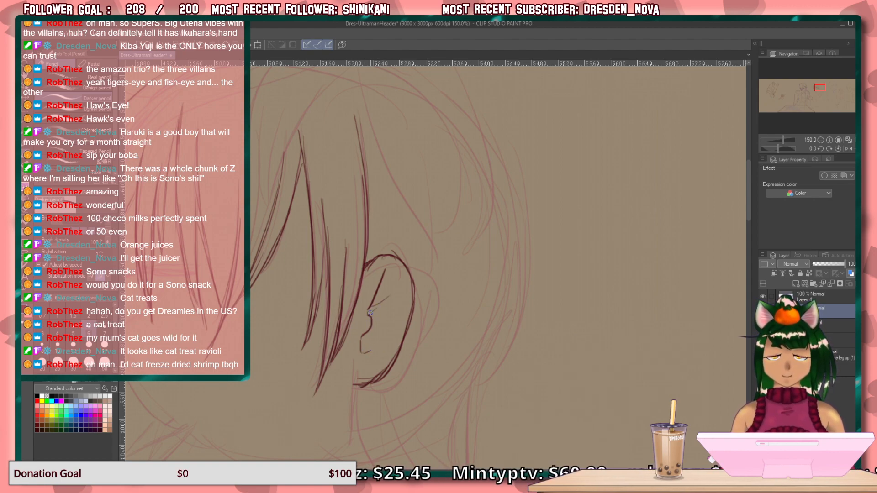
left_click_drag(371, 315, 369, 327)
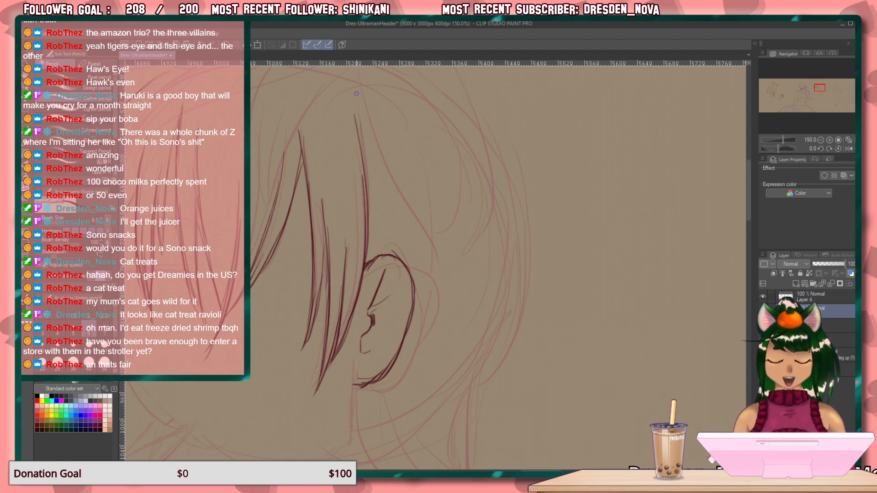
Draw a short pointed lock of hair hanging directly below the earlobe.
left_click_drag(419, 367, 371, 234)
left_click_drag(307, 256, 320, 344)
left_click_drag(309, 272, 319, 342)
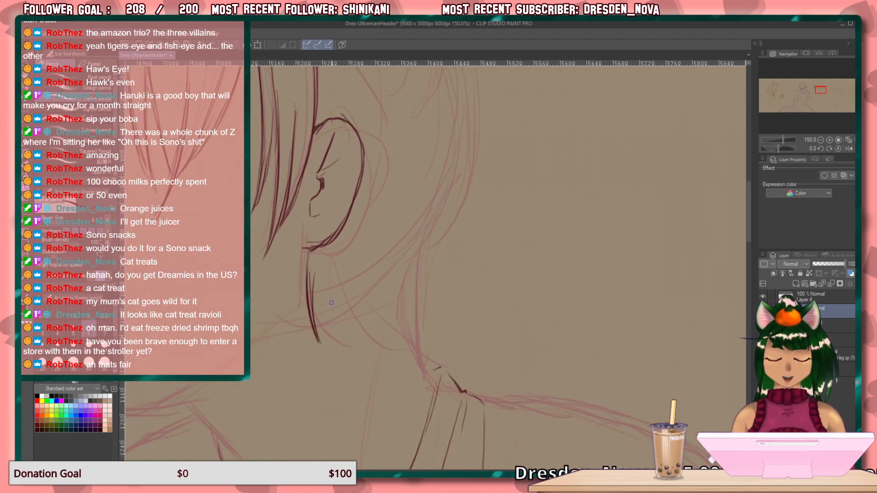
left_click_drag(332, 257, 314, 316)
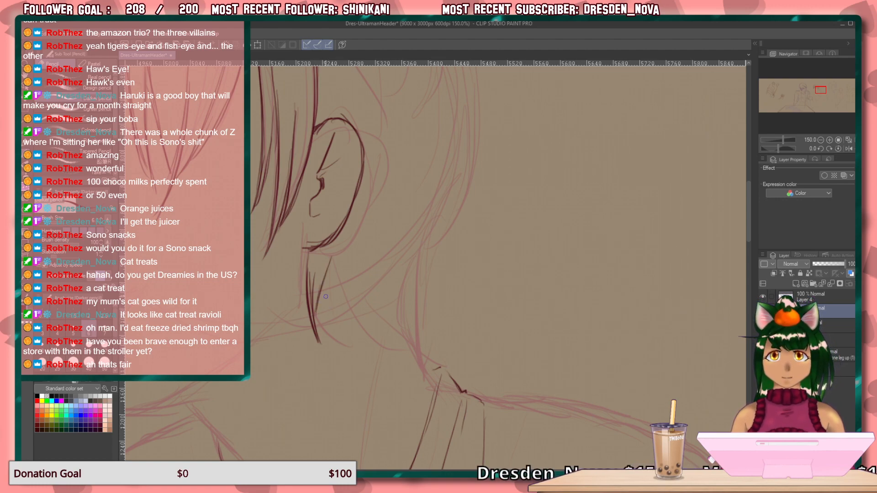
Draw the curved, tapered hair locks sweeping from below the ear toward the back of the collar.
left_click_drag(324, 273, 367, 366)
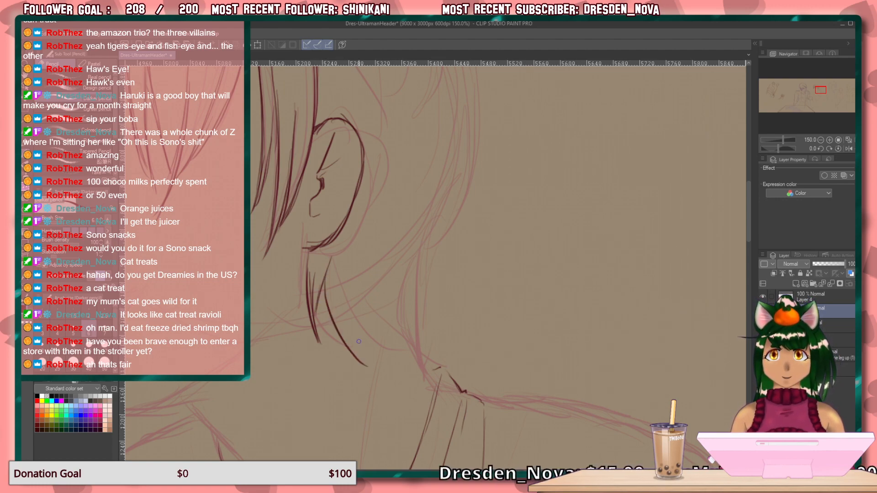
left_click_drag(342, 307, 360, 363)
left_click_drag(333, 292, 367, 344)
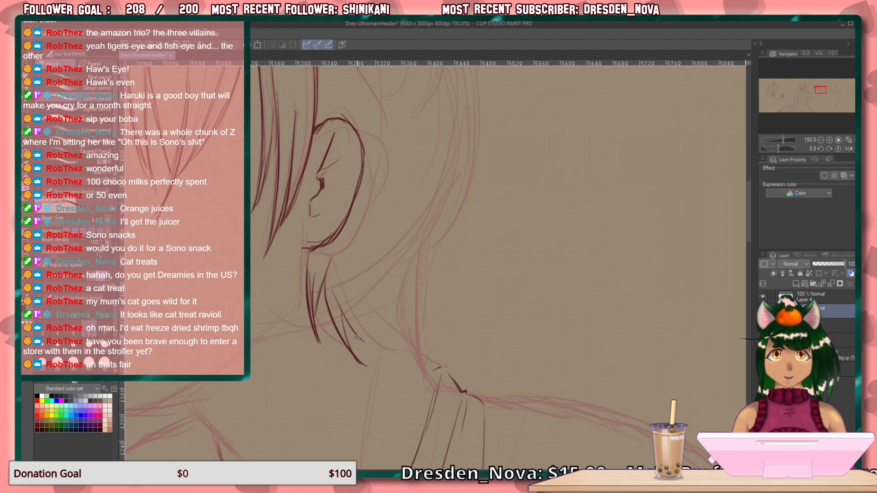
mouse_move(342, 307)
left_mouse_down()
mouse_move(367, 344)
mouse_move(405, 369)
left_mouse_up()
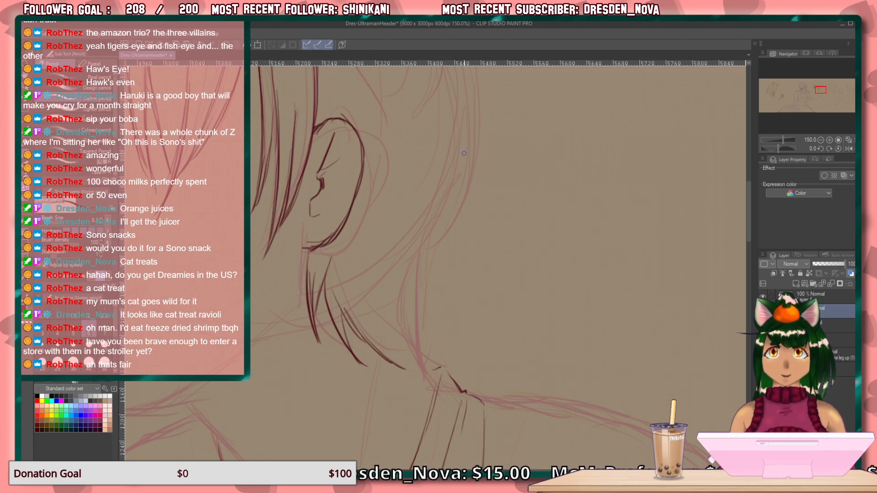
Draw the back edge of the nape hair curving down to meet the shirt collar.
left_click_drag(464, 154, 422, 271)
left_click_drag(447, 196, 419, 283)
left_click_drag(427, 224, 411, 303)
left_click_drag(415, 271, 422, 363)
mouse_move(414, 325)
left_mouse_down()
mouse_move(430, 372)
mouse_move(377, 341)
mouse_move(410, 374)
mouse_move(443, 368)
left_mouse_up()
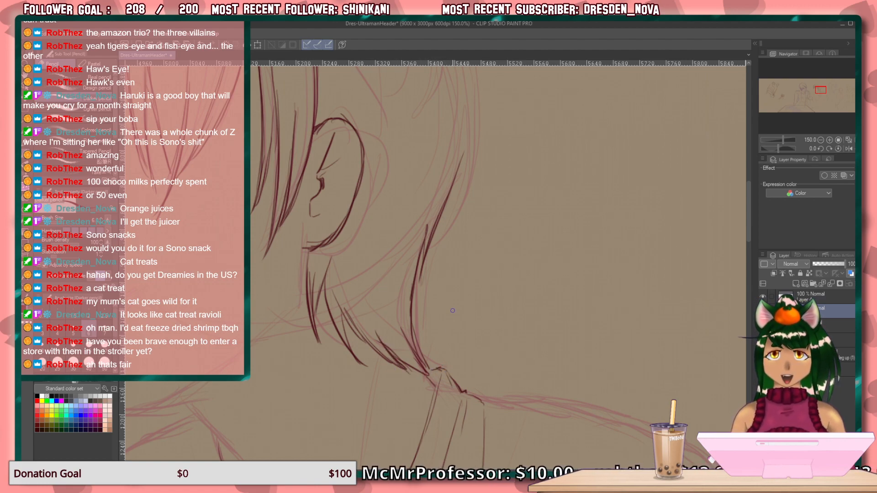
Draw the rounded back contour of the head's hair, tapering into layered pointed strands above the nape.
left_click_drag(443, 204, 409, 375)
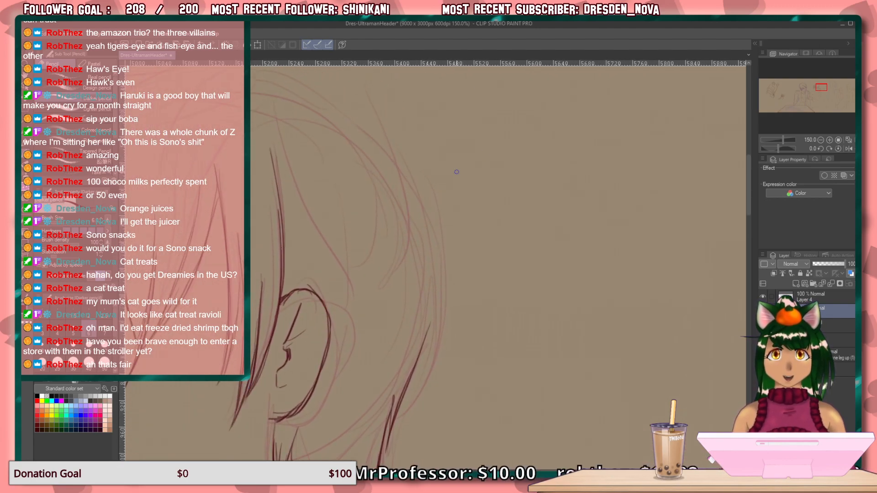
mouse_move(389, 145)
left_mouse_down()
mouse_move(440, 241)
mouse_move(409, 168)
mouse_move(443, 280)
left_mouse_up()
left_click_drag(431, 206, 449, 337)
left_click_drag(447, 247, 423, 397)
left_click_drag(444, 315, 401, 425)
mouse_move(439, 334)
left_mouse_down()
mouse_move(406, 419)
mouse_move(412, 404)
left_mouse_up()
left_click_drag(414, 404, 401, 428)
left_click_drag(428, 333, 421, 364)
left_click_drag(424, 356, 396, 417)
left_click_drag(424, 363, 391, 437)
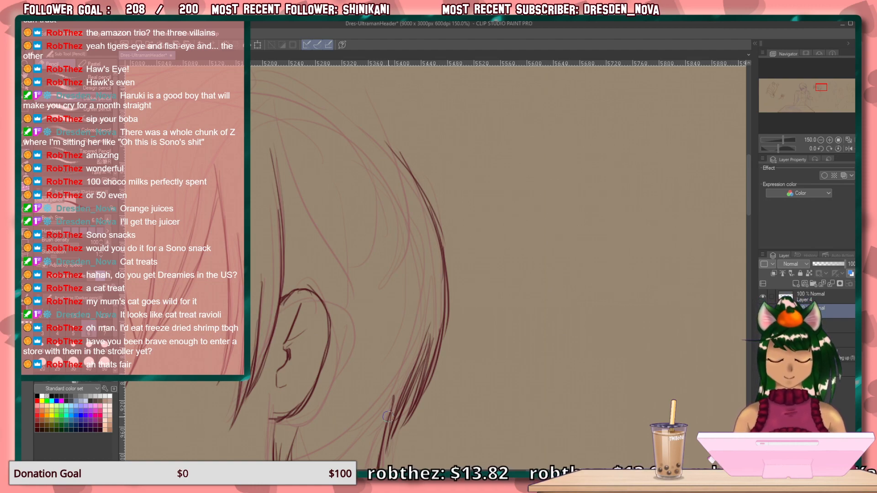
Refine the strand tips at the lower back of the head and strengthen the nape line beneath them.
mouse_move(401, 394)
left_mouse_down()
mouse_move(397, 409)
mouse_move(425, 342)
mouse_move(410, 380)
left_mouse_up()
left_click_drag(430, 323, 421, 387)
mouse_move(430, 341)
left_mouse_down()
mouse_move(429, 368)
mouse_move(395, 417)
left_mouse_up()
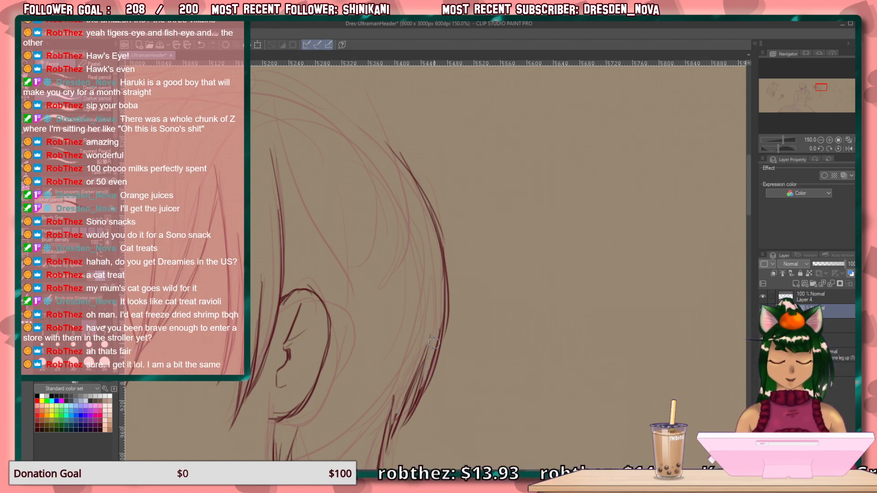
left_click_drag(493, 313, 502, 215)
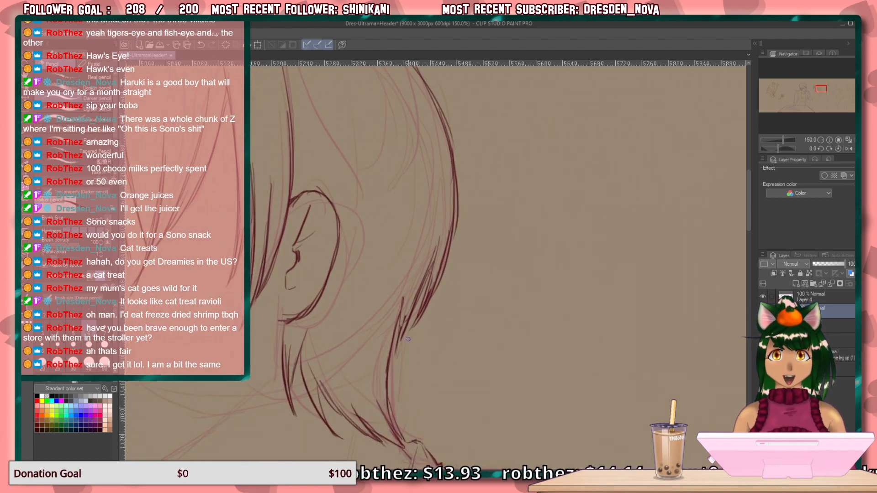
mouse_move(404, 326)
left_mouse_down()
mouse_move(392, 385)
mouse_move(396, 330)
mouse_move(392, 383)
left_mouse_up()
Draw long inner hair strands running down the back of the head, just inside the rear contour.
left_click_drag(436, 213, 455, 328)
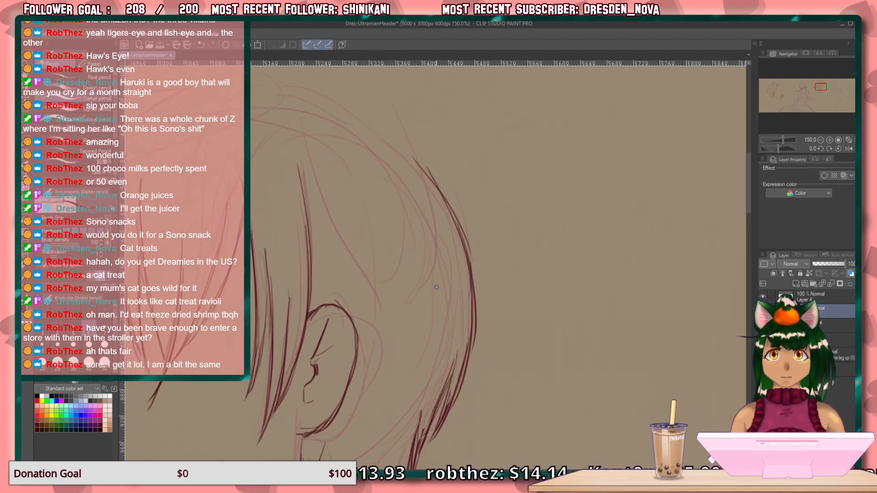
left_click_drag(428, 218, 402, 423)
left_click_drag(421, 306, 401, 422)
left_click_drag(426, 252, 393, 395)
left_click_drag(413, 323, 405, 373)
left_click_drag(457, 270, 448, 330)
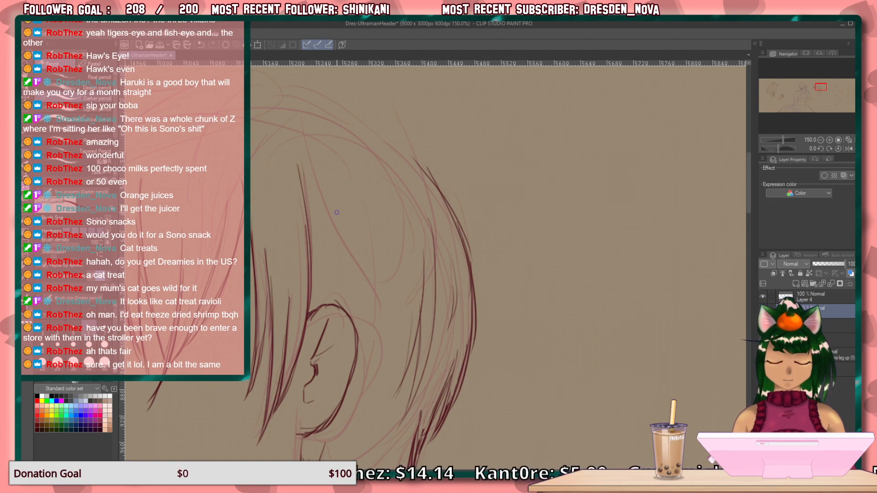
Draw thin hair strands falling above and behind the ear.
left_click_drag(322, 188, 355, 314)
left_click_drag(336, 240, 352, 306)
left_click_drag(351, 185, 384, 305)
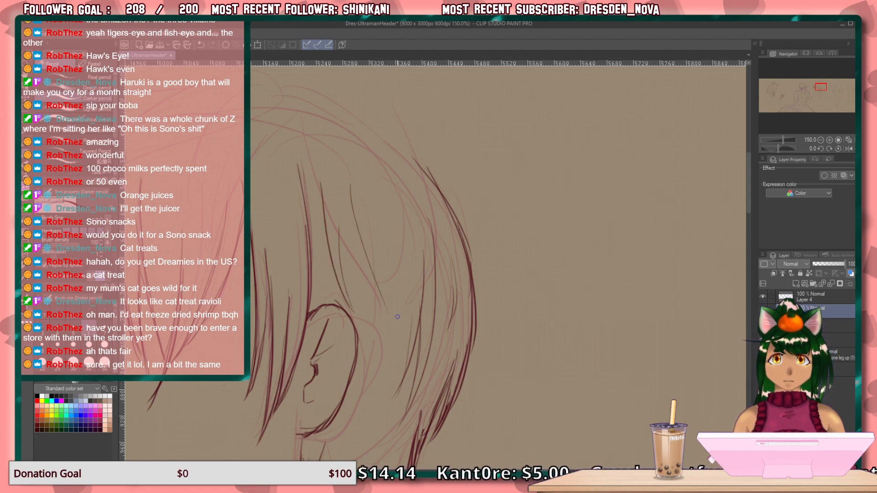
left_click_drag(380, 275, 386, 312)
mouse_move(369, 206)
left_mouse_down()
mouse_move(392, 372)
mouse_move(396, 279)
left_mouse_up()
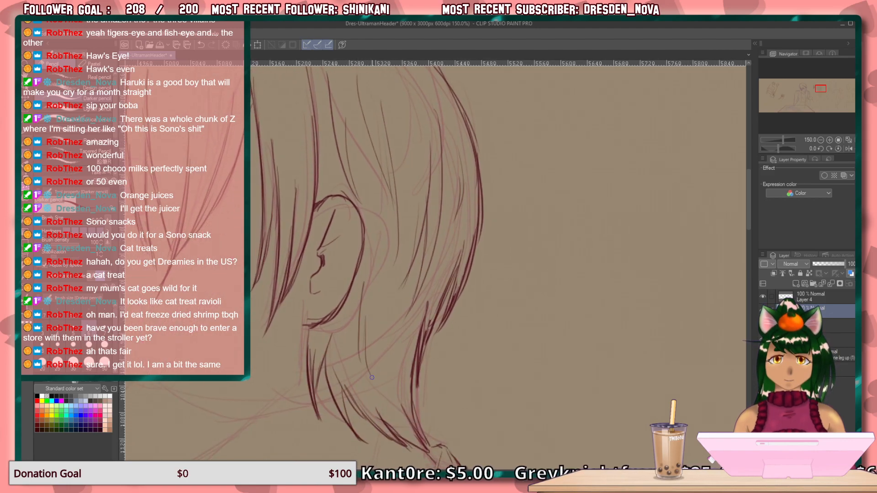
Draw the short crown tuft edge and the start of the head contour curving backward from it.
mouse_move(415, 260)
left_mouse_down()
mouse_move(427, 335)
mouse_move(473, 366)
left_mouse_up()
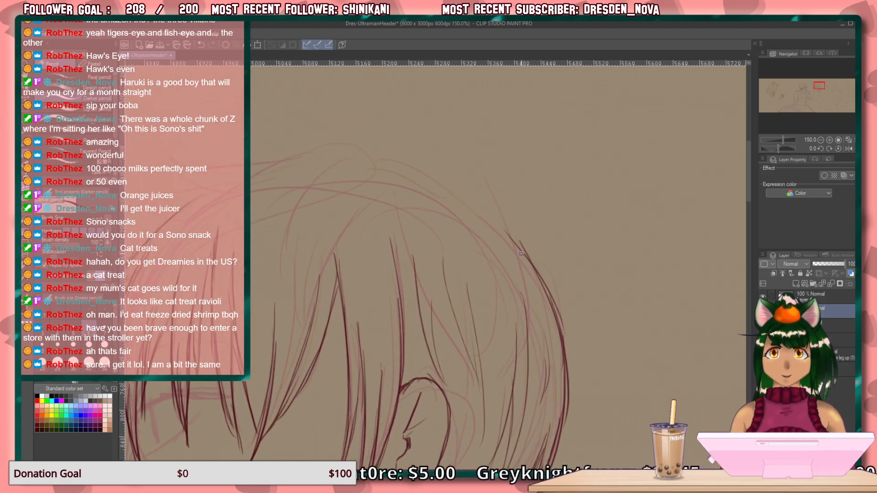
left_click_drag(358, 149, 374, 175)
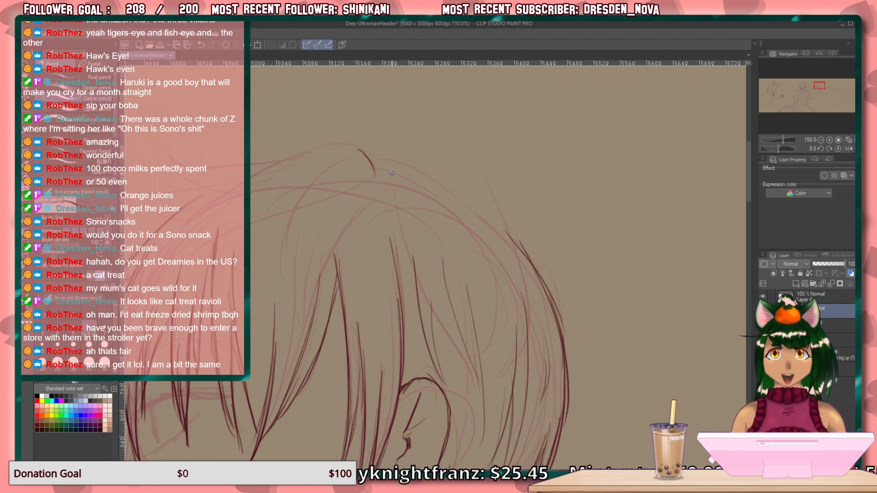
left_click_drag(378, 162, 462, 199)
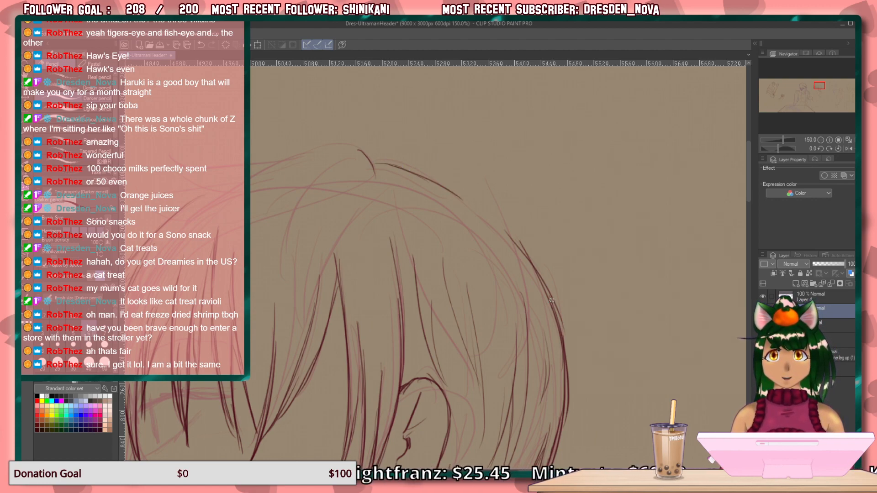
Connect and thicken the hair contour from the back of the head up to the crown tuft.
left_click_drag(543, 273, 563, 333)
left_click_drag(531, 251, 563, 330)
left_click_drag(515, 232, 557, 307)
left_click_drag(490, 212, 544, 281)
left_click_drag(498, 220, 520, 247)
left_click_drag(464, 193, 506, 229)
left_click_drag(446, 186, 503, 229)
mouse_move(419, 176)
left_mouse_down()
mouse_move(472, 196)
mouse_move(454, 187)
left_mouse_up()
mouse_move(397, 171)
left_mouse_down()
mouse_move(427, 177)
mouse_move(416, 175)
left_mouse_up()
left_click_drag(376, 171, 397, 169)
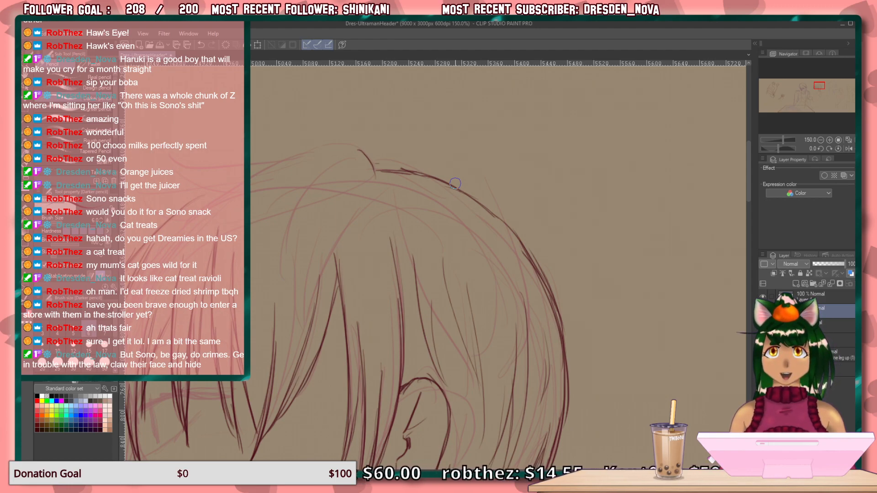
Draw the top hair contour from the crown tuft forward and down to the front locks with overlapping strokes.
mouse_move(372, 235)
left_mouse_down()
mouse_move(458, 290)
mouse_move(483, 285)
left_mouse_up()
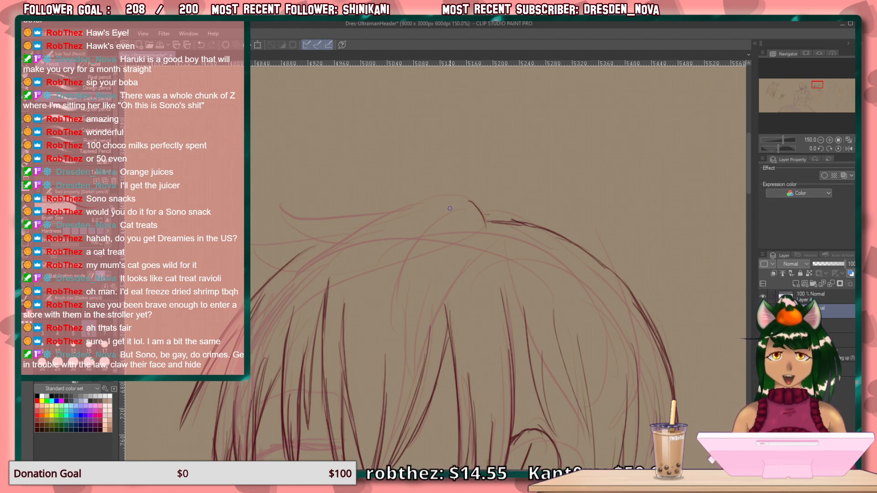
left_click_drag(431, 203, 462, 199)
mouse_move(407, 204)
left_mouse_down()
mouse_move(467, 200)
mouse_move(406, 204)
mouse_move(322, 228)
left_mouse_up()
key("ctrl+z")
key("ctrl+z")
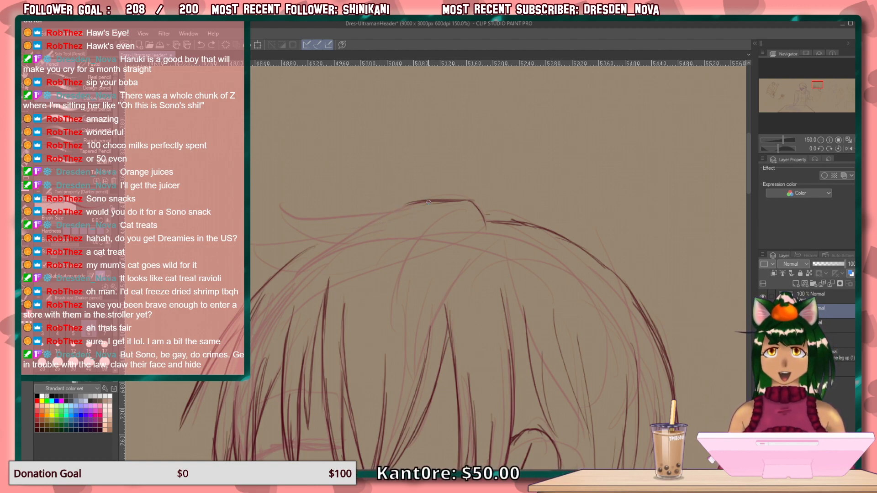
left_click_drag(411, 202, 305, 242)
mouse_move(374, 209)
left_mouse_down()
mouse_move(274, 259)
mouse_move(351, 224)
mouse_move(280, 262)
left_mouse_up()
mouse_move(373, 218)
left_mouse_down()
mouse_move(310, 246)
mouse_move(253, 288)
left_mouse_up()
left_click_drag(306, 246, 239, 314)
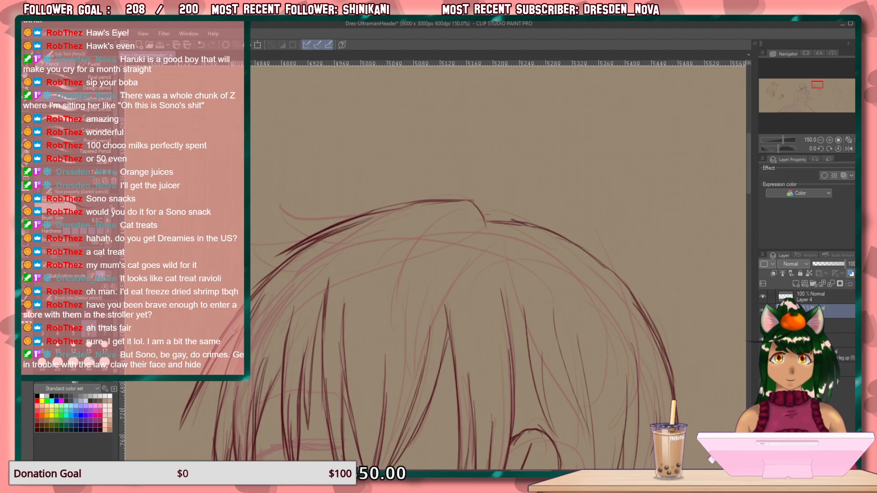
Draw a short line along the underside of the nose.
left_click_drag(490, 237, 495, 259)
left_click_drag(457, 285, 490, 153)
left_click_drag(459, 361, 459, 263)
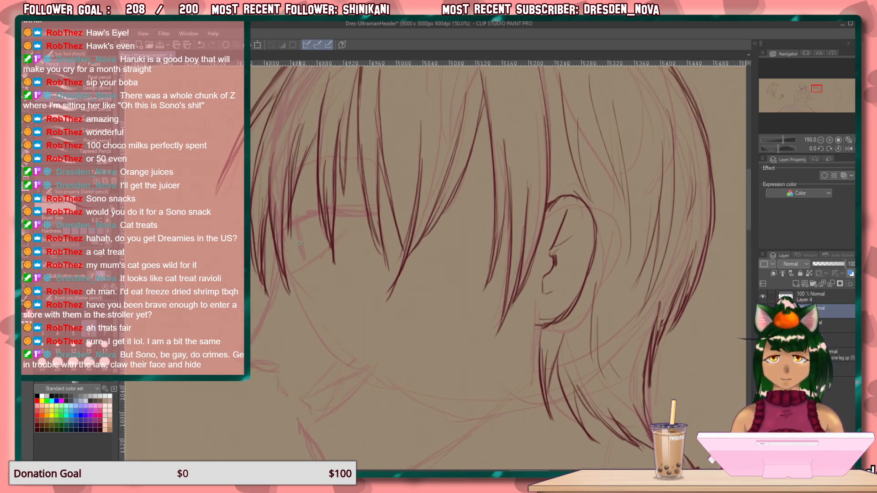
left_click_drag(333, 301, 293, 251)
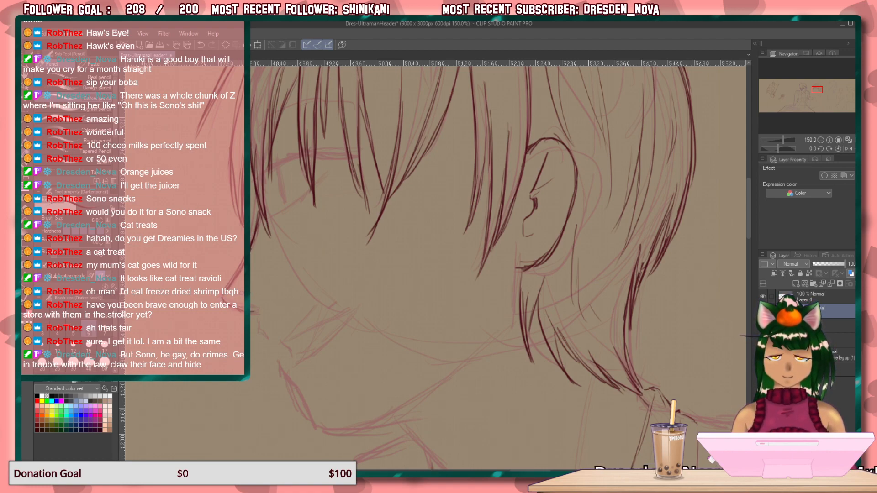
left_click_drag(251, 296, 271, 302)
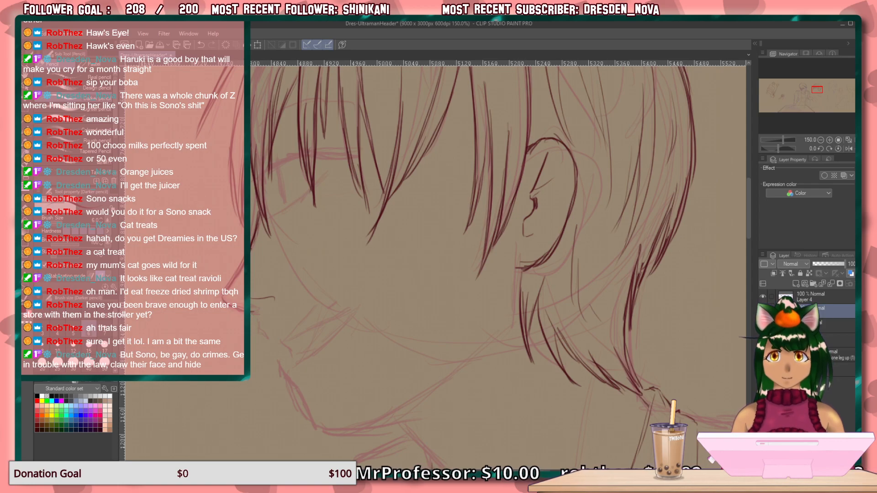
Draw the upper edge and fold lines of the shirt collar at the front of the neck.
left_click_drag(326, 274, 216, 157)
left_click_drag(305, 217, 340, 259)
left_click_drag(314, 232, 366, 289)
left_click_drag(335, 257, 367, 322)
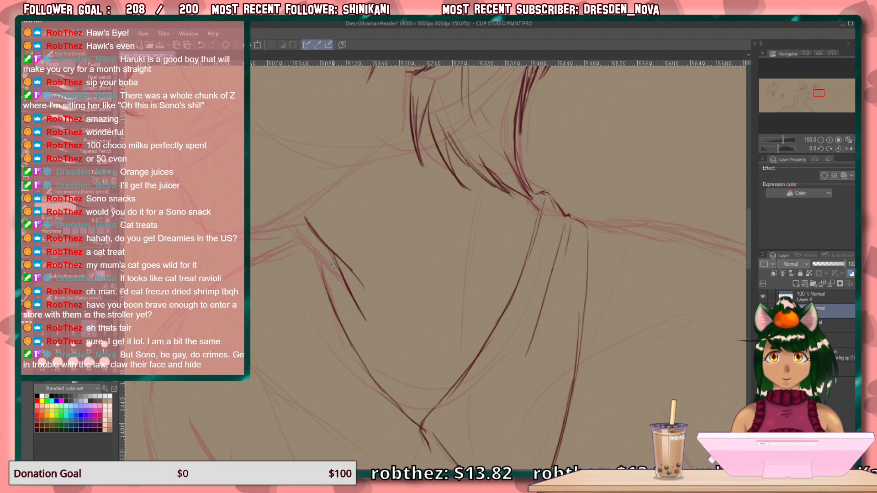
left_click_drag(331, 252, 343, 324)
left_click_drag(332, 256, 350, 330)
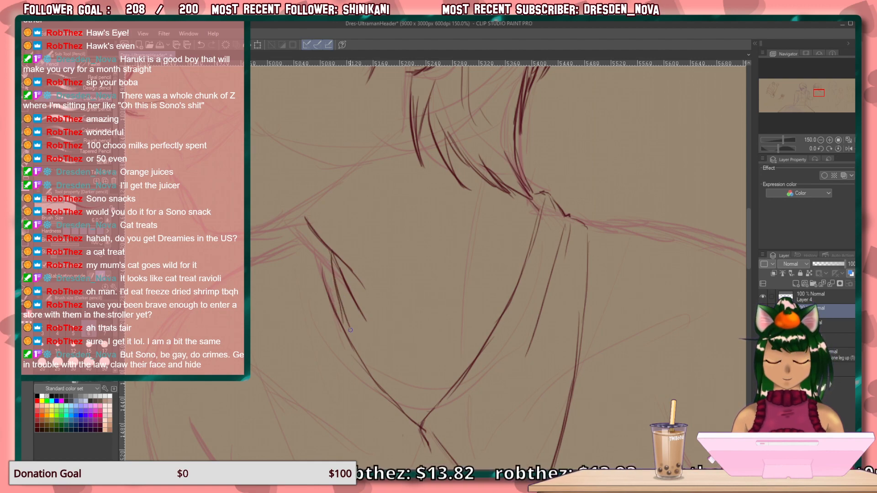
Thicken the edge of the shirt collar at the front of the neck with overlapping strokes.
mouse_move(323, 243)
left_mouse_down()
mouse_move(342, 330)
mouse_move(335, 287)
mouse_move(344, 327)
left_mouse_up()
left_click_drag(333, 262, 350, 339)
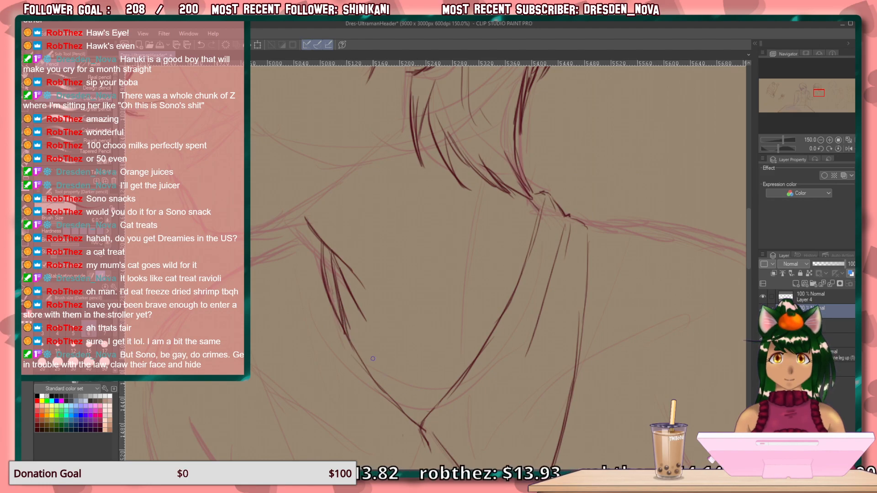
Draw short neckline strokes on both sides of the collar's V opening and a long line down the neck.
left_click_drag(386, 376, 357, 358)
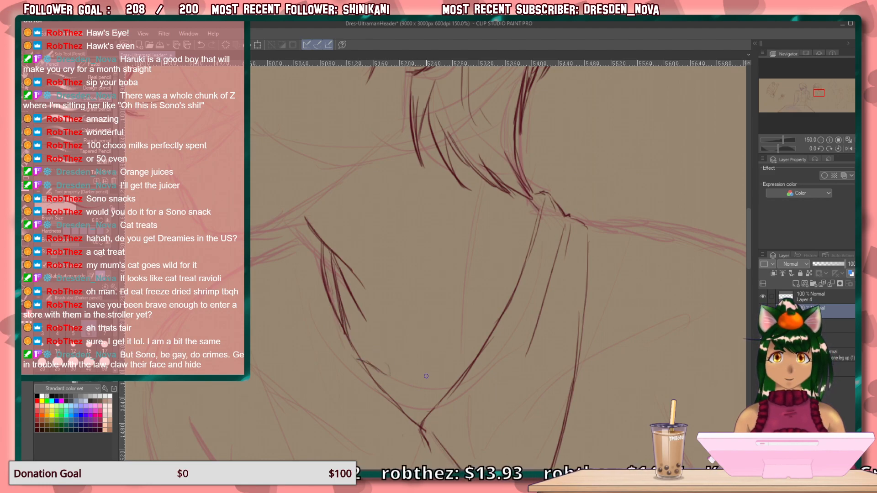
left_click_drag(428, 379, 473, 354)
left_click_drag(457, 210, 442, 306)
Draw the mouth line with its corner and lower lip, and darken the chin line beneath it.
left_click_drag(323, 258, 373, 333)
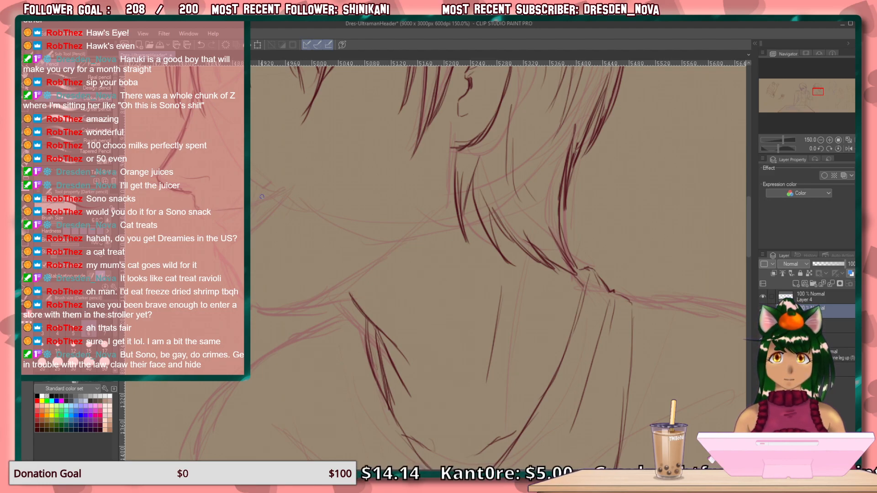
left_click_drag(252, 202, 278, 186)
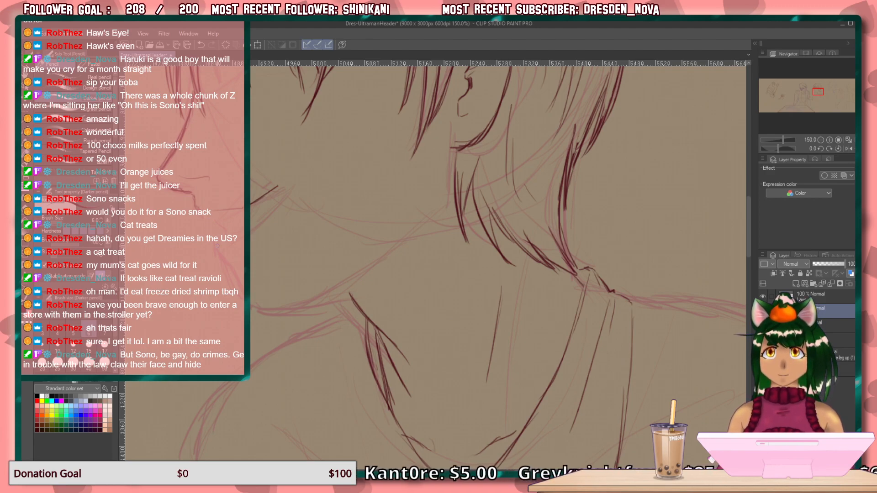
left_click_drag(232, 270, 238, 286)
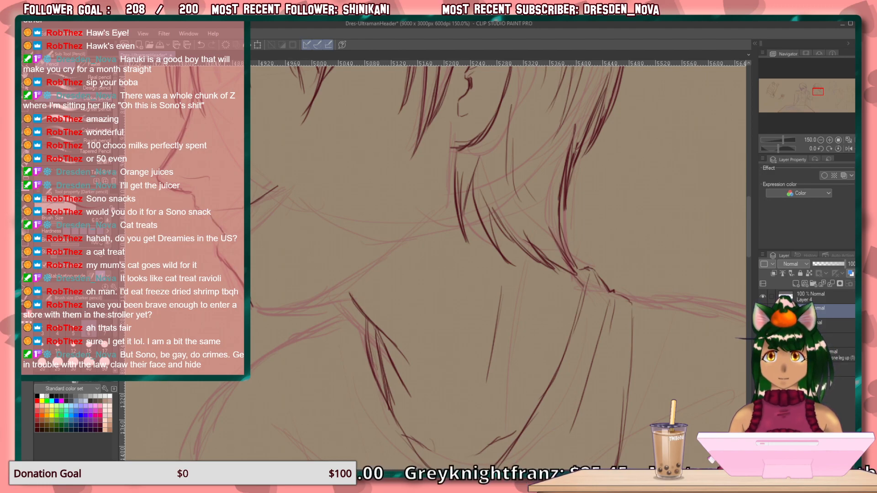
left_click_drag(282, 179, 274, 188)
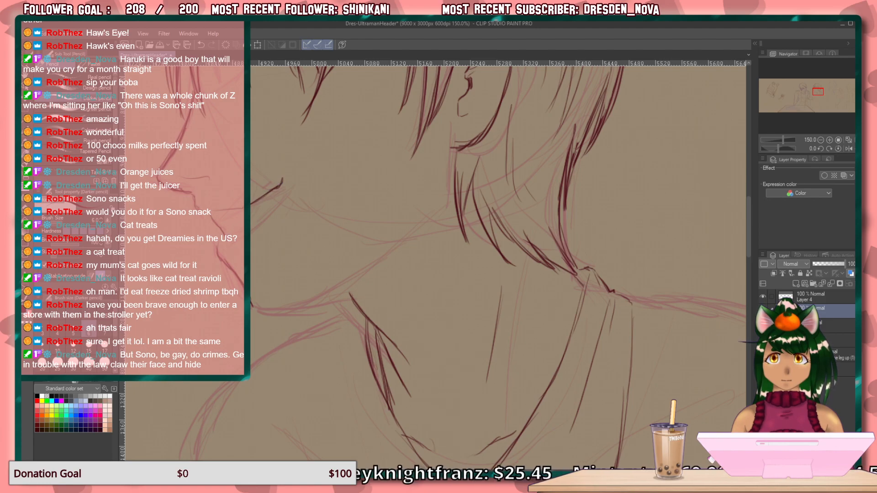
mouse_move(251, 230)
left_mouse_down()
mouse_move(283, 184)
mouse_move(255, 225)
left_mouse_up()
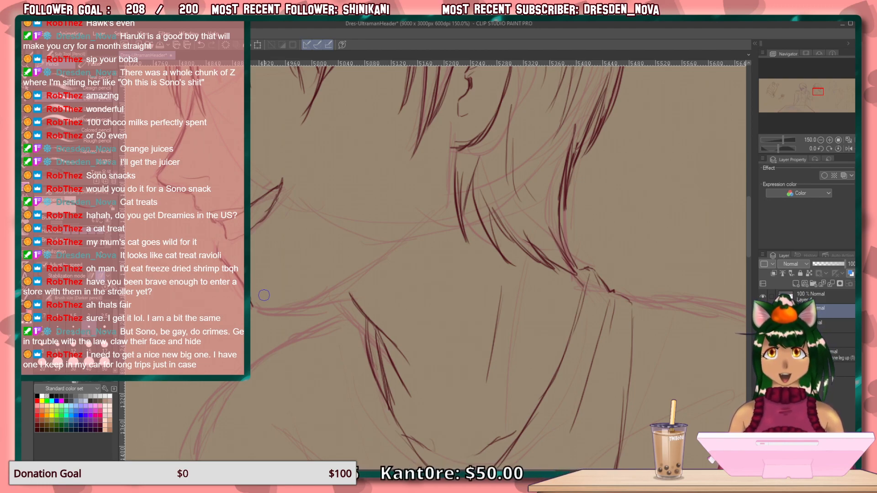
Draw the jawline from below the ear toward the chin and the throat line running to the front collar.
mouse_move(423, 200)
left_mouse_down()
mouse_move(410, 193)
mouse_move(421, 280)
mouse_move(451, 287)
mouse_move(459, 277)
left_mouse_up()
mouse_move(382, 261)
left_mouse_down()
mouse_move(334, 349)
mouse_move(360, 346)
left_mouse_up()
left_click_drag(393, 392, 369, 225)
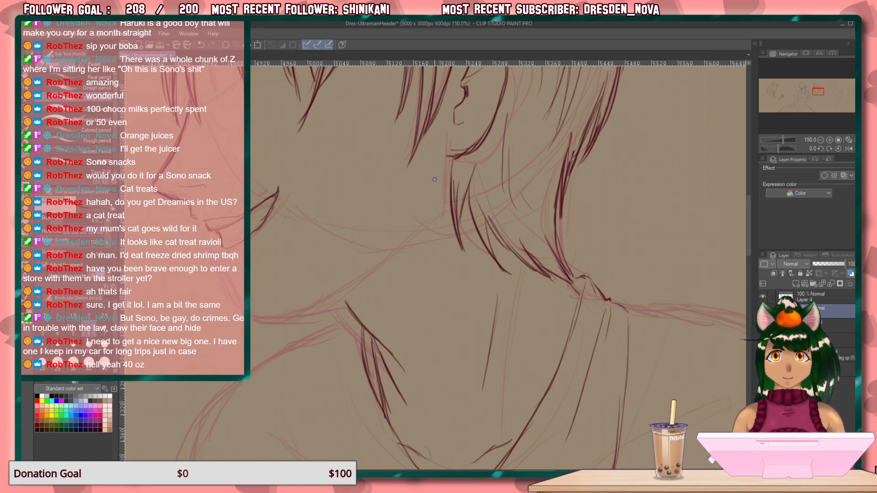
left_click_drag(444, 164, 439, 218)
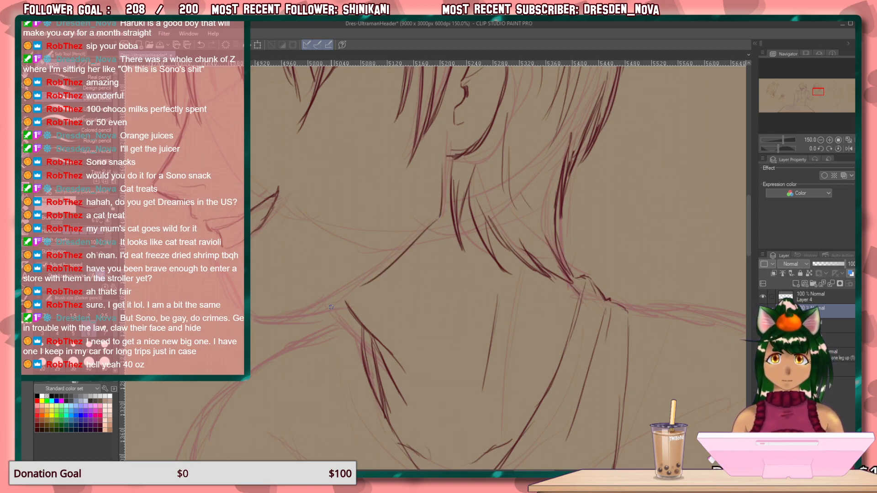
left_click_drag(342, 304, 288, 316)
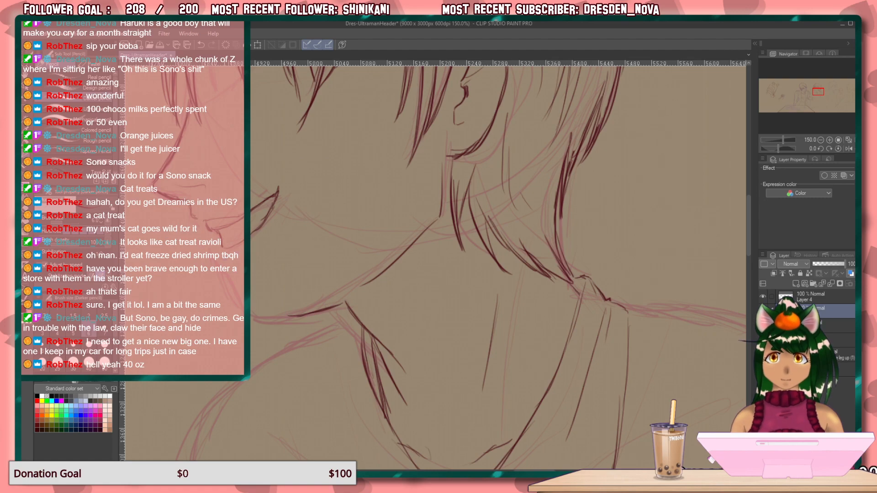
Draw the chin contour and continue it back along the underside of the jaw.
mouse_move(222, 274)
left_mouse_down()
mouse_move(263, 316)
mouse_move(289, 315)
left_mouse_up()
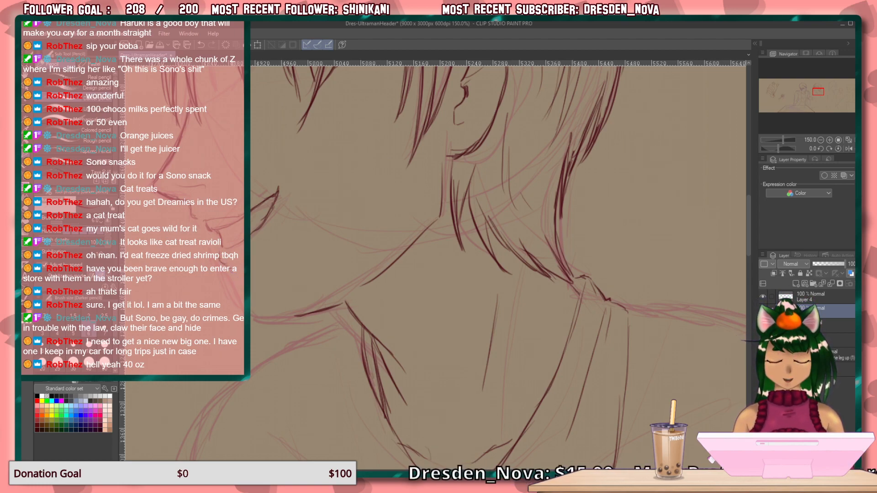
mouse_move(240, 284)
left_mouse_down()
mouse_move(261, 318)
mouse_move(321, 314)
mouse_move(266, 321)
left_mouse_up()
left_click_drag(314, 297, 366, 267)
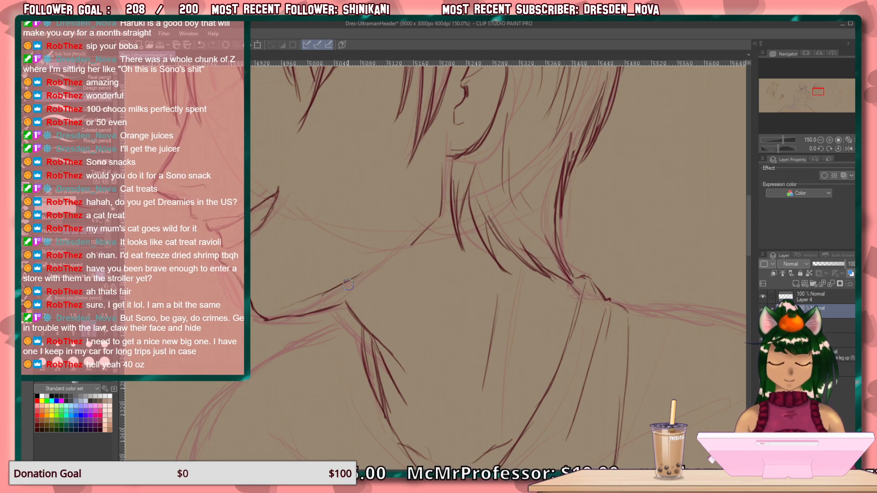
Draw the inner and outer edges of the front collar flap down to its point.
left_click_drag(383, 198, 424, 313)
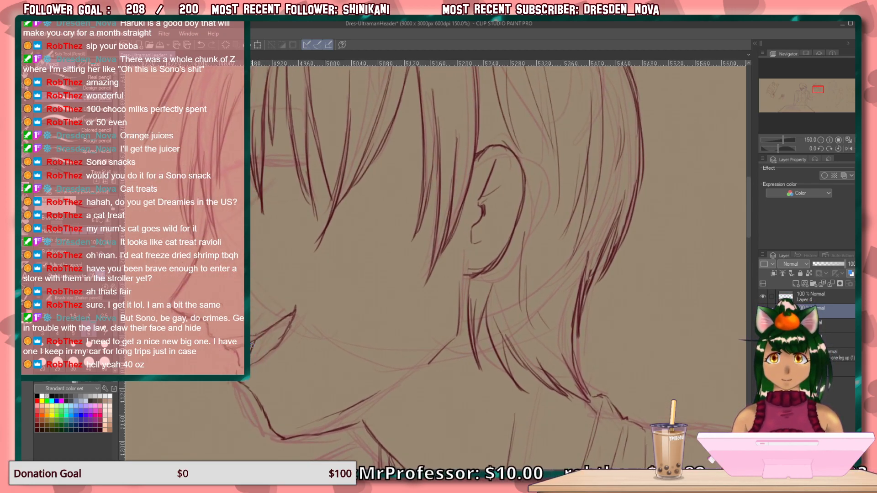
left_click_drag(330, 288, 290, 236)
left_click_drag(334, 434, 254, 214)
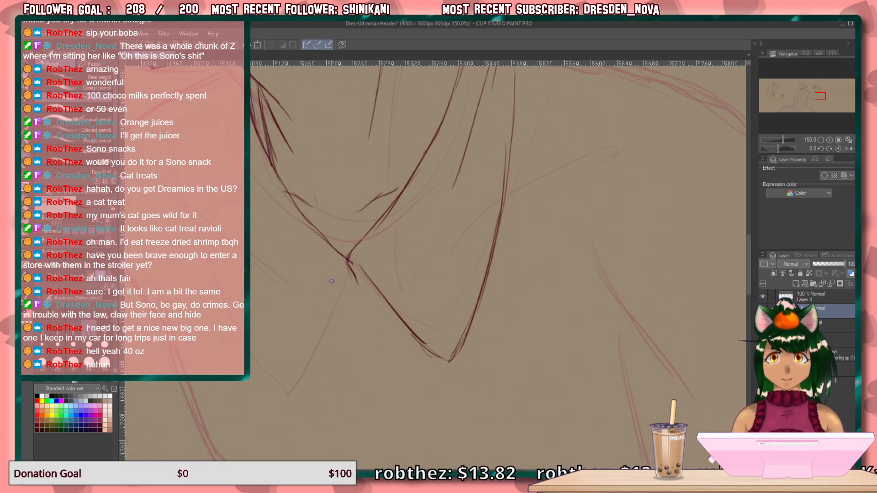
left_click_drag(338, 268, 314, 382)
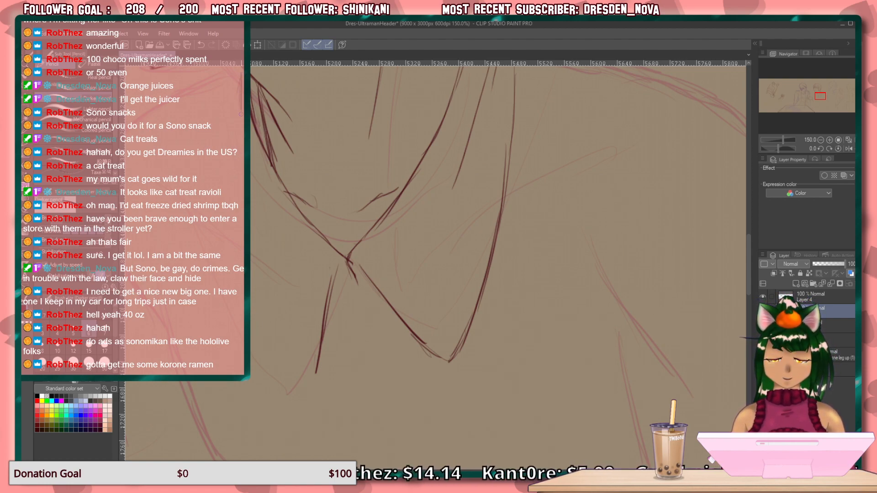
mouse_move(251, 225)
left_mouse_down()
mouse_move(293, 346)
mouse_move(308, 370)
mouse_move(315, 372)
mouse_move(318, 357)
left_mouse_up()
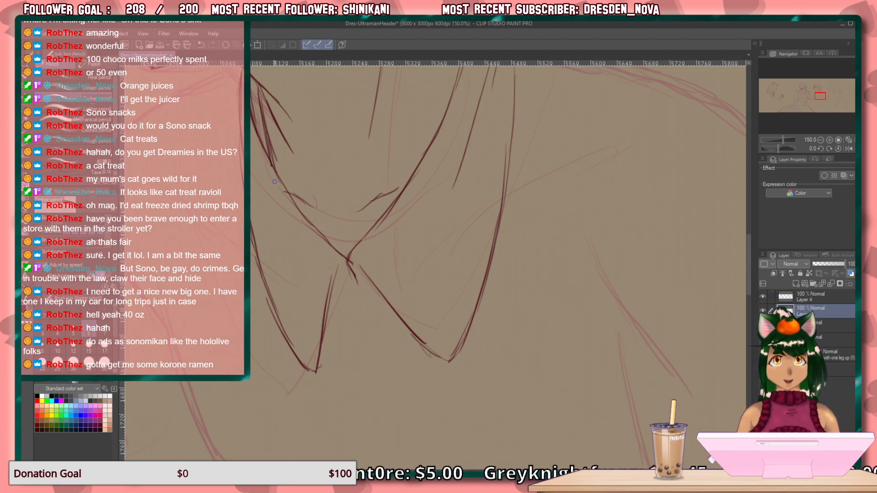
left_click_drag(269, 241, 402, 431)
left_click_drag(382, 300, 298, 421)
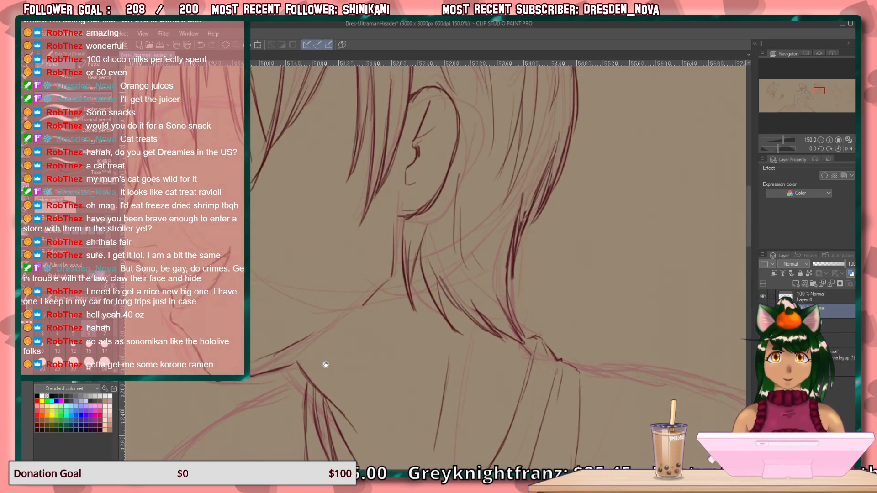
left_click_drag(326, 366, 386, 204)
left_click_drag(473, 352, 211, 297)
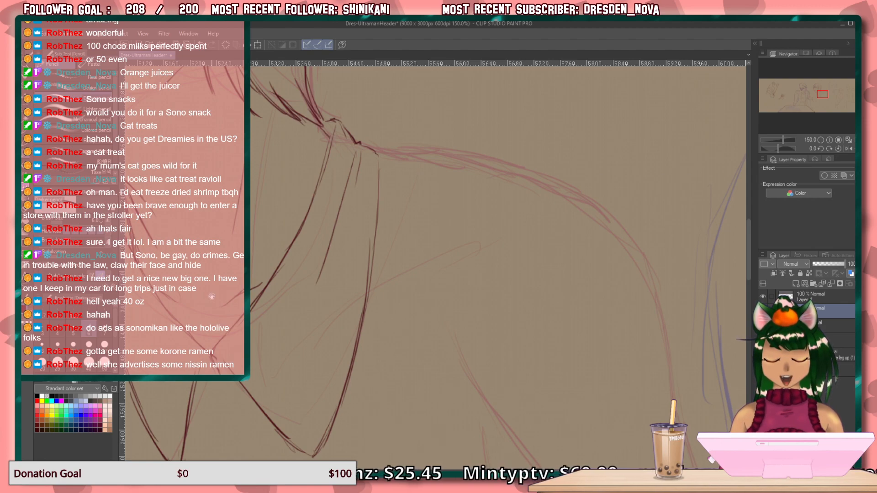
Draw the front contour of the torso from the chest down toward the waist with overlapping strokes.
mouse_move(386, 327)
left_mouse_down()
mouse_move(337, 174)
mouse_move(316, 296)
mouse_move(341, 231)
mouse_move(402, 331)
mouse_move(288, 215)
mouse_move(308, 147)
mouse_move(312, 169)
left_mouse_up()
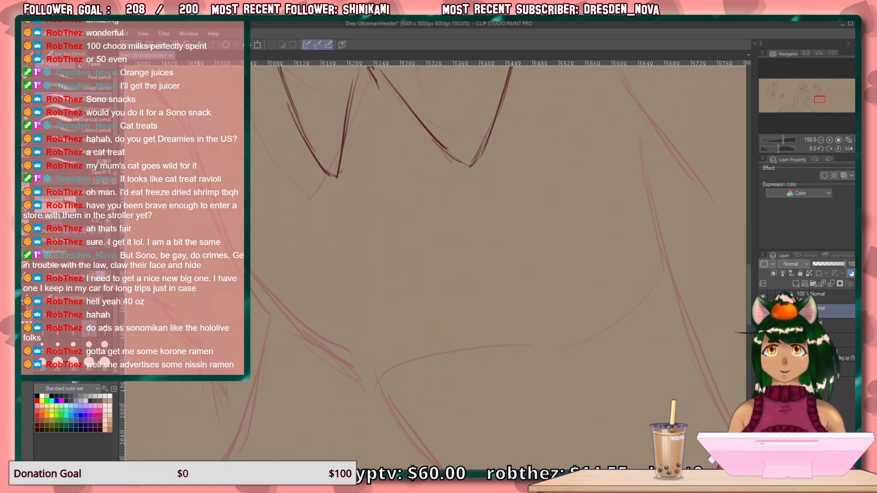
mouse_move(181, 141)
left_mouse_down()
mouse_move(242, 271)
mouse_move(302, 358)
left_mouse_up()
left_click_drag(210, 207, 236, 252)
key("minus")
key("minus")
key("minus")
key("minus")
key("minus")
key("minus")
key("minus")
key("minus")
key("minus")
key("minus")
key("minus")
key("minus")
key("minus")
key("minus")
key("minus")
key("minus")
key("minus")
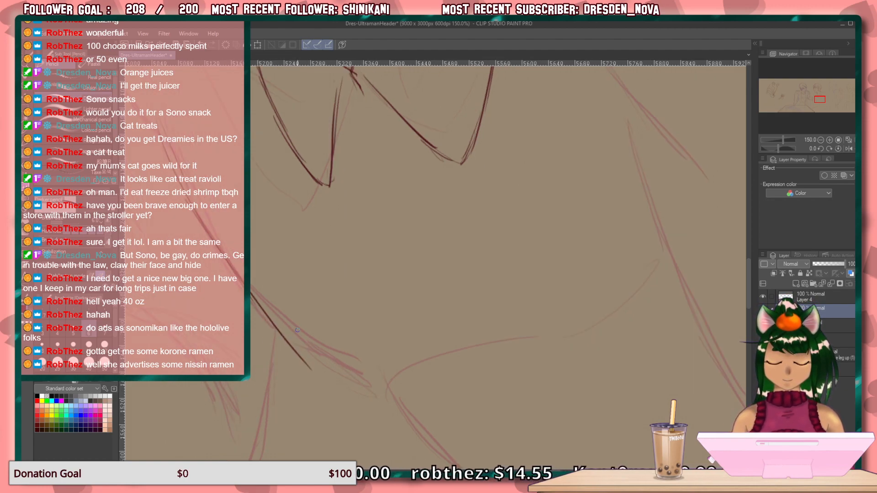
left_click_drag(556, 362, 473, 436)
mouse_move(528, 394)
left_mouse_down()
mouse_move(422, 460)
mouse_move(514, 413)
left_mouse_up()
key("e")
key("ctrl+@")
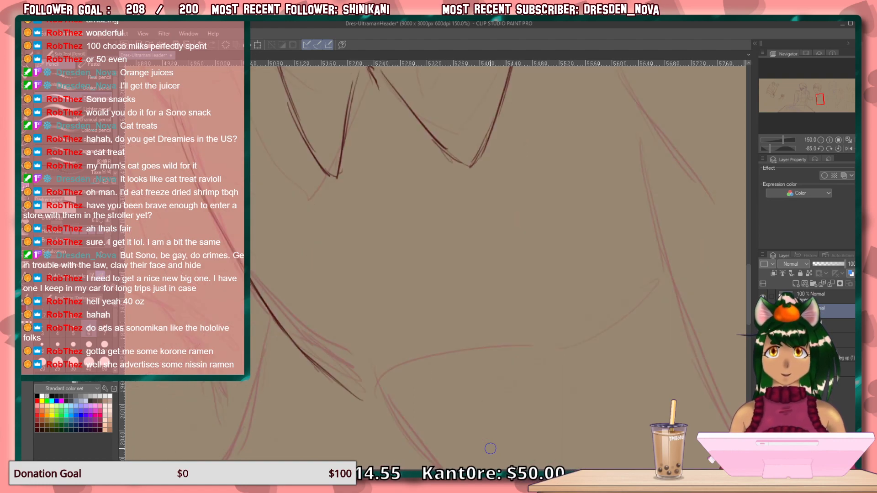
left_click_drag(276, 190, 380, 331)
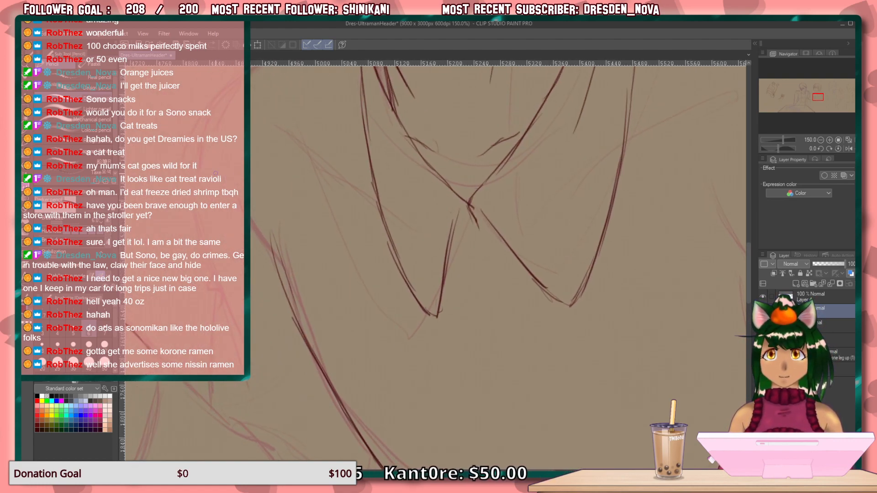
left_click_drag(226, 193, 273, 245)
mouse_move(370, 369)
left_mouse_down()
mouse_move(333, 357)
mouse_move(269, 365)
left_mouse_up()
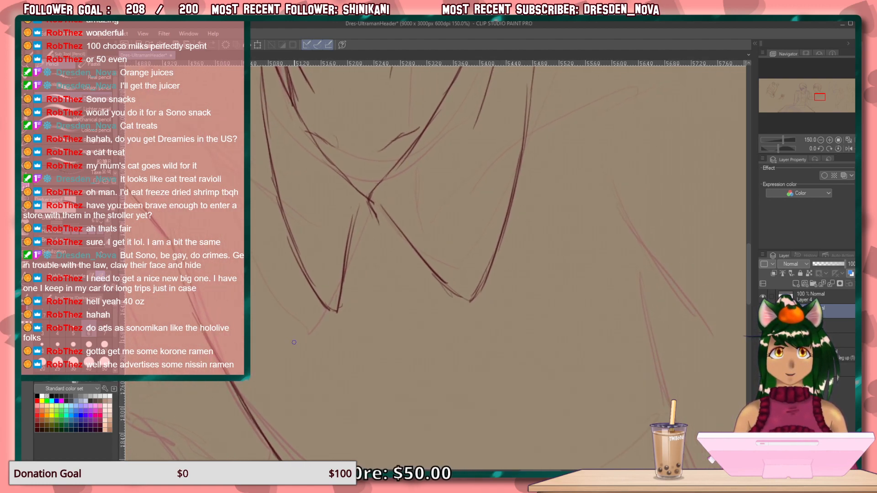
Draw the shirt's front opening line down from the collar, with short fold lines near the waist.
mouse_move(371, 208)
left_mouse_down()
mouse_move(378, 234)
mouse_move(319, 243)
mouse_move(294, 170)
left_mouse_up()
mouse_move(298, 124)
left_mouse_down()
mouse_move(314, 213)
mouse_move(305, 177)
mouse_move(378, 346)
left_mouse_up()
left_click_drag(340, 293, 412, 403)
left_click_drag(252, 280, 287, 290)
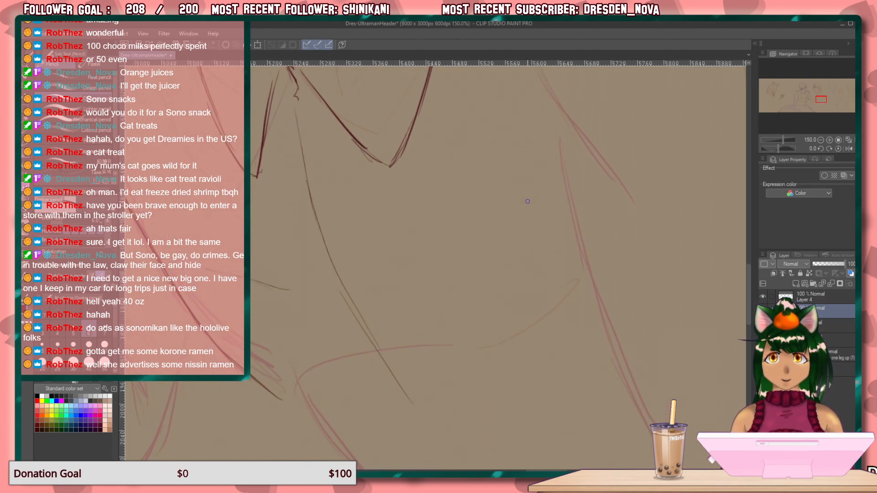
Draw a diagonal line on the chest below the rear collar flap with overlapping strokes.
left_click_drag(493, 185, 429, 260)
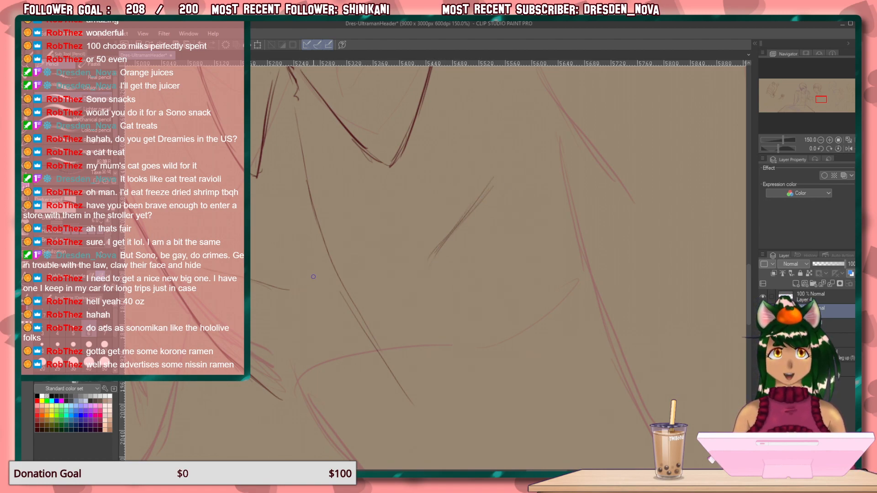
left_click_drag(487, 192, 462, 226)
left_click_drag(508, 163, 453, 222)
Draw the slanted pocket flap on the chest just below the rear collar point.
left_click_drag(502, 153, 407, 195)
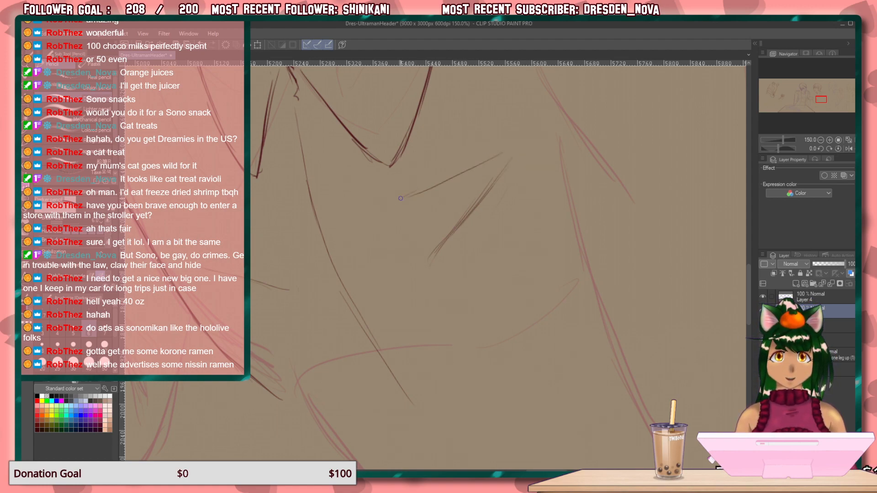
mouse_move(503, 149)
left_mouse_down()
mouse_move(373, 182)
mouse_move(376, 199)
mouse_move(395, 211)
mouse_move(453, 175)
mouse_move(397, 211)
left_mouse_up()
left_click_drag(480, 167, 405, 209)
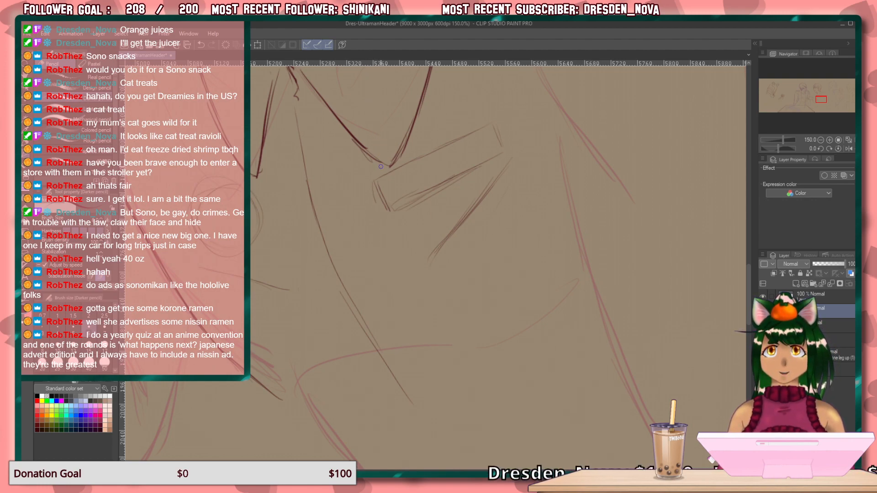
Darken the short fold line at the front side of the shirt.
mouse_move(450, 288)
left_mouse_down()
mouse_move(440, 283)
mouse_move(437, 358)
mouse_move(384, 458)
mouse_move(352, 388)
mouse_move(291, 311)
left_mouse_up()
mouse_move(323, 340)
left_mouse_down()
mouse_move(401, 238)
mouse_move(447, 249)
left_mouse_up()
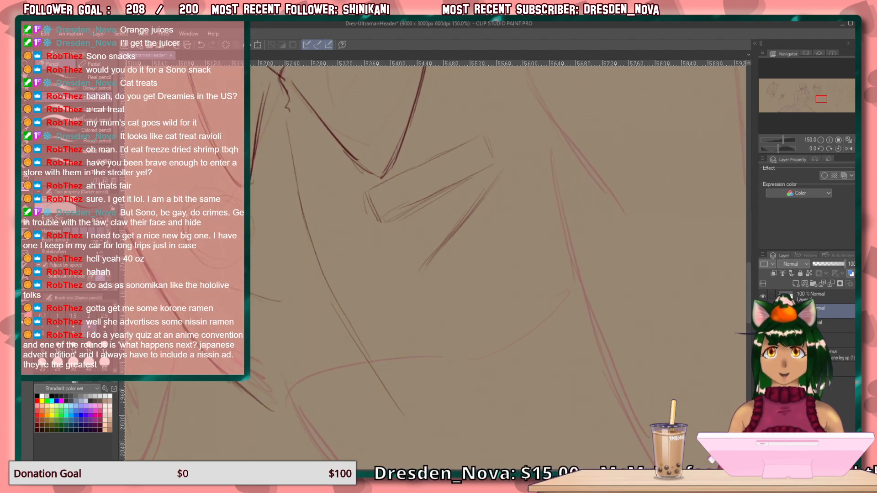
left_click_drag(226, 283, 189, 280)
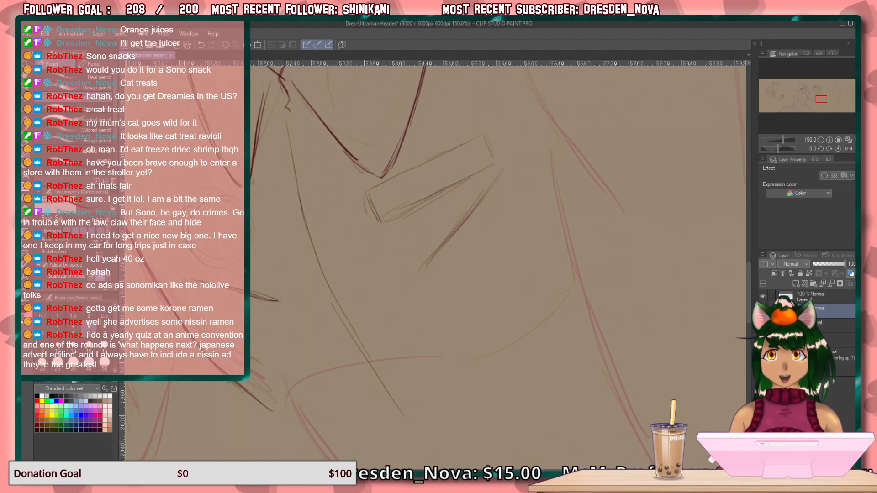
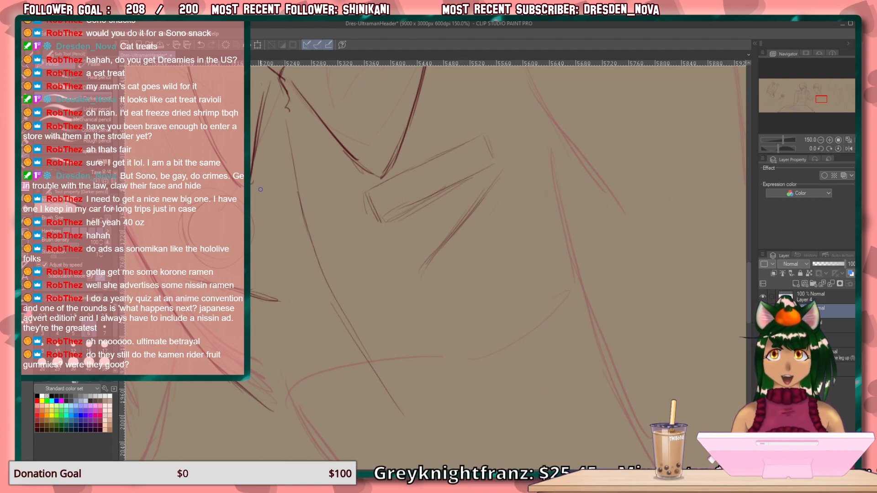
Draw the cuff around the front forearm, darkening its long curved side, its pointed lower tip and the short edge beside it.
mouse_move(347, 387)
left_mouse_down()
mouse_move(295, 270)
mouse_move(366, 110)
mouse_move(387, 246)
left_mouse_up()
mouse_move(221, 231)
left_mouse_down()
mouse_move(287, 239)
mouse_move(350, 339)
mouse_move(490, 377)
left_mouse_up()
mouse_move(358, 325)
left_mouse_down()
mouse_move(382, 294)
mouse_move(432, 272)
left_mouse_up()
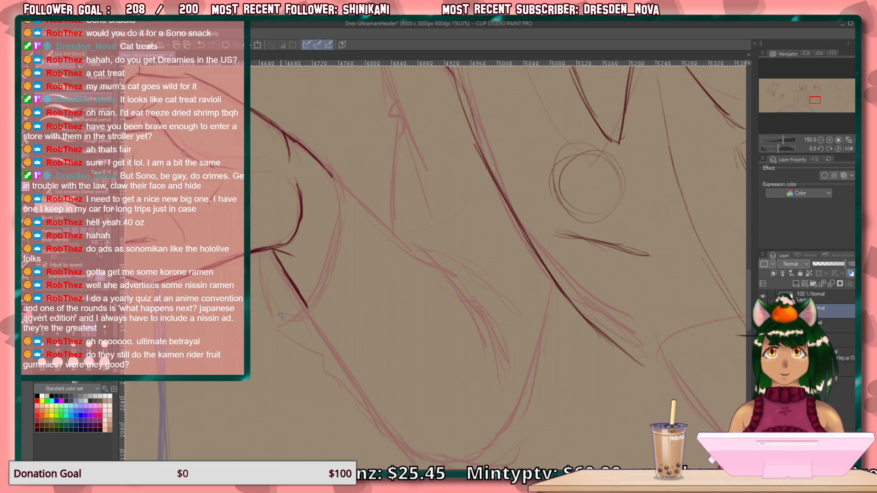
left_click_drag(274, 314, 289, 323)
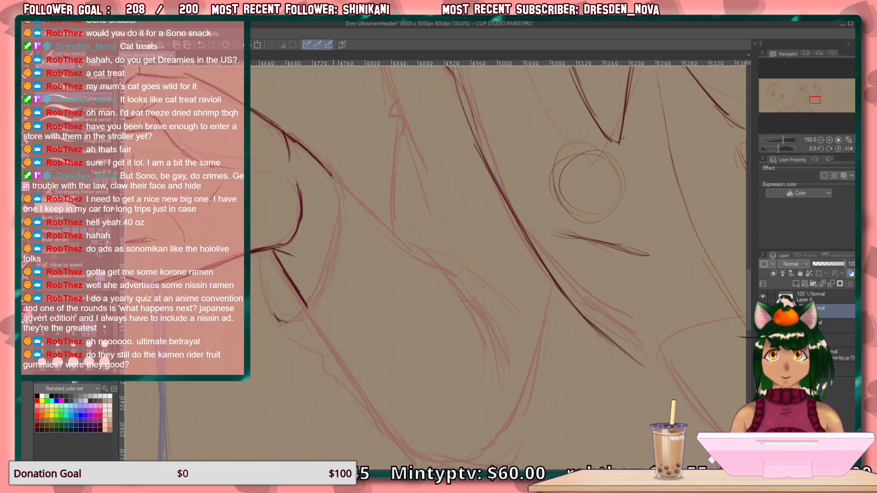
left_click_drag(337, 192, 322, 270)
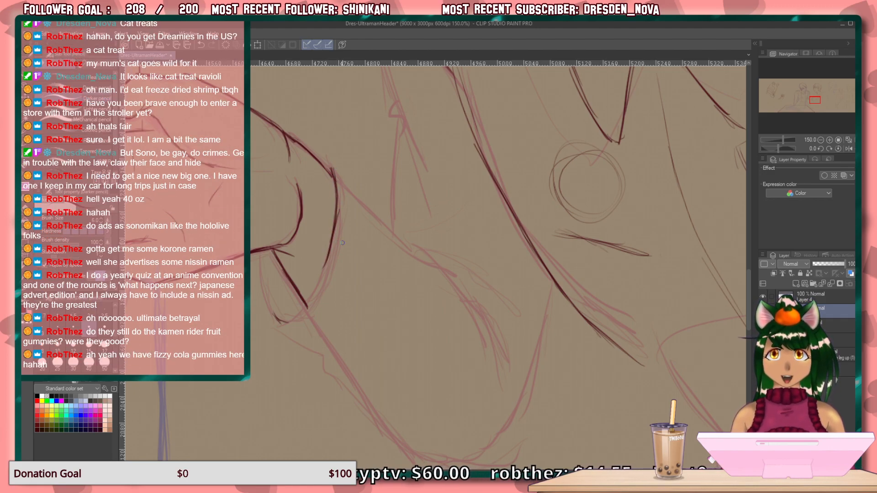
left_click_drag(292, 321, 322, 277)
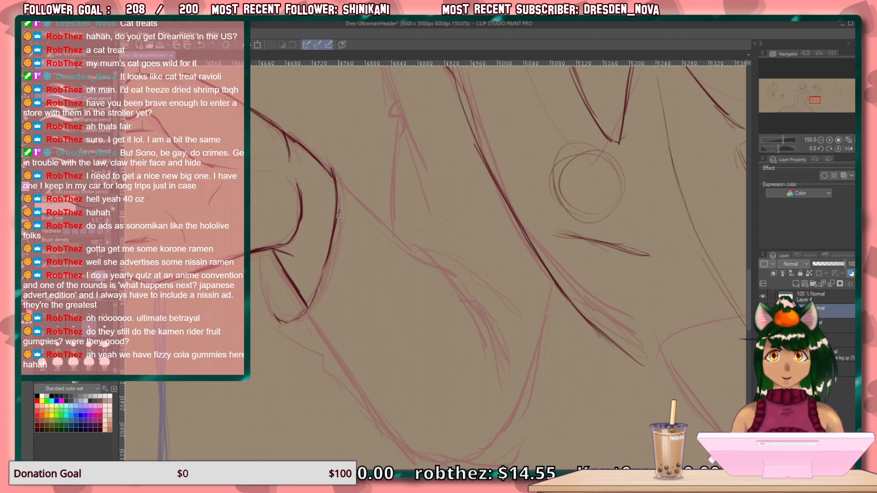
left_click_drag(337, 214, 316, 297)
mouse_move(330, 258)
left_mouse_down()
mouse_move(304, 315)
mouse_move(280, 321)
left_mouse_up()
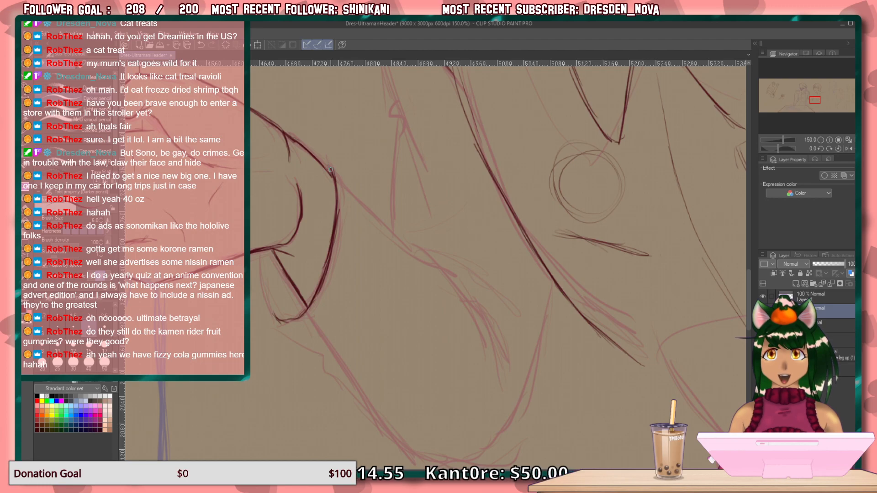
left_click_drag(330, 172, 336, 186)
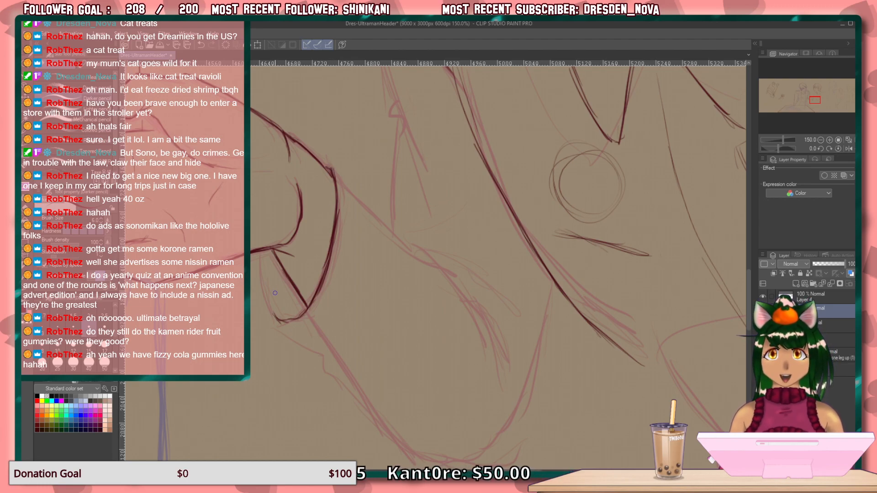
mouse_move(260, 251)
left_mouse_down()
mouse_move(265, 310)
mouse_move(278, 328)
left_mouse_up()
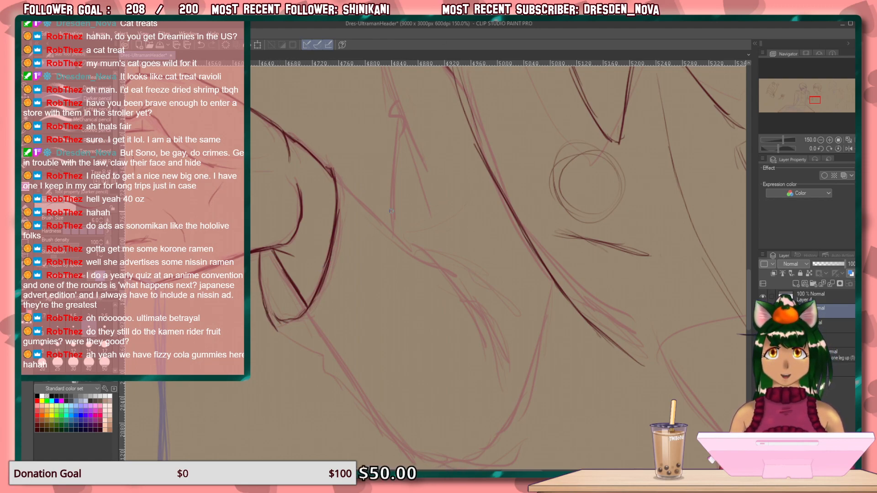
Draw the forearm sleeve's upper edge from the cuff corner down into the elbow crease with overlapping strokes.
left_click_drag(374, 257, 311, 248)
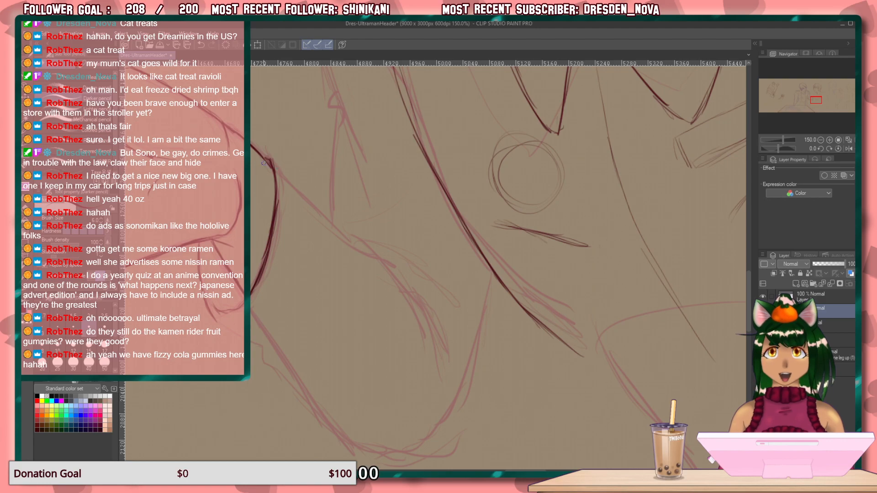
mouse_move(262, 152)
left_mouse_down()
mouse_move(281, 168)
mouse_move(262, 148)
left_mouse_up()
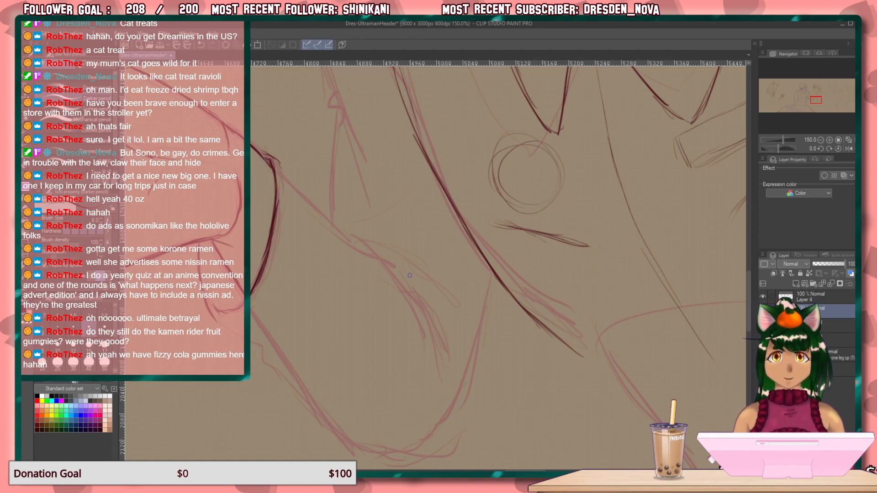
left_click_drag(429, 301, 450, 351)
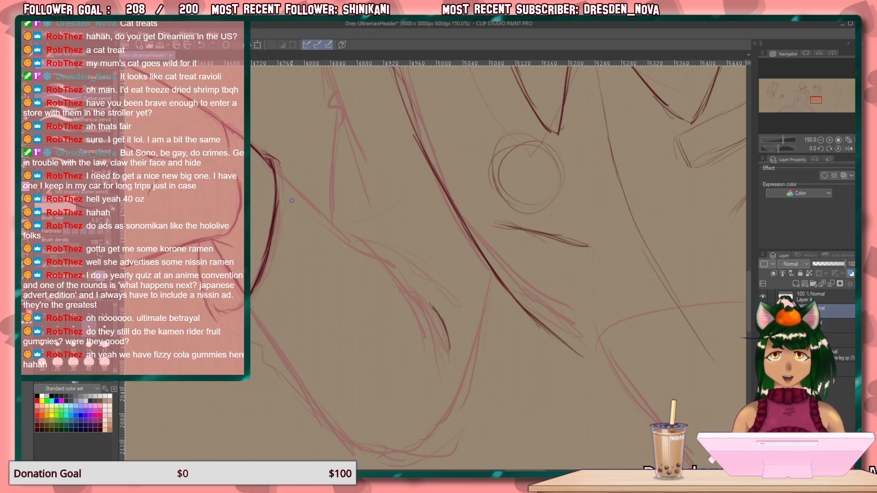
left_click_drag(265, 154, 383, 258)
left_click_drag(348, 229, 414, 290)
mouse_move(376, 254)
left_mouse_down()
mouse_move(420, 301)
mouse_move(439, 336)
left_mouse_up()
left_click_drag(424, 303, 449, 360)
left_click_drag(424, 304, 440, 330)
left_click_drag(402, 275, 417, 288)
left_click_drag(396, 271, 422, 291)
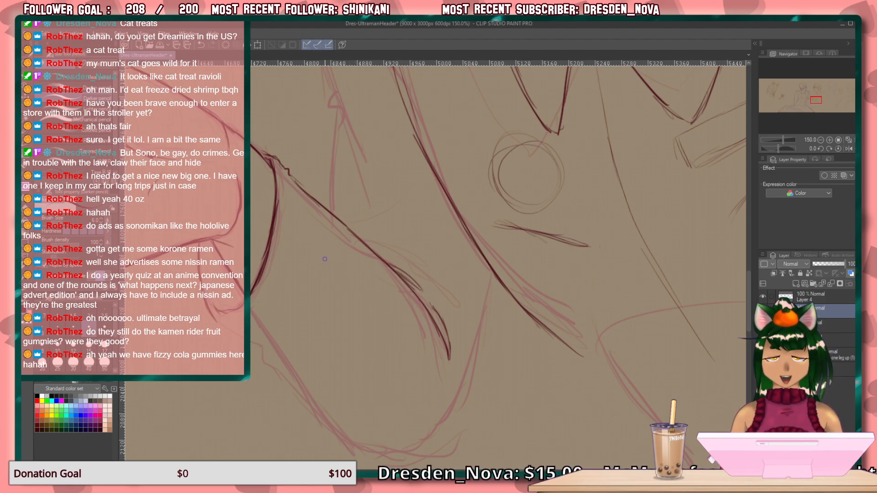
Draw the front shoulder line from the collar curving down to the upper arm, and clean up its outer bend.
left_click_drag(284, 275, 294, 310)
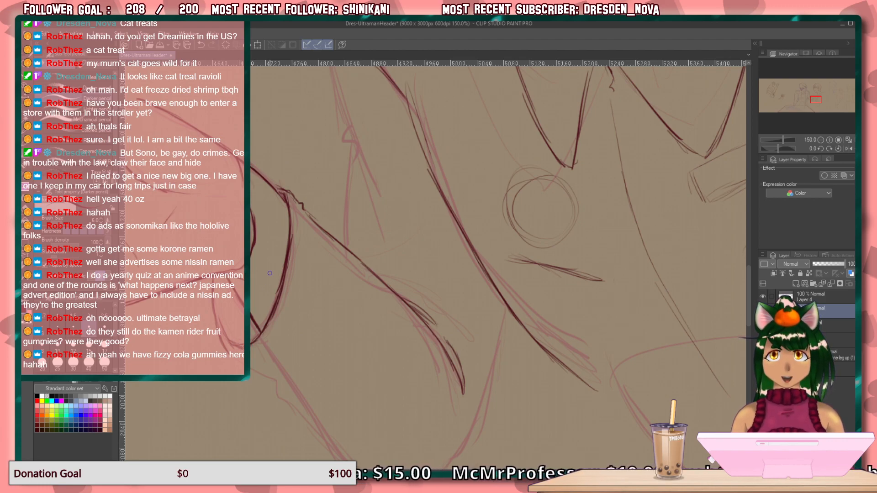
left_click_drag(389, 238, 407, 357)
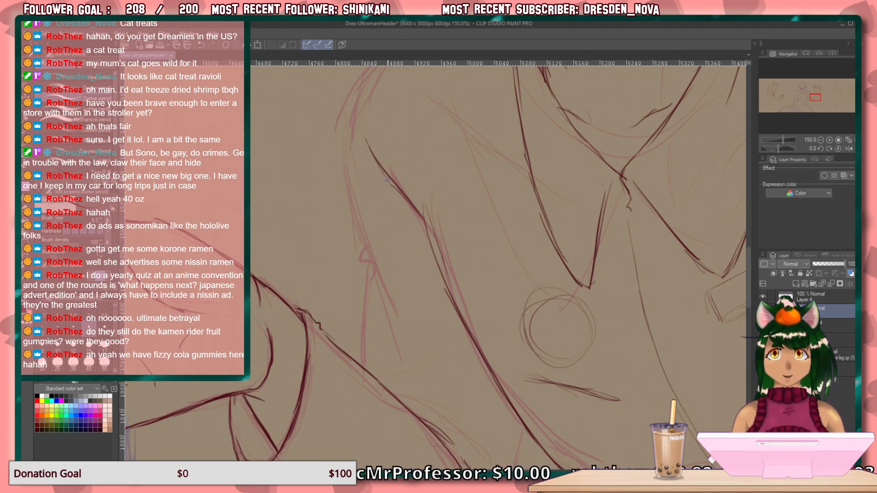
left_click_drag(365, 78, 346, 136)
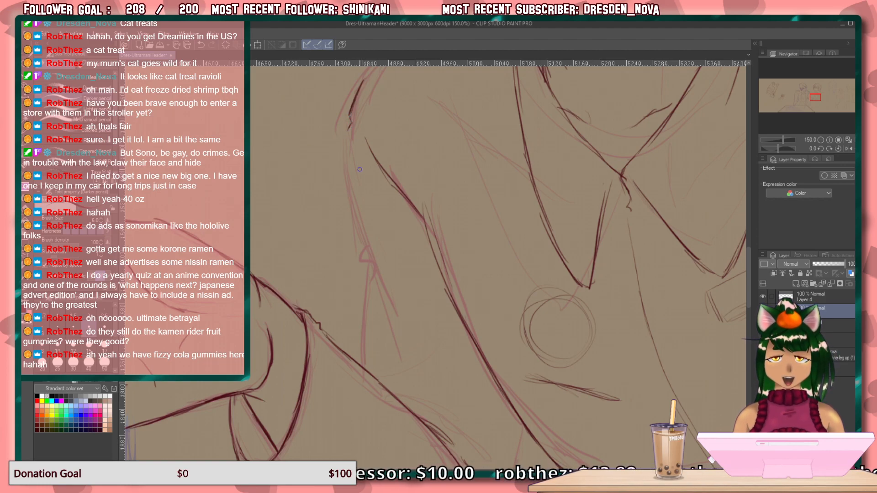
left_click_drag(467, 186, 452, 289)
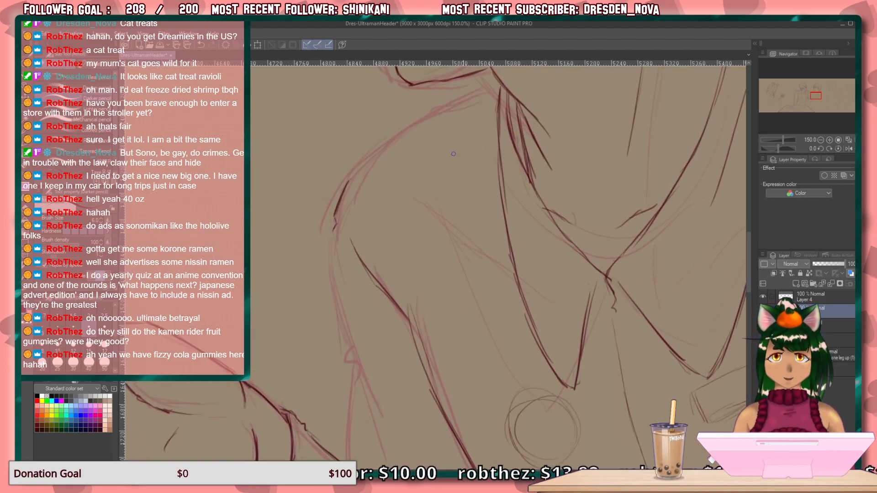
left_click_drag(486, 90, 366, 160)
left_click_drag(421, 123, 359, 175)
left_click_drag(390, 142, 352, 180)
left_click_drag(383, 149, 350, 181)
mouse_move(379, 150)
left_mouse_down()
mouse_move(344, 184)
mouse_move(363, 164)
mouse_move(339, 180)
left_mouse_up()
key("e")
mouse_move(367, 152)
left_mouse_down()
mouse_move(335, 190)
mouse_move(341, 183)
left_mouse_up()
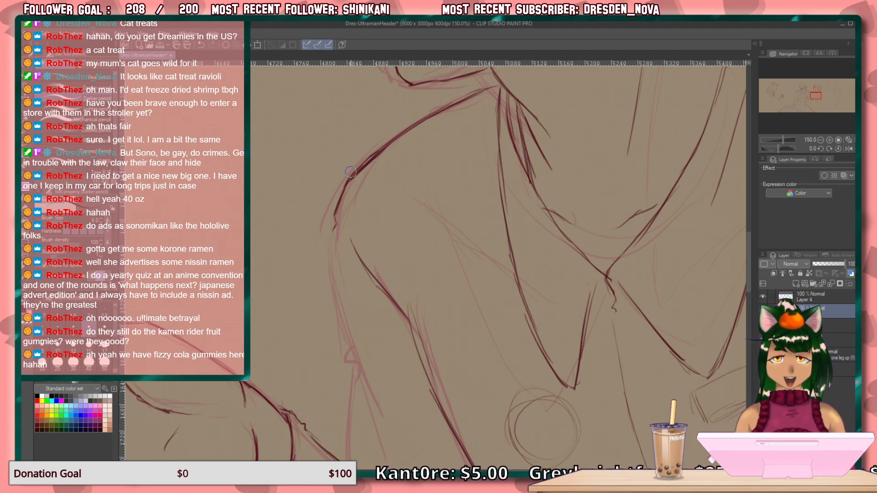
Draw the upper sleeve's outer edge from the shoulder through the small fold notch down to the forearm.
left_click_drag(370, 348, 341, 280)
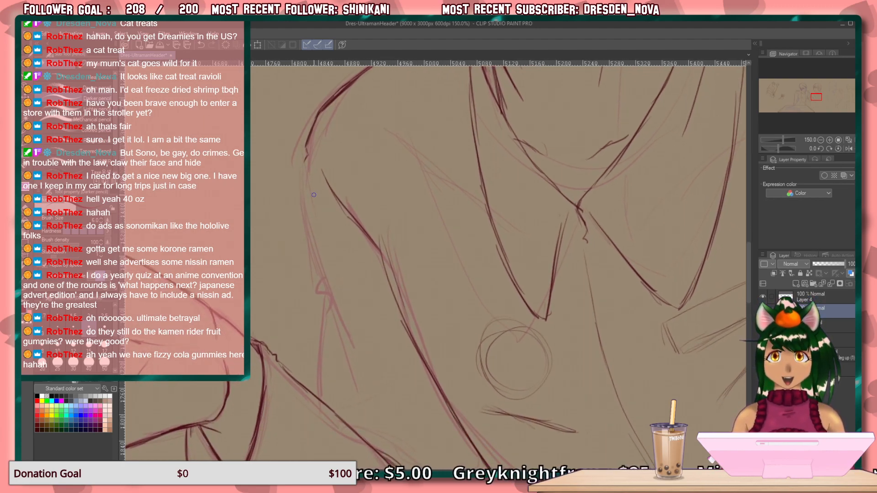
left_click_drag(305, 158, 330, 304)
left_click_drag(380, 272, 293, 193)
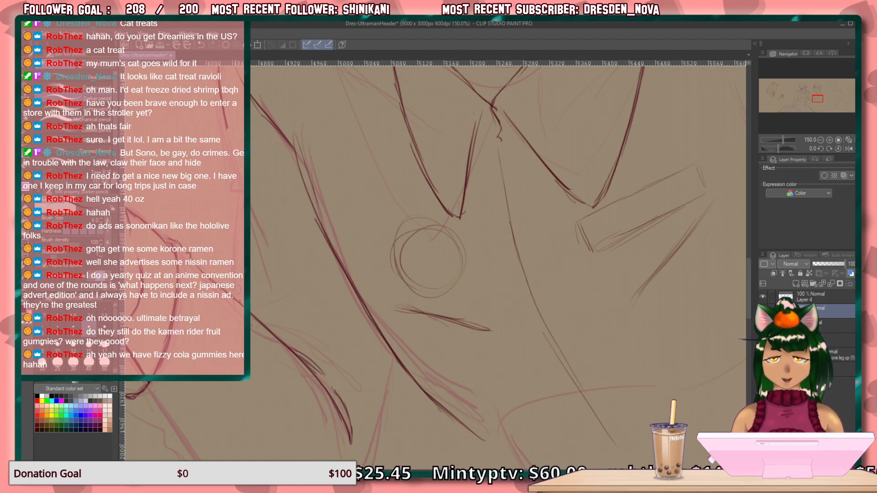
mouse_move(378, 353)
left_mouse_down()
mouse_move(383, 170)
mouse_move(417, 188)
left_mouse_up()
left_click_drag(341, 246, 352, 372)
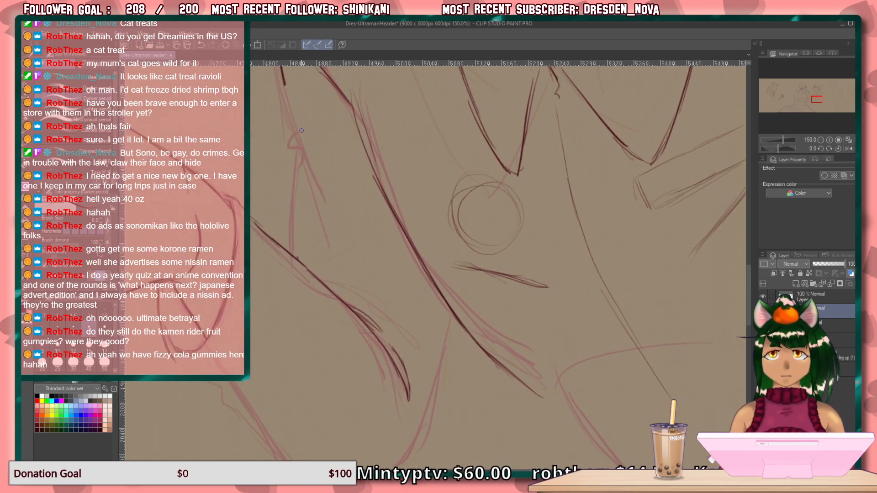
left_click_drag(285, 84, 309, 277)
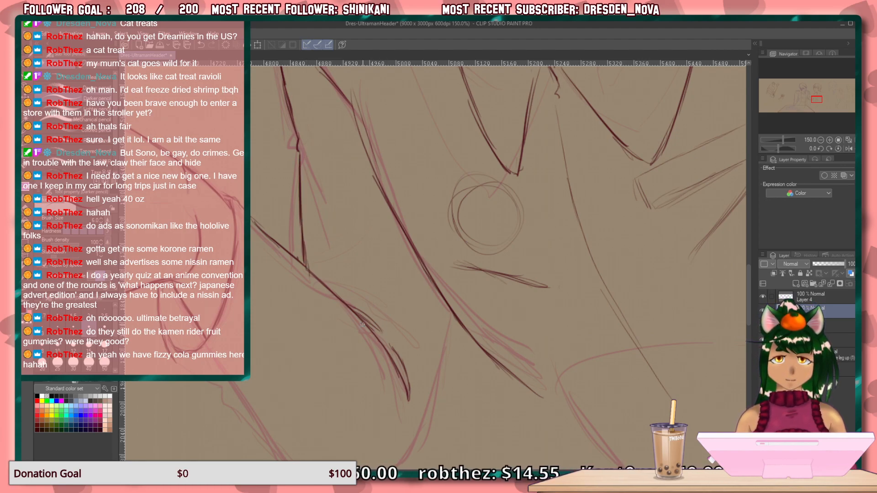
Draw the sleeve's back edge down from the torso line and round it under the elbow into the forearm's lower edge.
left_click_drag(435, 308, 434, 349)
left_click_drag(431, 281, 434, 368)
left_click_drag(437, 316, 422, 403)
left_click_drag(433, 363, 408, 459)
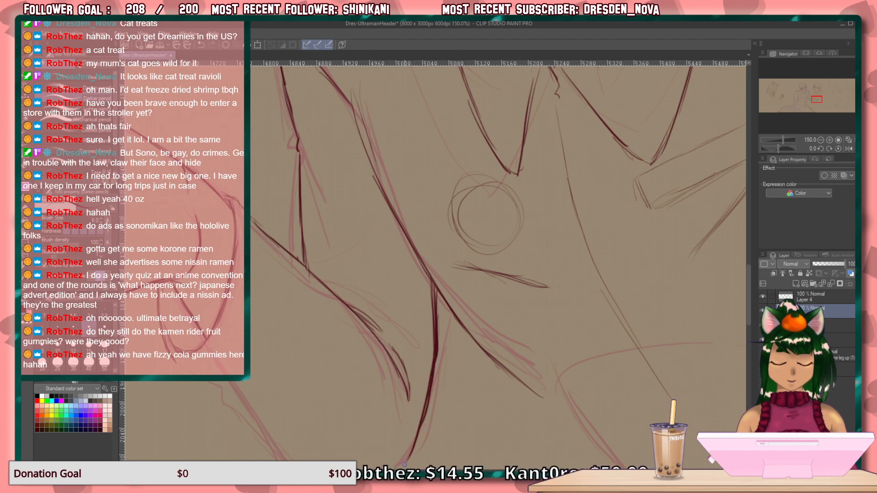
left_click_drag(387, 330, 375, 194)
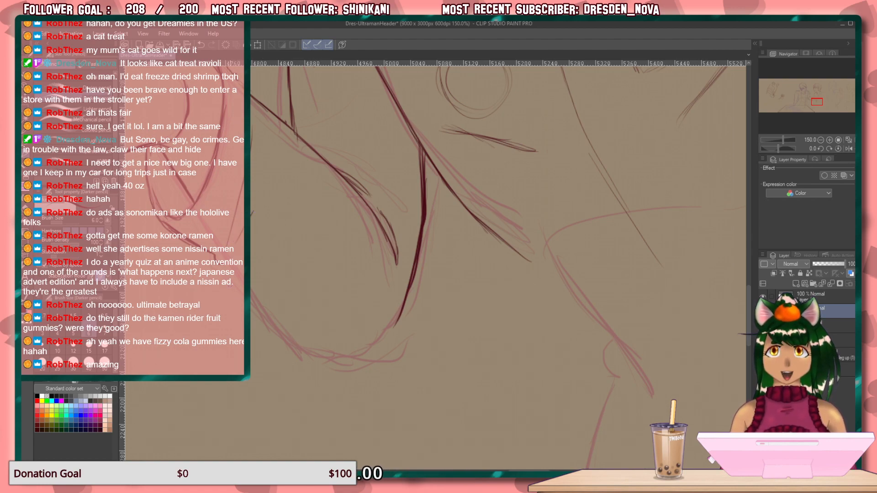
mouse_move(247, 286)
left_mouse_down()
mouse_move(316, 353)
mouse_move(310, 340)
mouse_move(359, 368)
left_mouse_up()
mouse_move(404, 297)
left_mouse_down()
mouse_move(373, 361)
mouse_move(347, 368)
mouse_move(359, 364)
left_mouse_up()
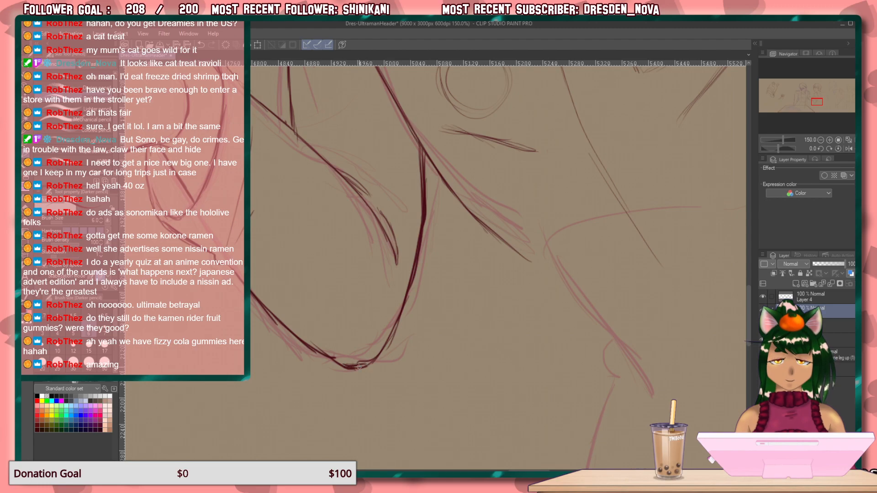
Erase the rough lines at the cuff's lower end and draw a second curved band line across the forearm beside the cuff.
mouse_move(350, 231)
left_mouse_down()
mouse_move(392, 266)
mouse_move(396, 368)
left_mouse_up()
mouse_move(344, 279)
left_mouse_down()
mouse_move(369, 348)
mouse_move(386, 304)
left_mouse_up()
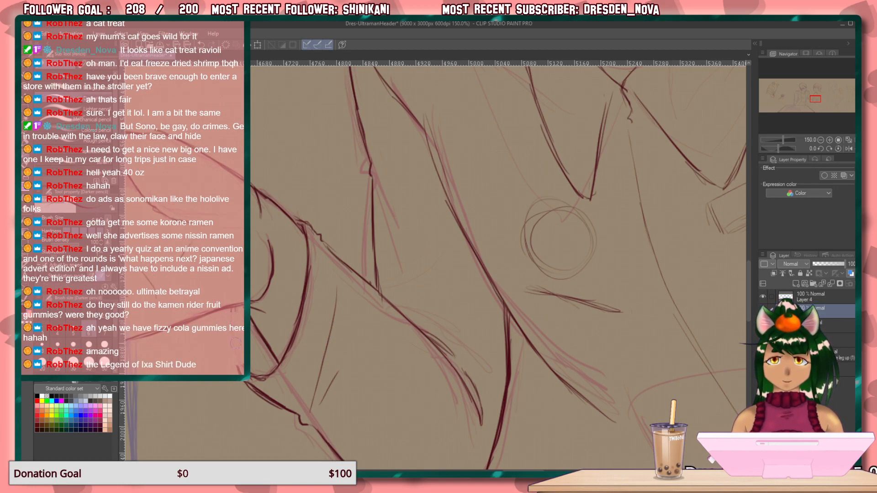
mouse_move(257, 406)
left_mouse_down()
mouse_move(264, 362)
mouse_move(280, 368)
mouse_move(269, 374)
mouse_move(270, 393)
mouse_move(311, 421)
left_mouse_up()
mouse_move(310, 367)
left_mouse_down()
mouse_move(320, 351)
mouse_move(315, 393)
mouse_move(324, 393)
mouse_move(345, 357)
left_mouse_up()
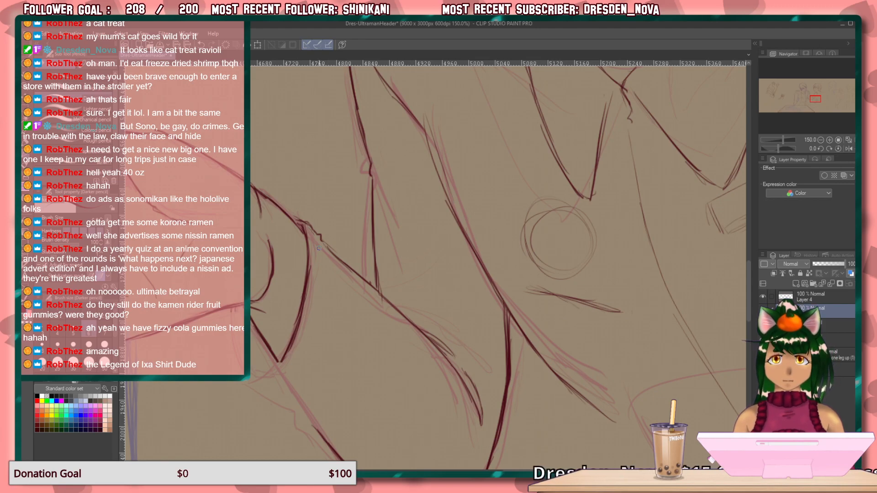
mouse_move(326, 246)
left_mouse_down()
mouse_move(362, 276)
mouse_move(314, 346)
left_mouse_up()
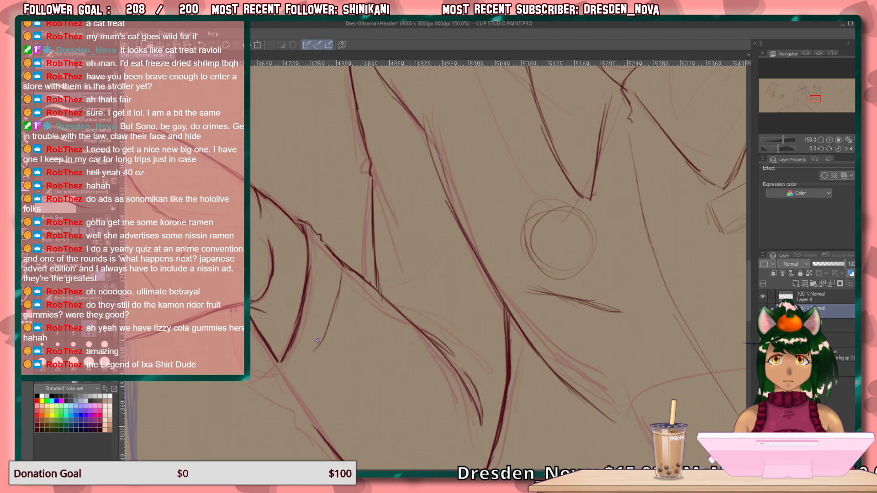
left_click_drag(341, 275, 325, 360)
left_click_drag(338, 317, 297, 389)
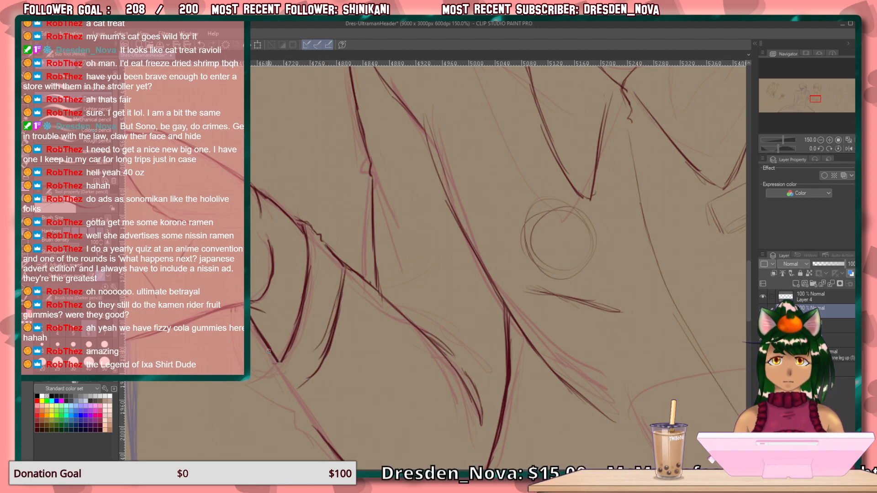
mouse_move(257, 335)
left_mouse_down()
mouse_move(292, 391)
mouse_move(315, 375)
mouse_move(299, 389)
mouse_move(280, 379)
left_mouse_up()
Darken the lower edge of the forearm sleeve and draw short curved fold lines inside it near the cuff band.
left_click_drag(308, 310, 236, 222)
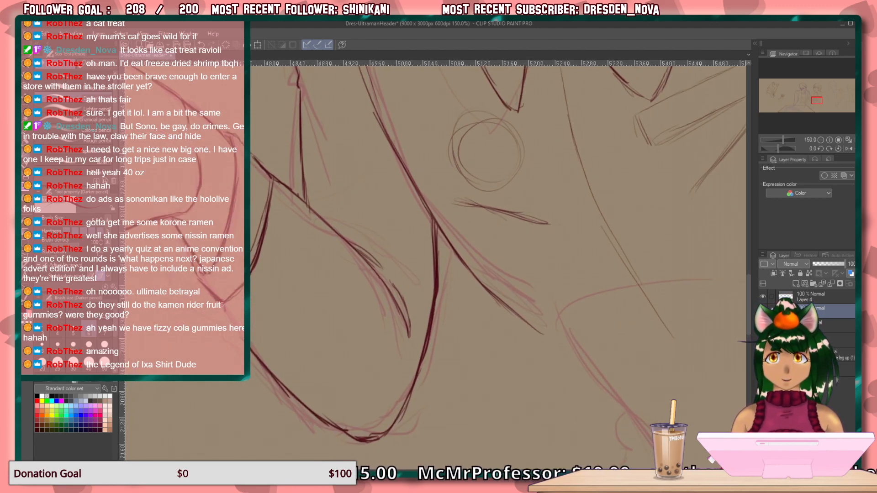
left_click_drag(224, 314, 277, 377)
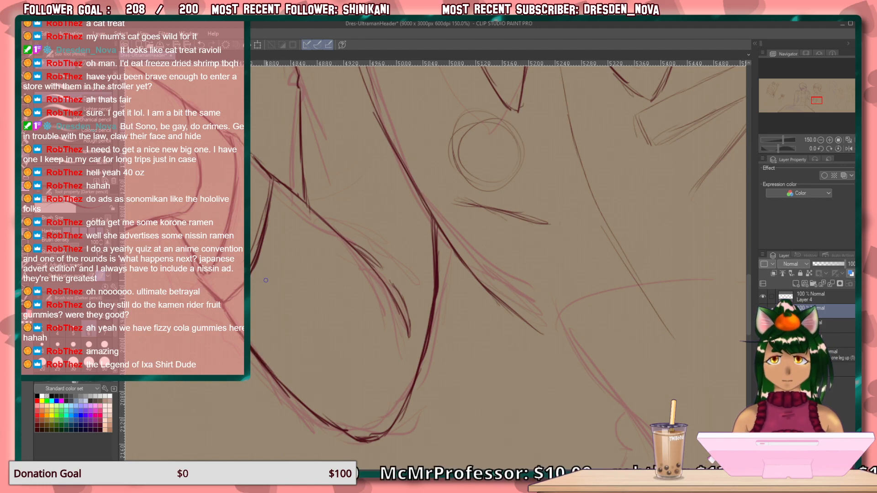
mouse_move(277, 237)
left_mouse_down()
mouse_move(317, 272)
mouse_move(323, 290)
left_mouse_up()
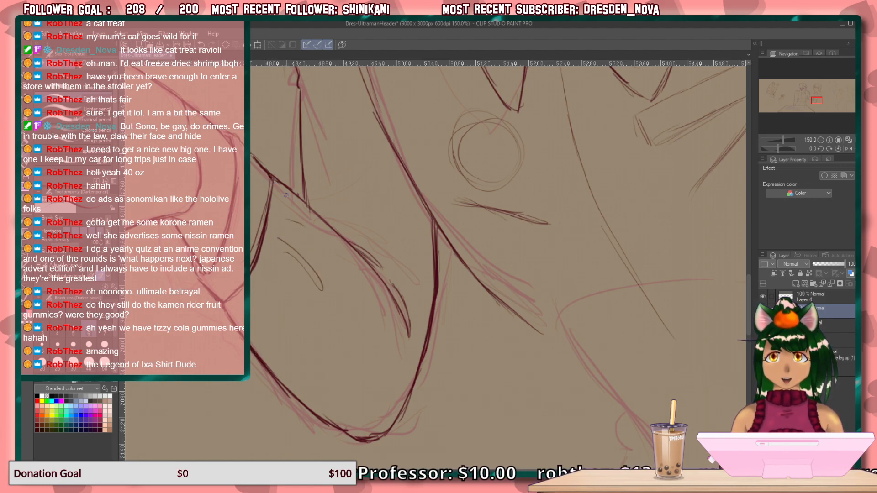
Replace the forearm's upper edge and elbow crease with new strokes, and add a short fold line on the upper sleeve.
left_click_drag(278, 184, 315, 220)
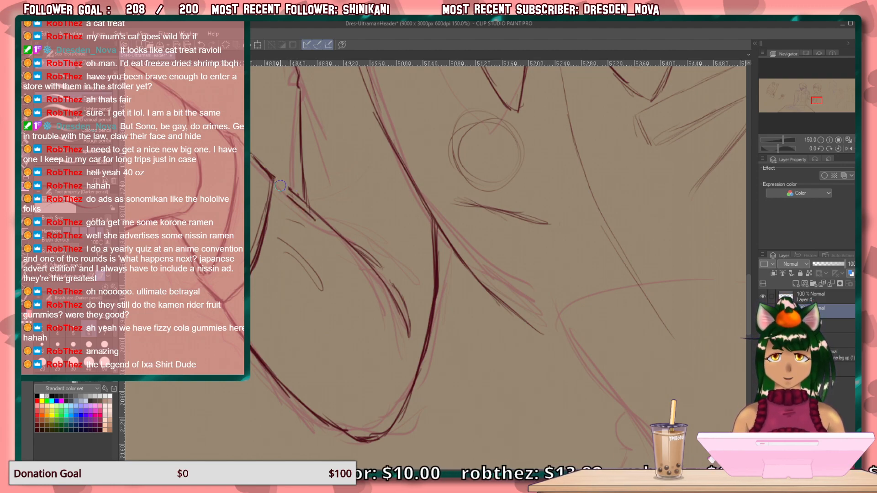
key("ctrl+z")
key("ctrl+z")
key("ctrl+z")
key("ctrl+z")
key("ctrl+z")
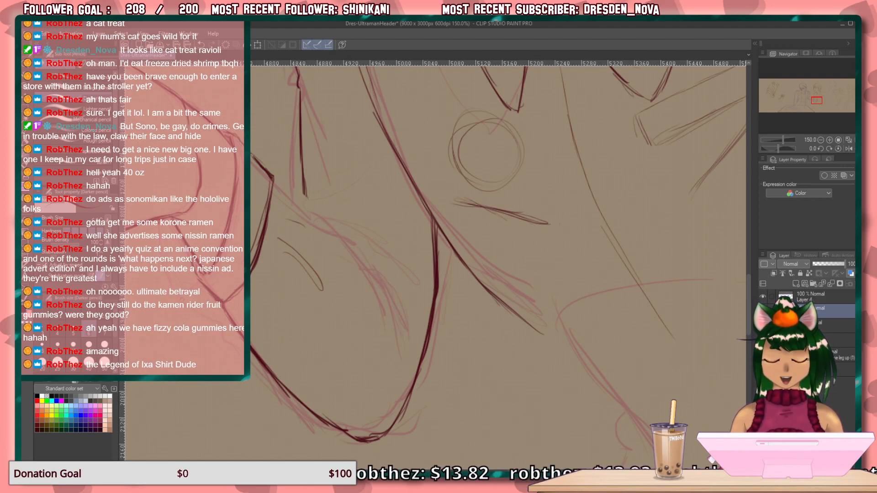
left_click_drag(259, 287, 270, 306)
mouse_move(281, 191)
left_mouse_down()
mouse_move(391, 304)
mouse_move(399, 352)
mouse_move(402, 322)
mouse_move(377, 272)
mouse_move(309, 214)
mouse_move(302, 205)
mouse_move(313, 211)
mouse_move(309, 185)
mouse_move(305, 192)
left_mouse_up()
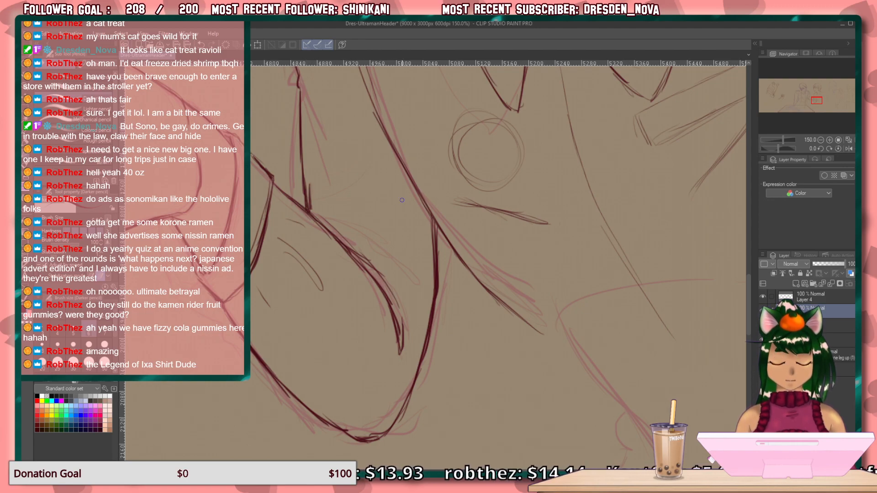
scroll(332, 209, "up", 5)
left_click_drag(326, 175, 301, 195)
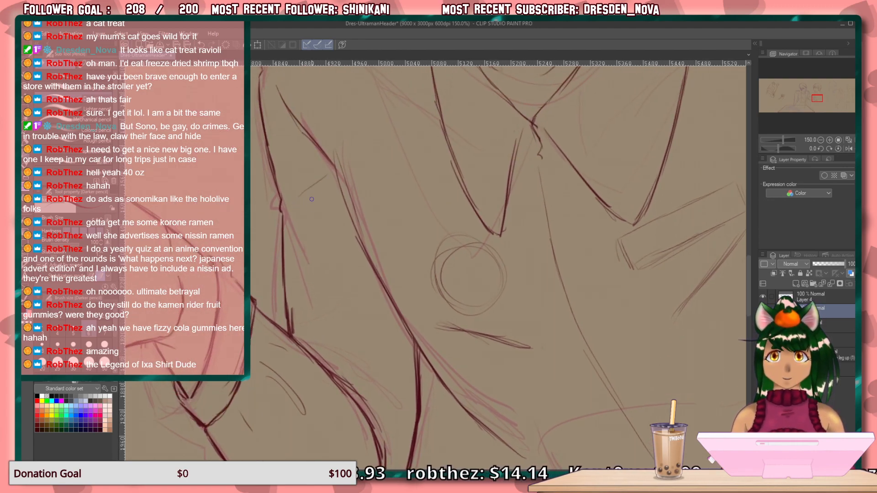
Draw two short curved fold lines on the upper sleeve, one running in from the shoulder edge and one above the underarm.
left_click_drag(398, 282, 196, 118)
mouse_move(320, 233)
left_mouse_down()
mouse_move(323, 306)
mouse_move(290, 392)
mouse_move(158, 287)
left_mouse_up()
left_click_drag(541, 122, 484, 147)
left_click_drag(456, 181, 415, 253)
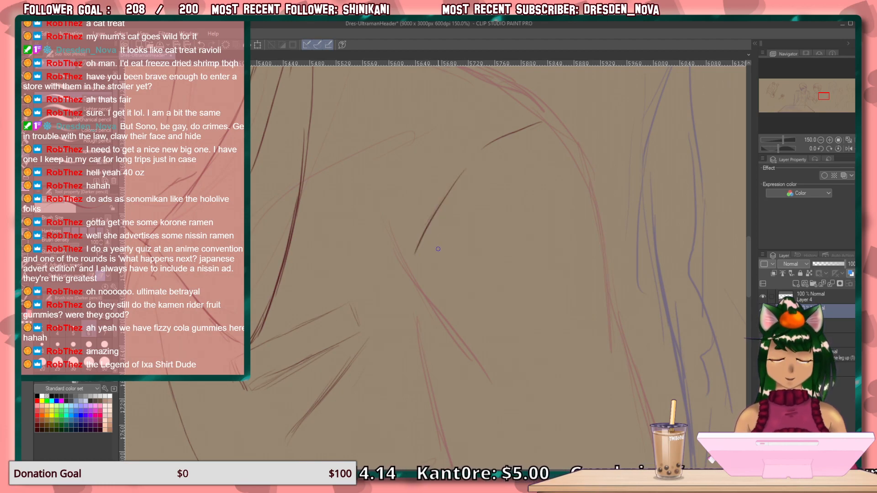
Draw the face's upper lash line as a thick dark arch over the rough eye sketch.
left_click_drag(379, 95, 466, 315)
left_click_drag(280, 121, 628, 340)
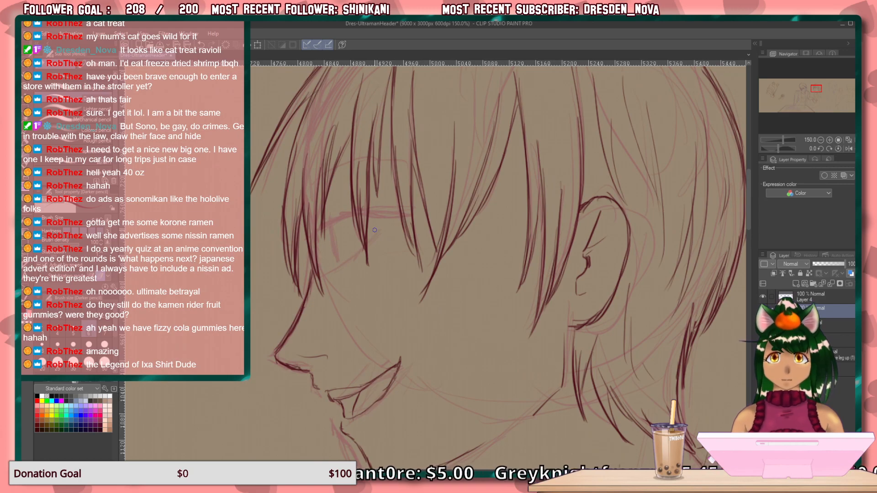
left_click_drag(384, 216, 370, 212)
mouse_move(369, 212)
left_mouse_down()
mouse_move(389, 226)
mouse_move(333, 206)
mouse_move(348, 206)
mouse_move(317, 221)
mouse_move(348, 206)
left_mouse_up()
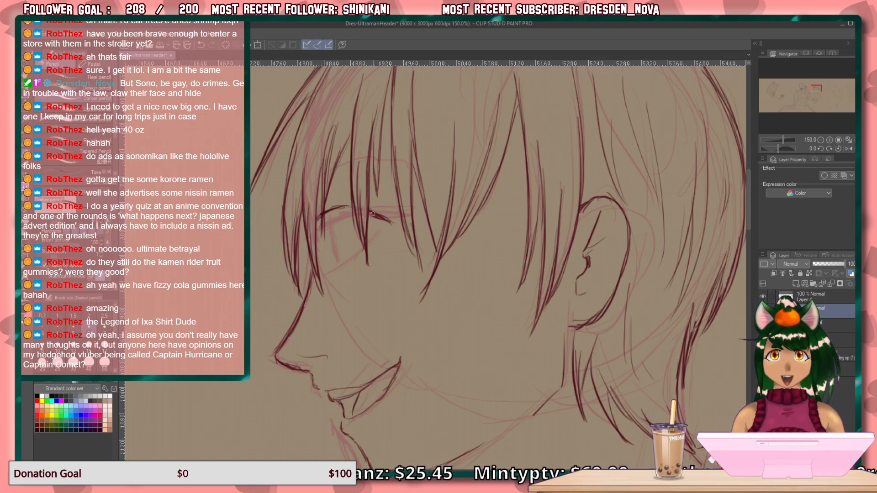
mouse_move(368, 209)
left_mouse_down()
mouse_move(389, 224)
mouse_move(374, 209)
mouse_move(384, 218)
mouse_move(335, 207)
mouse_move(319, 215)
mouse_move(352, 207)
mouse_move(316, 226)
mouse_move(354, 205)
mouse_move(318, 212)
mouse_move(331, 202)
left_mouse_up()
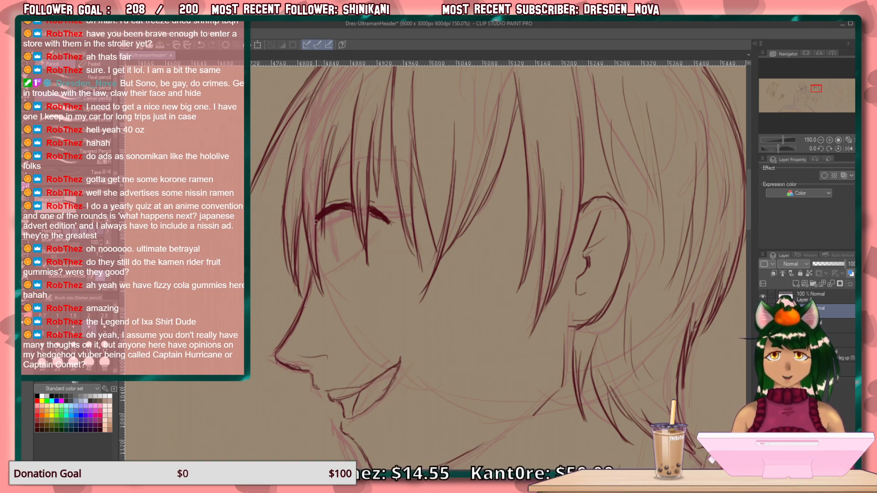
Draw the eye's lower lid and iris outline, and add a thin arched eyebrow above the eye.
mouse_move(384, 228)
left_mouse_down()
mouse_move(360, 257)
mouse_move(328, 272)
left_mouse_up()
left_click_drag(319, 222, 331, 264)
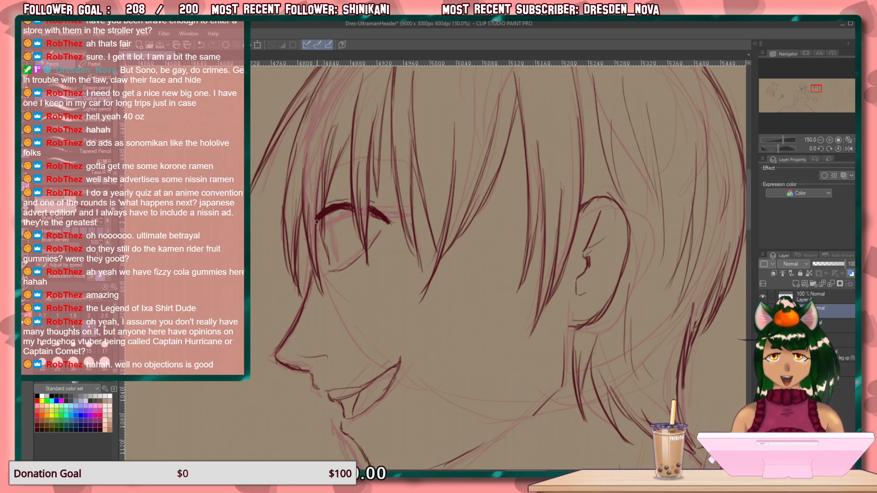
left_click_drag(317, 223, 329, 266)
left_click_drag(351, 233, 352, 249)
key("ctrl+z")
key("ctrl+z")
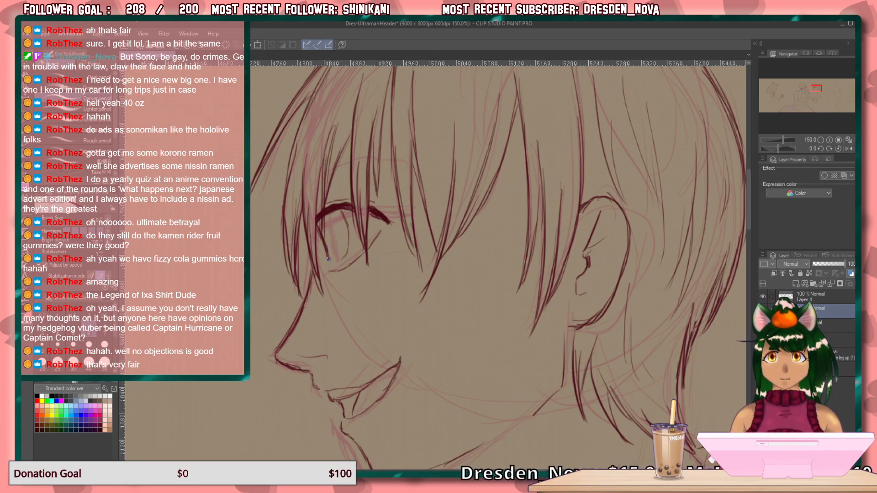
left_click_drag(328, 259, 337, 261)
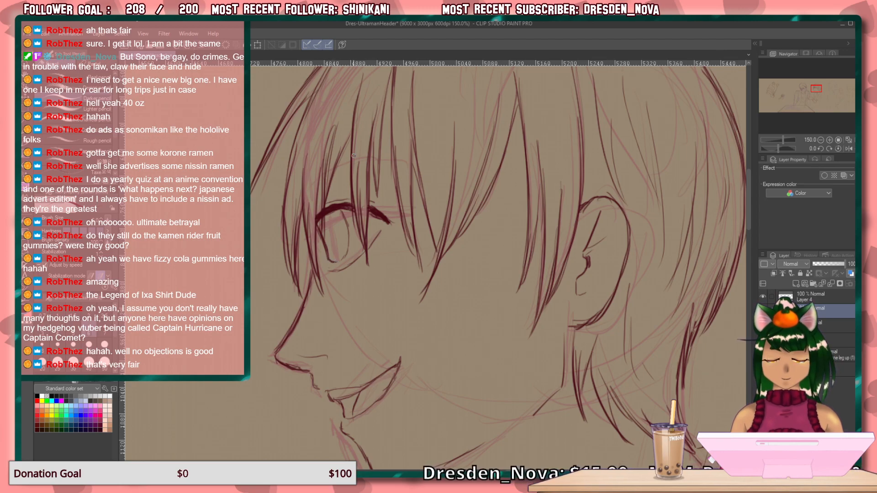
mouse_move(404, 163)
left_mouse_down()
mouse_move(352, 165)
mouse_move(309, 194)
left_mouse_up()
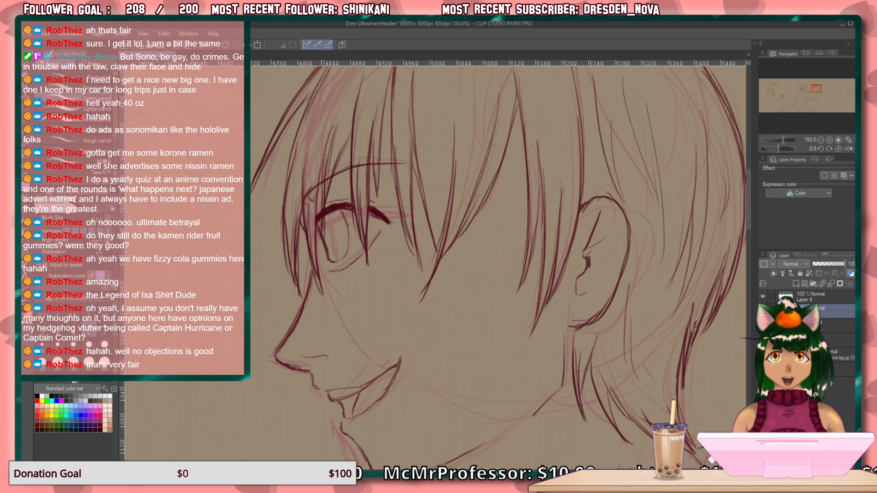
left_click_drag(365, 167, 370, 166)
Draw the underarm crease and continue it as a diagonal line along the inside of the far sleeve.
mouse_move(419, 143)
left_mouse_down()
mouse_move(451, 354)
mouse_move(400, 391)
mouse_move(406, 313)
mouse_move(397, 300)
mouse_move(390, 370)
mouse_move(394, 260)
mouse_move(372, 231)
mouse_move(379, 265)
mouse_move(352, 261)
mouse_move(349, 272)
mouse_move(338, 256)
mouse_move(429, 197)
left_mouse_up()
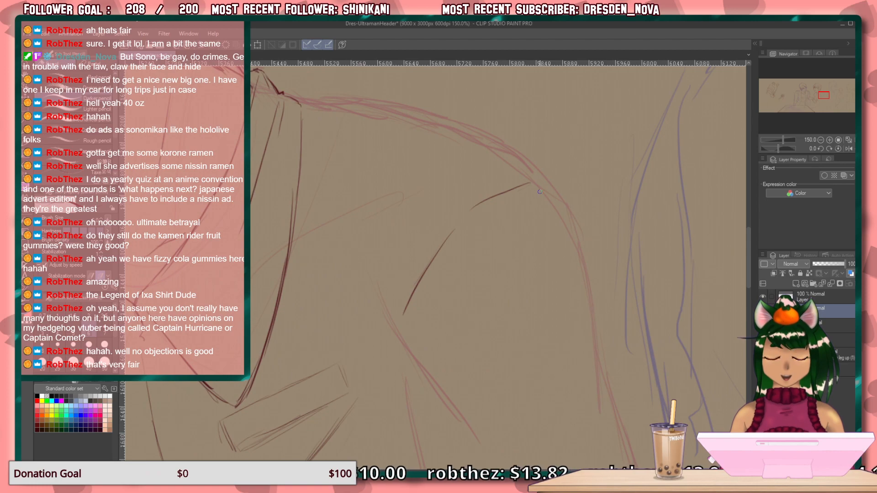
mouse_move(402, 302)
left_mouse_down()
mouse_move(337, 245)
mouse_move(373, 178)
left_mouse_up()
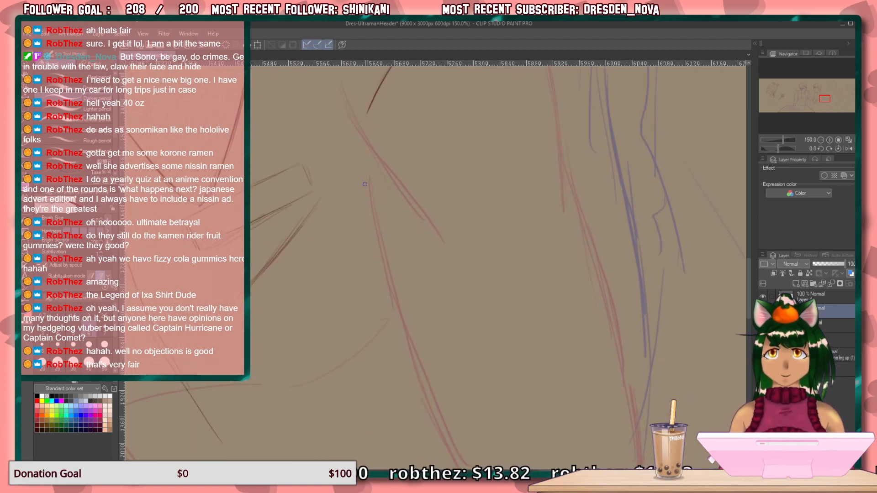
left_click_drag(352, 206, 319, 257)
left_click_drag(301, 172, 322, 240)
left_click_drag(313, 205, 327, 260)
mouse_move(319, 231)
left_mouse_down()
mouse_move(325, 257)
mouse_move(388, 336)
left_mouse_up()
left_click_drag(345, 285, 405, 363)
Draw the outer edge of the far sleeve, curving from the shoulder down the upper arm.
left_click_drag(536, 273, 513, 357)
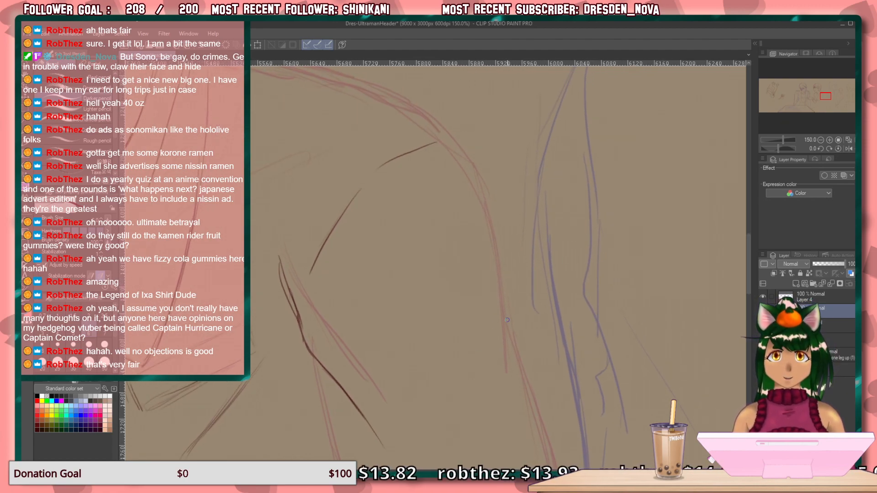
left_click_drag(486, 229, 509, 326)
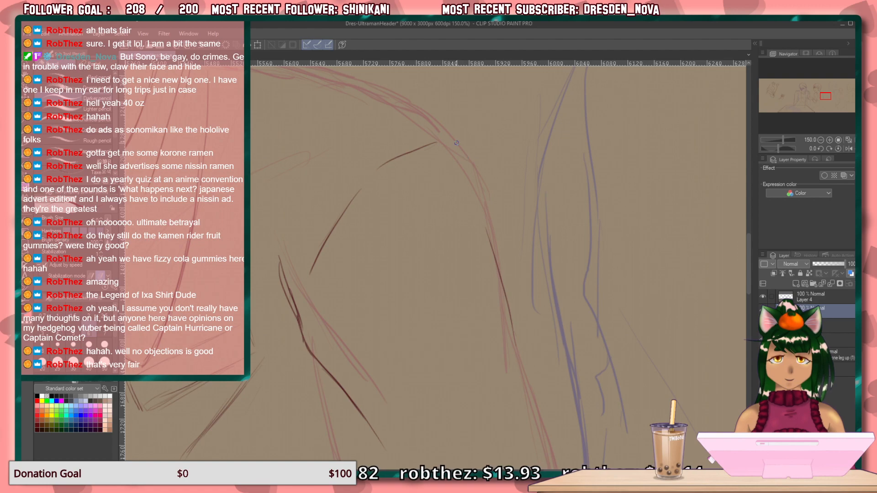
mouse_move(452, 141)
left_mouse_down()
mouse_move(465, 148)
mouse_move(502, 267)
left_mouse_up()
left_click_drag(483, 185, 507, 299)
left_click_drag(503, 257, 513, 347)
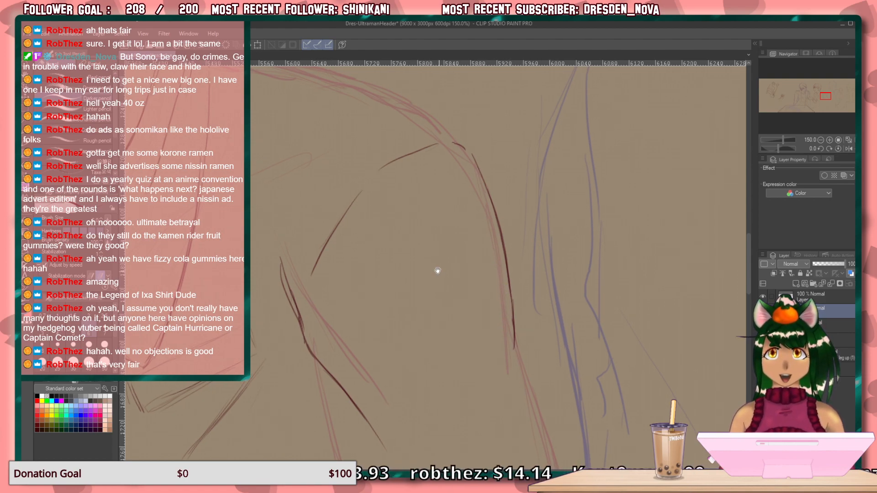
Draw a slanted epaulette along the far shoulder with a small oval button at its rounded collar end.
left_click_drag(435, 270, 486, 382)
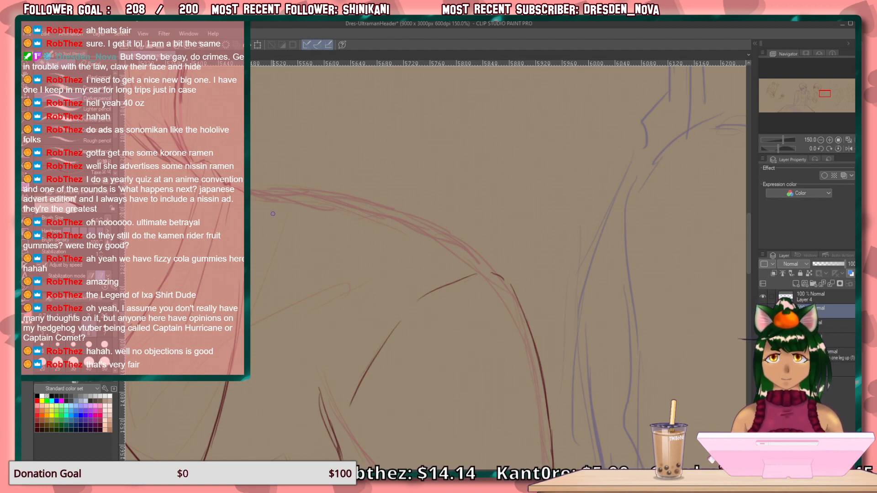
mouse_move(288, 211)
left_mouse_down()
mouse_move(271, 232)
mouse_move(394, 256)
mouse_move(417, 276)
left_mouse_up()
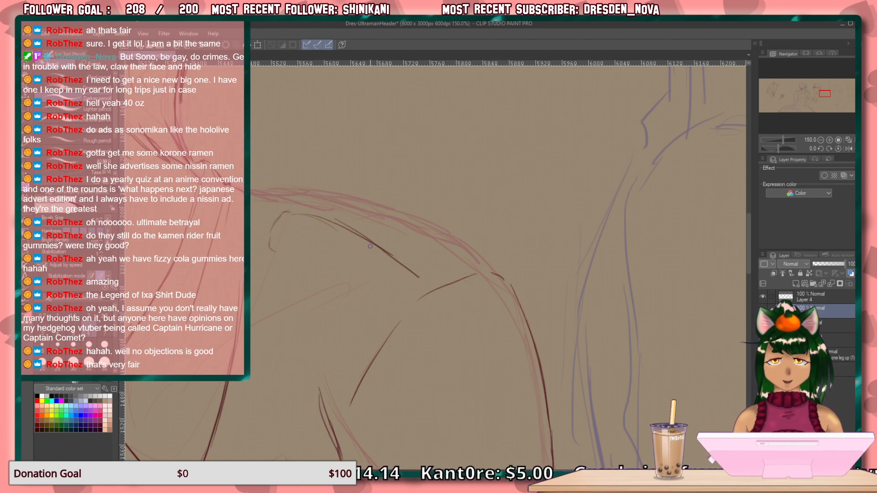
key("ctrl+z")
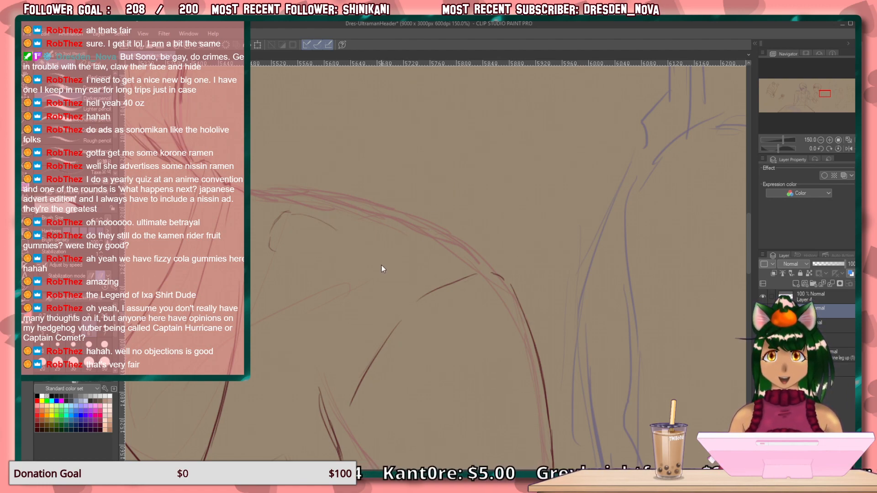
mouse_move(302, 261)
left_mouse_down()
mouse_move(380, 306)
mouse_move(410, 279)
mouse_move(400, 260)
mouse_move(317, 215)
mouse_move(358, 235)
mouse_move(291, 211)
mouse_move(321, 219)
mouse_move(304, 214)
mouse_move(317, 220)
mouse_move(277, 248)
mouse_move(304, 261)
left_mouse_up()
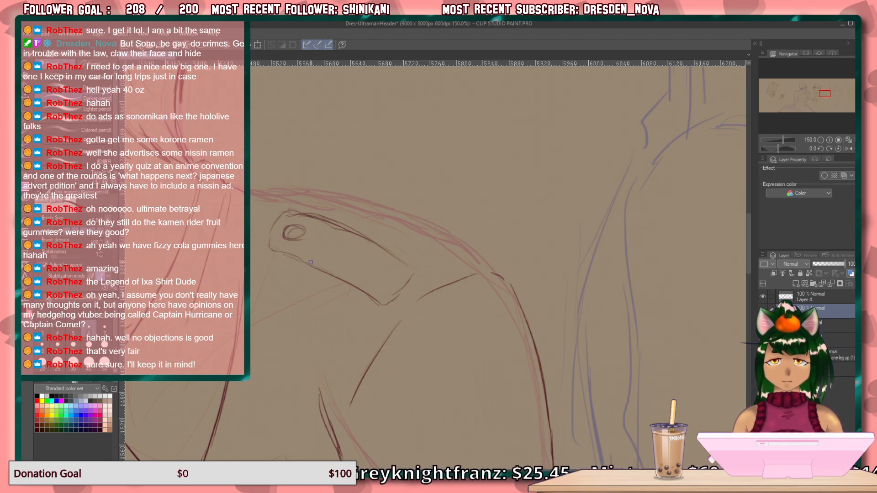
Draw the far shoulder's top contour out from the collar, and add a small buttoned strap end on the opposite shoulder.
key("space")
left_click_drag(307, 358, 243, 336)
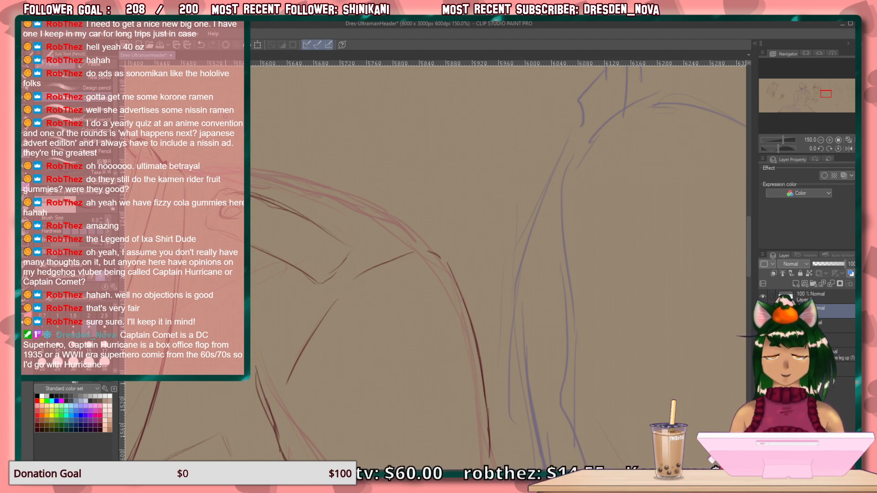
left_click_drag(347, 297, 434, 397)
mouse_move(423, 320)
left_mouse_down()
mouse_move(537, 308)
mouse_move(462, 296)
mouse_move(407, 305)
mouse_move(329, 333)
mouse_move(303, 360)
left_mouse_up()
mouse_move(319, 368)
left_mouse_down()
mouse_move(306, 377)
mouse_move(337, 359)
mouse_move(473, 333)
mouse_move(402, 375)
left_mouse_up()
key("^")
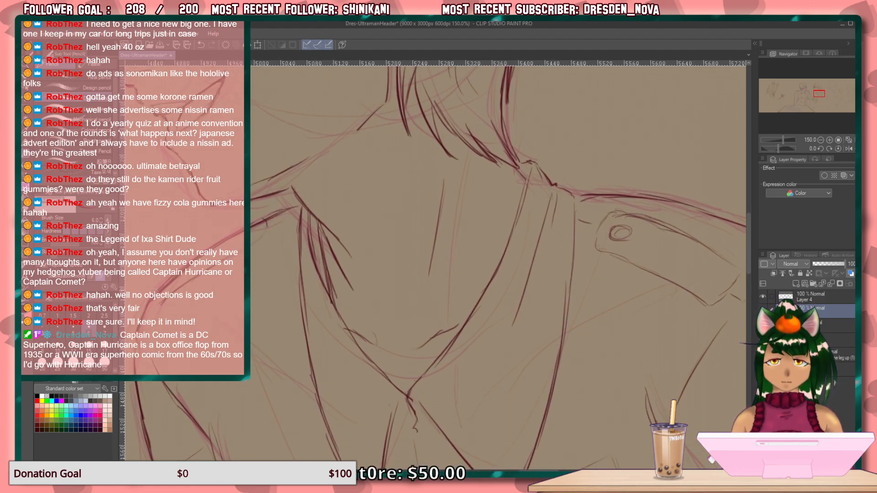
left_click_drag(239, 249, 267, 236)
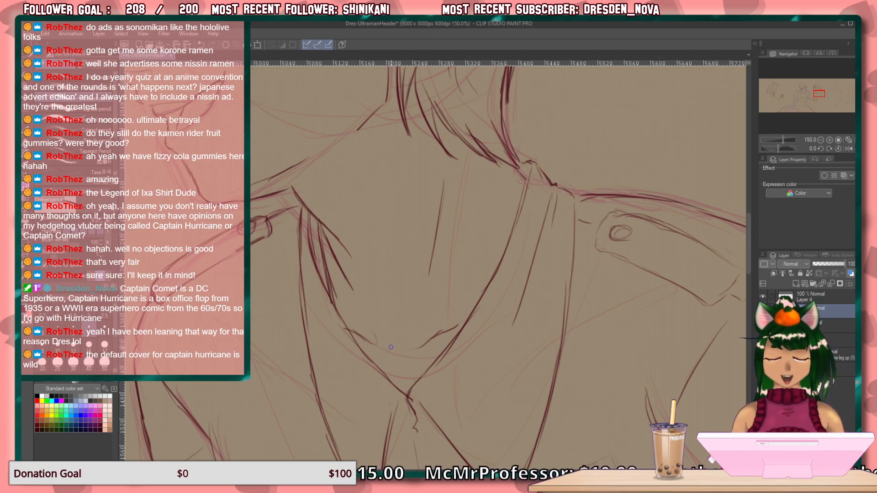
Draw the torso's front edge down into the waist and sweep curved waistband lines across the figure.
left_click_drag(370, 335, 305, 413)
left_click_drag(307, 362, 337, 446)
left_click_drag(290, 315, 348, 411)
left_click_drag(274, 217, 304, 206)
left_click_drag(386, 456, 343, 255)
mouse_move(385, 404)
left_mouse_down()
mouse_move(350, 253)
mouse_move(411, 221)
mouse_move(392, 255)
mouse_move(404, 224)
left_mouse_up()
mouse_move(384, 375)
left_mouse_down()
mouse_move(276, 431)
mouse_move(257, 227)
left_mouse_up()
mouse_move(382, 393)
left_mouse_down()
mouse_move(297, 230)
mouse_move(317, 306)
mouse_move(334, 306)
left_mouse_up()
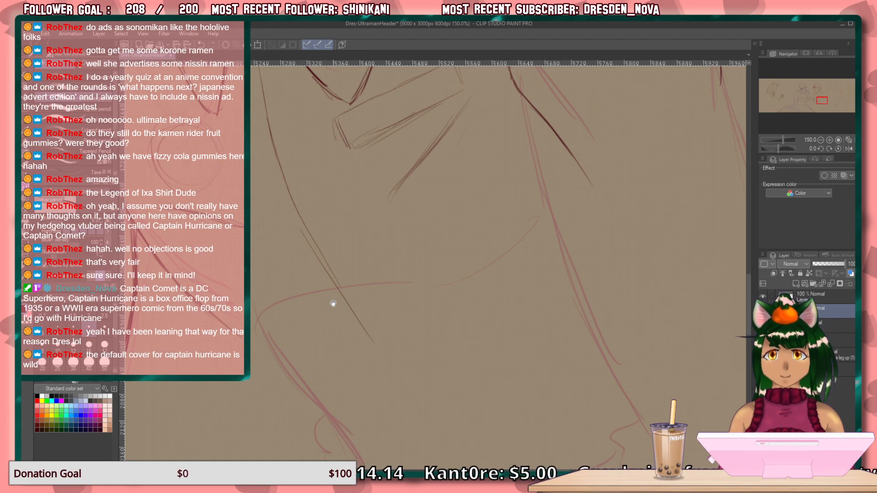
left_click_drag(333, 304, 361, 121)
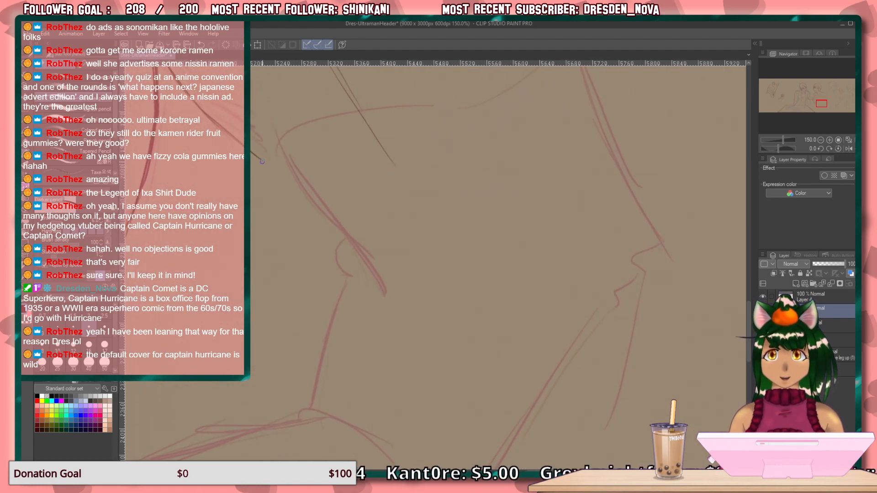
mouse_move(264, 162)
left_mouse_down()
mouse_move(276, 160)
mouse_move(347, 256)
mouse_move(375, 276)
mouse_move(441, 272)
left_mouse_up()
left_click_drag(366, 264, 579, 169)
left_click_drag(470, 275, 622, 223)
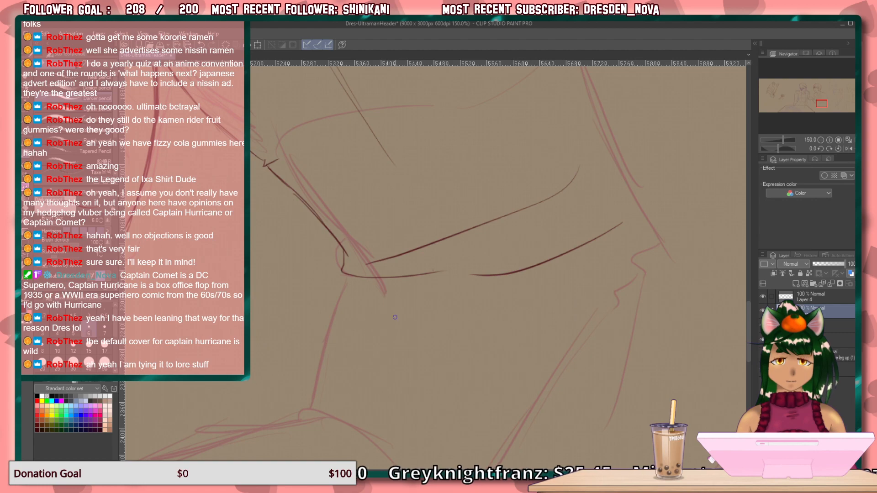
Draw the front hip contour down from the waistband and a curved fold line across the body just below it.
left_click_drag(349, 278, 312, 396)
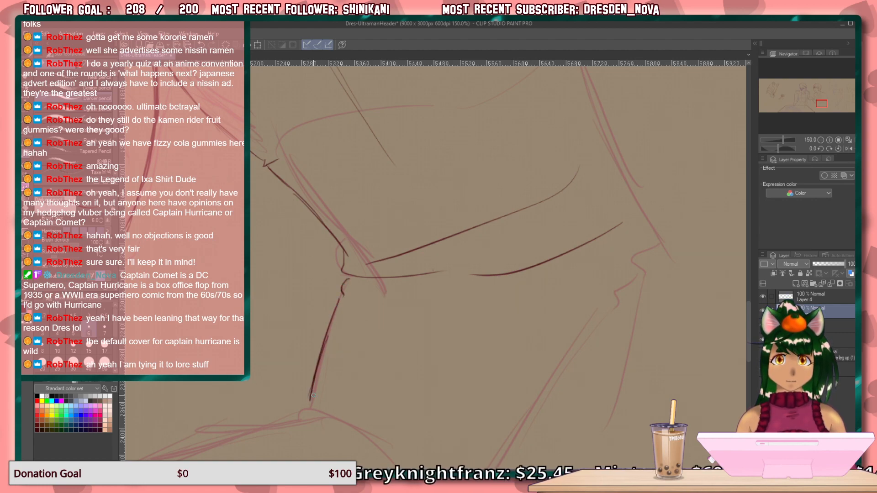
left_click_drag(382, 289, 491, 315)
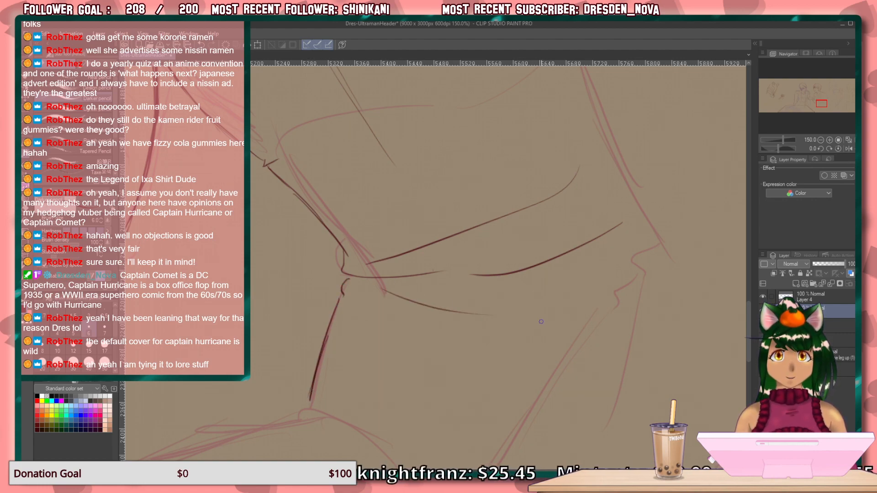
Draw the shirt's front opening as slanted and wavy lines over the waistband, and add a small curve at the hip contour's lower end.
left_click_drag(442, 91, 397, 189)
left_click_drag(447, 206, 395, 271)
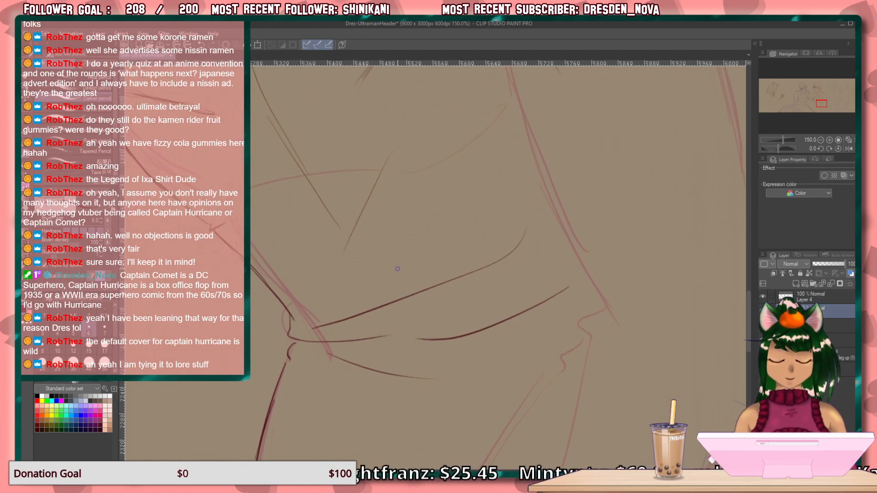
left_click_drag(351, 247, 316, 293)
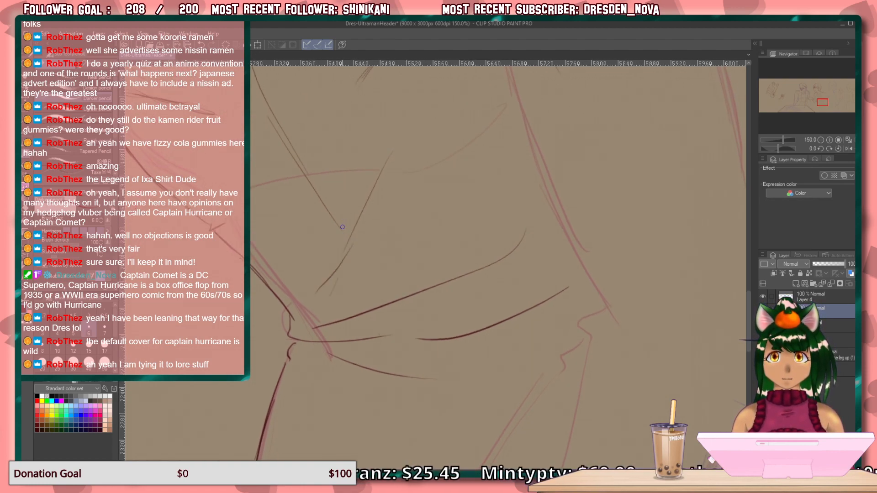
mouse_move(342, 231)
left_mouse_down()
mouse_move(384, 349)
mouse_move(383, 378)
mouse_move(410, 339)
mouse_move(435, 240)
mouse_move(491, 185)
left_mouse_up()
left_click_drag(359, 262, 355, 277)
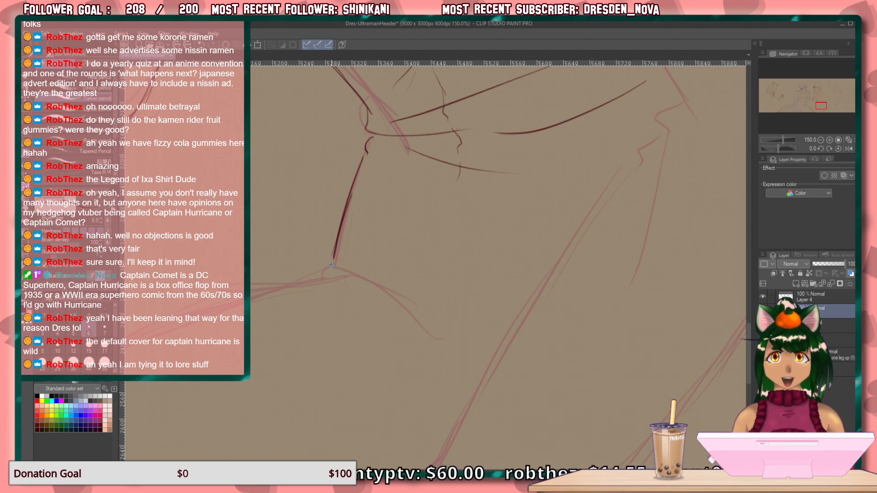
left_click_drag(334, 262, 332, 274)
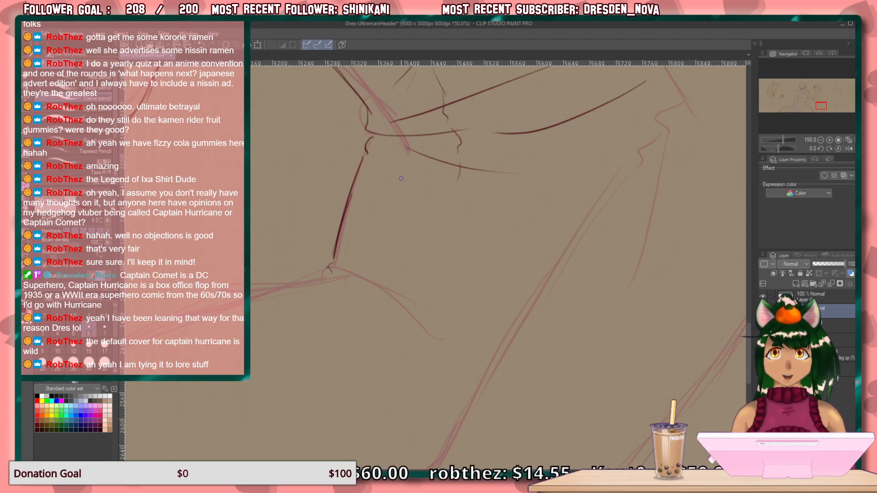
Try long strokes for the upper sleeve's inner contour, from the armpit folds down to the elbow crease.
mouse_move(418, 261)
left_mouse_down()
mouse_move(378, 337)
mouse_move(373, 459)
left_mouse_up()
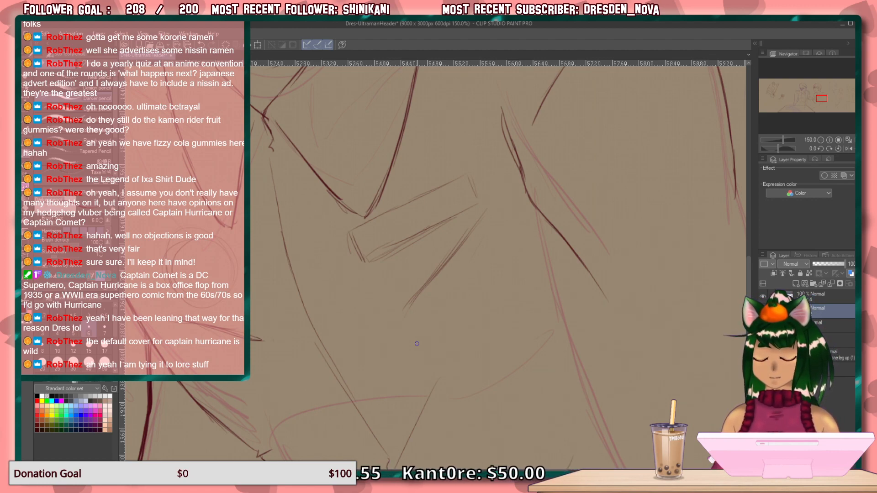
left_click_drag(409, 380, 155, 238)
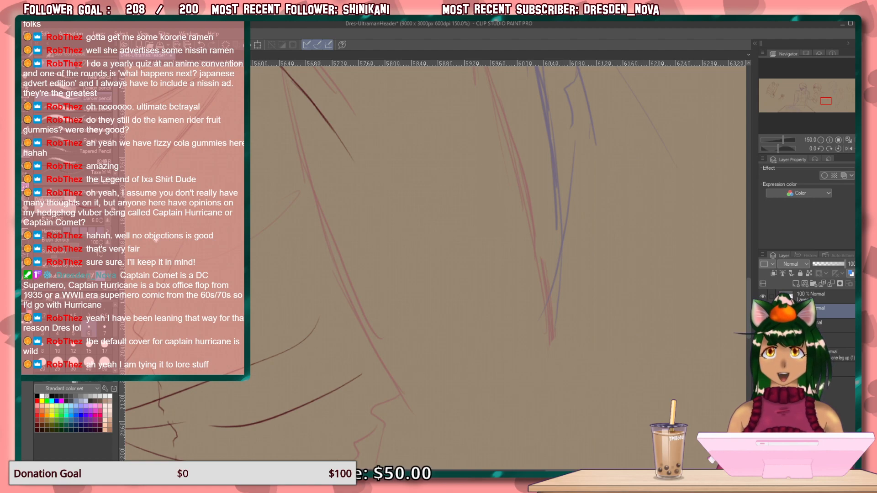
left_click_drag(337, 295, 344, 393)
left_click_drag(298, 274, 257, 191)
scroll(293, 215, "down", 2)
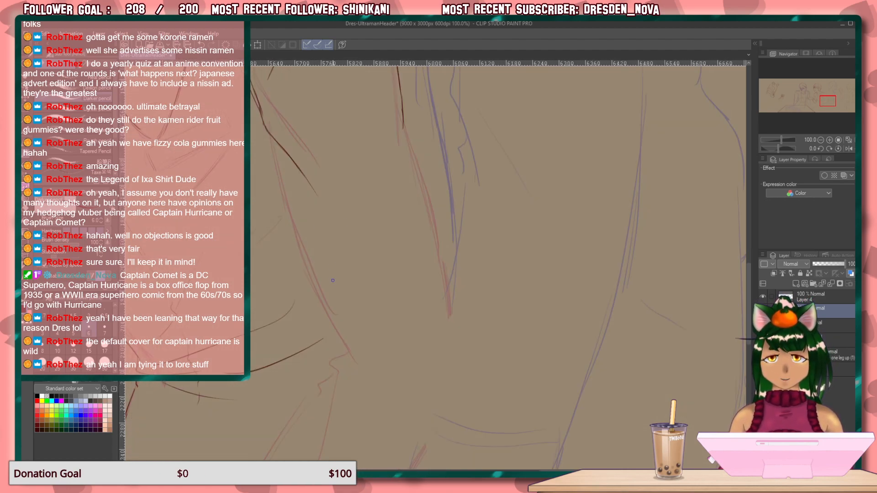
left_click_drag(270, 141, 337, 330)
mouse_move(313, 262)
left_mouse_down()
mouse_move(362, 369)
mouse_move(380, 379)
mouse_move(361, 361)
mouse_move(408, 417)
mouse_move(370, 389)
mouse_move(344, 335)
mouse_move(373, 371)
left_mouse_up()
mouse_move(348, 343)
left_mouse_down()
mouse_move(384, 385)
mouse_move(339, 330)
left_mouse_up()
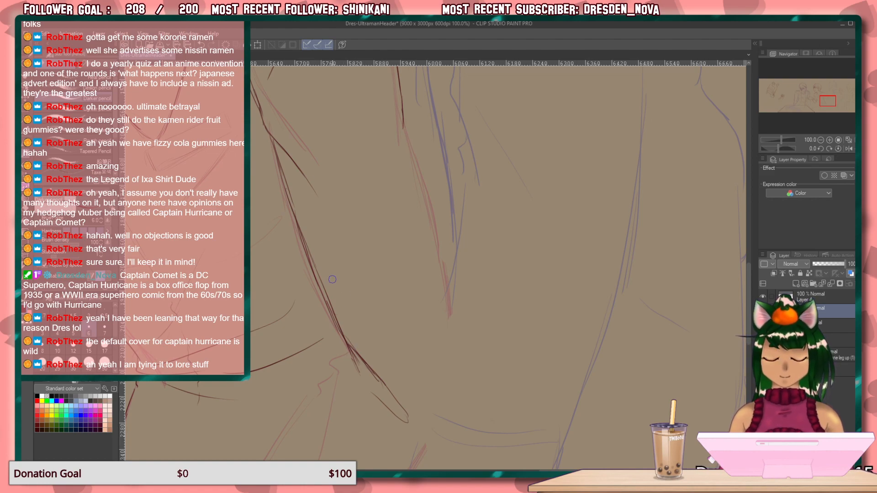
mouse_move(289, 198)
left_mouse_down()
mouse_move(332, 329)
mouse_move(348, 342)
mouse_move(364, 388)
mouse_move(389, 427)
mouse_move(370, 351)
mouse_move(409, 417)
left_mouse_up()
Rotate the canvas and draw the upper sleeve's inner contour as overlapping curved strokes between the elbow and the armpit folds.
key("minus")
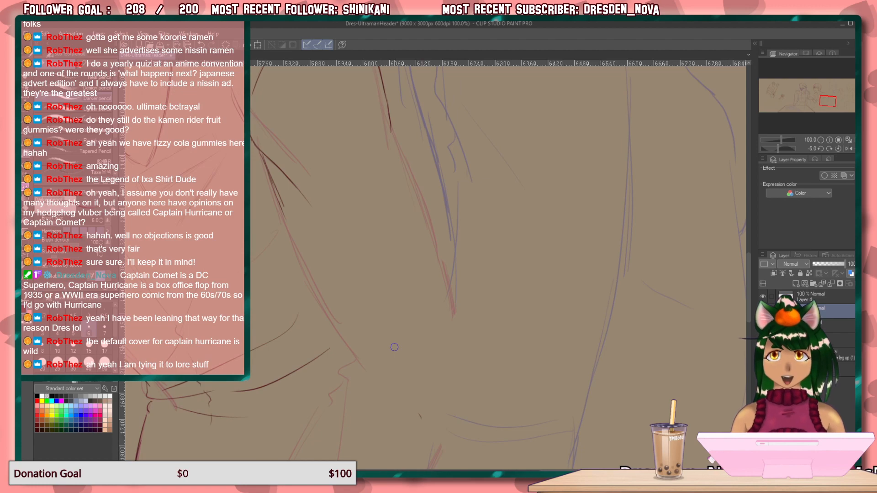
scroll(395, 347, "up", 2)
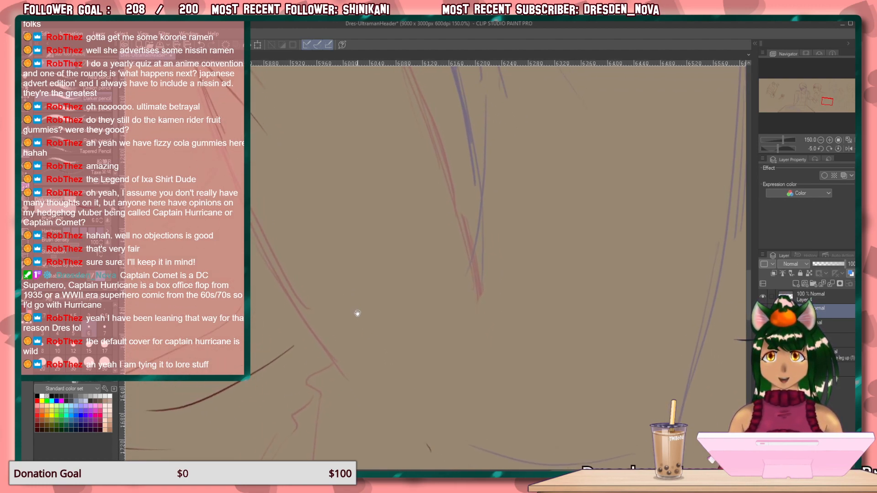
key("minus")
key("minus")
key("minus")
key("minus")
key("minus")
key("minus")
key("minus")
key("minus")
key("minus")
key("minus")
key("minus")
key("minus")
key("minus")
key("minus")
key("minus")
key("minus")
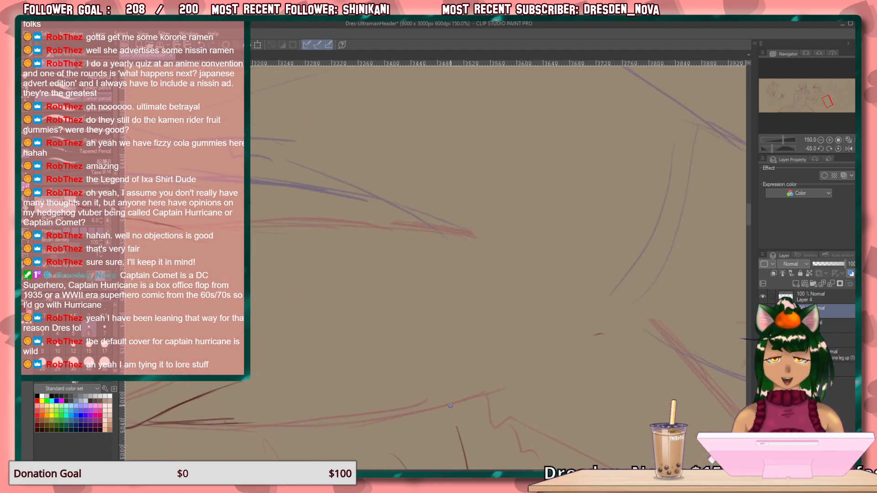
mouse_move(460, 409)
left_mouse_down()
mouse_move(519, 298)
mouse_move(611, 217)
left_mouse_up()
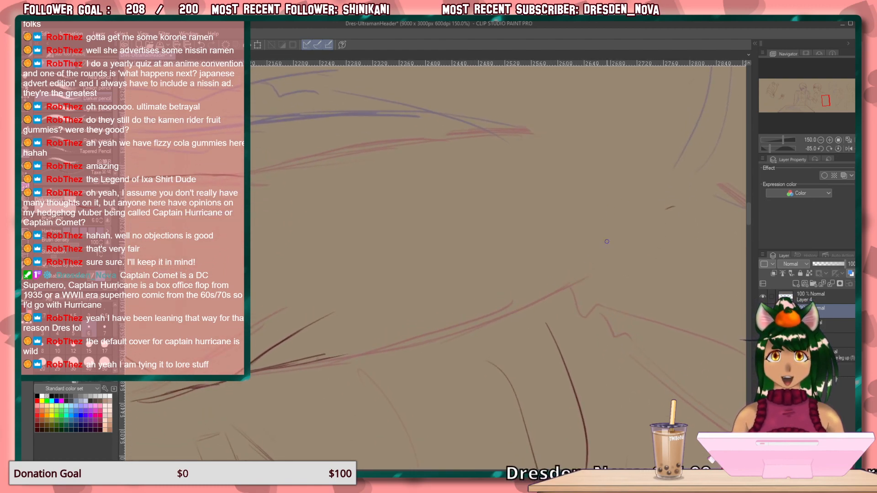
left_click_drag(592, 265, 643, 209)
mouse_move(620, 235)
left_mouse_down()
mouse_move(537, 302)
mouse_move(471, 335)
left_mouse_up()
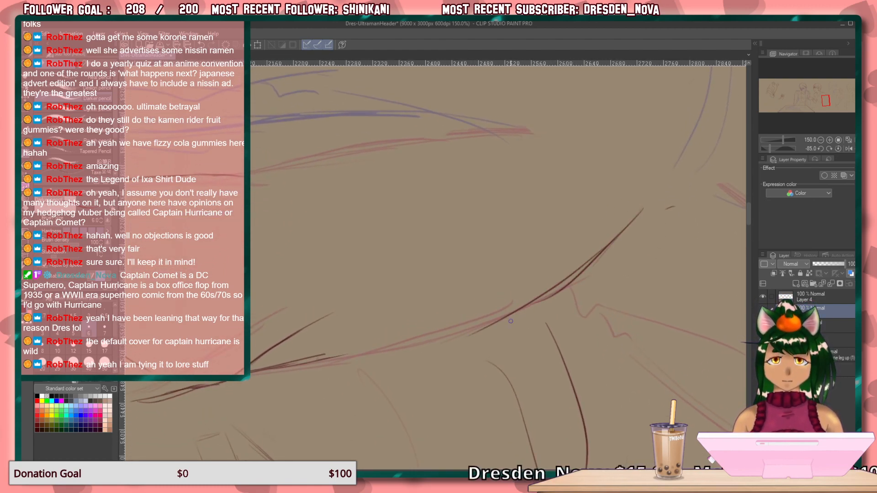
mouse_move(519, 307)
left_mouse_down()
mouse_move(406, 345)
mouse_move(290, 366)
left_mouse_up()
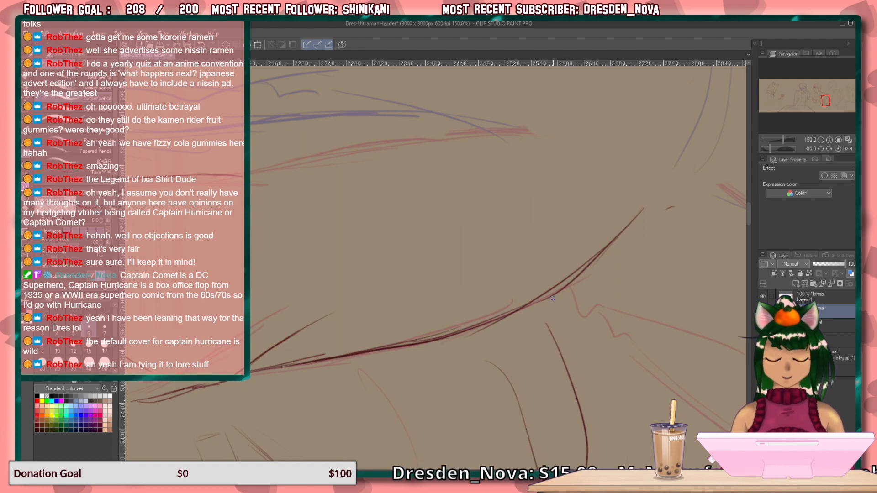
Erase the elbow half of the sleeve's inner contour and redraw it as a longer sweeping curve with a small hook at its end.
key("e")
mouse_move(433, 338)
left_mouse_down()
mouse_move(523, 302)
mouse_move(599, 249)
left_mouse_up()
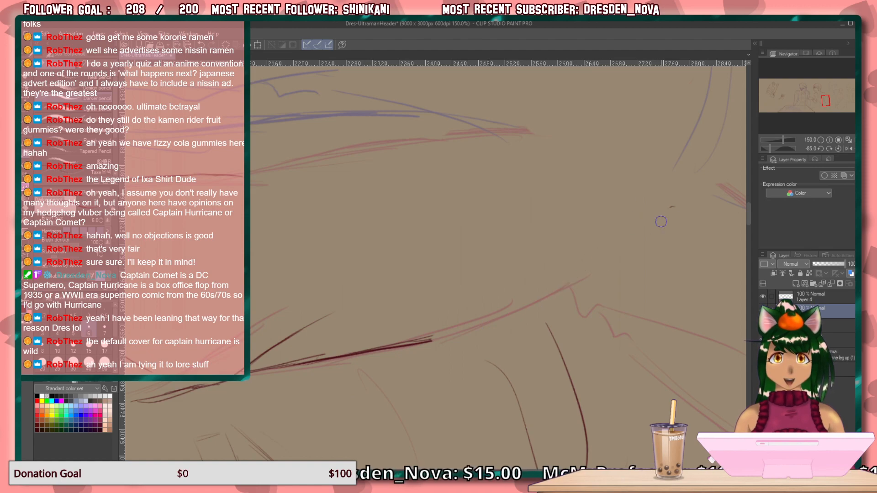
key("p")
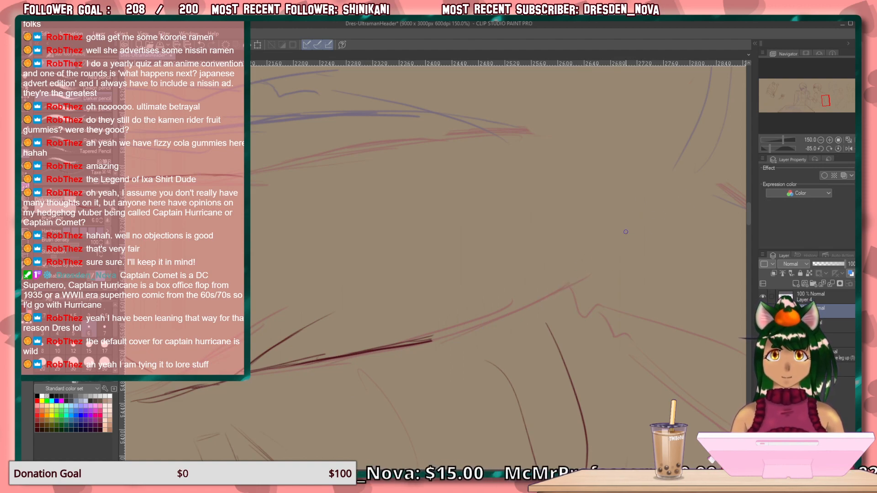
mouse_move(625, 254)
left_mouse_down()
mouse_move(675, 198)
mouse_move(673, 184)
mouse_move(636, 236)
mouse_move(607, 257)
left_mouse_up()
mouse_move(651, 217)
left_mouse_down()
mouse_move(587, 278)
mouse_move(537, 305)
left_mouse_up()
left_click_drag(590, 274, 492, 325)
left_click_drag(572, 288, 476, 334)
left_click_drag(569, 290, 439, 348)
left_click_drag(533, 308, 404, 351)
left_click_drag(500, 323, 376, 351)
mouse_move(470, 332)
left_mouse_down()
mouse_move(329, 351)
mouse_move(425, 339)
mouse_move(404, 341)
left_mouse_up()
Erase the middle of the inner sleeve contour, redraw it to join the armpit end, and thicken the stretch near the elbow crease.
key("e")
left_click_drag(491, 333, 351, 355)
key("p")
left_click_drag(487, 328, 419, 350)
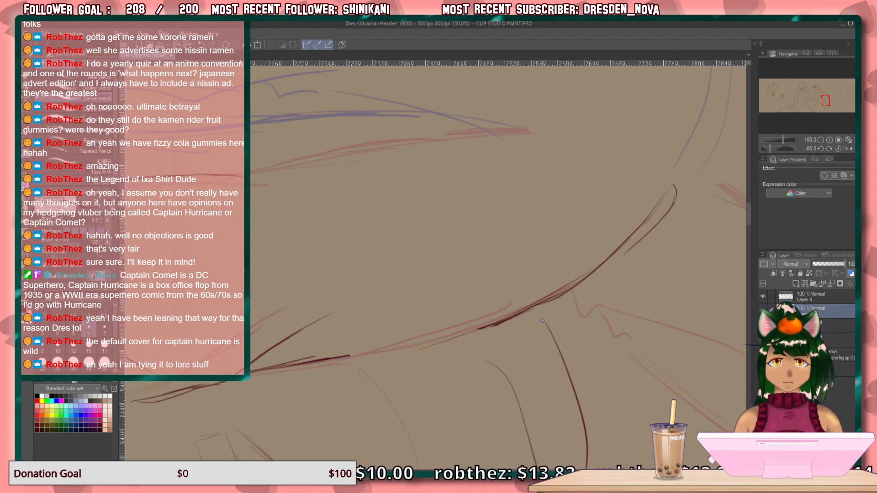
left_click_drag(499, 324, 375, 355)
left_click_drag(460, 339, 303, 364)
left_click_drag(519, 373, 427, 412)
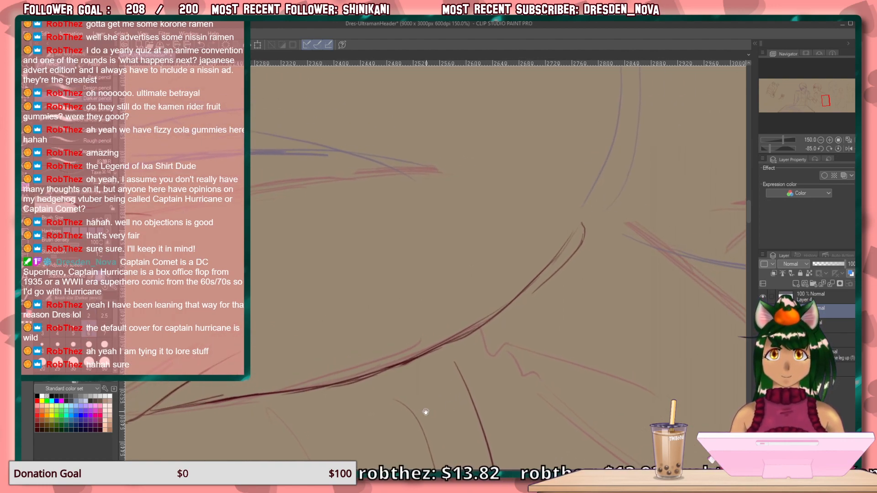
mouse_move(525, 298)
left_mouse_down()
mouse_move(455, 347)
mouse_move(437, 347)
left_mouse_up()
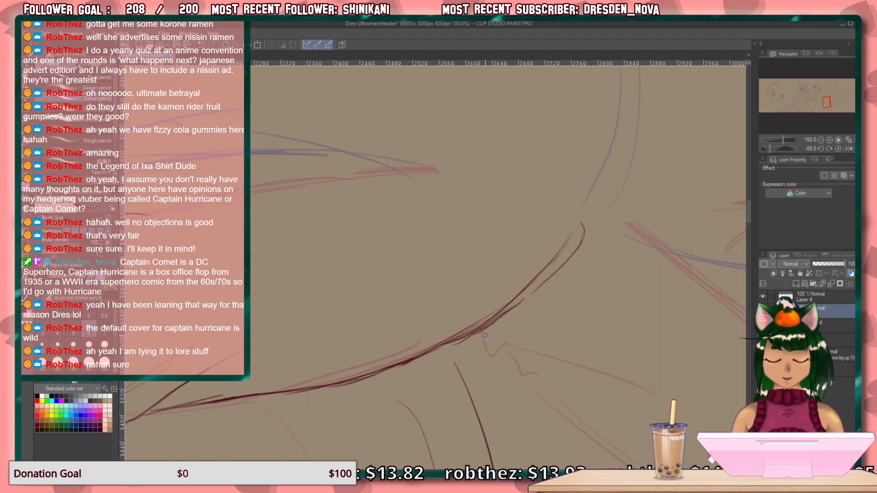
Reset the canvas rotation and draw the upper sleeve's outer contour down to the elbow with long, overlapping strokes.
key("ctrl+@")
left_click_drag(388, 294, 320, 139)
left_click_drag(389, 155, 391, 321)
mouse_move(386, 105)
left_mouse_down()
mouse_move(376, 233)
mouse_move(358, 259)
mouse_move(363, 306)
left_mouse_up()
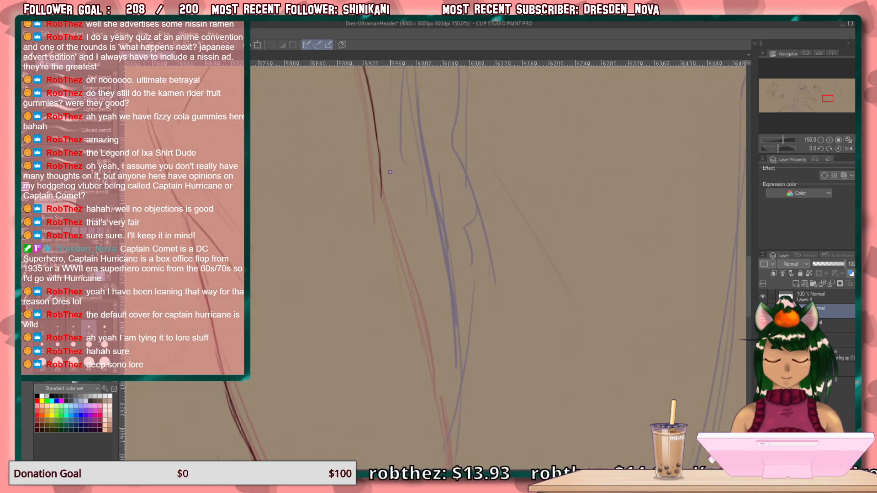
left_click_drag(383, 170, 429, 328)
left_click_drag(409, 244, 451, 416)
left_click_drag(429, 327, 454, 473)
left_click_drag(456, 382, 452, 196)
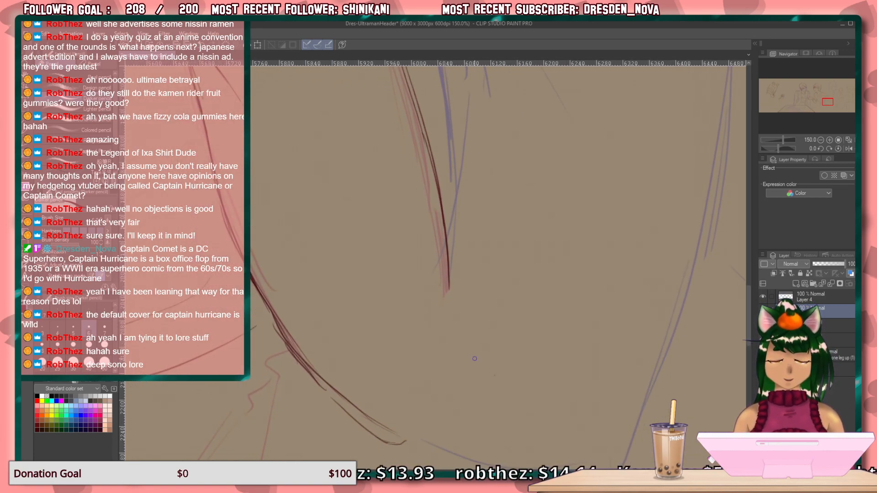
left_click_drag(447, 238, 463, 395)
left_click_drag(454, 251, 471, 433)
left_click_drag(451, 309, 468, 443)
Draw a long curved fold down from the inner elbow crease and a shorter slanted fold beside it.
left_click_drag(422, 388, 481, 209)
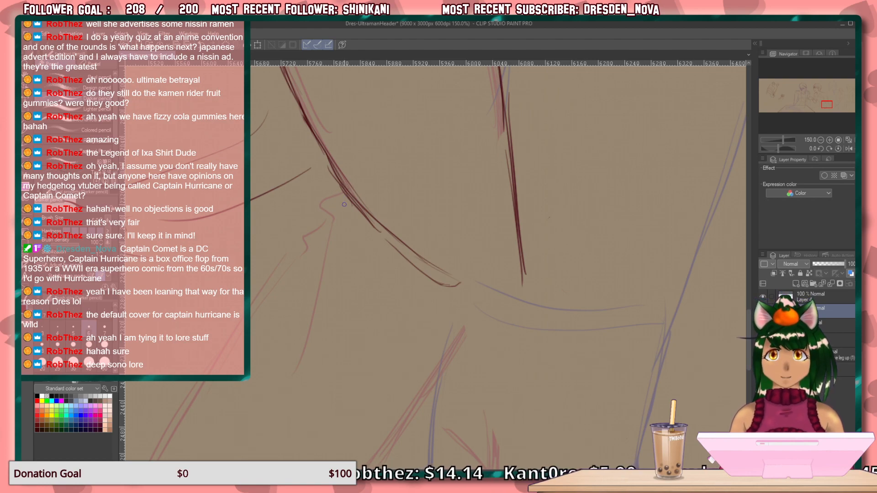
left_click_drag(338, 192, 311, 418)
mouse_move(347, 271)
left_mouse_down()
mouse_move(327, 370)
mouse_move(399, 161)
mouse_move(413, 251)
mouse_move(421, 107)
mouse_move(480, 232)
left_mouse_up()
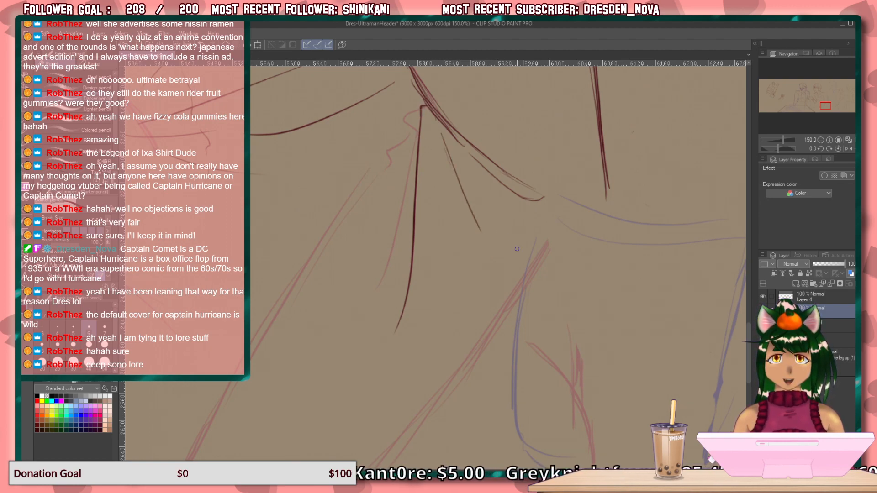
Draw the sleeve cuff's upper edge as a doubled curve across the forearm, and try a jagged line for the cuff's outer side.
left_click_drag(463, 275, 537, 76)
left_click_drag(435, 265, 492, 229)
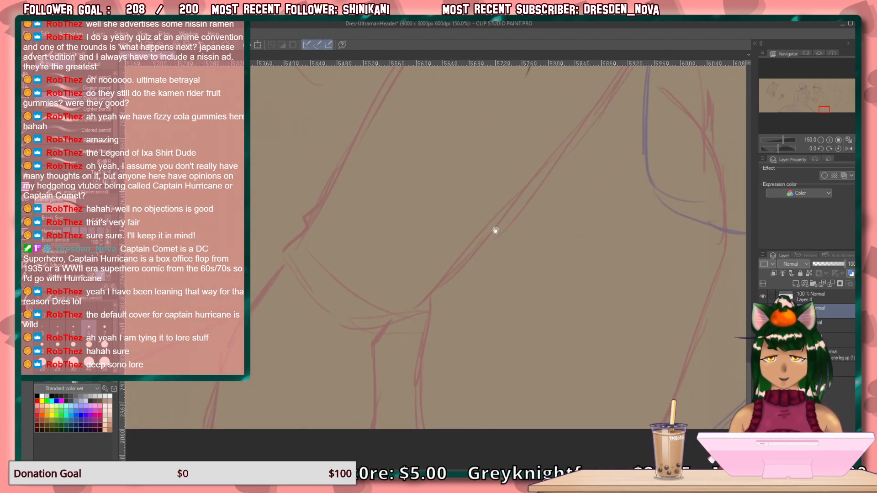
left_click_drag(374, 232, 416, 226)
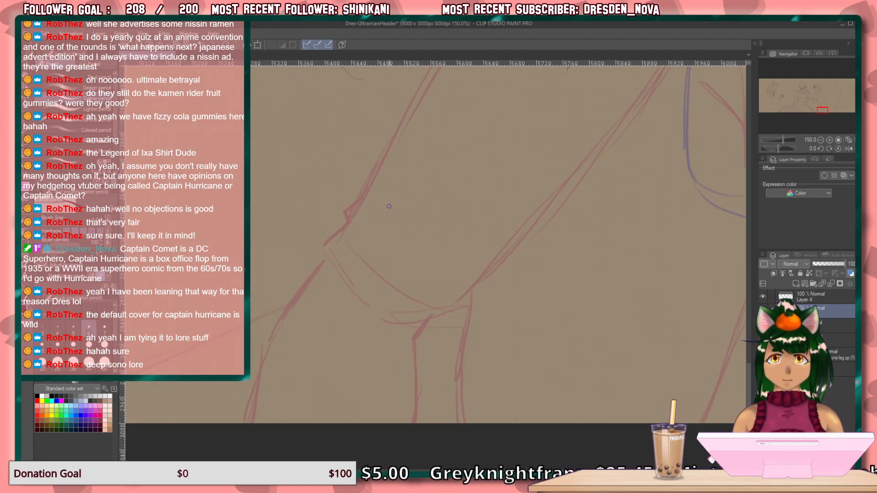
mouse_move(369, 187)
left_mouse_down()
mouse_move(407, 240)
mouse_move(392, 220)
mouse_move(463, 286)
mouse_move(393, 222)
left_mouse_up()
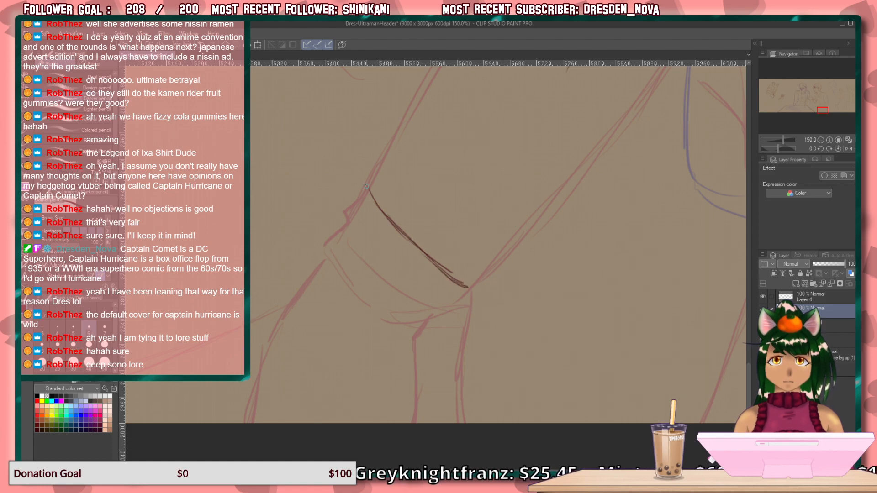
left_click_drag(369, 187, 323, 250)
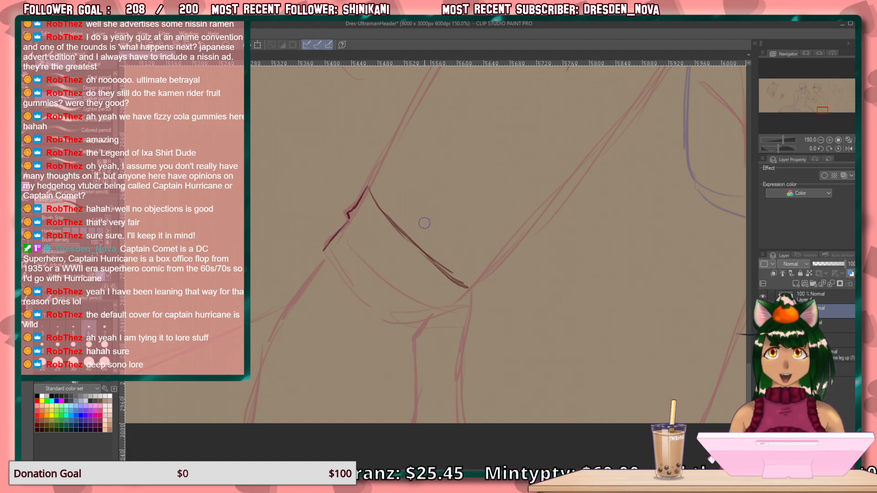
left_click_drag(368, 188, 327, 236)
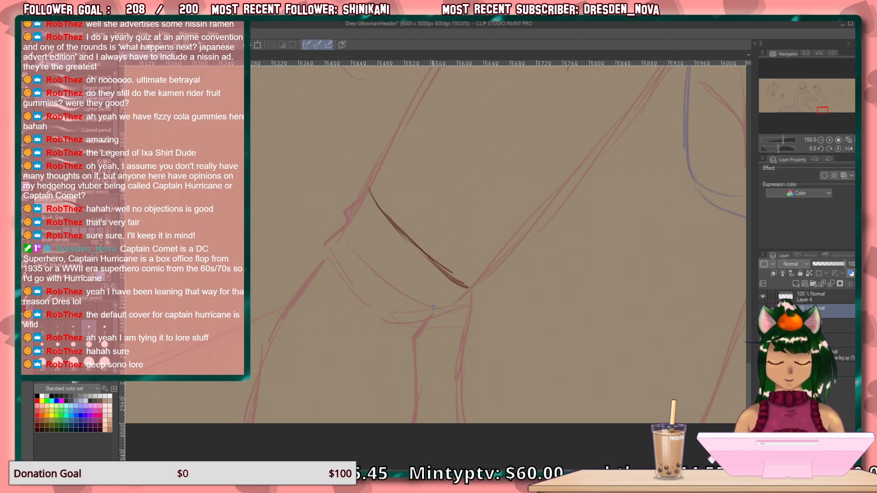
Close the cuff with a notched side, a straight opposite side and a curved lower edge, and add a fold line inside it.
left_click_drag(467, 292, 424, 336)
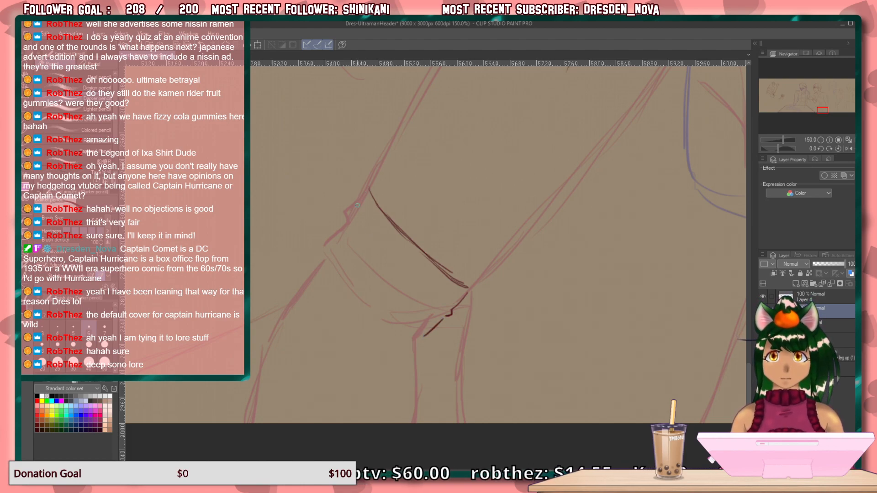
left_click_drag(368, 190, 317, 258)
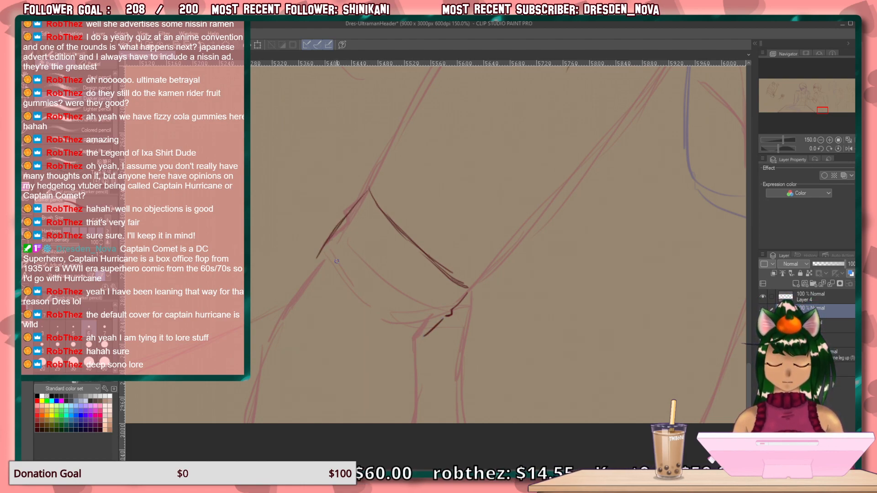
mouse_move(321, 261)
left_mouse_down()
mouse_move(382, 321)
mouse_move(421, 337)
left_mouse_up()
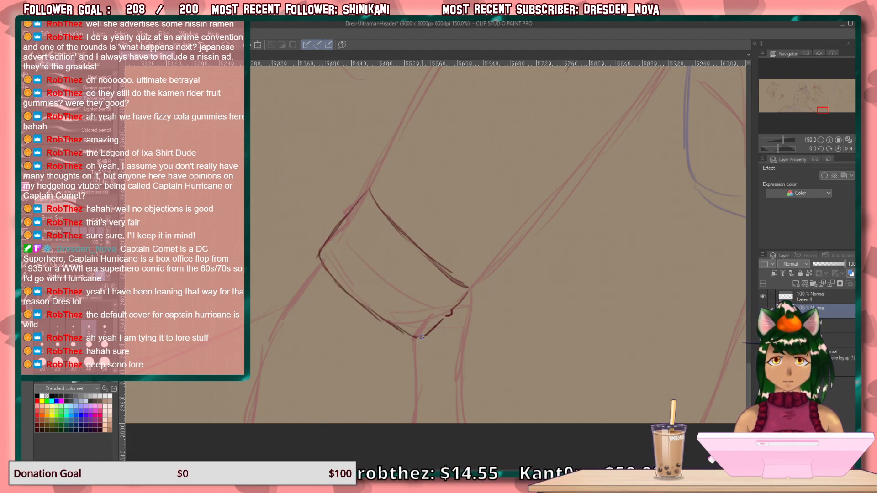
mouse_move(372, 258)
left_mouse_down()
mouse_move(457, 286)
mouse_move(426, 320)
left_mouse_up()
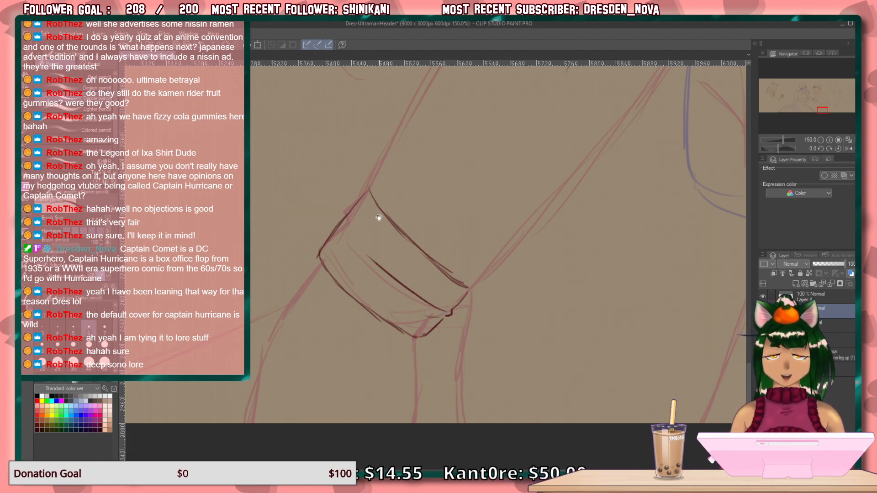
Draw both side contours emerging from below the cuff down to the canvas's lower edge, reinforcing the outer one.
left_click_drag(359, 246, 373, 117)
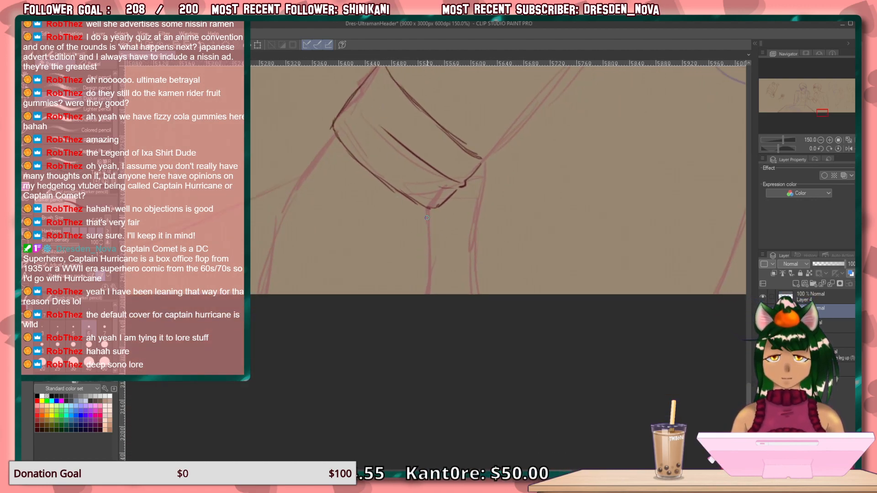
left_click_drag(428, 211, 430, 306)
mouse_move(332, 131)
left_mouse_down()
mouse_move(276, 213)
mouse_move(263, 296)
left_mouse_up()
scroll(294, 303, "up", 5)
mouse_move(407, 267)
left_mouse_down()
mouse_move(395, 283)
mouse_move(382, 251)
mouse_move(361, 288)
left_mouse_up()
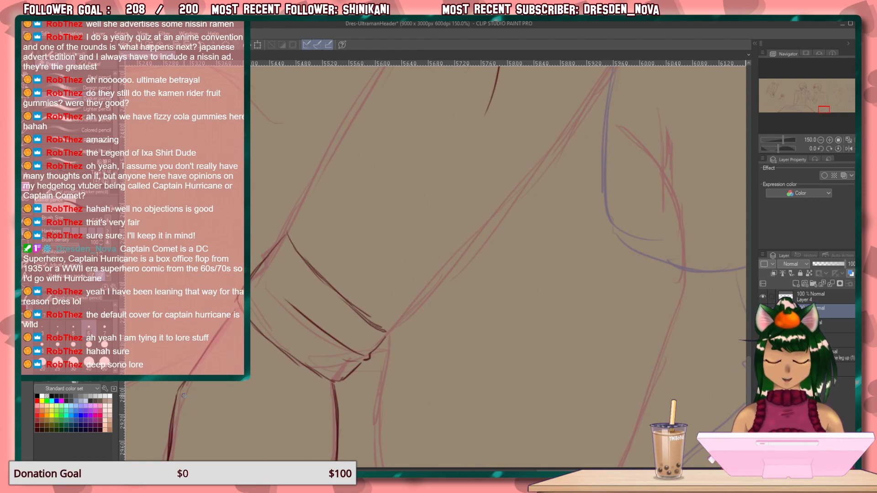
left_click_drag(183, 397, 170, 443)
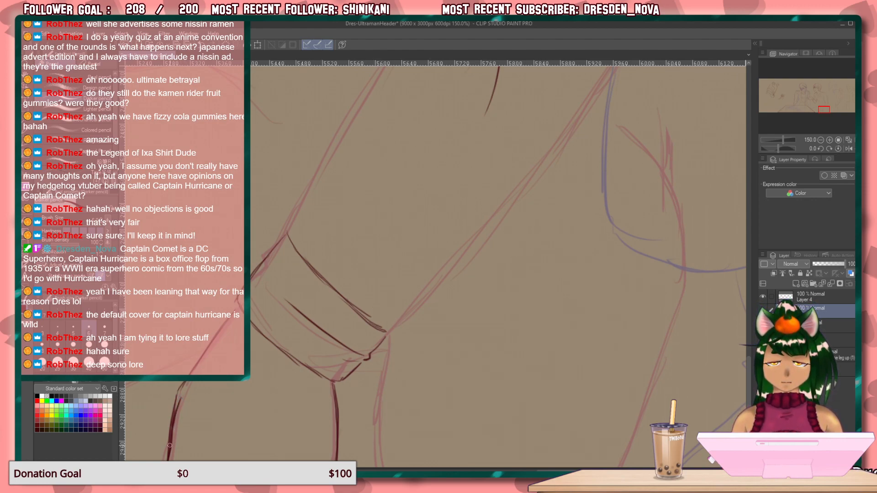
Draw the short zigzag crease at the inner elbow, and try slanted strokes for the forearm's inner contour below it.
scroll(441, 289, "up", 6)
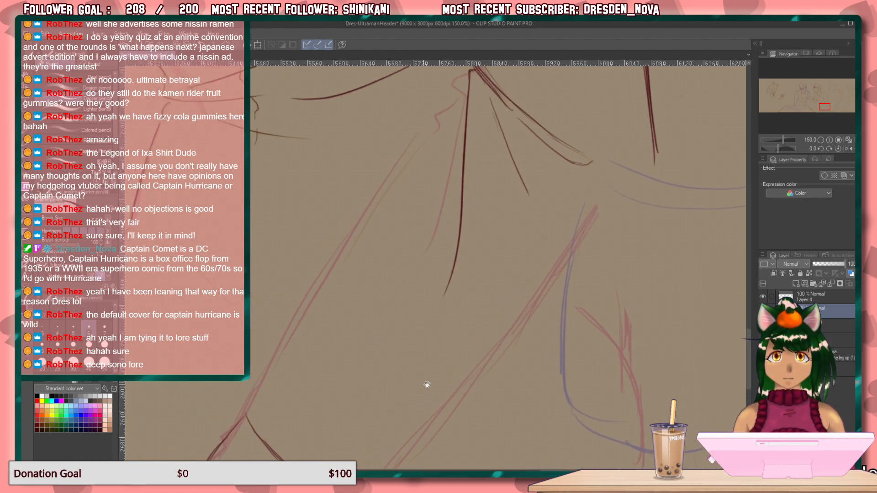
left_click_drag(507, 106, 440, 188)
left_click_drag(472, 144, 425, 208)
left_click_drag(461, 159, 389, 253)
left_click_drag(433, 196, 390, 255)
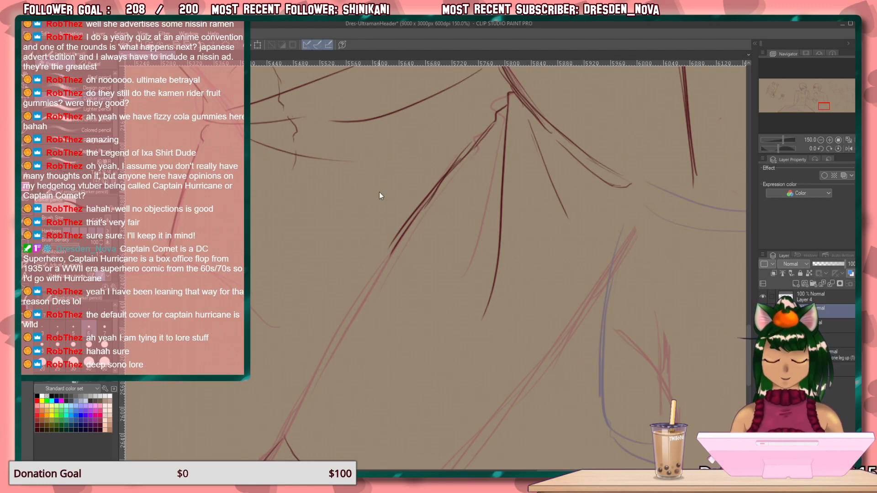
key("ctrl+z")
key("ctrl+z")
key("ctrl+z")
key("ctrl+z")
key("ctrl+z")
key("ctrl+z")
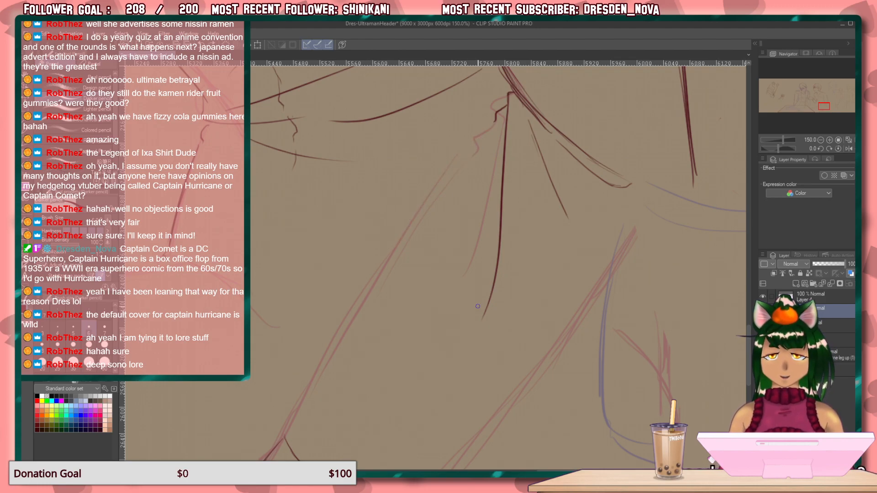
Try overlapping strokes for the forearm's inner contour from the cuff's upper corner toward the elbow, and erase them.
key("minus")
key("minus")
key("minus")
key("minus")
key("minus")
key("minus")
key("minus")
key("minus")
key("minus")
key("minus")
key("minus")
key("minus")
key("minus")
key("minus")
key("minus")
key("minus")
key("minus")
key("minus")
key("minus")
key("minus")
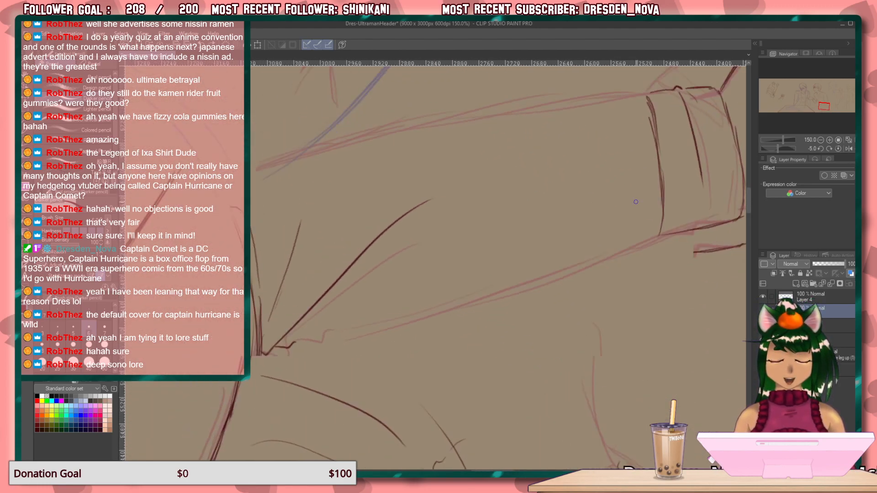
key("minus")
key("minus")
key("minus")
key("minus")
key("minus")
key("minus")
key("minus")
key("minus")
key("minus")
key("minus")
key("minus")
key("minus")
key("minus")
key("minus")
key("minus")
key("minus")
key("minus")
key("minus")
key("minus")
key("minus")
left_click_drag(655, 217, 558, 271)
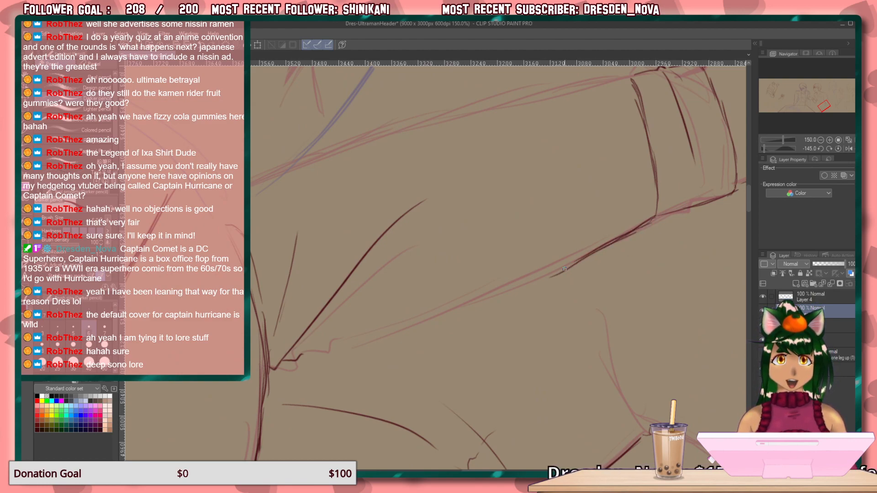
left_click_drag(655, 218, 531, 286)
key("asciicircum")
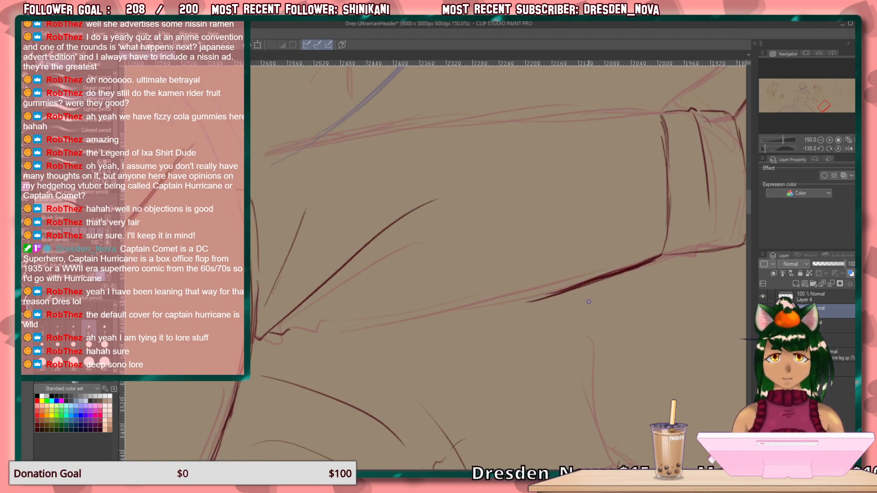
key("e")
mouse_move(659, 247)
left_mouse_down()
mouse_move(646, 264)
mouse_move(485, 314)
left_mouse_up()
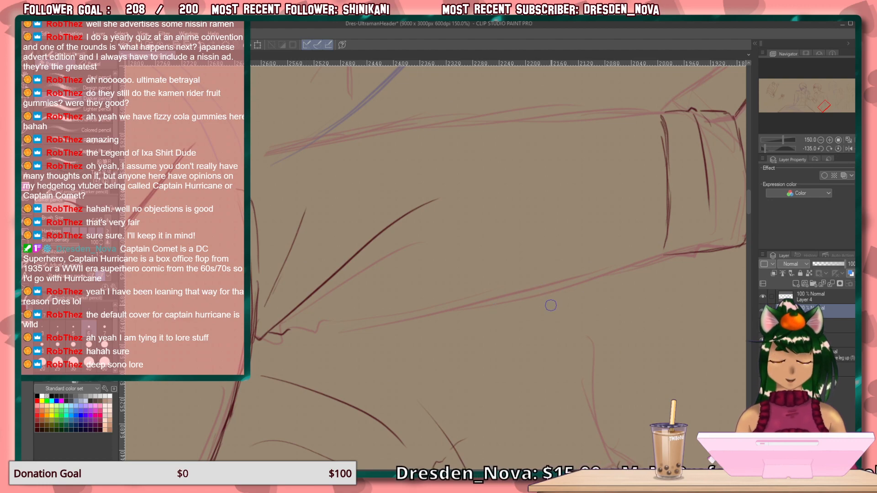
Draw the forearm's inner contour from the zigzag elbow crease to the cuff, reinforce the cuff end, and reset the canvas rotation.
left_click_drag(571, 286, 477, 306)
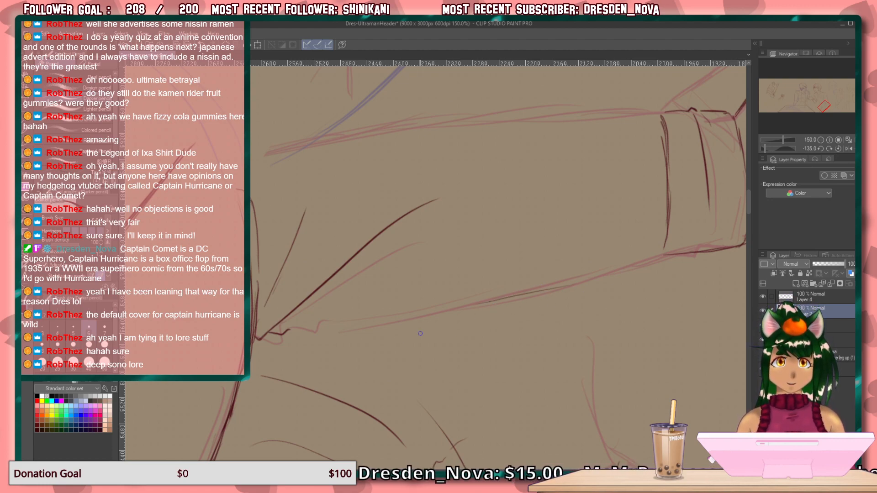
key("minus")
mouse_move(572, 271)
left_mouse_down()
mouse_move(386, 329)
mouse_move(486, 304)
mouse_move(341, 343)
mouse_move(368, 333)
mouse_move(298, 342)
left_mouse_up()
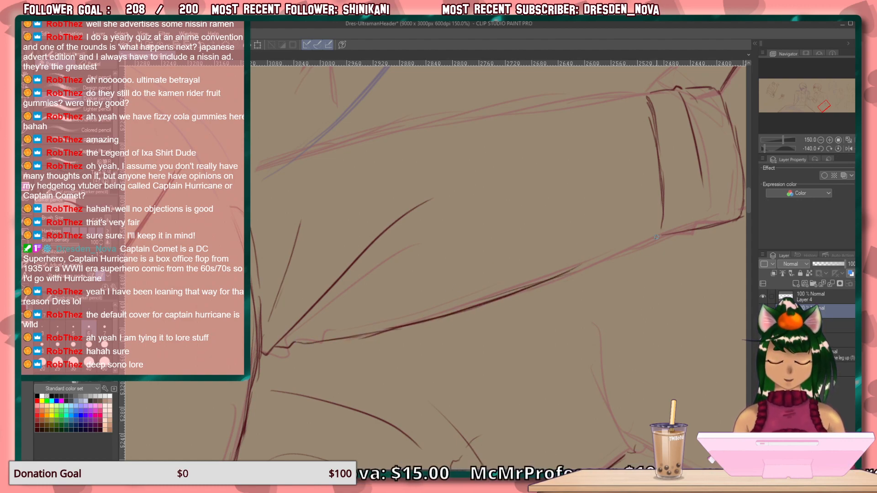
left_click_drag(657, 236, 562, 273)
left_click_drag(612, 257, 534, 284)
left_click(839, 148)
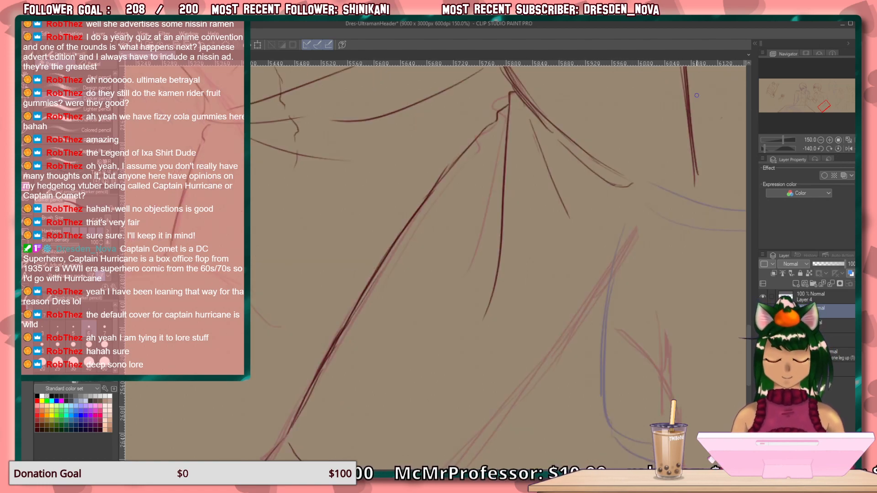
Draw the front hip contour below the waist and the curved crease running from its end over the thigh.
left_click_drag(522, 342, 415, 156)
mouse_move(376, 278)
left_mouse_down()
mouse_move(352, 366)
mouse_move(356, 311)
mouse_move(425, 238)
left_mouse_up()
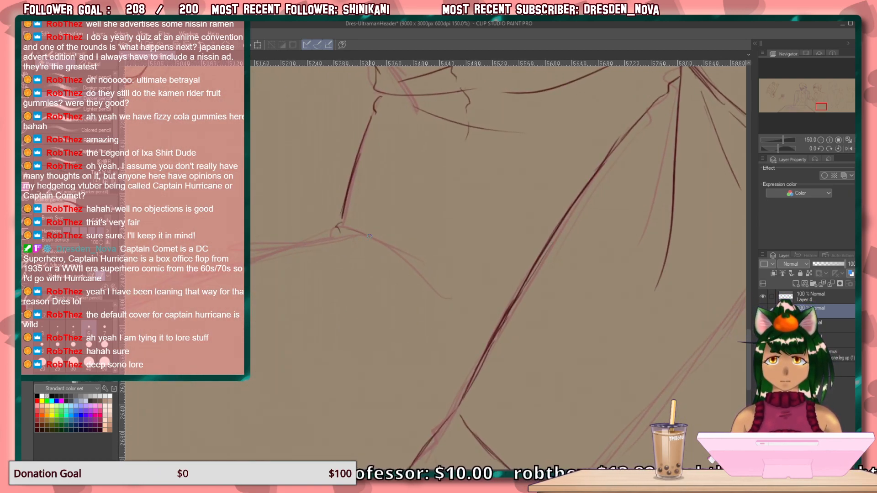
mouse_move(341, 233)
left_mouse_down()
mouse_move(359, 234)
mouse_move(347, 233)
mouse_move(421, 278)
mouse_move(454, 324)
left_mouse_up()
mouse_move(434, 290)
left_mouse_down()
mouse_move(366, 236)
mouse_move(429, 208)
left_mouse_up()
left_click_drag(396, 265, 388, 250)
left_click_drag(460, 154, 327, 352)
mouse_move(432, 319)
left_mouse_down()
mouse_move(437, 343)
mouse_move(383, 265)
mouse_move(384, 274)
mouse_move(368, 219)
mouse_move(358, 225)
left_mouse_up()
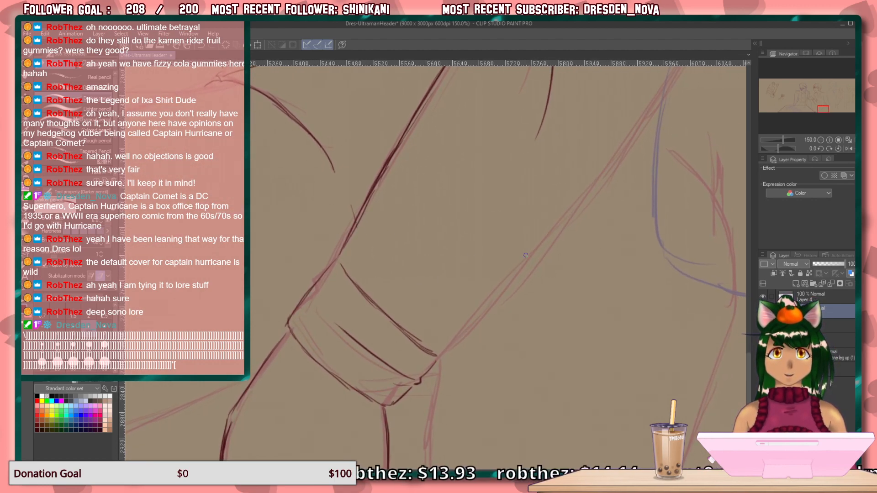
Draw the forearm's outer contour from the cuff's notched corner up toward the elbow, building it with overlapping strokes.
mouse_move(607, 175)
left_mouse_down()
mouse_move(495, 309)
mouse_move(508, 302)
mouse_move(446, 353)
left_mouse_up()
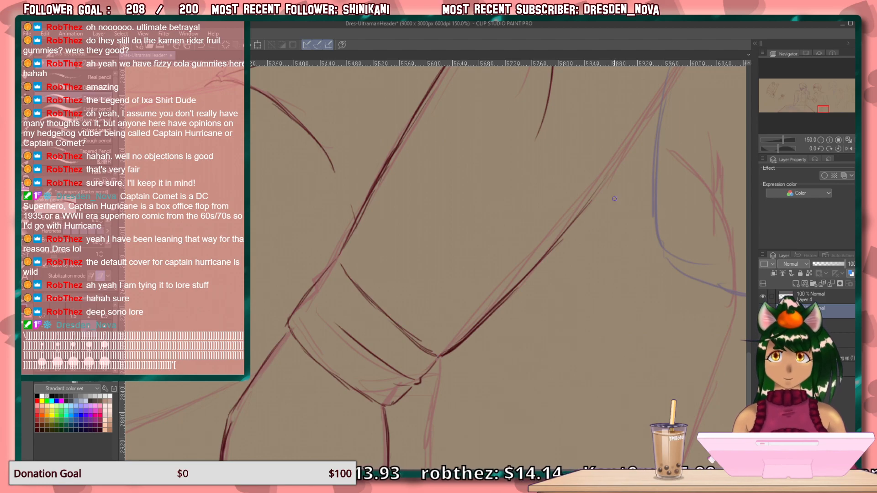
left_click_drag(625, 219, 518, 291)
left_click_drag(584, 227, 522, 254)
left_click_drag(519, 176, 474, 236)
left_click_drag(537, 146, 429, 295)
left_click_drag(511, 181, 412, 323)
left_click_drag(492, 217, 401, 336)
left_click_drag(445, 276, 394, 344)
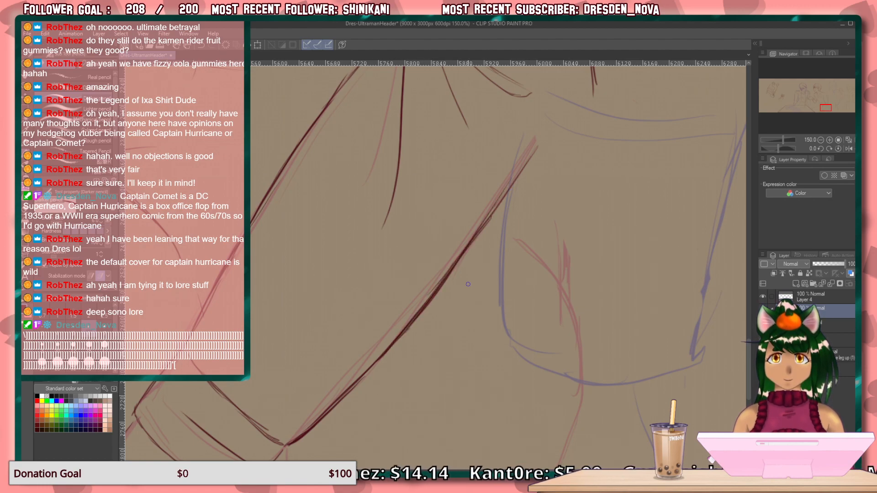
Extend the forearm's outer contour up to the elbow point so that it meets the end of the upper sleeve line.
left_click_drag(596, 267, 392, 390)
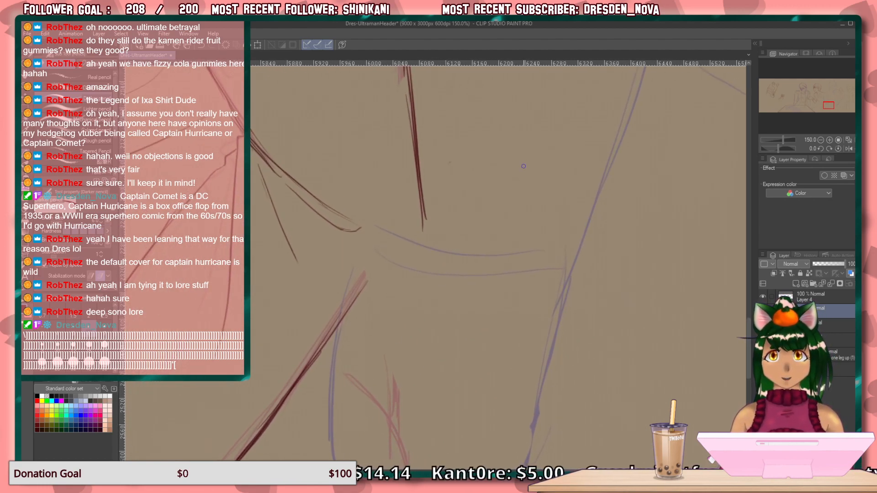
left_click_drag(388, 250, 351, 304)
left_click_drag(377, 272, 315, 365)
left_click_drag(369, 294, 296, 379)
left_click_drag(335, 330, 289, 393)
key("^")
key("^")
key("^")
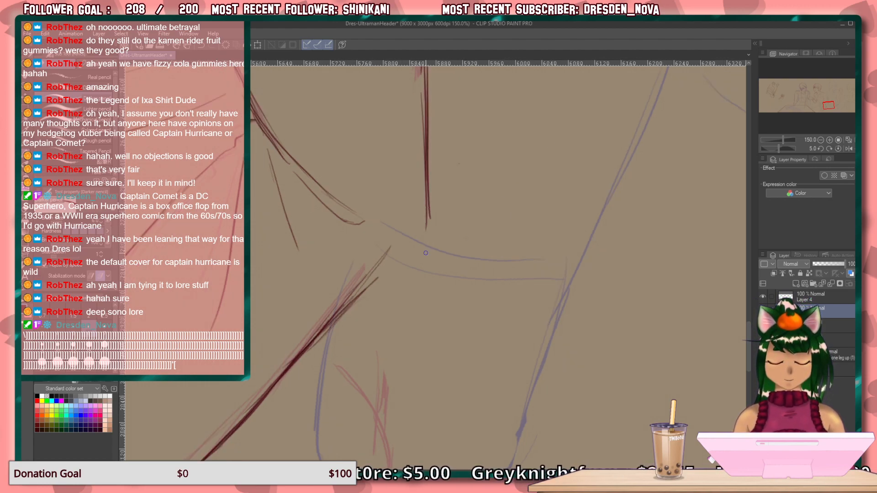
mouse_move(470, 215)
left_mouse_down()
mouse_move(426, 238)
mouse_move(333, 242)
left_mouse_up()
left_click_drag(417, 232, 299, 245)
left_click_drag(389, 238, 255, 253)
left_click_drag(334, 247, 250, 255)
Erase the stray doubled strokes along the upper part of the forearm's outer contour near the elbow.
key("e")
left_click_drag(413, 223, 323, 237)
left_click_drag(405, 228, 275, 244)
left_click_drag(362, 234, 252, 246)
left_click_drag(329, 240, 235, 249)
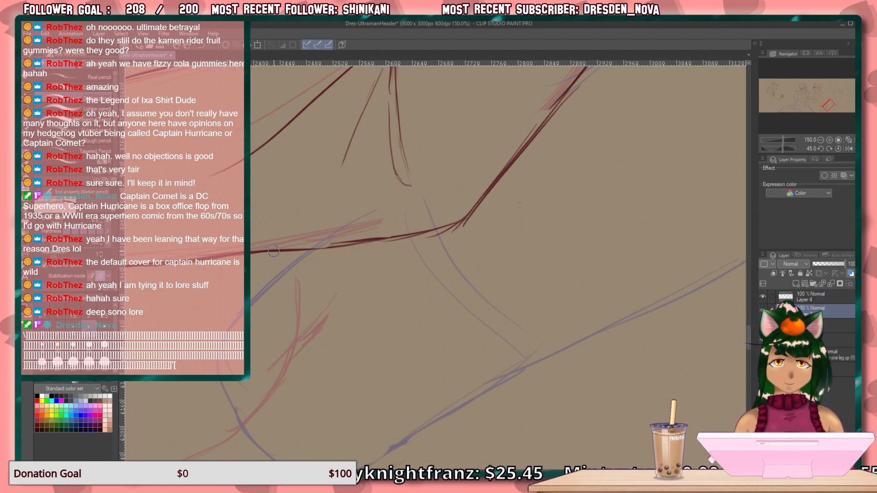
key("minus")
Reinforce the middle of the forearm's outer contour with several overlapping strokes.
mouse_move(332, 358)
left_mouse_down()
mouse_move(413, 202)
mouse_move(489, 212)
mouse_move(409, 283)
left_mouse_up()
left_click_drag(466, 226, 400, 288)
left_click_drag(476, 218, 388, 300)
left_click_drag(475, 217, 441, 261)
left_click_drag(502, 184, 422, 281)
left_click_drag(466, 228, 398, 304)
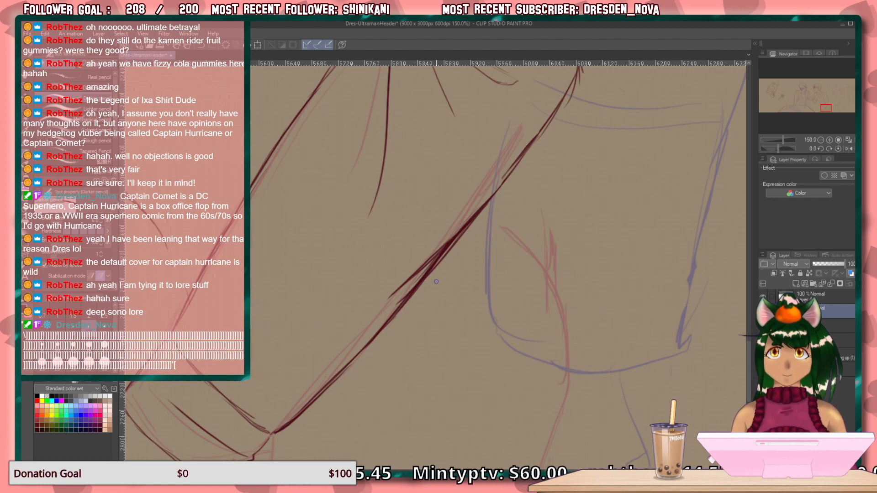
Erase the heavy overlap midway along the forearm's outer contour and redraw a thinner join between the two stretches.
mouse_move(431, 266)
left_mouse_down()
mouse_move(401, 301)
mouse_move(411, 294)
left_mouse_up()
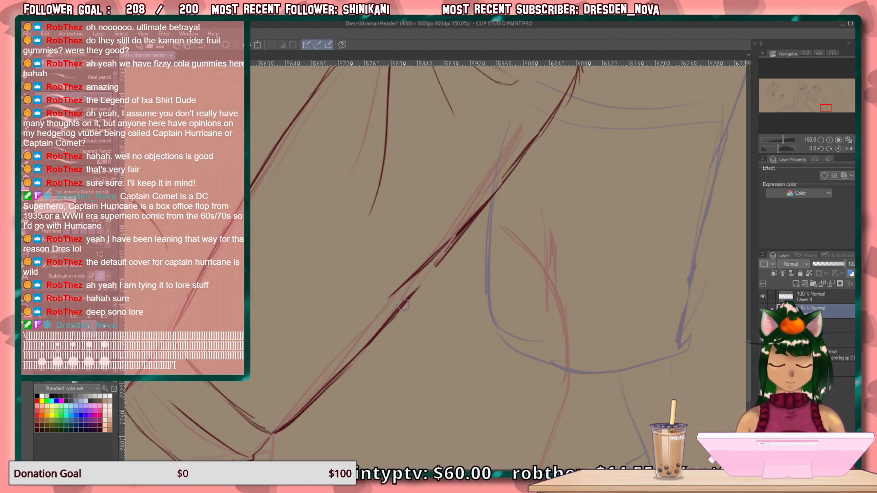
left_click_drag(458, 232, 389, 318)
mouse_move(443, 260)
left_mouse_down()
mouse_move(379, 328)
mouse_move(426, 275)
left_mouse_up()
key("e")
key("p")
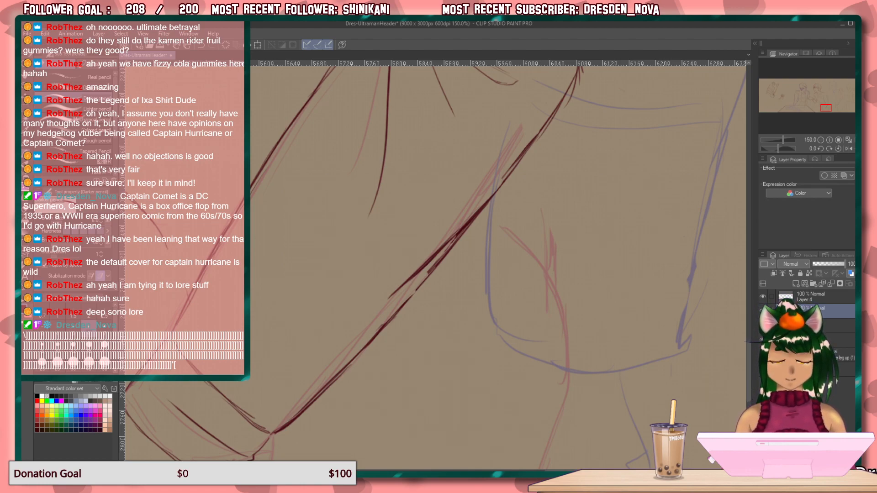
Examine the finished forearm and cuff, the neighbouring figures' rough sketches and the illustration as a whole.
left_click_drag(447, 364, 567, 266)
scroll(566, 266, "up", 1)
left_click(199, 45)
scroll(320, 159, "down", 1)
mouse_move(565, 291)
left_mouse_down()
mouse_move(521, 321)
mouse_move(632, 121)
left_mouse_up()
mouse_move(428, 343)
left_mouse_down()
mouse_move(454, 320)
mouse_move(445, 297)
mouse_move(544, 265)
mouse_move(571, 271)
left_mouse_up()
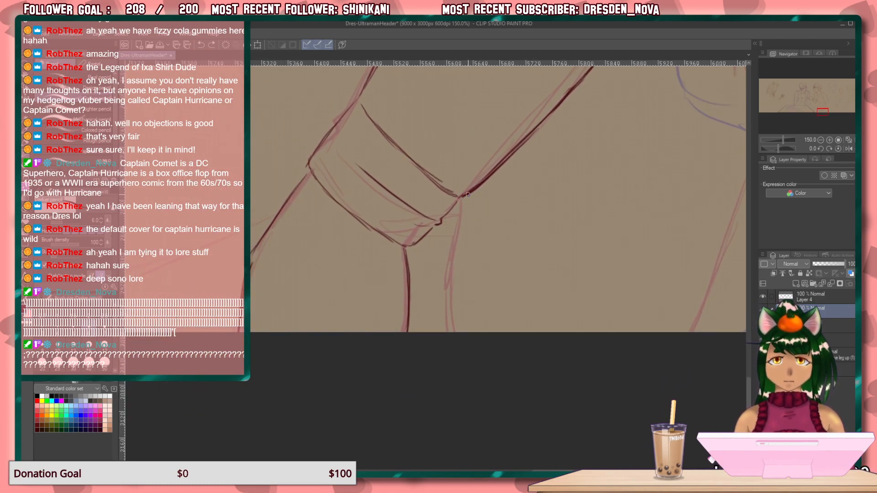
mouse_move(461, 198)
left_mouse_down()
mouse_move(439, 288)
mouse_move(458, 351)
left_mouse_up()
mouse_move(603, 259)
left_mouse_down()
mouse_move(500, 249)
mouse_move(498, 240)
left_mouse_up()
left_click_drag(608, 208, 382, 348)
mouse_move(472, 227)
left_mouse_down()
mouse_move(413, 301)
mouse_move(363, 331)
left_mouse_up()
left_click_drag(457, 205, 348, 327)
mouse_move(403, 184)
left_mouse_down()
mouse_move(337, 349)
mouse_move(325, 352)
mouse_move(450, 180)
left_mouse_up()
mouse_move(346, 374)
left_mouse_down()
mouse_move(420, 301)
mouse_move(450, 164)
left_mouse_up()
left_click_drag(456, 339, 450, 122)
mouse_move(492, 275)
left_mouse_down()
mouse_move(321, 221)
mouse_move(216, 244)
left_mouse_up()
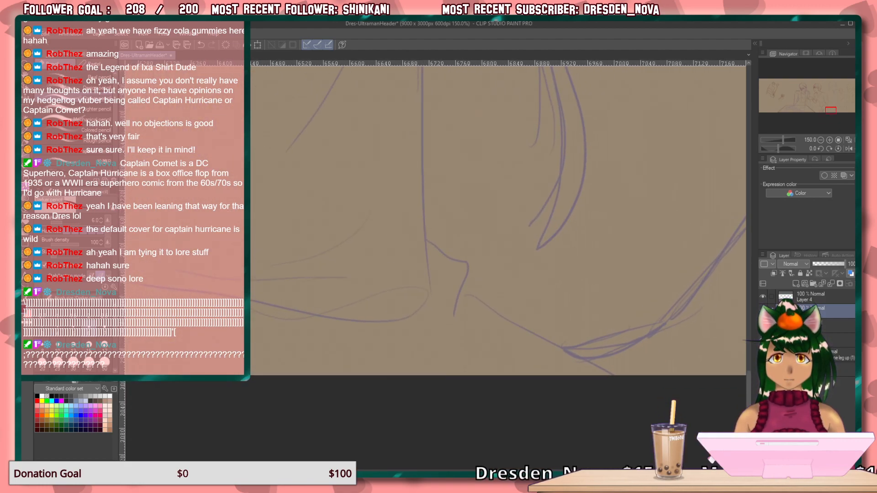
left_click(856, 140)
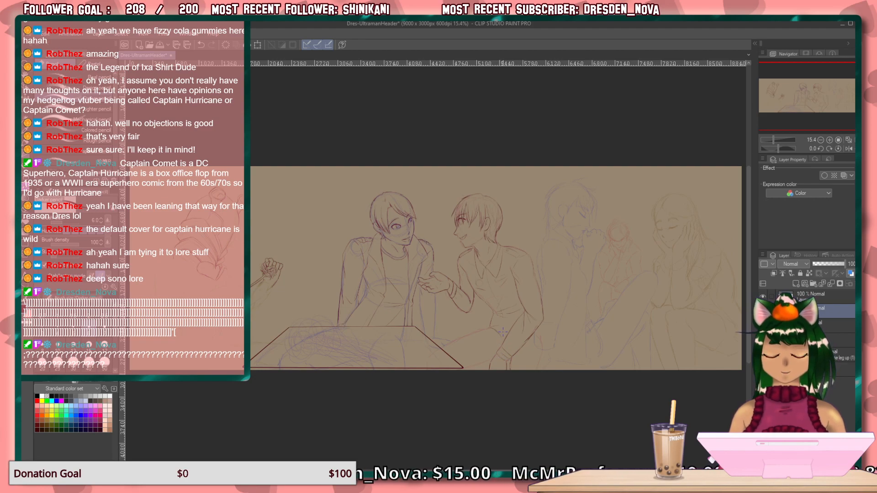
left_click(830, 140)
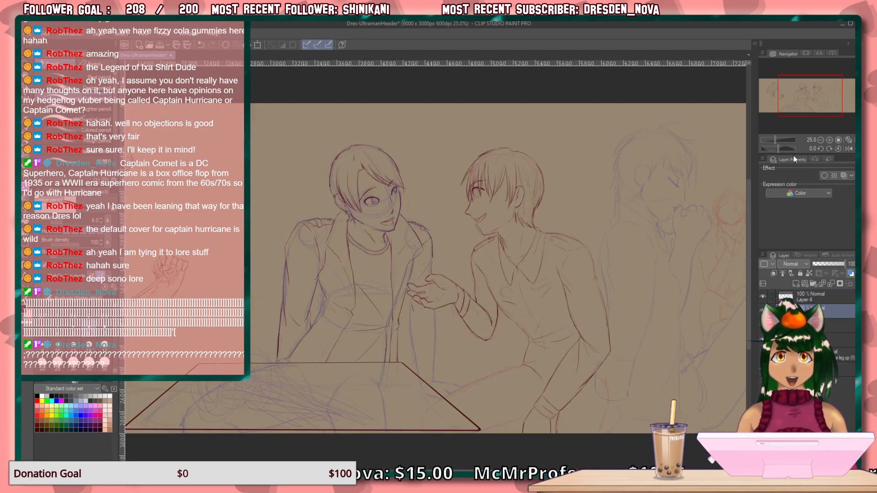
left_click(829, 140)
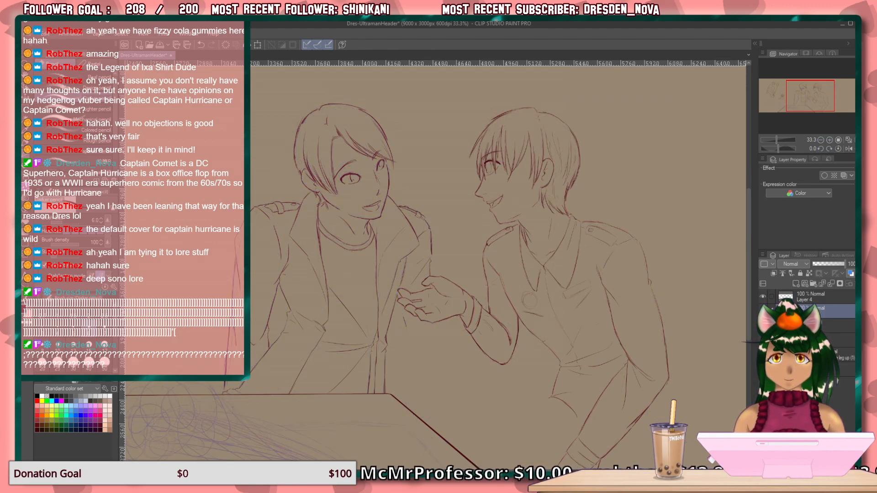
Erase the smiling figure's eye, lashes and eyebrow from between the bangs.
mouse_move(543, 341)
left_mouse_down()
mouse_move(521, 357)
mouse_move(520, 370)
left_mouse_up()
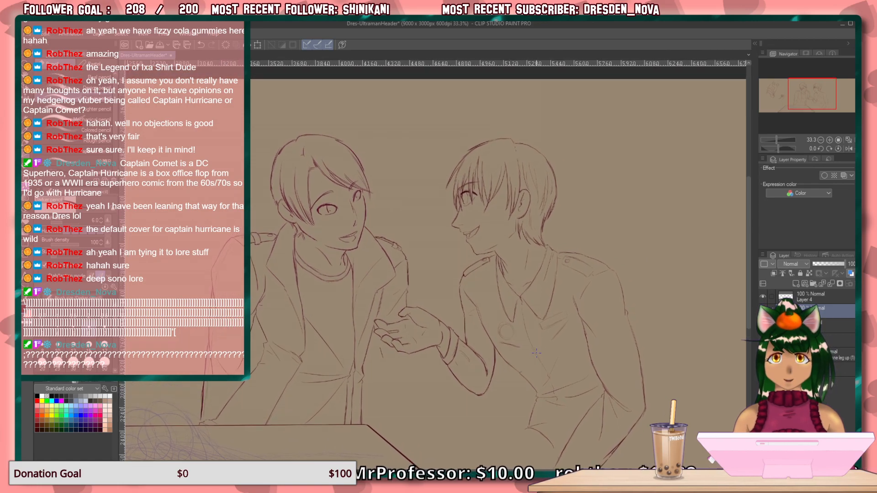
scroll(489, 321, "up", 4)
left_click_drag(470, 252, 492, 405)
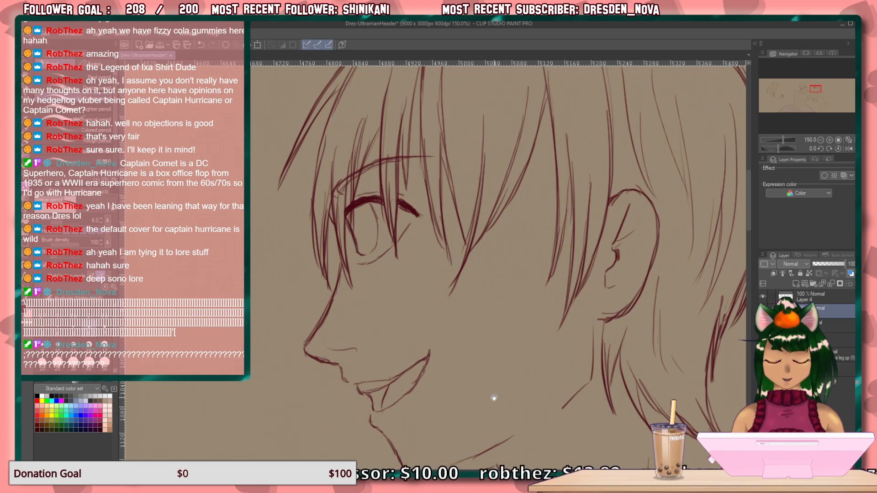
mouse_move(414, 229)
left_mouse_down()
mouse_move(416, 213)
mouse_move(412, 235)
mouse_move(406, 231)
left_mouse_up()
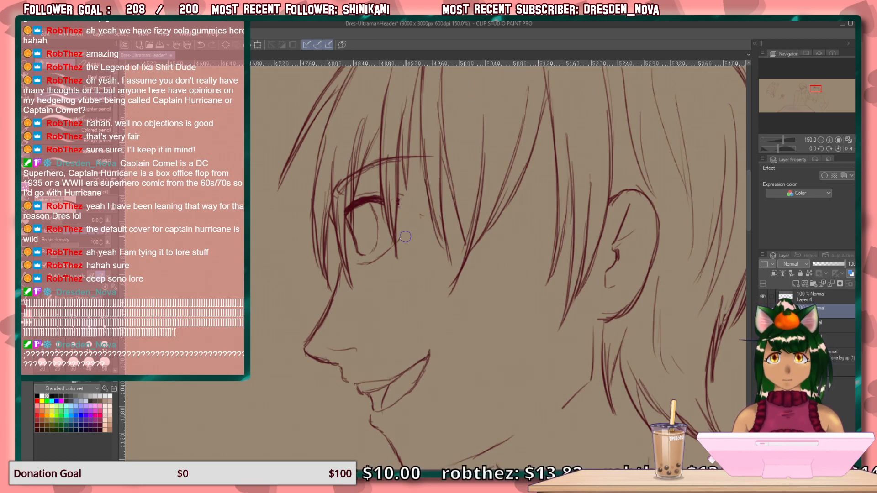
mouse_move(373, 198)
left_mouse_down()
mouse_move(360, 279)
mouse_move(383, 245)
mouse_move(347, 216)
mouse_move(365, 169)
mouse_move(339, 195)
mouse_move(341, 174)
mouse_move(349, 189)
mouse_move(360, 163)
mouse_move(357, 177)
mouse_move(371, 159)
mouse_move(374, 169)
mouse_move(383, 155)
mouse_move(385, 165)
mouse_move(392, 149)
mouse_move(392, 165)
mouse_move(400, 153)
mouse_move(406, 165)
mouse_move(434, 158)
left_mouse_up()
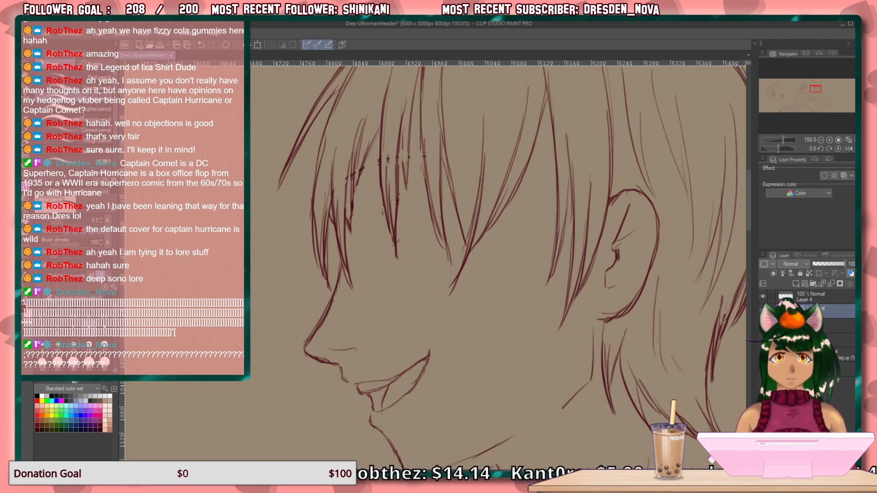
Show the rough face sketch and draw a longer, thick upper lash line with a slanted stroke at the eye's outer corner.
left_click(763, 341)
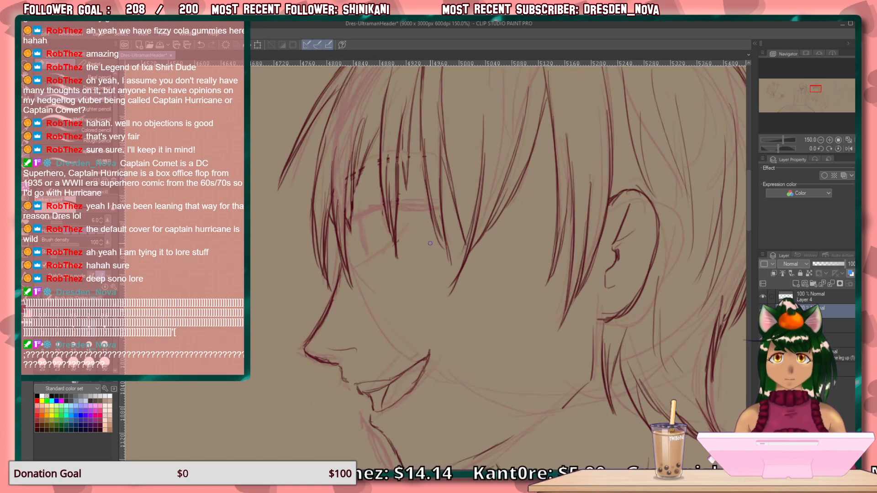
mouse_move(455, 203)
left_mouse_down()
mouse_move(377, 213)
mouse_move(407, 204)
mouse_move(361, 227)
mouse_move(408, 203)
mouse_move(455, 203)
left_mouse_up()
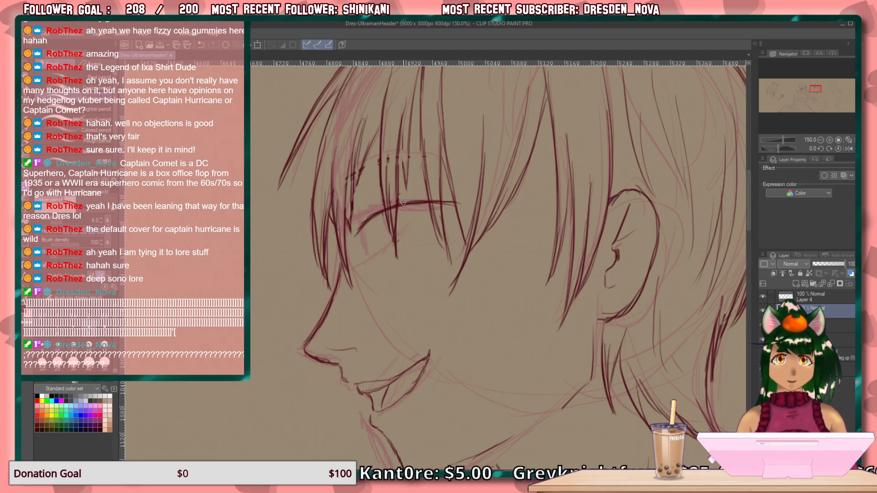
left_click_drag(368, 223, 352, 236)
mouse_move(457, 201)
left_mouse_down()
mouse_move(394, 205)
mouse_move(367, 220)
mouse_move(360, 237)
left_mouse_up()
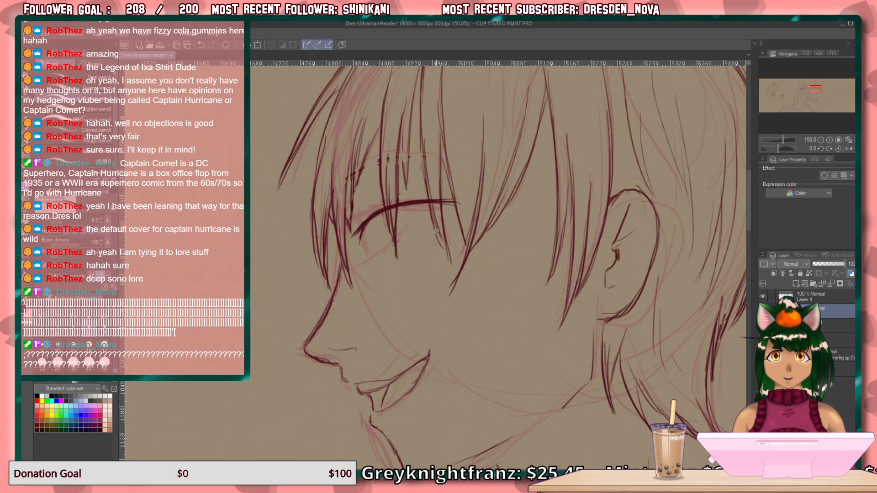
left_click_drag(455, 204, 434, 233)
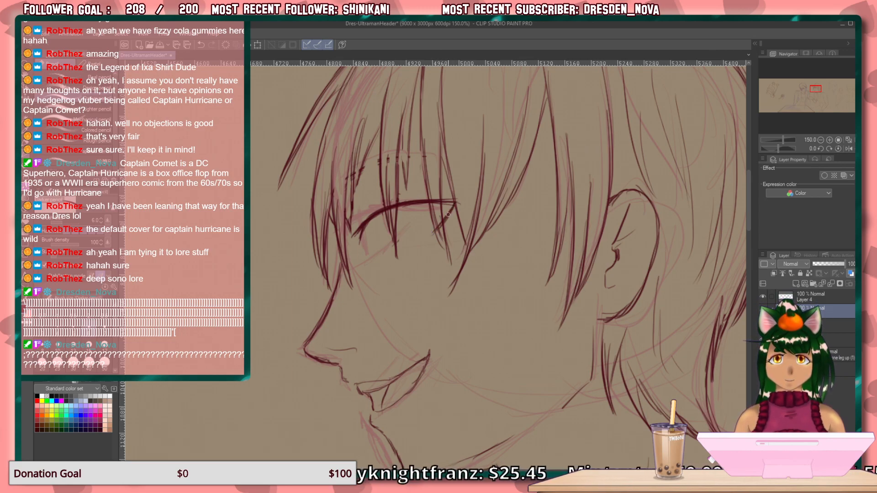
left_click_drag(459, 202, 436, 204)
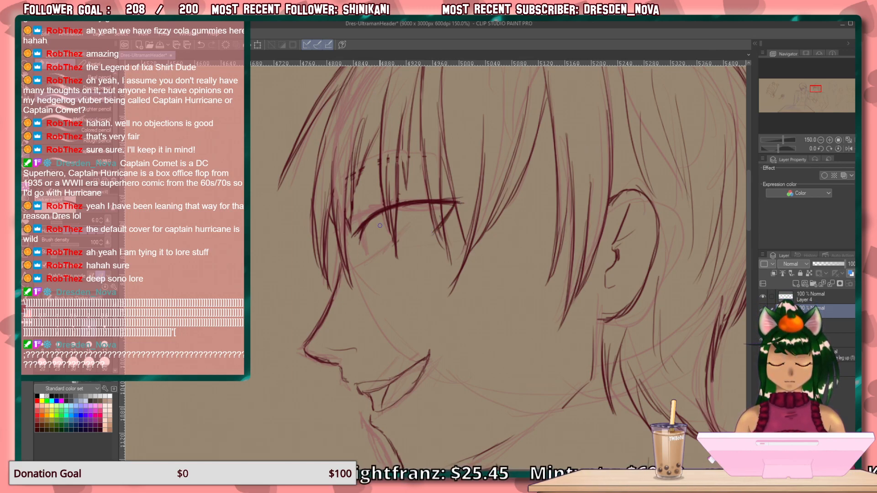
Draw the iris, lower eyelid and eyebrow of the smiling figure's eye, and hide the rough sketch to check the face.
left_click_drag(366, 224, 369, 237)
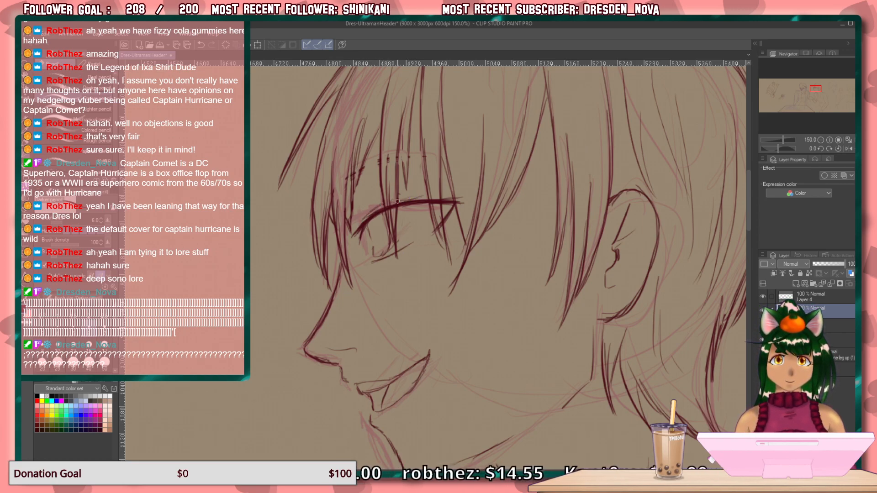
mouse_move(445, 147)
left_mouse_down()
mouse_move(382, 156)
mouse_move(348, 193)
mouse_move(408, 155)
left_mouse_up()
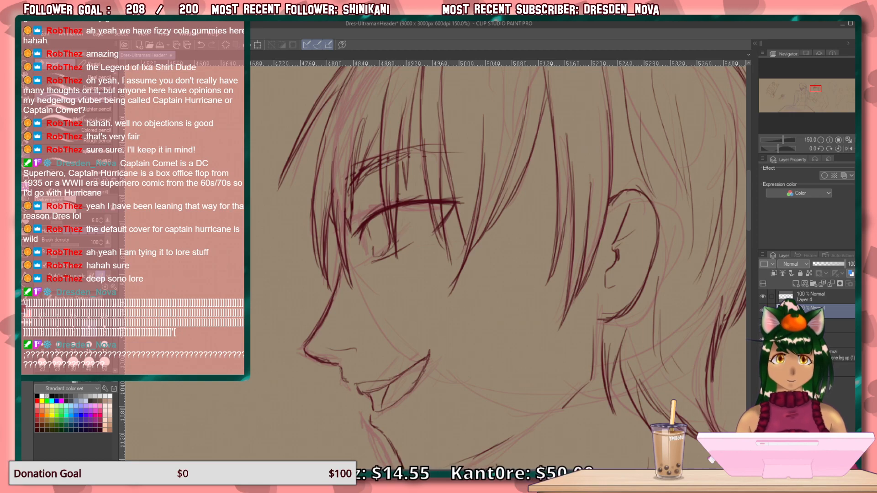
left_click(763, 325)
mouse_move(595, 361)
left_mouse_down()
mouse_move(523, 291)
mouse_move(531, 265)
mouse_move(582, 302)
left_mouse_up()
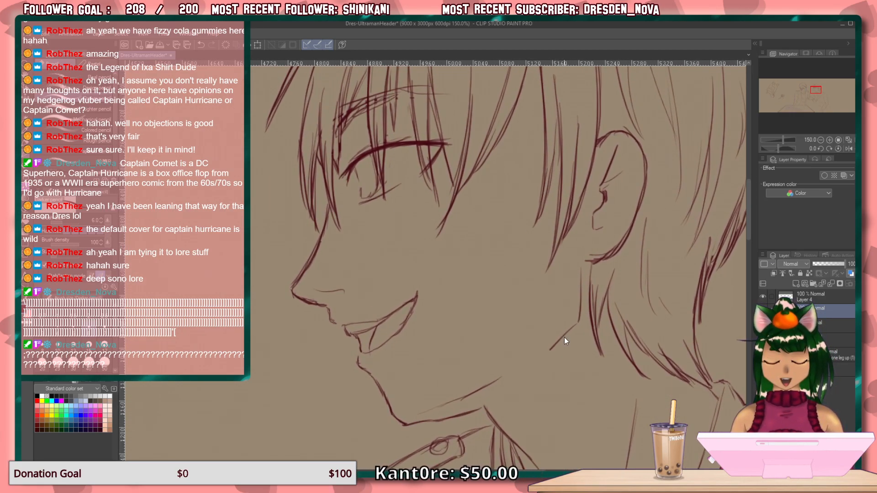
scroll(564, 337, "down", 3)
left_click_drag(592, 357, 407, 343)
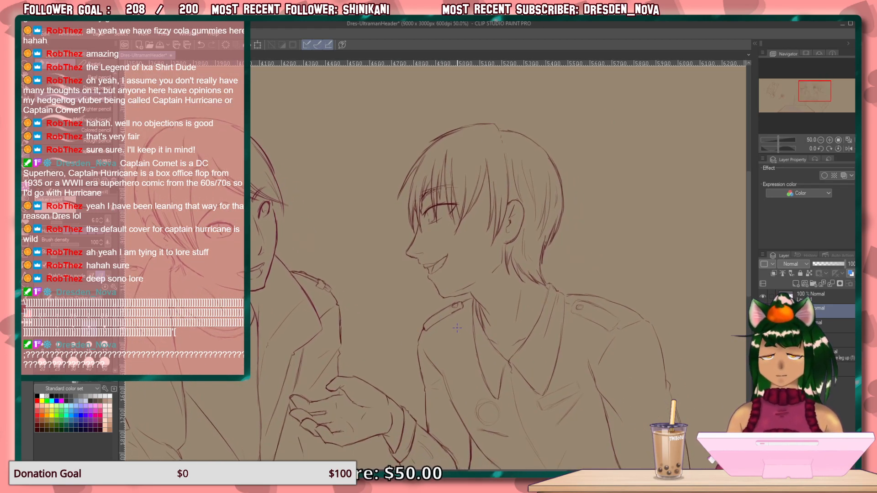
Select the round badge on the smiling figure's chest and shift it slightly outward, away from the open collar.
left_click_drag(448, 337, 427, 129)
left_click_drag(478, 381, 417, 368)
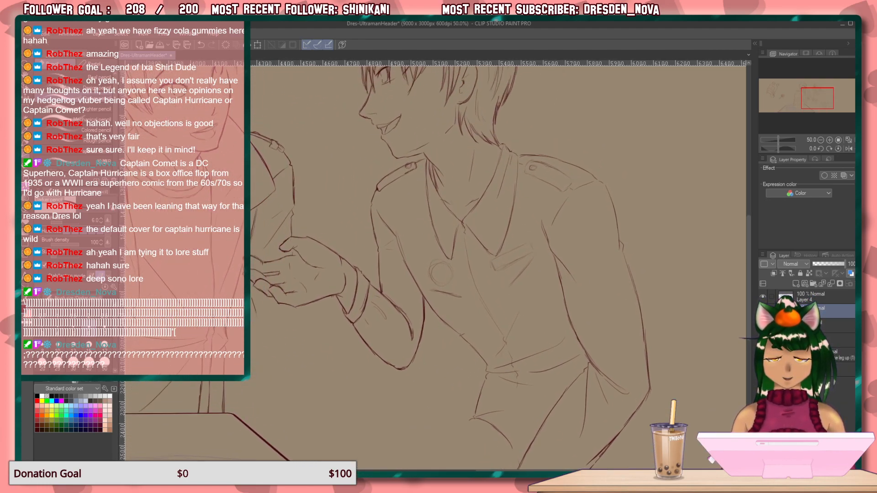
key("m")
left_click(56, 112)
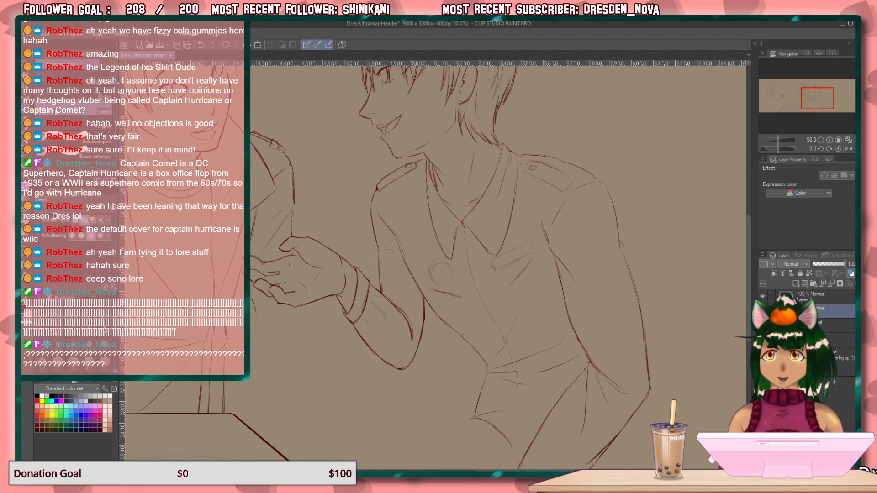
mouse_move(435, 254)
left_mouse_down()
mouse_move(468, 290)
mouse_move(453, 300)
mouse_move(425, 289)
mouse_move(428, 253)
left_mouse_up()
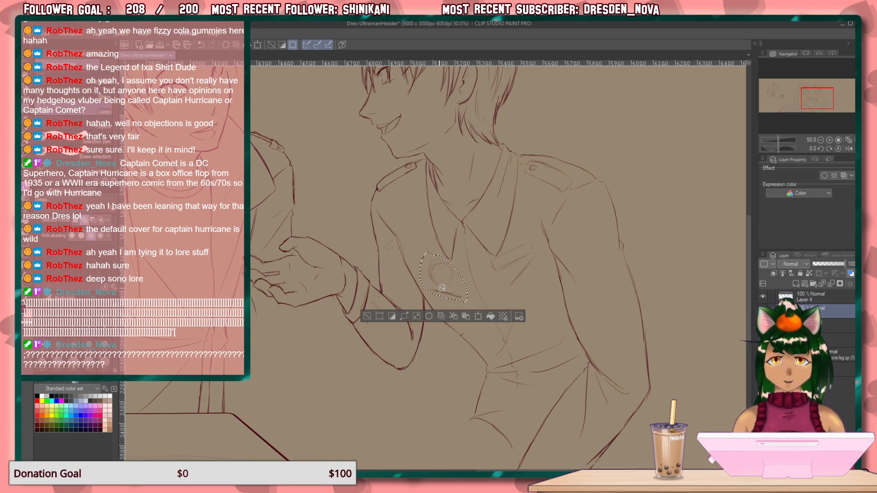
left_click(477, 316)
left_click_drag(454, 288, 443, 284)
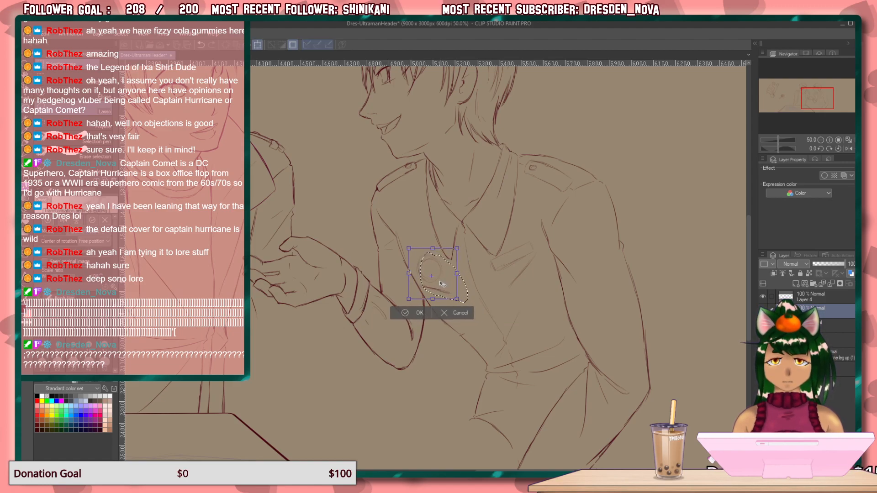
left_click(447, 312)
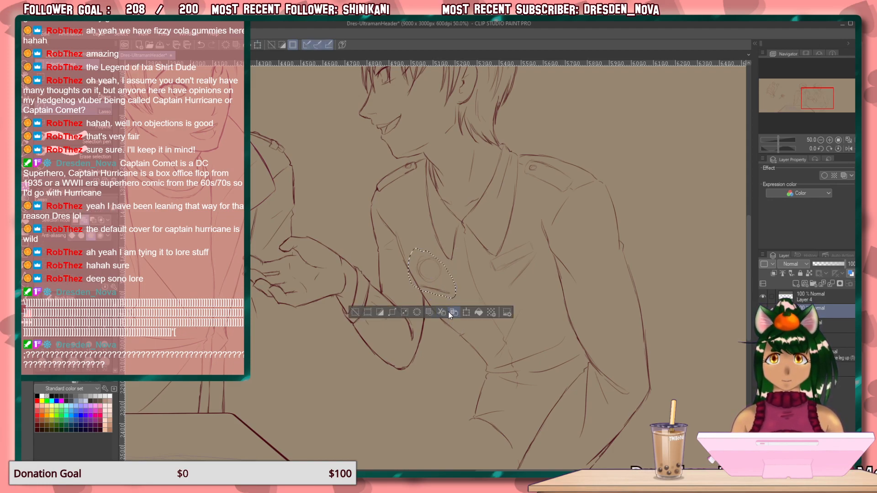
key("ctrl+d")
Select the chest pocket sketch, nudge it toward the sleeve and rotate it slightly clockwise to follow the torso.
mouse_move(512, 246)
left_mouse_down()
mouse_move(489, 263)
mouse_move(505, 292)
mouse_move(541, 266)
mouse_move(541, 241)
mouse_move(507, 249)
left_mouse_up()
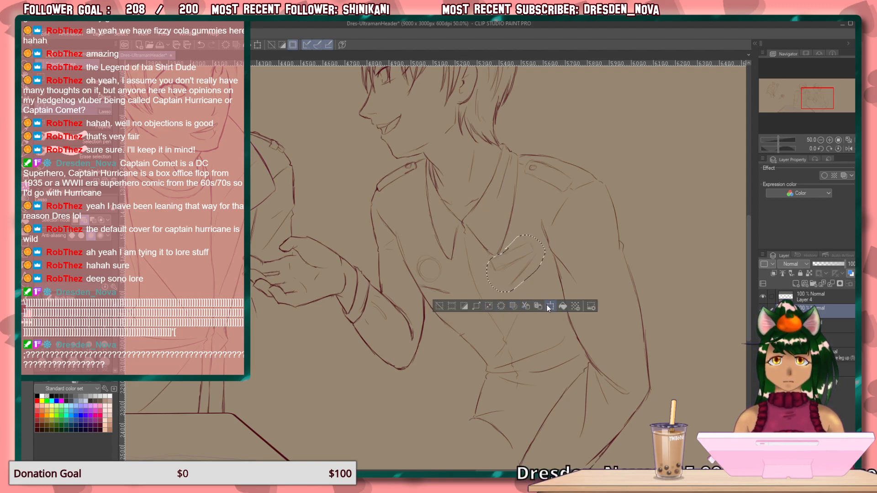
left_click(512, 306)
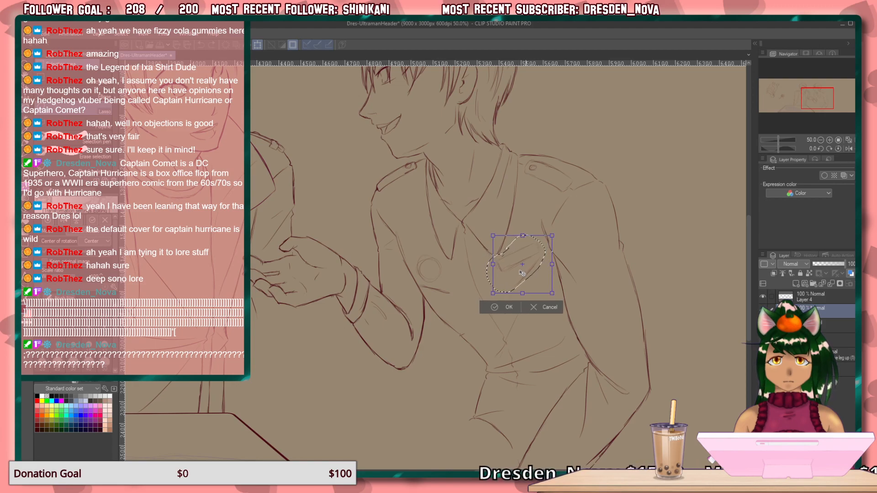
left_click(497, 307)
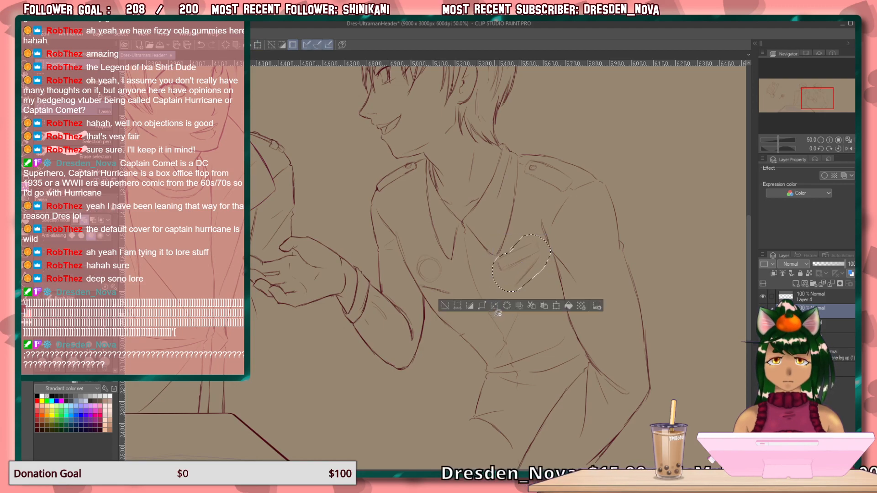
left_click(556, 305)
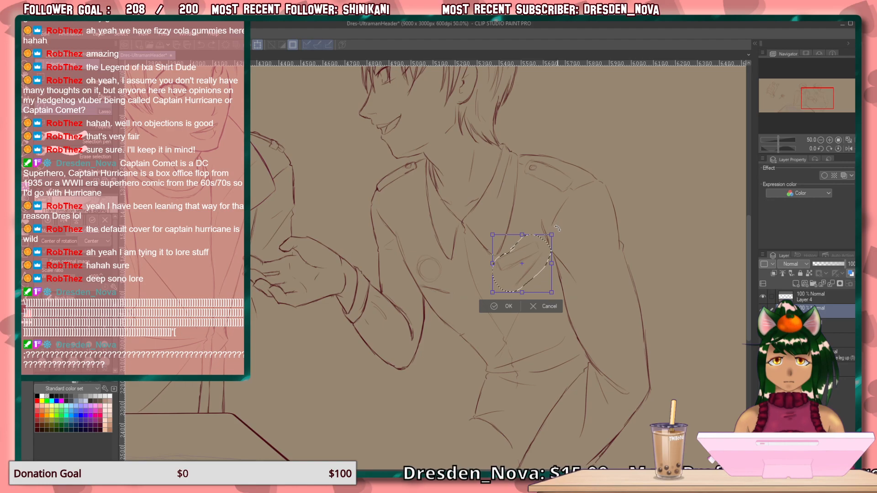
left_click_drag(557, 227, 567, 239)
left_click_drag(538, 270, 537, 275)
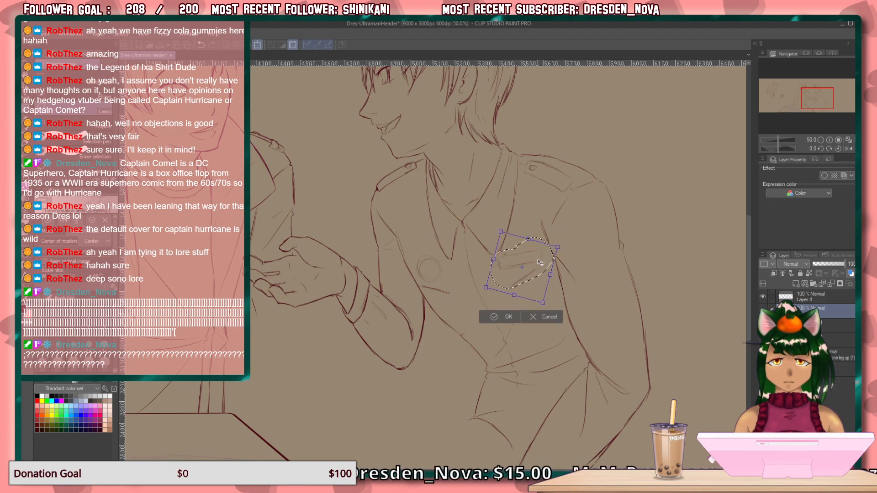
left_click(502, 317)
key("ctrl+d")
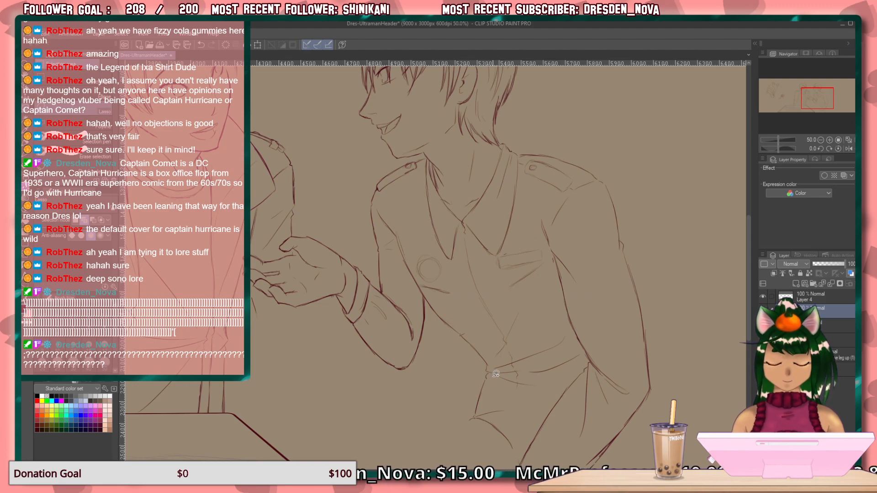
Show the rough sketch and pencil the upper contour of the seated figure's thigh from the hip toward the table.
mouse_move(529, 317)
left_mouse_down()
mouse_move(363, 362)
mouse_move(315, 325)
mouse_move(318, 226)
left_mouse_up()
left_click_drag(335, 293, 346, 299)
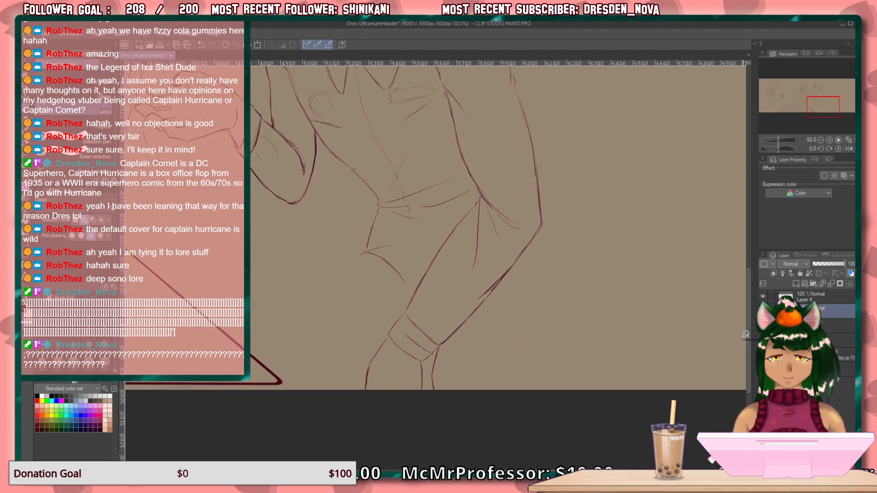
left_click(763, 325)
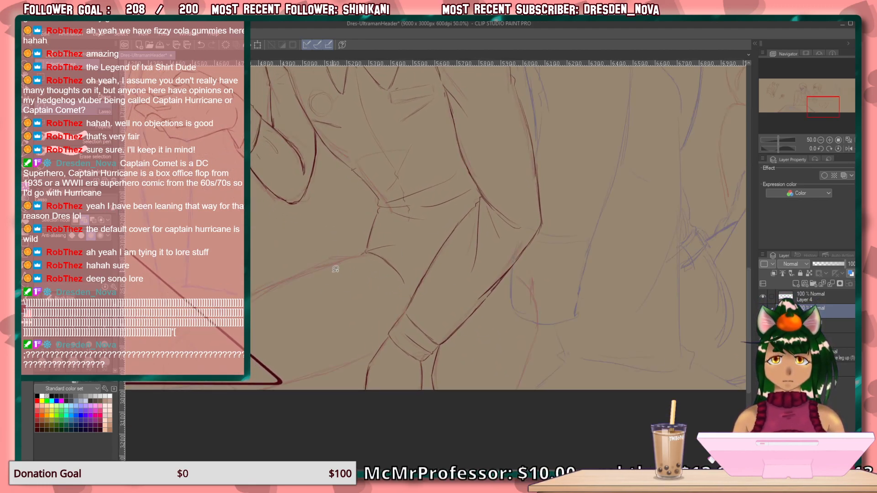
key("p")
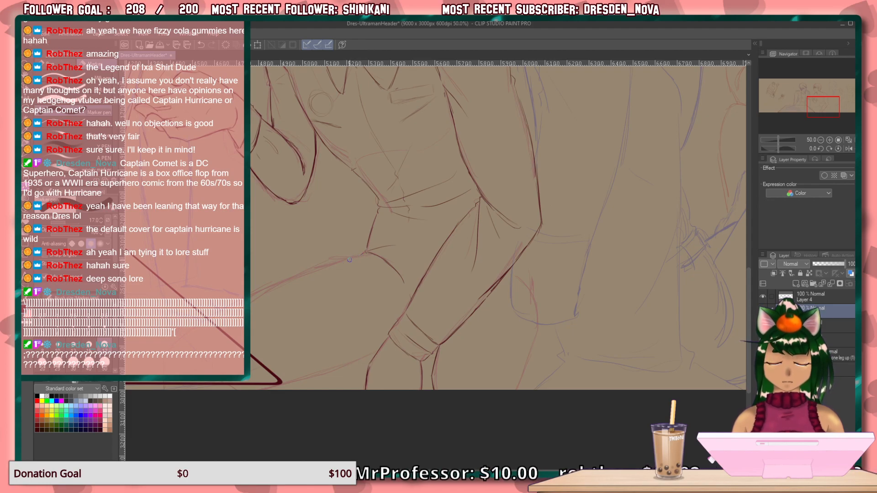
key("p")
left_click_drag(357, 257, 254, 292)
left_click_drag(322, 264, 250, 290)
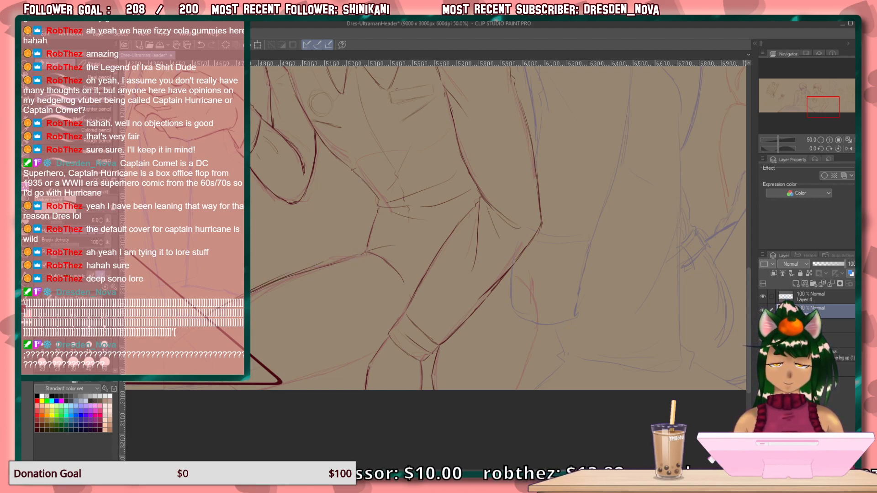
left_click_drag(246, 237, 434, 315)
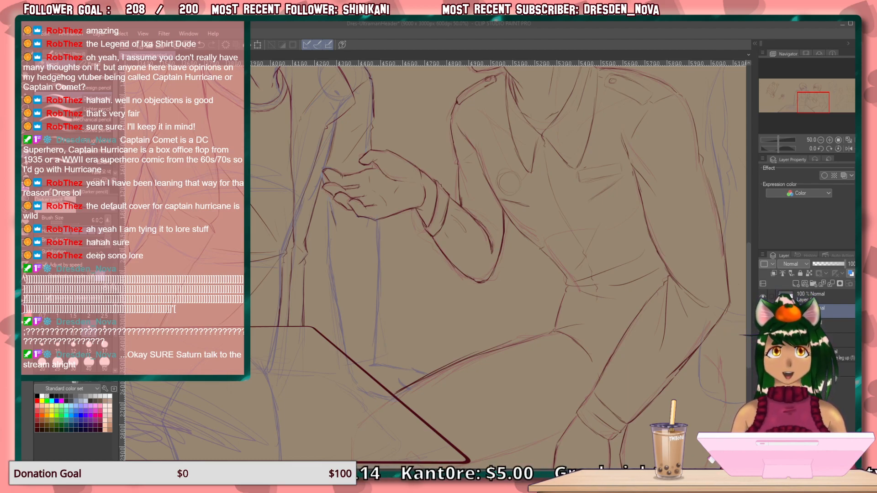
Pencil the underside of the seated figure's thigh from the braced forearm to the table's near corner with overlapping strokes.
left_click(605, 72)
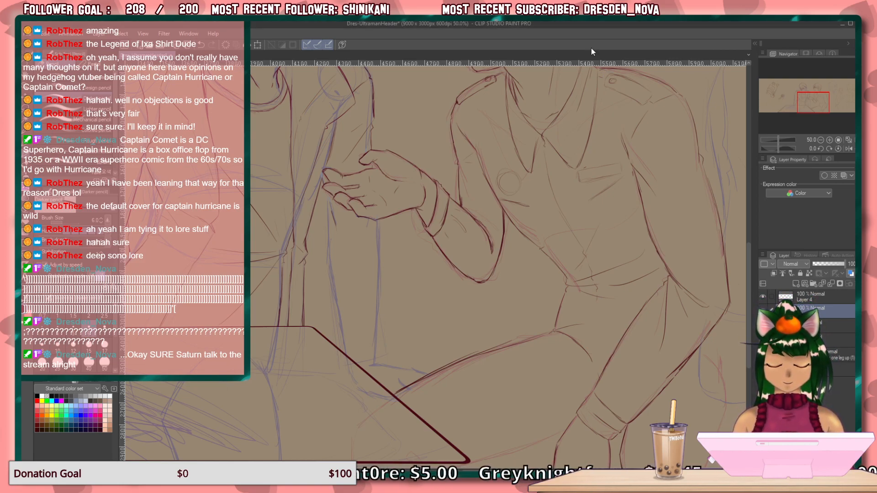
scroll(525, 229, "up", 2)
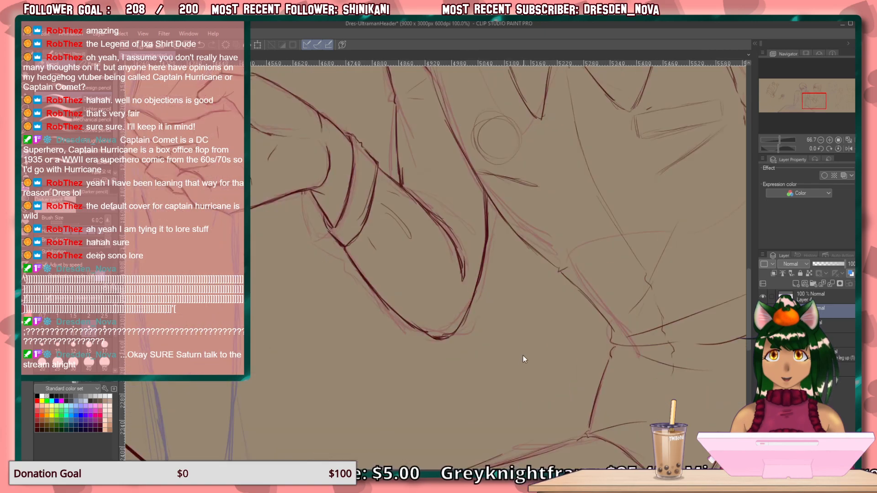
scroll(517, 383, "up", 1)
left_click_drag(516, 384, 411, 68)
left_click_drag(476, 366, 582, 196)
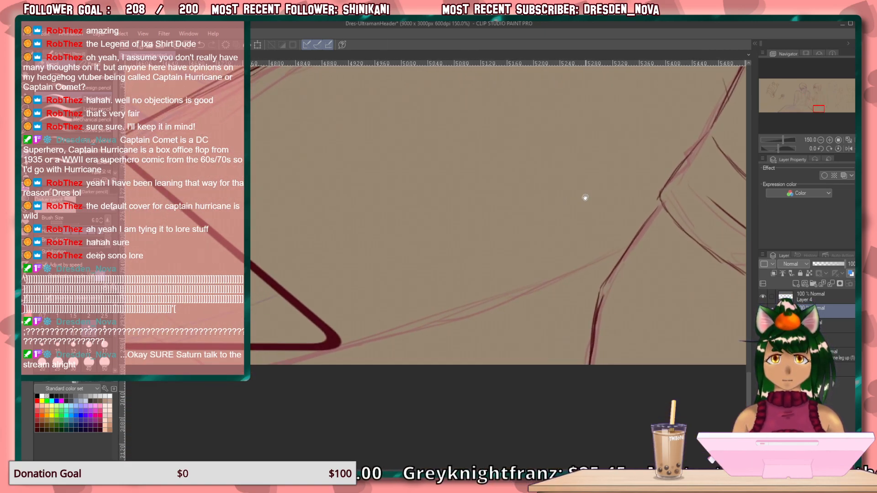
mouse_move(580, 266)
left_mouse_down()
mouse_move(511, 298)
mouse_move(403, 335)
left_mouse_up()
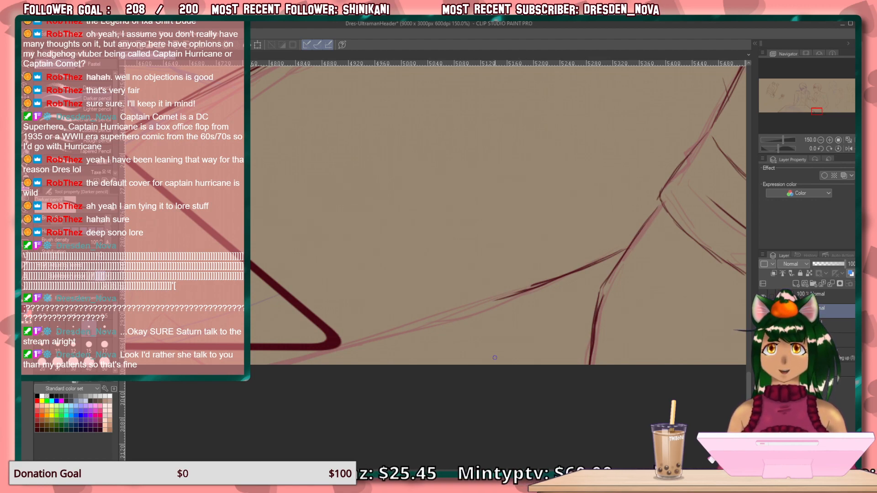
left_click_drag(532, 287, 429, 322)
left_click_drag(498, 300, 371, 331)
left_click_drag(459, 315, 350, 338)
left_click_drag(401, 326, 341, 338)
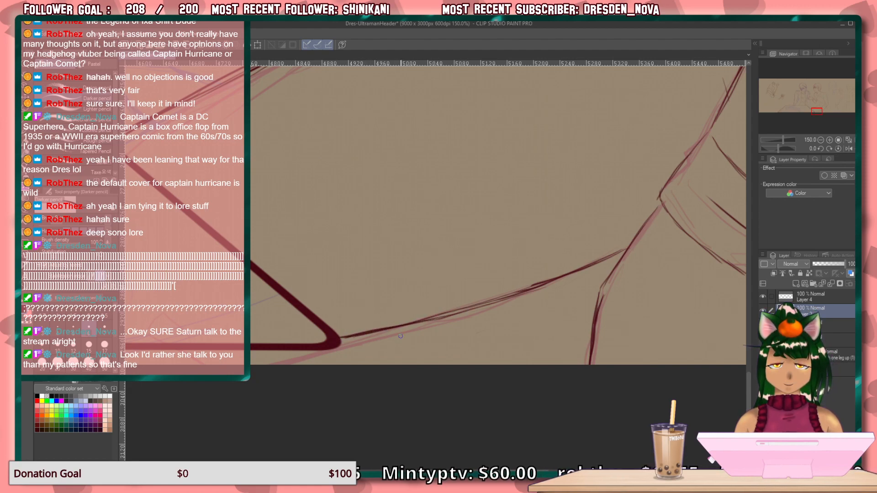
Draw a short vertical edge below the table corner and a light fold line across the thigh beside the forearm.
left_click_drag(277, 339, 503, 281)
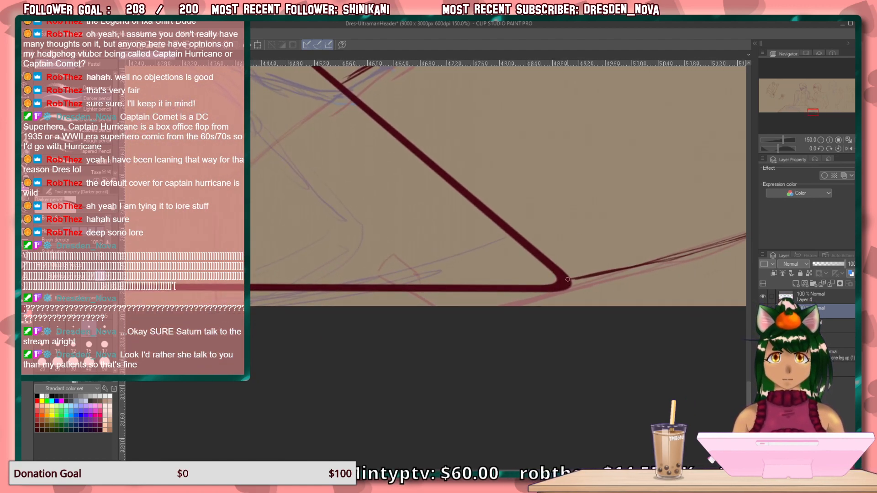
left_click_drag(568, 298, 568, 310)
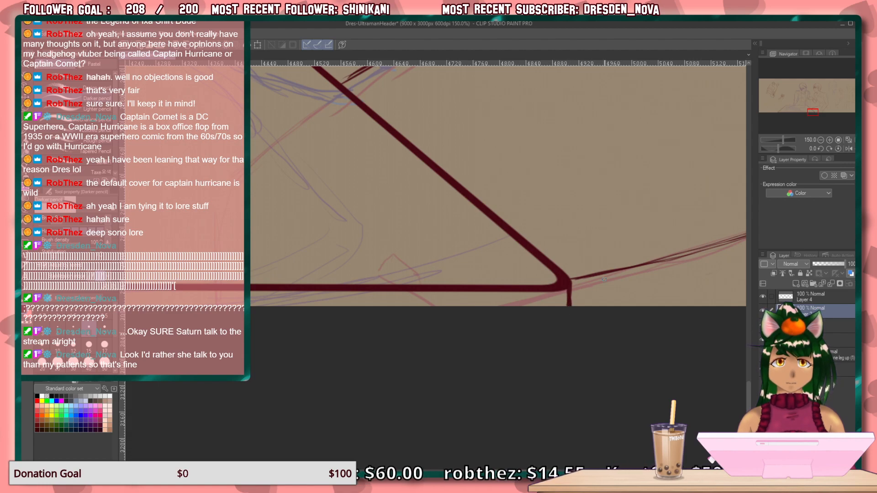
left_click_drag(588, 285, 272, 377)
left_click_drag(444, 222, 426, 263)
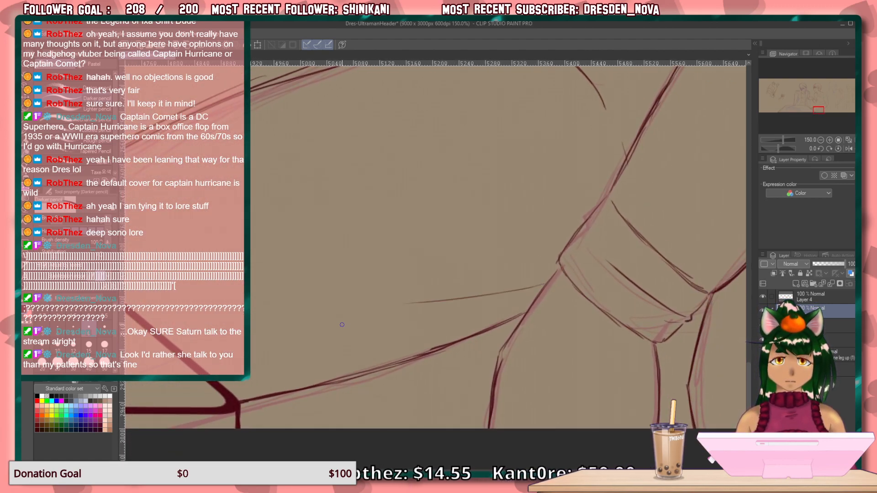
Draw the seated figure's rear contour behind the braced arm down to the canvas edge, with thin fold strokes inside it.
mouse_move(473, 359)
left_mouse_down()
mouse_move(262, 266)
mouse_move(214, 335)
left_mouse_up()
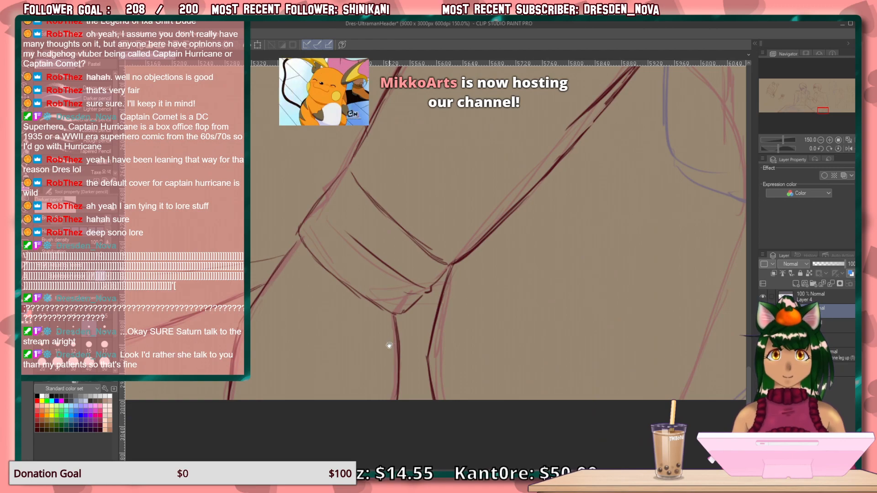
left_click_drag(390, 345, 265, 292)
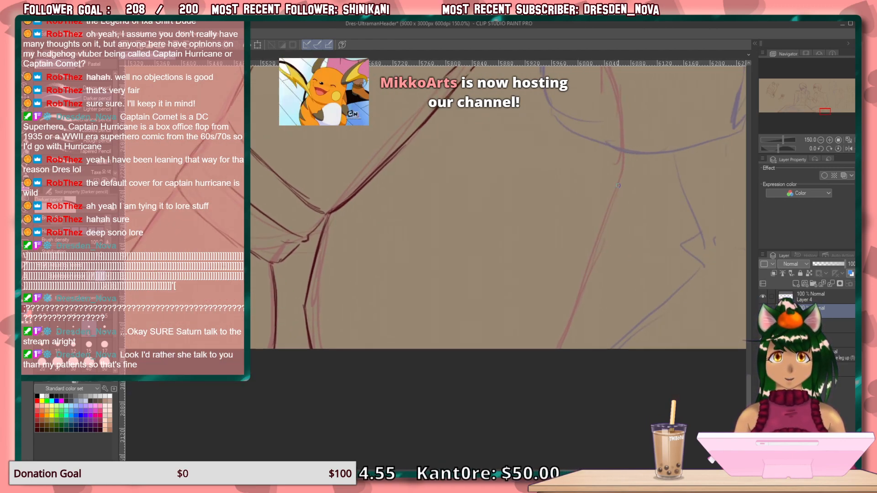
left_click_drag(627, 151, 604, 233)
left_click_drag(620, 191, 552, 344)
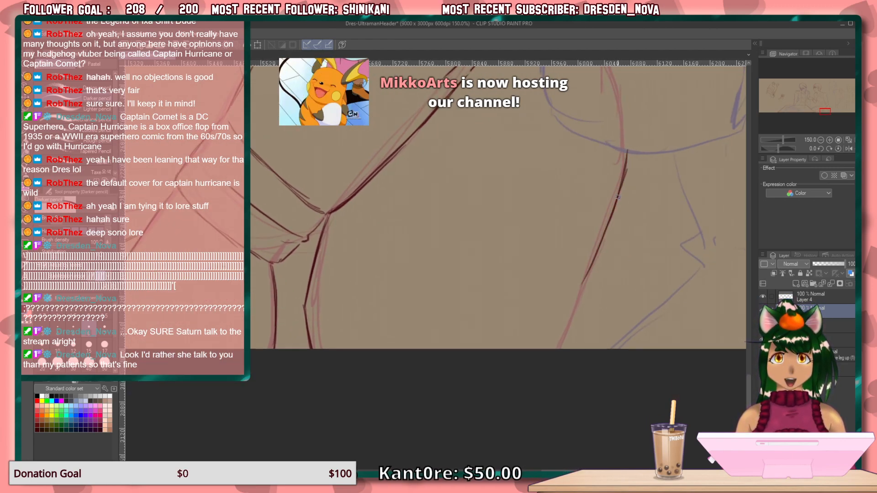
left_click_drag(584, 288, 556, 350)
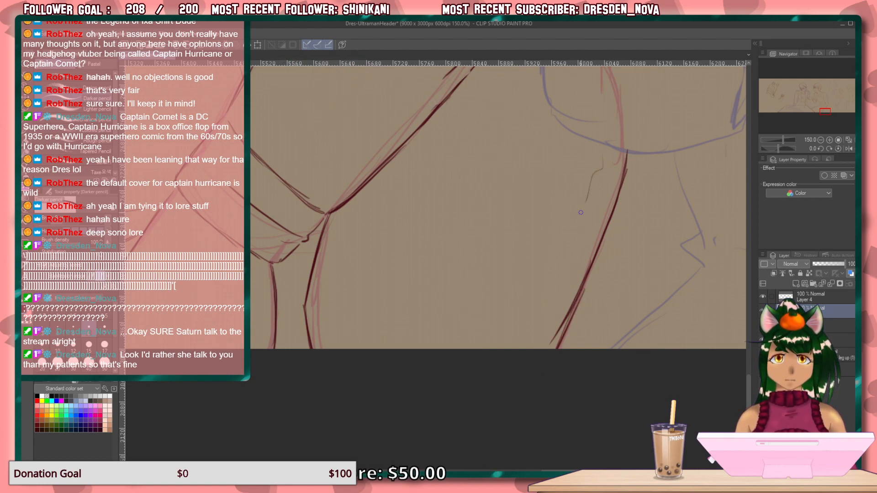
left_click_drag(572, 247, 539, 320)
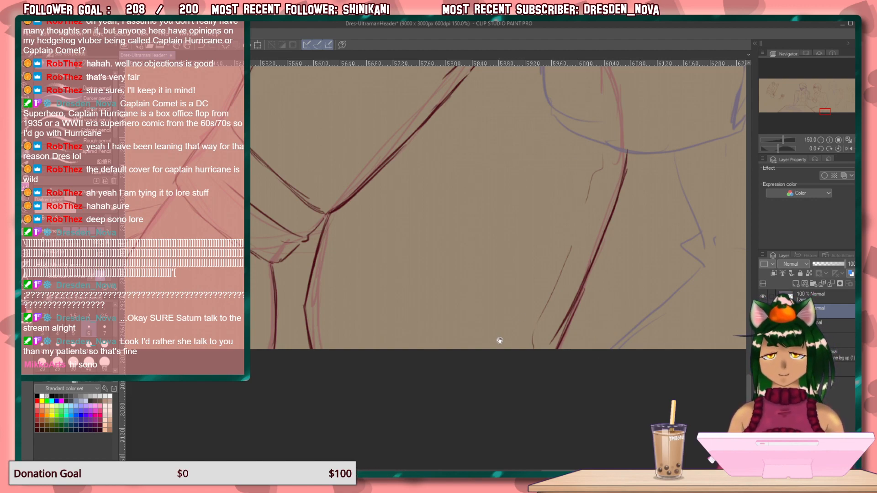
Examine the smiling figure's collar, neck, face and gesturing hand against the rough sketch, and the illustration as a whole.
left_click_drag(479, 348, 361, 395)
left_click_drag(424, 384, 296, 362)
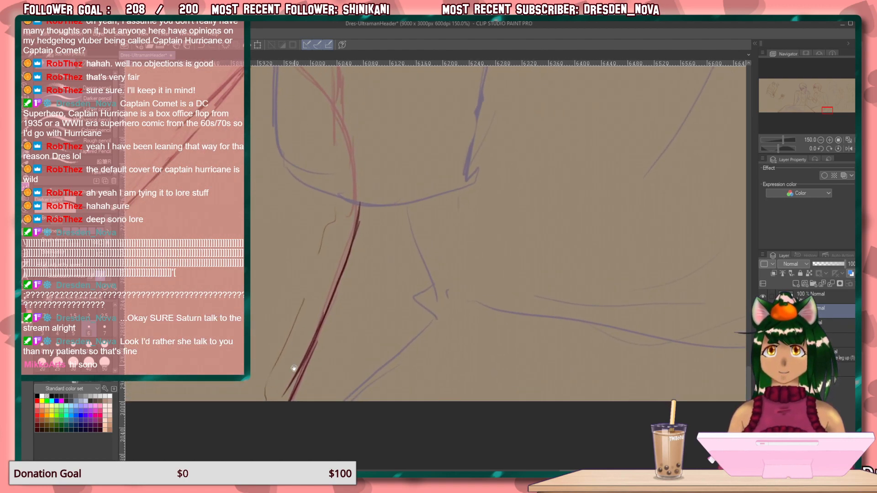
left_click_drag(348, 204, 329, 441)
left_click_drag(378, 294, 300, 433)
left_click_drag(356, 155, 415, 338)
mouse_move(361, 174)
left_mouse_down()
mouse_move(433, 322)
mouse_move(463, 97)
left_mouse_up()
mouse_move(458, 171)
left_mouse_down()
mouse_move(450, 231)
mouse_move(438, 80)
left_mouse_up()
mouse_move(448, 240)
left_mouse_down()
mouse_move(441, 147)
mouse_move(462, 343)
left_mouse_up()
left_click_drag(433, 162, 512, 371)
mouse_move(446, 172)
left_mouse_down()
mouse_move(528, 337)
mouse_move(575, 129)
mouse_move(509, 319)
mouse_move(525, 202)
mouse_move(559, 356)
left_mouse_up()
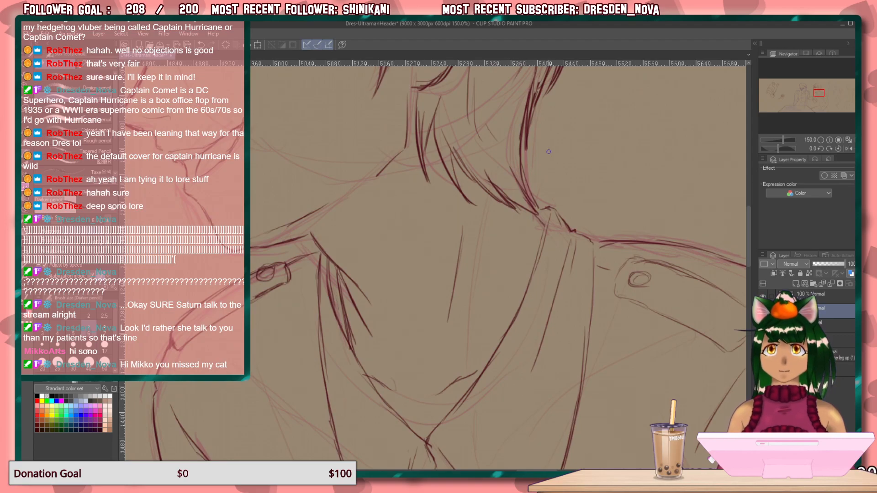
mouse_move(519, 242)
left_mouse_down()
mouse_move(499, 294)
mouse_move(544, 237)
mouse_move(545, 298)
mouse_move(528, 248)
left_mouse_up()
left_click_drag(410, 267, 411, 263)
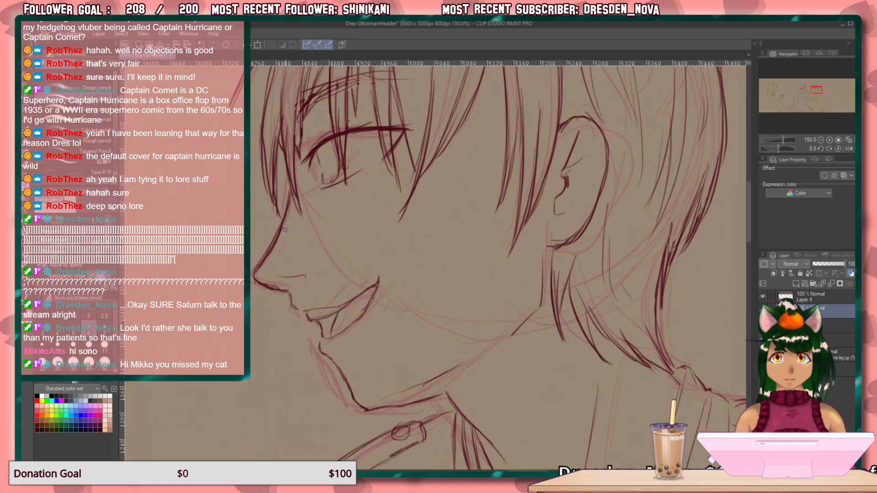
left_click_drag(406, 315, 262, 288)
left_click_drag(407, 295, 509, 310)
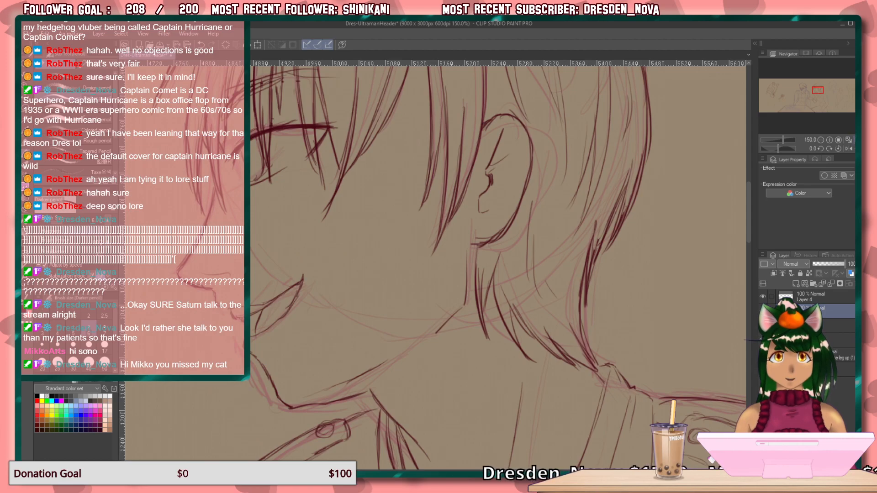
key("ctrl+0")
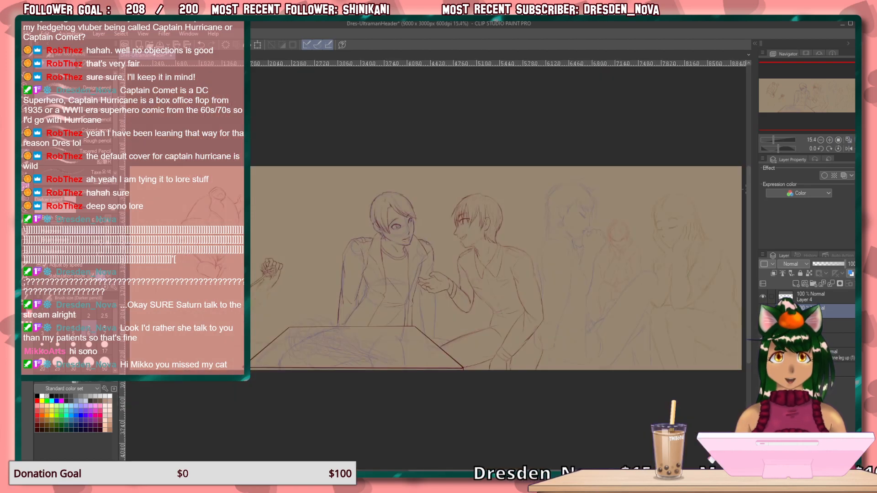
left_click(837, 140)
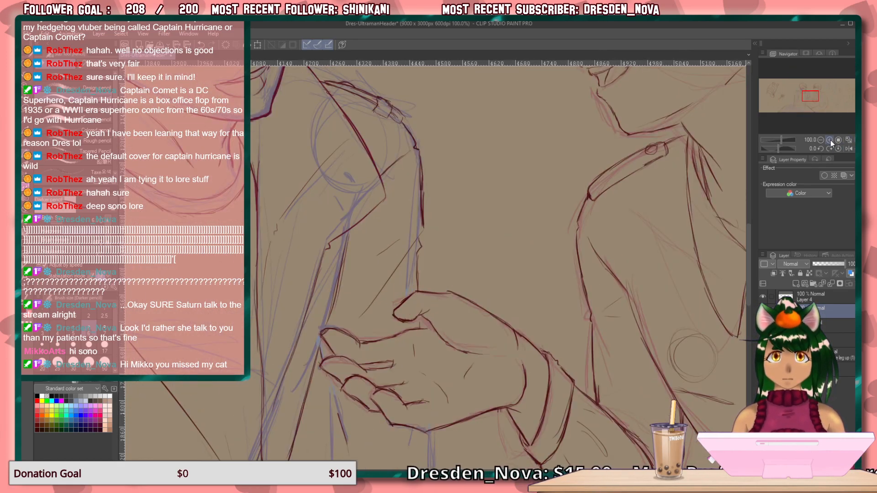
Pencil the jacket's fold line running down from the gesturing hand's fingertips along the rough sketch.
left_click(830, 140)
mouse_move(472, 340)
left_mouse_down()
mouse_move(519, 128)
mouse_move(476, 98)
left_mouse_up()
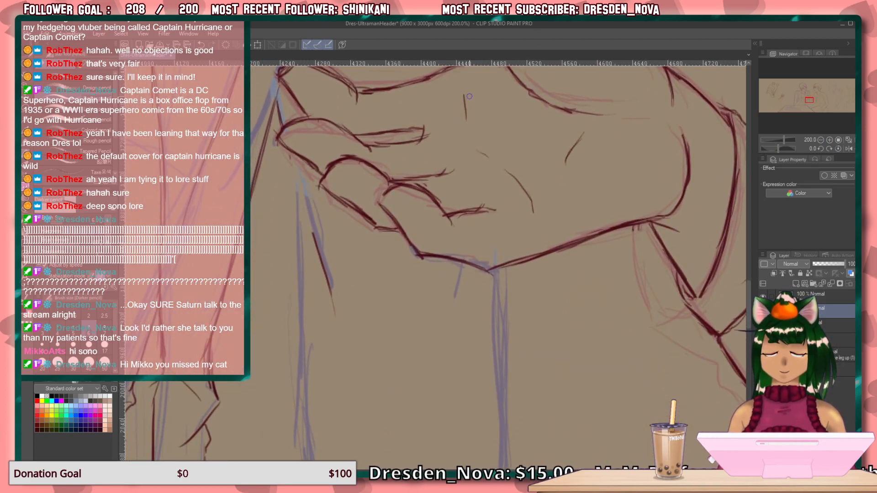
key("minus")
key("minus")
key("minus")
key("minus")
key("minus")
key("minus")
key("minus")
key("minus")
key("minus")
key("minus")
key("minus")
key("minus")
key("minus")
key("minus")
key("minus")
key("minus")
key("minus")
key("minus")
key("minus")
key("minus")
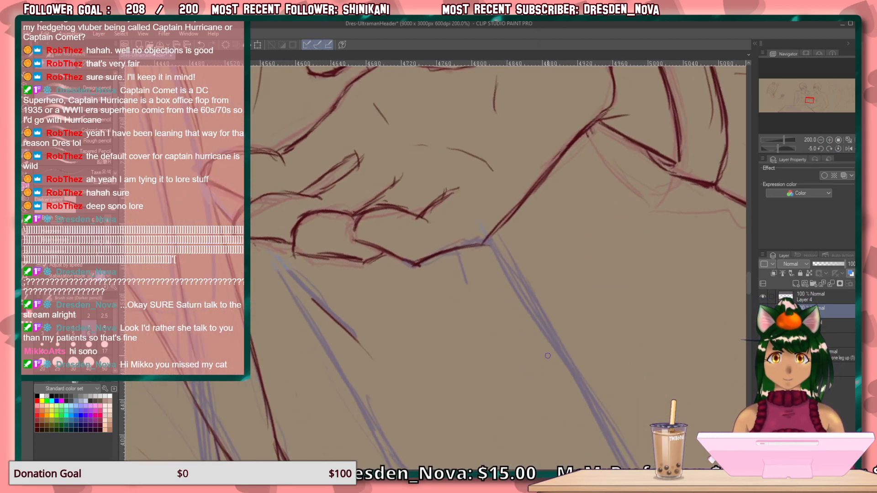
key("asciicircum")
key("asciicircum")
key("asciicircum")
key("asciicircum")
left_click_drag(444, 413, 491, 343)
left_click_drag(450, 324, 368, 352)
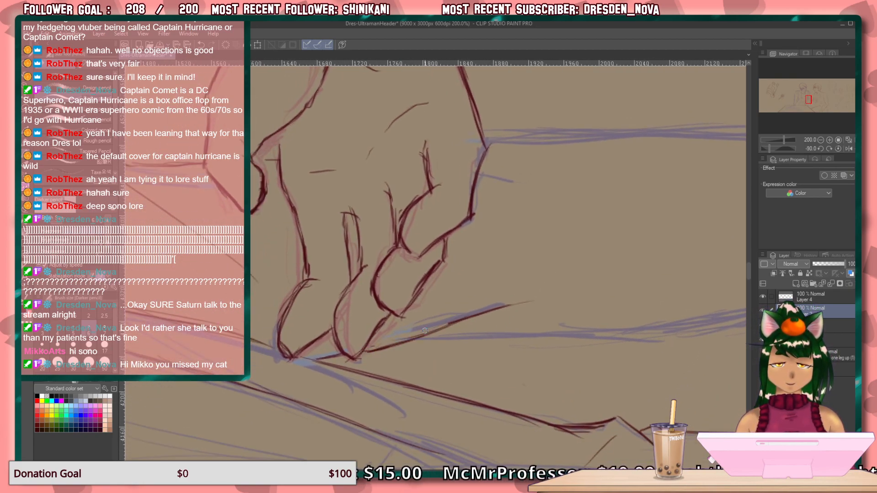
mouse_move(427, 335)
left_mouse_down()
mouse_move(457, 347)
mouse_move(531, 326)
mouse_move(576, 329)
left_mouse_up()
mouse_move(498, 336)
left_mouse_down()
mouse_move(605, 333)
mouse_move(587, 344)
mouse_move(428, 350)
left_mouse_up()
left_click_drag(602, 299, 463, 274)
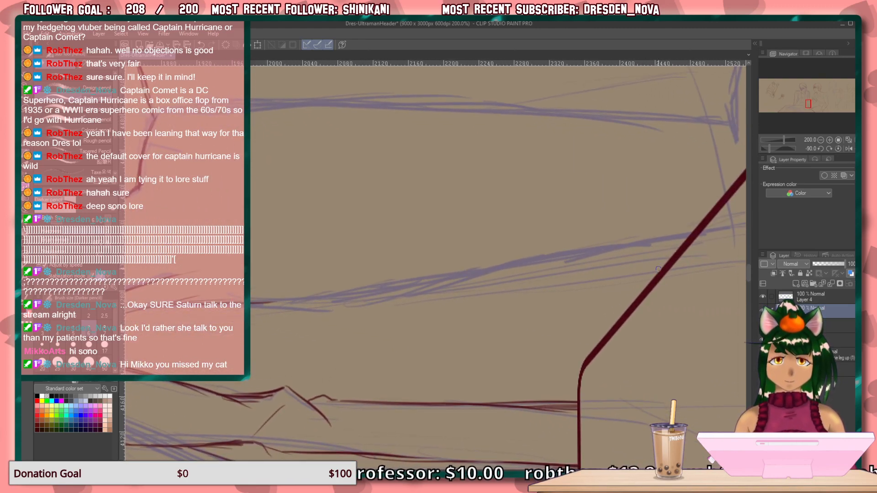
Extend the jacket's fold line down past the thick diagonal table edge with long overlapping strokes.
left_click_drag(584, 275, 657, 265)
left_click_drag(537, 280, 663, 264)
left_click_drag(596, 275, 445, 292)
left_click_drag(537, 282, 456, 290)
left_click_drag(569, 279, 411, 301)
mouse_move(511, 288)
left_mouse_down()
mouse_move(312, 313)
mouse_move(347, 306)
mouse_move(270, 306)
left_mouse_up()
left_click_drag(376, 304, 251, 306)
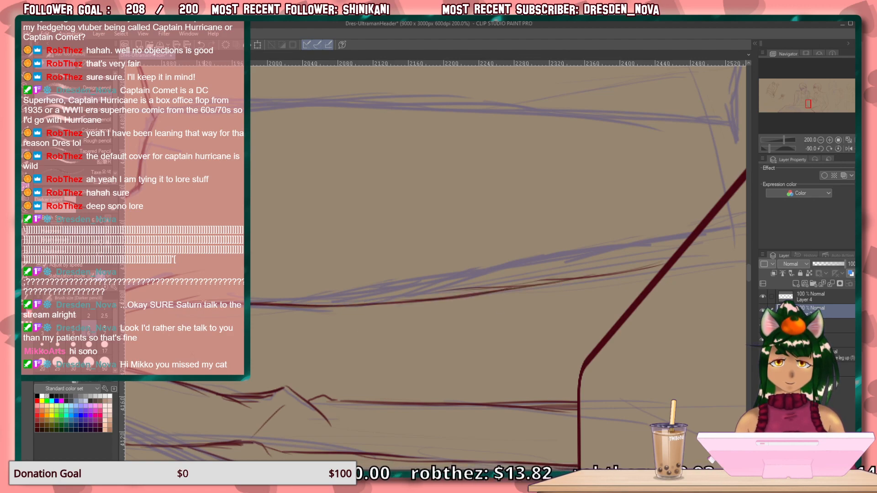
Draw the jacket's lower hem from its front corner toward the table edge, with a short vertical line below it.
key("ctrl+@")
left_click_drag(456, 313, 257, 76)
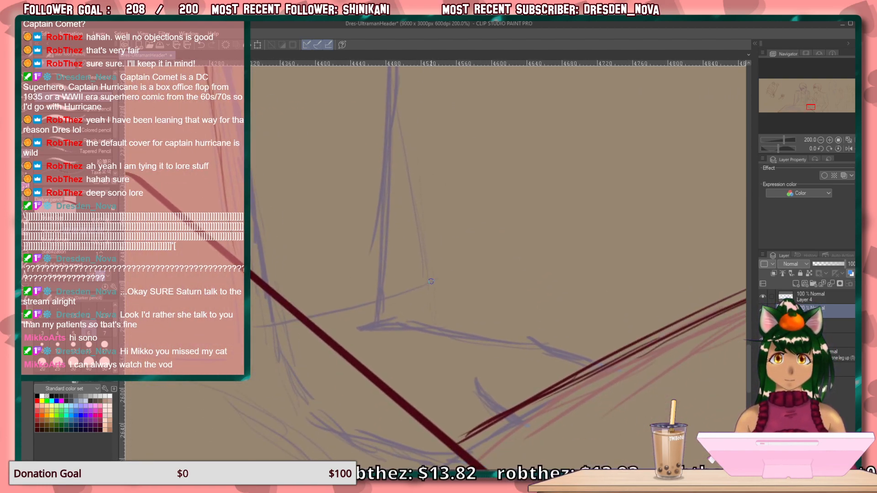
mouse_move(424, 283)
left_mouse_down()
mouse_move(343, 314)
mouse_move(294, 318)
left_mouse_up()
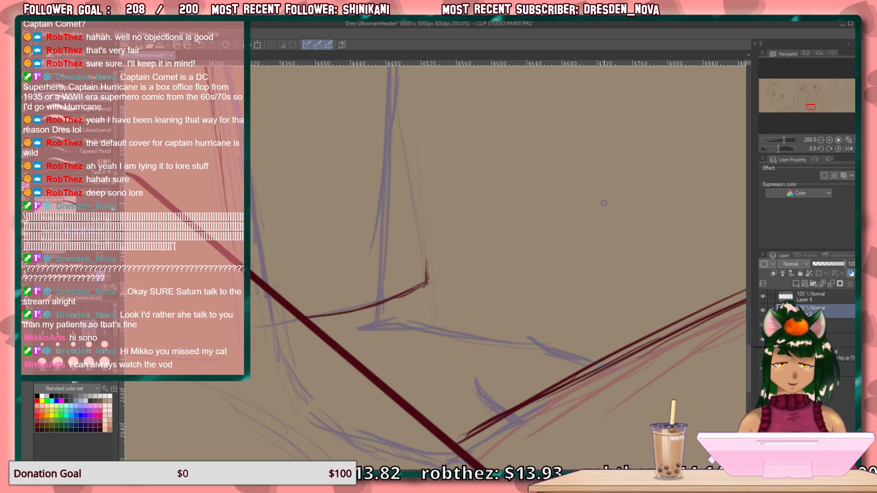
left_click_drag(383, 302, 381, 318)
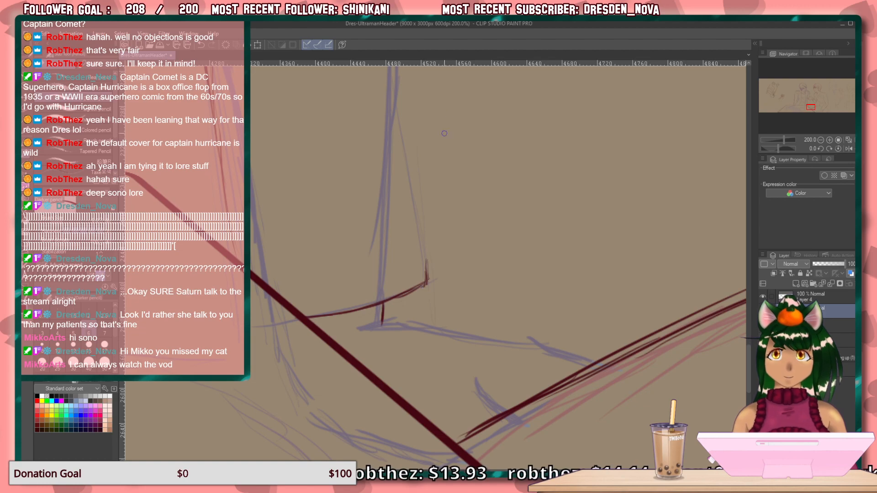
Draw the jacket's lower front edge with a small notch down to the hem corner, undoing the surplus overlapping strokes.
scroll(447, 126, "up", 3)
left_click_drag(407, 110, 396, 209)
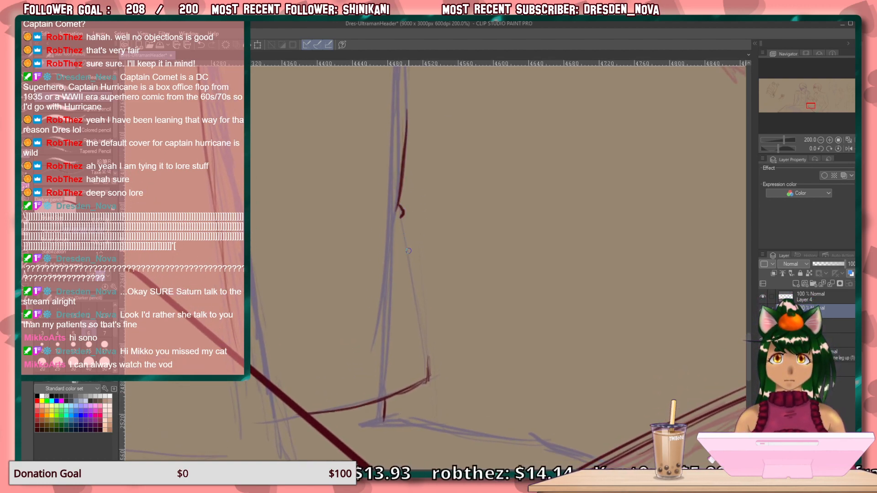
left_click_drag(401, 221, 425, 327)
left_click_drag(415, 272, 429, 345)
mouse_move(421, 290)
left_mouse_down()
mouse_move(434, 363)
mouse_move(426, 356)
left_mouse_up()
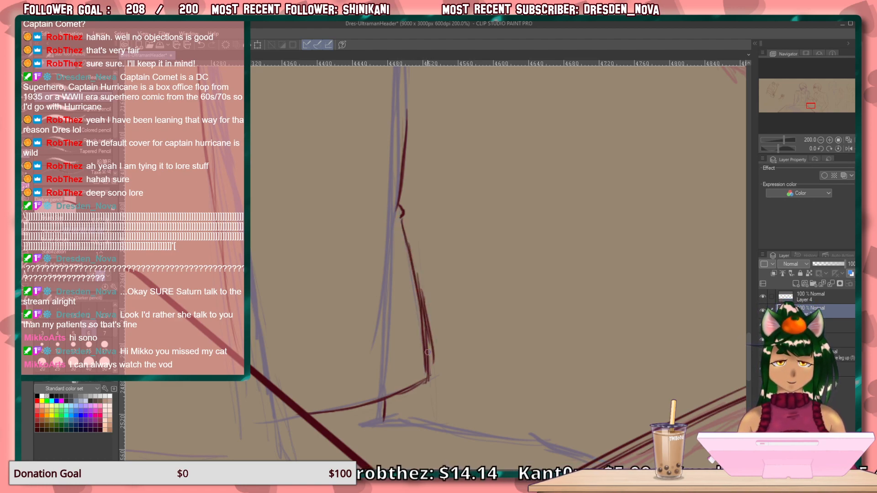
key("ctrl+z")
key("ctrl+z")
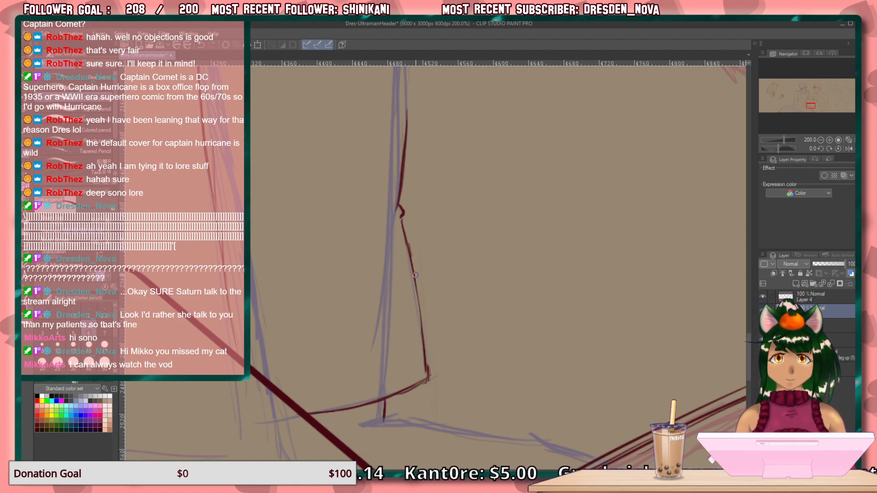
Draw a long diagonal fold line and a shorter parallel one inward from the notch in the jacket's front edge.
left_click_drag(434, 255, 445, 310)
mouse_move(411, 178)
left_mouse_down()
mouse_move(507, 333)
mouse_move(490, 147)
mouse_move(450, 156)
left_mouse_up()
left_click_drag(459, 325, 334, 412)
left_click_drag(423, 338, 365, 353)
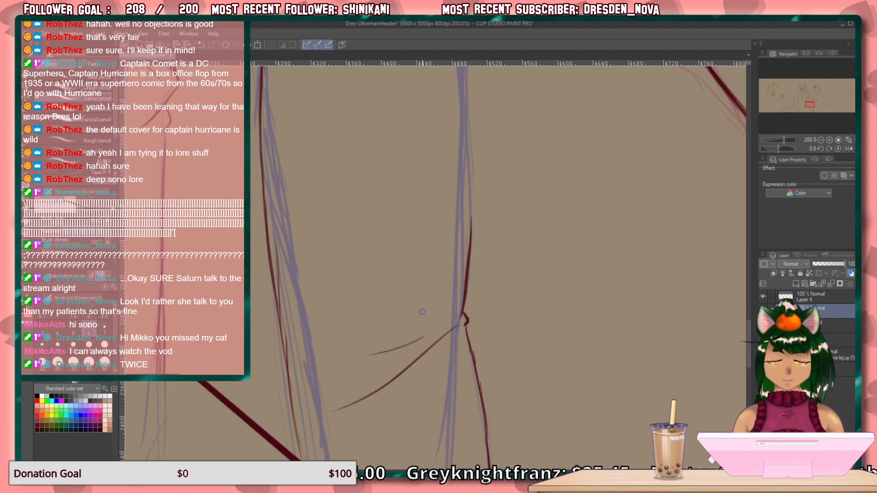
Pencil the jacket's front edge from the underside of the gesturing hand down toward the notch.
left_click_drag(489, 196, 482, 337)
mouse_move(479, 244)
left_mouse_down()
mouse_move(469, 320)
mouse_move(466, 281)
left_mouse_up()
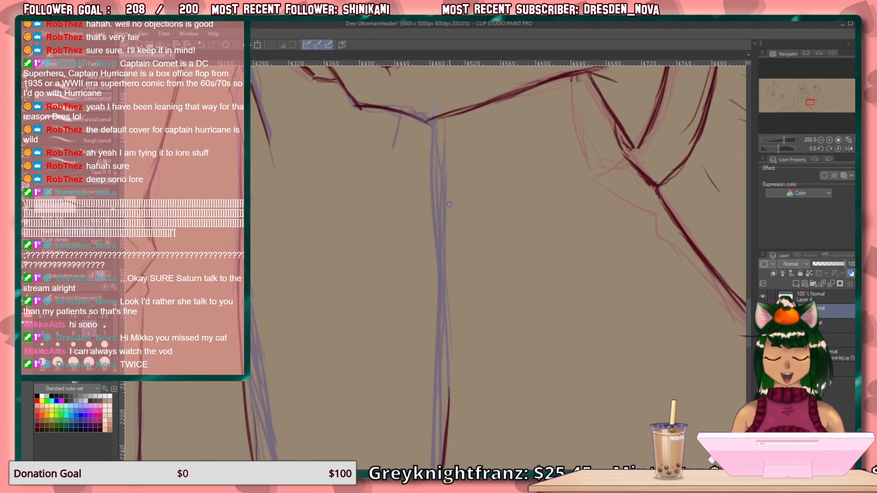
key("asciicircum")
key("asciicircum")
key("asciicircum")
key("asciicircum")
key("asciicircum")
key("asciicircum")
key("asciicircum")
key("asciicircum")
key("asciicircum")
key("asciicircum")
key("asciicircum")
key("asciicircum")
key("asciicircum")
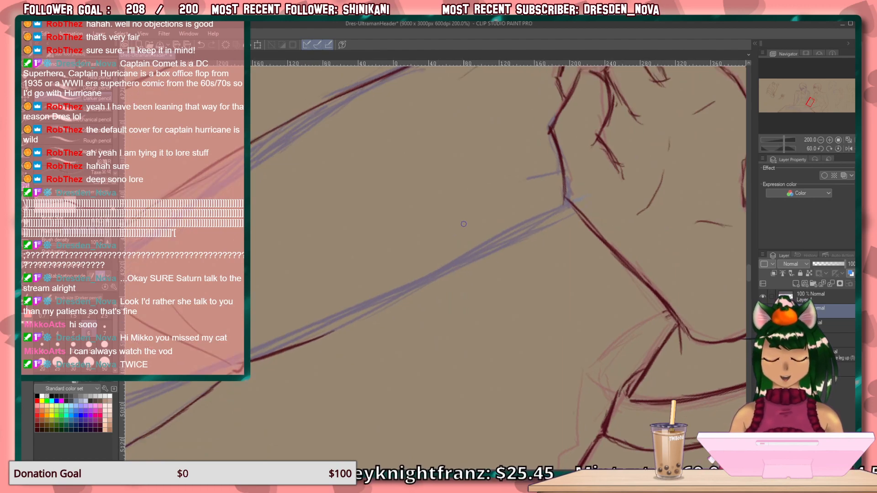
key("asciicircum")
left_click_drag(575, 238, 339, 308)
left_click_drag(439, 284, 305, 315)
Draw a short curved crease just above the thigh's upper line near the table edge.
key("ctrl+at")
left_click_drag(409, 345, 348, 27)
left_click_drag(389, 334, 301, 158)
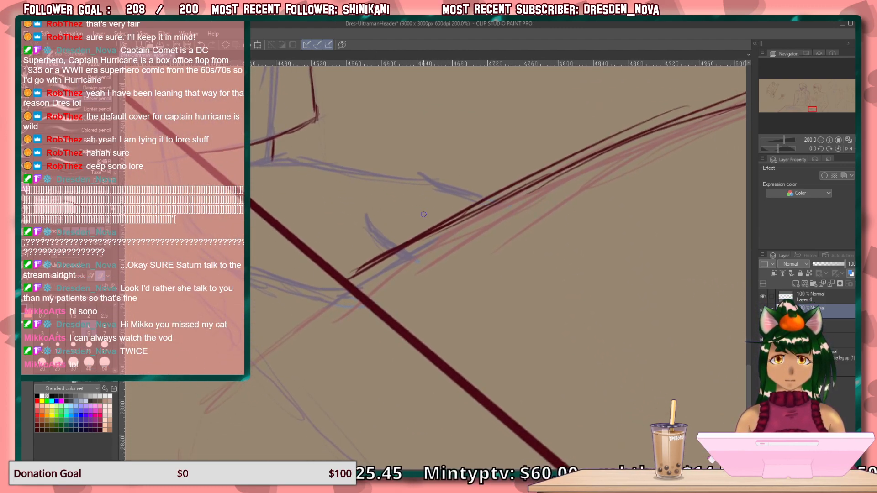
left_click_drag(367, 225, 392, 245)
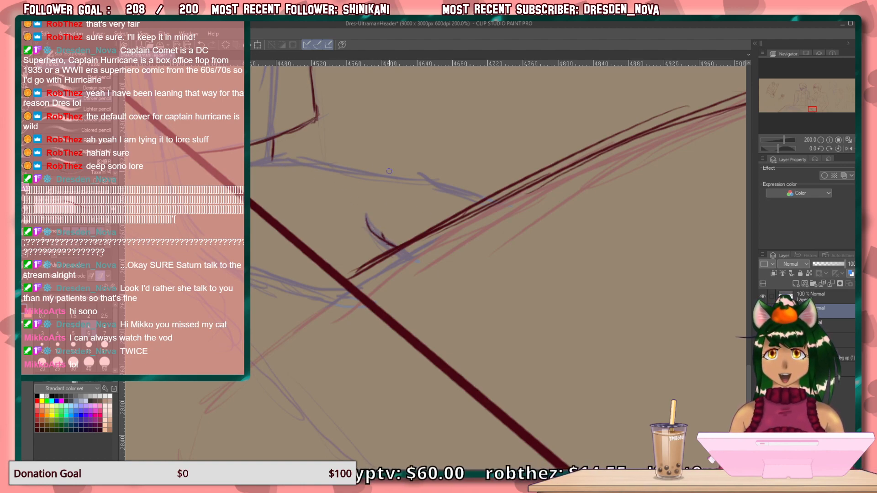
Draw the lap line from the short vertical line below the hem to the thigh, and join the curved crease to the thigh.
key("minus")
key("minus")
key("minus")
key("minus")
key("minus")
mouse_move(384, 253)
left_mouse_down()
mouse_move(507, 239)
mouse_move(473, 235)
left_mouse_up()
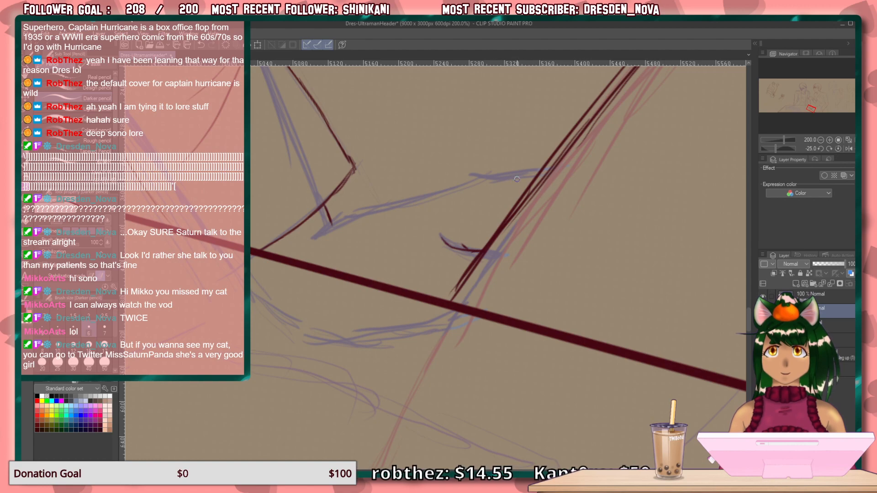
left_click_drag(533, 179, 418, 203)
left_click_drag(477, 186, 318, 238)
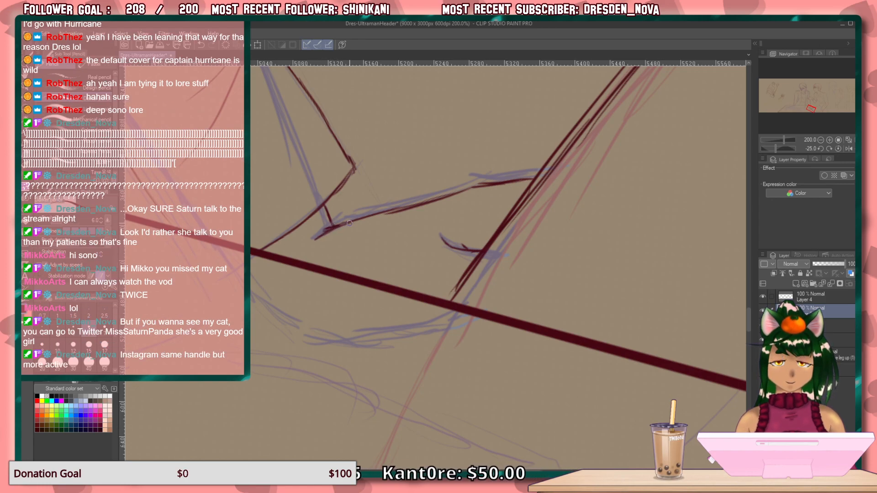
key("space")
mouse_move(480, 287)
left_mouse_down()
mouse_move(415, 313)
mouse_move(400, 357)
left_mouse_up()
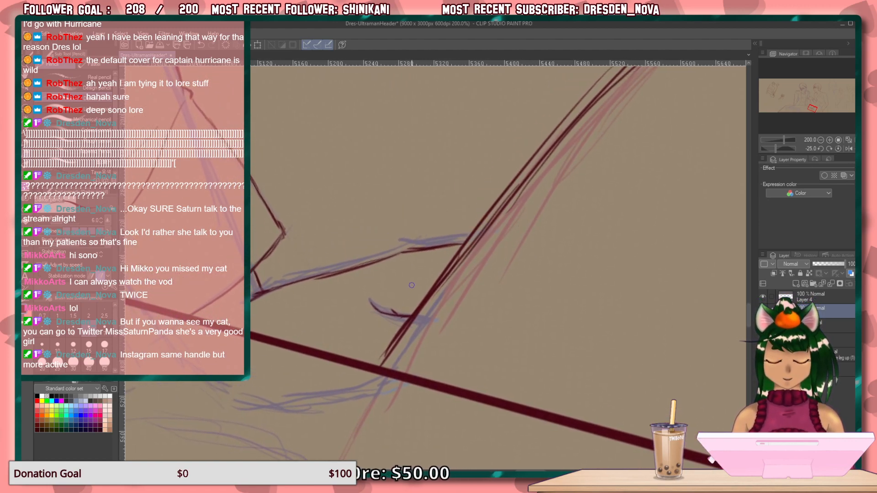
key("^")
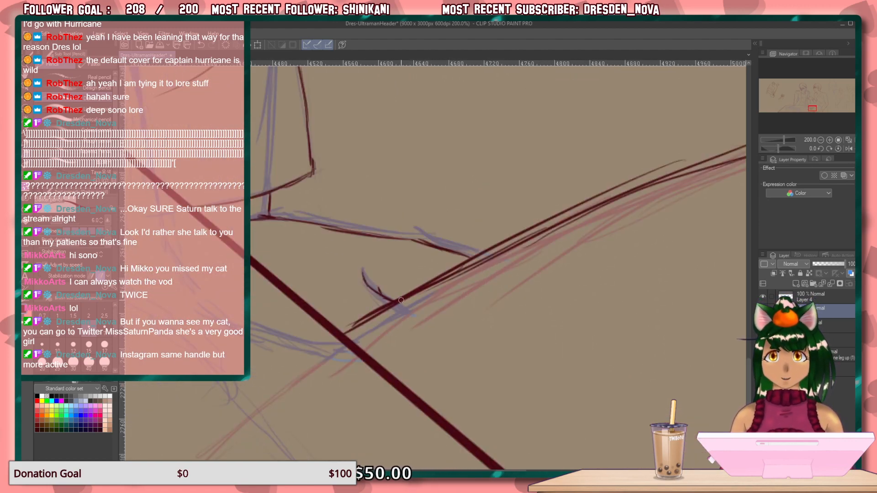
left_click_drag(413, 293, 389, 297)
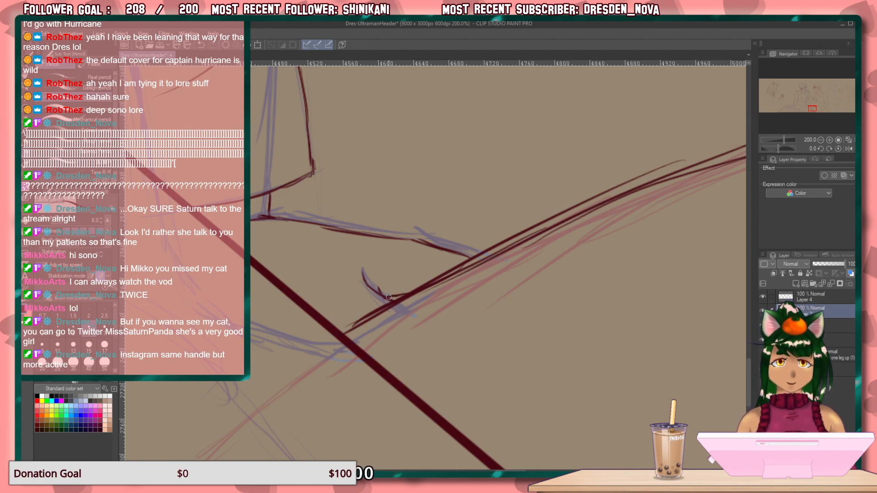
Add short strokes joining the gesturing hand's index finger to the base of its thumb.
mouse_move(228, 308)
left_mouse_down()
mouse_move(211, 345)
mouse_move(133, 337)
left_mouse_up()
mouse_move(192, 109)
left_mouse_down()
mouse_move(297, 269)
mouse_move(347, 439)
left_mouse_up()
mouse_move(201, 82)
left_mouse_down()
mouse_move(270, 217)
mouse_move(265, 396)
left_mouse_up()
left_click_drag(233, 241, 266, 369)
left_click_drag(261, 219, 283, 344)
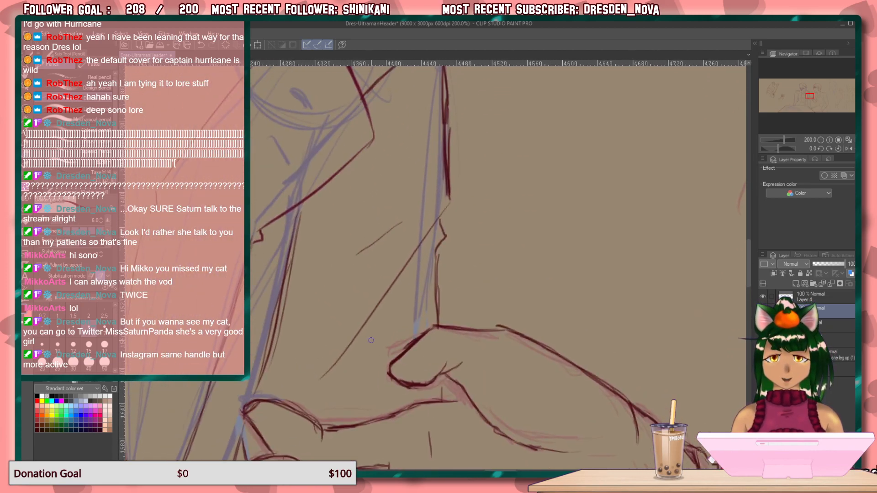
left_click_drag(444, 376, 442, 409)
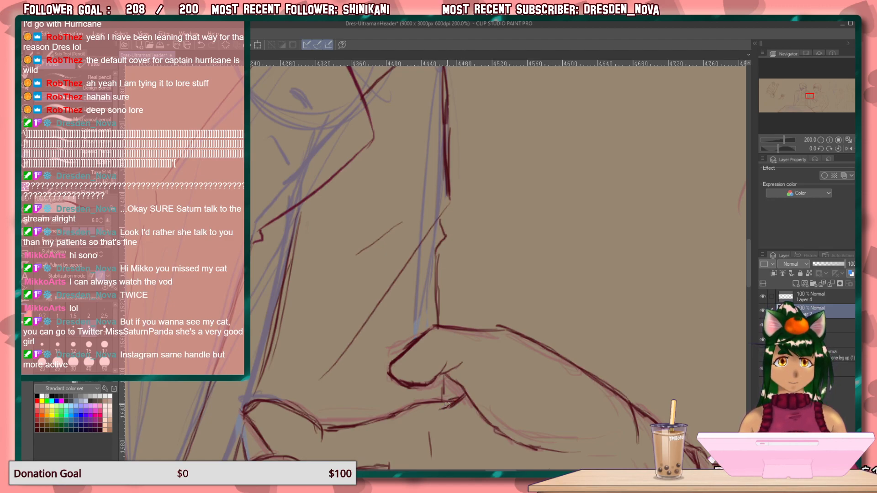
On the figure sketched in olive, draw the peaked garment contour and its descending edge above the upper oval detail.
left_click_drag(533, 293, 361, 297)
left_click_drag(557, 304, 354, 294)
left_click_drag(380, 178, 513, 458)
left_click_drag(408, 366, 652, 299)
left_click_drag(388, 318, 793, 243)
left_click_drag(301, 226, 681, 234)
mouse_move(418, 321)
left_mouse_down()
mouse_move(603, 243)
mouse_move(729, 229)
left_mouse_up()
left_click_drag(380, 293, 731, 242)
mouse_move(320, 260)
left_mouse_down()
mouse_move(456, 244)
mouse_move(686, 246)
left_mouse_up()
left_click_drag(311, 273, 679, 156)
left_click_drag(378, 286, 371, 94)
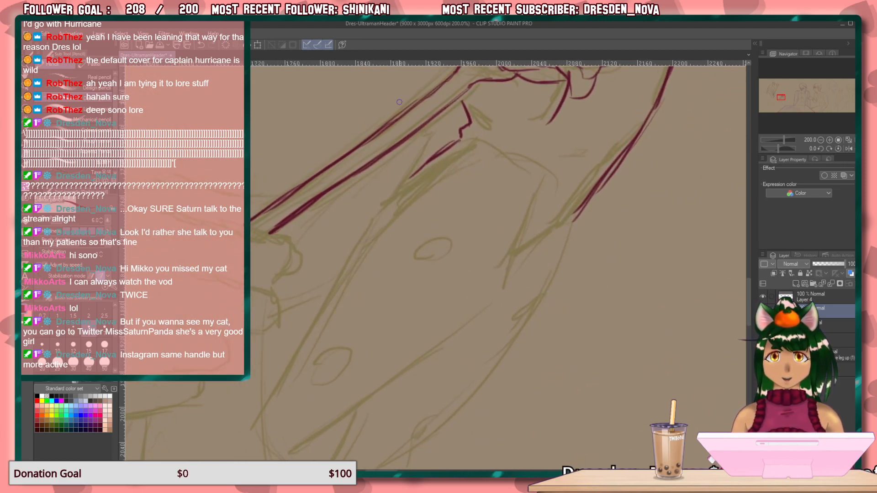
mouse_move(488, 149)
left_mouse_down()
mouse_move(526, 180)
mouse_move(511, 259)
left_mouse_up()
left_click_drag(535, 178, 496, 291)
left_click_drag(525, 220, 498, 286)
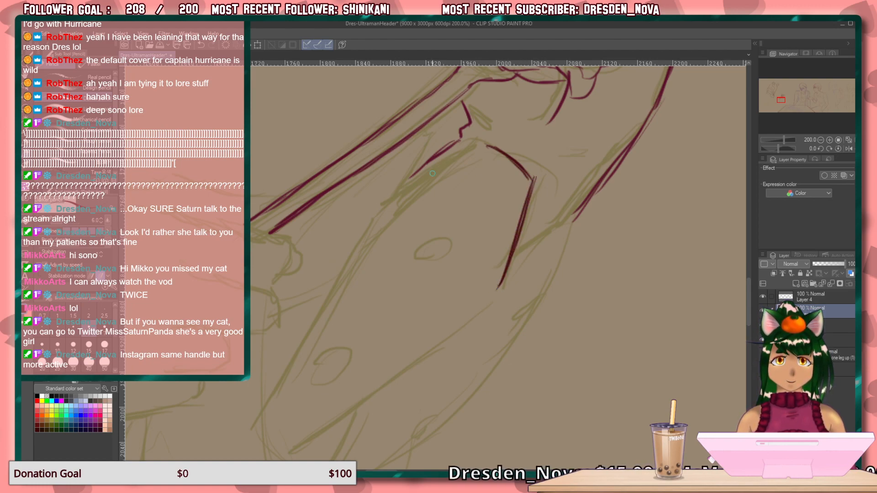
left_click_drag(487, 147, 395, 202)
Draw the start of the olive figure's finger crease, the fingertip curve and the finger's underside, redoing the underside stroke once.
mouse_move(450, 352)
left_mouse_down()
mouse_move(629, 231)
mouse_move(689, 282)
mouse_move(662, 293)
mouse_move(584, 239)
left_mouse_up()
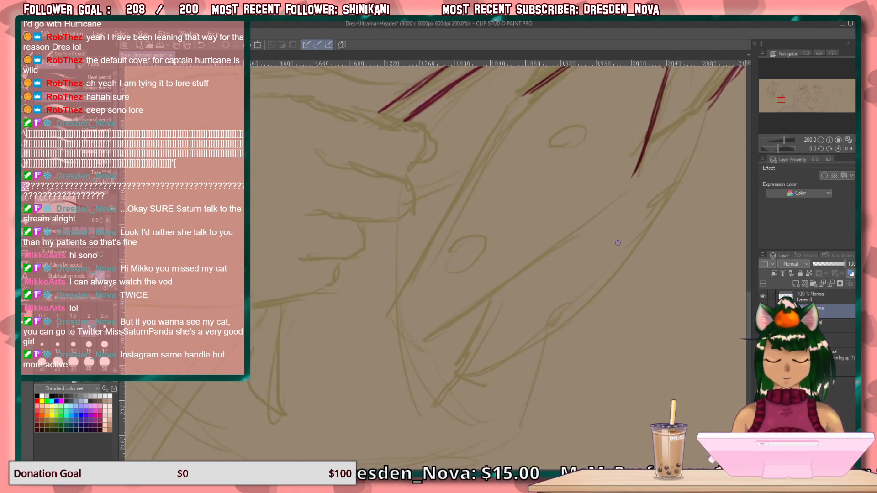
mouse_move(369, 298)
left_mouse_down()
mouse_move(423, 327)
mouse_move(430, 343)
left_mouse_up()
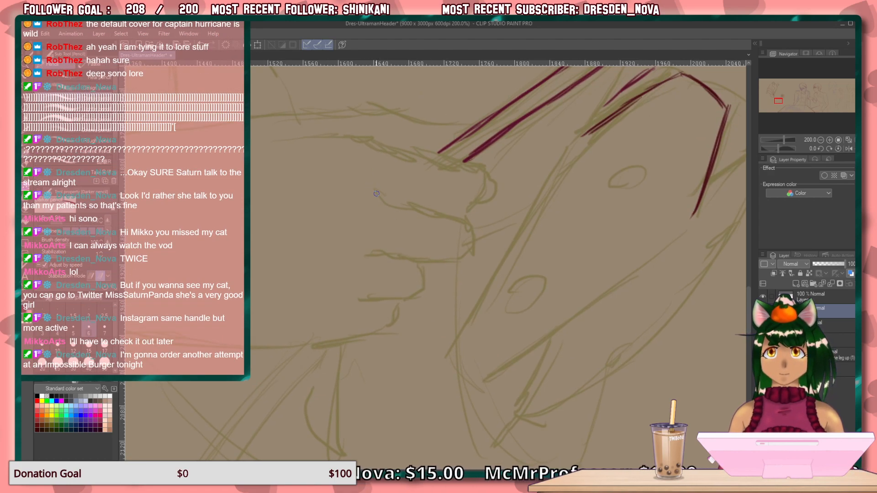
left_click_drag(380, 193, 410, 206)
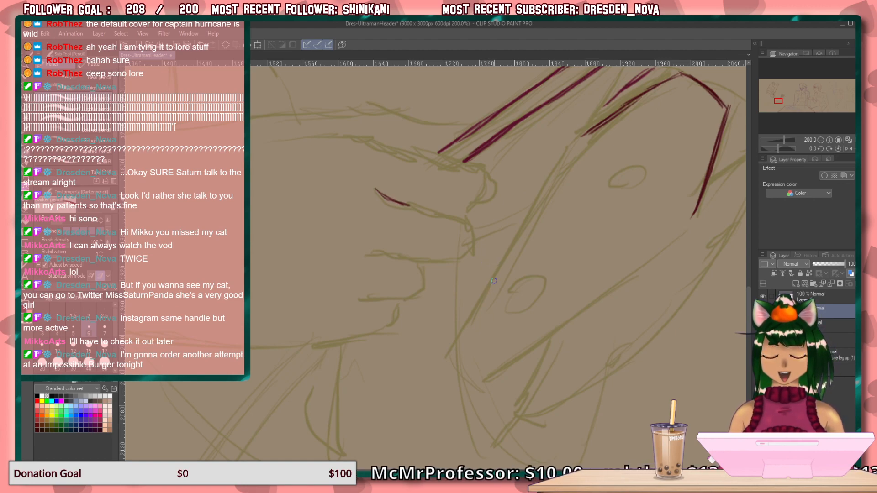
left_click_drag(473, 236, 457, 256)
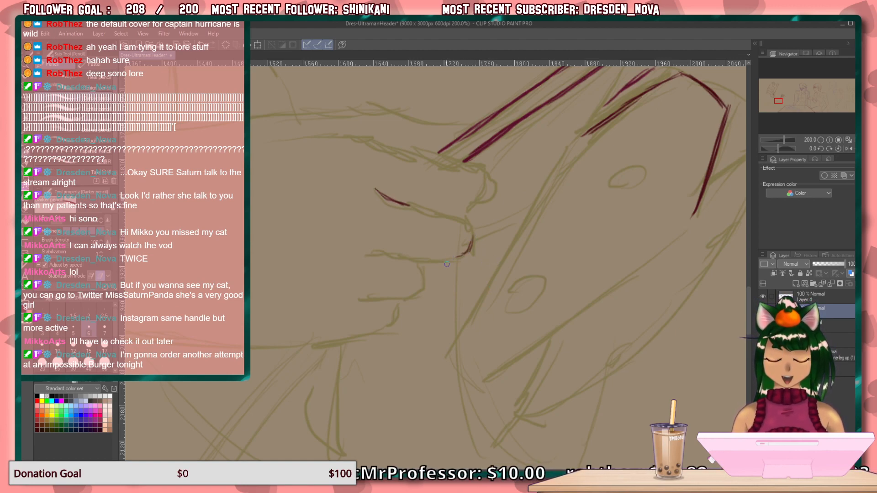
mouse_move(442, 329)
left_mouse_down()
mouse_move(440, 339)
mouse_move(470, 338)
mouse_move(473, 328)
left_mouse_up()
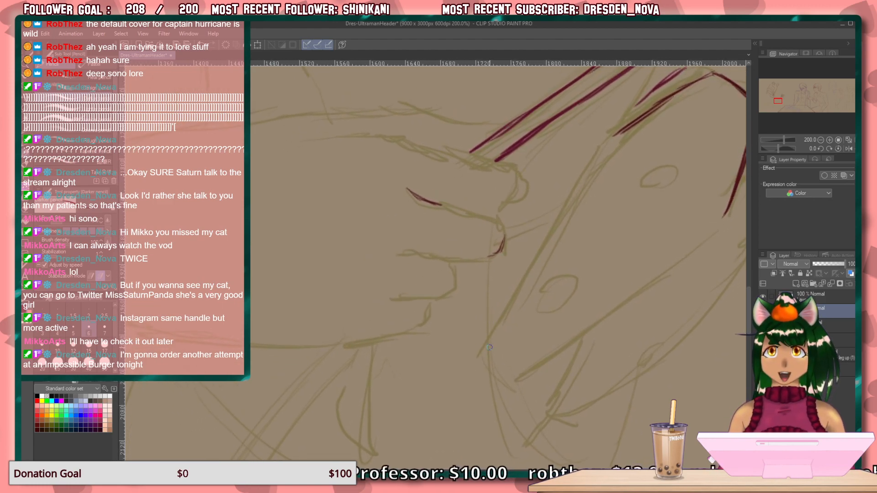
left_click_drag(498, 251, 404, 259)
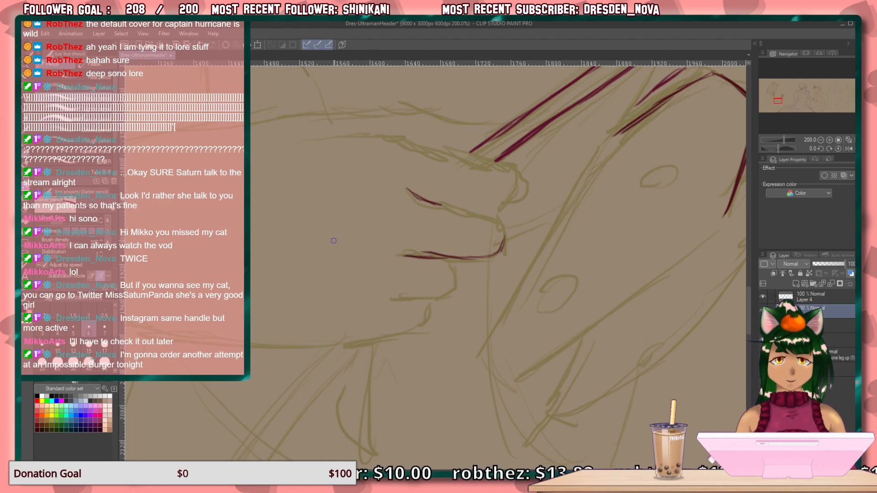
key("ctrl+z")
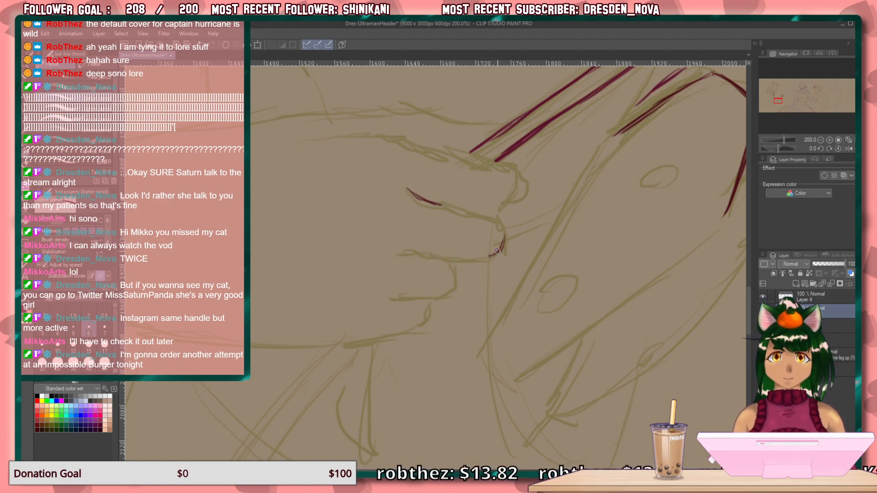
left_click_drag(488, 257, 402, 259)
Draw the upper contour of the same finger and join it around the tip to the underside.
key("minus")
key("minus")
key("minus")
key("minus")
key("minus")
key("minus")
key("minus")
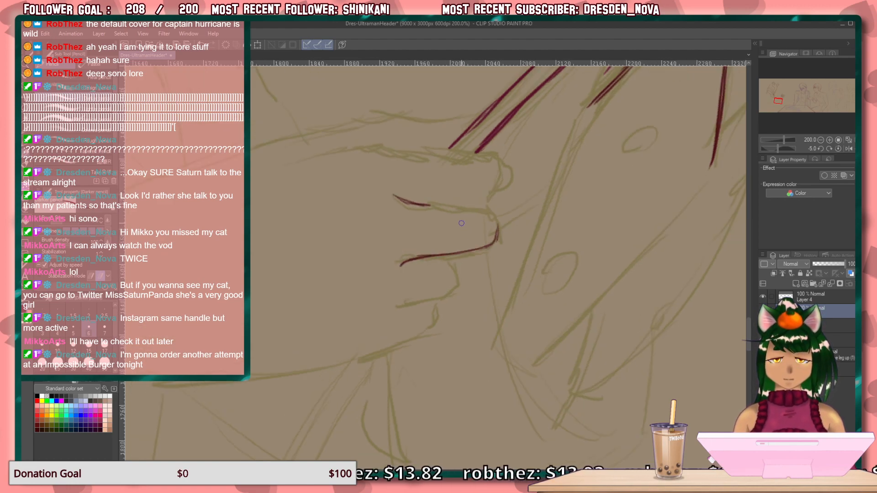
left_click_drag(455, 199, 375, 222)
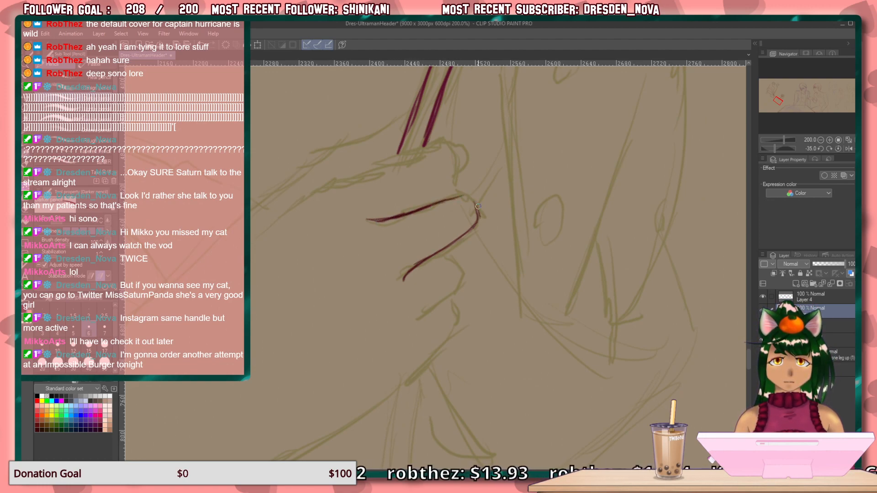
mouse_move(477, 208)
left_mouse_down()
mouse_move(471, 198)
mouse_move(453, 197)
left_mouse_up()
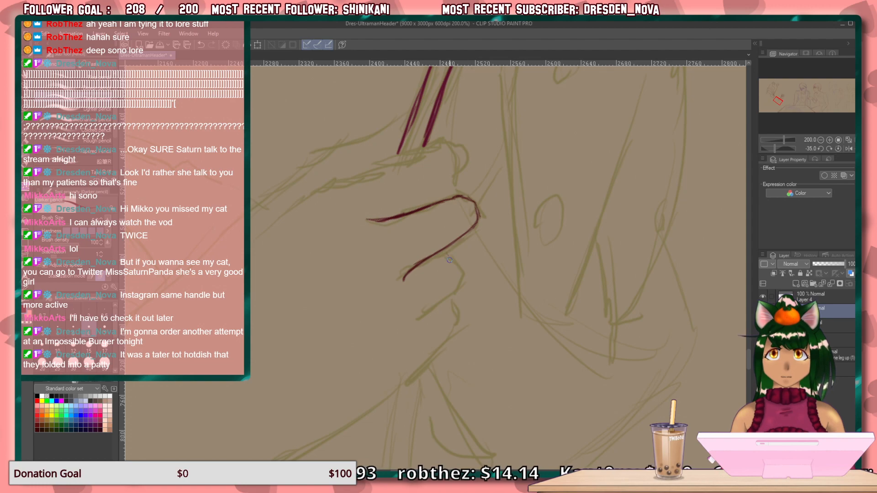
Draw the contours of the two lower curled fingers on the olive figure's hand gripping the flower stem.
mouse_move(445, 252)
left_mouse_down()
mouse_move(459, 276)
mouse_move(411, 327)
left_mouse_up()
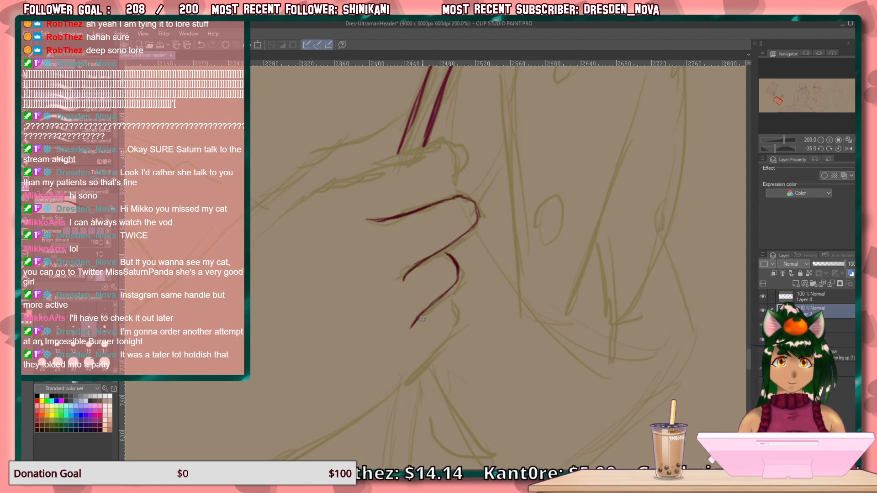
mouse_move(451, 305)
left_mouse_down()
mouse_move(457, 313)
mouse_move(407, 378)
left_mouse_up()
left_click_drag(433, 351, 403, 382)
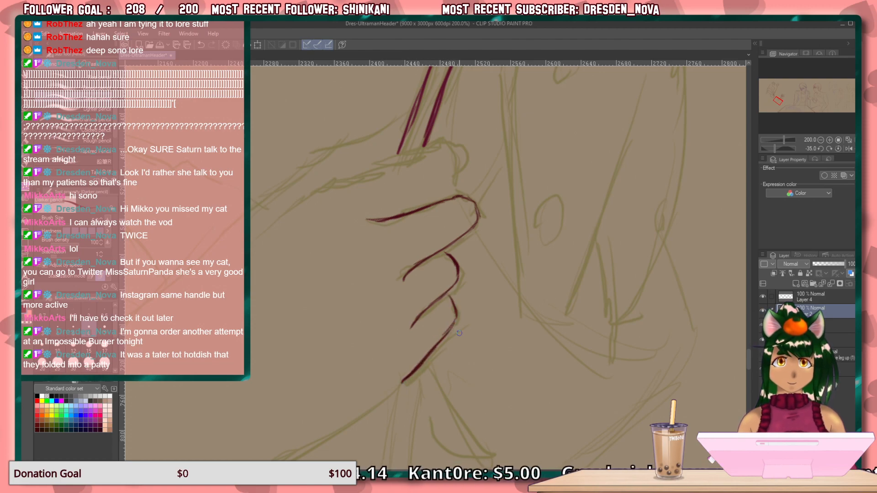
Draw the top finger of the gripping hand, with its inner crease, rounded tip and upper contour running back to the knuckle.
mouse_move(446, 174)
left_mouse_down()
mouse_move(388, 219)
mouse_move(420, 200)
left_mouse_up()
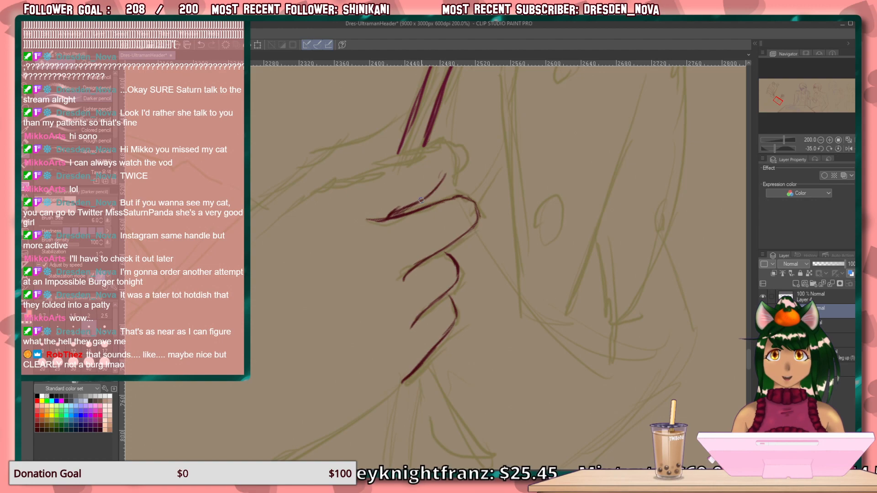
mouse_move(446, 141)
left_mouse_down()
mouse_move(456, 156)
mouse_move(451, 182)
mouse_move(446, 195)
mouse_move(428, 198)
left_mouse_up()
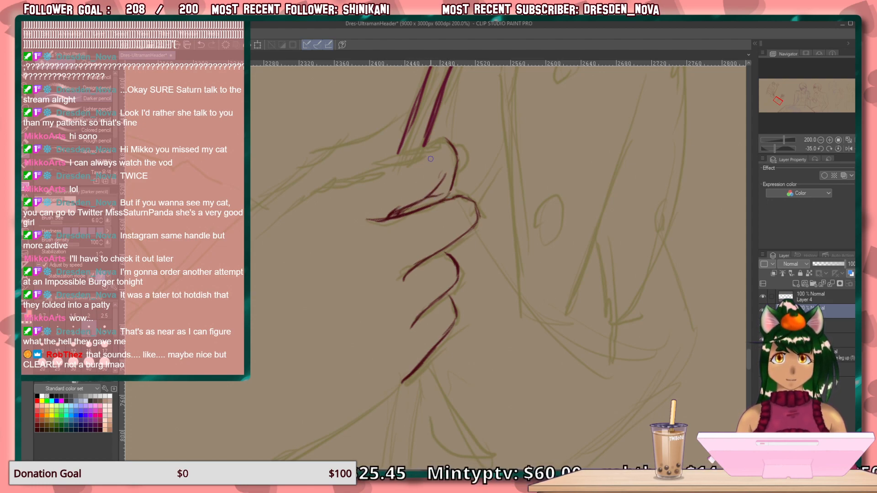
mouse_move(451, 146)
left_mouse_down()
mouse_move(409, 153)
mouse_move(446, 143)
mouse_move(402, 157)
left_mouse_up()
left_click_drag(410, 153, 350, 175)
mouse_move(398, 159)
left_mouse_down()
mouse_move(328, 187)
mouse_move(296, 219)
left_mouse_up()
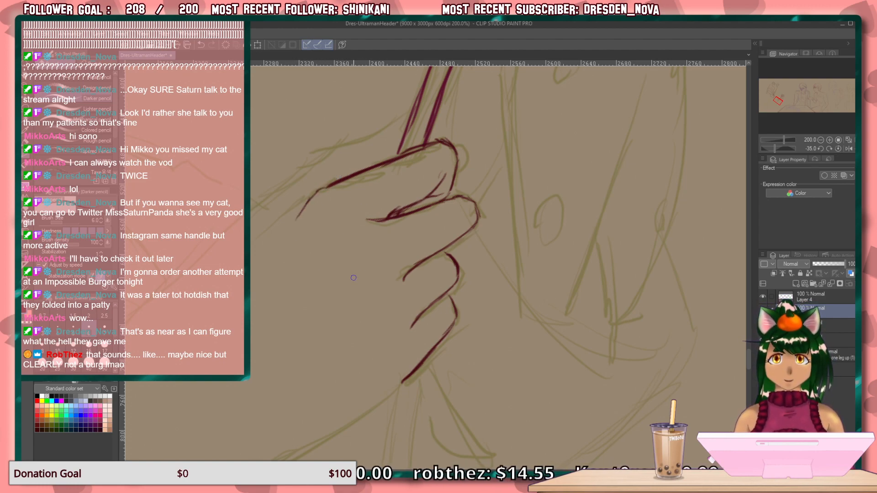
Add short crease strokes behind the curled fingers and at the base of the lowest finger.
mouse_move(374, 246)
left_mouse_down()
mouse_move(332, 280)
mouse_move(364, 284)
left_mouse_up()
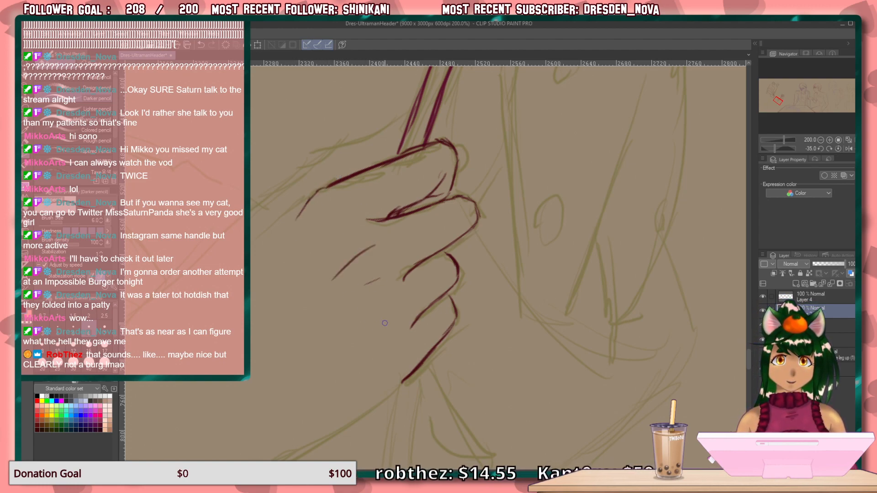
left_click_drag(399, 323, 373, 338)
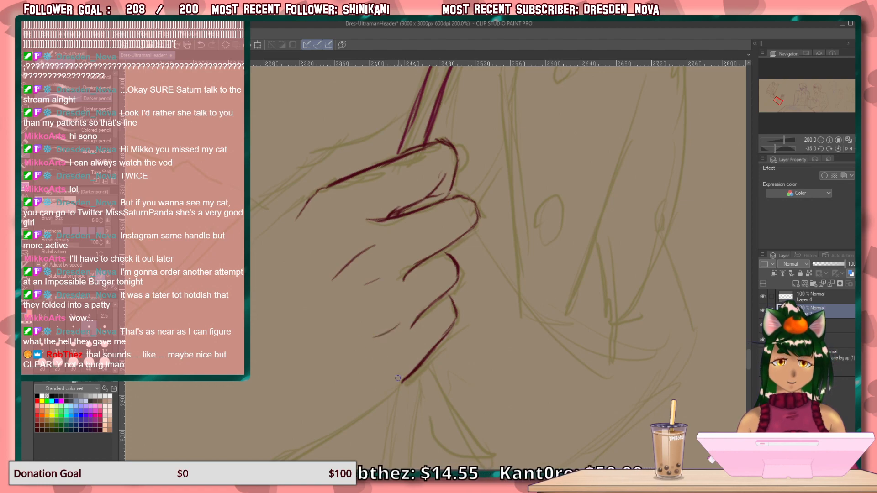
left_click_drag(411, 373, 388, 384)
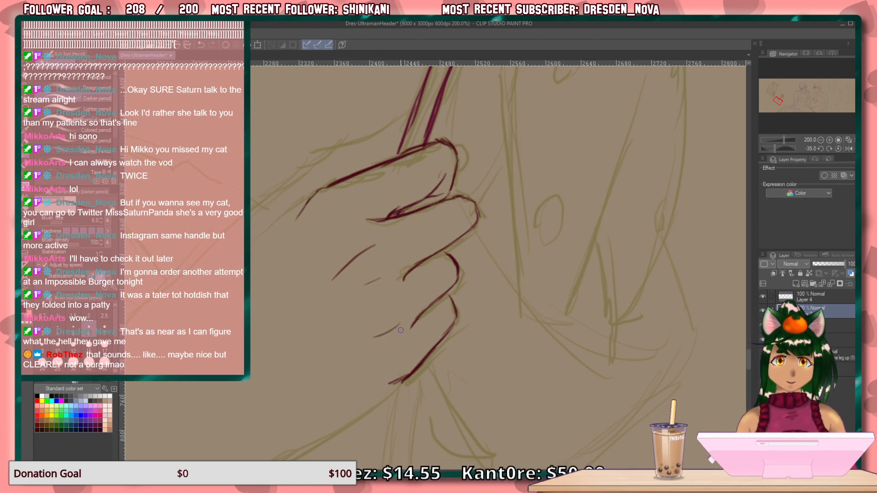
Draw a line from the top knuckle down the back of the hand, redoing it, and add a short tendon stroke beside it.
left_click_drag(304, 207, 251, 241)
left_click_drag(339, 225, 289, 248)
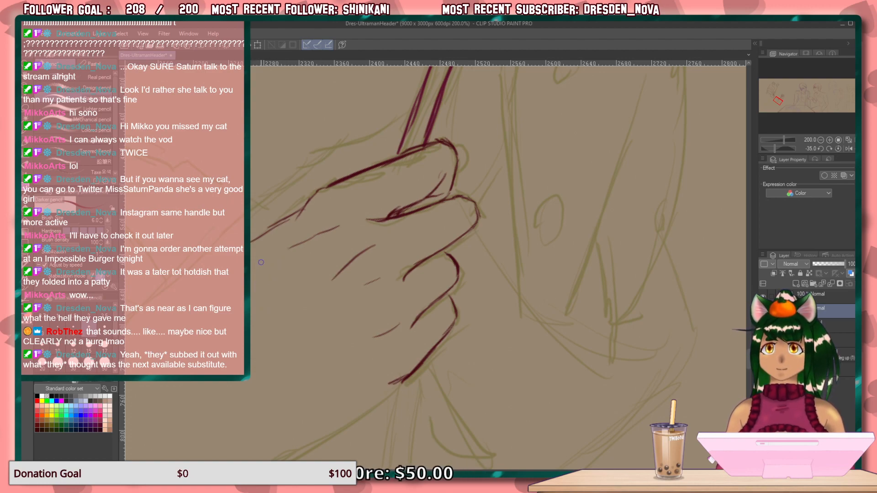
mouse_move(302, 209)
left_mouse_down()
mouse_move(252, 240)
mouse_move(280, 222)
mouse_move(252, 243)
left_mouse_up()
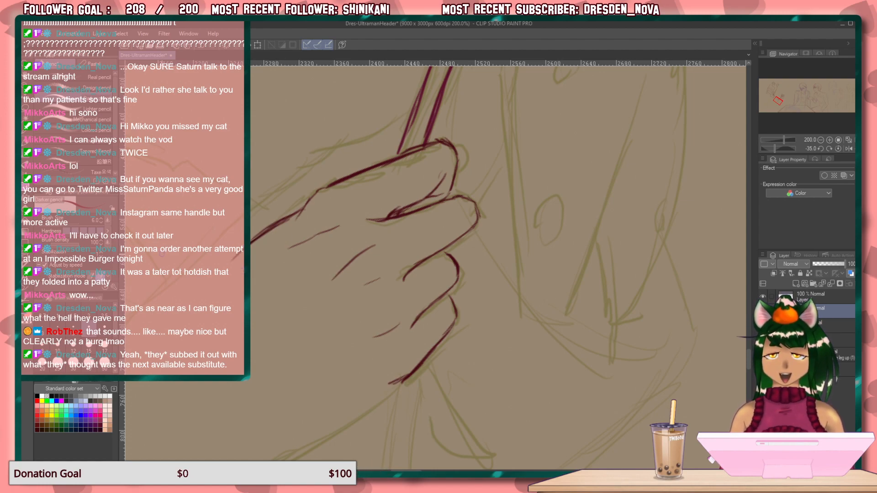
left_click_drag(301, 207, 231, 265)
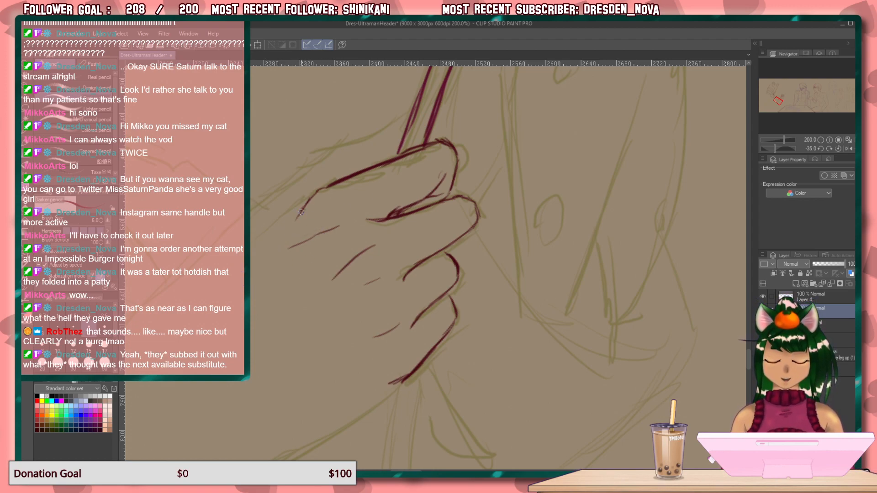
mouse_move(303, 206)
left_mouse_down()
mouse_move(286, 216)
mouse_move(317, 194)
mouse_move(251, 247)
left_mouse_up()
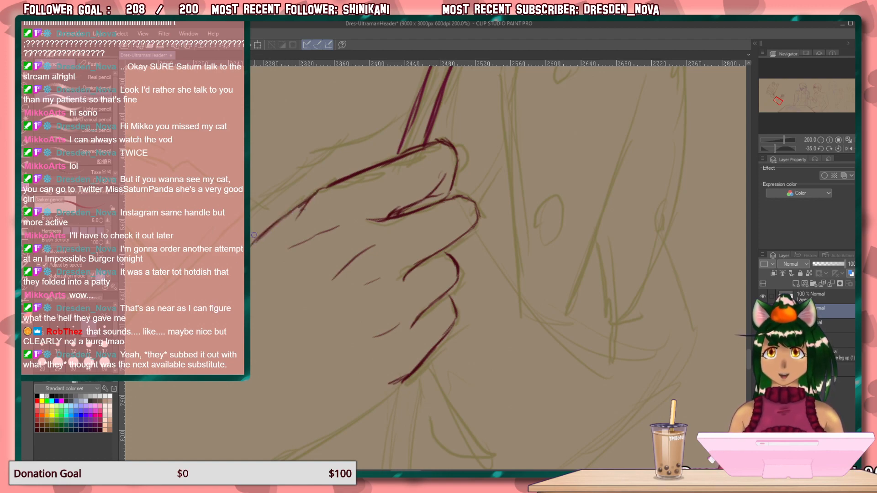
Outline the underside of the hand from the lowest finger to the wrist and turn it down the forearm.
left_click_drag(454, 311, 611, 96)
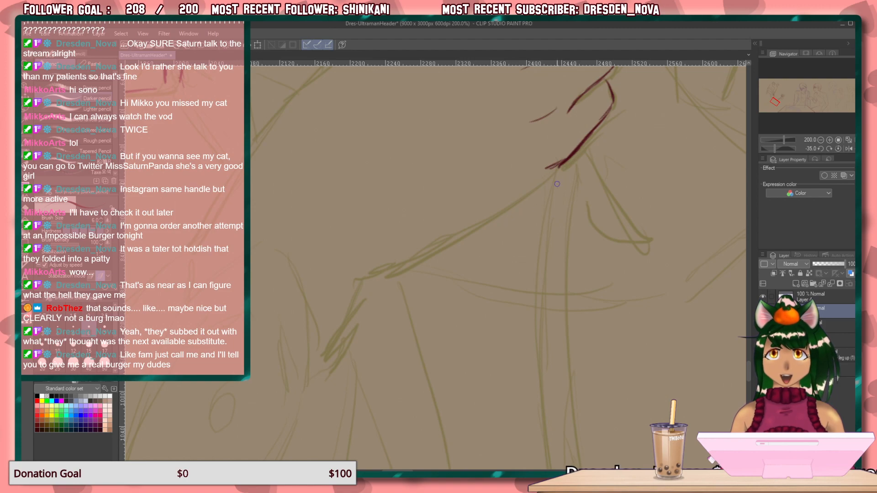
left_click_drag(550, 171, 495, 209)
left_click_drag(555, 170, 364, 275)
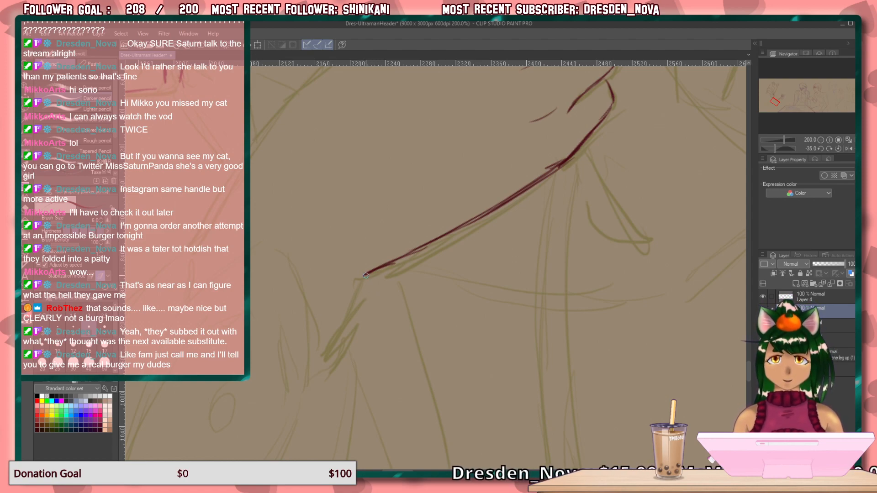
left_click_drag(358, 287, 319, 363)
left_click_drag(342, 325, 311, 372)
left_click_drag(371, 267, 325, 414)
mouse_move(337, 352)
left_mouse_down()
mouse_move(366, 382)
mouse_move(325, 448)
left_mouse_up()
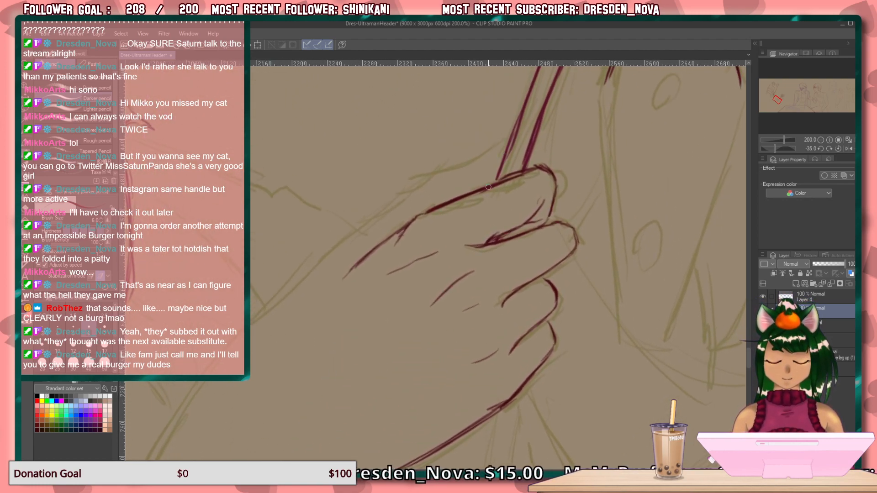
Draw the thumb contour behind the flower stem and continue the hand's upper edge toward the wrist.
mouse_move(494, 173)
left_mouse_down()
mouse_move(476, 160)
mouse_move(437, 204)
mouse_move(365, 231)
mouse_move(294, 292)
left_mouse_up()
left_click_drag(329, 256, 281, 308)
left_click_drag(316, 274, 264, 329)
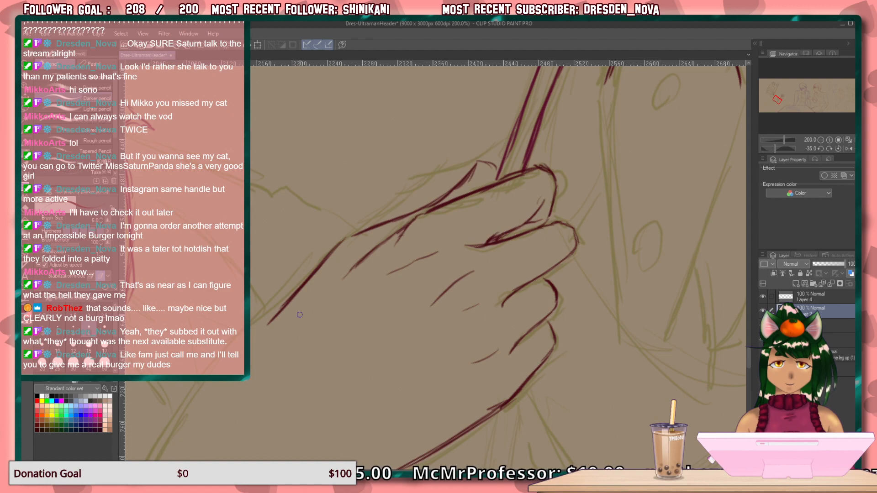
Extend the upper edge of the wrist and forearm with overlapping strokes along the olive sketch, and rework its middle section.
mouse_move(320, 365)
left_mouse_down()
mouse_move(393, 255)
mouse_move(460, 204)
left_mouse_up()
left_click_drag(409, 161, 382, 195)
left_click_drag(416, 154, 370, 207)
left_click_drag(425, 140, 378, 190)
left_click_drag(410, 156, 316, 274)
left_click_drag(374, 192, 296, 297)
left_click_drag(349, 221, 284, 318)
left_click_drag(322, 256, 273, 332)
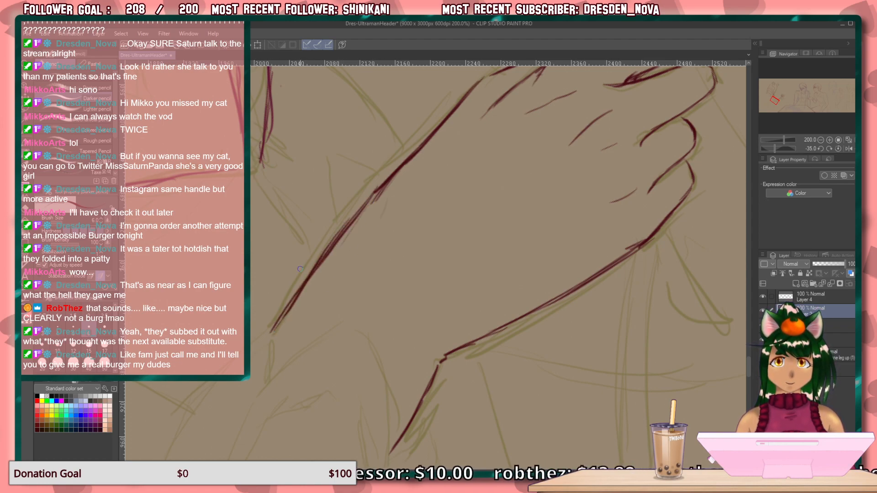
left_click_drag(361, 194, 300, 278)
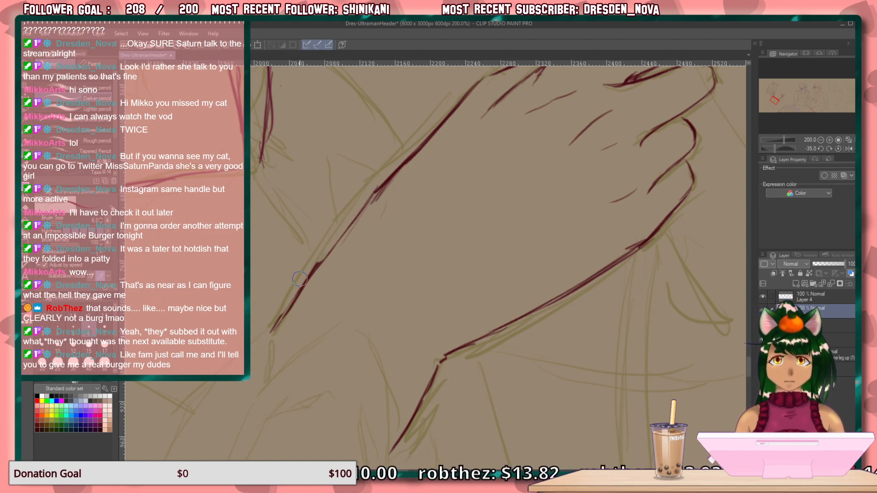
left_click_drag(373, 193, 310, 275)
Touch up the thumb's contour where it peaks behind the flower stem.
left_click_drag(440, 346, 426, 314)
mouse_move(667, 254)
left_mouse_down()
mouse_move(483, 403)
mouse_move(447, 466)
left_mouse_up()
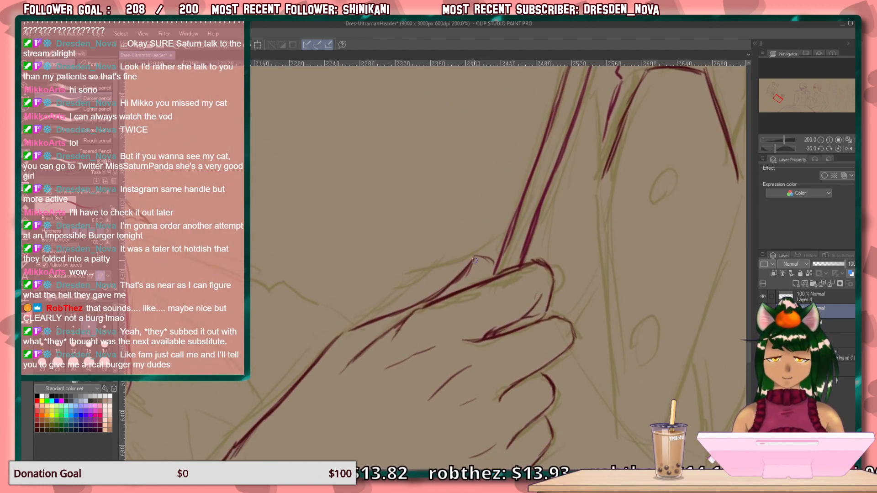
mouse_move(475, 258)
left_mouse_down()
mouse_move(485, 269)
mouse_move(490, 259)
mouse_move(494, 277)
mouse_move(475, 259)
left_mouse_up()
mouse_move(428, 287)
left_mouse_down()
mouse_move(516, 276)
mouse_move(609, 166)
left_mouse_up()
mouse_move(530, 208)
left_mouse_down()
mouse_move(531, 225)
mouse_move(572, 257)
mouse_move(612, 198)
left_mouse_up()
mouse_move(482, 286)
left_mouse_down()
mouse_move(805, 274)
mouse_move(494, 349)
mouse_move(460, 329)
mouse_move(562, 241)
mouse_move(386, 375)
mouse_move(399, 298)
mouse_move(533, 235)
mouse_move(548, 216)
mouse_move(496, 242)
mouse_move(430, 320)
left_mouse_up()
Draw the short garment edge between the flower stem and the jagged fold, down to the point where the peaked contour starts.
mouse_move(442, 286)
left_mouse_down()
mouse_move(438, 204)
mouse_move(451, 153)
left_mouse_up()
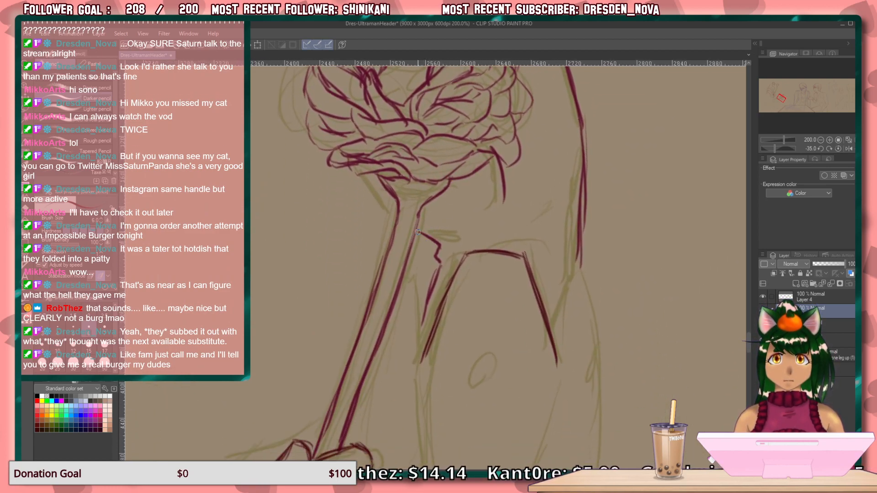
left_click_drag(414, 278, 424, 344)
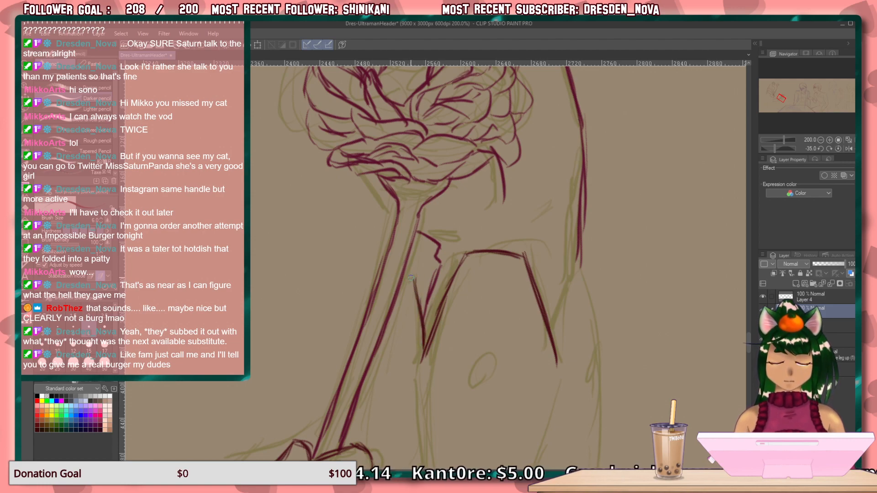
left_click_drag(431, 352, 382, 192)
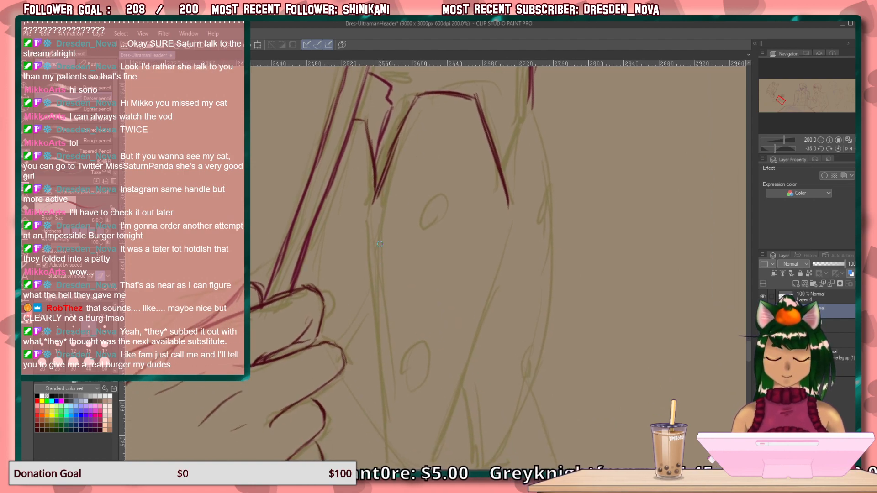
Draw and reinforce the garment panel's long straight edge, from the end of the peaked contour down past the gripping hand.
key("asciicircum")
key("asciicircum")
key("asciicircum")
key("asciicircum")
key("asciicircum")
key("asciicircum")
key("asciicircum")
key("asciicircum")
key("asciicircum")
key("asciicircum")
key("asciicircum")
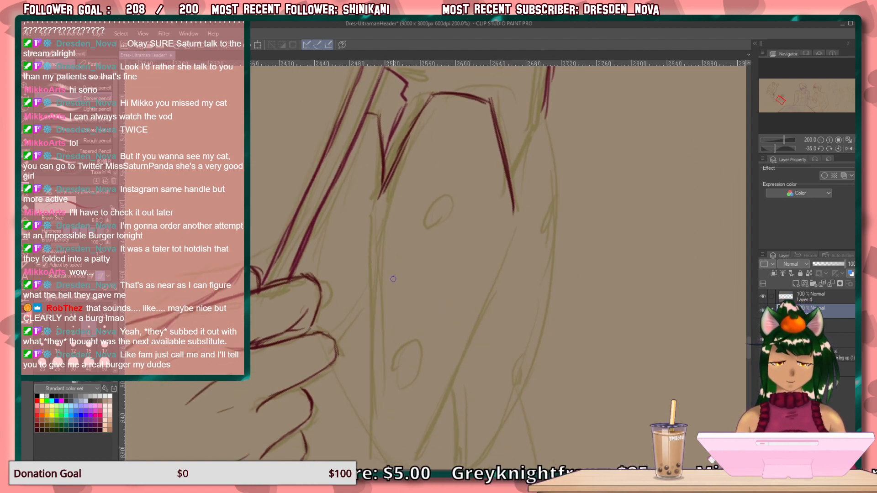
left_click_drag(450, 178, 355, 254)
left_click_drag(409, 208, 327, 282)
left_click_drag(374, 237, 259, 342)
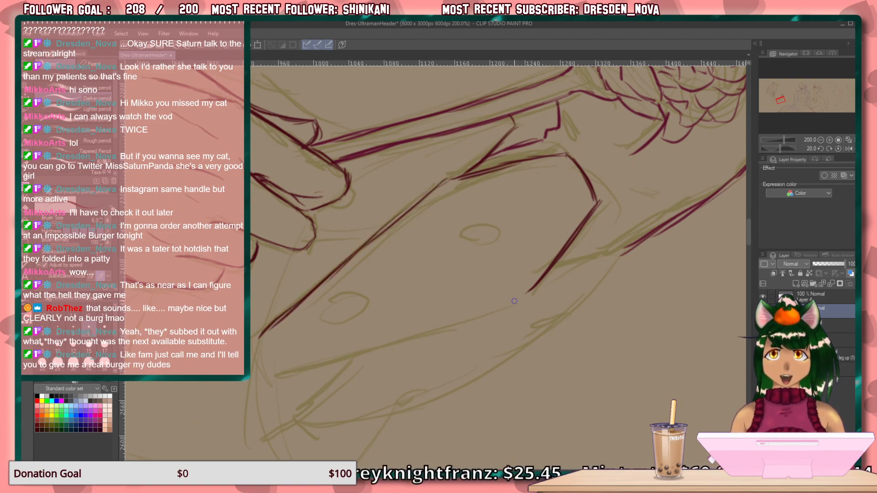
left_click_drag(449, 179, 382, 231)
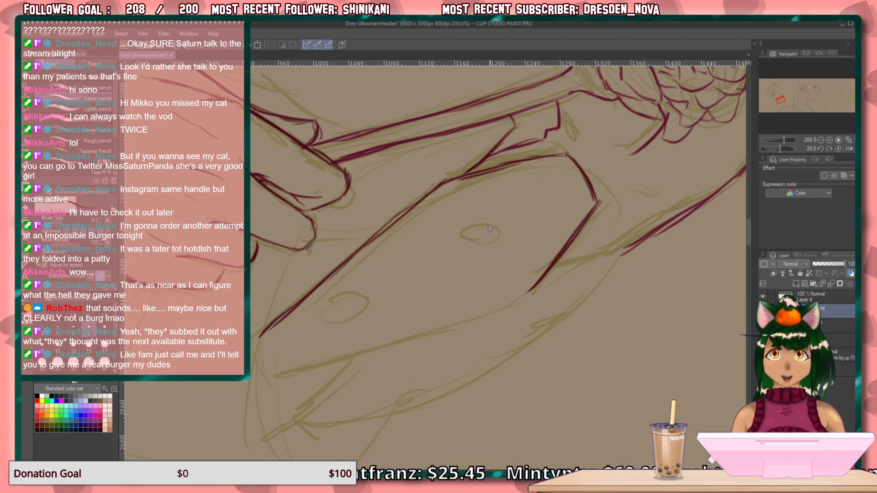
Draw two round buttons over the olive ovals on the garment panel, redoing the lower one.
mouse_move(487, 240)
left_mouse_down()
mouse_move(473, 231)
mouse_move(498, 235)
mouse_move(488, 247)
left_mouse_up()
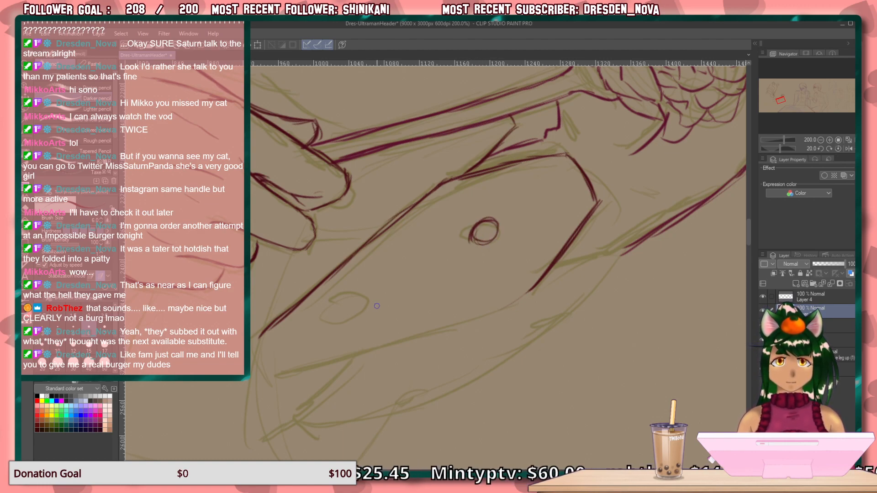
mouse_move(367, 310)
left_mouse_down()
mouse_move(343, 299)
mouse_move(342, 315)
mouse_move(369, 293)
mouse_move(333, 317)
left_mouse_up()
key("e")
key("p")
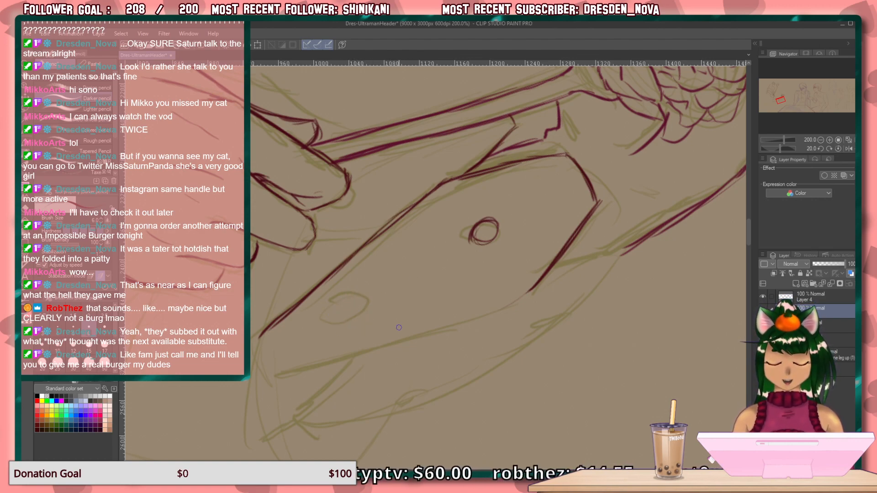
mouse_move(349, 315)
left_mouse_down()
mouse_move(352, 293)
mouse_move(367, 304)
left_mouse_up()
Draw the angled lower corner of the garment panel at the end of its long edge beside the hand.
left_click_drag(480, 284, 561, 203)
mouse_move(615, 208)
left_mouse_down()
mouse_move(605, 216)
mouse_move(608, 207)
left_mouse_up()
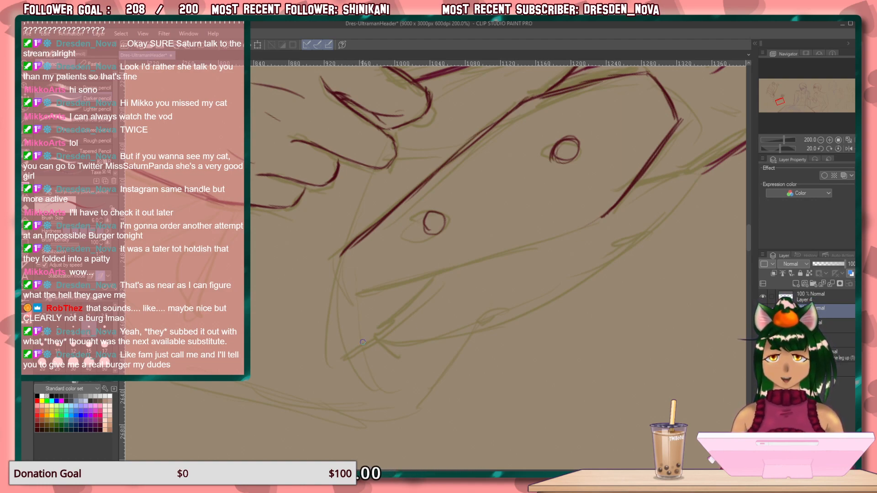
left_click_drag(339, 265, 353, 294)
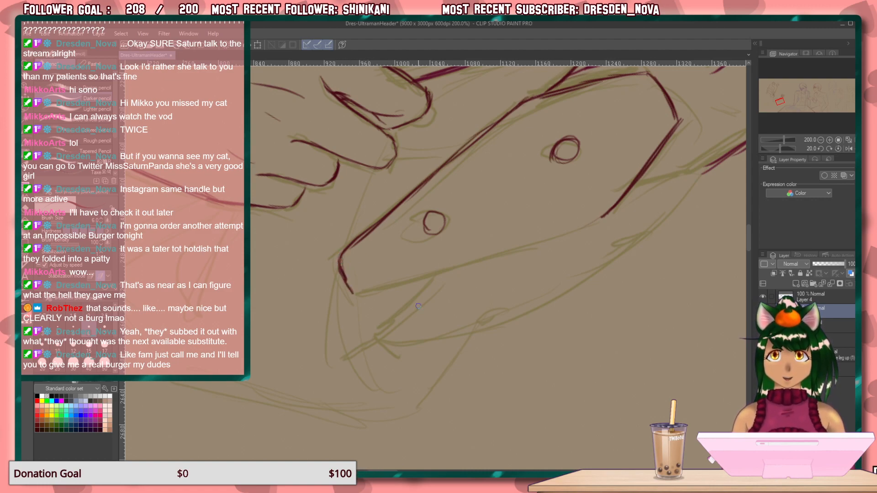
Draw the garment panel's opposite long edge from the descending side of the peak toward the lower corner.
key("asciicircum")
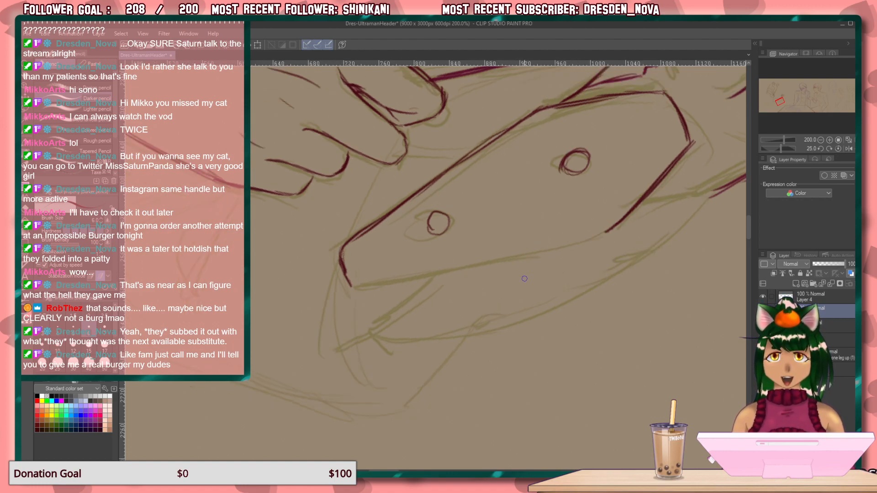
key("asciicircum")
left_click_drag(602, 250, 516, 264)
left_click_drag(576, 259, 435, 271)
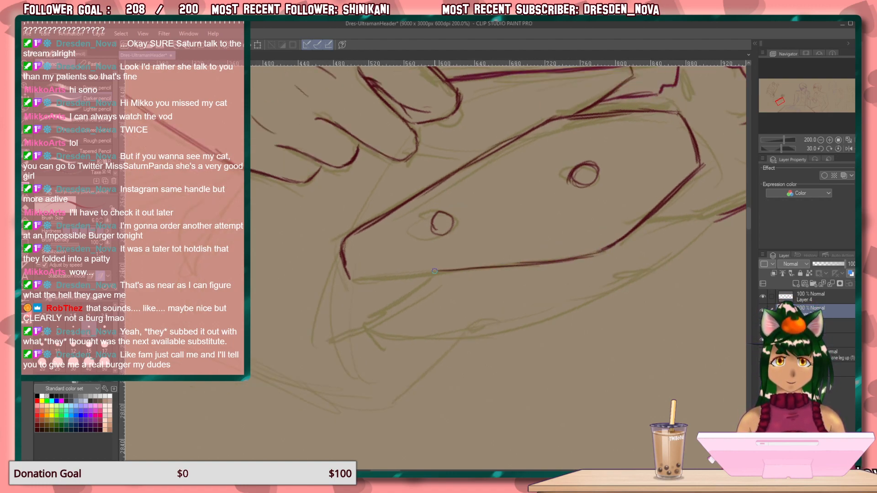
left_click_drag(529, 264, 427, 277)
left_click_drag(513, 268, 422, 277)
Redo the lower stretch of that opposite edge and join it to the corner to close the garment panel's outline.
key("minus")
key("minus")
key("minus")
key("minus")
key("minus")
key("minus")
key("minus")
key("minus")
key("minus")
key("minus")
key("minus")
key("minus")
key("minus")
key("minus")
key("minus")
key("minus")
key("minus")
key("minus")
key("minus")
key("minus")
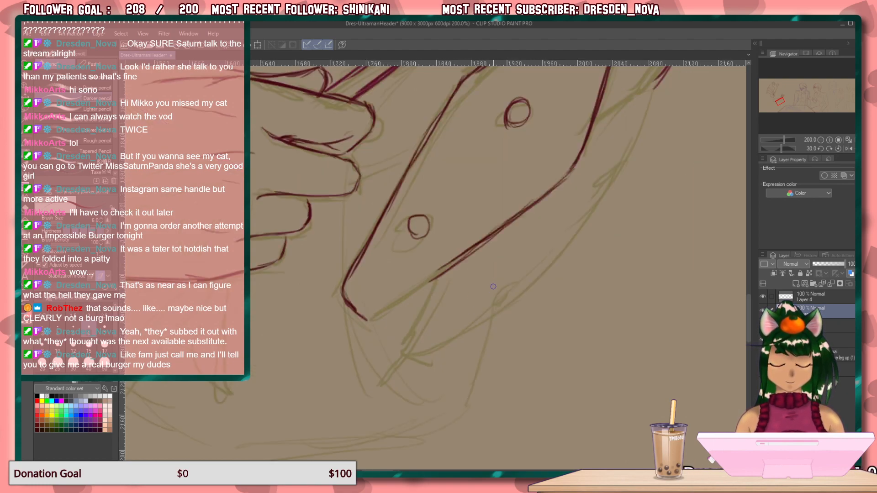
key("minus")
key("minus")
key("minus")
key("minus")
key("minus")
key("minus")
key("minus")
key("minus")
key("minus")
key("minus")
key("minus")
key("minus")
key("minus")
key("minus")
key("minus")
key("minus")
key("minus")
key("minus")
key("minus")
key("minus")
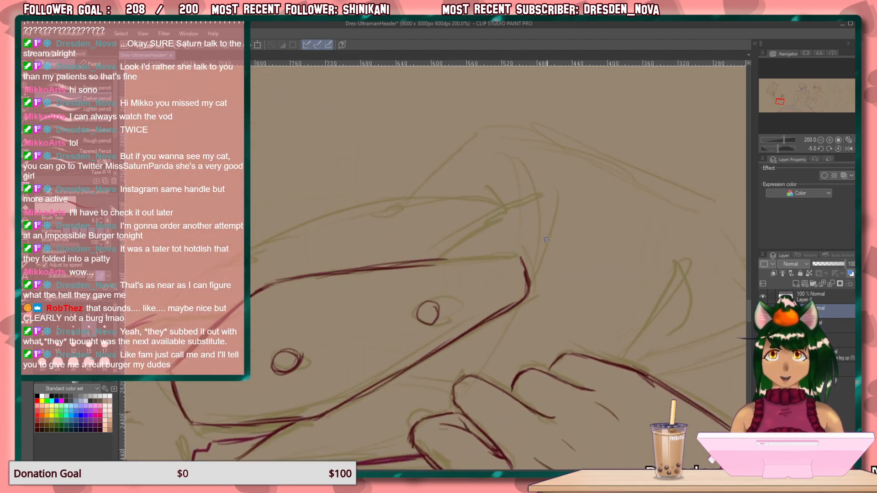
mouse_move(441, 256)
left_mouse_down()
mouse_move(392, 278)
mouse_move(361, 273)
mouse_move(313, 299)
left_mouse_up()
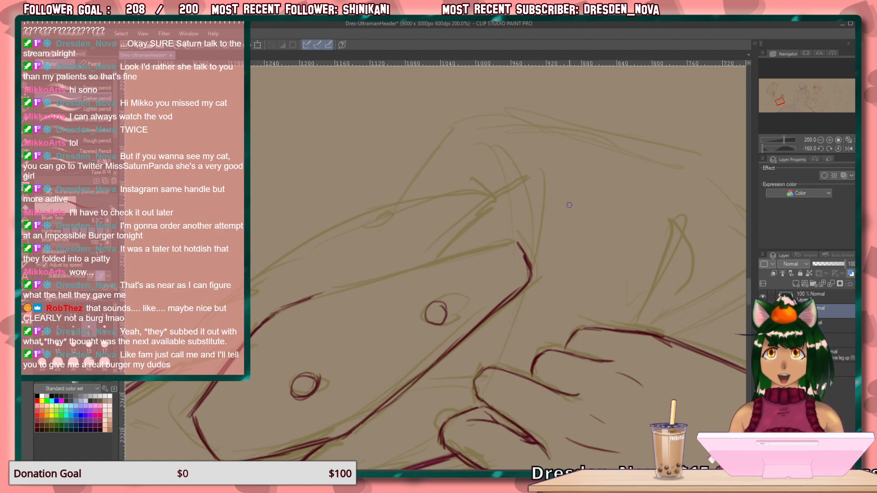
mouse_move(518, 242)
left_mouse_down()
mouse_move(466, 246)
mouse_move(280, 309)
mouse_move(311, 301)
left_mouse_up()
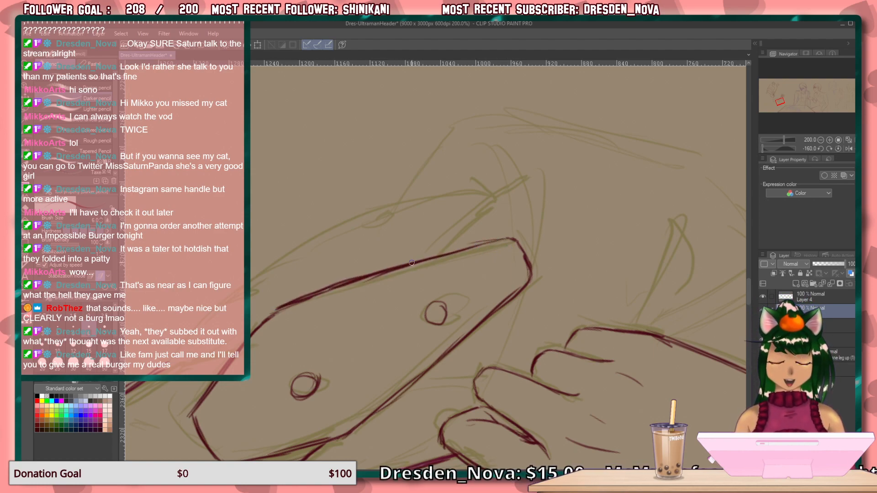
Draw short connecting strokes at the fingertips and the pointed lower end of the narrow side panel between the fingers and buttoned panel.
key("ctrl+at")
left_click_drag(397, 334, 399, 384)
mouse_move(412, 290)
left_mouse_down()
mouse_move(415, 371)
mouse_move(406, 414)
mouse_move(425, 390)
left_mouse_up()
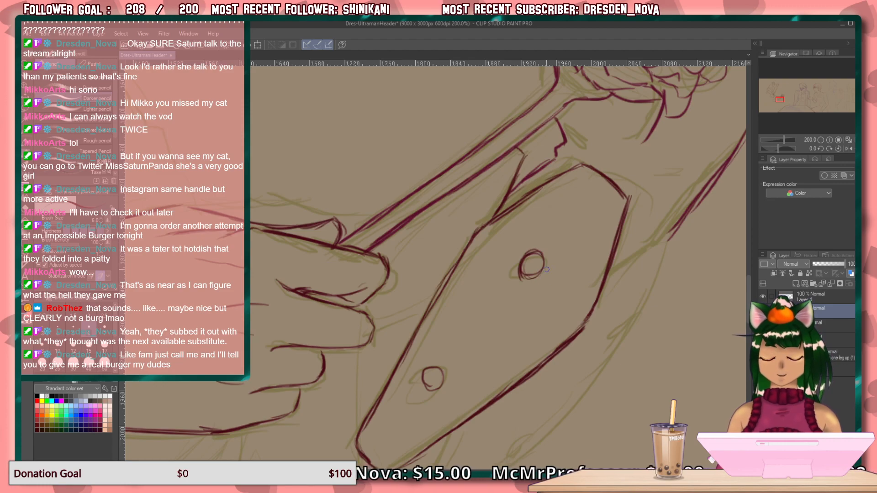
mouse_move(393, 248)
left_mouse_down()
mouse_move(414, 222)
mouse_move(386, 255)
left_mouse_up()
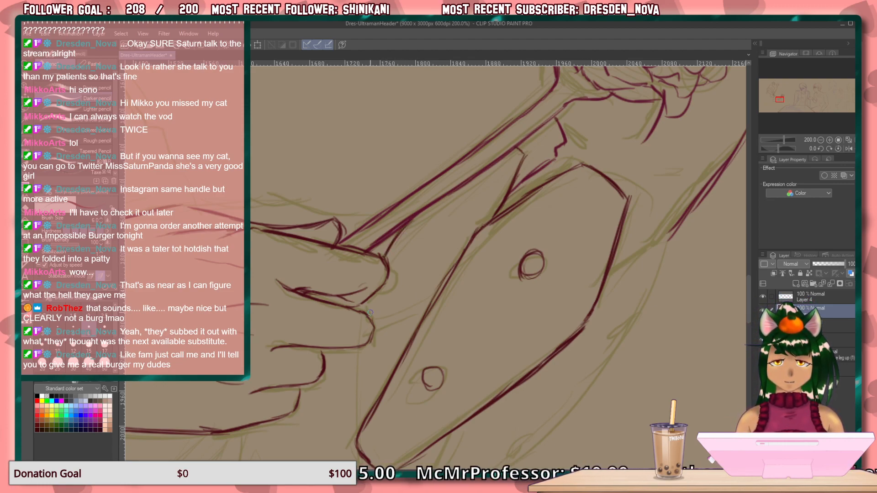
left_click_drag(371, 298, 359, 314)
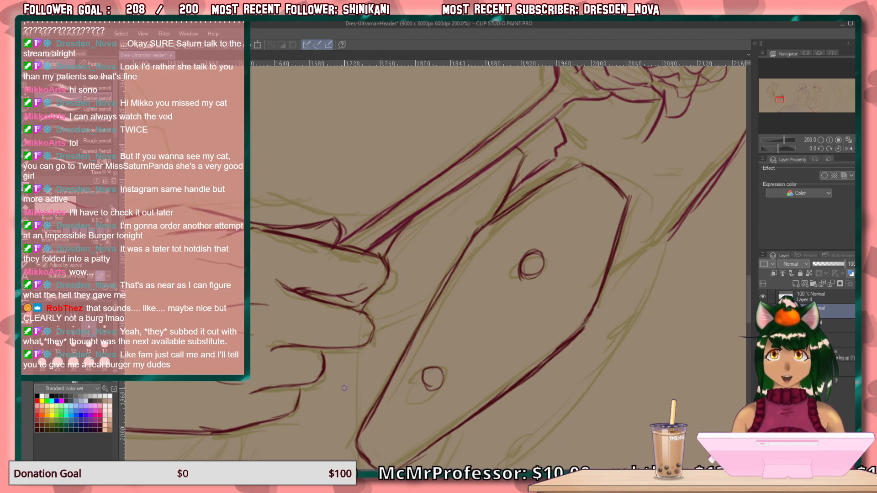
left_click_drag(349, 352, 328, 402)
left_click_drag(338, 372, 330, 413)
mouse_move(407, 344)
left_mouse_down()
mouse_move(367, 390)
mouse_move(419, 330)
mouse_move(326, 419)
left_mouse_up()
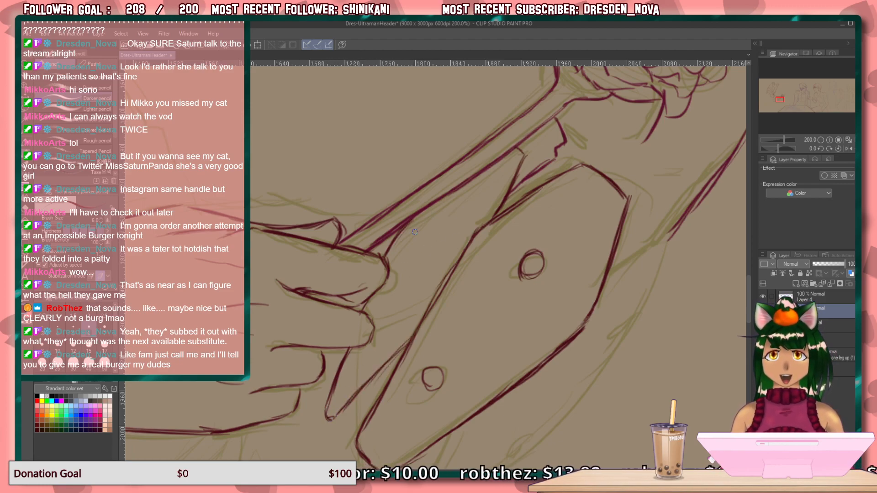
Draw the narrow side panel's outer edge above the fingertips and add a half-round button on it.
left_click_drag(446, 194, 397, 242)
left_click_drag(425, 213, 386, 258)
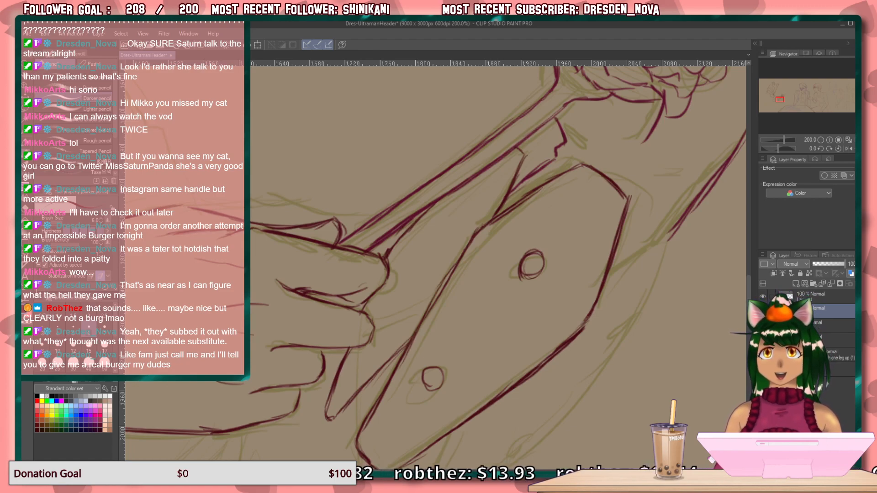
mouse_move(450, 195)
left_mouse_down()
mouse_move(434, 210)
mouse_move(441, 211)
left_mouse_up()
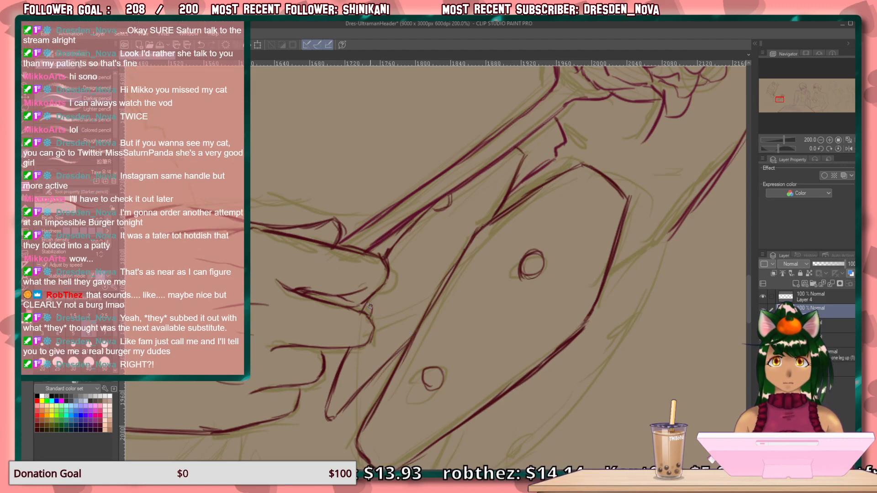
Draw the lower tip and the short upper edge of the side panel on the buttoned panel's far side from the hand.
mouse_move(513, 358)
left_mouse_down()
mouse_move(407, 317)
mouse_move(422, 260)
mouse_move(404, 314)
mouse_move(333, 399)
left_mouse_up()
left_click_drag(366, 372, 335, 400)
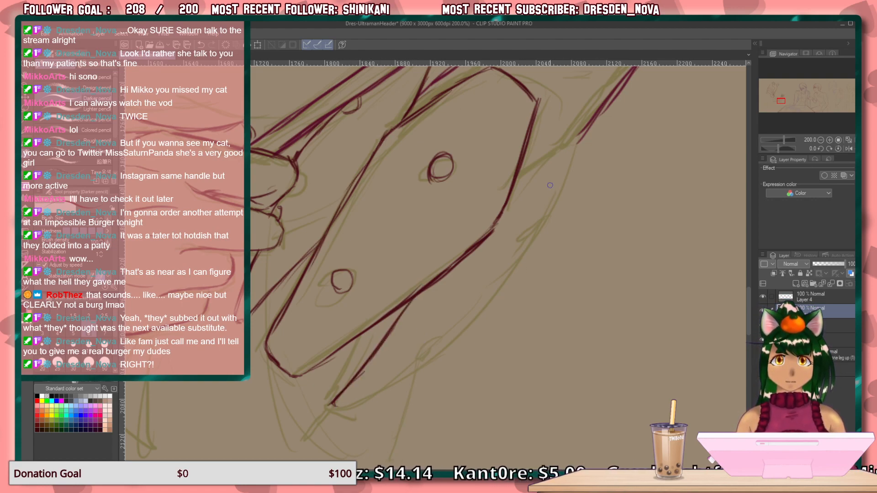
left_click_drag(579, 146, 517, 193)
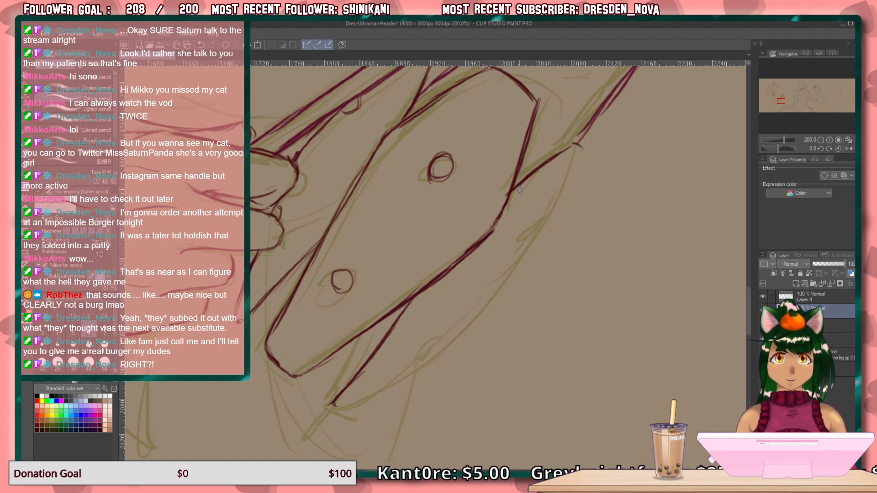
Draw the far side panel's long outer edge from its lower tip upward with overlapping strokes along the olive sketch.
key("asciicircum")
key("asciicircum")
key("asciicircum")
key("asciicircum")
key("asciicircum")
key("minus")
key("minus")
key("minus")
key("minus")
key("minus")
key("minus")
key("minus")
key("minus")
key("minus")
key("minus")
key("minus")
key("minus")
key("minus")
key("minus")
key("minus")
key("minus")
key("minus")
key("minus")
key("minus")
key("minus")
key("minus")
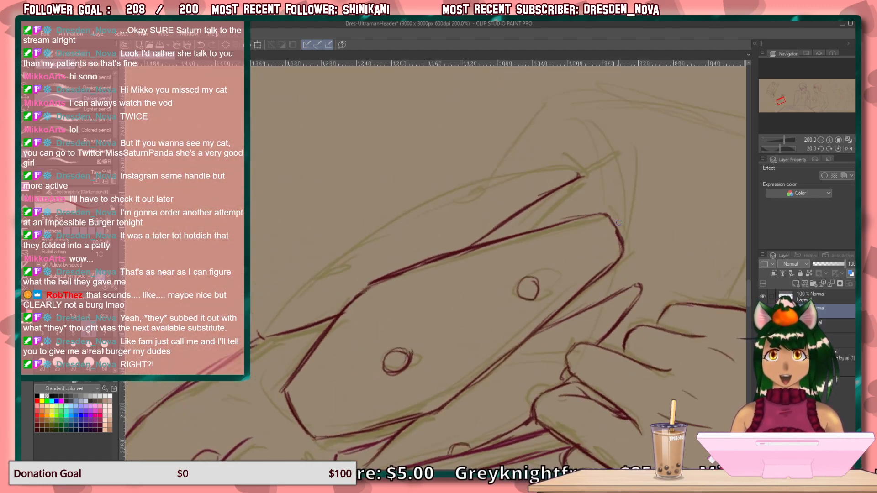
left_click_drag(576, 171, 476, 203)
left_click_drag(577, 175, 453, 206)
left_click_drag(522, 176, 428, 218)
left_click_drag(476, 192, 393, 233)
left_click_drag(442, 205, 353, 250)
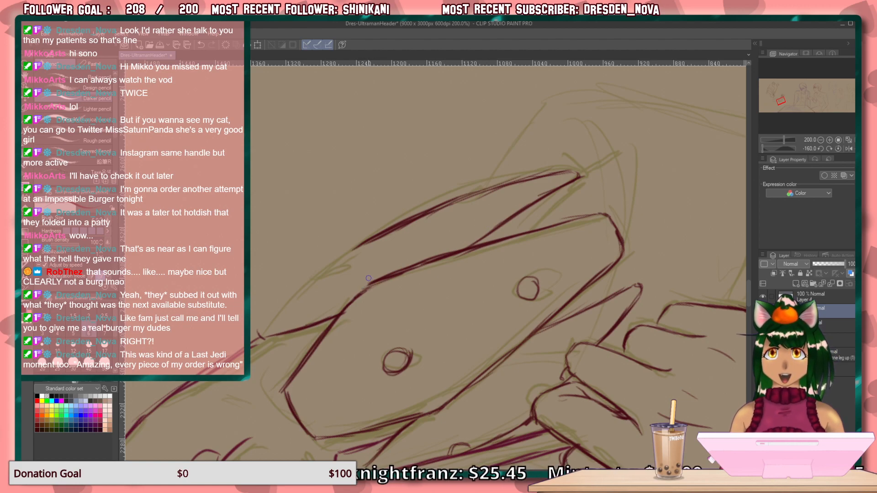
Extend the far side panel's outer edge to its upper corner and add two half-round buttons along that edge.
mouse_move(363, 243)
left_mouse_down()
mouse_move(317, 278)
mouse_move(363, 238)
mouse_move(259, 335)
left_mouse_up()
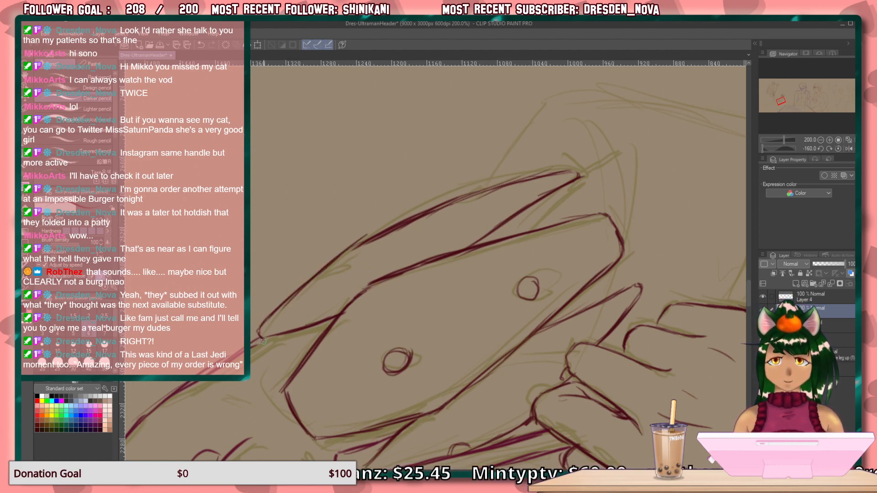
left_click_drag(349, 248, 341, 258)
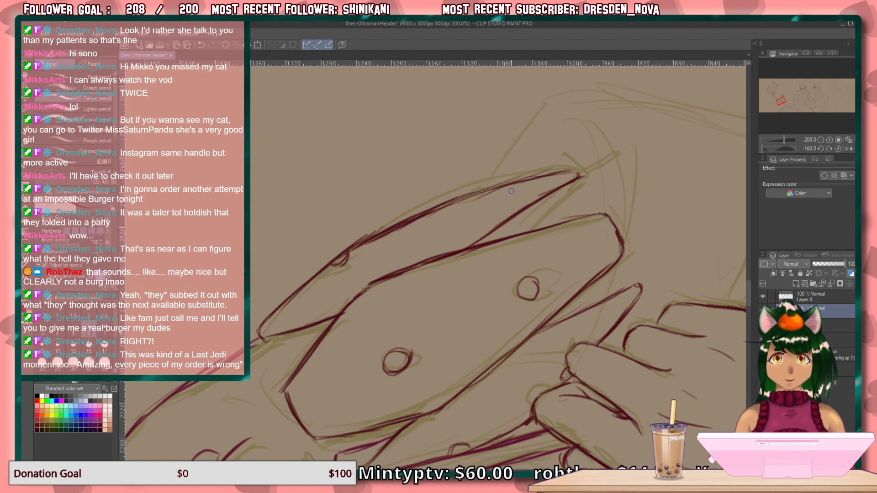
left_click_drag(502, 187, 482, 195)
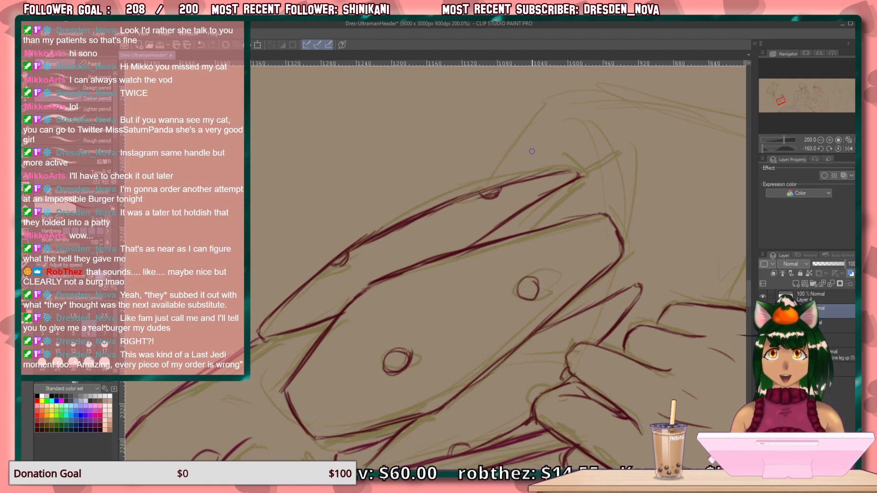
Draw the curved line sweeping down from the narrow side panel's tip and passing beneath the buttoned panel.
left_click_drag(502, 347, 479, 284)
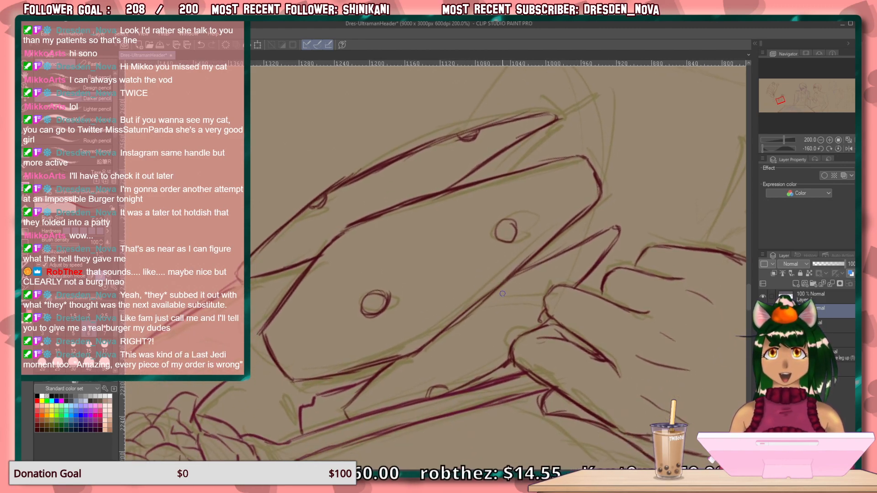
key("ctrl+@")
mouse_move(427, 362)
left_mouse_down()
mouse_move(418, 359)
mouse_move(466, 198)
mouse_move(625, 148)
mouse_move(532, 181)
left_mouse_up()
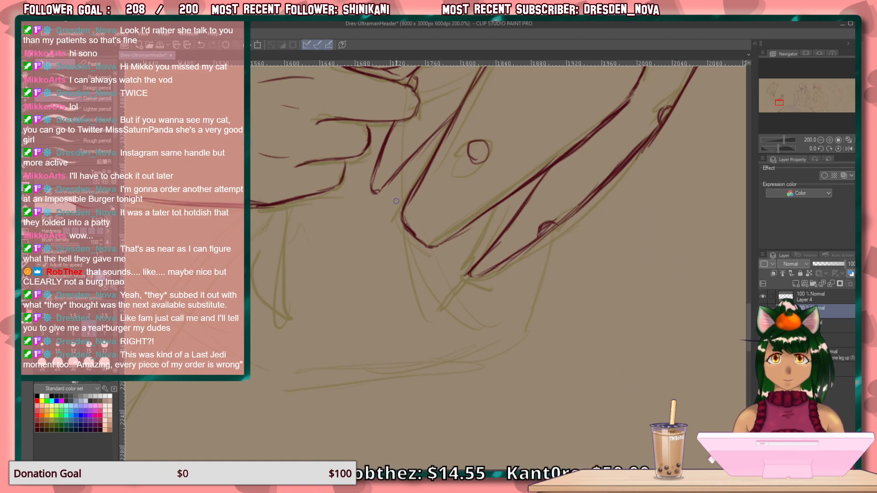
mouse_move(374, 192)
left_mouse_down()
mouse_move(383, 249)
mouse_move(421, 335)
left_mouse_up()
mouse_move(380, 224)
left_mouse_down()
mouse_move(464, 328)
mouse_move(476, 328)
left_mouse_up()
left_click_drag(374, 204, 393, 263)
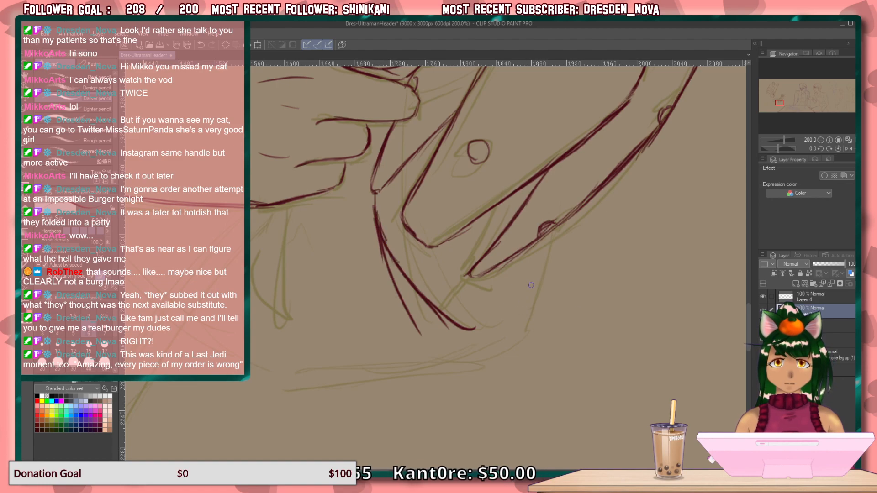
Draw the opposite curved line downward from the lower half-round button on the far side panel.
left_click_drag(539, 240, 510, 303)
mouse_move(549, 236)
left_mouse_down()
mouse_move(537, 309)
mouse_move(514, 347)
left_mouse_up()
left_click_drag(540, 288, 495, 355)
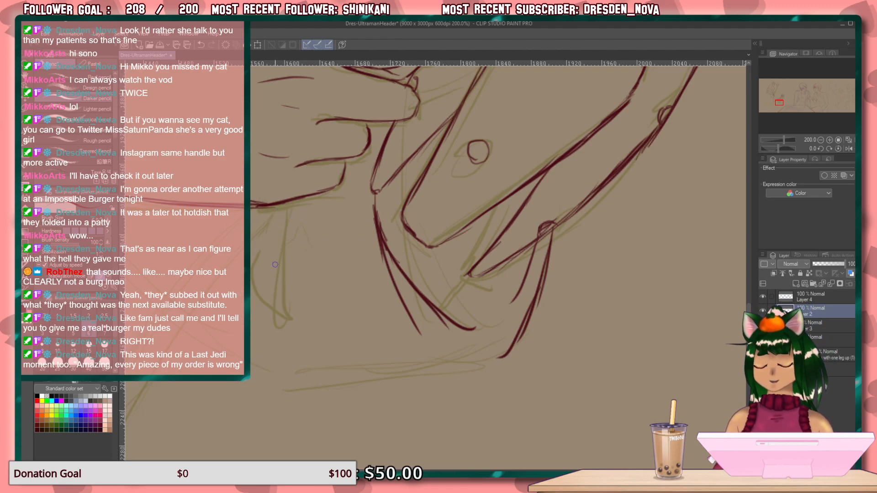
Draw the narrow pointed shape hanging beneath the hand, with two curved sides meeting at a lower tip.
left_click_drag(288, 206, 301, 336)
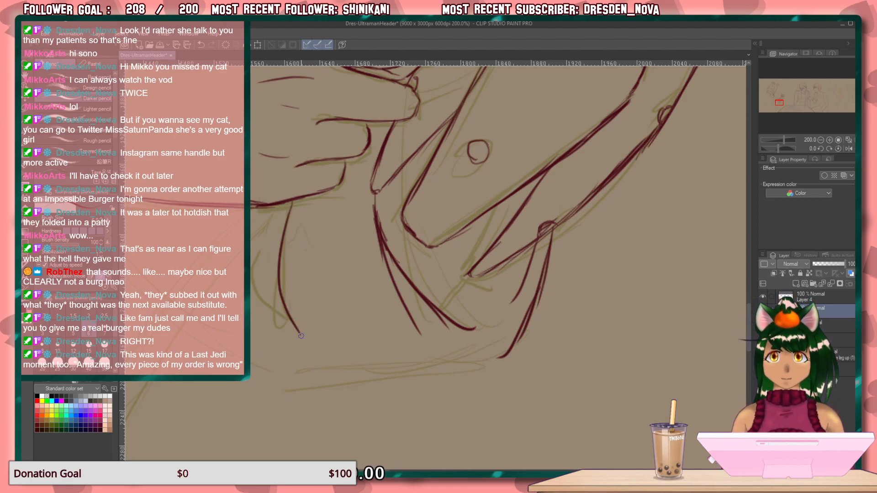
mouse_move(261, 246)
left_mouse_down()
mouse_move(258, 300)
mouse_move(299, 336)
left_mouse_up()
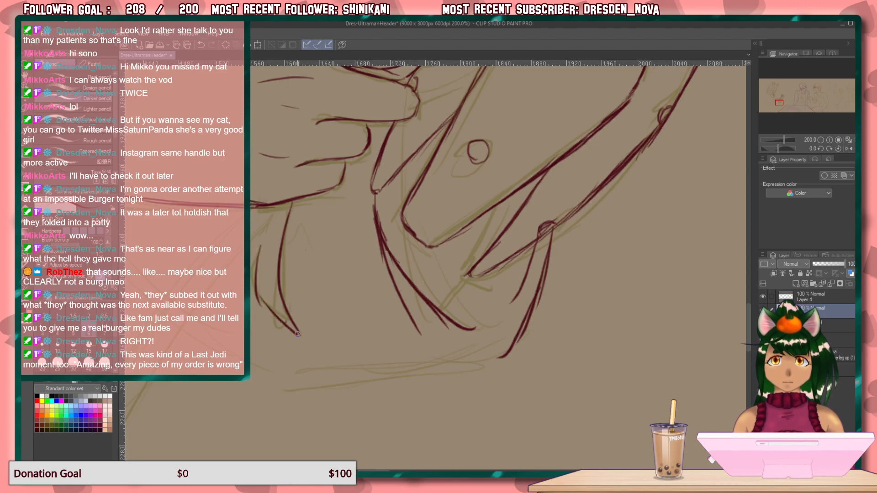
left_click_drag(282, 207, 268, 229)
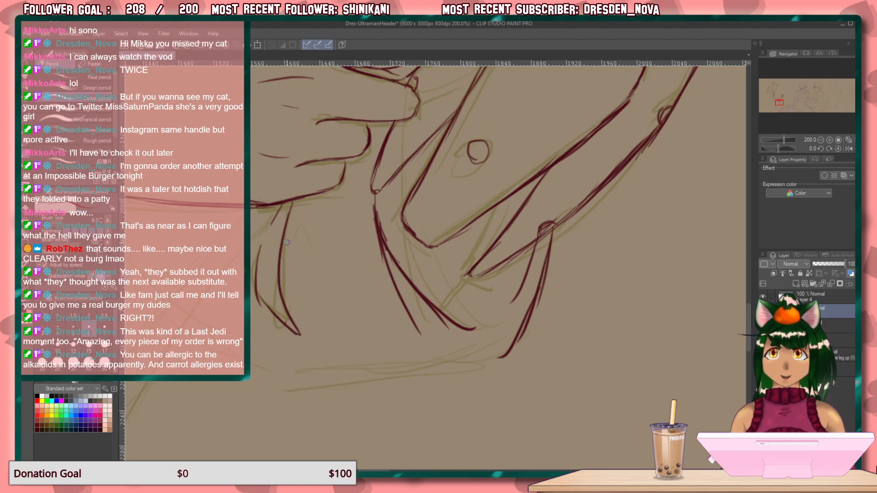
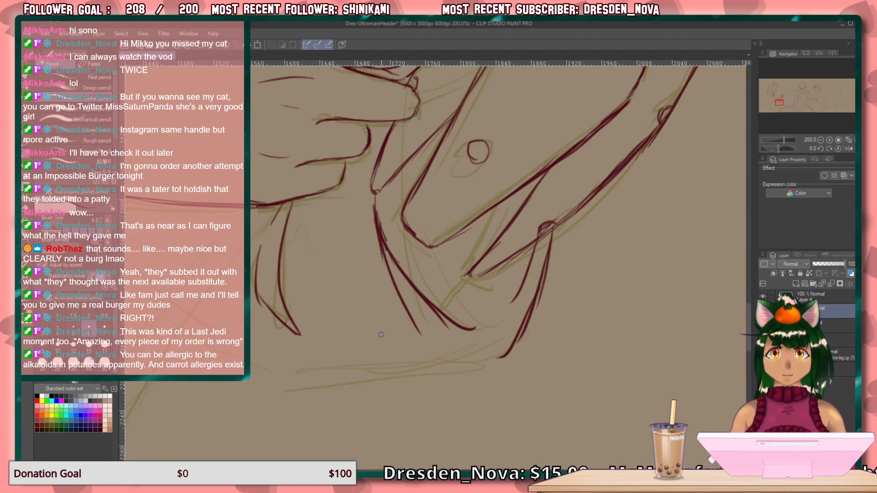
Draw the bottom curve beneath the buttoned panel, joining it to the lower end of the far curved line.
left_click_drag(353, 362, 414, 378)
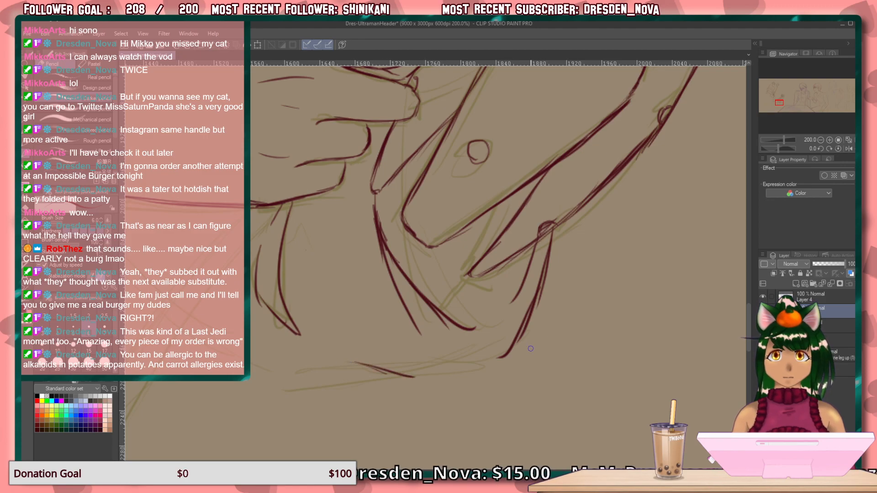
mouse_move(505, 354)
left_mouse_down()
mouse_move(427, 378)
mouse_move(467, 373)
mouse_move(398, 373)
mouse_move(420, 380)
mouse_move(482, 365)
mouse_move(503, 355)
left_mouse_up()
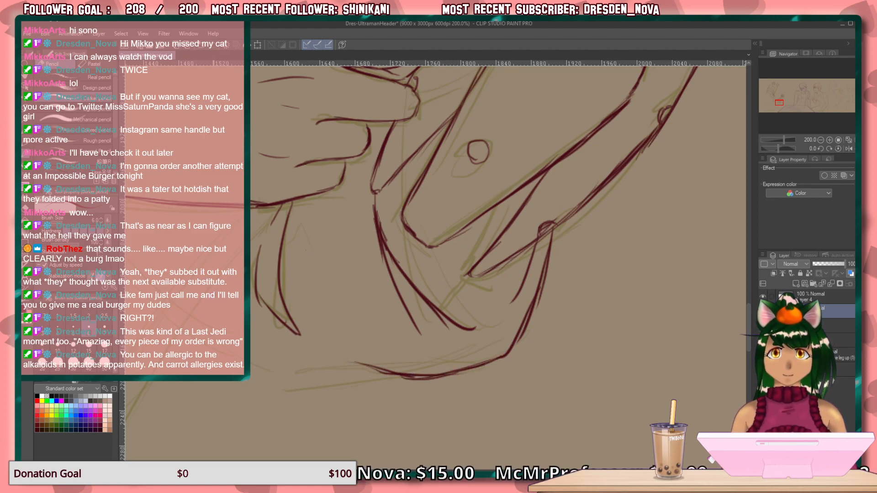
left_click_drag(343, 339, 457, 250)
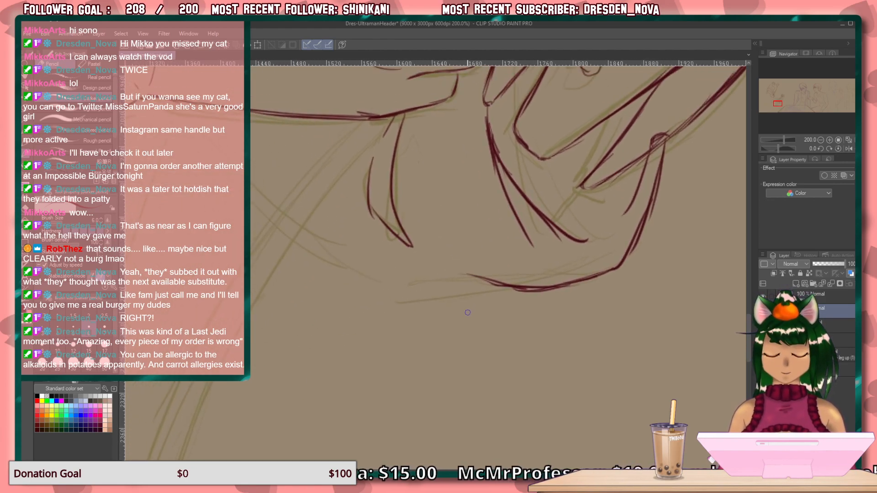
key("minus")
key("minus")
key("minus")
key("minus")
key("minus")
key("minus")
key("minus")
key("minus")
key("minus")
key("minus")
key("minus")
key("minus")
key("minus")
key("minus")
key("minus")
key("minus")
key("minus")
key("minus")
key("minus")
key("minus")
key("minus")
mouse_move(488, 365)
left_mouse_down()
mouse_move(460, 328)
mouse_move(333, 284)
mouse_move(323, 329)
mouse_move(330, 307)
left_mouse_up()
key("asciicircum")
key("asciicircum")
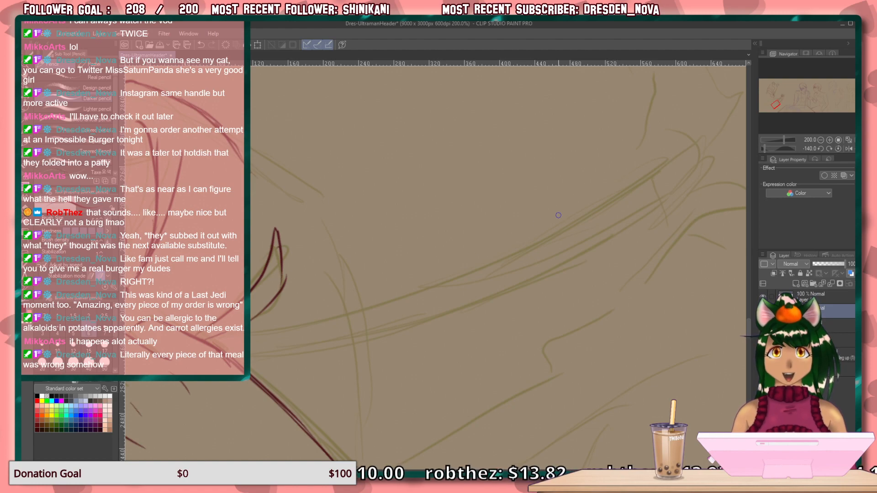
left_click_drag(645, 178, 543, 239)
left_click_drag(603, 206, 452, 278)
left_click_drag(544, 239, 420, 291)
left_click_drag(524, 251, 418, 293)
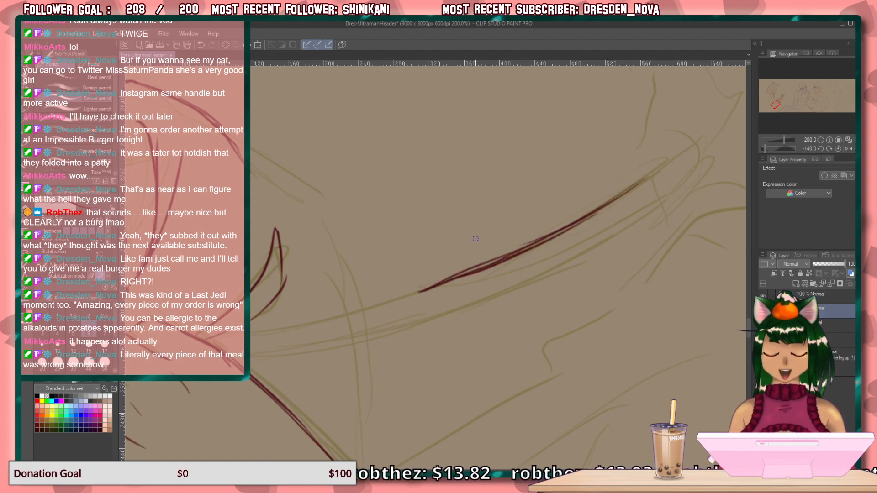
key("ctrl+z")
key("ctrl+z")
key("ctrl+z")
key("ctrl+z")
key("ctrl+z")
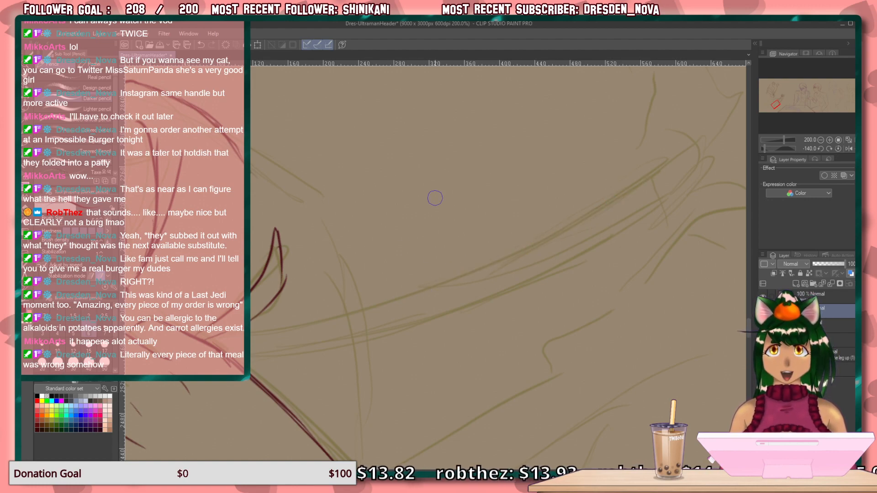
Draw the outer portion of the long diagonal line that follows the olive band sketched beneath the hand.
left_click_drag(646, 182, 524, 244)
mouse_move(604, 209)
left_mouse_down()
mouse_move(533, 249)
mouse_move(618, 198)
mouse_move(567, 261)
mouse_move(582, 248)
mouse_move(458, 282)
left_mouse_up()
key("asciicircum")
key("asciicircum")
left_click_drag(521, 266, 402, 290)
left_click_drag(452, 280, 377, 294)
mouse_move(333, 253)
left_mouse_down()
mouse_move(396, 308)
mouse_move(372, 286)
mouse_move(289, 321)
mouse_move(298, 327)
left_mouse_up()
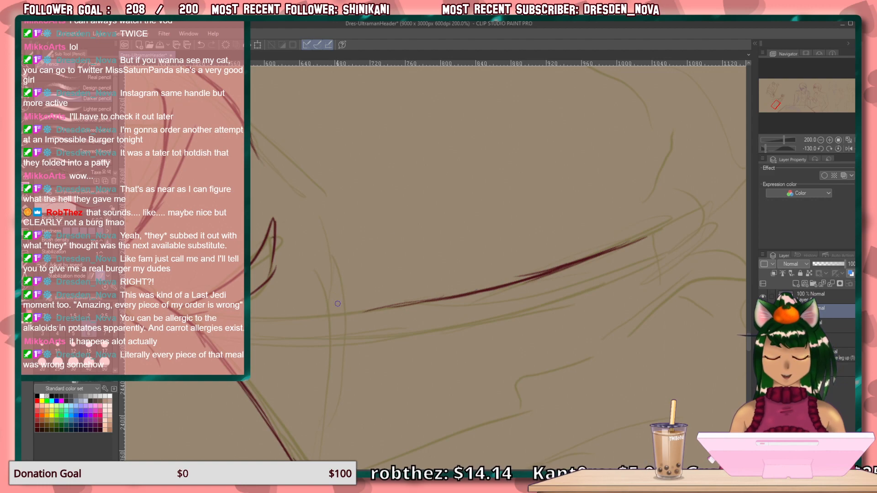
mouse_move(281, 413)
left_mouse_down()
mouse_move(329, 428)
mouse_move(364, 417)
left_mouse_up()
key("minus")
key("minus")
key("minus")
mouse_move(523, 280)
left_mouse_down()
mouse_move(405, 335)
mouse_move(512, 293)
mouse_move(368, 343)
mouse_move(481, 306)
mouse_move(374, 342)
left_mouse_up()
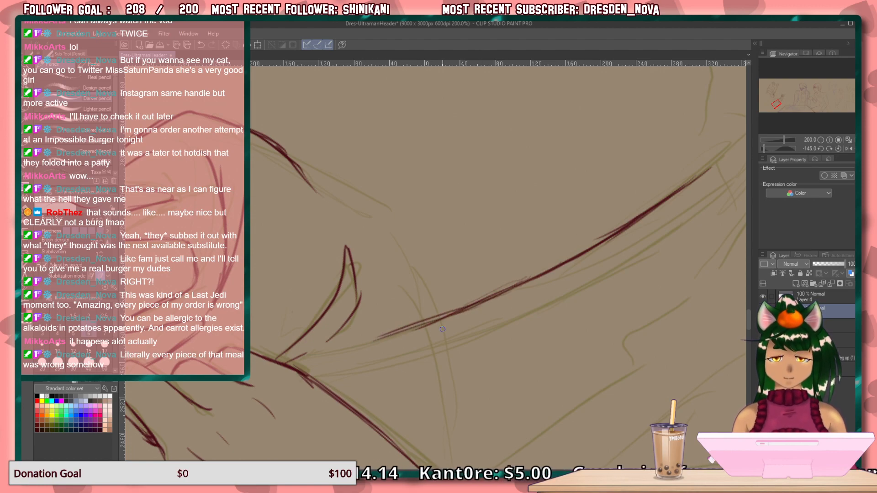
key("ctrl+z")
key("ctrl+z")
key("ctrl+z")
key("ctrl+z")
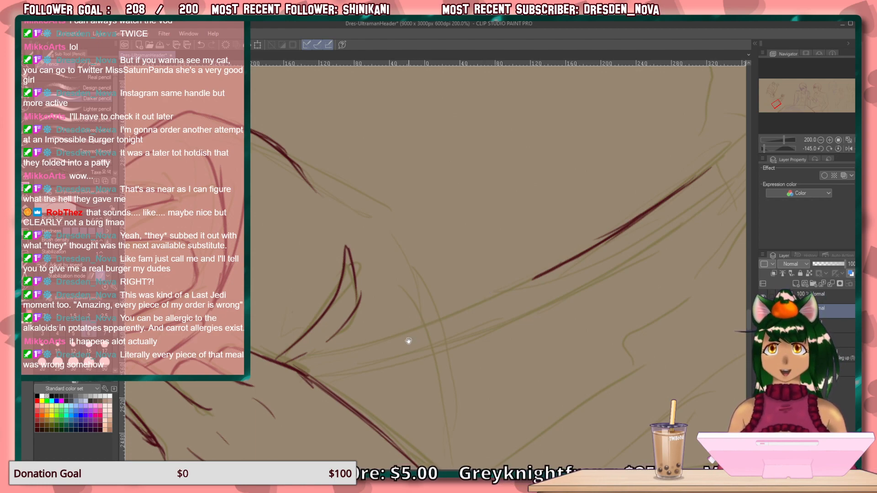
Extend the long diagonal line along the olive sketch until it meets the hand's lower edge beside the pointed shape.
left_click_drag(407, 344, 464, 335)
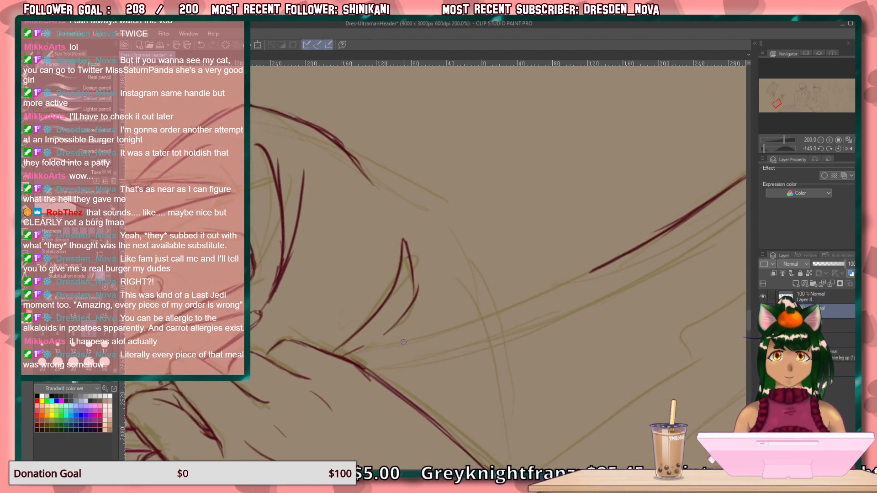
left_click_drag(447, 328, 337, 363)
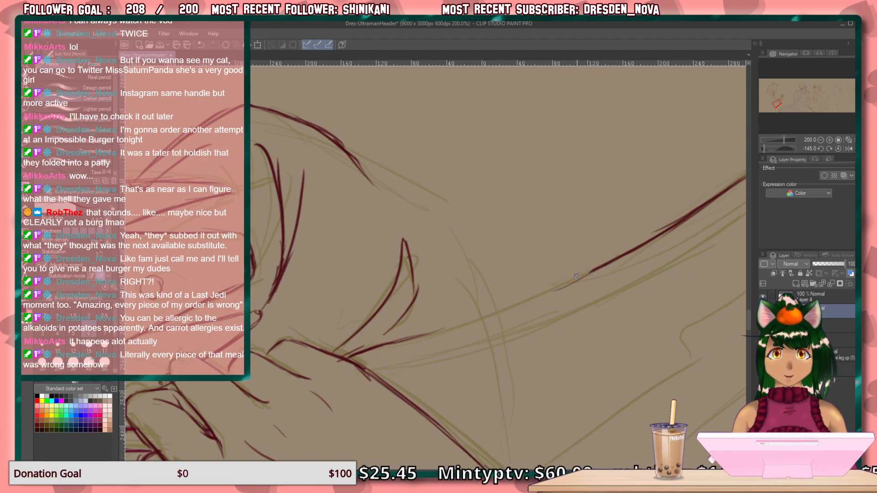
left_click_drag(603, 266, 499, 308)
mouse_move(544, 292)
left_mouse_down()
mouse_move(476, 320)
mouse_move(556, 287)
mouse_move(413, 343)
left_mouse_up()
Draw the band's second edge parallel to the first diagonal line, running to the underside of the hand.
left_click_drag(508, 319, 383, 285)
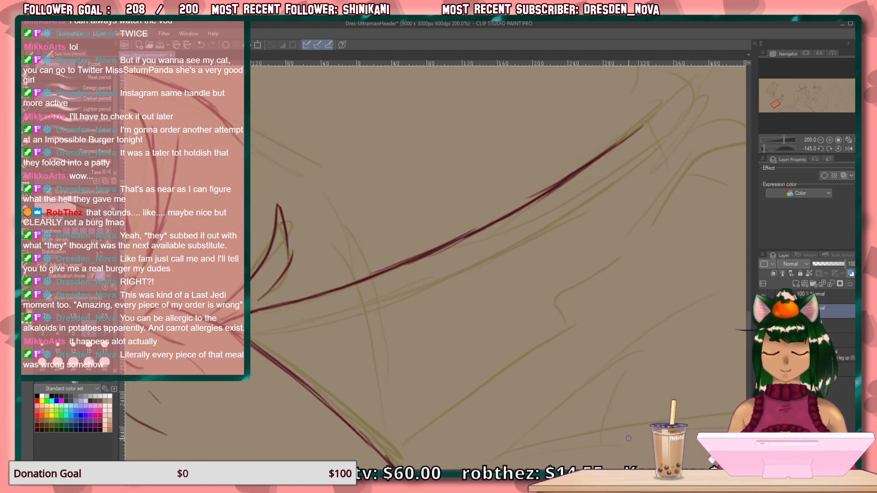
key("ctrl+at")
mouse_move(454, 378)
left_mouse_down()
mouse_move(443, 432)
mouse_move(458, 422)
left_mouse_up()
key("asciicircum")
key("asciicircum")
key("asciicircum")
key("asciicircum")
key("asciicircum")
key("asciicircum")
key("asciicircum")
key("asciicircum")
key("asciicircum")
key("asciicircum")
key("asciicircum")
key("asciicircum")
key("asciicircum")
key("asciicircum")
key("asciicircum")
key("asciicircum")
key("asciicircum")
key("asciicircum")
key("asciicircum")
key("asciicircum")
key("asciicircum")
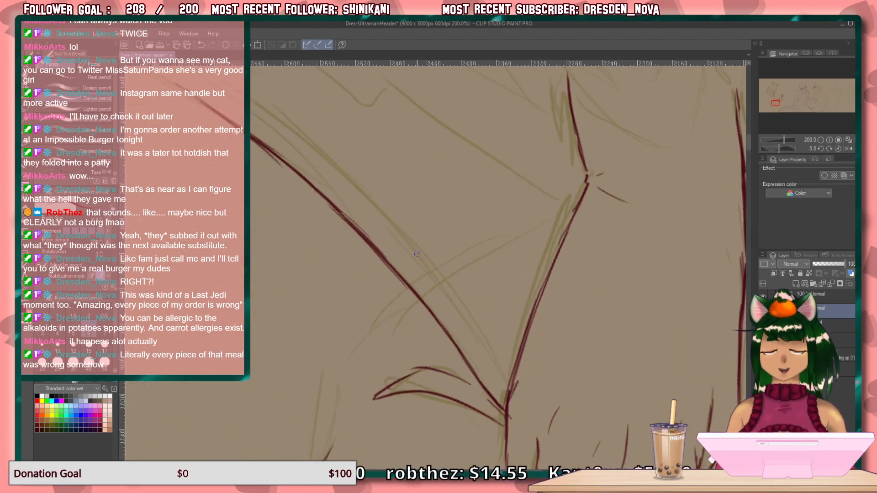
mouse_move(322, 161)
left_mouse_down()
mouse_move(355, 188)
mouse_move(442, 295)
left_mouse_up()
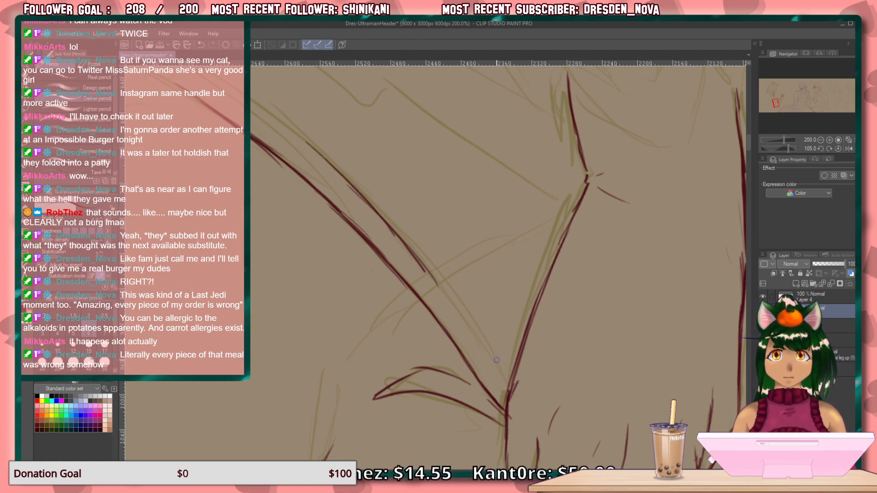
left_click_drag(508, 376, 388, 223)
left_click_drag(406, 245, 454, 299)
left_click_drag(382, 215, 465, 324)
left_click_drag(431, 281, 475, 351)
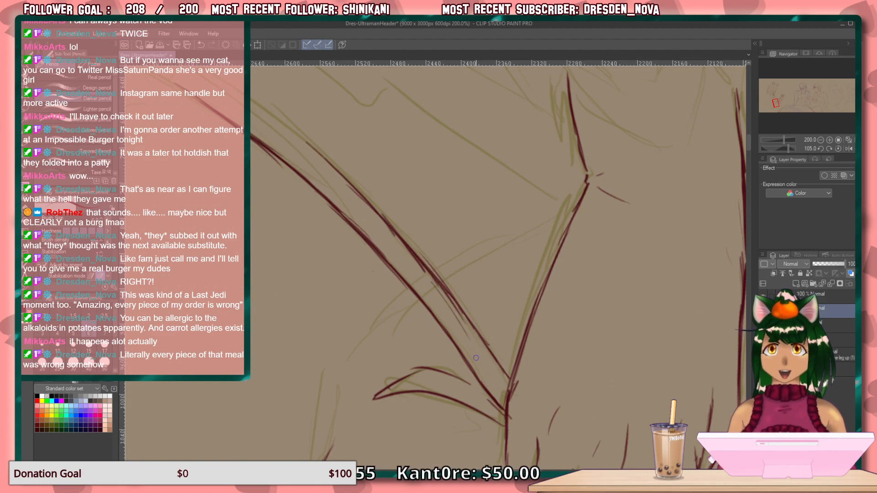
Erase the stray strokes along the band's second edge and redraw that edge as a darker, continuous line.
key("e")
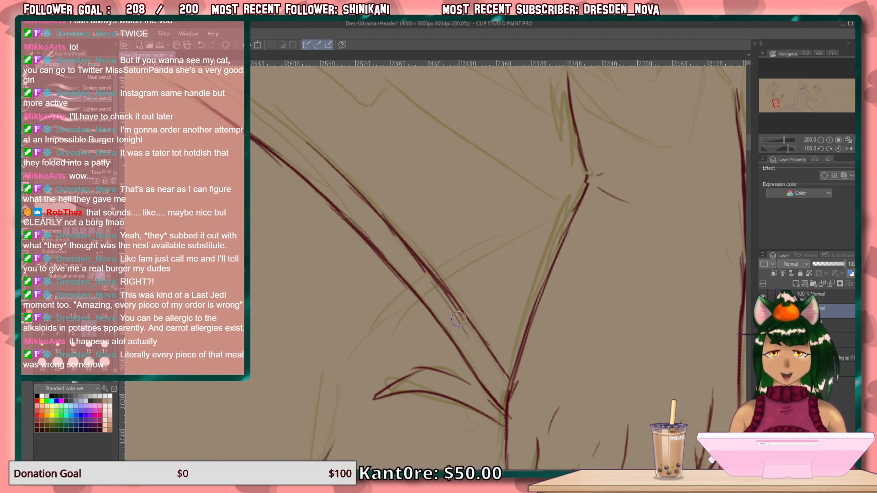
left_click_drag(467, 333, 417, 270)
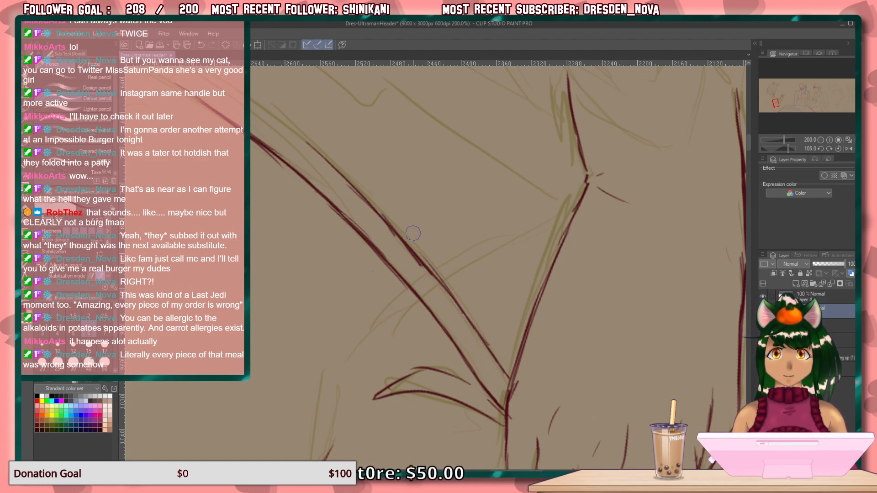
key("p")
left_click_drag(292, 195, 407, 305)
left_click_drag(304, 167, 409, 240)
left_click_drag(325, 177, 425, 258)
left_click_drag(355, 198, 434, 268)
left_click_drag(386, 224, 457, 288)
left_click_drag(396, 229, 491, 318)
left_click_drag(455, 283, 488, 319)
left_click_drag(387, 226, 424, 260)
left_click_drag(371, 213, 397, 233)
mouse_move(315, 167)
left_mouse_down()
mouse_move(327, 184)
mouse_move(290, 161)
mouse_move(274, 168)
mouse_move(287, 190)
mouse_move(341, 231)
left_mouse_up()
Draw the curved line descending from beneath the wrist, past the diagonal band, to join the bottom curve under the buttoned panel.
key("ctrl+at")
left_click_drag(461, 300, 345, 444)
left_click_drag(439, 286, 347, 293)
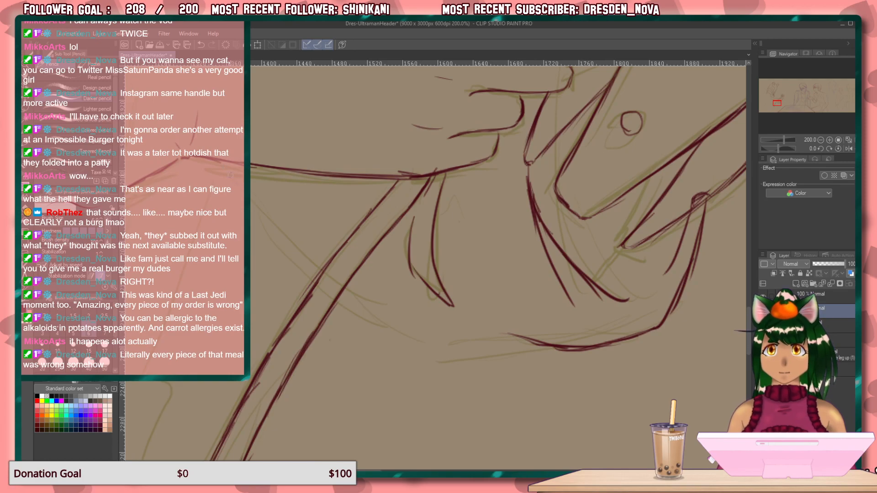
left_click_drag(226, 164, 308, 262)
left_click_drag(259, 212, 310, 266)
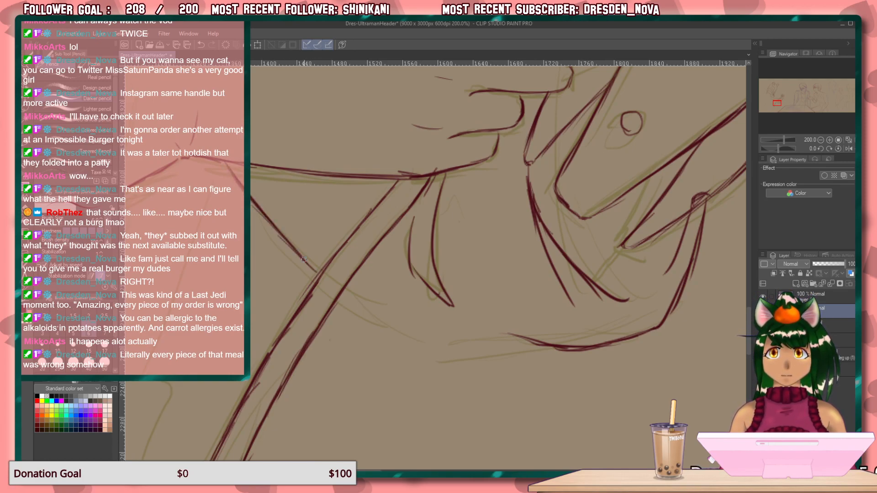
left_click_drag(344, 293, 444, 357)
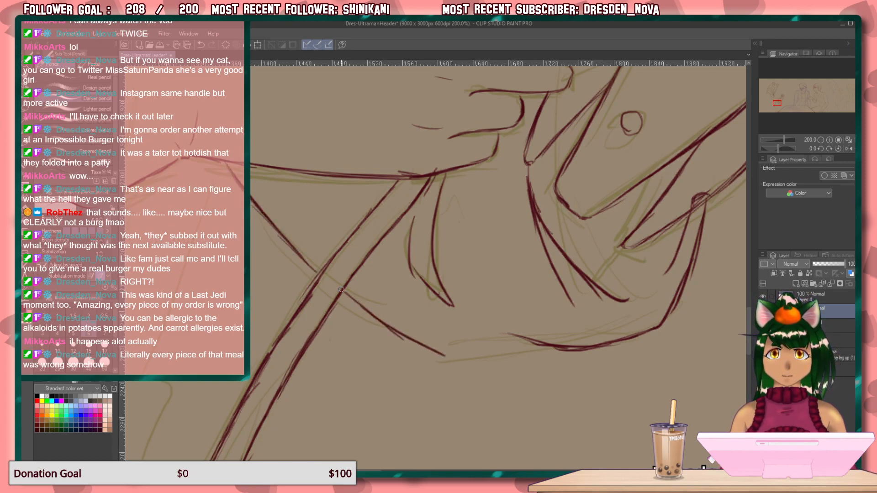
mouse_move(536, 345)
left_mouse_down()
mouse_move(494, 357)
mouse_move(434, 346)
left_mouse_up()
left_click_drag(490, 333, 519, 338)
Add a short near-vertical line just below the flower held in the hand, beside the existing edge.
left_click_drag(279, 297, 703, 382)
left_click_drag(599, 317, 371, 432)
left_click_drag(450, 356, 133, 407)
left_click_drag(567, 219, 421, 443)
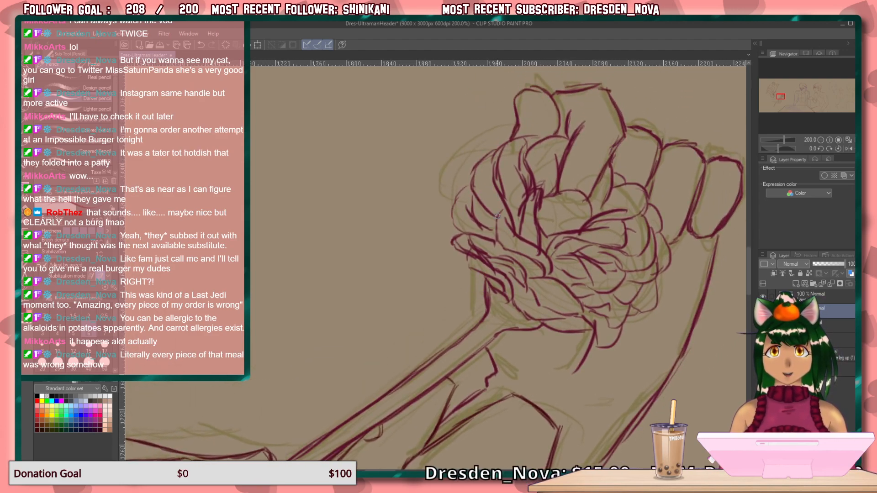
left_click_drag(479, 274, 480, 313)
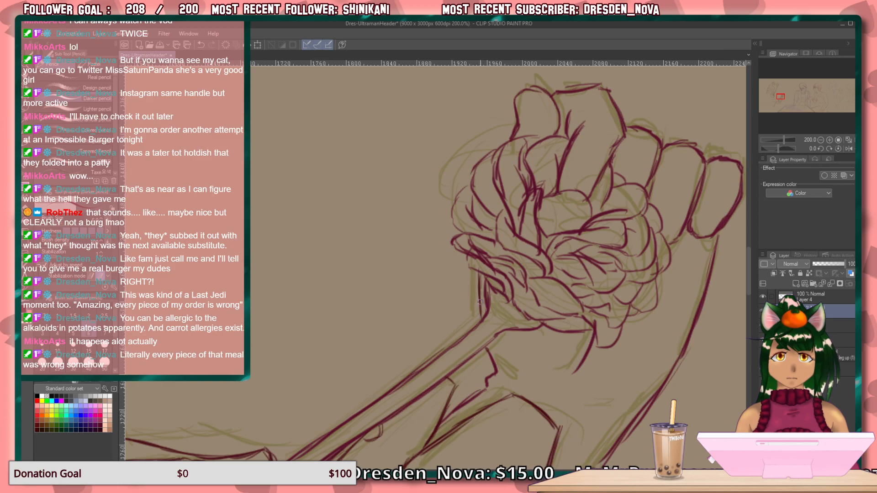
Draw two near-vertical fold lines inside the peaked shape beside the heart, the longer one reaching down to the arm's upper edge.
left_click_drag(343, 379, 410, 196)
left_click_drag(317, 294, 493, 247)
left_click_drag(355, 264, 512, 242)
mouse_move(364, 282)
left_mouse_down()
mouse_move(482, 368)
mouse_move(493, 405)
left_mouse_up()
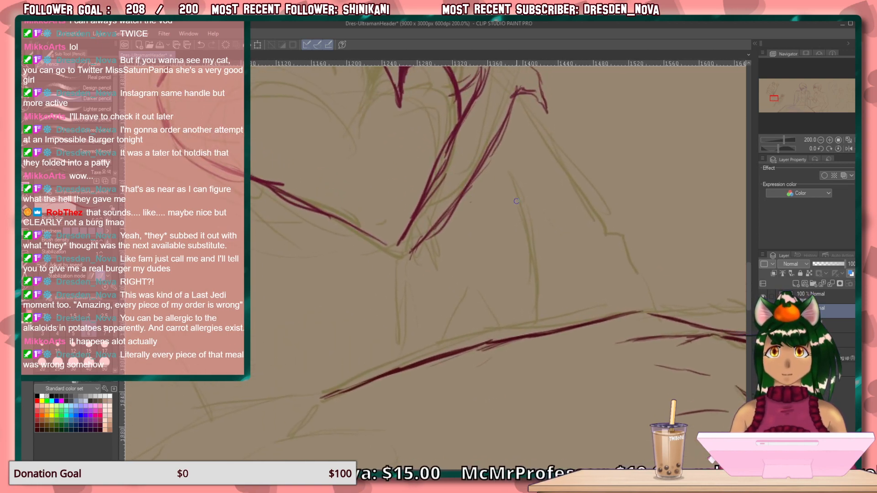
left_click_drag(521, 188, 535, 259)
left_click_drag(517, 165, 539, 300)
left_click_drag(532, 228, 537, 323)
left_click_drag(536, 269, 539, 313)
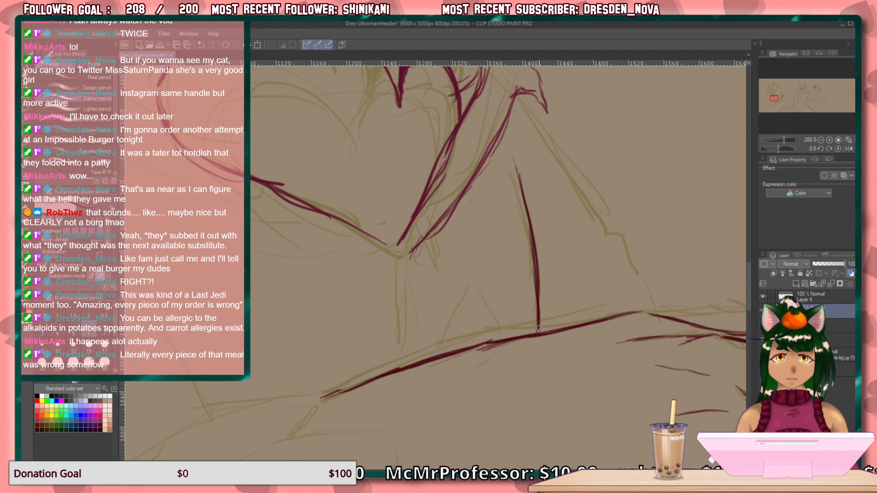
left_click_drag(531, 151, 538, 222)
left_click_drag(533, 173, 540, 258)
Draw the peaked shape's slanted outer edge, ending in a stepped corner with two lines running down to the arm.
mouse_move(551, 117)
left_mouse_down()
mouse_move(609, 235)
mouse_move(603, 297)
left_mouse_up()
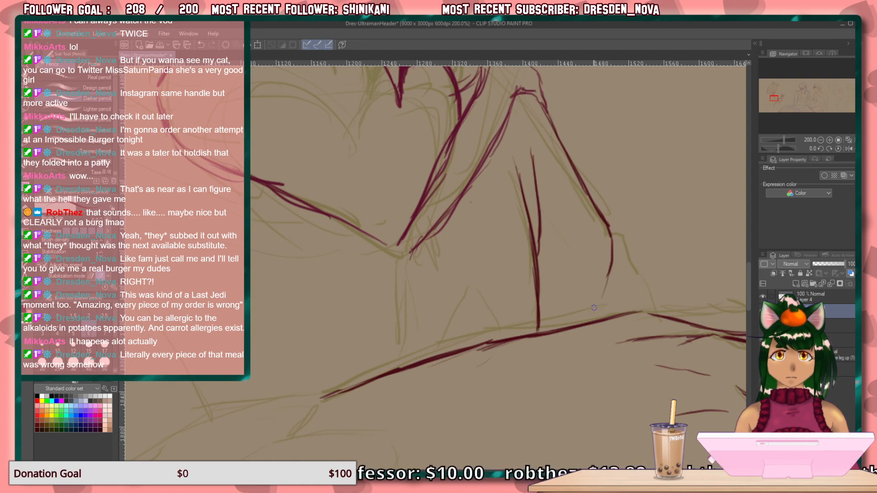
mouse_move(606, 220)
left_mouse_down()
mouse_move(617, 223)
mouse_move(632, 275)
mouse_move(657, 316)
left_mouse_up()
left_click_drag(606, 274, 578, 320)
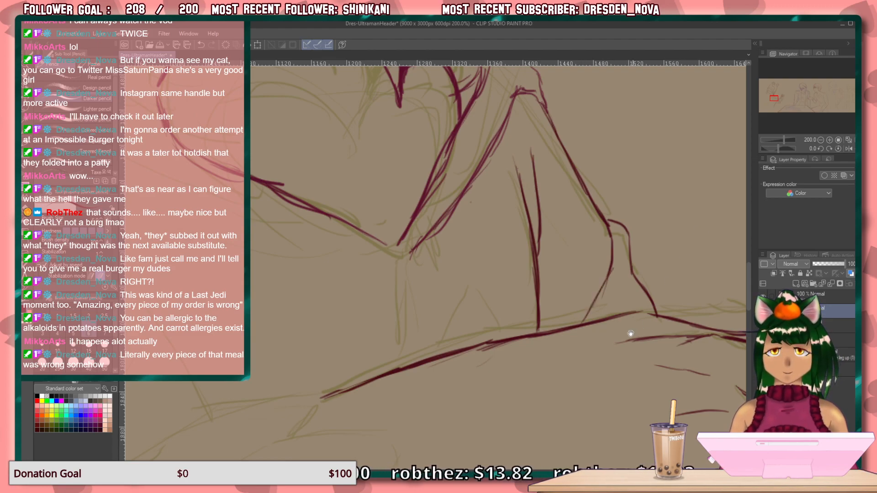
Draw the long diagonal curve over the olive sketch at the figure's far side, with a short upper branch and a stepped fold line below.
left_click_drag(634, 332, 376, 338)
mouse_move(507, 326)
left_mouse_down()
mouse_move(429, 355)
mouse_move(333, 207)
mouse_move(397, 201)
mouse_move(491, 106)
mouse_move(492, 74)
mouse_move(487, 87)
left_mouse_up()
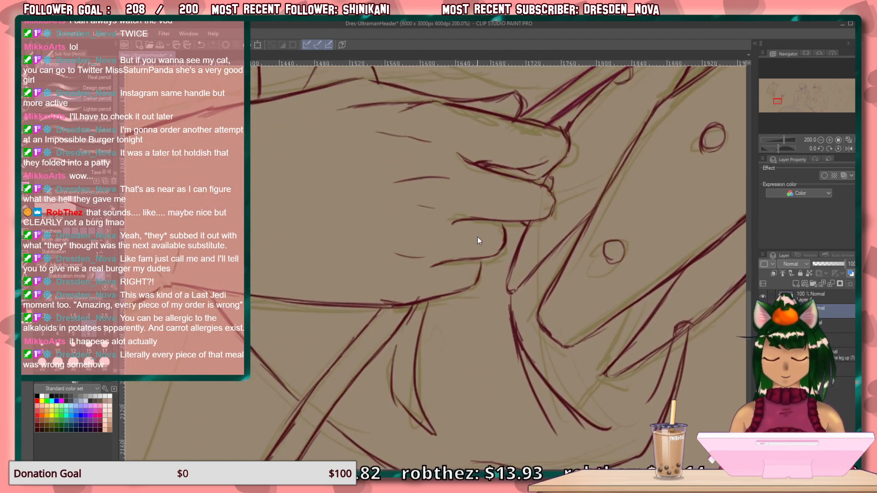
left_click_drag(399, 217, 655, 237)
mouse_move(417, 293)
left_mouse_down()
mouse_move(587, 191)
mouse_move(788, 219)
left_mouse_up()
mouse_move(479, 198)
left_mouse_down()
mouse_move(548, 265)
mouse_move(559, 365)
left_mouse_up()
left_click_drag(478, 280, 534, 155)
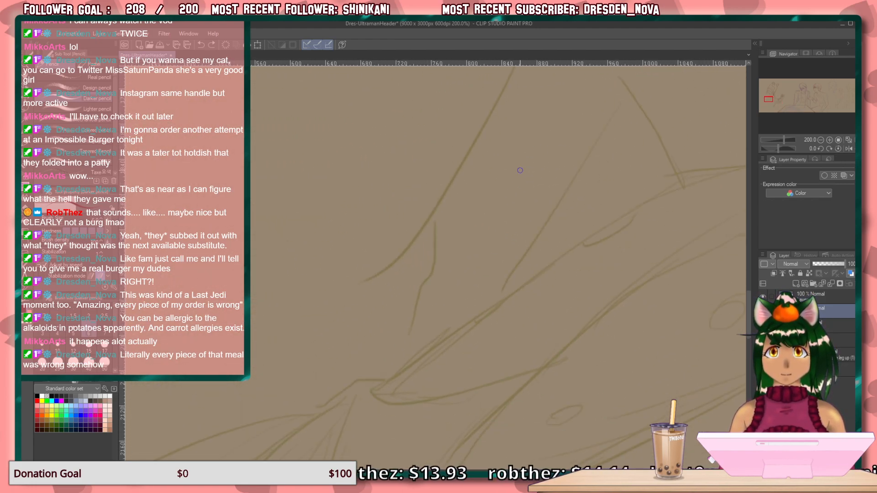
left_click_drag(547, 212, 539, 256)
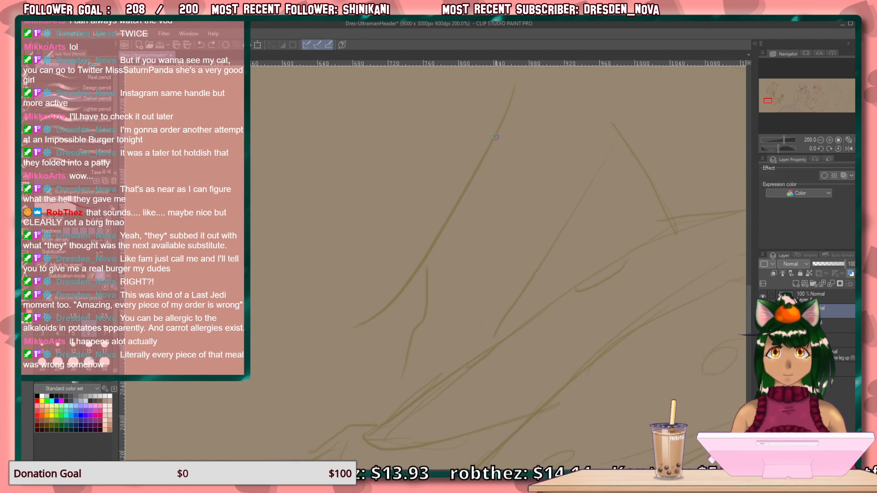
left_click_drag(520, 77, 351, 356)
left_click_drag(528, 125, 454, 234)
mouse_move(429, 273)
left_mouse_down()
mouse_move(429, 316)
mouse_move(407, 345)
mouse_move(396, 410)
left_mouse_up()
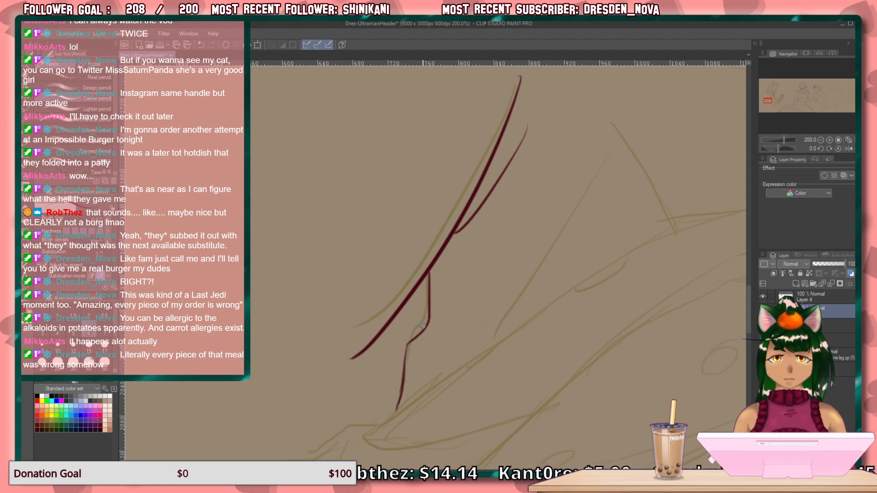
Draw the long curved line sweeping from the figure's far side, below the shoulder area, to the lower tip of the heart shape.
left_click_drag(321, 352, 426, 404)
left_click_drag(370, 294, 389, 440)
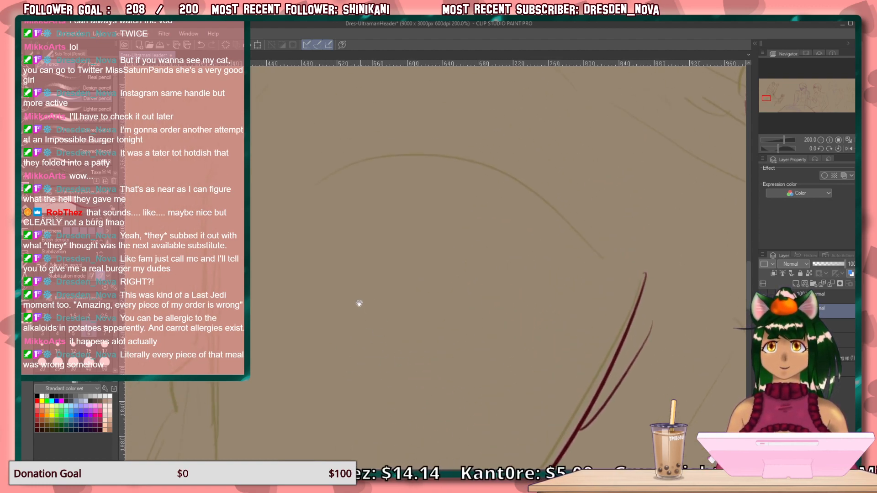
left_click_drag(382, 217, 357, 395)
mouse_move(426, 248)
left_mouse_down()
mouse_move(195, 235)
mouse_move(183, 221)
left_mouse_up()
scroll(411, 251, "down", 2)
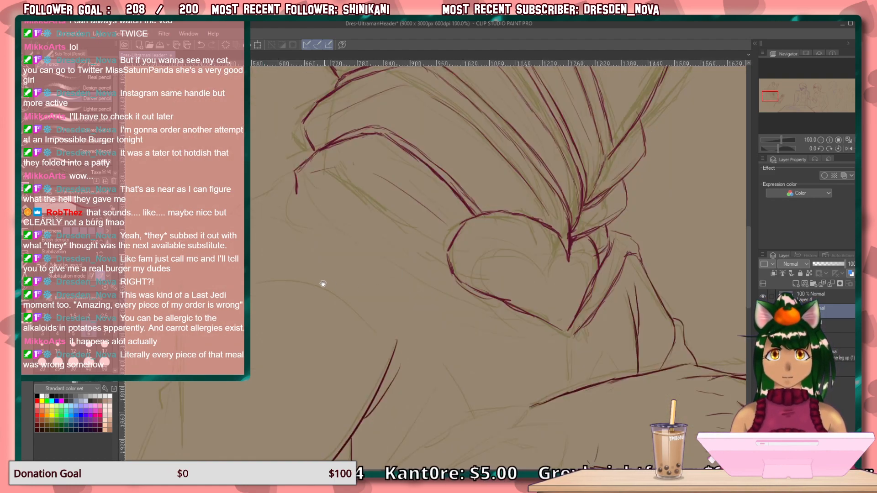
left_click_drag(312, 282, 344, 292)
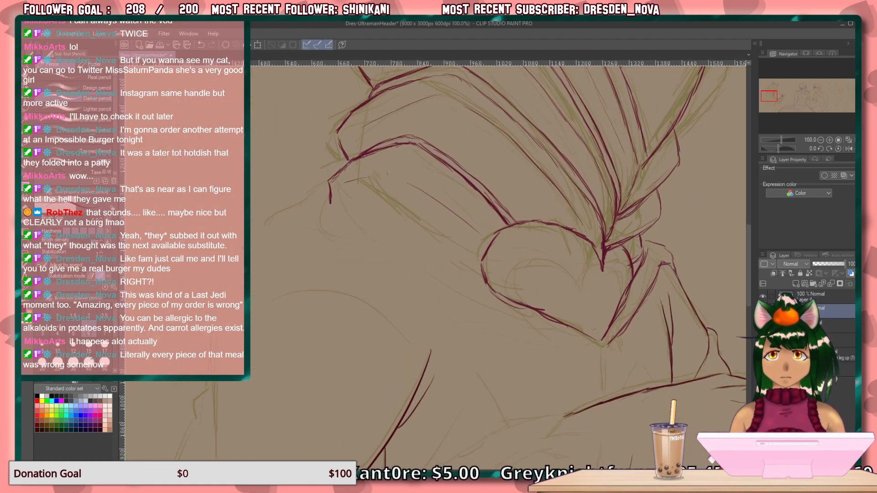
left_click_drag(251, 253, 298, 255)
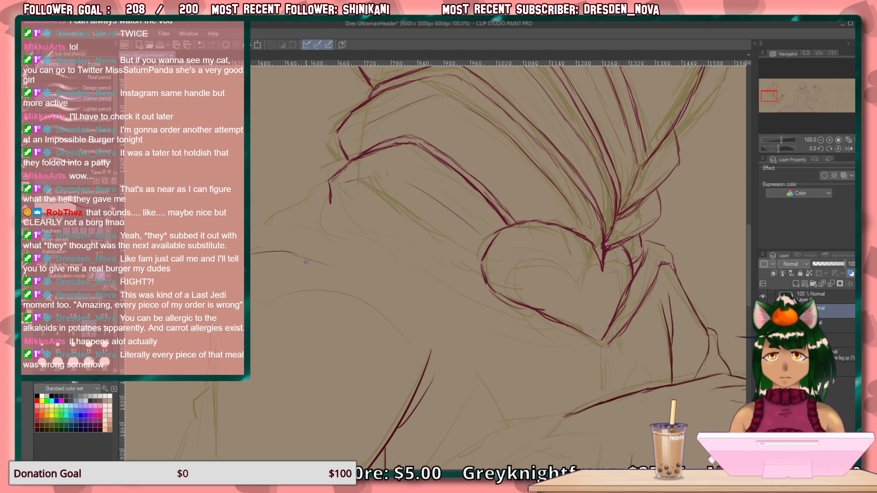
mouse_move(346, 273)
left_mouse_down()
mouse_move(466, 325)
mouse_move(534, 345)
mouse_move(595, 348)
left_mouse_up()
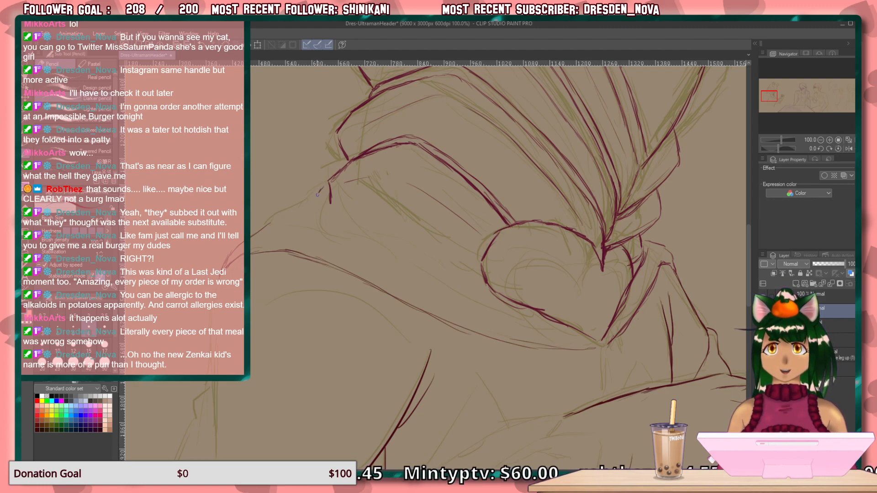
Draw the thickened diagonal line from the small notch below the garment's far corner down to the heart's lower tip.
left_click_drag(320, 202, 452, 291)
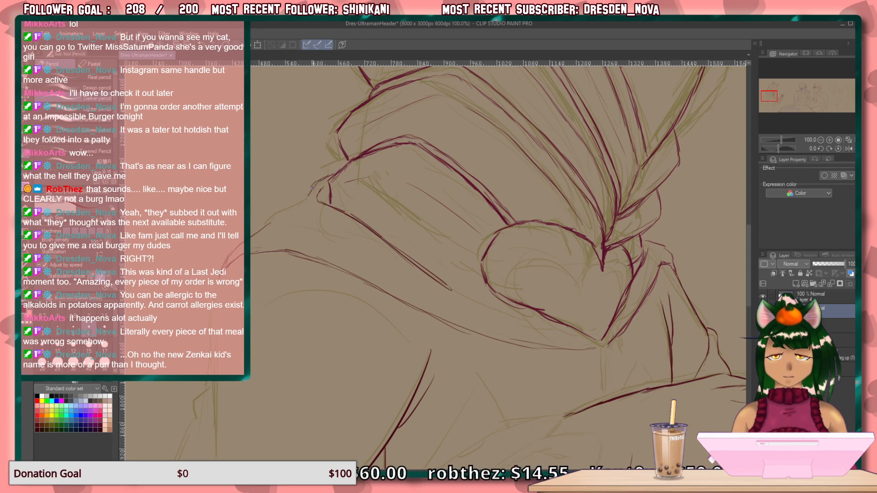
left_click_drag(275, 223, 256, 234)
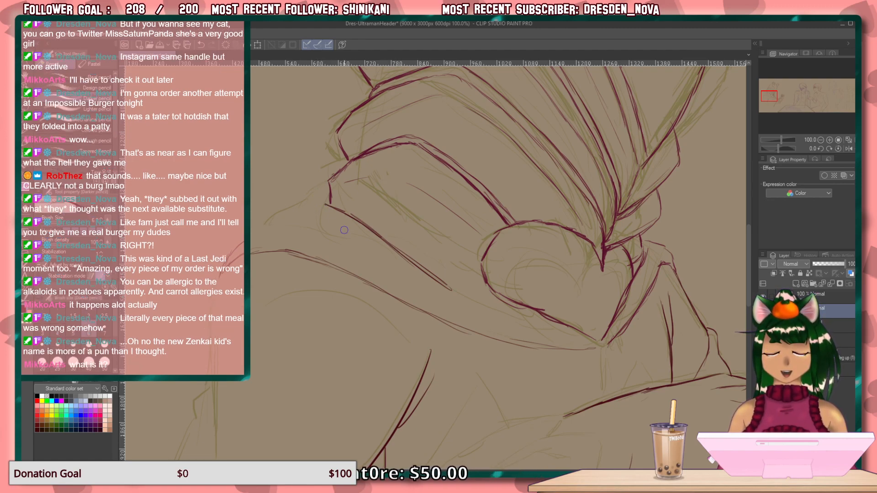
left_click_drag(479, 285, 230, 196)
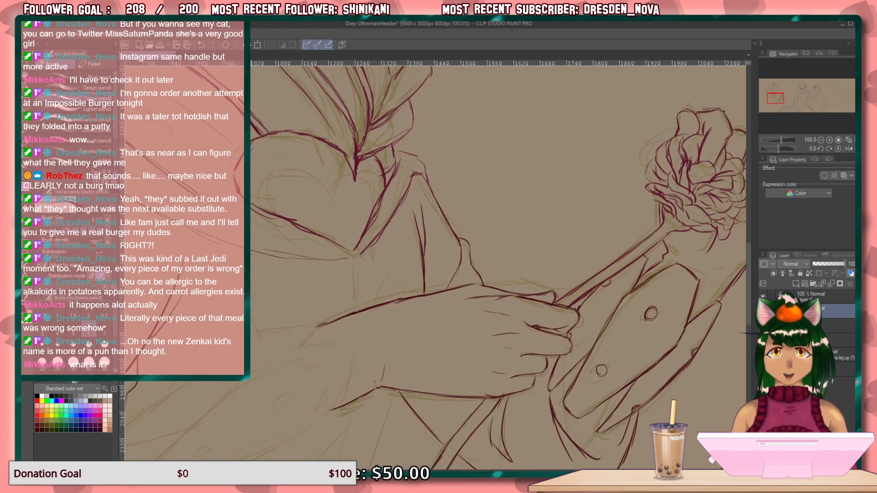
left_click_drag(315, 182, 360, 206)
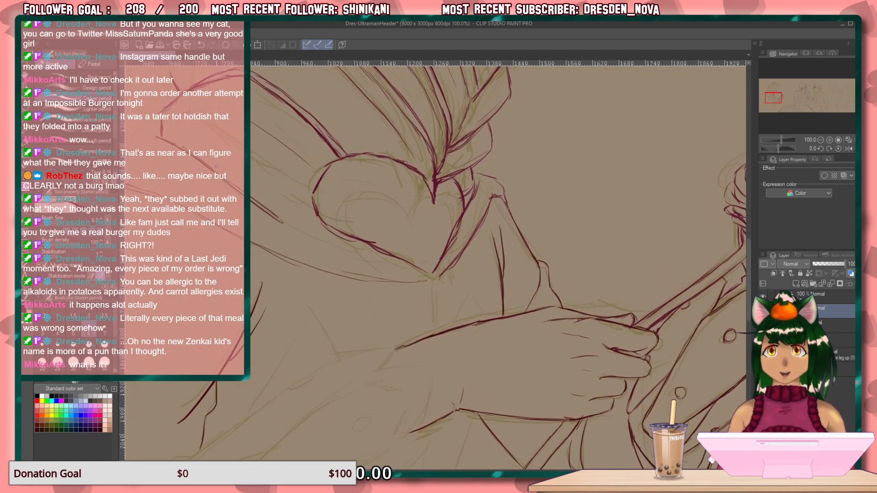
left_click_drag(240, 191, 298, 220)
left_click_drag(252, 205, 373, 253)
left_click_drag(255, 207, 390, 259)
left_click_drag(307, 226, 423, 271)
left_click_drag(363, 246, 434, 277)
left_click_drag(268, 220, 301, 232)
left_click_drag(248, 208, 485, 256)
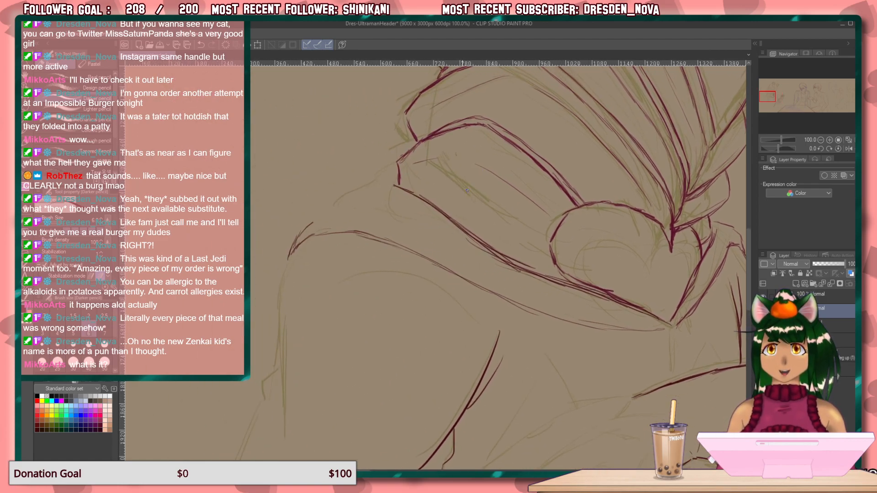
Draw the far shoulder's sloping outer contour over the olive sketch and close its upper end with a small folded tip.
mouse_move(405, 153)
left_mouse_down()
mouse_move(371, 165)
mouse_move(355, 191)
left_mouse_up()
mouse_move(351, 190)
left_mouse_down()
mouse_move(304, 218)
mouse_move(288, 256)
left_mouse_up()
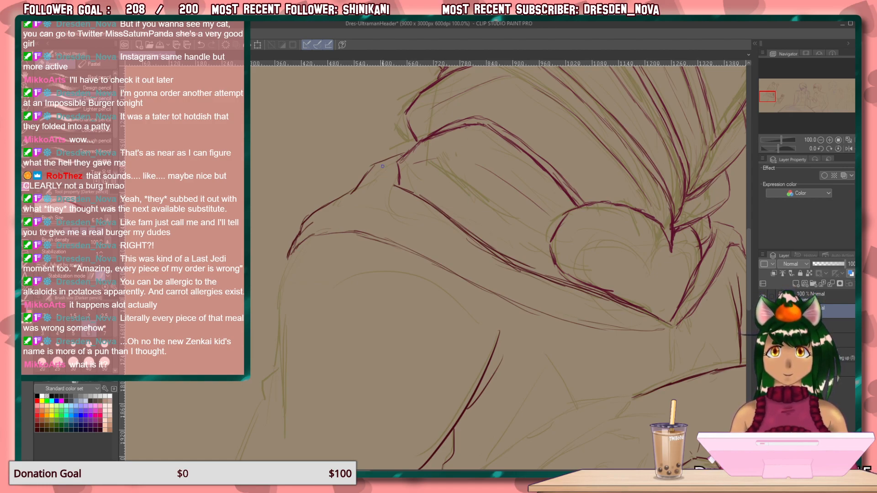
left_click_drag(379, 168, 400, 187)
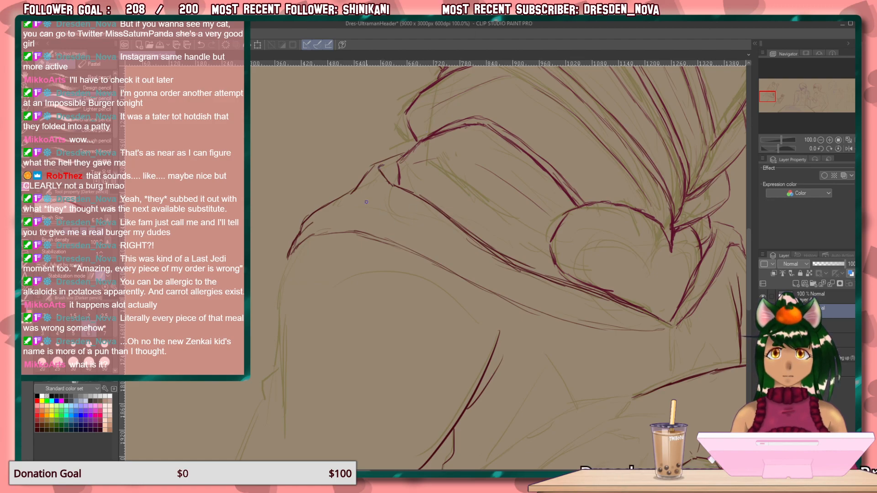
Draw the inner fold line running from the shoulder's folded tip into the garment, and join the tip to the sloping outer contour.
mouse_move(361, 189)
left_mouse_down()
mouse_move(345, 200)
mouse_move(353, 193)
left_mouse_up()
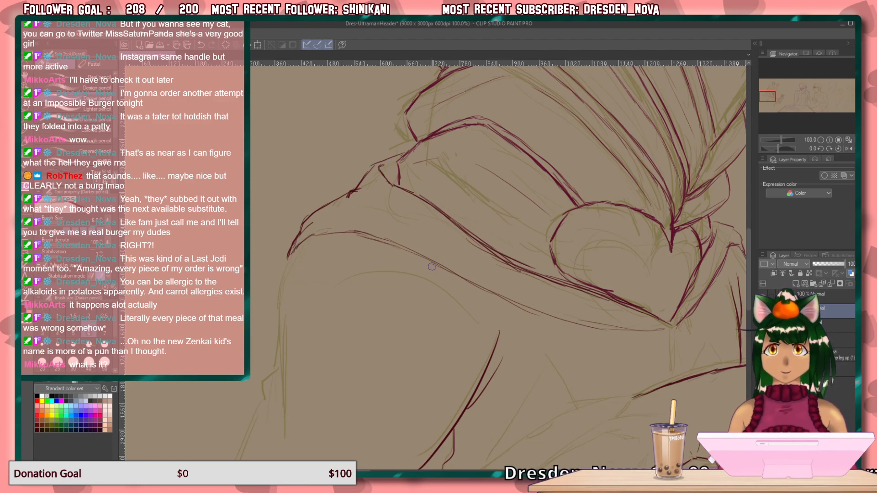
left_click_drag(360, 192, 355, 193)
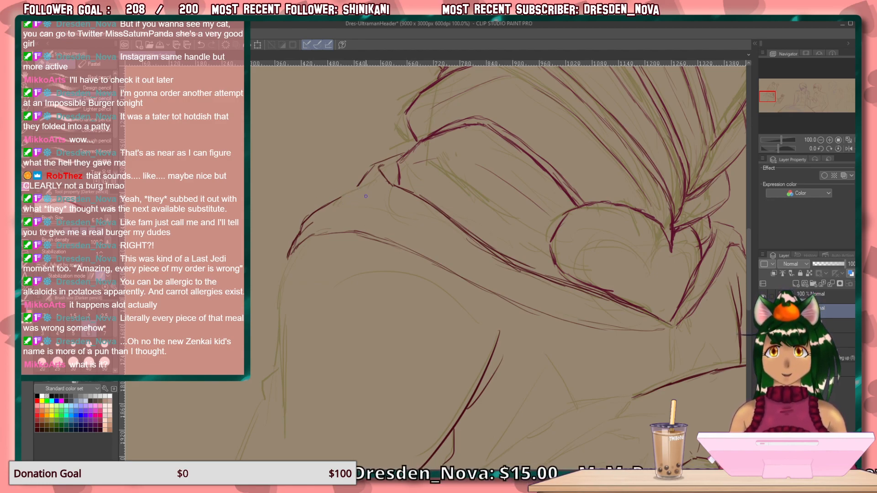
mouse_move(357, 189)
left_mouse_down()
mouse_move(372, 211)
mouse_move(442, 226)
left_mouse_up()
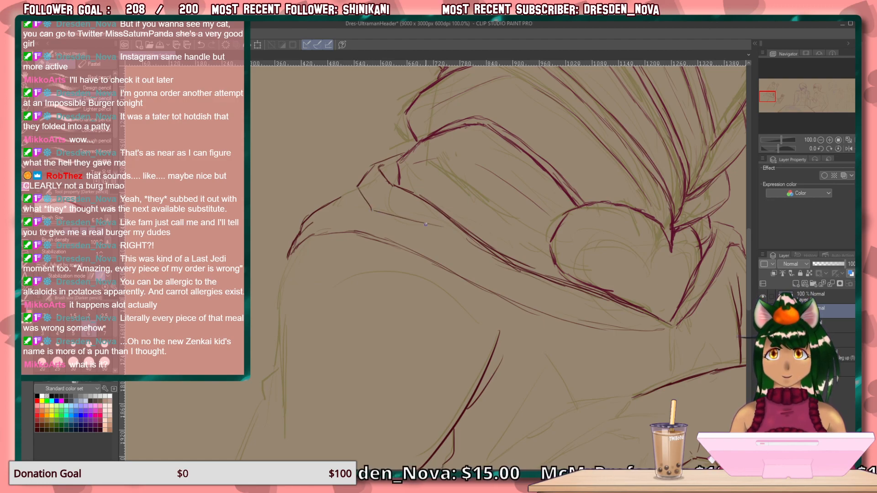
key("ctrl+z")
left_click_drag(370, 207, 444, 239)
left_click_drag(359, 183, 328, 202)
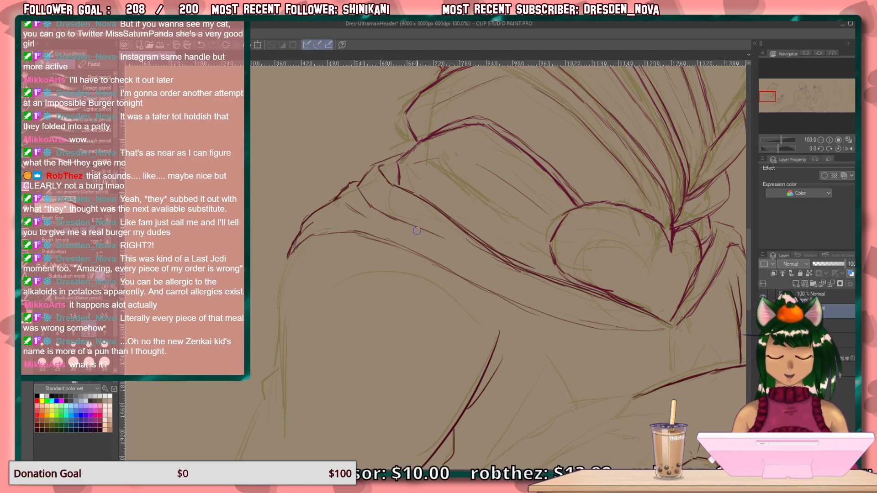
Draw two short near-vertical fold lines from the heart's lower tip down toward the arm's upper edge.
left_click_drag(547, 337, 375, 221)
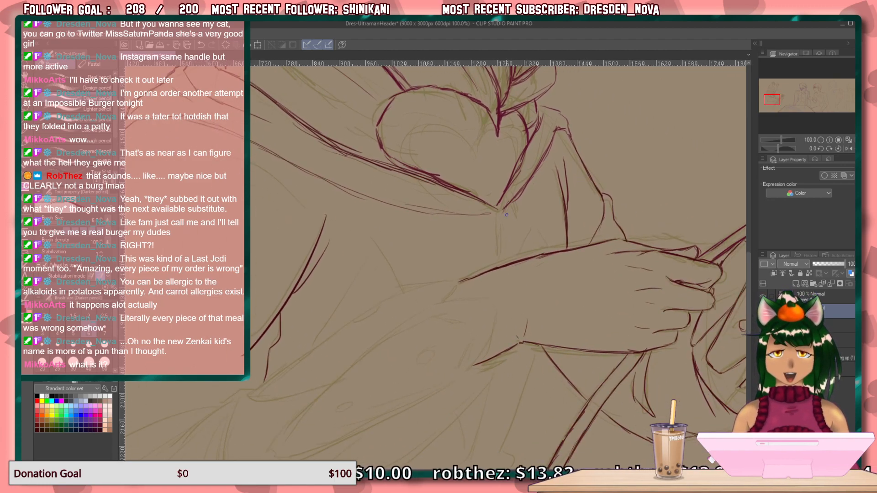
left_click_drag(499, 211, 500, 267)
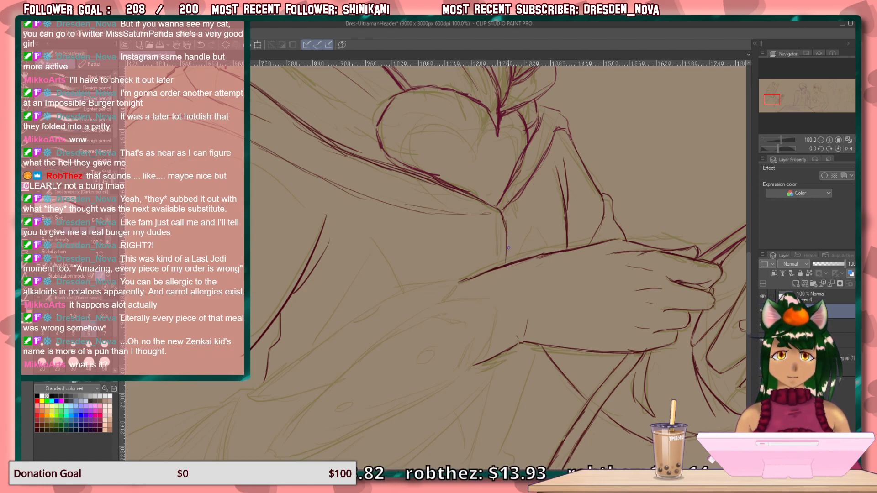
left_click_drag(501, 241, 498, 262)
left_click_drag(502, 215, 510, 246)
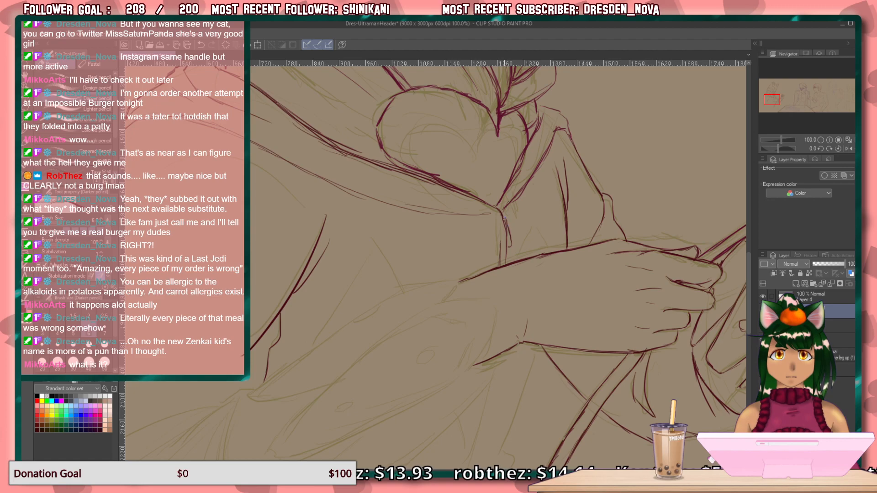
left_click_drag(502, 213, 507, 222)
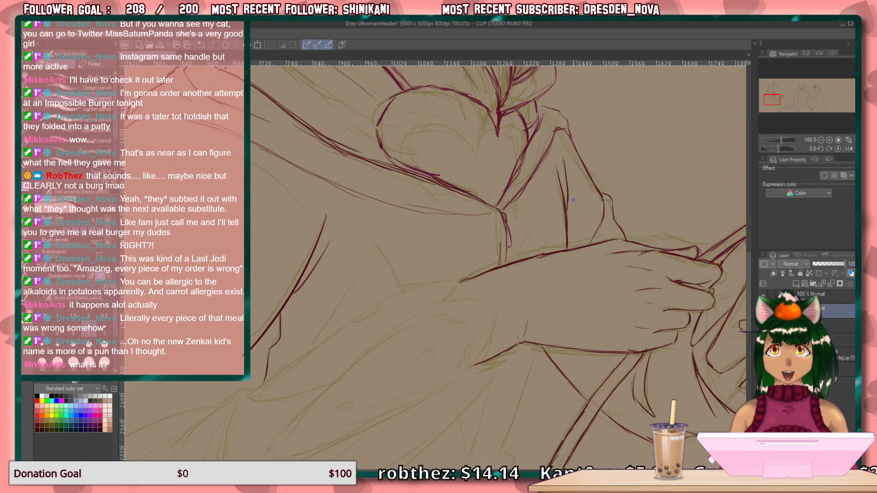
Draw two separate arcs below the shoulder band, marking both upper sides of the large rounded form.
left_click_drag(539, 358, 543, 217)
left_click_drag(512, 343, 526, 225)
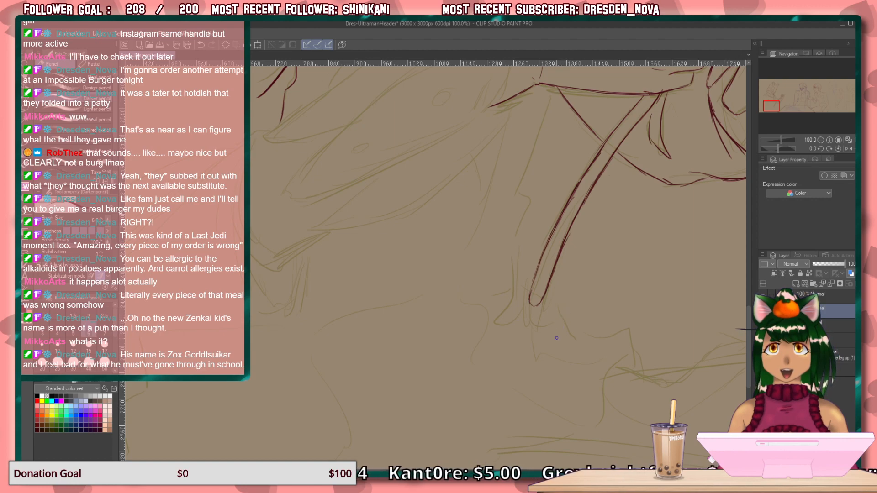
mouse_move(541, 343)
left_mouse_down()
mouse_move(577, 389)
mouse_move(567, 416)
left_mouse_up()
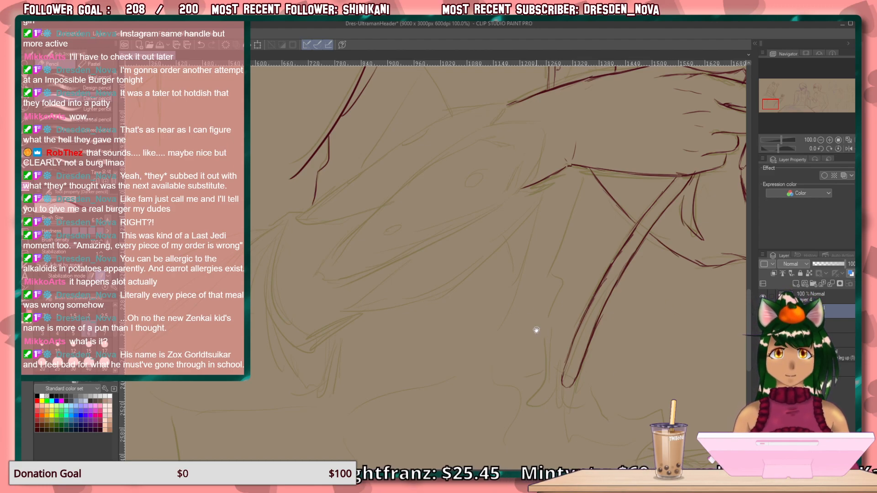
left_click_drag(521, 277, 572, 419)
left_click_drag(539, 337, 620, 335)
left_click_drag(501, 264, 499, 282)
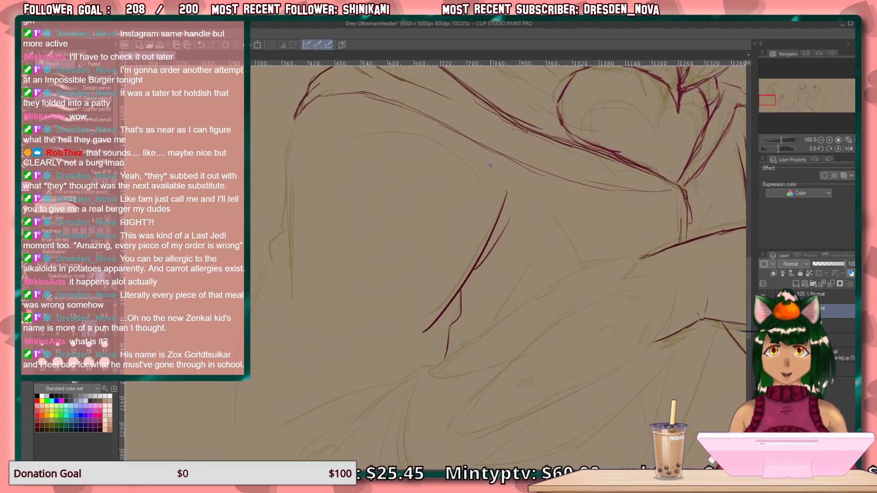
left_click_drag(484, 154, 498, 172)
left_click_drag(466, 137, 497, 172)
left_click_drag(364, 110, 309, 142)
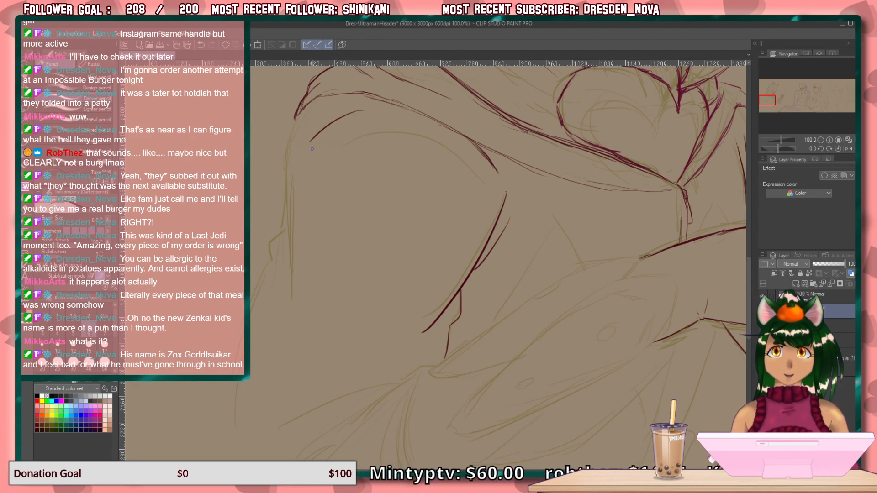
Draw the far-side contour down from the shoulder with a small outward step, plus the rounded form's lower inner curve.
mouse_move(301, 109)
left_mouse_down()
mouse_move(284, 225)
mouse_move(269, 241)
left_mouse_up()
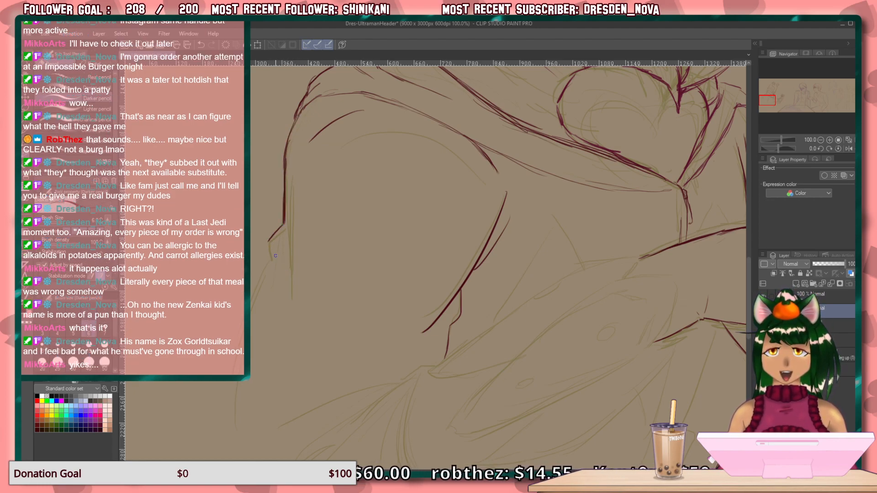
left_click_drag(269, 247, 291, 346)
left_click_drag(291, 242, 366, 337)
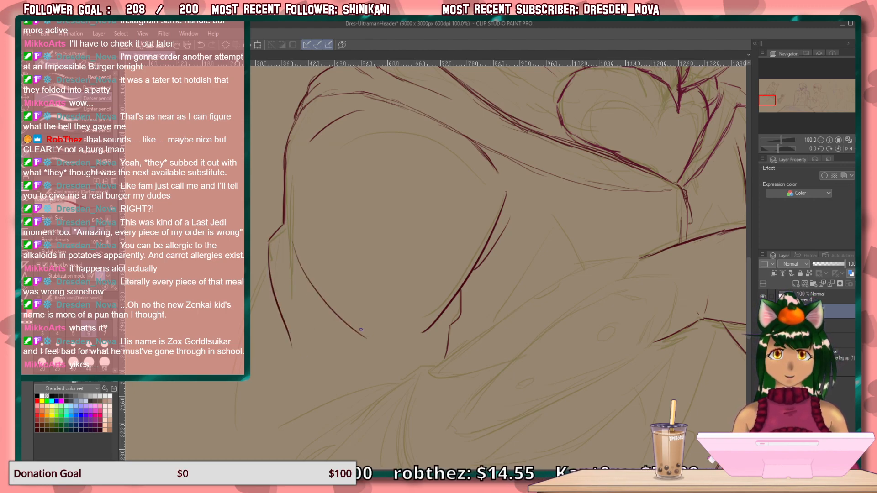
Draw the long curved edge from the gathered fabric point below the torso down to a hooked tip, reinforcing its middle.
left_click_drag(398, 297, 435, 183)
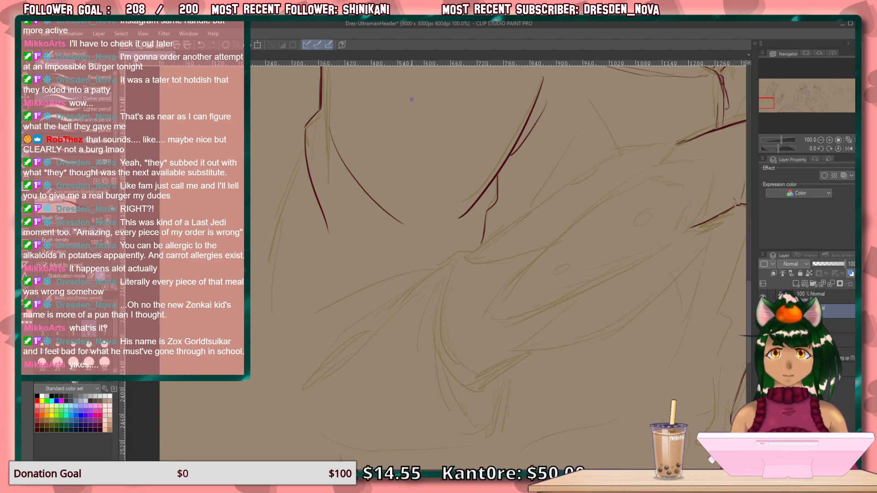
left_click_drag(414, 297, 371, 269)
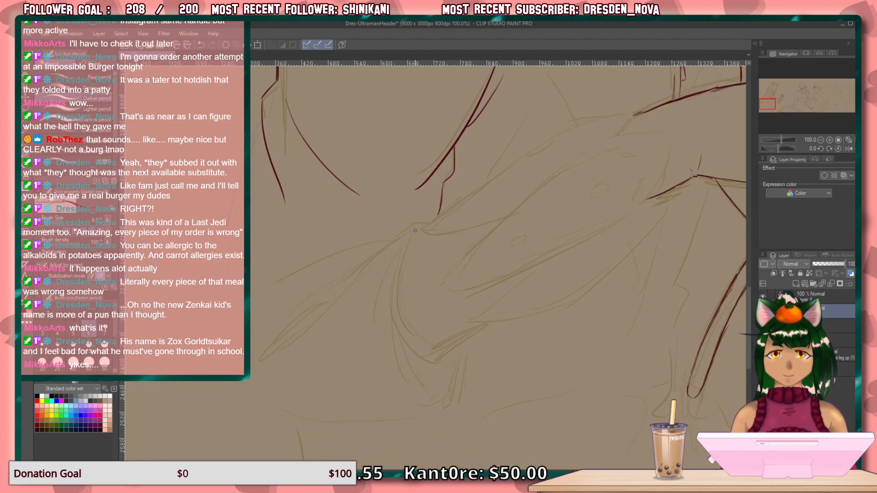
mouse_move(417, 229)
left_mouse_down()
mouse_move(409, 358)
mouse_move(402, 327)
mouse_move(436, 397)
mouse_move(456, 386)
left_mouse_up()
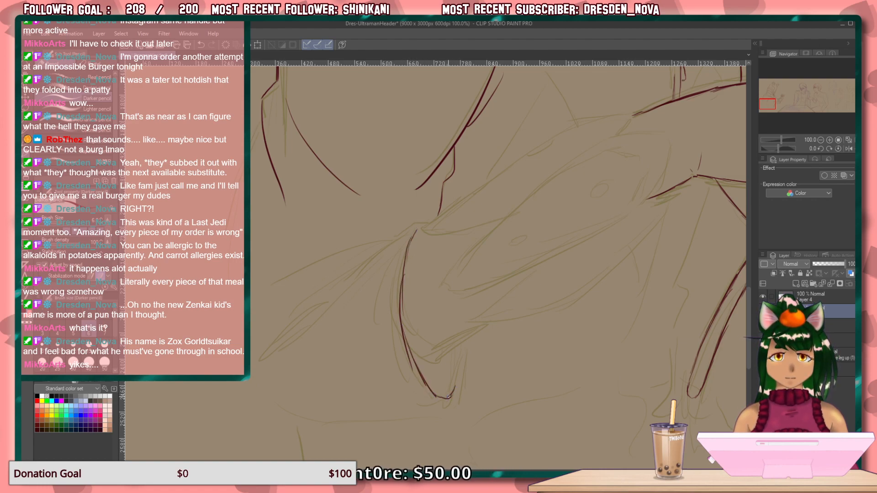
mouse_move(414, 359)
left_mouse_down()
mouse_move(403, 319)
mouse_move(408, 347)
left_mouse_up()
left_click_drag(402, 302, 412, 354)
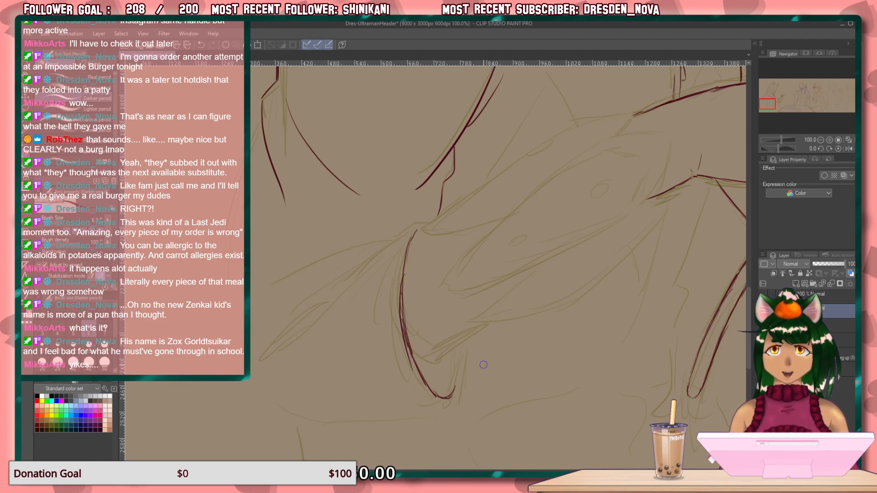
left_click_drag(399, 317, 402, 340)
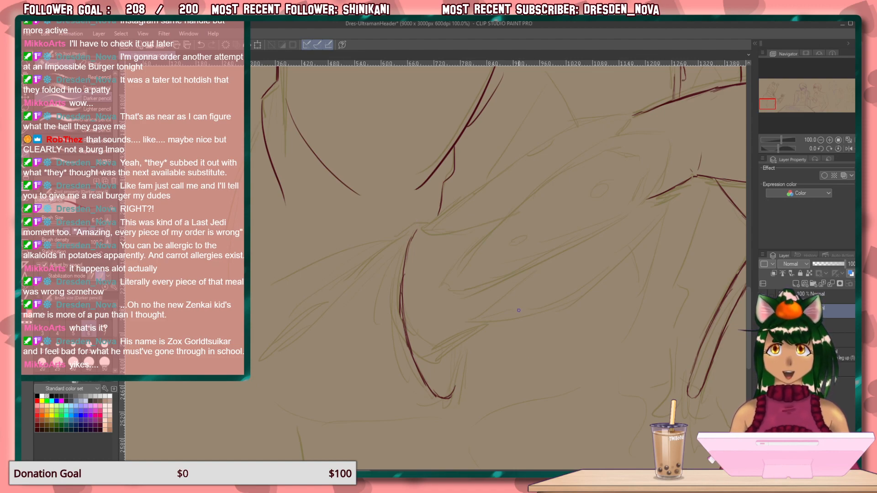
Draw the fabric folds sweeping outward from the gathered point, and the long curve at the figure's far side.
mouse_move(417, 231)
left_mouse_down()
mouse_move(411, 240)
mouse_move(410, 227)
mouse_move(398, 232)
mouse_move(280, 339)
mouse_move(296, 322)
left_mouse_up()
mouse_move(320, 295)
left_mouse_down()
mouse_move(371, 258)
mouse_move(268, 286)
mouse_move(251, 334)
left_mouse_up()
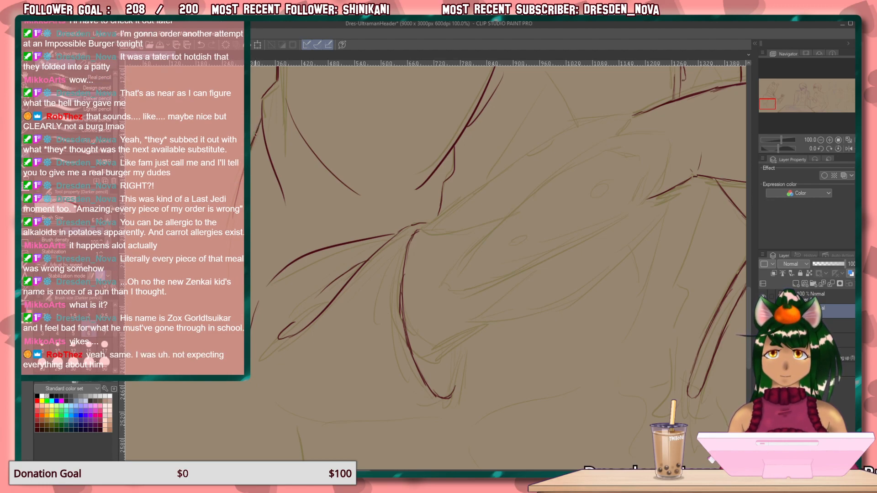
left_click_drag(234, 211, 241, 346)
left_click_drag(231, 289, 253, 379)
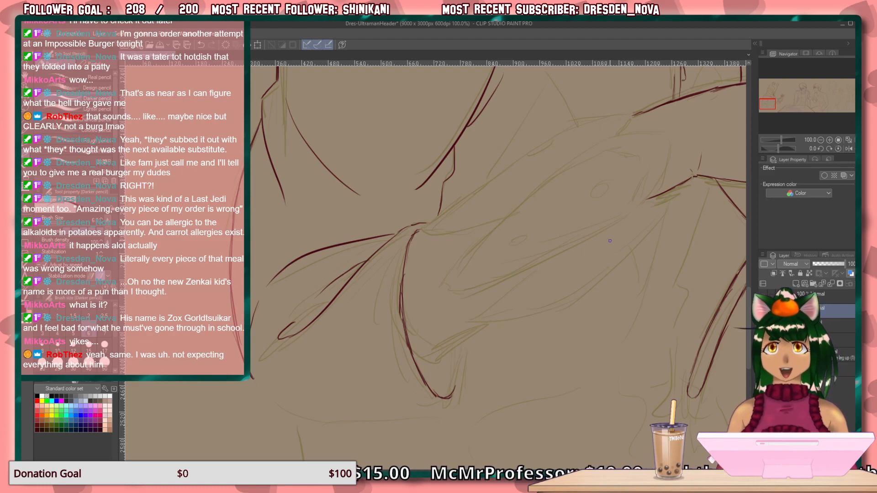
Draw a thick slanted edge crossing the end of the forearm's lower line, with the canvas enlarged to 150% and rotated to -5°.
scroll(619, 259, "up", 1)
left_click_drag(561, 250, 482, 309)
key("minus")
key("minus")
key("minus")
key("minus")
key("minus")
key("minus")
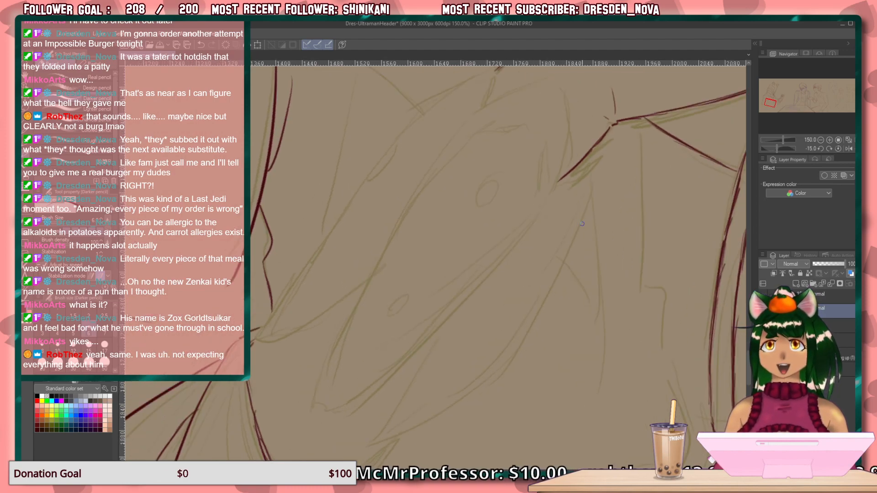
key("asciicircum")
key("asciicircum")
key("asciicircum")
key("asciicircum")
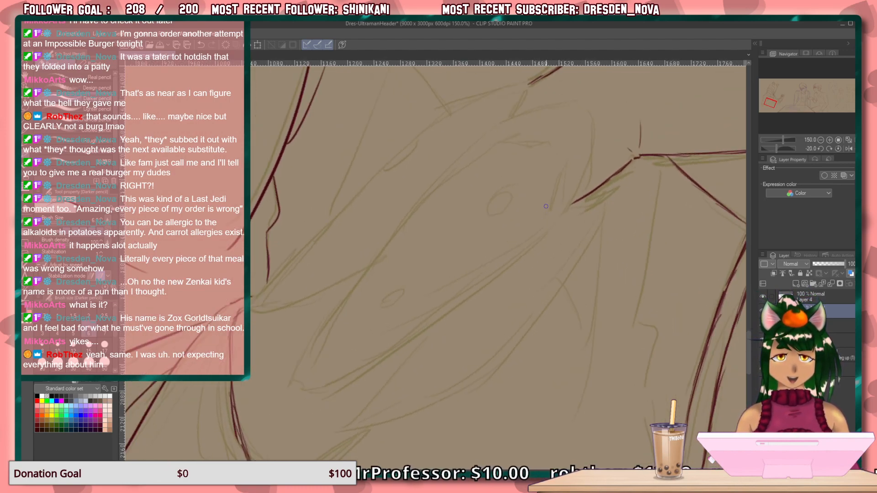
left_click_drag(602, 165, 560, 231)
left_click_drag(586, 193, 547, 250)
left_click_drag(568, 218, 530, 276)
left_click_drag(551, 245, 527, 278)
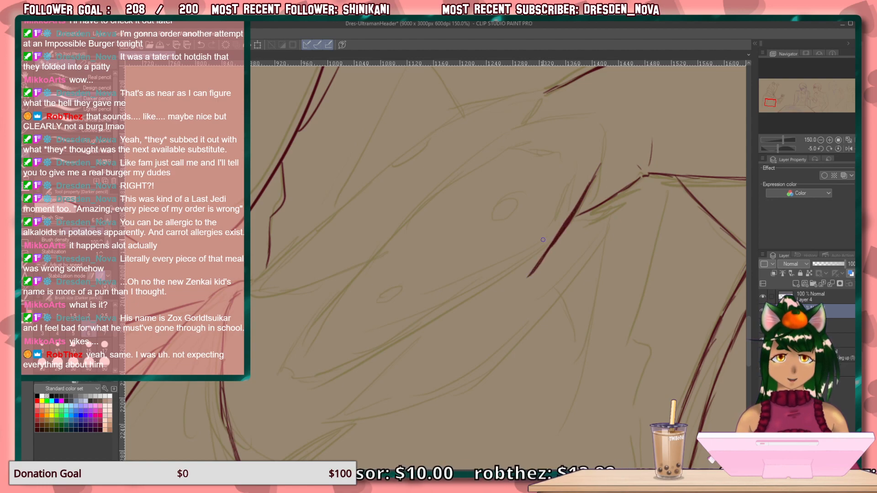
Draw the elongated panel's upper edge and round its corner into the thick slanted edge beside the forearm.
left_click_drag(561, 140, 453, 180)
left_click_drag(514, 152, 442, 183)
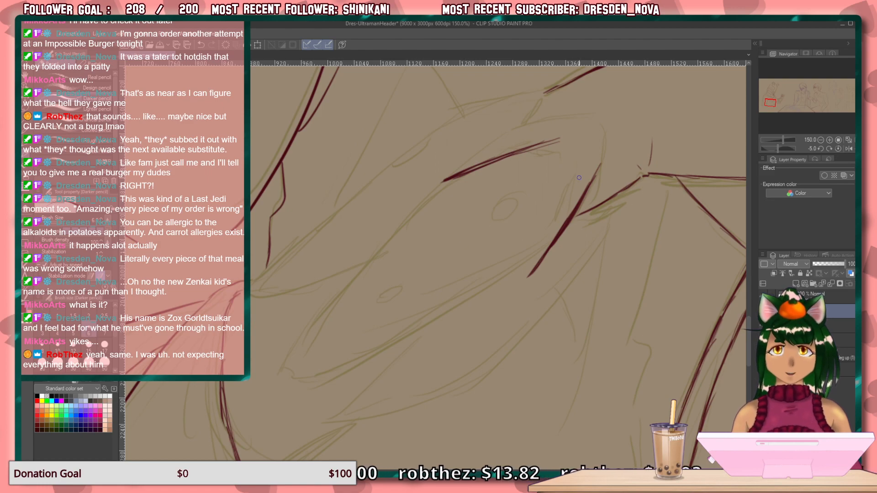
left_click_drag(547, 144, 571, 137)
mouse_move(594, 166)
left_mouse_down()
mouse_move(571, 138)
mouse_move(596, 170)
left_mouse_up()
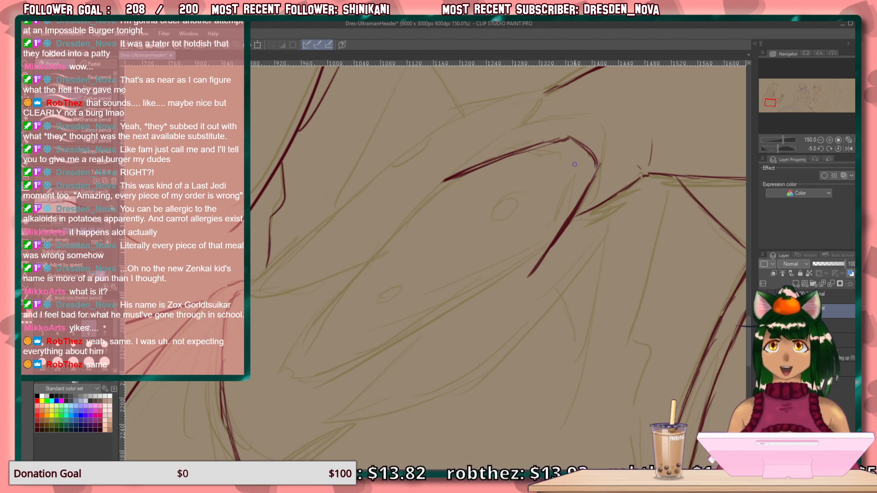
left_click_drag(570, 136, 536, 148)
Extend the elongated panel's upper edge diagonally down to its far pointed end, layering strokes to thicken the line.
mouse_move(444, 182)
left_mouse_down()
mouse_move(391, 225)
mouse_move(434, 194)
mouse_move(355, 269)
left_mouse_up()
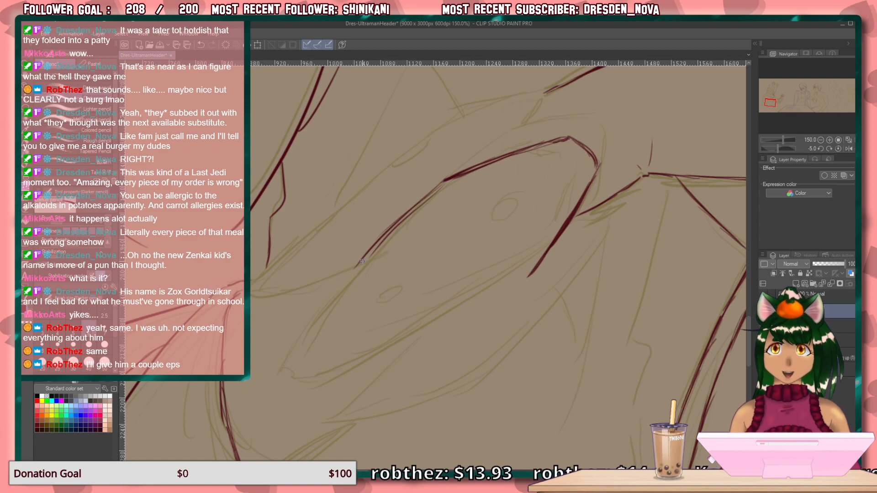
left_click_drag(384, 239, 337, 290)
left_click_drag(393, 224, 305, 321)
left_click_drag(363, 258, 277, 350)
left_click_drag(348, 271, 272, 358)
left_click_drag(316, 305, 271, 358)
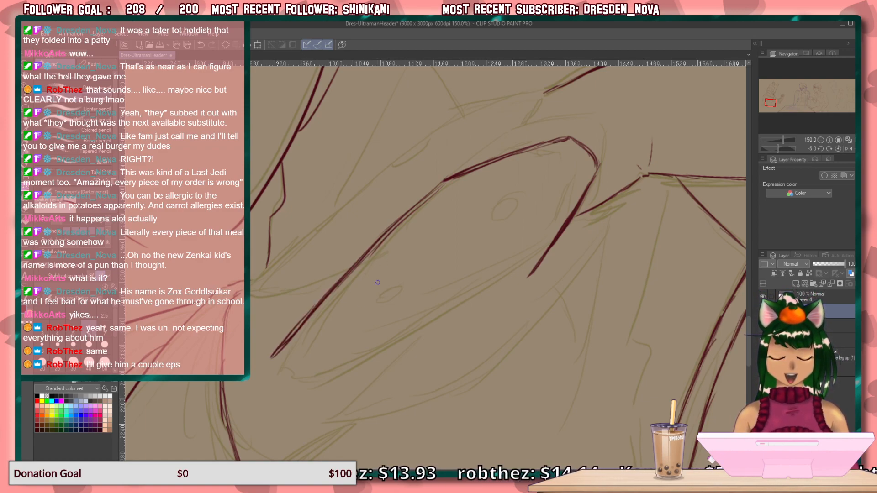
key("minus")
key("minus")
key("minus")
key("minus")
key("minus")
key("minus")
key("minus")
key("minus")
key("minus")
key("minus")
key("minus")
key("minus")
key("minus")
key("minus")
key("minus")
key("minus")
key("minus")
key("minus")
key("minus")
key("minus")
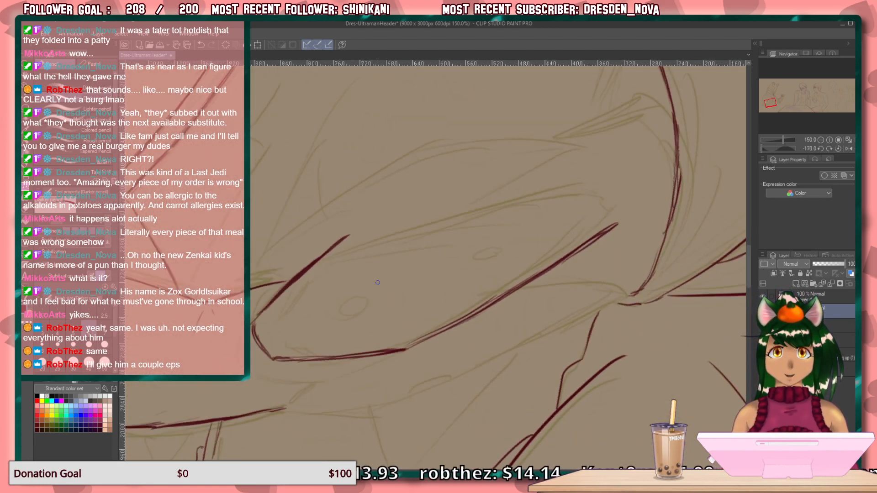
left_click_drag(578, 184, 420, 223)
left_click_drag(536, 191, 359, 238)
left_click_drag(452, 214, 357, 238)
key("ctrl+at")
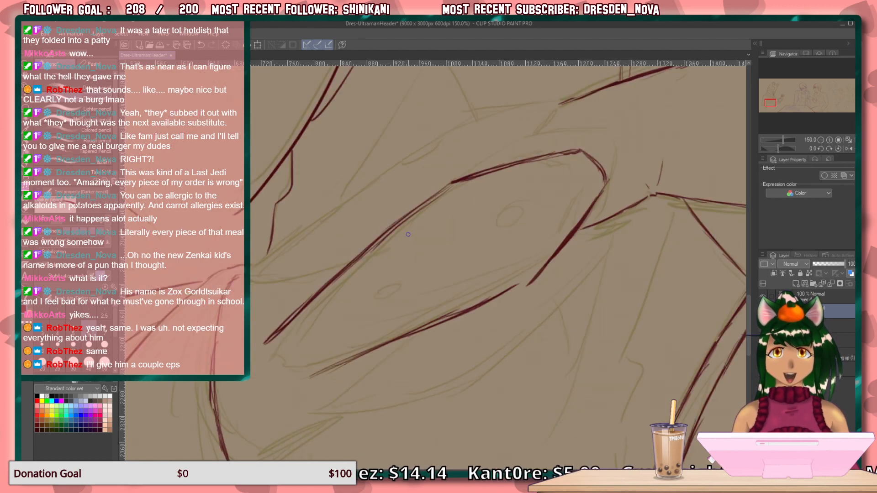
left_click_drag(514, 289, 382, 347)
left_click_drag(436, 326, 355, 358)
left_click_drag(417, 336, 320, 374)
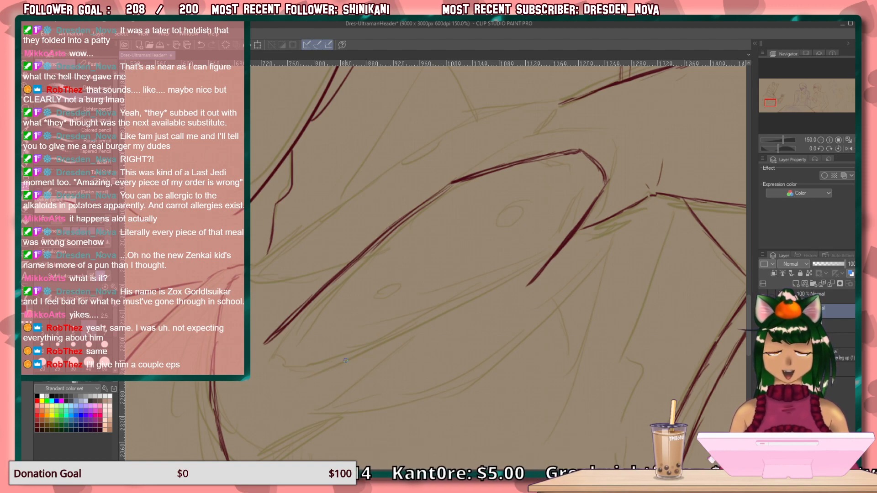
left_click_drag(529, 287, 439, 319)
left_click_drag(510, 298, 381, 346)
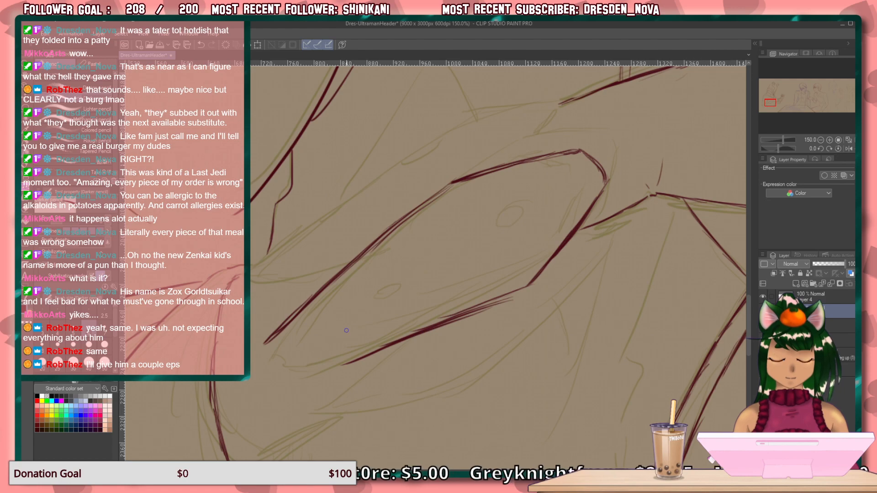
left_click_drag(521, 286, 334, 368)
Erase the elongated panel's diagonal upper edge and redraw it with layered strokes to a closer far tip.
mouse_move(450, 180)
left_mouse_down()
mouse_move(471, 170)
mouse_move(365, 240)
mouse_move(267, 342)
left_mouse_up()
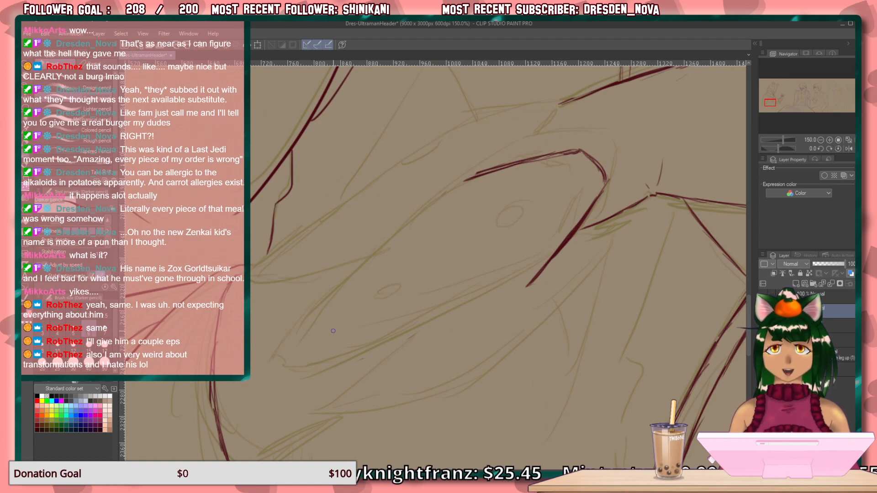
mouse_move(465, 181)
left_mouse_down()
mouse_move(446, 196)
mouse_move(465, 184)
mouse_move(391, 243)
left_mouse_up()
left_click_drag(443, 198, 358, 277)
left_click_drag(394, 239, 310, 320)
left_click_drag(336, 293, 292, 341)
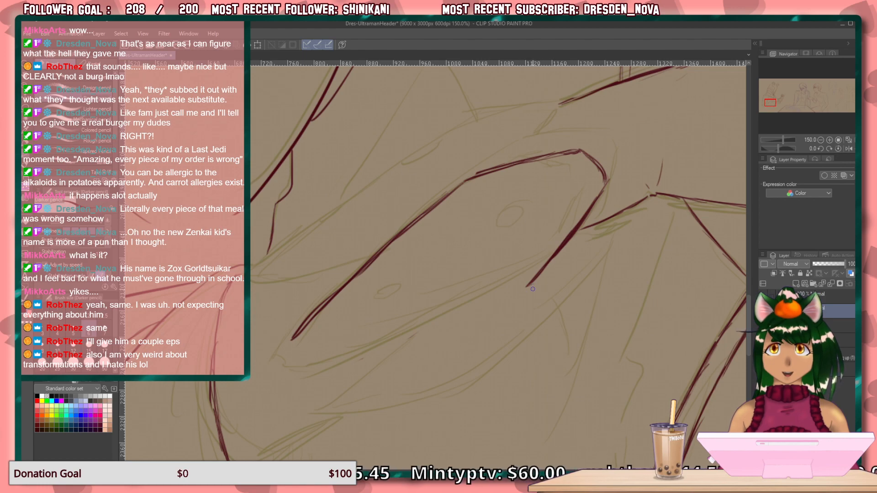
Draw the panel's lower edge from the thick slanted edge toward the far tip, layering strokes with the canvas rotated to 65°.
left_click_drag(531, 283, 434, 320)
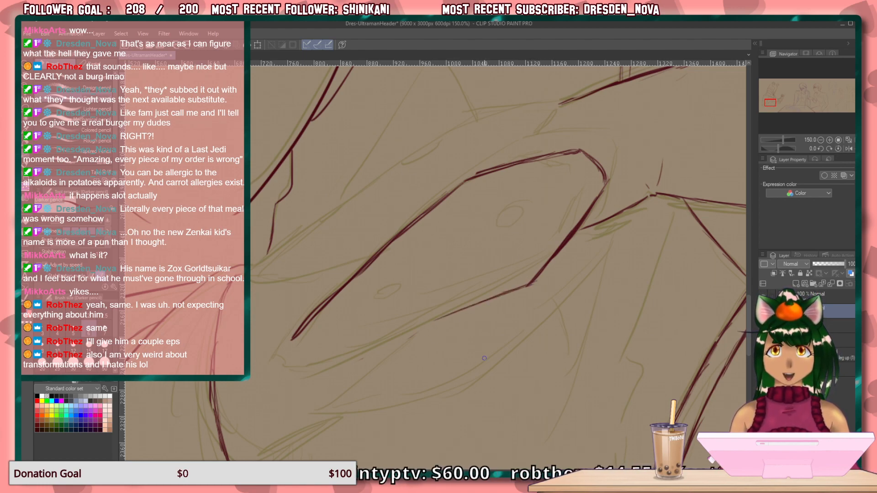
key("asciicircum")
key("asciicircum")
key("asciicircum")
key("asciicircum")
key("asciicircum")
key("asciicircum")
key("asciicircum")
key("asciicircum")
key("asciicircum")
key("asciicircum")
key("asciicircum")
key("asciicircum")
key("asciicircum")
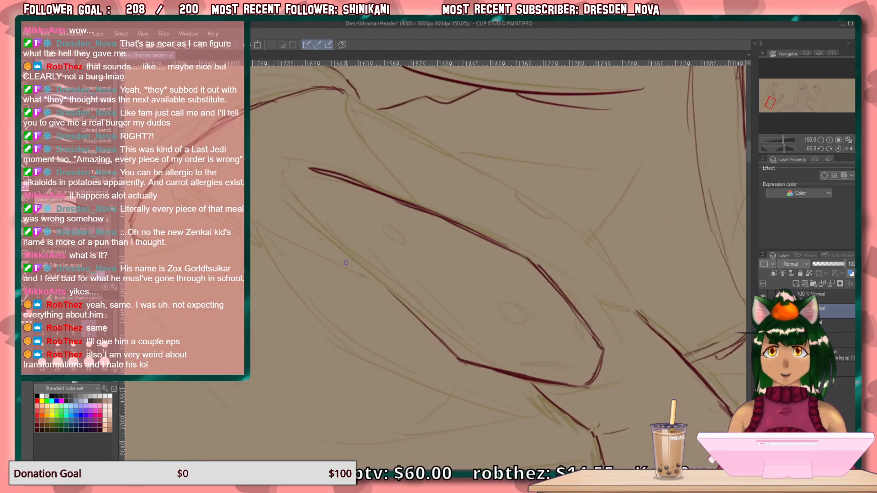
left_click_drag(314, 215, 421, 328)
left_click_drag(356, 268, 445, 353)
left_click_drag(395, 304, 455, 356)
left_click_drag(415, 322, 456, 358)
left_click_drag(420, 325, 456, 359)
left_click_drag(411, 322, 449, 356)
left_click_drag(399, 307, 444, 351)
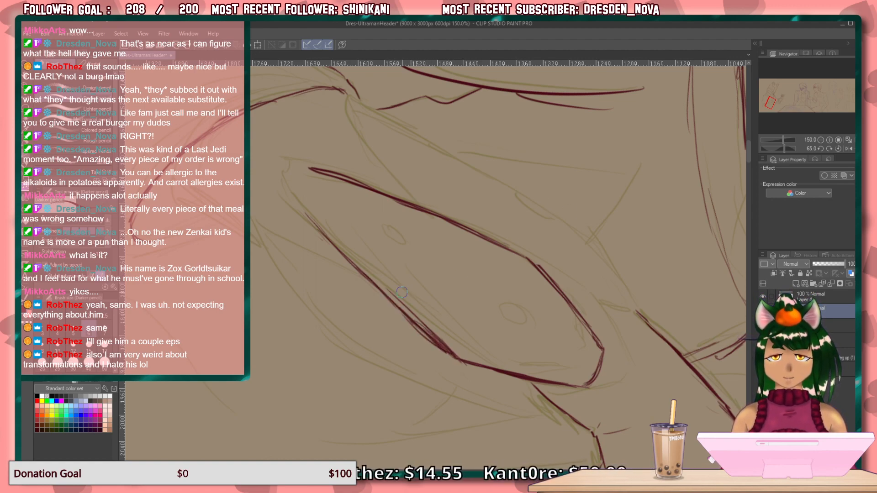
Clean up the overlapping strokes on the panel's lower edge, redraw the gap and close the panel's far end.
mouse_move(423, 322)
left_mouse_down()
mouse_move(437, 354)
mouse_move(407, 320)
left_mouse_up()
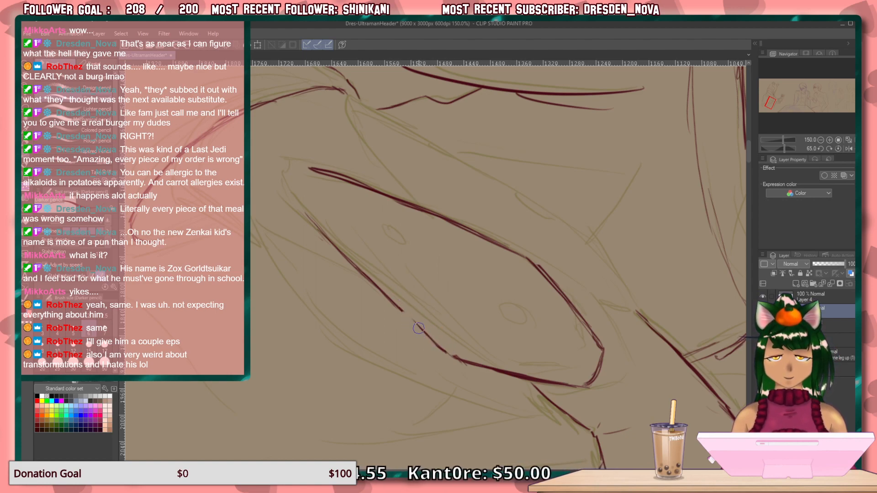
key("p")
mouse_move(393, 296)
left_mouse_down()
mouse_move(453, 359)
mouse_move(411, 323)
mouse_move(420, 331)
left_mouse_up()
mouse_move(313, 173)
left_mouse_down()
mouse_move(297, 204)
mouse_move(296, 197)
mouse_move(350, 249)
left_mouse_up()
key("ctrl+at")
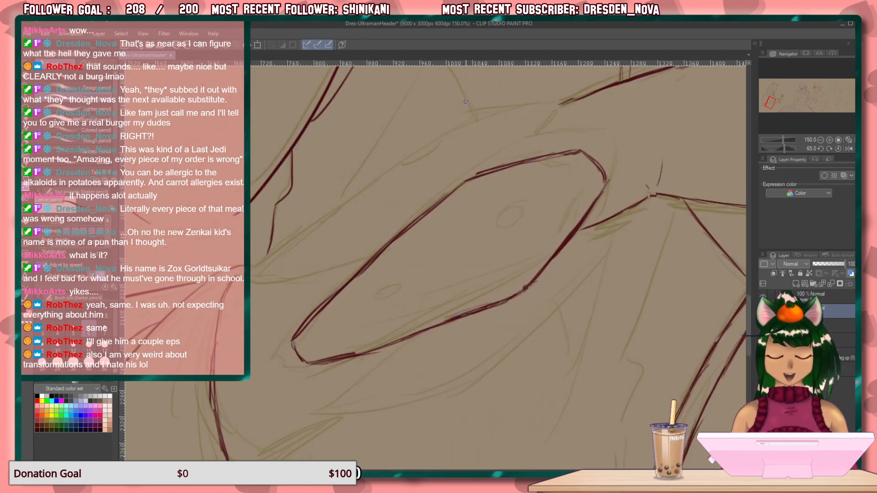
Draw two small circles inside the panel, and a slanted line joining the panel's upper edge to the forearm line's corner.
mouse_move(520, 229)
left_mouse_down()
mouse_move(524, 215)
mouse_move(506, 217)
left_mouse_up()
mouse_move(397, 287)
left_mouse_down()
mouse_move(384, 302)
mouse_move(400, 279)
left_mouse_up()
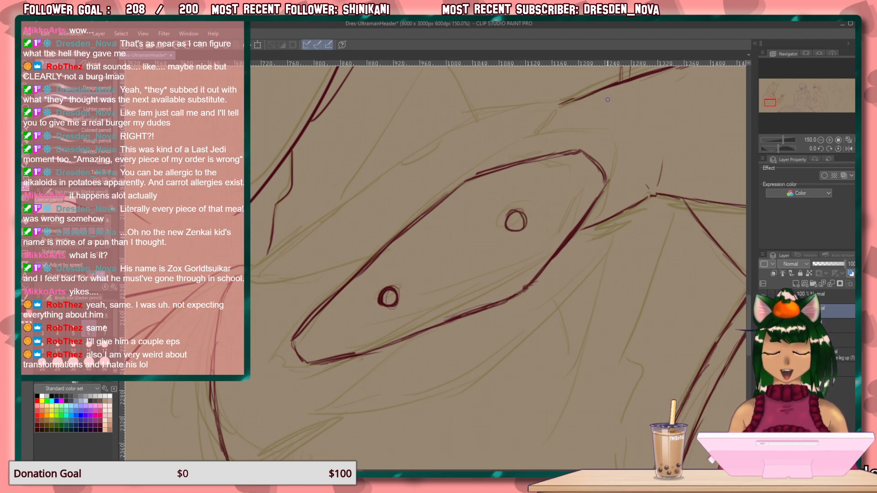
left_click_drag(555, 111, 482, 178)
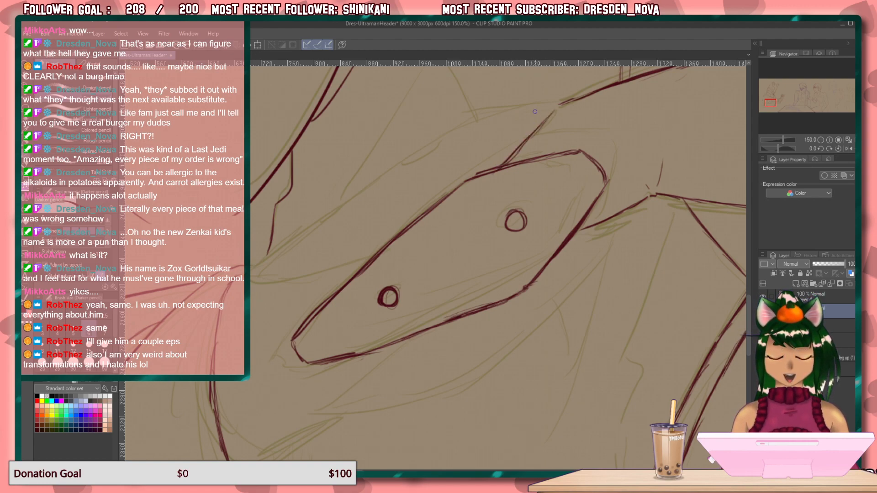
left_click_drag(551, 105, 553, 111)
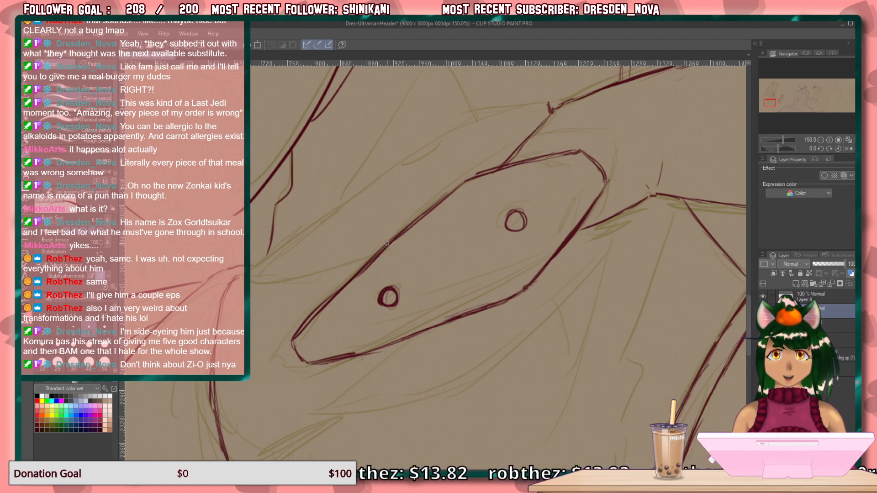
Draw a gently curved double line from the panel's diagonal upper edge out to the gathered point of the garment.
left_click_drag(331, 267, 385, 247)
left_click_drag(293, 275, 387, 246)
left_click_drag(344, 261, 250, 282)
left_click_drag(325, 264, 241, 286)
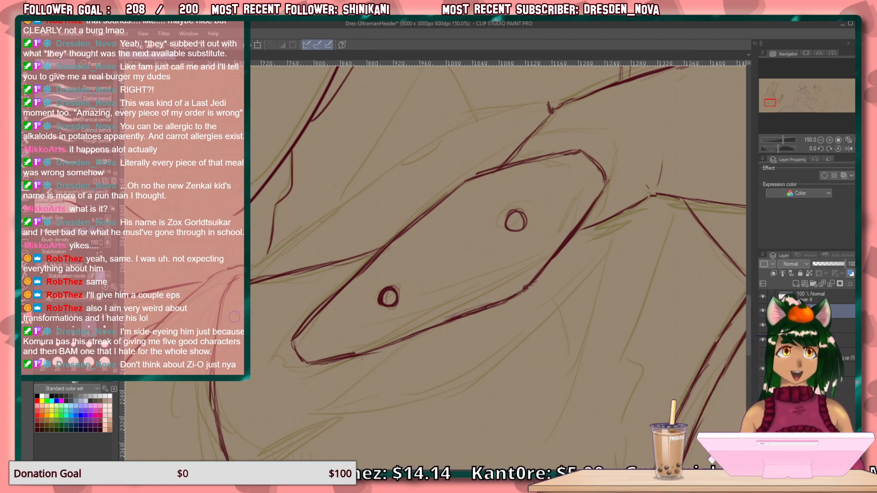
key("Delete")
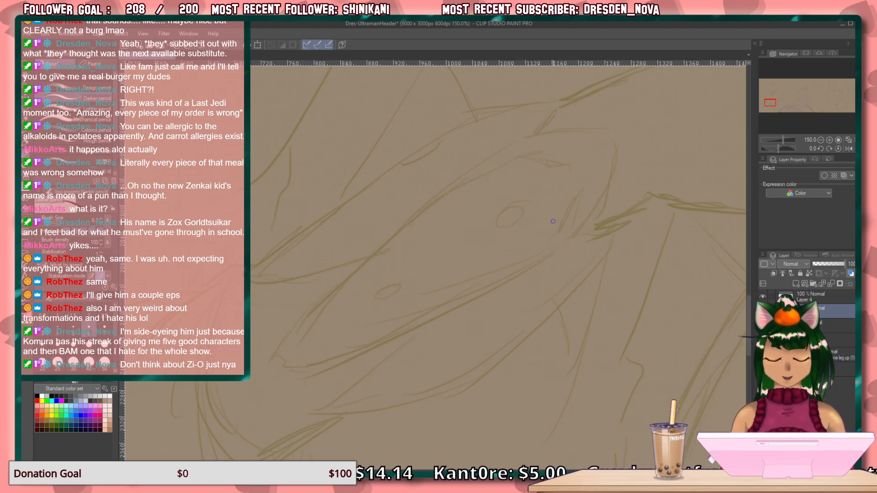
key("ctrl+z")
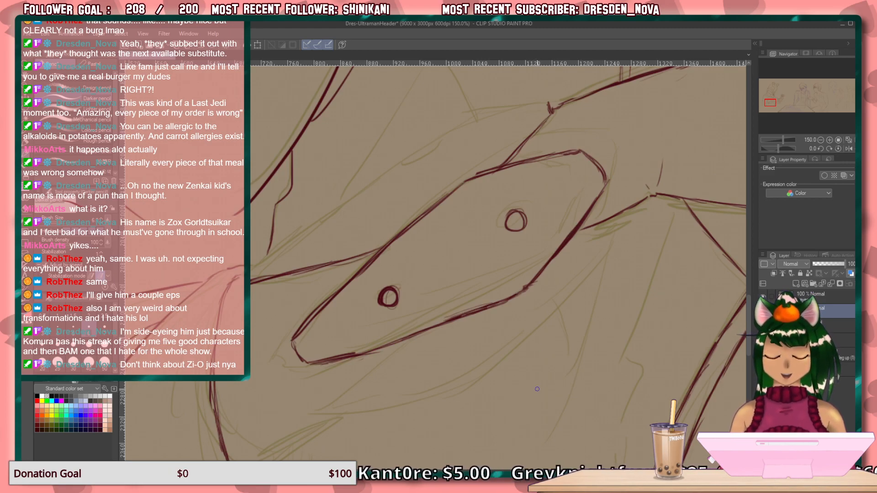
Draw the long outer edge above the panel from the forearm corner to the gathered point, and add two small half-circles along it.
key("minus")
key("minus")
key("minus")
key("minus")
key("minus")
key("minus")
key("minus")
key("minus")
key("minus")
key("minus")
key("minus")
key("minus")
key("minus")
key("minus")
key("minus")
key("minus")
key("minus")
key("minus")
key("minus")
key("minus")
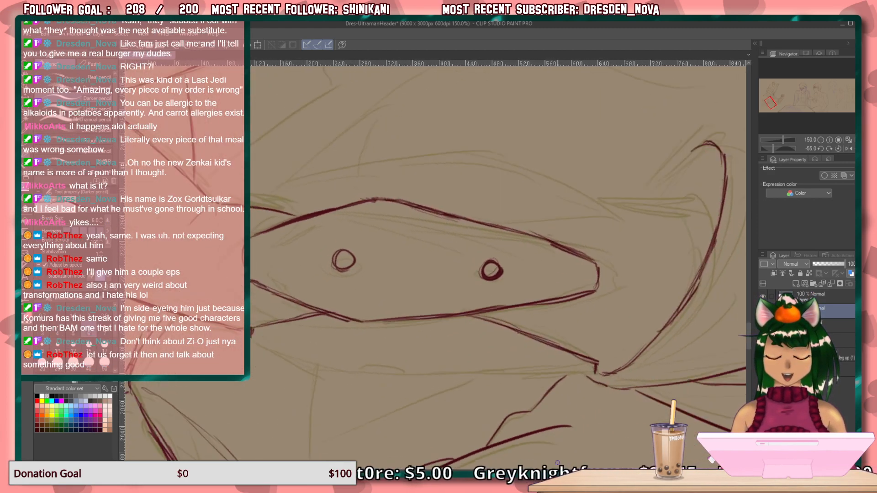
key("minus")
key("minus")
key("minus")
key("minus")
key("minus")
key("minus")
key("minus")
key("minus")
key("minus")
key("minus")
key("minus")
key("minus")
key("minus")
key("minus")
key("minus")
key("minus")
key("minus")
key("minus")
key("minus")
key("minus")
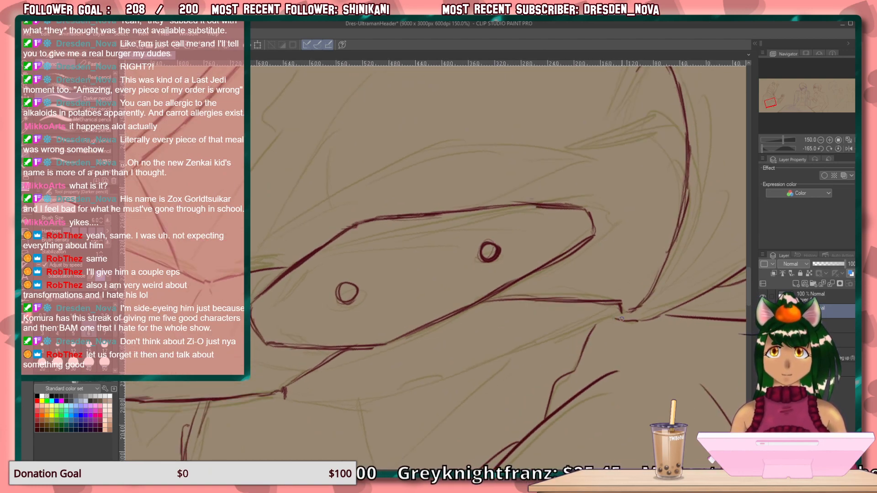
left_click_drag(591, 326, 426, 378)
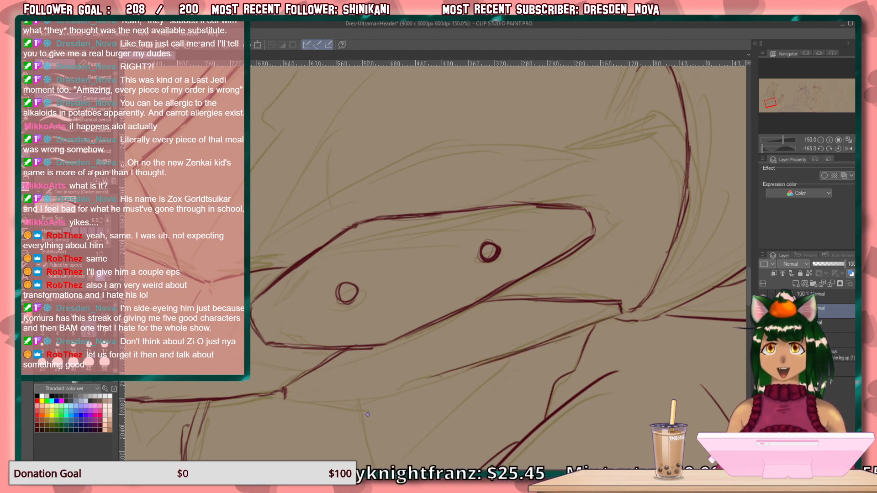
mouse_move(289, 401)
left_mouse_down()
mouse_move(351, 402)
mouse_move(332, 404)
mouse_move(477, 368)
mouse_move(286, 403)
left_mouse_up()
key("ctrl+at")
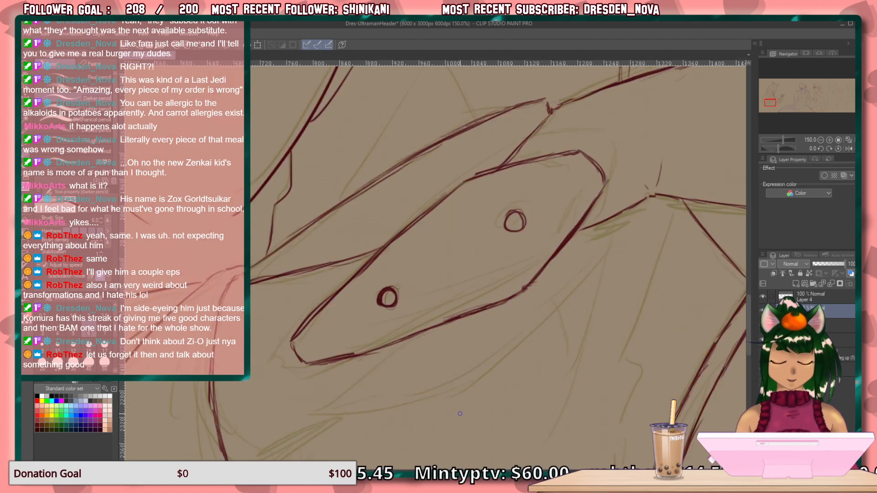
left_click_drag(464, 133, 438, 148)
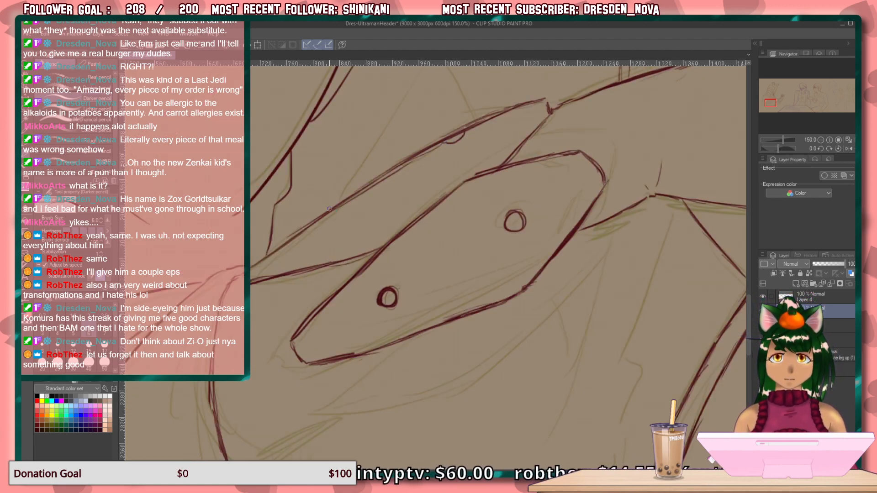
mouse_move(332, 212)
left_mouse_down()
mouse_move(340, 207)
mouse_move(322, 221)
mouse_move(337, 218)
left_mouse_up()
Draw the bending body contour below the garment's hanging tip, with two fold lines sweeping inward from it.
left_click_drag(582, 352, 621, 167)
left_click_drag(484, 267, 780, 354)
left_click_drag(544, 123, 610, 333)
left_click_drag(610, 173, 567, 388)
left_click_drag(603, 312, 489, 179)
left_click_drag(557, 397, 536, 318)
mouse_move(325, 213)
left_mouse_down()
mouse_move(349, 315)
mouse_move(486, 349)
left_mouse_up()
left_click_drag(346, 310, 341, 315)
left_click_drag(337, 362, 283, 460)
left_click_drag(366, 373, 517, 443)
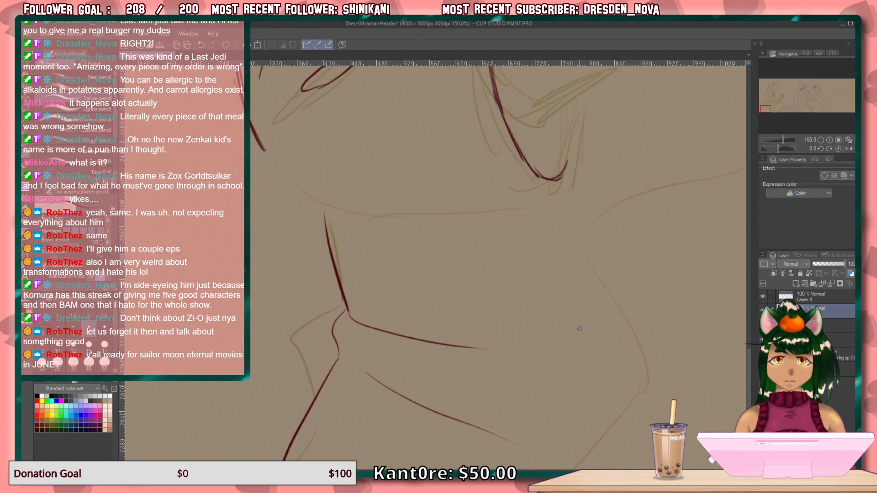
Draw a curve running parallel beneath the panel's lower edge, starting from the forearm's lower line.
left_click_drag(546, 289, 458, 437)
mouse_move(458, 402)
left_mouse_down()
mouse_move(462, 395)
mouse_move(496, 420)
mouse_move(454, 487)
left_mouse_up()
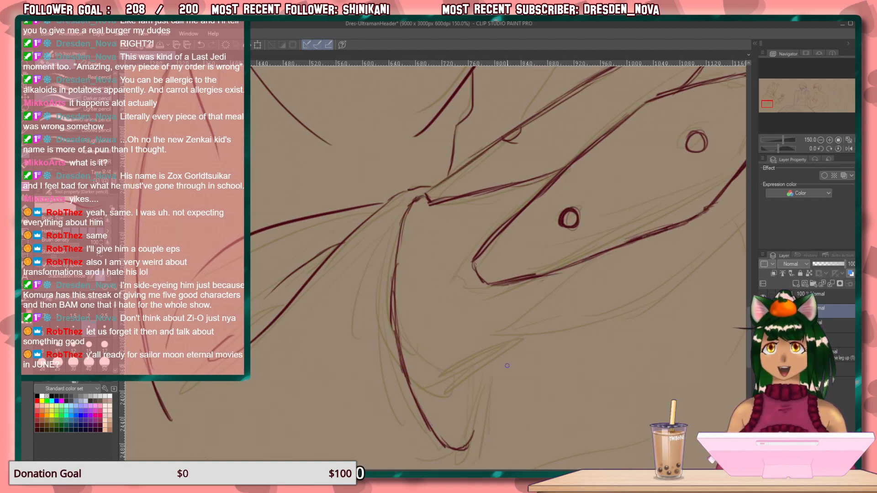
mouse_move(613, 323)
left_mouse_down()
mouse_move(377, 321)
mouse_move(385, 329)
left_mouse_up()
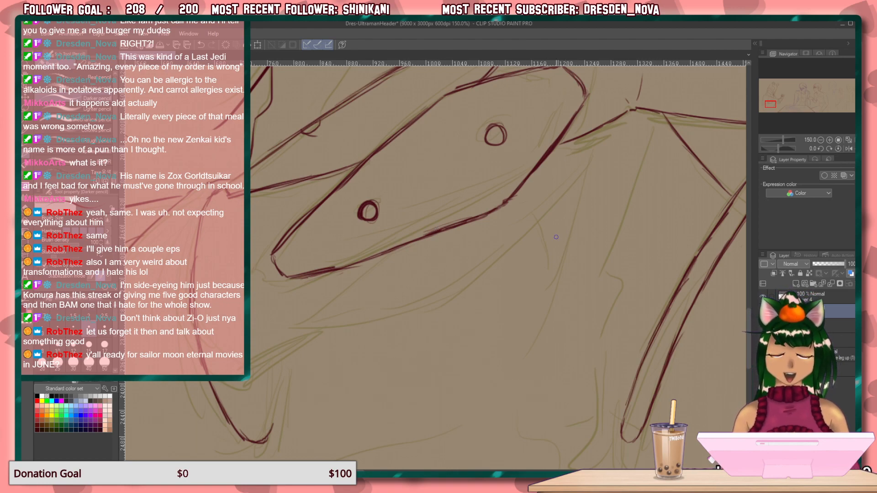
left_click_drag(593, 142, 503, 234)
left_click_drag(571, 169, 466, 256)
left_click_drag(509, 228, 409, 286)
left_click_drag(473, 258, 342, 314)
left_click_drag(388, 296, 310, 320)
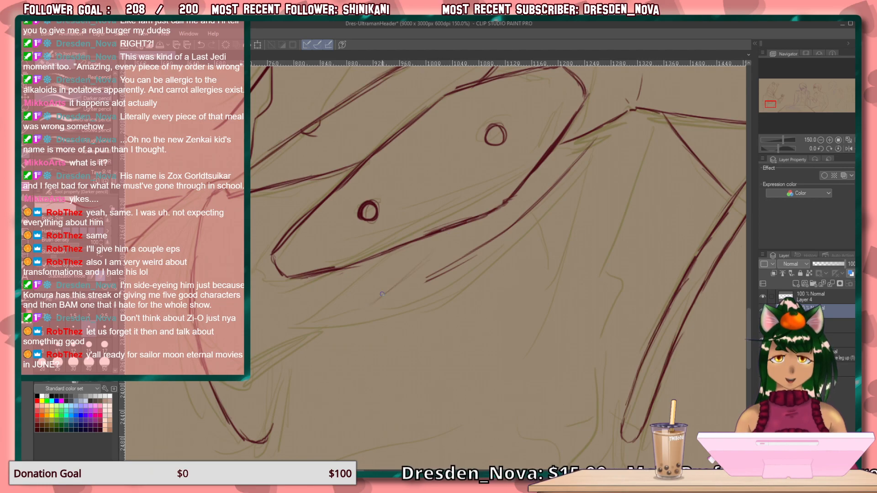
Erase the stray doubled tail of the curve beneath the panel, with the canvas rotated to 30°.
key("minus")
key("minus")
key("minus")
key("minus")
key("minus")
key("minus")
key("minus")
key("minus")
key("minus")
key("minus")
key("minus")
key("minus")
key("minus")
key("minus")
key("minus")
key("minus")
key("minus")
key("minus")
key("minus")
key("minus")
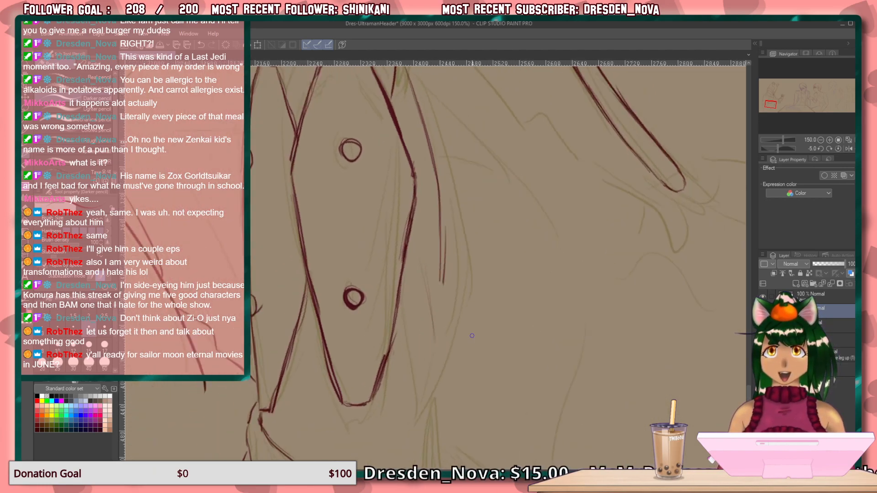
key("asciicircum")
key("asciicircum")
key("asciicircum")
key("asciicircum")
key("asciicircum")
key("asciicircum")
key("asciicircum")
key("asciicircum")
key("asciicircum")
key("asciicircum")
key("asciicircum")
key("asciicircum")
key("asciicircum")
key("asciicircum")
key("asciicircum")
key("asciicircum")
key("asciicircum")
key("asciicircum")
key("asciicircum")
key("asciicircum")
key("asciicircum")
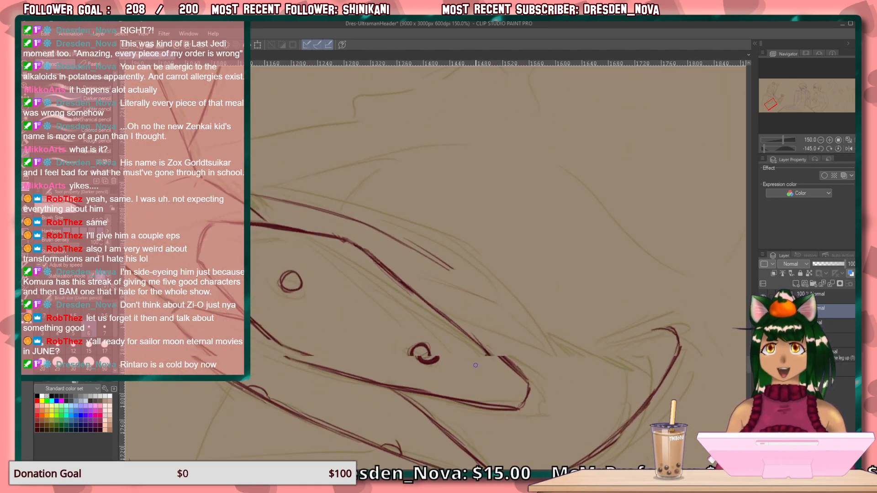
key("asciicircum")
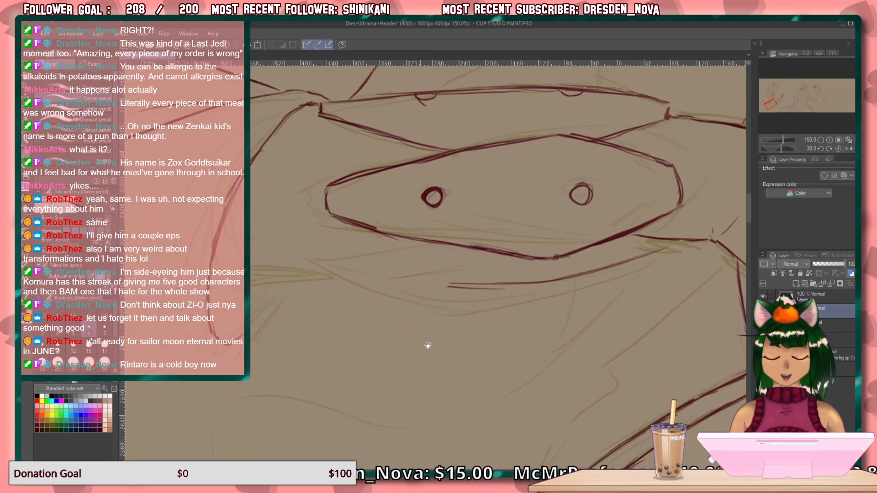
key("e")
left_click_drag(497, 246, 417, 245)
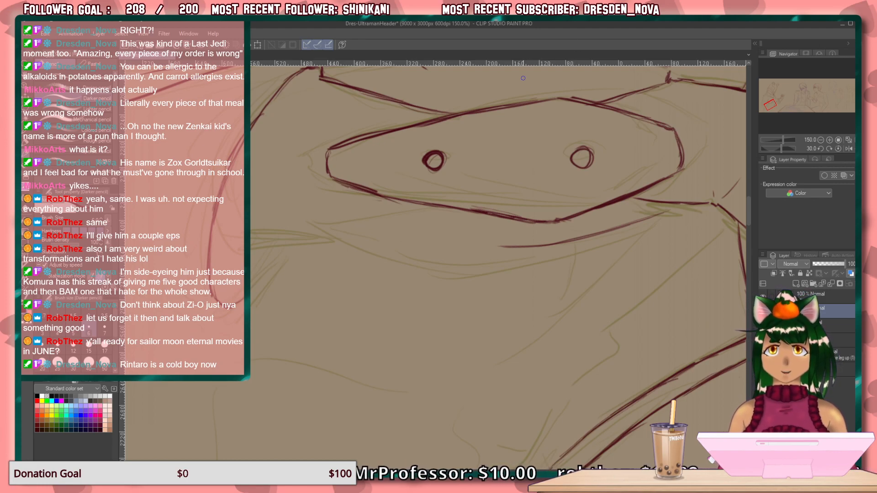
Draw the layered lower edge below the panel, tapering across to the garment's side line.
left_click_drag(432, 282, 486, 305)
left_click_drag(478, 268, 370, 270)
left_click_drag(446, 267, 309, 272)
left_click_drag(409, 275, 269, 255)
left_click_drag(386, 293, 560, 302)
Draw the long body contour sweeping to the garment's hanging tip and round the tip's inner side, comparing against the sketch underneath.
left_click_drag(218, 169, 235, 228)
mouse_move(221, 193)
left_mouse_down()
mouse_move(256, 262)
mouse_move(302, 292)
left_mouse_up()
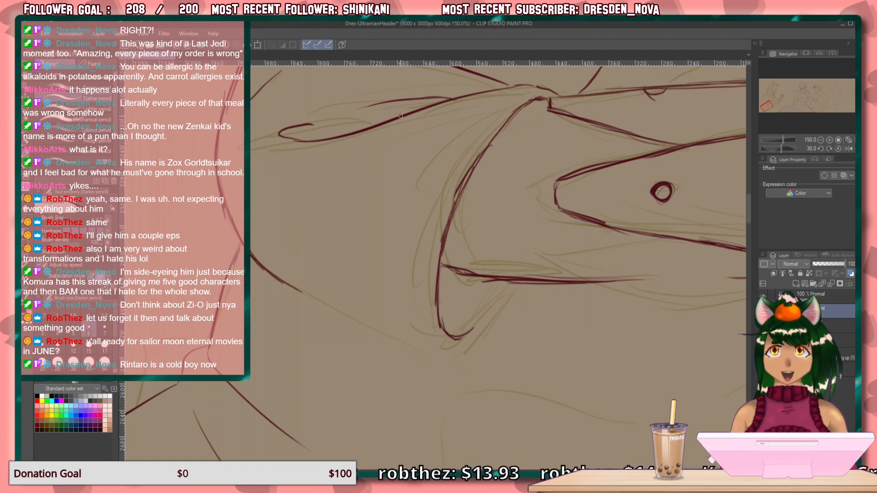
left_click_drag(520, 282, 474, 339)
left_click_drag(504, 307, 446, 352)
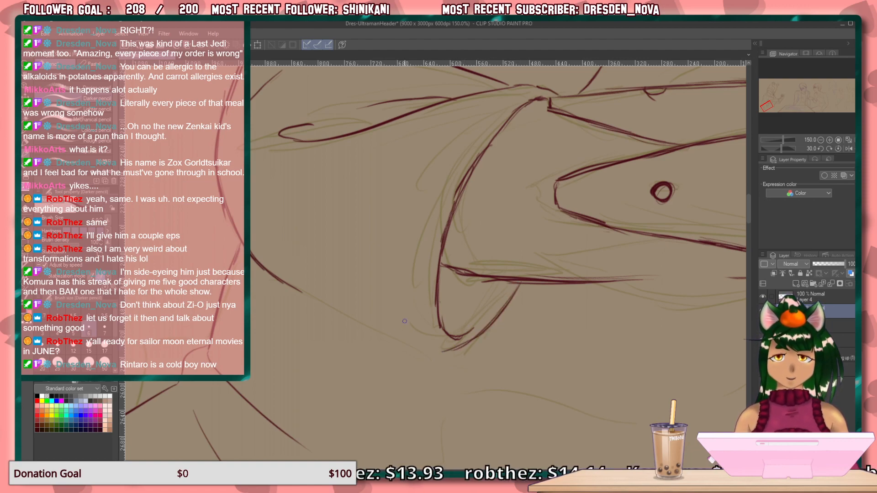
mouse_move(298, 283)
left_mouse_down()
mouse_move(445, 352)
mouse_move(395, 340)
left_mouse_up()
left_click_drag(635, 269, 471, 322)
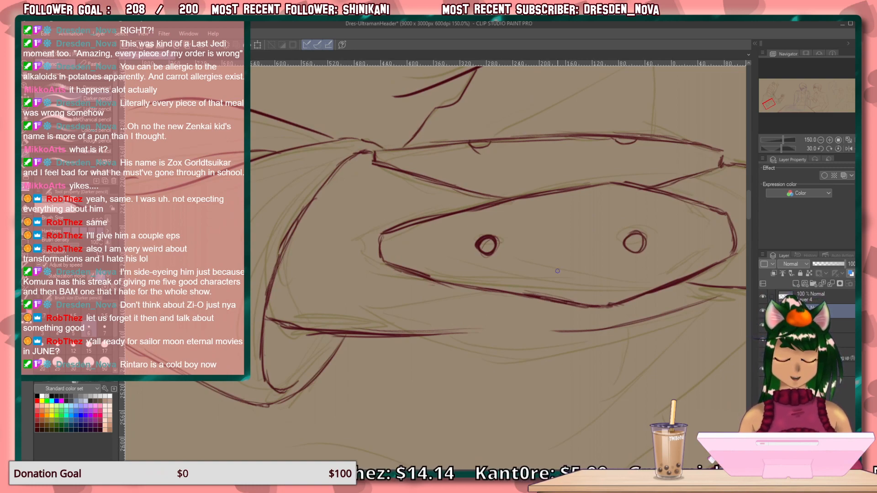
left_click(764, 311)
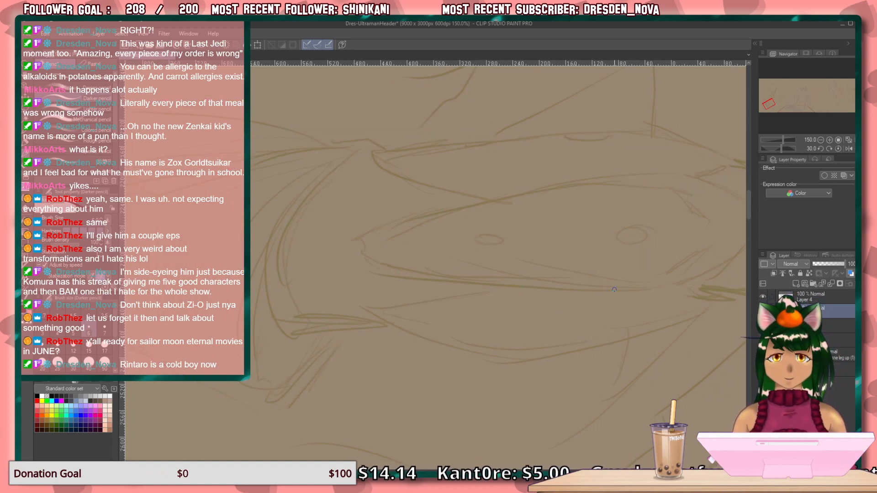
left_click(763, 311)
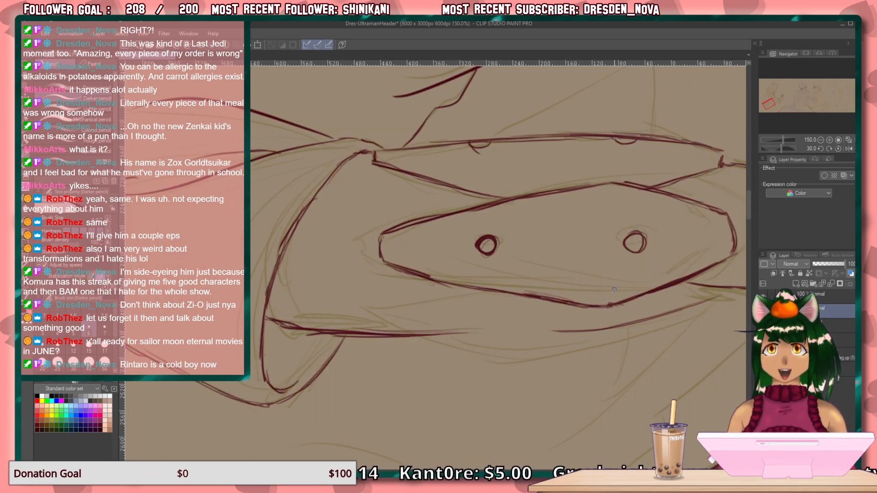
Reset the canvas rotation and look over the whole header, from the forearm panel to the two figures at the table.
left_click_drag(558, 444, 526, 412)
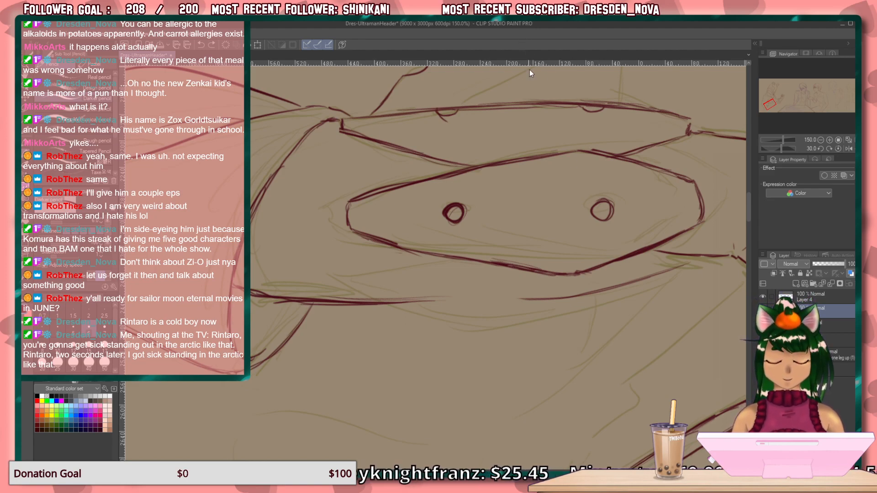
scroll(582, 201, "down", 3)
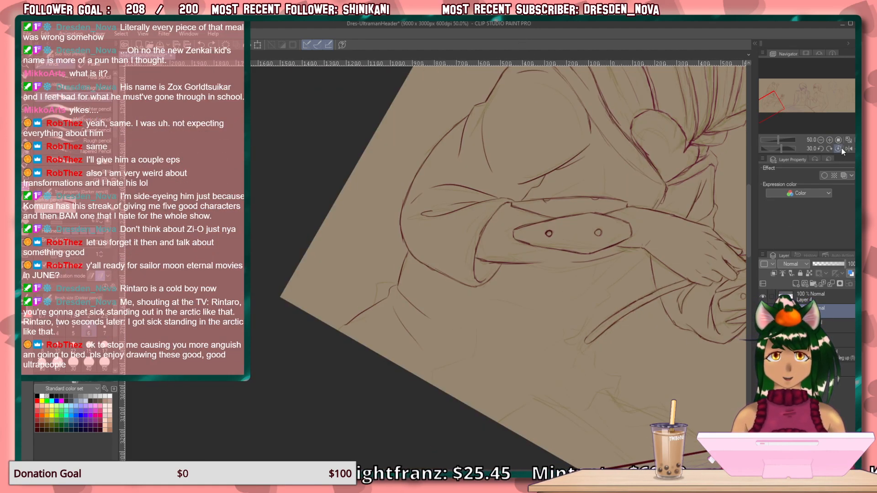
left_click(839, 148)
left_click_drag(770, 112, 780, 101)
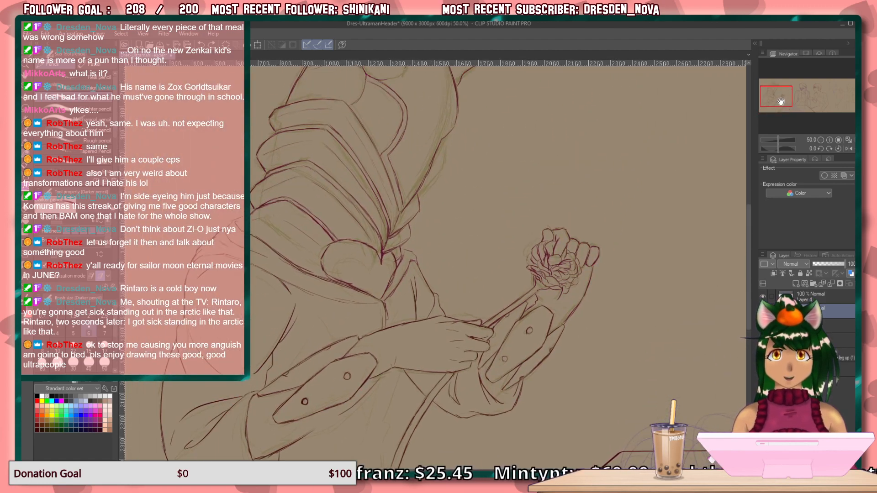
left_click(850, 140)
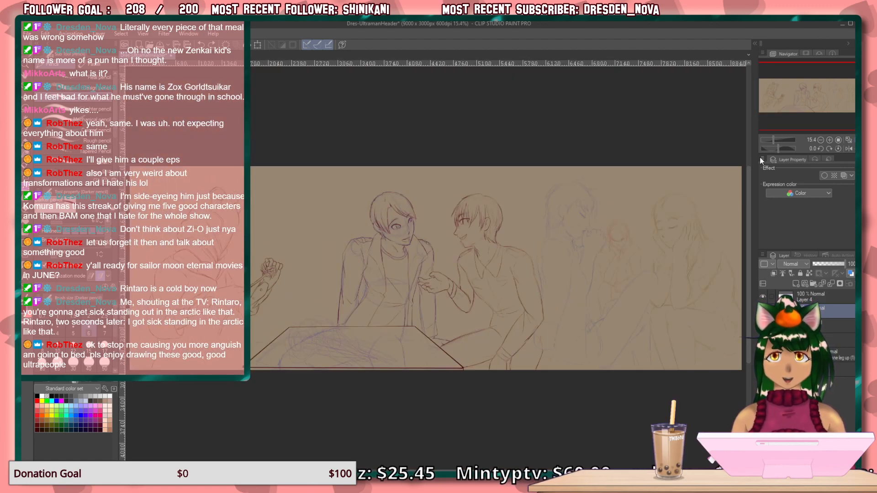
left_click(829, 139)
left_click_drag(338, 316, 385, 303)
key("ctrl+z")
left_click_drag(806, 105, 788, 106)
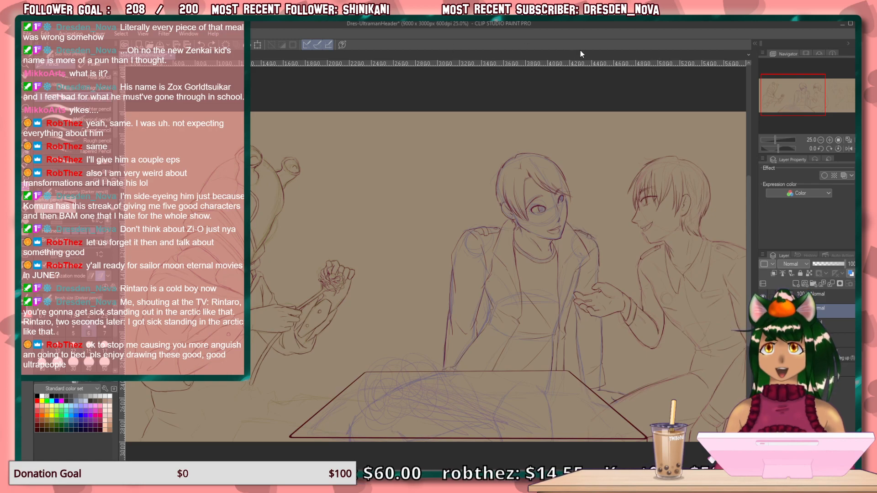
mouse_move(793, 103)
left_mouse_down()
mouse_move(853, 110)
mouse_move(568, 102)
mouse_move(640, 96)
mouse_move(619, 107)
left_mouse_up()
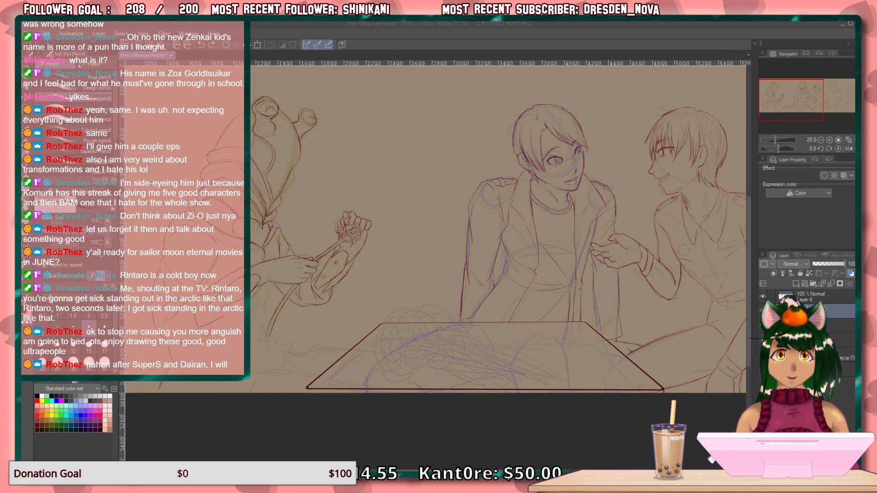
left_click_drag(782, 103, 796, 107)
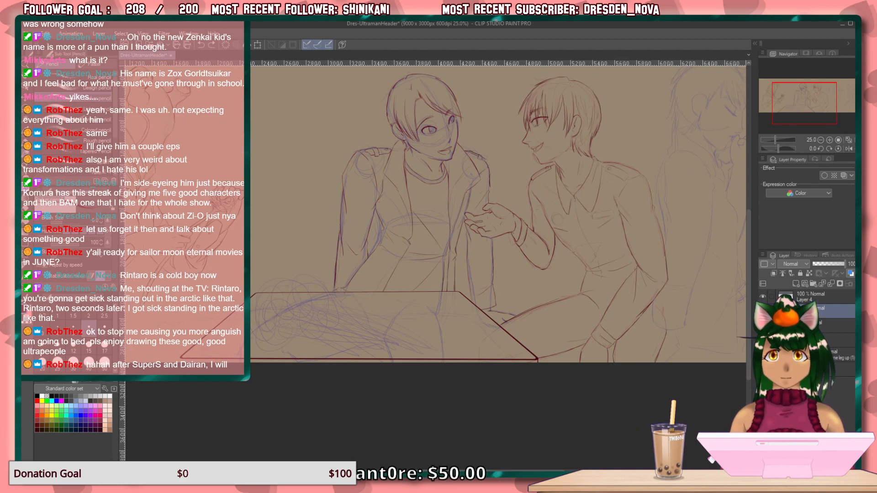
Toggle the rough sketch layers' visibility to check the refined lines of the two figures at the table.
left_click(763, 326)
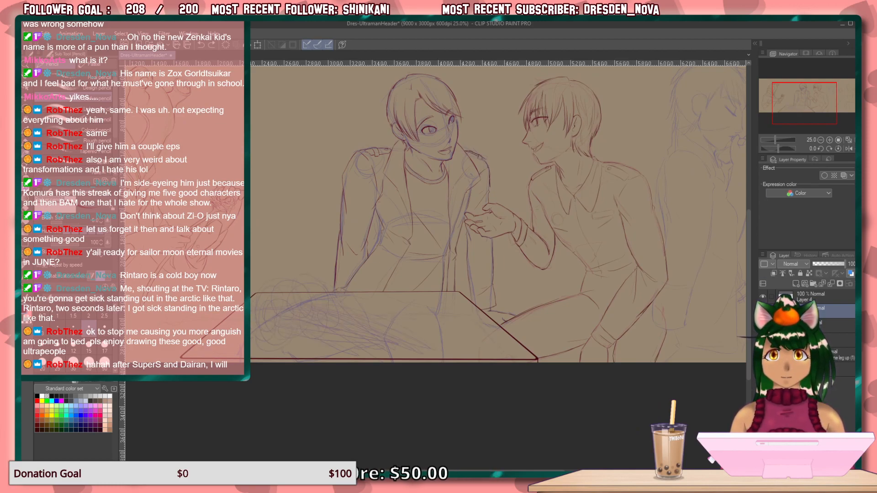
left_click(763, 326)
left_click(763, 339)
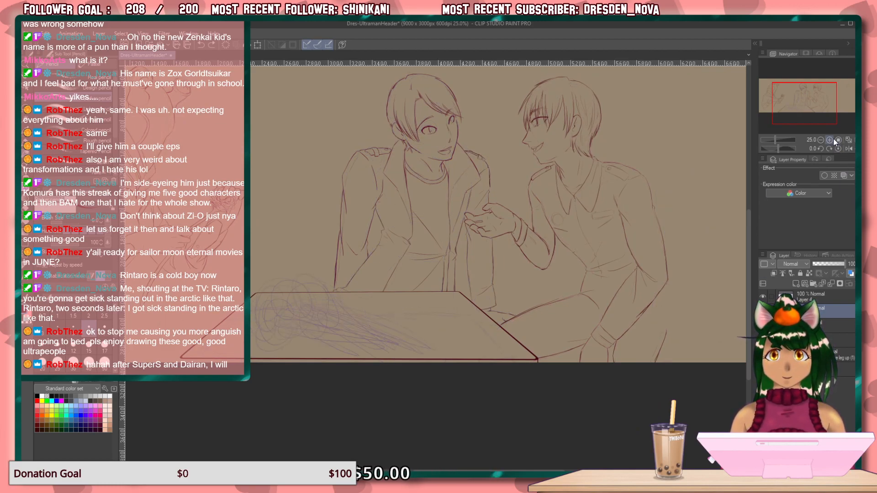
left_click_drag(814, 122, 820, 117)
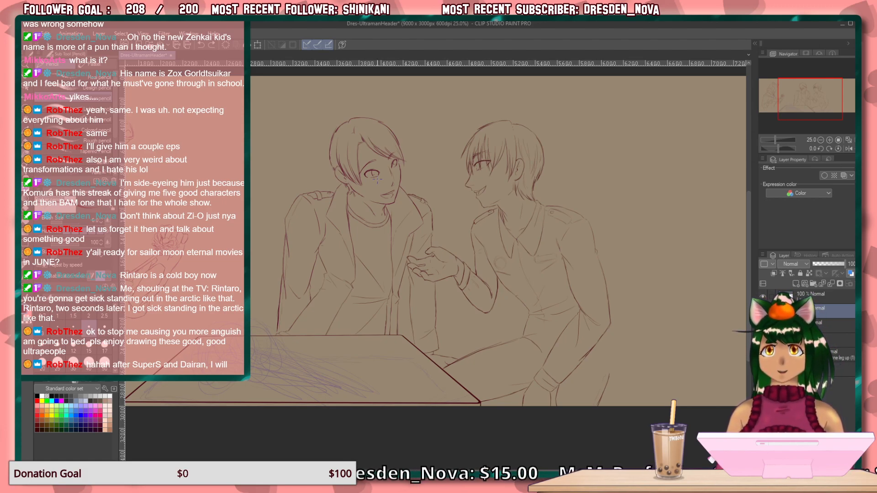
mouse_move(825, 111)
left_mouse_down()
mouse_move(775, 105)
mouse_move(787, 105)
left_mouse_up()
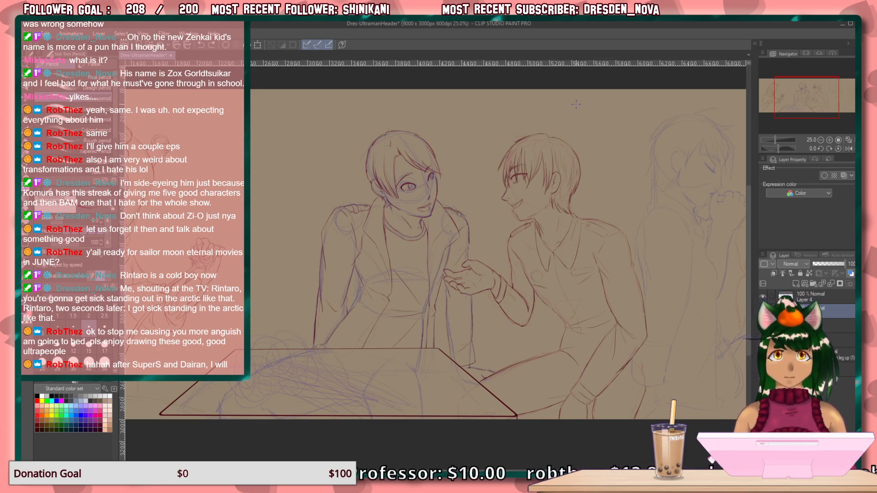
Examine the rough sketches of the three seated figures at the far end of the header up close.
left_click_drag(789, 102, 816, 100)
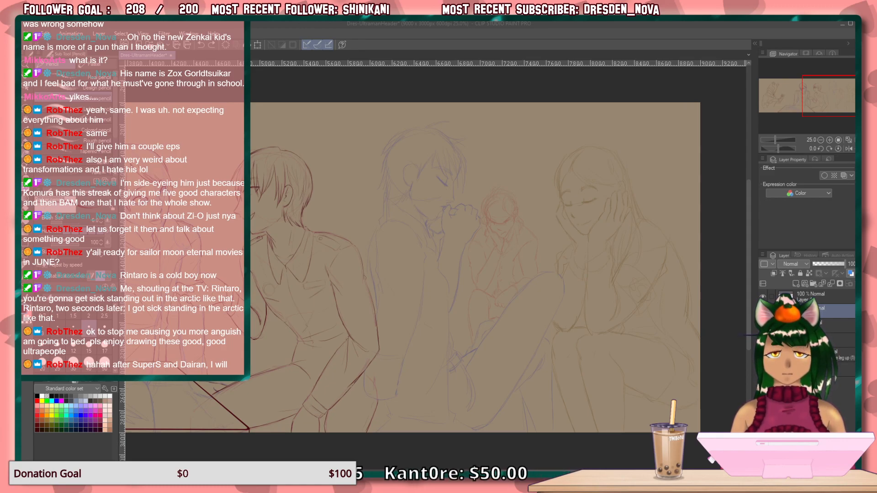
key("alt+Tab")
key("alt+Tab")
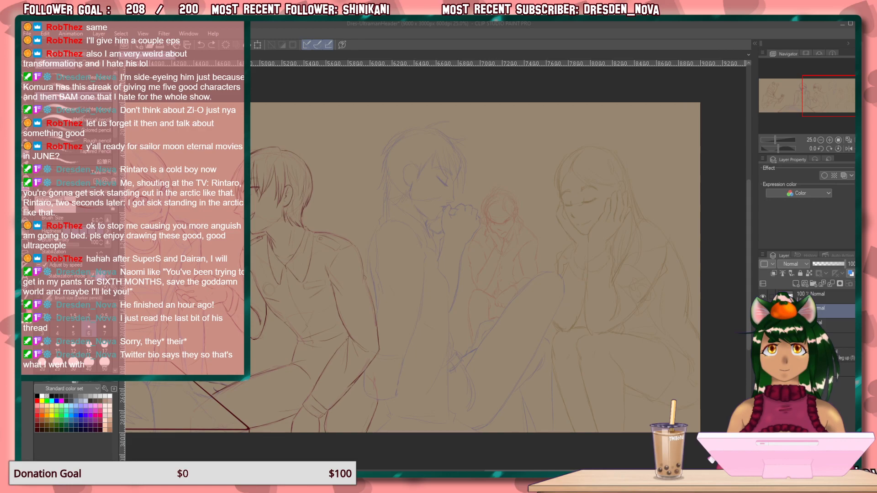
left_click(498, 178)
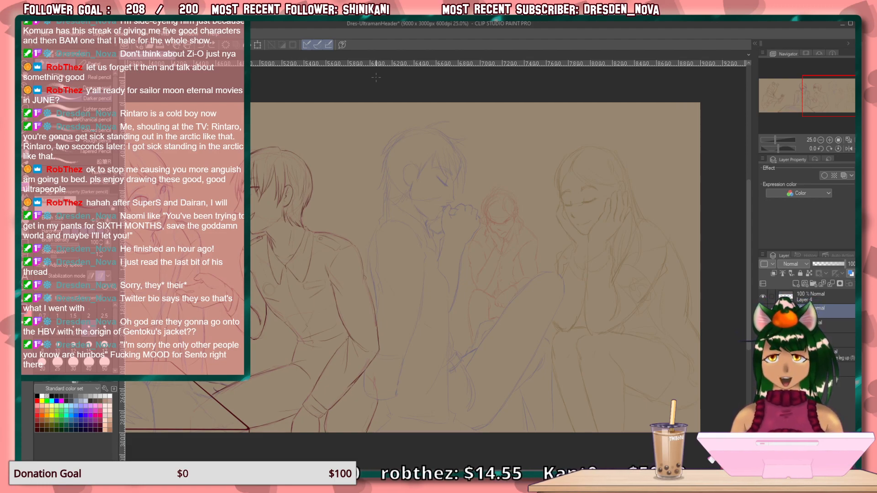
left_click(830, 140)
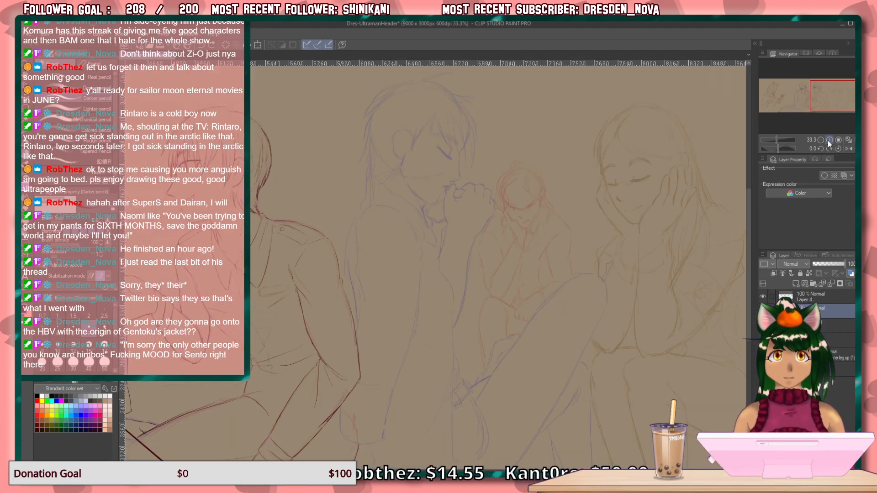
mouse_move(452, 198)
left_mouse_down()
mouse_move(417, 241)
mouse_move(419, 268)
mouse_move(392, 123)
mouse_move(403, 69)
left_mouse_up()
left_click_drag(400, 209, 414, 300)
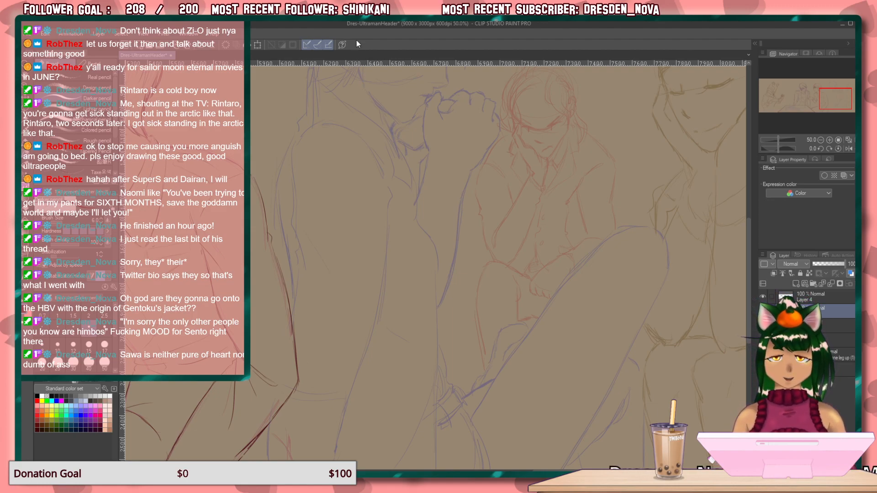
mouse_move(371, 264)
left_mouse_down()
mouse_move(382, 405)
mouse_move(321, 216)
mouse_move(343, 286)
mouse_move(323, 290)
left_mouse_up()
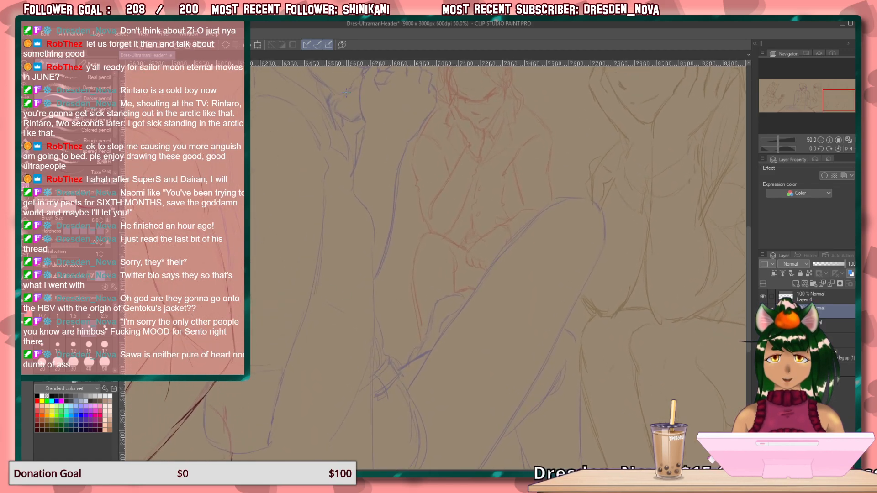
left_click_drag(328, 250, 364, 355)
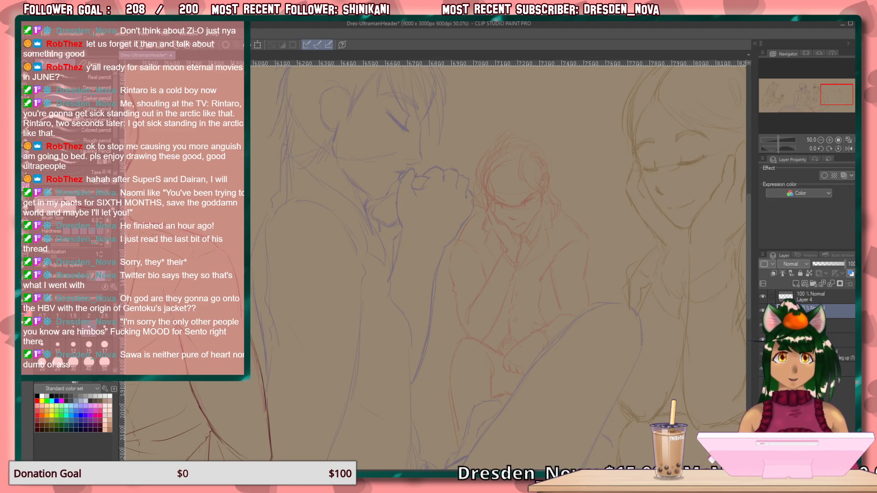
left_click(763, 355)
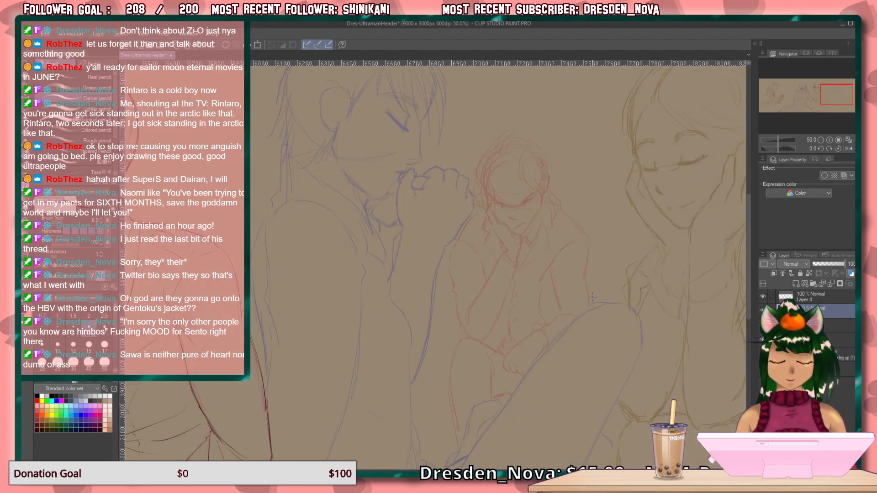
On Layer 4, draw the edge of the long-haired woman's hand along her cheek and down past the chin to the wrist.
mouse_move(441, 320)
left_mouse_down()
mouse_move(433, 314)
mouse_move(285, 350)
mouse_move(296, 329)
mouse_move(259, 347)
mouse_move(211, 341)
left_mouse_up()
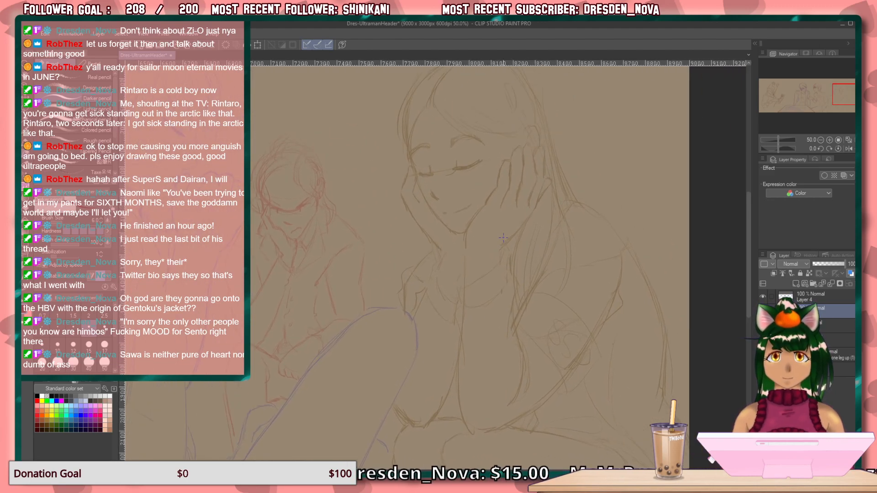
left_click(839, 140)
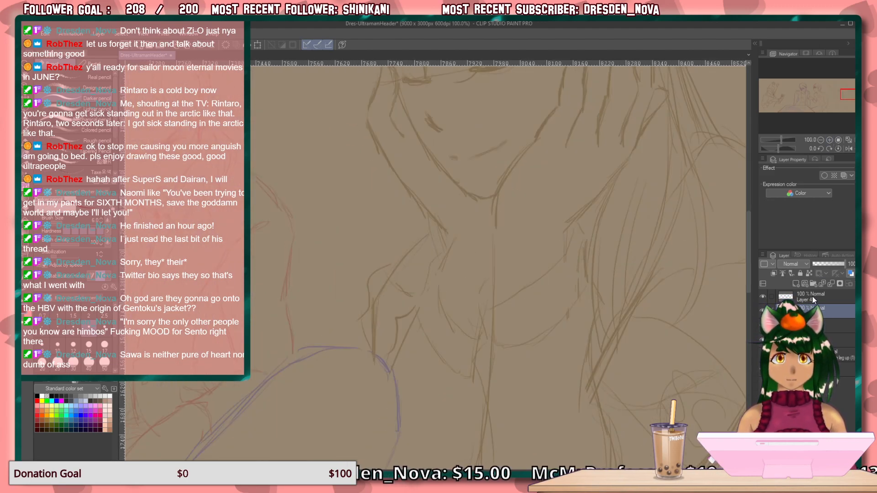
left_click_drag(582, 251, 560, 388)
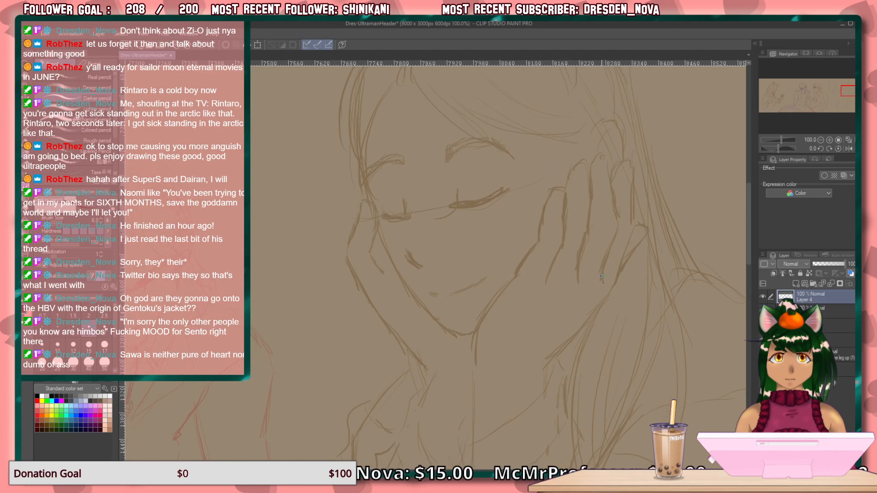
left_click(830, 139)
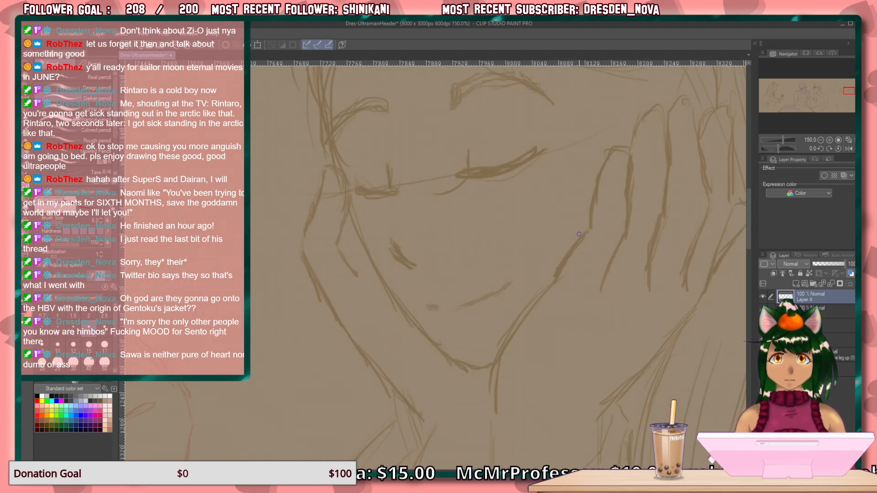
left_click_drag(585, 234, 556, 280)
left_click_drag(574, 251, 520, 318)
left_click_drag(546, 287, 500, 347)
left_click_drag(523, 311, 491, 390)
left_click_drag(501, 352, 493, 413)
left_click_drag(538, 295, 515, 318)
Outline the finger resting against the woman's cheek, round its tip and down both sides.
left_click_drag(616, 149, 592, 201)
mouse_move(604, 165)
left_mouse_down()
mouse_move(592, 228)
mouse_move(566, 263)
left_mouse_up()
left_click_drag(592, 222, 543, 291)
mouse_move(613, 153)
left_mouse_down()
mouse_move(626, 226)
mouse_move(629, 217)
mouse_move(602, 288)
mouse_move(584, 310)
left_mouse_up()
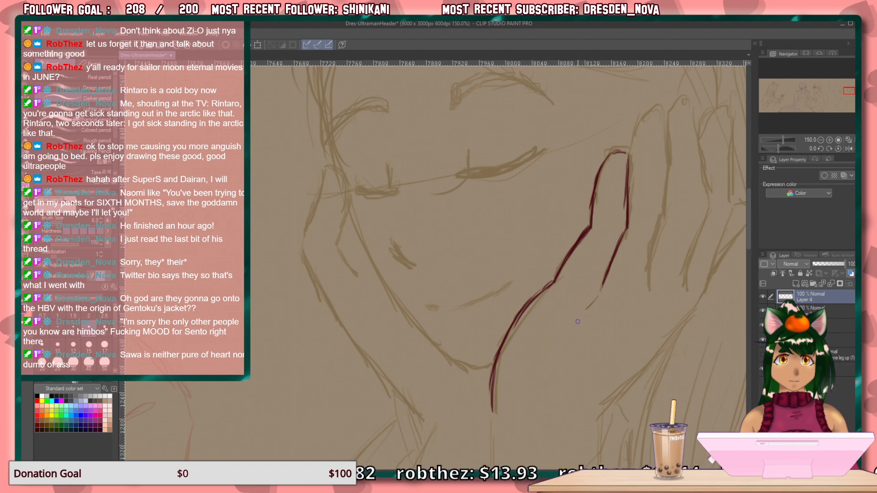
Draw the short slanted stroke for the underside of the woman's nose, undoing the first attempt and refining the replacement.
mouse_move(517, 251)
left_mouse_down()
mouse_move(534, 248)
mouse_move(521, 233)
left_mouse_up()
mouse_move(399, 228)
left_mouse_down()
mouse_move(420, 249)
mouse_move(410, 239)
left_mouse_up()
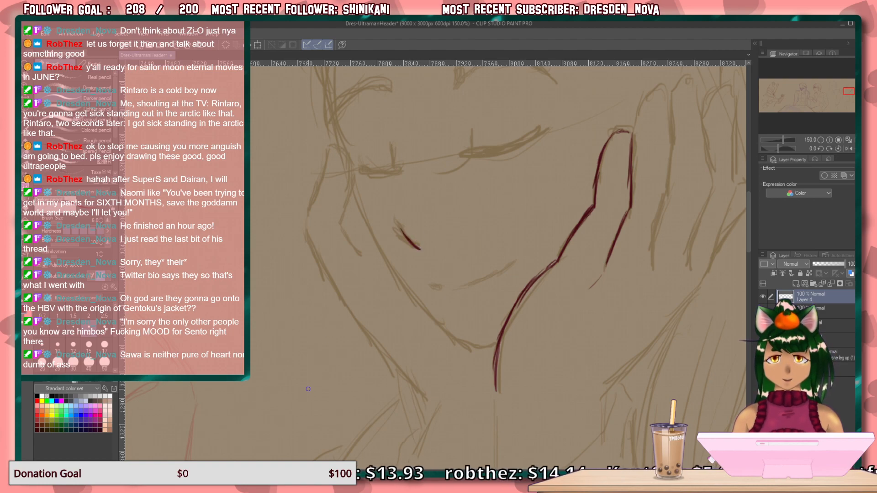
key("ctrl+z")
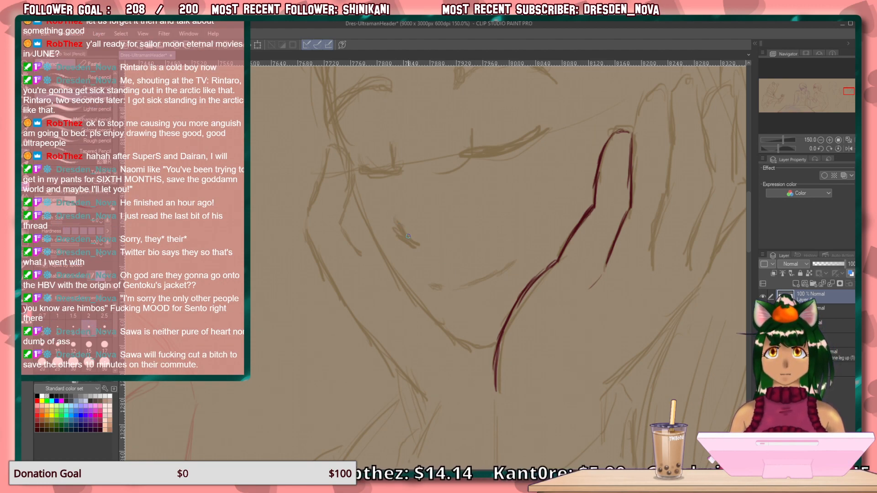
mouse_move(401, 229)
left_mouse_down()
mouse_move(416, 242)
mouse_move(407, 235)
left_mouse_up()
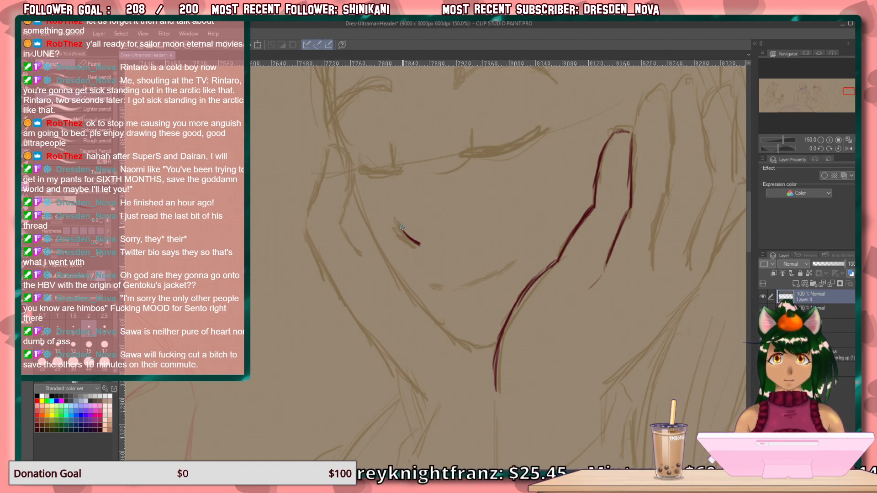
left_click_drag(402, 227, 420, 246)
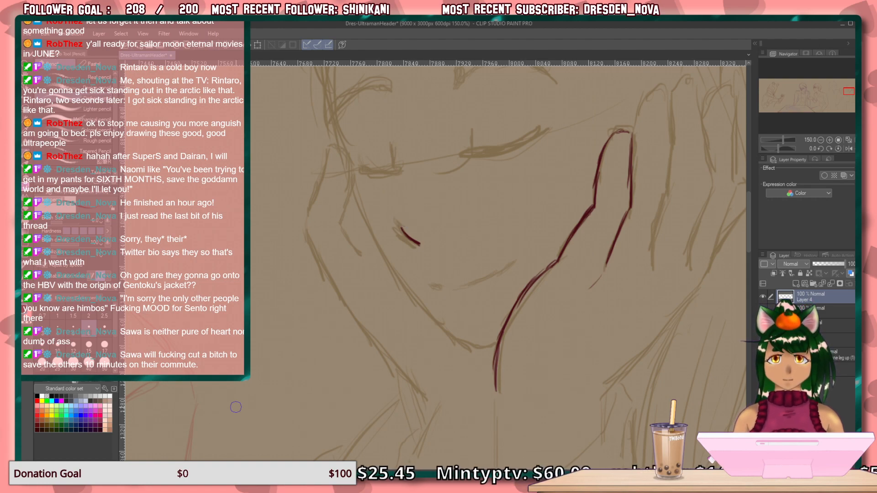
Draw a thin, short nose bridge line down to the nose tip, undoing the extension towards the eyes.
mouse_move(405, 185)
left_mouse_down()
mouse_move(395, 239)
mouse_move(421, 248)
mouse_move(405, 245)
left_mouse_up()
left_click_drag(395, 209, 394, 227)
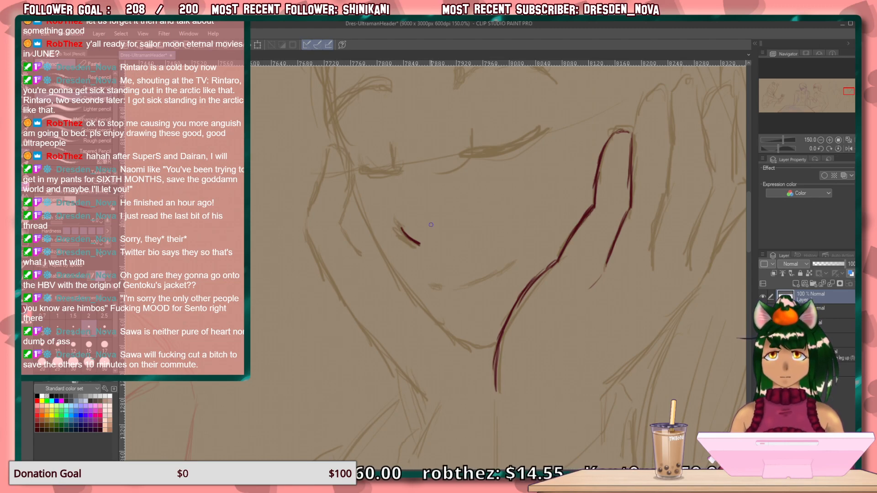
left_click_drag(420, 244, 396, 231)
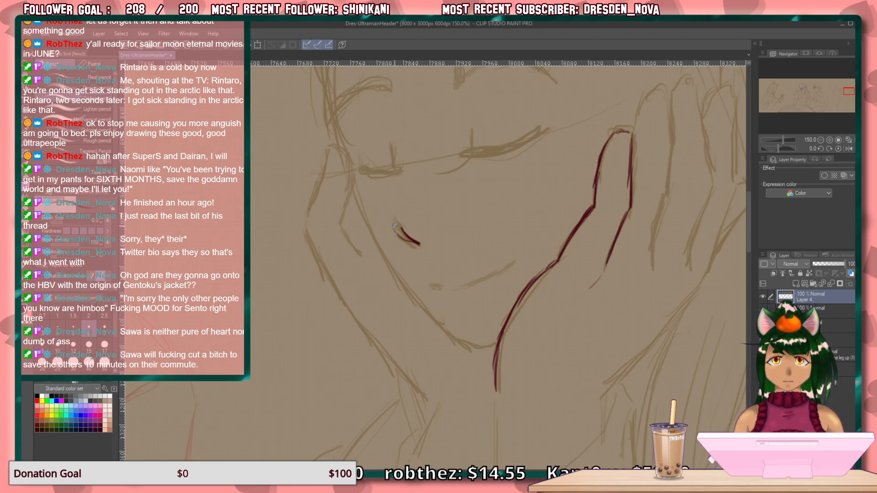
left_click_drag(403, 189, 395, 221)
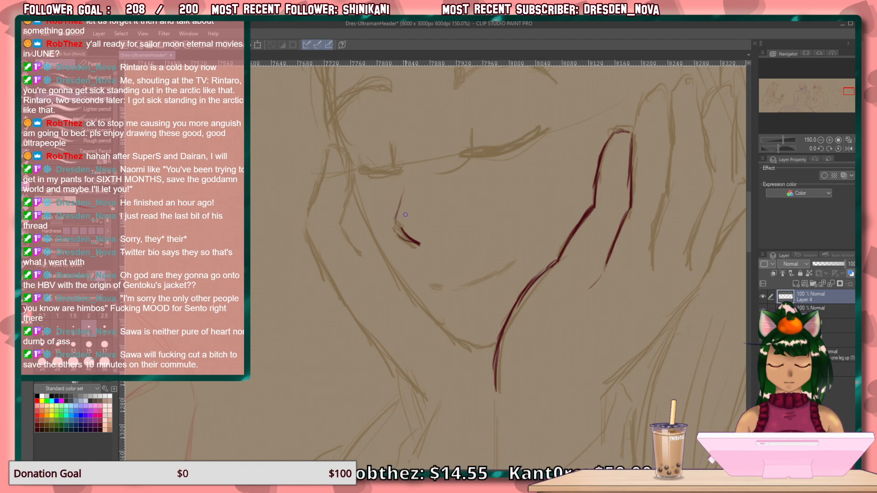
left_click_drag(412, 160, 404, 201)
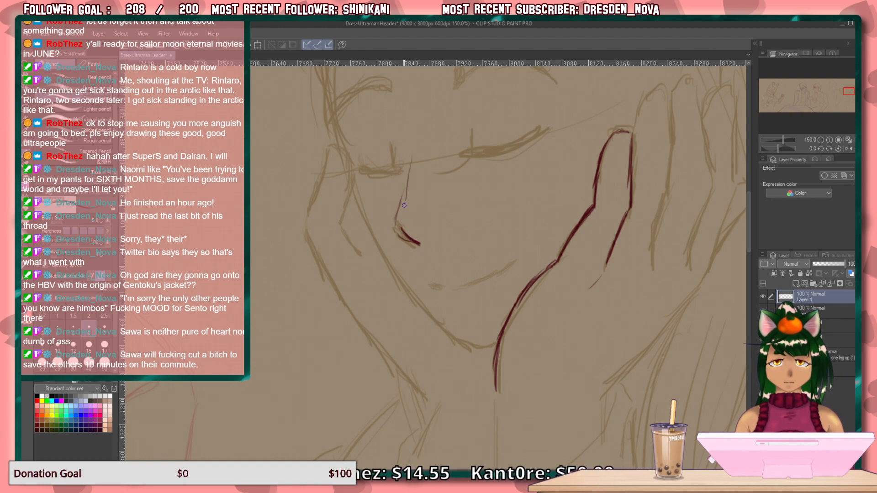
key("ctrl+z")
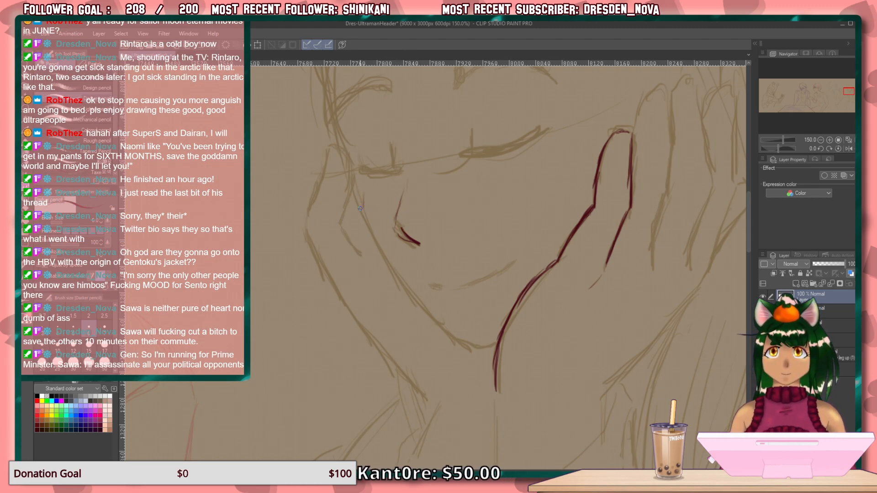
Draw the woman's face contour from the far cheek down the jaw and round the chin to the hand.
mouse_move(364, 194)
left_mouse_down()
mouse_move(367, 225)
mouse_move(399, 274)
left_mouse_up()
left_click_drag(375, 241, 421, 305)
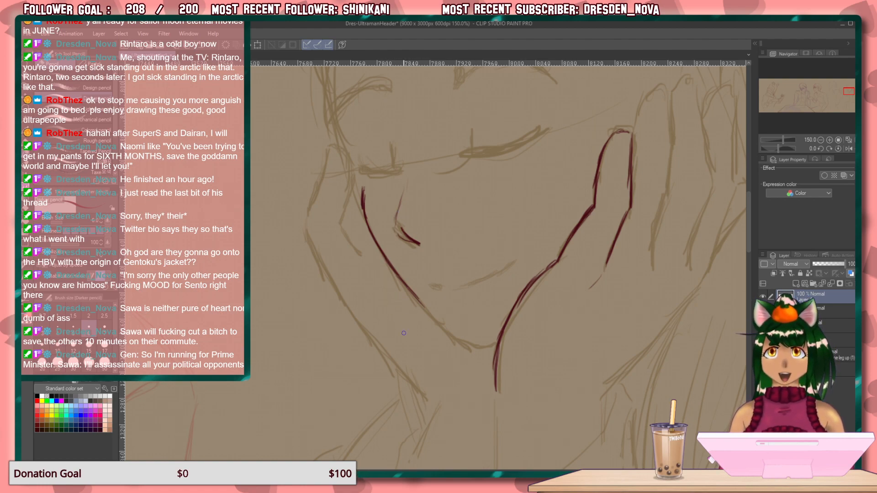
left_click_drag(419, 298, 457, 341)
mouse_move(429, 312)
left_mouse_down()
mouse_move(470, 347)
mouse_move(460, 340)
mouse_move(479, 349)
mouse_move(496, 342)
mouse_move(458, 343)
left_mouse_up()
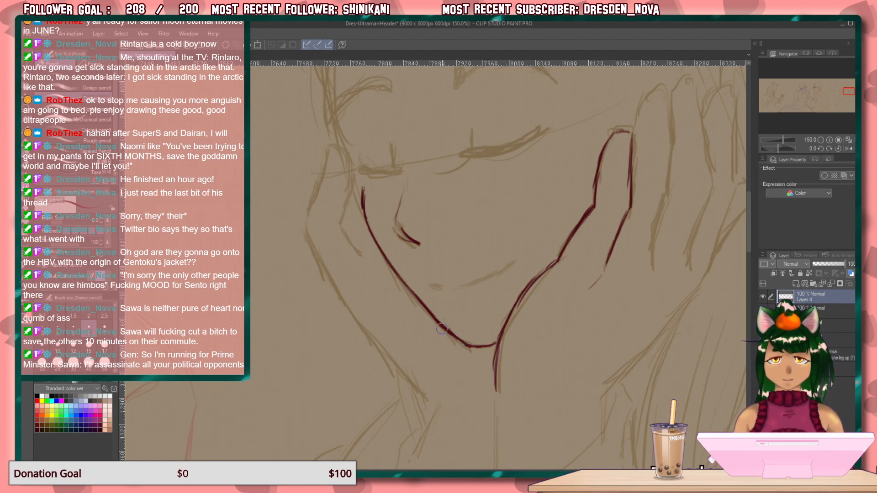
Draw the woman's near closed eye with a thick slanted lid line, an upright inner lash and a lower lash stroke.
mouse_move(528, 203)
left_mouse_down()
mouse_move(514, 222)
mouse_move(513, 302)
mouse_move(479, 321)
left_mouse_up()
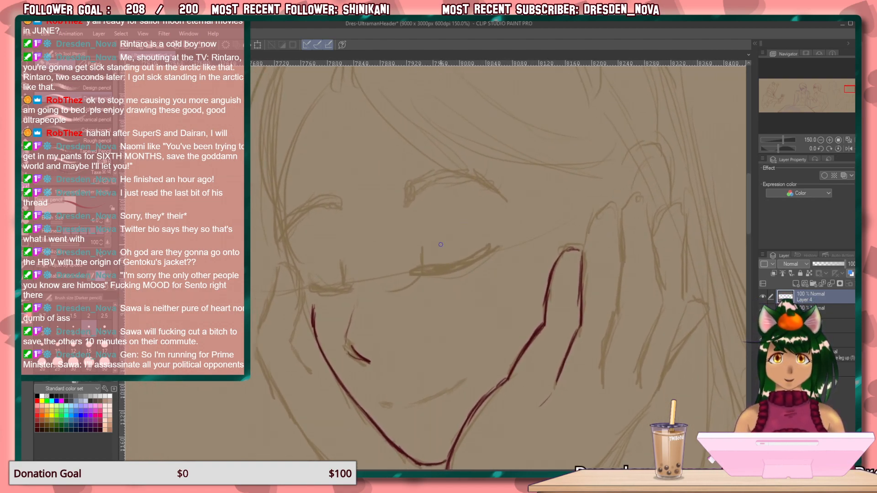
mouse_move(497, 246)
left_mouse_down()
mouse_move(414, 273)
mouse_move(495, 247)
mouse_move(457, 262)
mouse_move(471, 259)
mouse_move(466, 264)
mouse_move(418, 272)
mouse_move(480, 257)
left_mouse_up()
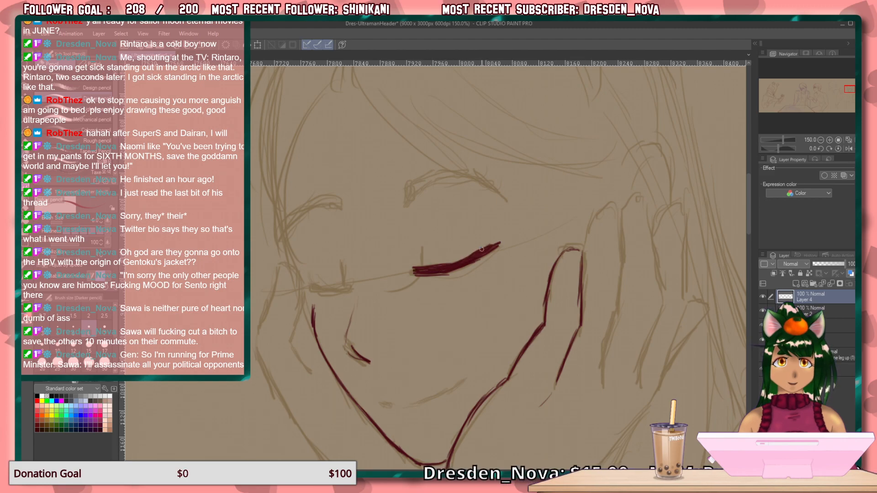
left_click_drag(423, 248, 421, 270)
left_click_drag(478, 248, 393, 292)
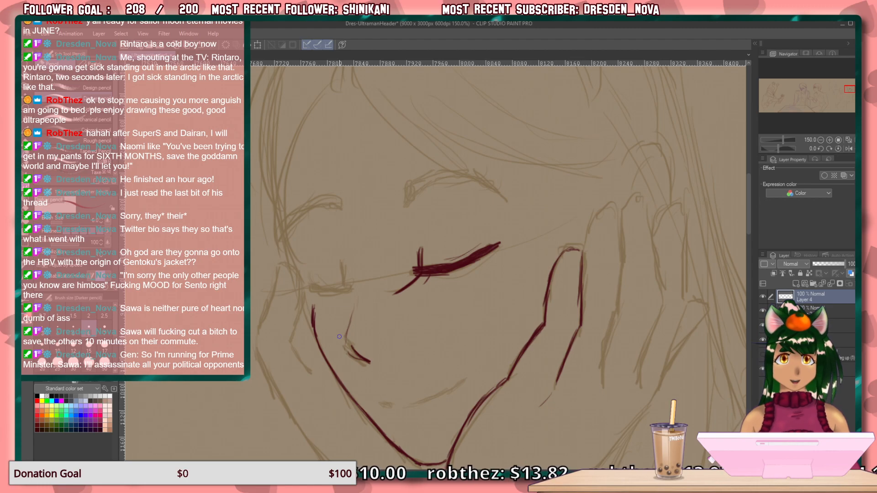
Outline the second finger of the near hand round its tip and down both sides, with a short knuckle stroke beneath.
mouse_move(611, 208)
left_mouse_down()
mouse_move(586, 234)
mouse_move(584, 283)
left_mouse_up()
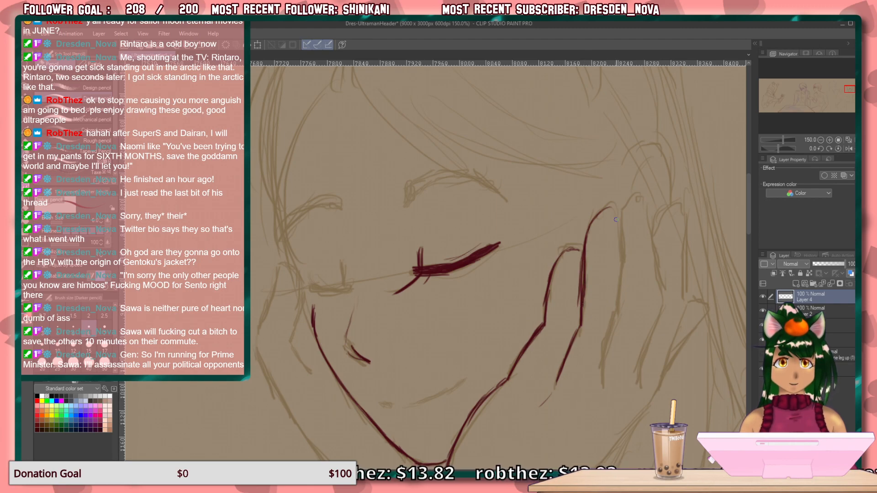
mouse_move(607, 206)
left_mouse_down()
mouse_move(619, 228)
mouse_move(616, 212)
mouse_move(614, 329)
mouse_move(581, 409)
left_mouse_up()
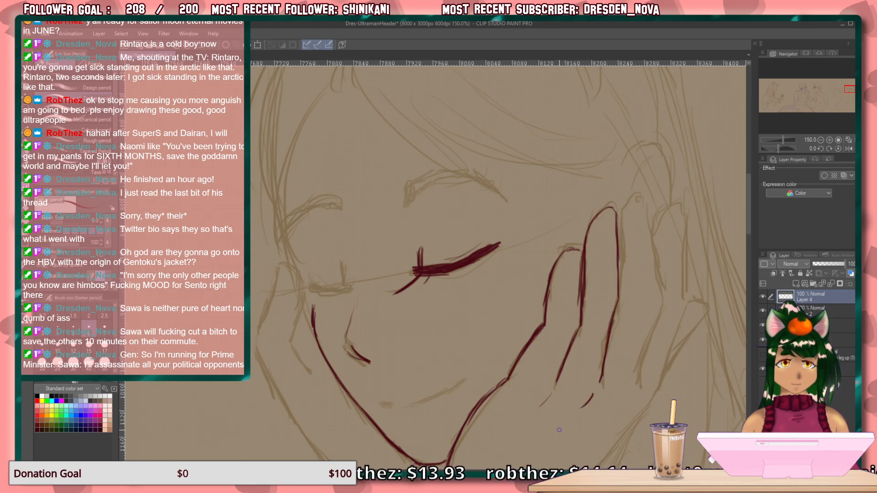
Draw the near-side hairline from the parting down across the forehead to the eyebrow, undoing one overlapping stroke and redrawing it.
mouse_move(626, 288)
left_mouse_down()
mouse_move(645, 315)
mouse_move(615, 458)
mouse_move(559, 331)
left_mouse_up()
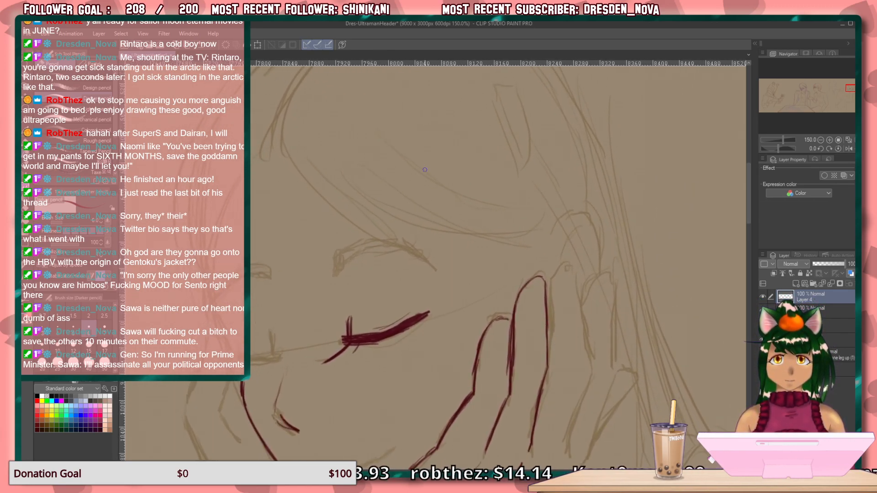
mouse_move(283, 134)
left_mouse_down()
mouse_move(319, 197)
mouse_move(386, 242)
left_mouse_up()
left_click_drag(320, 177, 385, 236)
left_click_drag(345, 202, 414, 259)
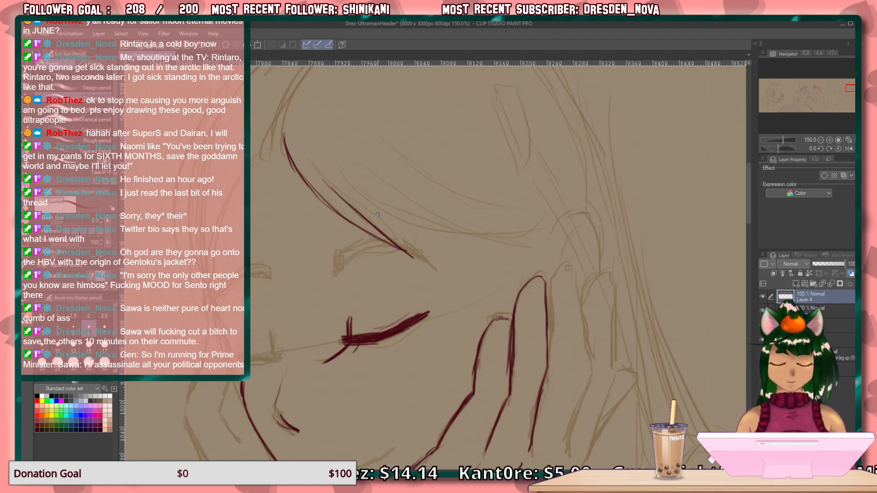
key("ctrl+z")
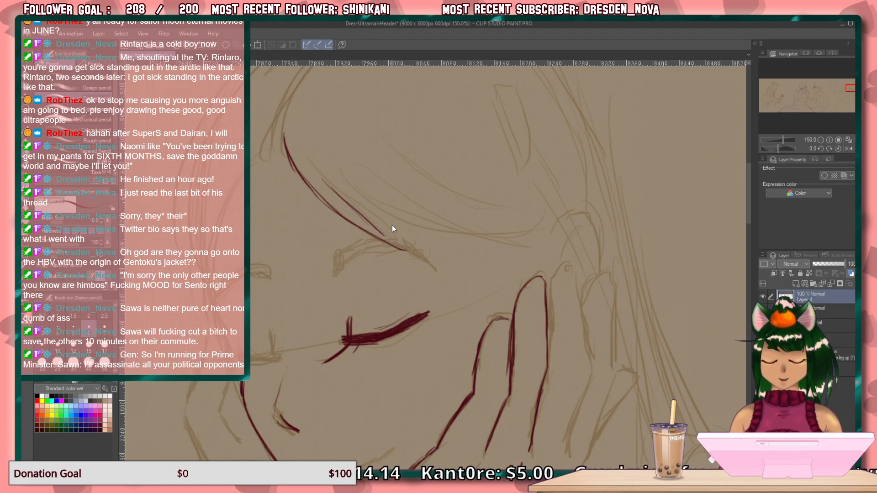
left_click_drag(337, 193, 400, 251)
left_click_drag(363, 221, 403, 252)
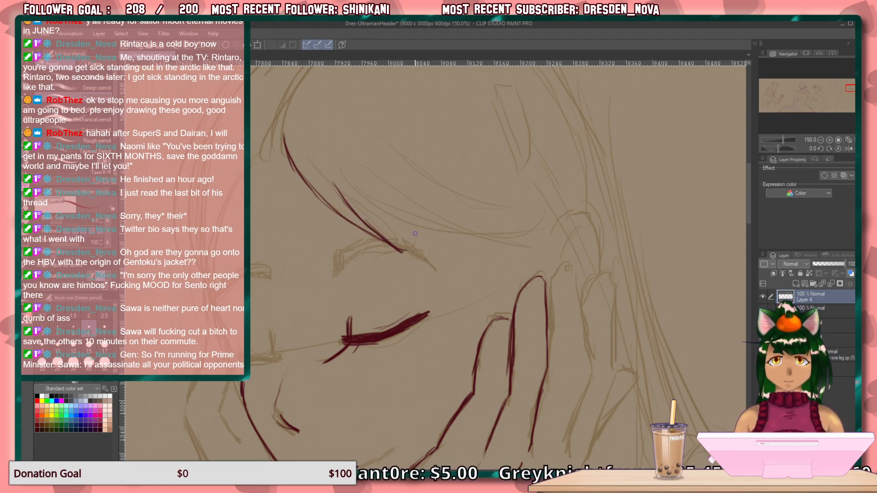
Outline the third finger of the near hand, bending both sides at the joint and rounding the tip.
left_click_drag(568, 258, 583, 317)
left_click_drag(574, 273, 591, 350)
mouse_move(584, 316)
left_mouse_down()
mouse_move(590, 370)
mouse_move(593, 346)
mouse_move(595, 363)
mouse_move(574, 410)
left_mouse_up()
left_click_drag(593, 369, 572, 422)
left_click_drag(585, 392, 566, 439)
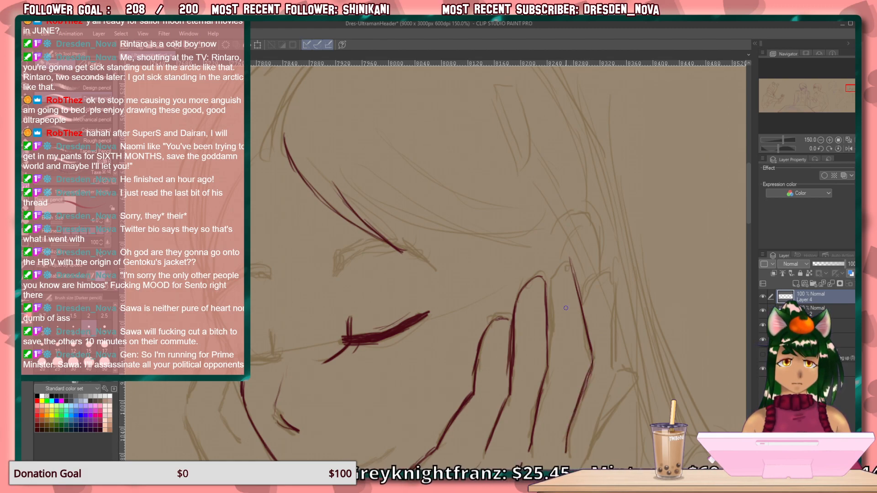
mouse_move(569, 261)
left_mouse_down()
mouse_move(556, 275)
mouse_move(564, 261)
mouse_move(551, 297)
mouse_move(559, 362)
mouse_move(538, 425)
left_mouse_up()
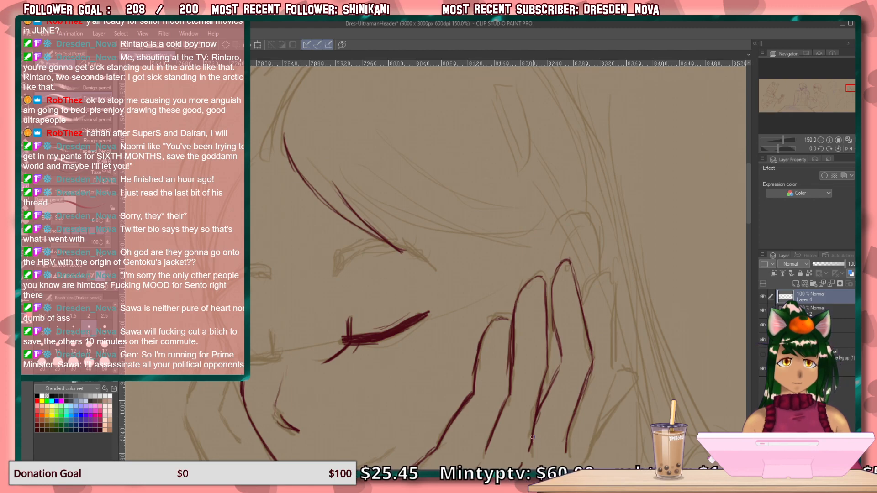
Draw a short curved knuckle stroke below the third finger, undoing the first attempts and redrawing it.
scroll(585, 265, "down", 5)
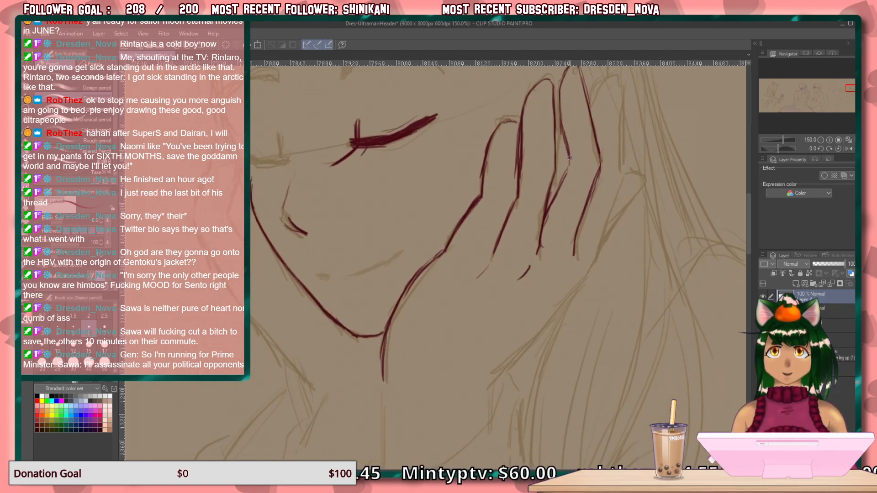
left_click_drag(572, 269, 554, 289)
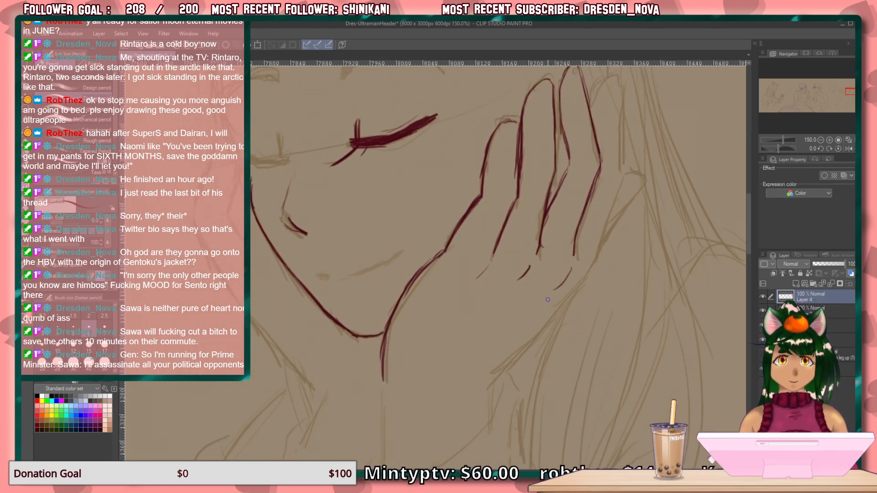
key("ctrl+z")
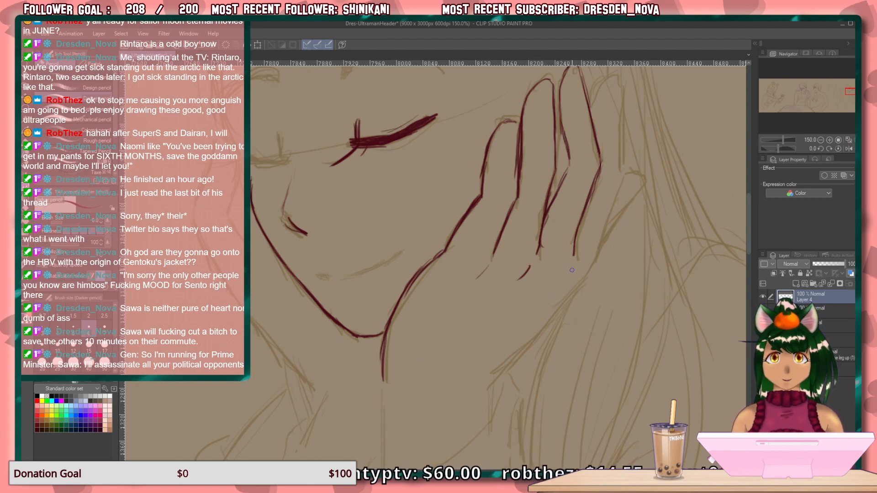
left_click_drag(573, 269, 553, 284)
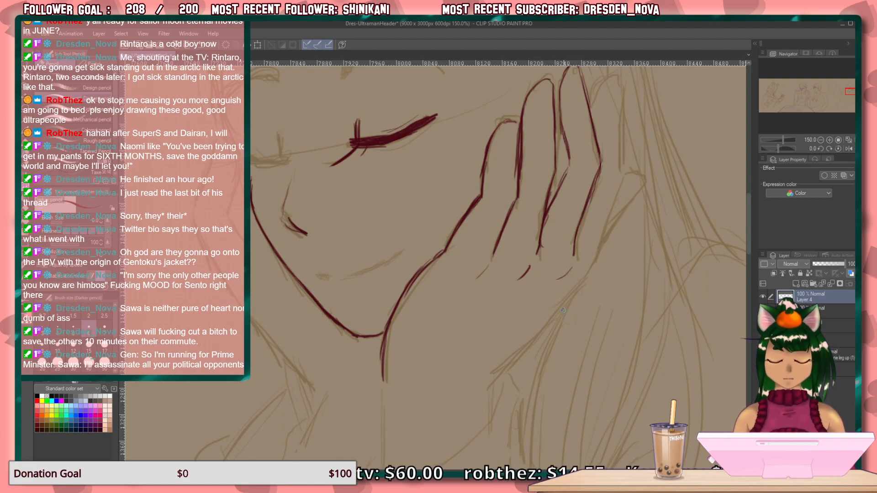
key("ctrl+z")
left_click_drag(569, 268, 549, 284)
key("ctrl+z")
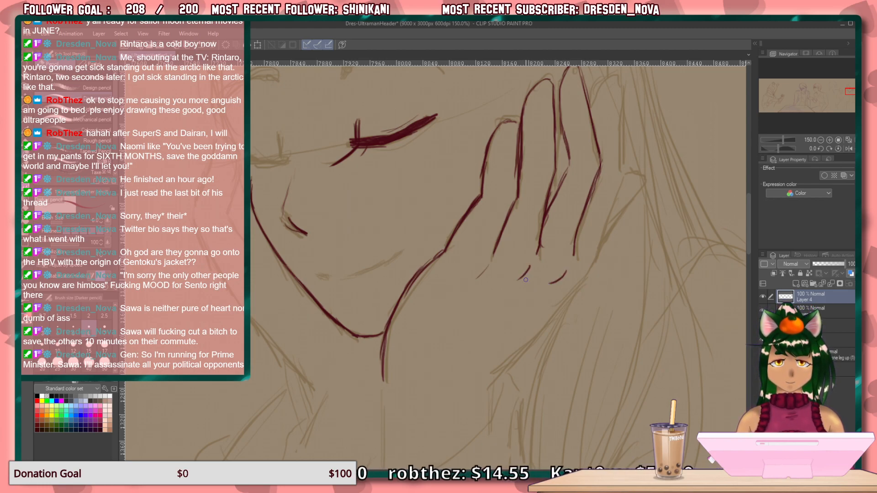
Extend the inner wrist line straight down from the chin and add a short outer edge stroke beside the last knuckle.
scroll(624, 304, "down", 5)
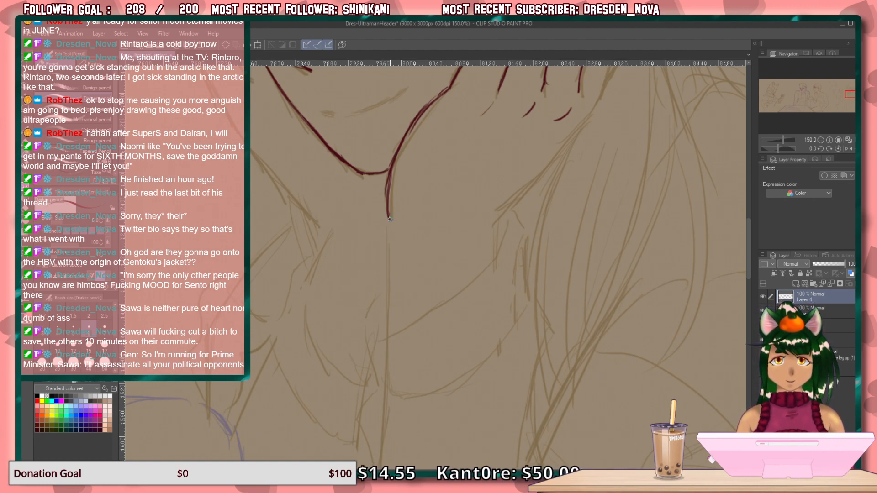
left_click_drag(389, 222, 389, 326)
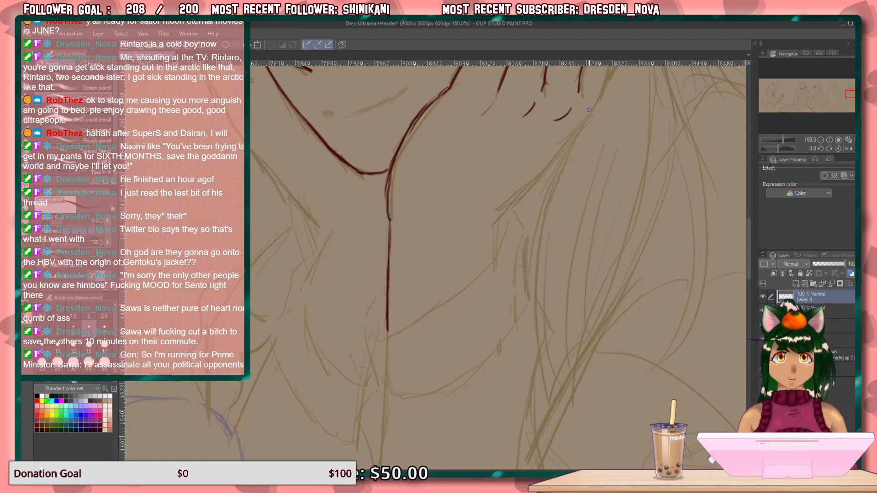
left_click_drag(598, 99, 574, 129)
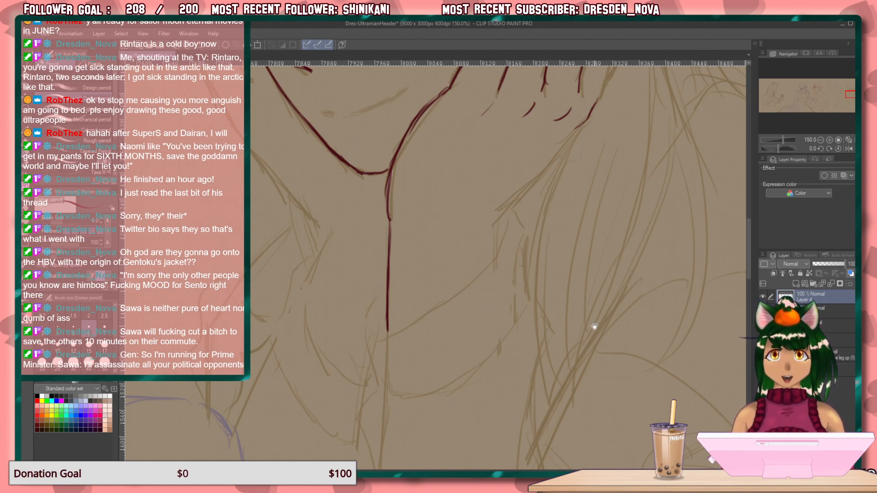
Outline the little finger of the near hand, from its rounded tip down the outer side to the edge of the palm.
scroll(594, 327, "up", 5)
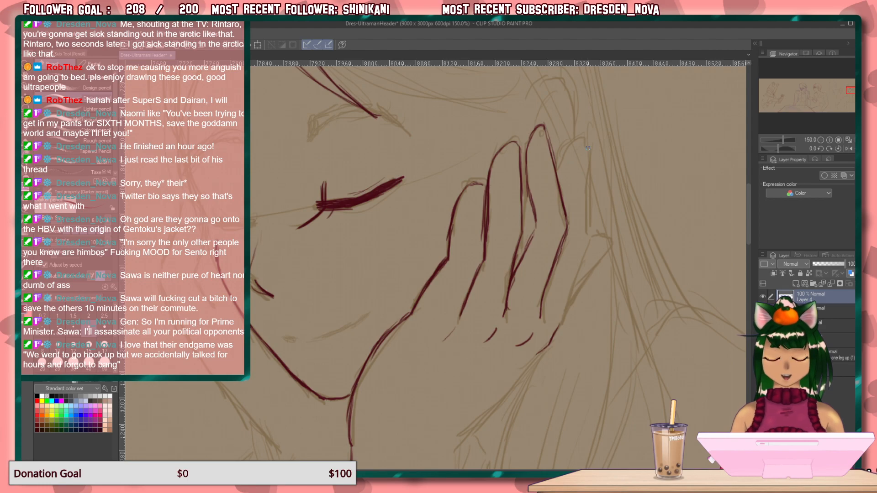
left_click_drag(589, 154, 585, 226)
left_click_drag(586, 194, 578, 273)
left_click_drag(588, 233, 557, 327)
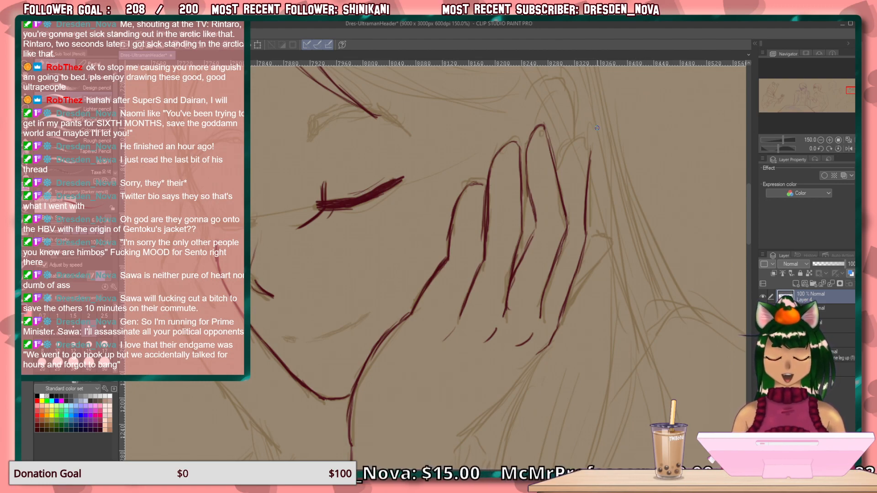
left_click_drag(593, 143, 590, 162)
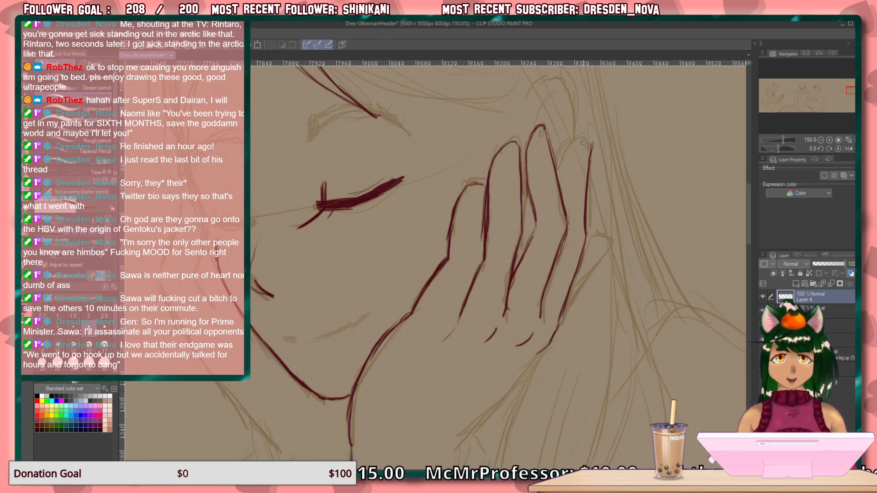
mouse_move(592, 143)
left_mouse_down()
mouse_move(570, 155)
mouse_move(562, 196)
mouse_move(566, 180)
left_mouse_up()
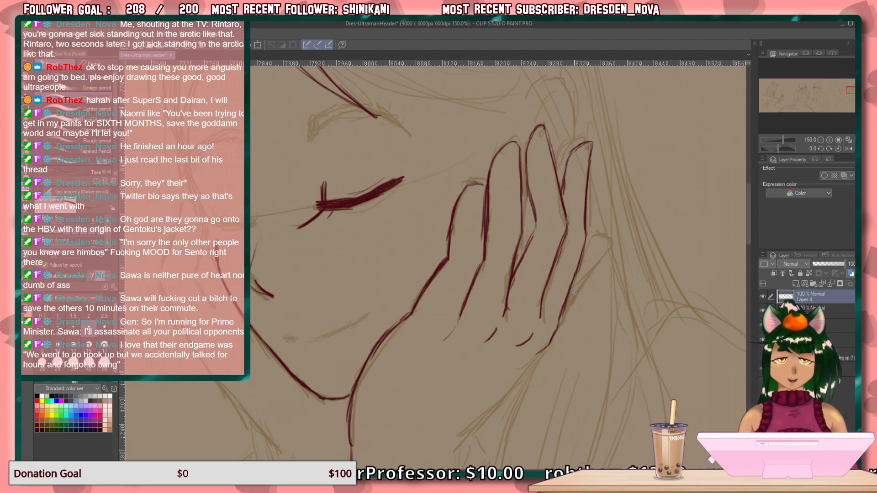
Draw the outer edge of the near hand from the little finger's base down to the wrist.
mouse_move(588, 249)
left_mouse_down()
mouse_move(573, 289)
mouse_move(625, 300)
mouse_move(606, 286)
mouse_move(681, 200)
left_mouse_up()
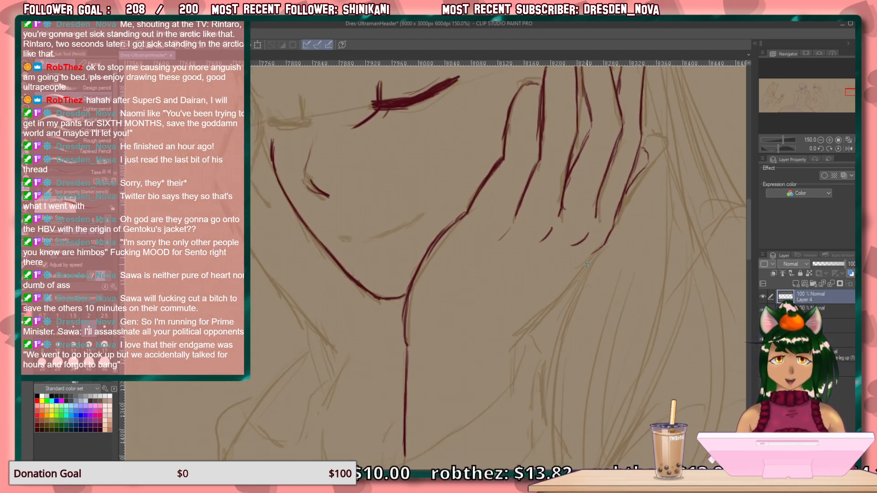
mouse_move(594, 250)
left_mouse_down()
mouse_move(514, 338)
mouse_move(519, 382)
left_mouse_up()
Draw the woman's smiling mouth with a small far corner, a redrawn rising smile line and a short lower lip stroke.
left_click_drag(525, 286, 616, 329)
left_click_drag(427, 278, 437, 283)
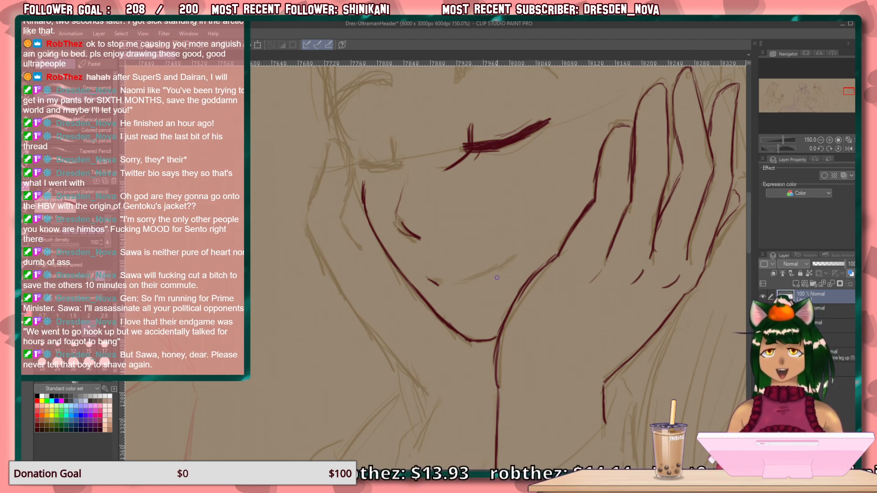
left_click_drag(520, 251, 474, 278)
mouse_move(518, 251)
left_mouse_down()
mouse_move(453, 285)
mouse_move(498, 270)
left_mouse_up()
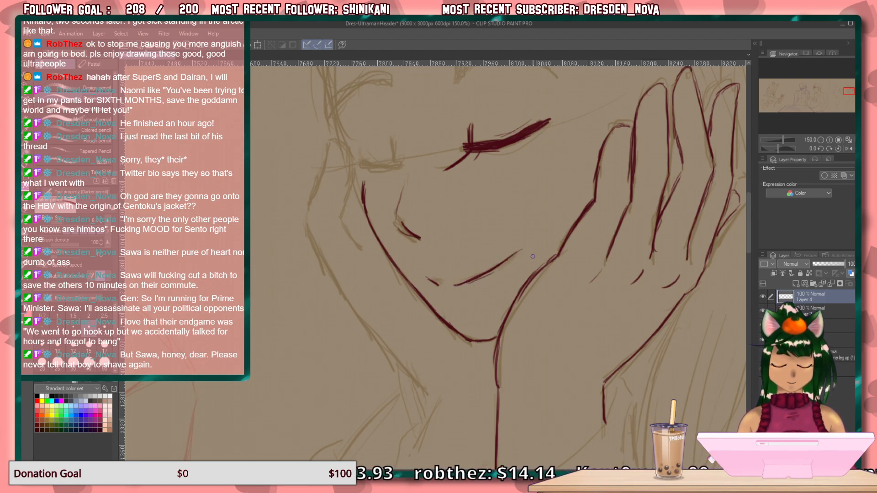
key("ctrl+z")
key("ctrl+z")
key("ctrl+z")
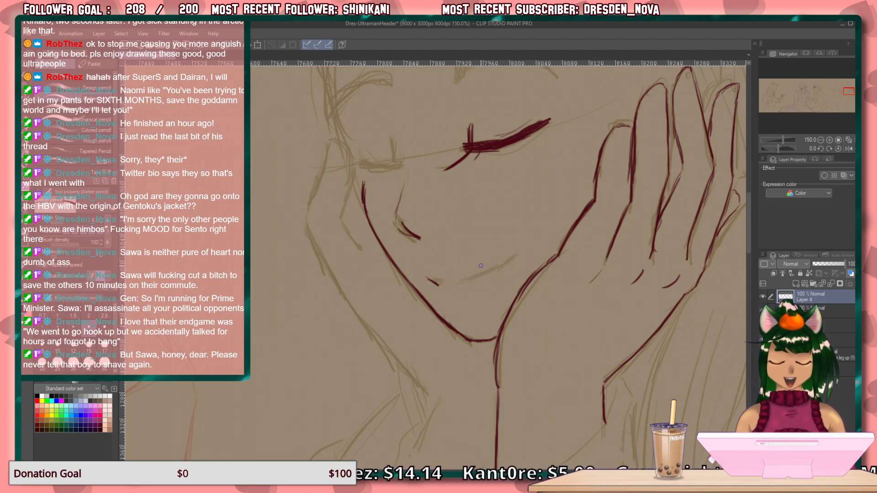
left_click_drag(458, 287, 480, 279)
mouse_move(517, 254)
left_mouse_down()
mouse_move(456, 287)
mouse_move(450, 303)
left_mouse_up()
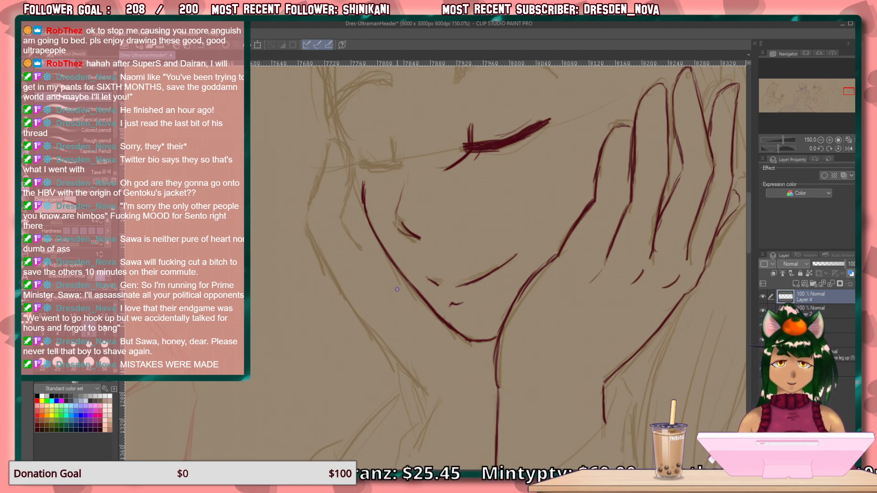
Draw the far-side hairline curving from the parting down the forehead to the temple, thickening its lower part.
left_click_drag(450, 130, 459, 259)
left_click_drag(450, 218, 482, 299)
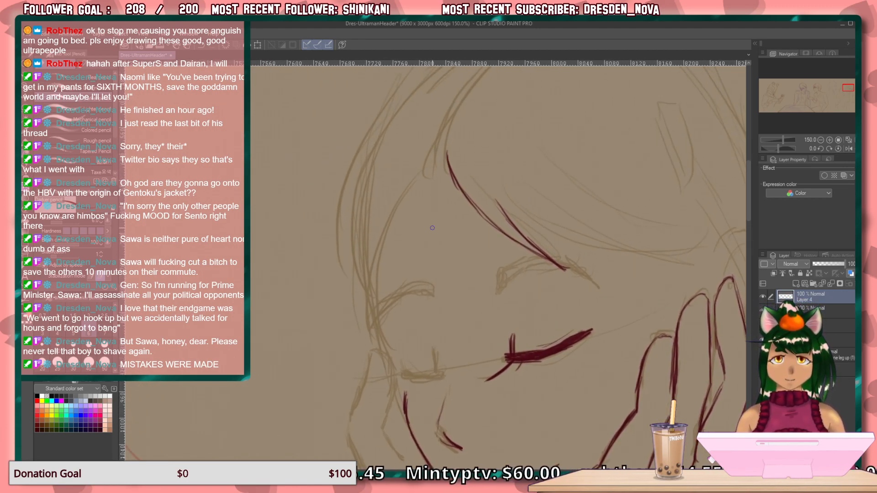
mouse_move(437, 154)
left_mouse_down()
mouse_move(396, 209)
mouse_move(371, 322)
left_mouse_up()
left_click_drag(376, 266, 373, 326)
left_click_drag(382, 243, 372, 321)
Draw the woman's far closed eye with a thick lid line, an outer lash and a short upright inner lash.
mouse_move(440, 373)
left_mouse_down()
mouse_move(406, 377)
mouse_move(440, 370)
mouse_move(384, 396)
left_mouse_up()
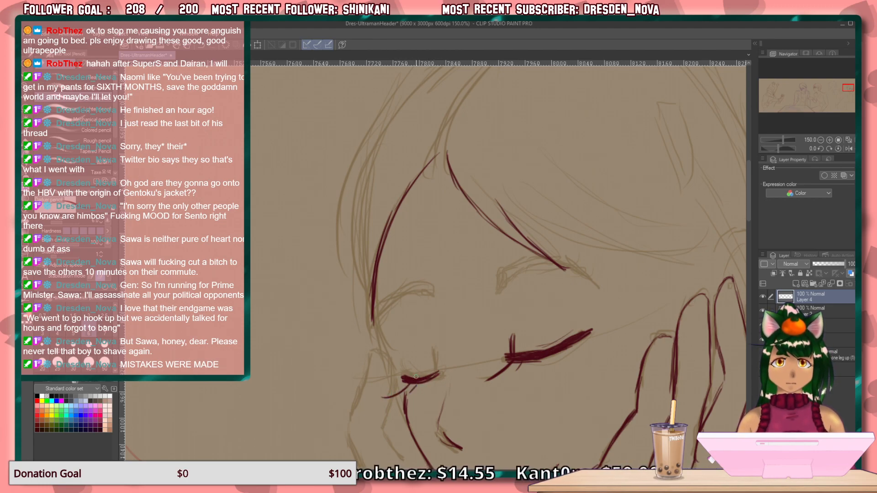
left_click_drag(437, 372, 435, 372)
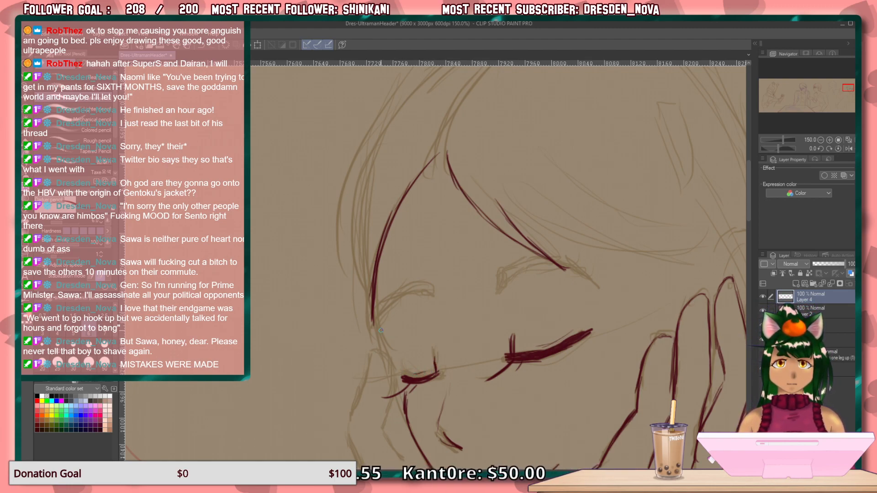
Outline the far hand from its fingertip beside the eye down both sides to the wrist, with a small stroke under the chin.
mouse_move(440, 306)
left_mouse_down()
mouse_move(389, 223)
mouse_move(398, 157)
left_mouse_up()
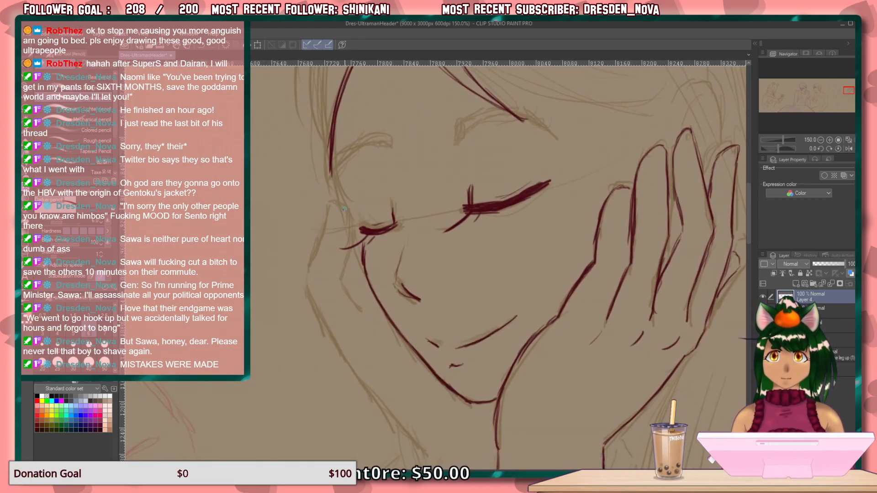
mouse_move(338, 202)
left_mouse_down()
mouse_move(353, 232)
mouse_move(339, 275)
mouse_move(350, 300)
mouse_move(386, 340)
left_mouse_up()
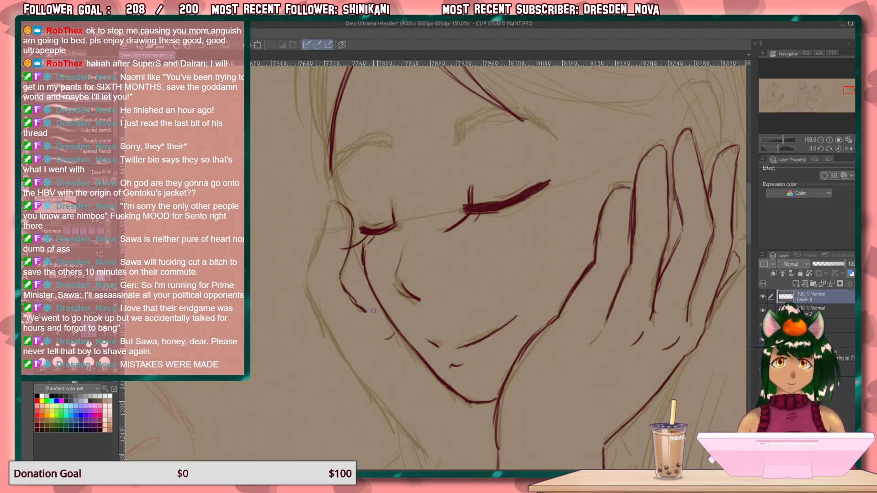
left_click_drag(363, 308, 369, 309)
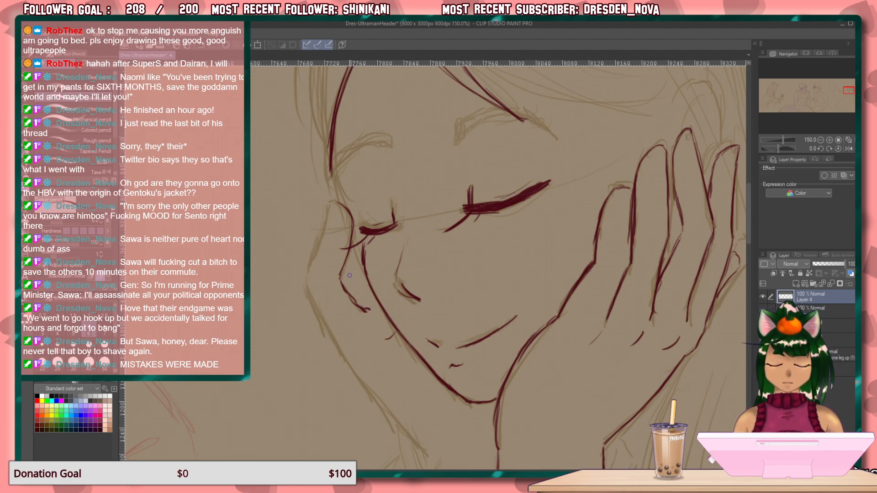
left_click_drag(340, 275, 348, 291)
mouse_move(334, 206)
left_mouse_down()
mouse_move(308, 295)
mouse_move(357, 375)
mouse_move(413, 434)
mouse_move(433, 449)
left_mouse_up()
left_click_drag(472, 404, 478, 419)
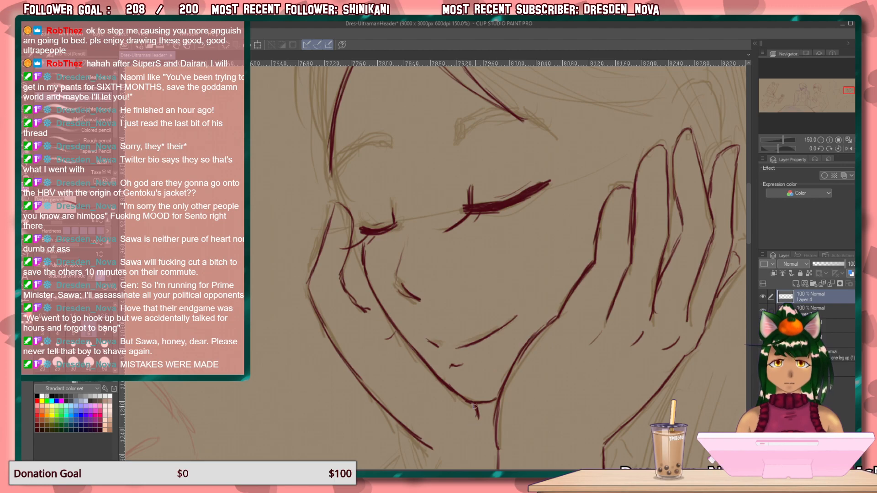
Draw the hair parting with repeated overlapping strokes curving from the crown down to where the hairlines meet at the forehead.
left_click_drag(572, 304, 511, 442)
left_click_drag(495, 332, 483, 451)
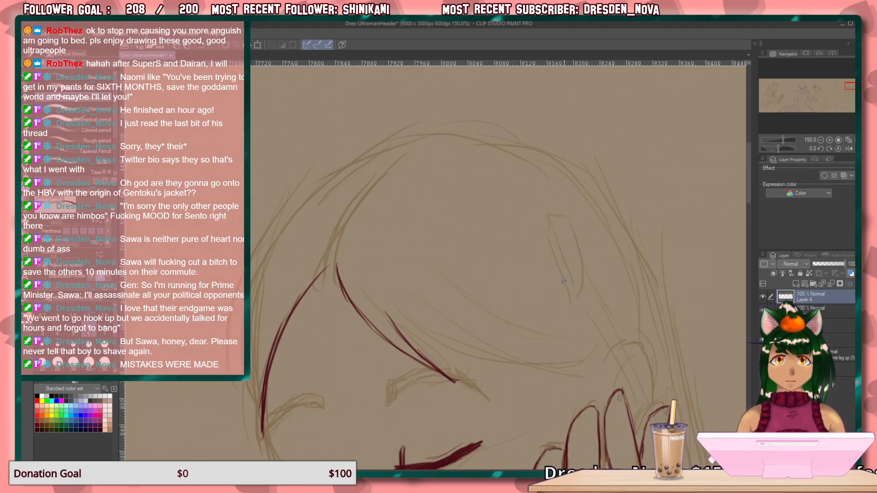
left_click_drag(408, 154, 360, 215)
left_click_drag(383, 177, 340, 245)
left_click_drag(352, 218, 338, 258)
left_click_drag(371, 186, 340, 249)
left_click_drag(353, 216, 338, 266)
left_click_drag(394, 157, 330, 251)
left_click_drag(354, 208, 315, 280)
Outline the far-side hair from the crown down past the temple, tapering its lower end behind the far hand's fingertip.
mouse_move(478, 340)
left_mouse_down()
mouse_move(347, 198)
mouse_move(713, 229)
left_mouse_up()
mouse_move(341, 316)
left_mouse_down()
mouse_move(515, 186)
mouse_move(652, 244)
left_mouse_up()
mouse_move(468, 326)
left_mouse_down()
mouse_move(392, 242)
mouse_move(399, 458)
left_mouse_up()
left_click_drag(606, 202, 295, 342)
left_click_drag(608, 175, 215, 306)
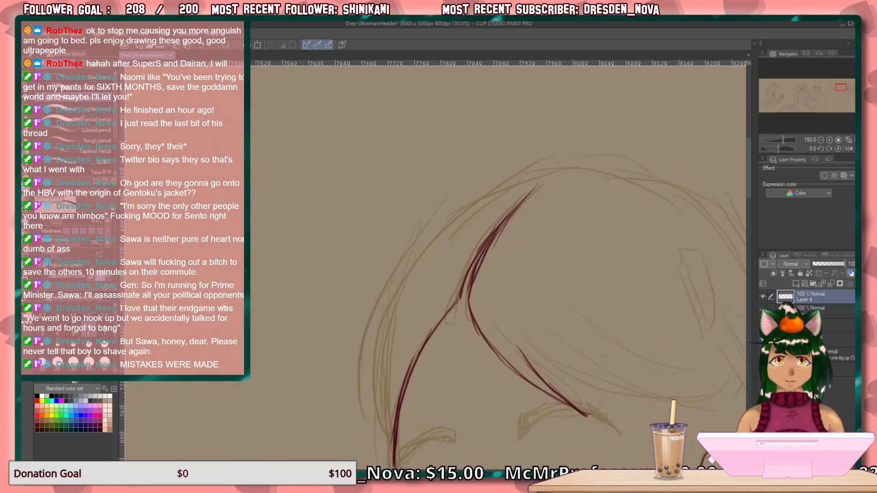
mouse_move(527, 186)
left_mouse_down()
mouse_move(470, 211)
mouse_move(507, 181)
mouse_move(421, 266)
mouse_move(431, 243)
mouse_move(385, 321)
left_mouse_up()
mouse_move(421, 257)
left_mouse_down()
mouse_move(386, 348)
mouse_move(373, 425)
mouse_move(425, 136)
left_mouse_up()
left_click_drag(408, 199, 426, 308)
left_click_drag(416, 267, 419, 304)
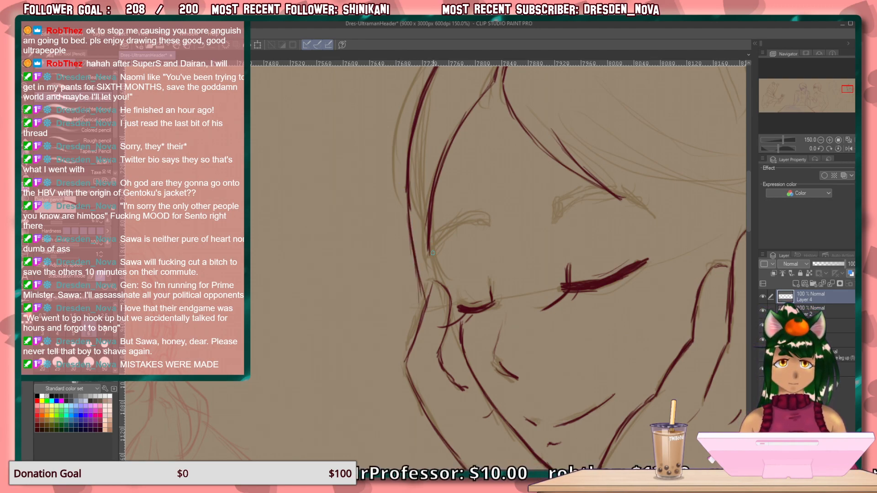
mouse_move(429, 242)
left_mouse_down()
mouse_move(438, 264)
mouse_move(429, 239)
mouse_move(430, 276)
mouse_move(443, 280)
mouse_move(433, 251)
mouse_move(452, 288)
mouse_move(431, 241)
mouse_move(439, 258)
left_mouse_up()
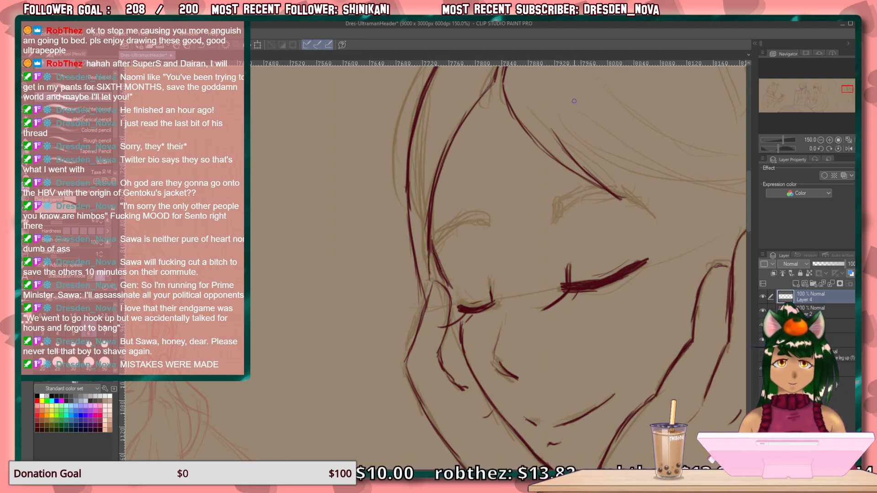
Draw five thin, tapering hair strands hanging down from beneath the outer edge of the far hand.
scroll(574, 100, "down", 5)
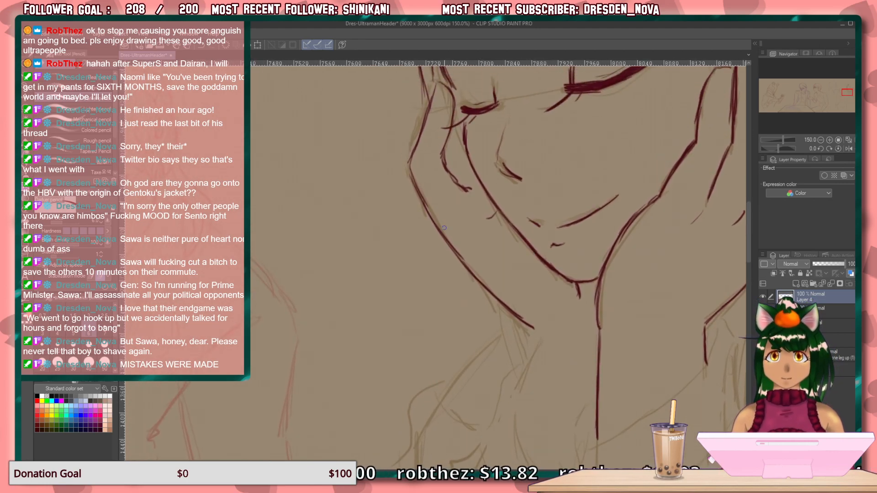
left_click_drag(457, 251, 421, 371)
left_click_drag(464, 269, 441, 363)
left_click_drag(468, 270, 461, 361)
left_click_drag(472, 295, 466, 362)
left_click_drag(483, 279, 472, 343)
Draw both edges of the far forearm slanting down from the wrist, reinforcing each with a second stroke.
left_click_drag(600, 310, 549, 193)
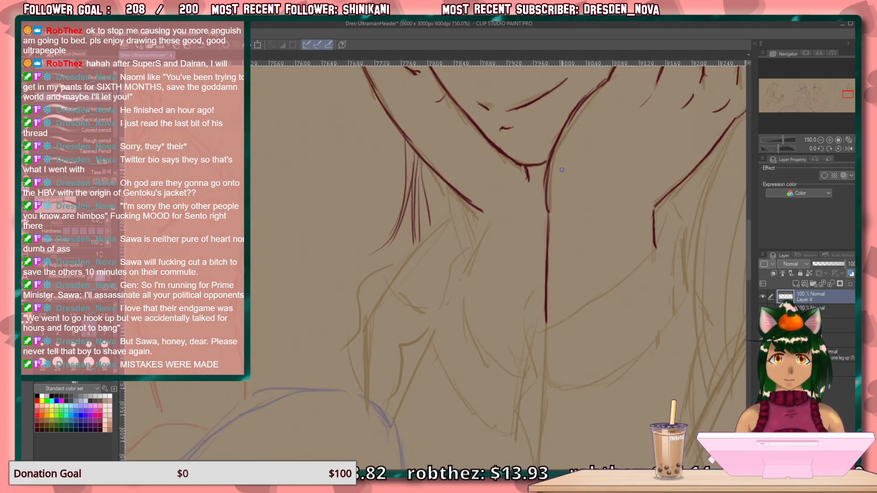
mouse_move(482, 211)
left_mouse_down()
mouse_move(488, 226)
mouse_move(467, 270)
left_mouse_up()
left_click_drag(484, 231, 462, 282)
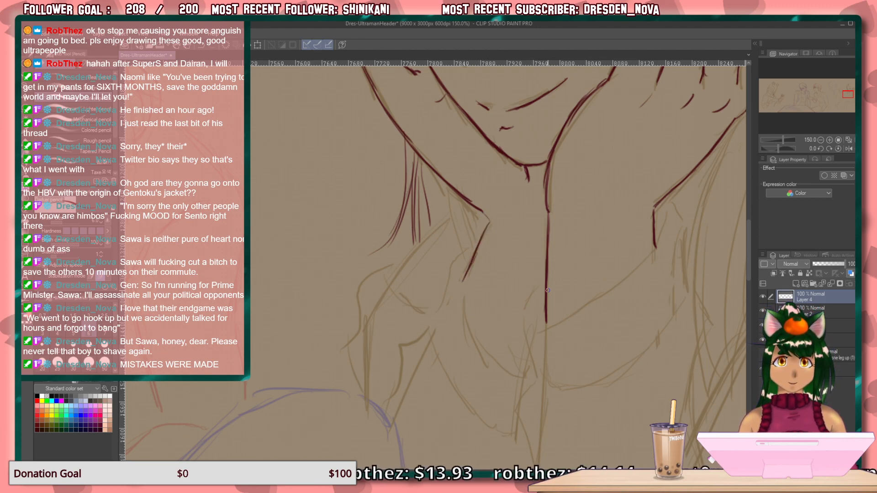
mouse_move(544, 311)
left_mouse_down()
mouse_move(525, 364)
mouse_move(532, 339)
mouse_move(520, 364)
left_mouse_up()
left_click_drag(543, 313, 522, 360)
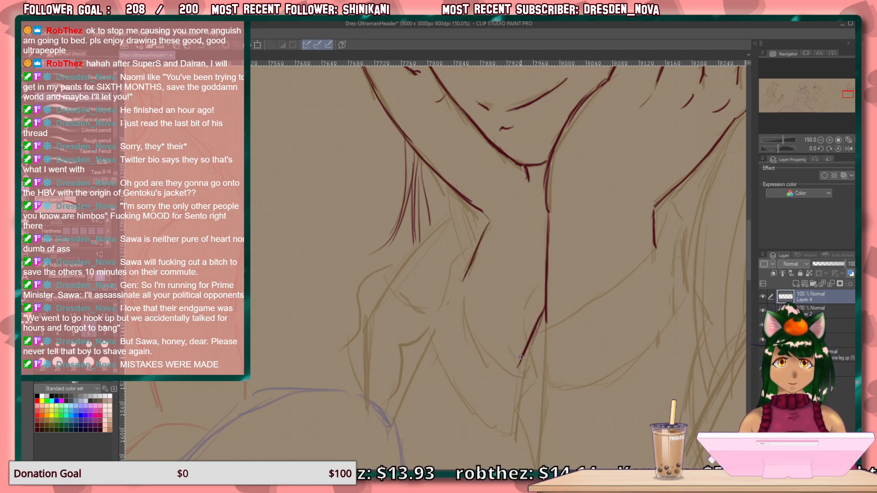
Draw the near-side hair lock with overlapping strokes running from above the temple down to the near hand's fingertips.
mouse_move(556, 257)
left_mouse_down()
mouse_move(383, 385)
mouse_move(361, 416)
left_mouse_up()
mouse_move(518, 302)
left_mouse_down()
mouse_move(429, 429)
mouse_move(430, 463)
left_mouse_up()
left_click_drag(460, 186, 455, 235)
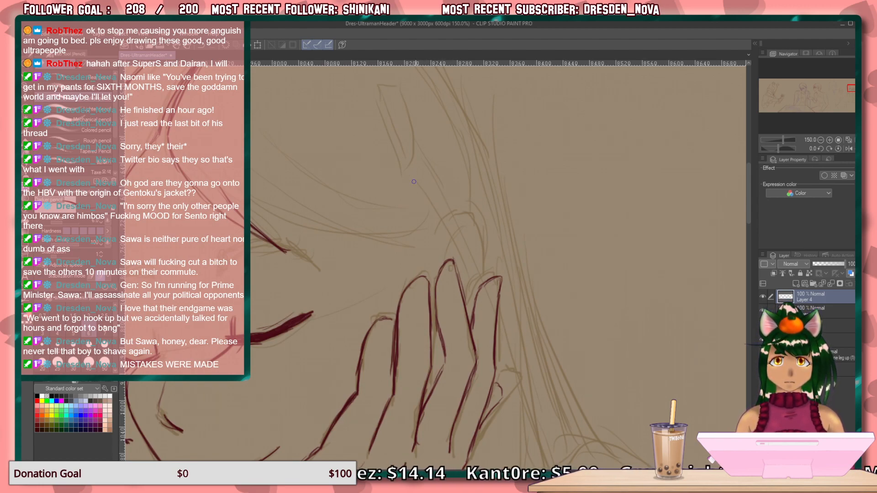
left_click_drag(414, 156, 469, 275)
left_click_drag(441, 219, 475, 283)
left_click_drag(461, 262, 481, 285)
left_click_drag(447, 207, 474, 265)
mouse_move(439, 193)
left_mouse_down()
mouse_move(485, 281)
mouse_move(477, 289)
left_mouse_up()
Continue the near-side hair lock below the fingertips along the hand, thickening its curve and tapering it inward at the end.
left_click_drag(499, 324, 533, 436)
left_click_drag(583, 296, 545, 87)
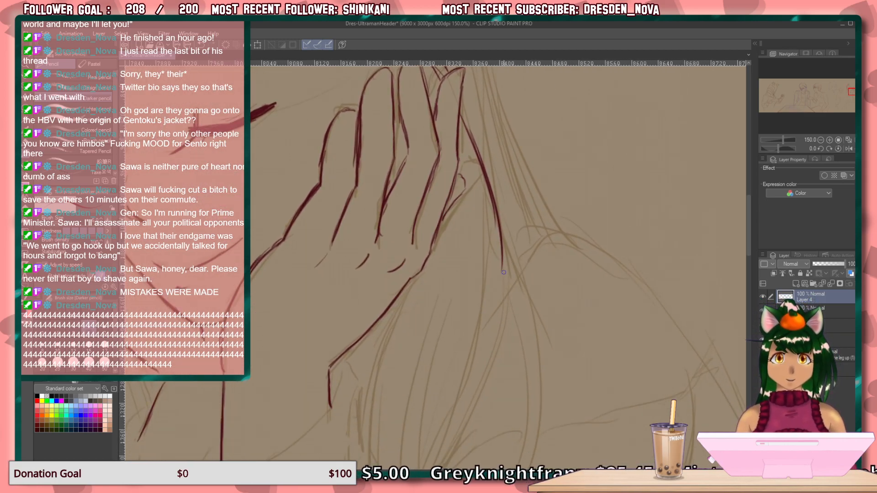
left_click_drag(502, 261, 486, 322)
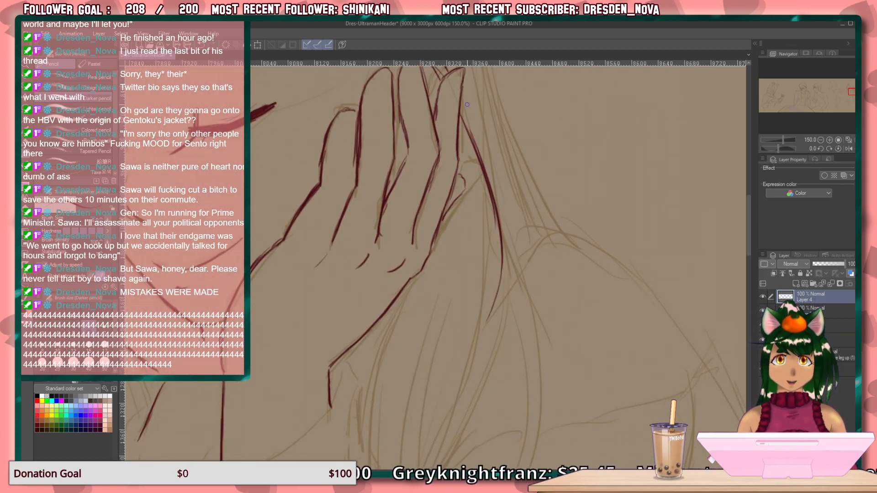
left_click_drag(465, 91, 501, 214)
left_click_drag(482, 136, 505, 270)
left_click_drag(495, 187, 497, 297)
left_click_drag(502, 201, 491, 295)
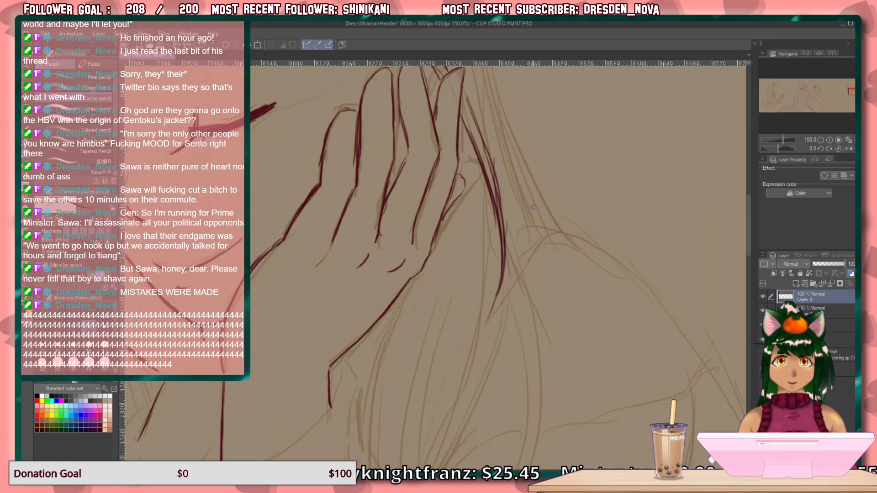
left_click_drag(506, 200, 558, 351)
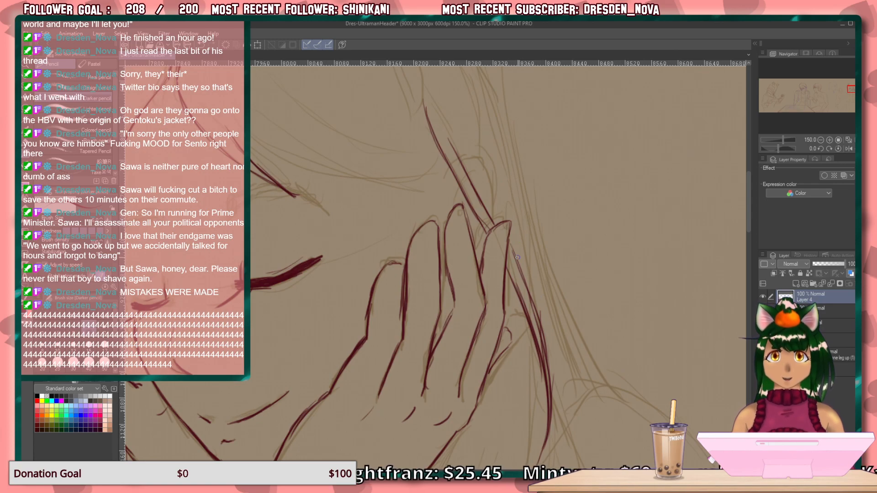
left_click_drag(511, 246, 520, 272)
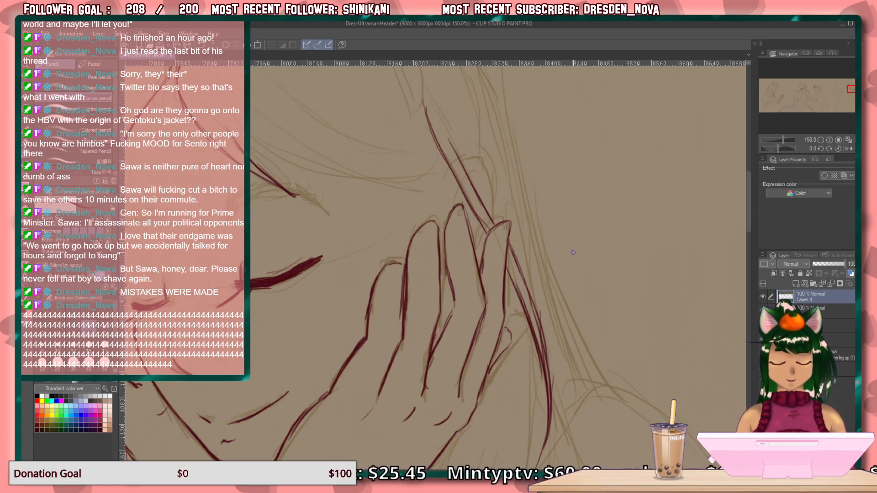
Draw a narrow slanted hair clip bar across the upper end of the near-side hair lock.
left_click_drag(455, 296, 464, 361)
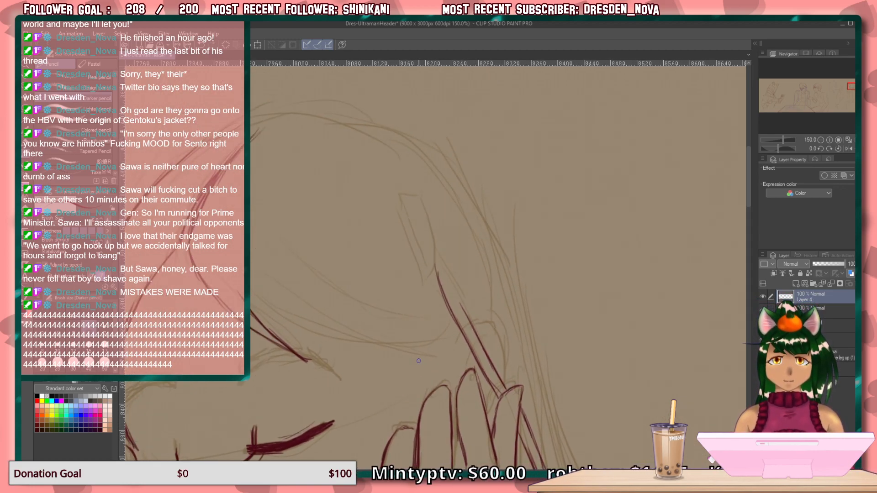
left_click_drag(471, 224, 414, 303)
mouse_move(471, 221)
left_mouse_down()
mouse_move(429, 267)
mouse_move(416, 302)
left_mouse_up()
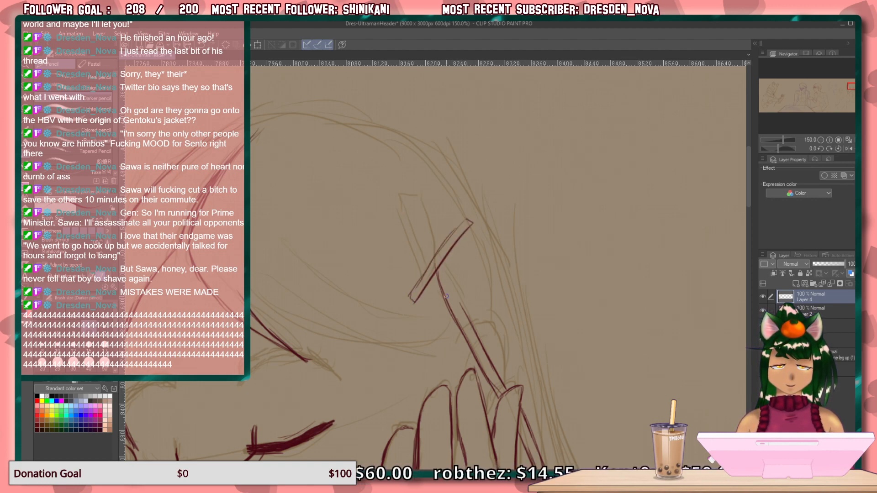
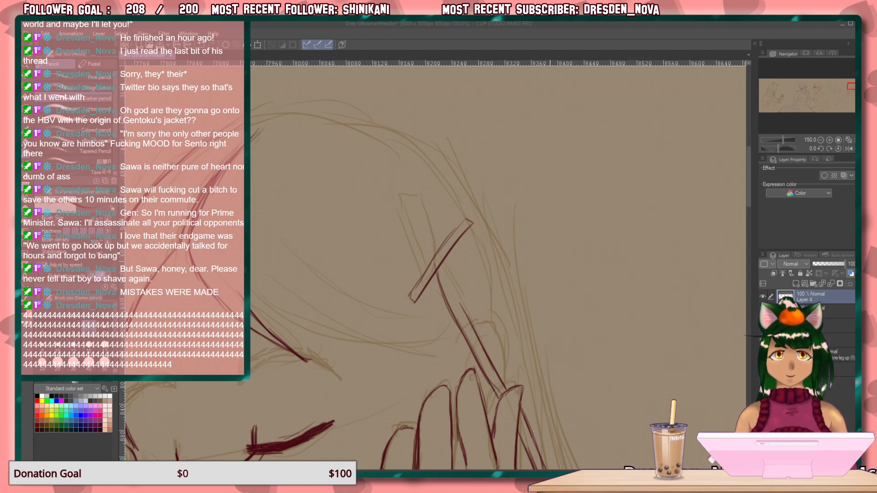
Replace the slanted hair clip bar with a narrow teardrop shape at the upper end of the near-side lock.
left_click(439, 267)
left_click_drag(473, 217, 408, 303)
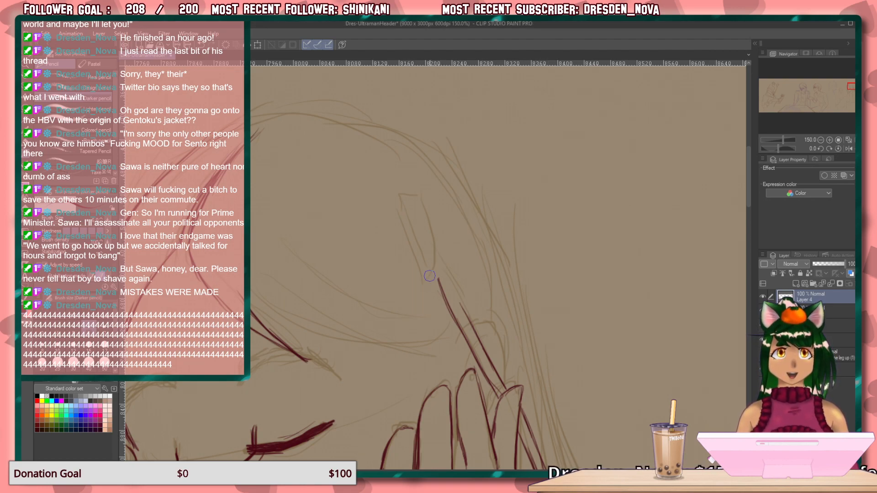
mouse_move(525, 303)
left_mouse_down()
mouse_move(503, 213)
mouse_move(540, 201)
left_mouse_up()
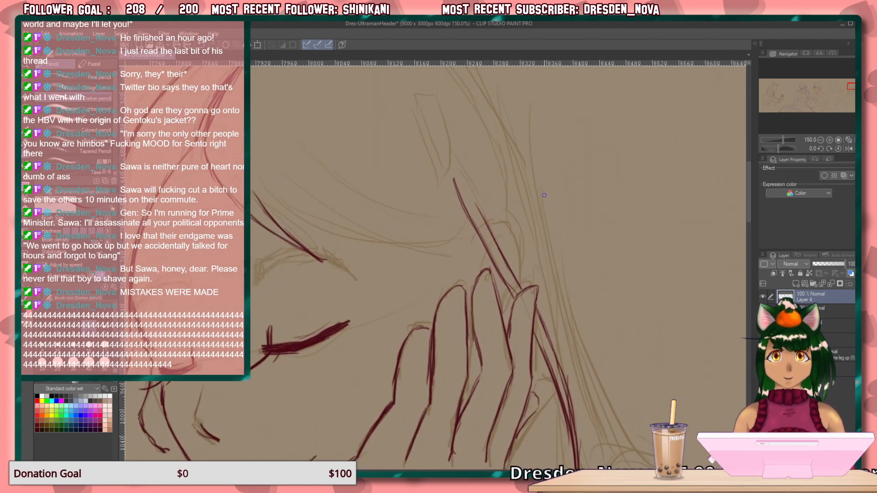
left_click_drag(476, 235, 464, 254)
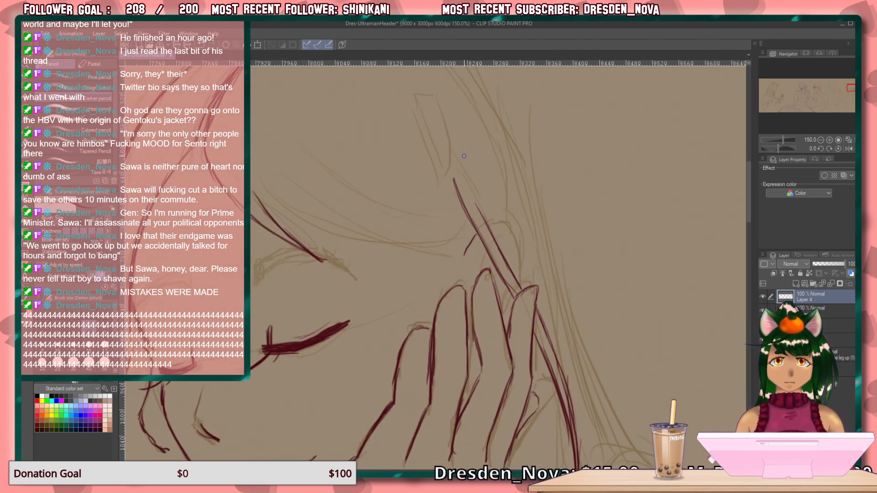
left_click_drag(472, 134, 434, 206)
mouse_move(473, 133)
left_mouse_down()
mouse_move(421, 185)
mouse_move(434, 206)
left_mouse_up()
mouse_move(451, 170)
left_mouse_down()
mouse_move(458, 167)
mouse_move(439, 188)
left_mouse_up()
mouse_move(462, 150)
left_mouse_down()
mouse_move(429, 186)
mouse_move(449, 178)
left_mouse_up()
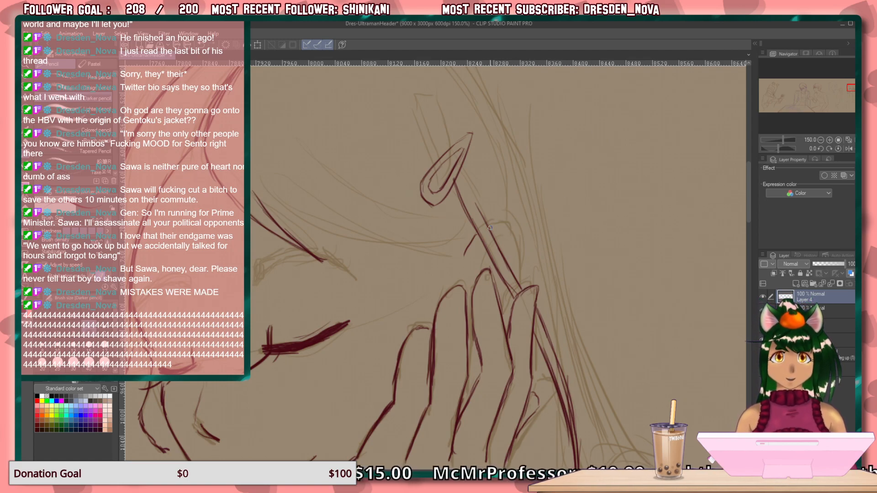
Draw the rounded fingertip behind the near-side lock and reinforce the contour between the near hand's fingers.
mouse_move(492, 223)
left_mouse_down()
mouse_move(513, 229)
mouse_move(521, 280)
mouse_move(505, 318)
left_mouse_up()
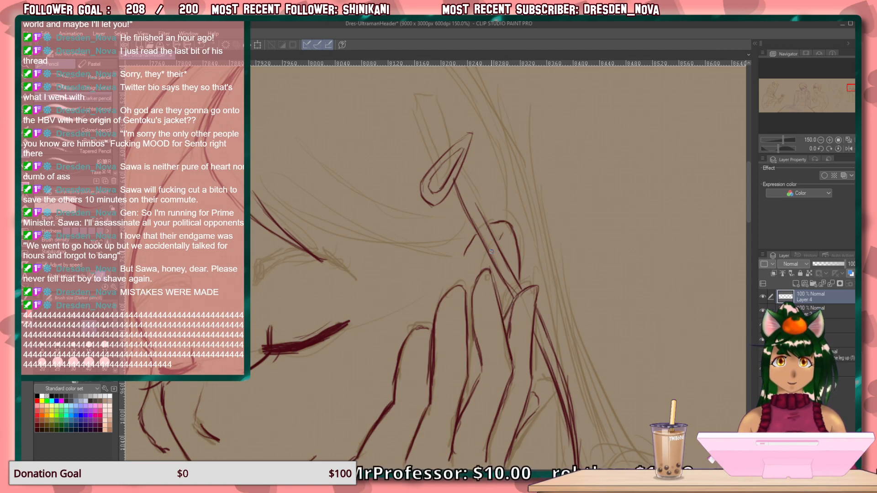
left_click_drag(501, 237, 495, 248)
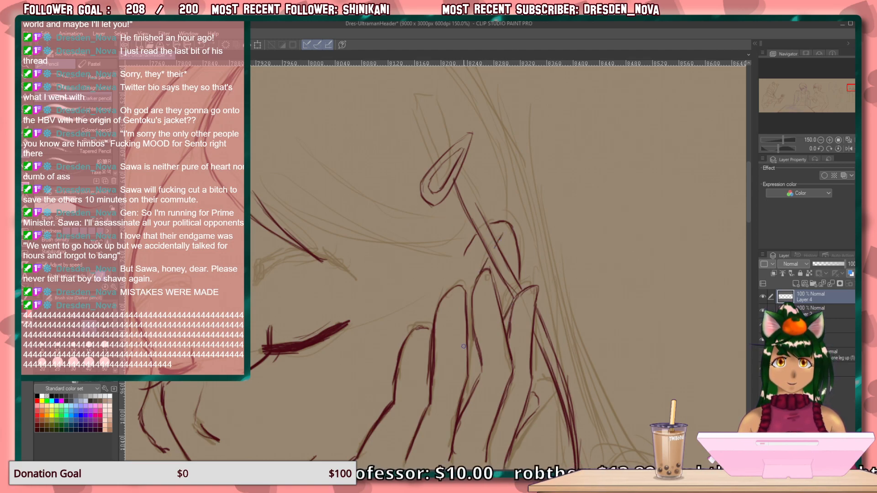
mouse_move(468, 337)
left_mouse_down()
mouse_move(469, 391)
mouse_move(471, 381)
left_mouse_up()
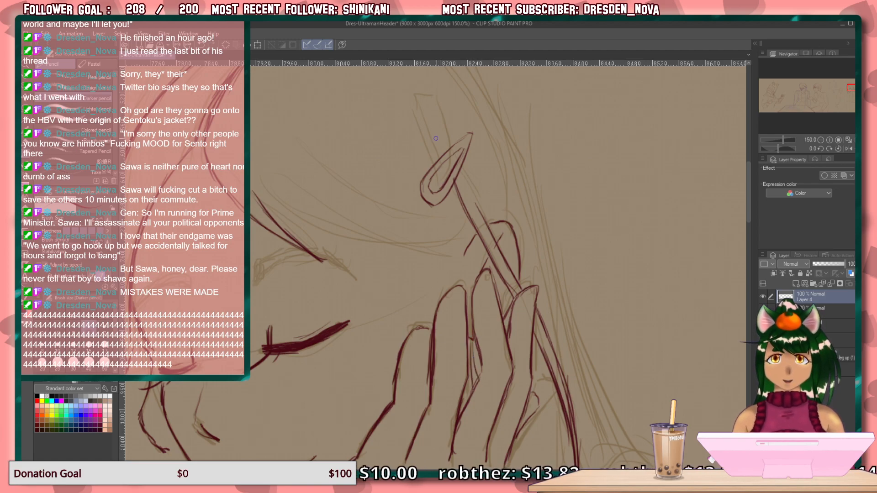
Draw overlapping hair strands sweeping from the back of the head down past the near hand.
left_click_drag(500, 99, 547, 226)
left_click_drag(513, 132, 563, 292)
left_click_drag(532, 176, 575, 340)
left_click_drag(610, 256, 516, 100)
mouse_move(456, 100)
left_mouse_down()
mouse_move(489, 196)
mouse_move(552, 313)
left_mouse_up()
left_click_drag(485, 220, 522, 283)
left_click_drag(474, 199, 530, 295)
left_click_drag(502, 257, 520, 287)
mouse_move(457, 158)
left_mouse_down()
mouse_move(502, 283)
mouse_move(528, 467)
left_mouse_up()
Draw long tapering hair strands hanging below the near hand, reinforcing their outer edge.
scroll(534, 340, "down", 5)
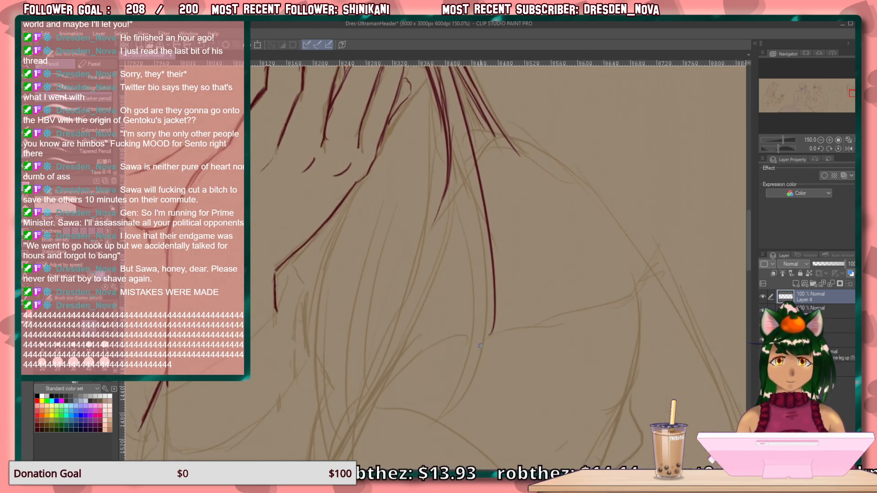
left_click_drag(455, 215, 448, 430)
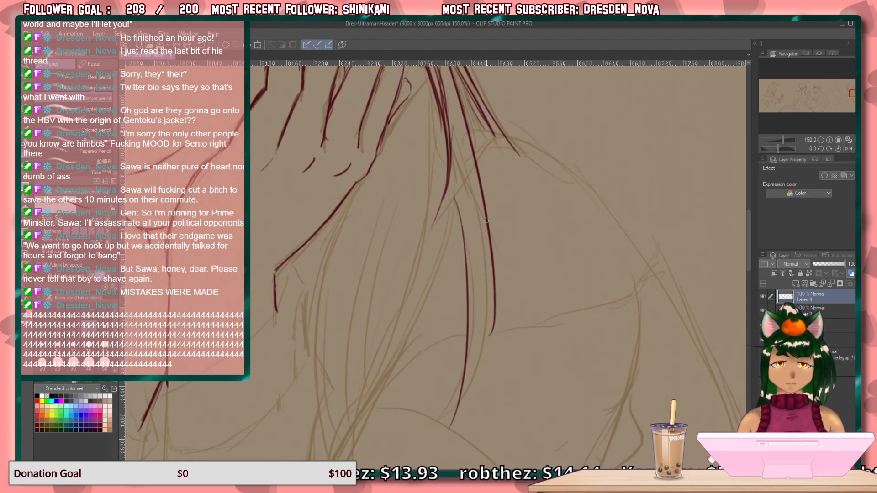
left_click_drag(480, 224, 445, 438)
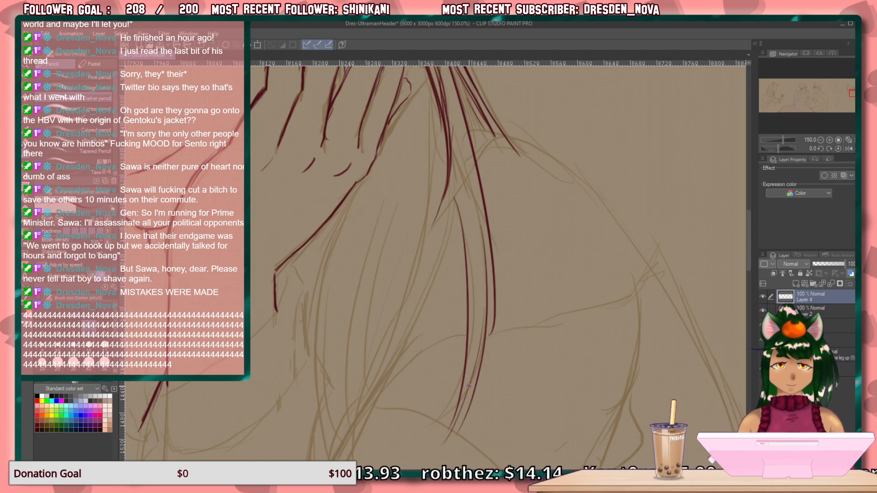
left_click_drag(483, 336, 461, 423)
left_click_drag(487, 256, 493, 341)
left_click_drag(483, 233, 496, 334)
Outline the curved cuff band below the near hand with inner and outer edges, erasing the old line beneath its inner corner.
left_click_drag(524, 274, 602, 190)
mouse_move(481, 321)
left_mouse_down()
mouse_move(498, 149)
mouse_move(517, 246)
left_mouse_up()
left_click_drag(421, 194, 456, 233)
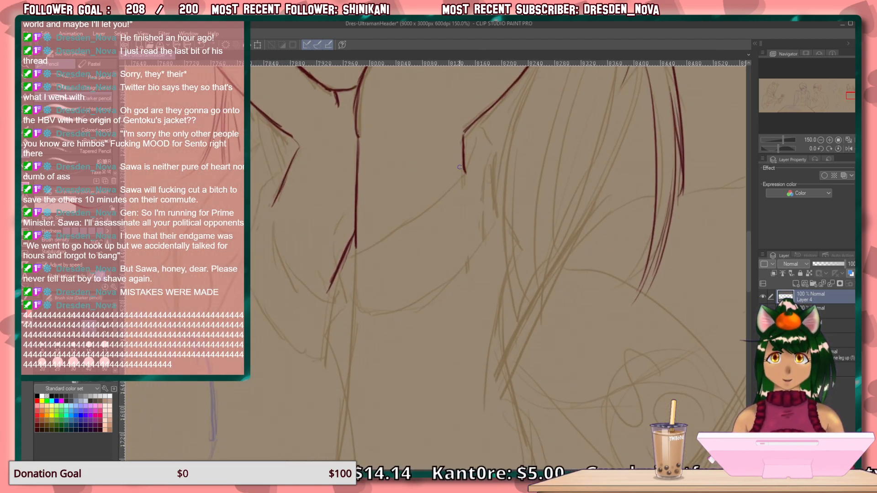
mouse_move(482, 159)
left_mouse_down()
mouse_move(487, 181)
mouse_move(487, 159)
mouse_move(456, 214)
mouse_move(364, 265)
left_mouse_up()
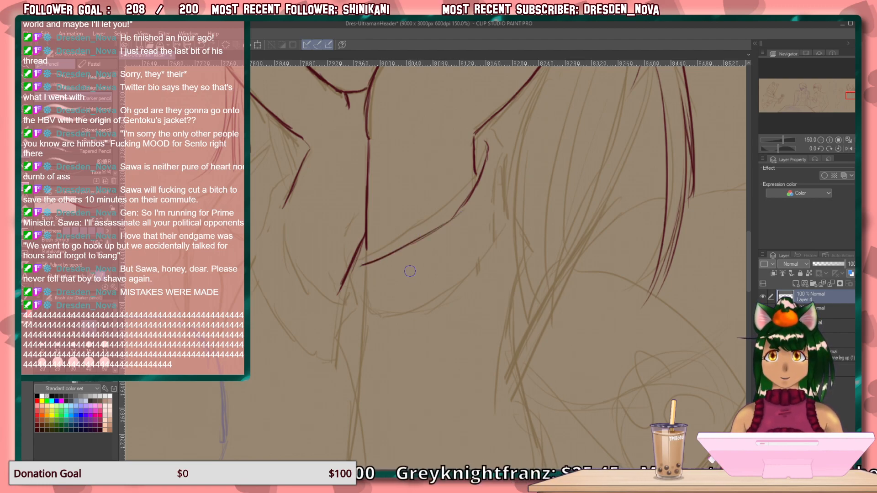
mouse_move(351, 266)
left_mouse_down()
mouse_move(362, 240)
mouse_move(340, 293)
left_mouse_up()
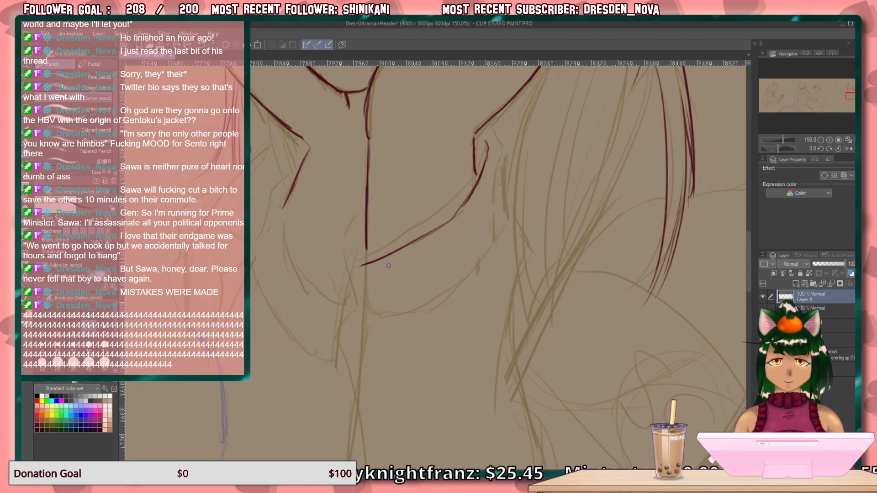
left_click_drag(353, 236, 357, 263)
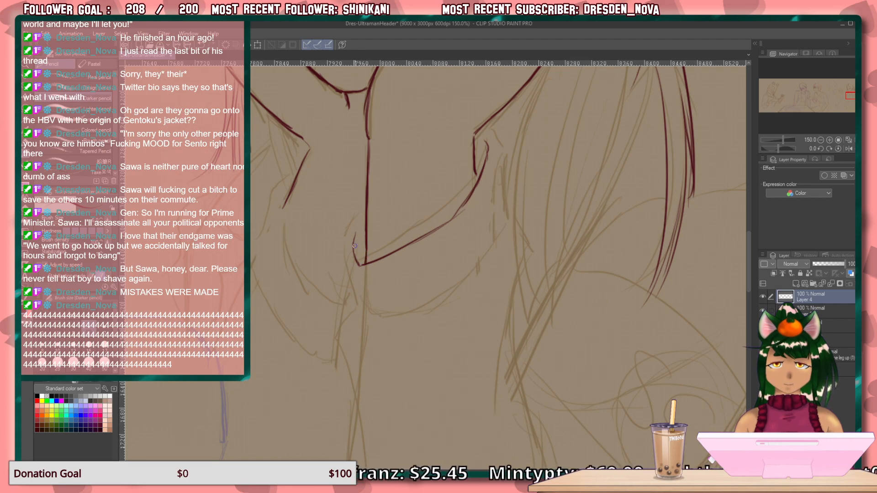
mouse_move(366, 197)
left_mouse_down()
mouse_move(342, 247)
mouse_move(349, 284)
mouse_move(348, 276)
mouse_move(361, 307)
left_mouse_up()
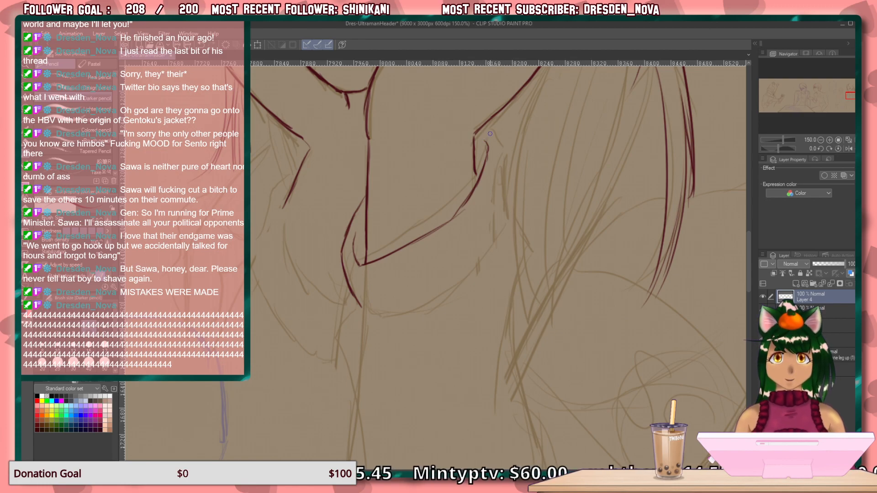
mouse_move(488, 125)
left_mouse_down()
mouse_move(506, 203)
mouse_move(505, 187)
mouse_move(497, 234)
mouse_move(452, 282)
mouse_move(474, 263)
mouse_move(411, 304)
mouse_move(373, 312)
left_mouse_up()
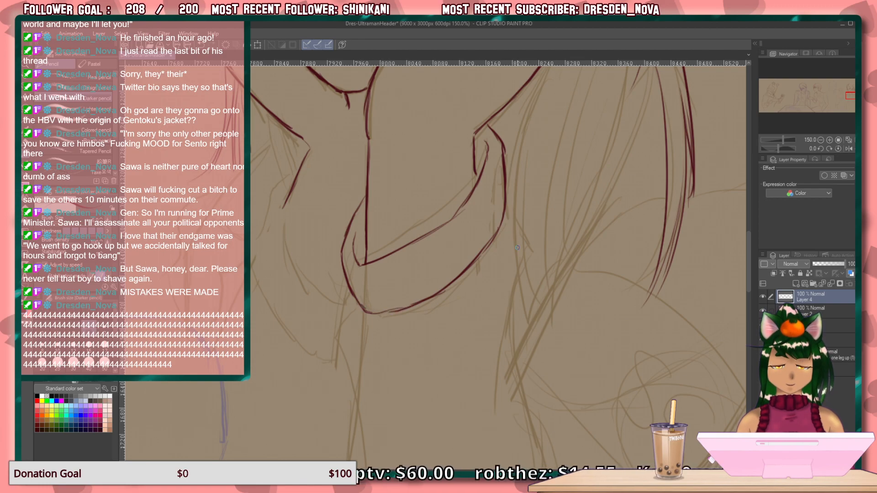
Draw the right edge of the sleeve below the cuff band with slanted fold lines running inward.
mouse_move(530, 277)
left_mouse_down()
mouse_move(531, 184)
mouse_move(579, 198)
mouse_move(593, 186)
left_mouse_up()
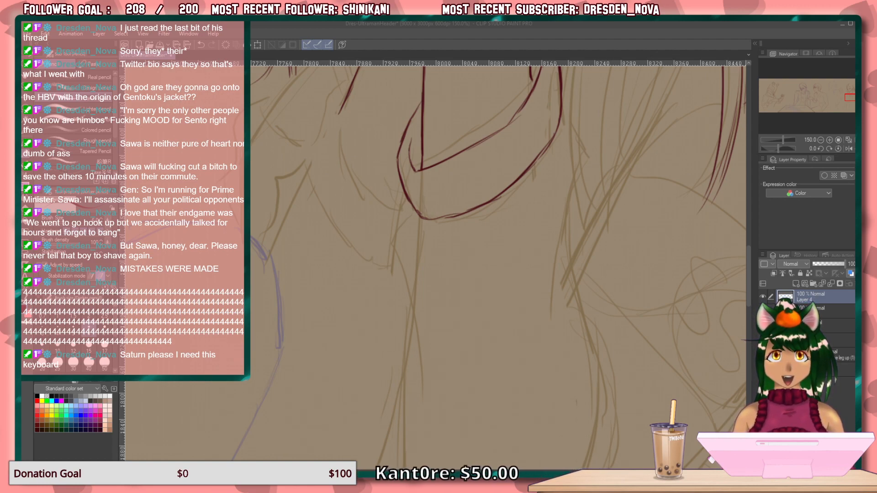
left_click(563, 118)
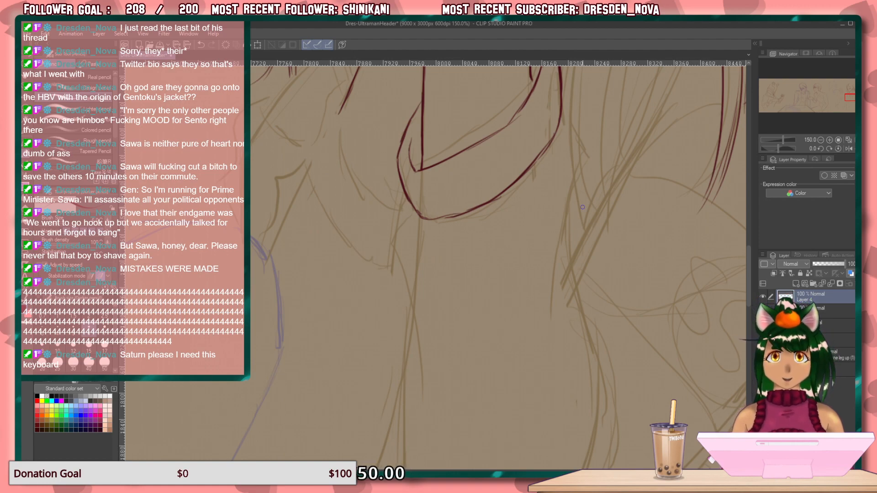
left_click_drag(409, 251, 259, 220)
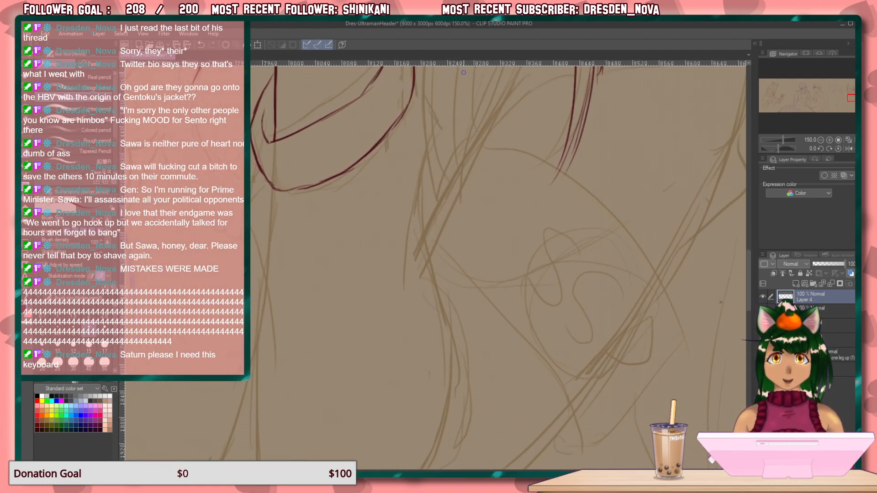
left_click_drag(408, 192, 415, 211)
mouse_move(420, 96)
left_mouse_down()
mouse_move(434, 123)
mouse_move(428, 198)
left_mouse_up()
mouse_move(426, 165)
left_mouse_down()
mouse_move(430, 196)
mouse_move(411, 269)
left_mouse_up()
left_click_drag(395, 308, 374, 391)
Continue the sleeve's right contour down to a hooked lower end, reworking its strokes and adding a curved fold branching outward.
mouse_move(572, 292)
left_mouse_down()
mouse_move(543, 161)
mouse_move(564, 201)
mouse_move(592, 193)
left_mouse_up()
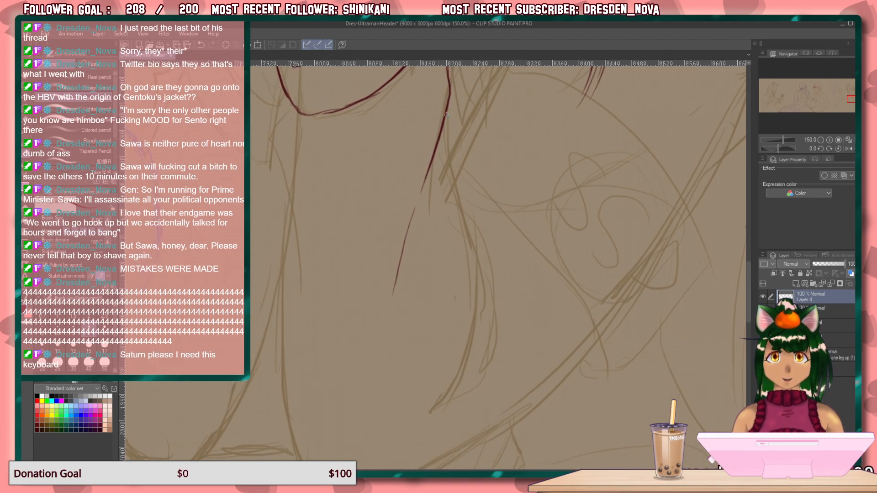
mouse_move(447, 114)
left_mouse_down()
mouse_move(467, 327)
mouse_move(428, 424)
mouse_move(482, 320)
left_mouse_up()
left_click_drag(472, 352, 479, 274)
left_click_drag(480, 312, 460, 245)
key("ctrl+z")
key("ctrl+z")
key("ctrl+z")
mouse_move(444, 410)
left_mouse_down()
mouse_move(483, 350)
mouse_move(480, 357)
mouse_move(463, 247)
mouse_move(510, 328)
left_mouse_up()
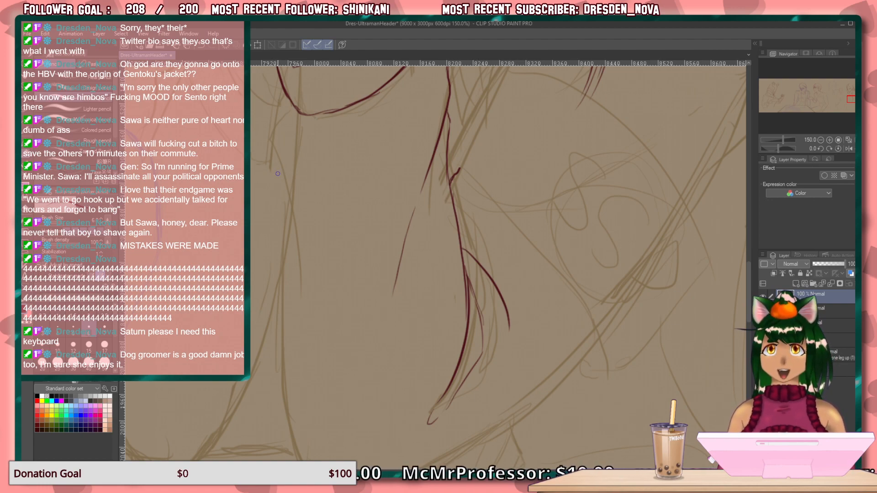
Draw the sleeve's left contour from the cuff band down to the rounded elbow, with a short fold inside.
left_click_drag(327, 205, 376, 267)
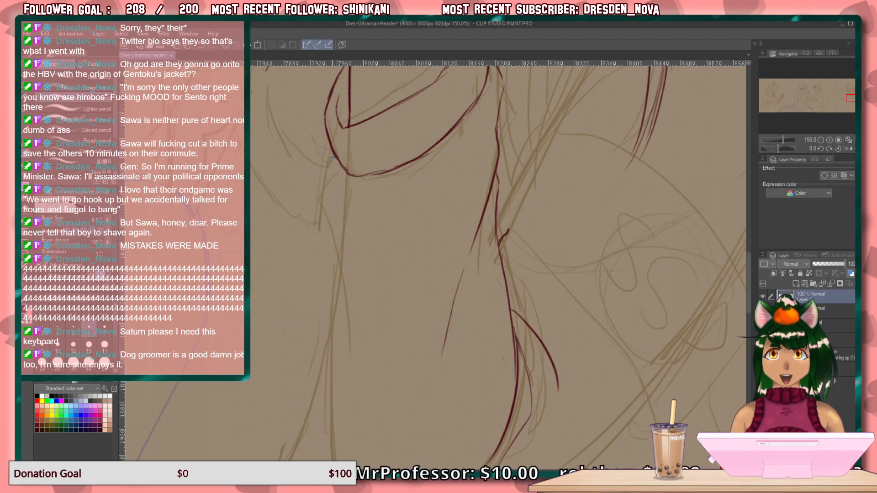
mouse_move(331, 163)
left_mouse_down()
mouse_move(338, 229)
mouse_move(327, 357)
left_mouse_up()
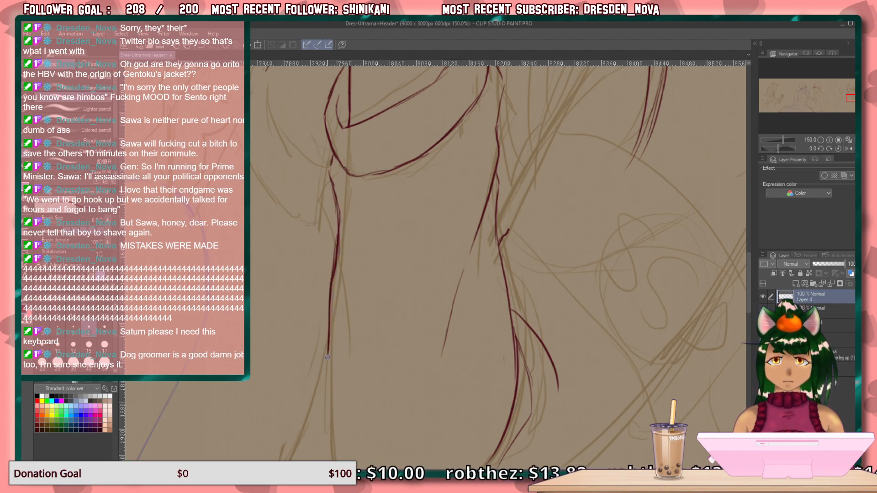
scroll(376, 251, "down", 3)
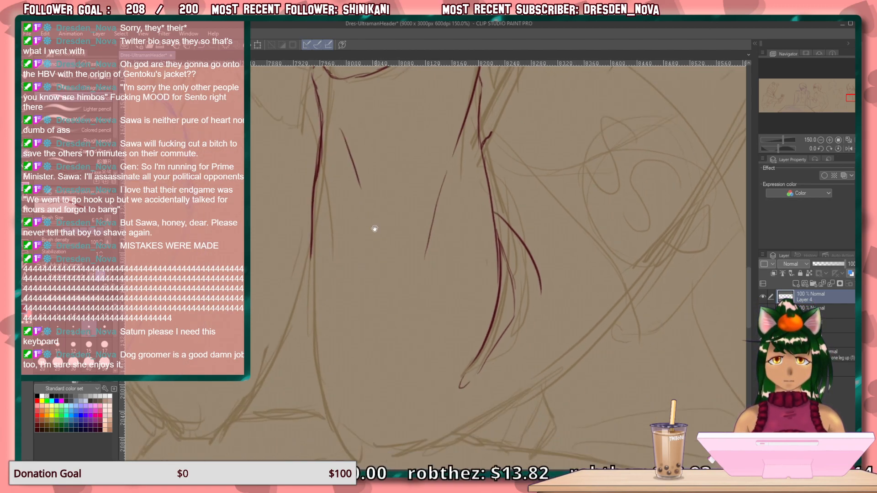
mouse_move(311, 182)
left_mouse_down()
mouse_move(329, 345)
mouse_move(371, 402)
left_mouse_up()
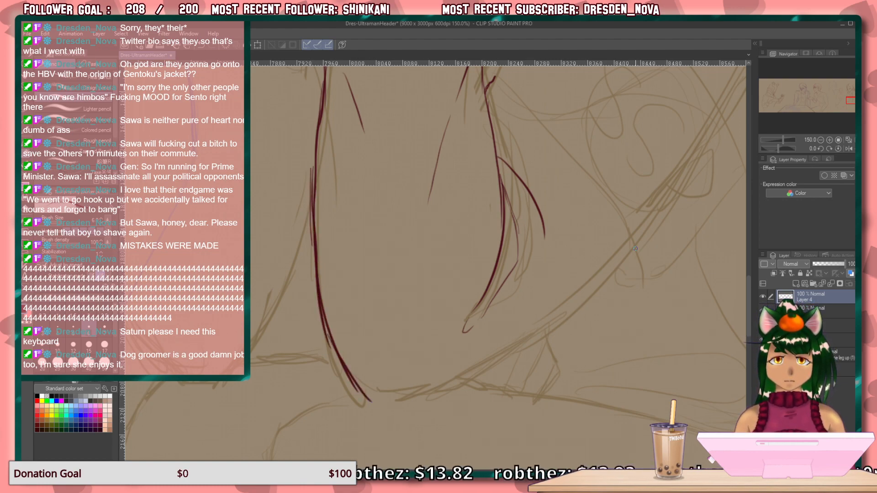
Draw the sleeve's lower contour sweeping from the upper right down to the elbow, joining it to the left contour.
left_click_drag(630, 253, 599, 288)
mouse_move(635, 246)
left_mouse_down()
mouse_move(540, 338)
mouse_move(488, 373)
mouse_move(421, 396)
left_mouse_up()
mouse_move(480, 375)
left_mouse_down()
mouse_move(403, 403)
mouse_move(373, 405)
mouse_move(366, 391)
mouse_move(377, 400)
mouse_move(367, 401)
mouse_move(391, 407)
left_mouse_up()
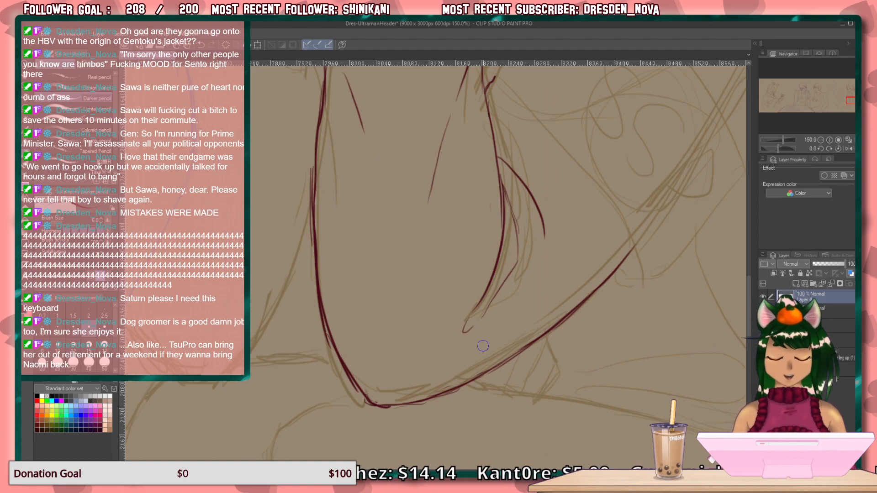
mouse_move(576, 227)
left_mouse_down()
mouse_move(525, 301)
mouse_move(478, 320)
left_mouse_up()
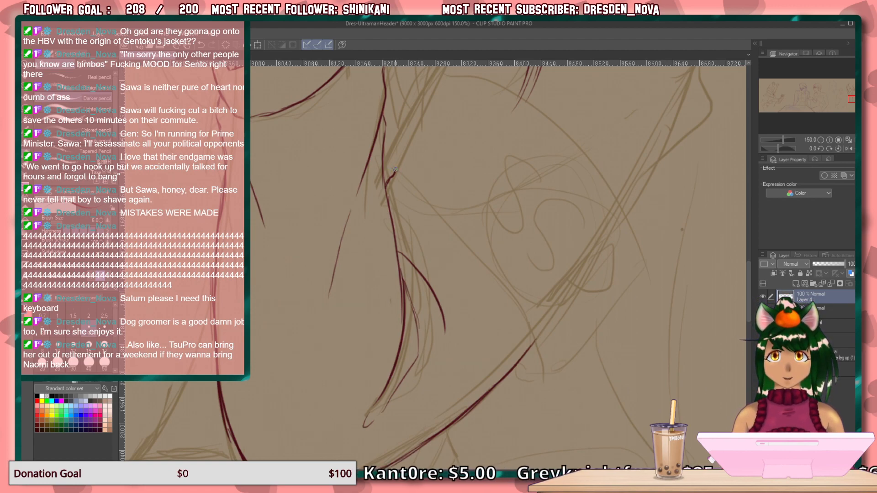
mouse_move(395, 173)
left_mouse_down()
mouse_move(454, 220)
mouse_move(508, 297)
mouse_move(522, 341)
left_mouse_up()
key("ctrl+z")
key("ctrl+z")
key("ctrl+z")
key("ctrl+z")
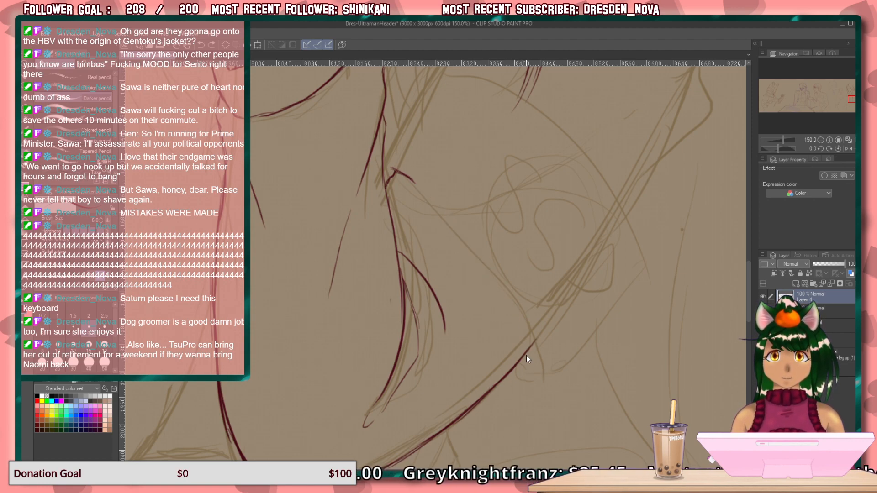
Draw the long diagonal edge from the sleeve's right contour down to the lower contour using overlapping strokes.
mouse_move(541, 361)
left_mouse_down()
mouse_move(529, 319)
mouse_move(503, 273)
left_mouse_up()
left_click_drag(543, 363, 471, 244)
mouse_move(525, 314)
left_mouse_down()
mouse_move(493, 265)
mouse_move(534, 327)
mouse_move(421, 185)
left_mouse_up()
left_click_drag(463, 228, 394, 169)
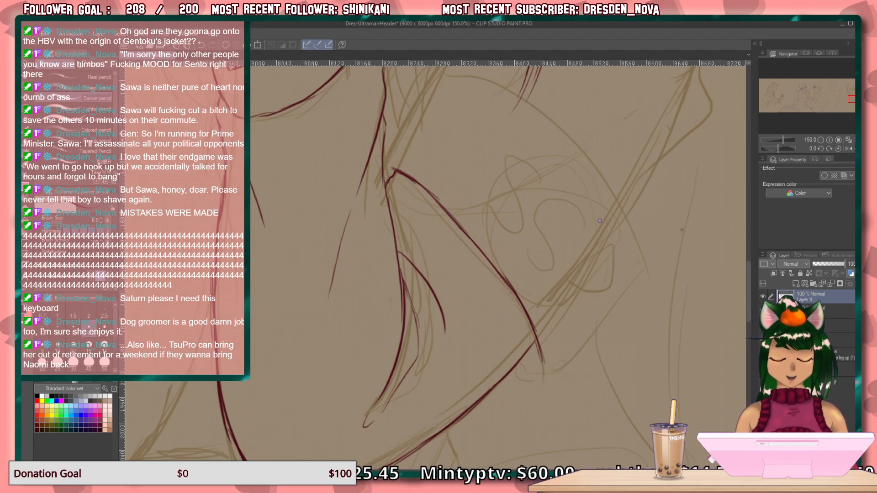
Draw the slanted edge above the sleeve's corner and the large arc curving over the sketched emblem, refining its line.
mouse_move(527, 348)
left_mouse_down()
mouse_move(528, 415)
mouse_move(543, 431)
left_mouse_up()
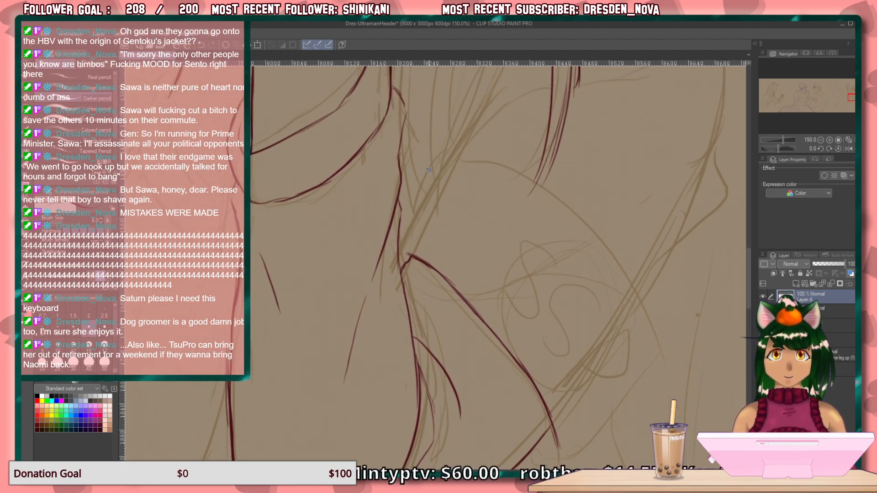
left_click_drag(452, 152, 403, 256)
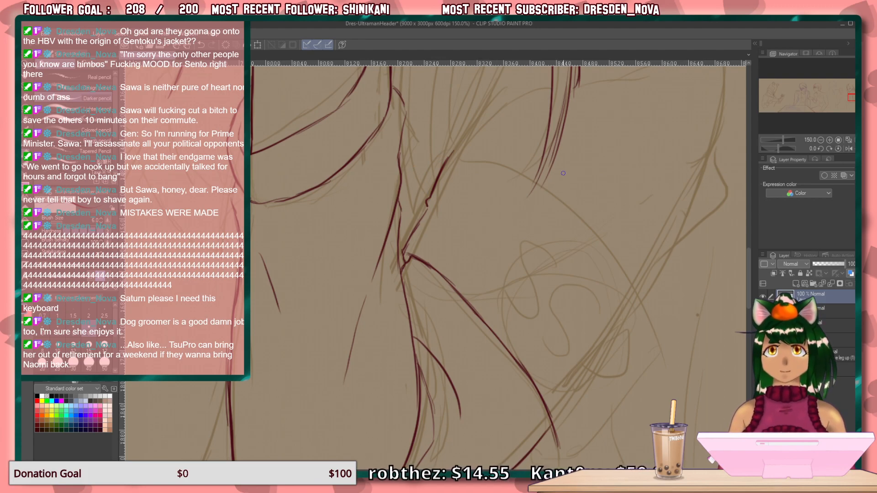
mouse_move(607, 269)
left_mouse_down()
mouse_move(480, 95)
mouse_move(489, 162)
left_mouse_up()
mouse_move(519, 215)
left_mouse_down()
mouse_move(521, 300)
mouse_move(513, 236)
mouse_move(486, 204)
mouse_move(450, 168)
mouse_move(351, 121)
mouse_move(389, 133)
left_mouse_up()
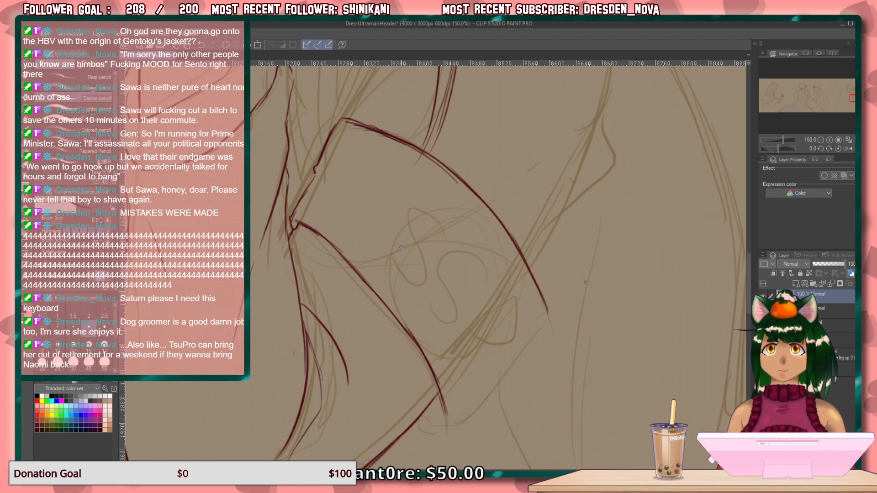
left_click_drag(362, 131, 467, 199)
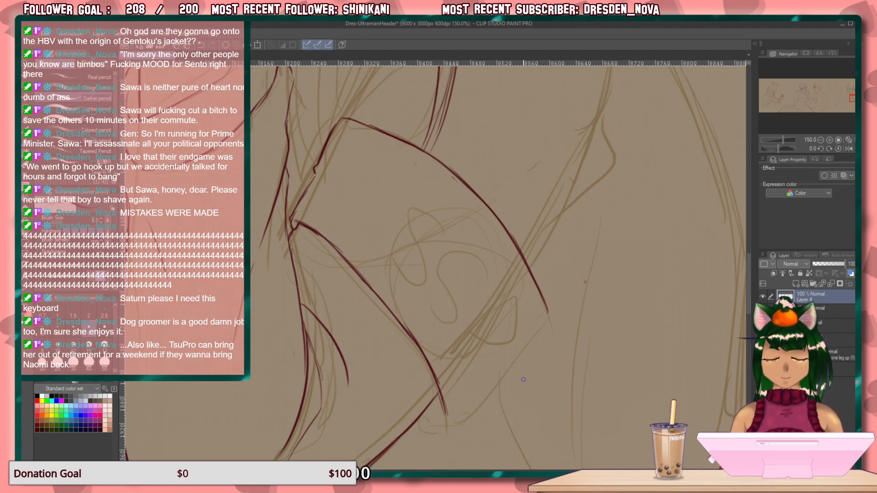
mouse_move(545, 314)
left_mouse_down()
mouse_move(479, 408)
mouse_move(459, 426)
mouse_move(436, 424)
mouse_move(447, 427)
left_mouse_up()
Draw the inner hair strand curving from beside the near hand down to the start of the large arc.
left_click_drag(548, 210, 521, 442)
mouse_move(533, 332)
left_mouse_down()
mouse_move(571, 431)
mouse_move(558, 417)
mouse_move(567, 424)
left_mouse_up()
left_click_drag(434, 164, 450, 287)
left_click_drag(438, 191, 451, 310)
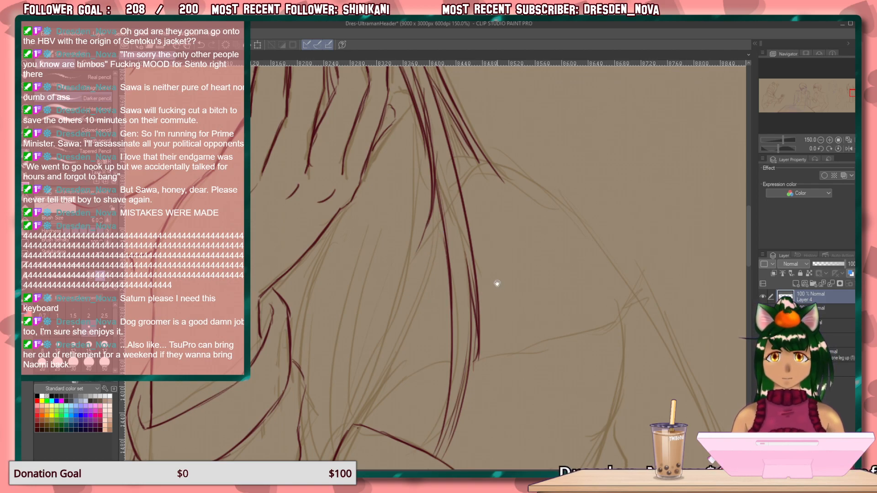
left_click_drag(497, 286, 552, 254)
left_click_drag(497, 177, 446, 341)
left_click_drag(489, 233, 415, 377)
left_click_drag(449, 329, 386, 415)
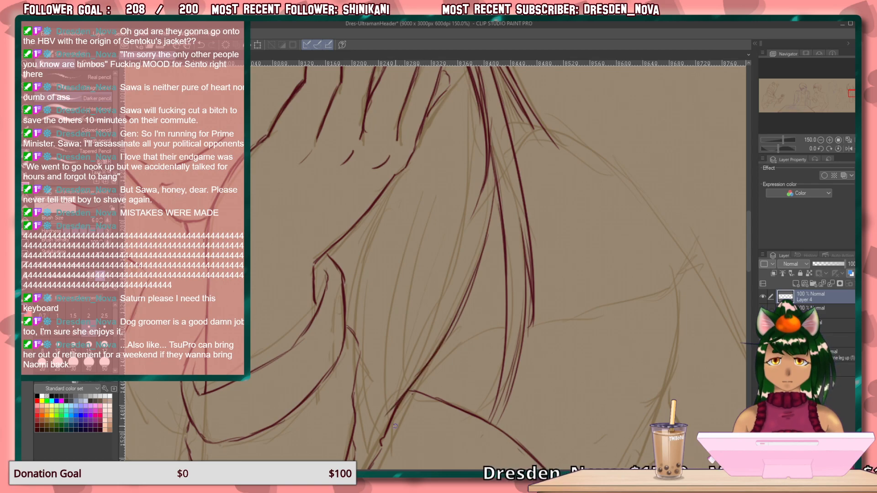
Draw overlapping hair strands tapering from beside the inner strand down to the point where the large arc begins.
left_click_drag(463, 275, 384, 413)
left_click_drag(441, 311, 381, 434)
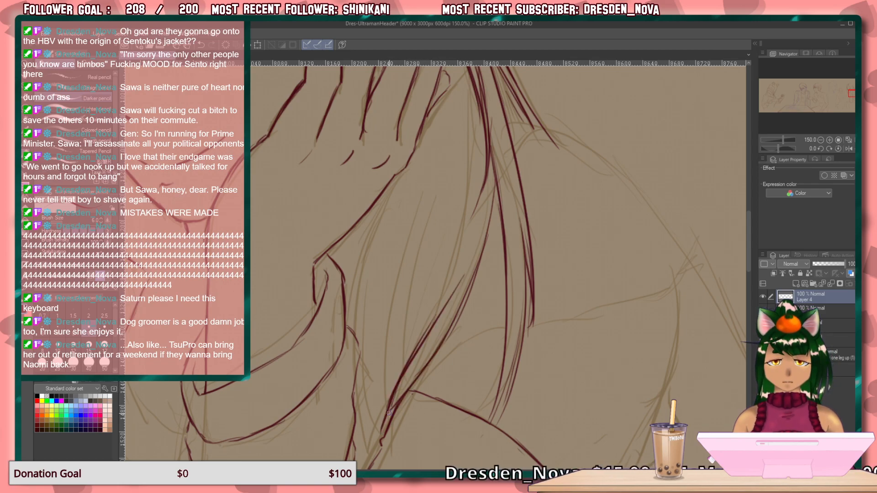
left_click_drag(437, 330, 396, 395)
left_click_drag(426, 344, 384, 416)
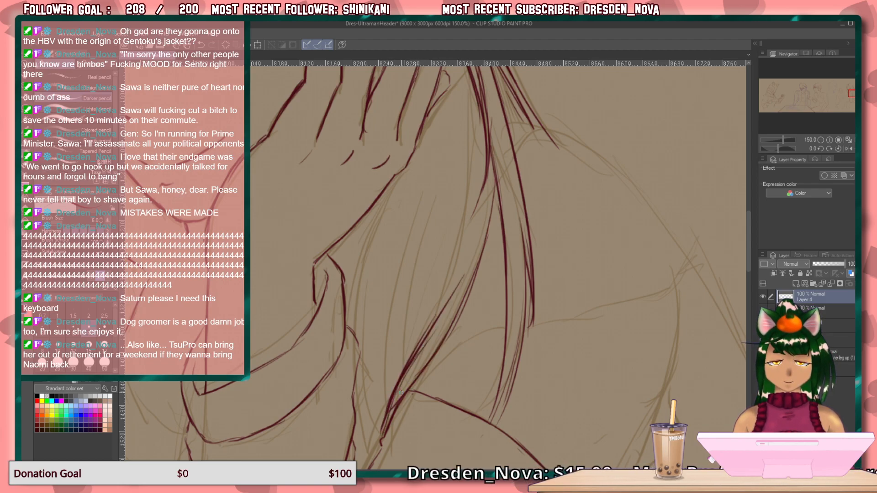
left_click_drag(467, 99, 445, 270)
left_click_drag(465, 151, 420, 333)
left_click_drag(450, 258, 411, 356)
left_click_drag(436, 291, 394, 392)
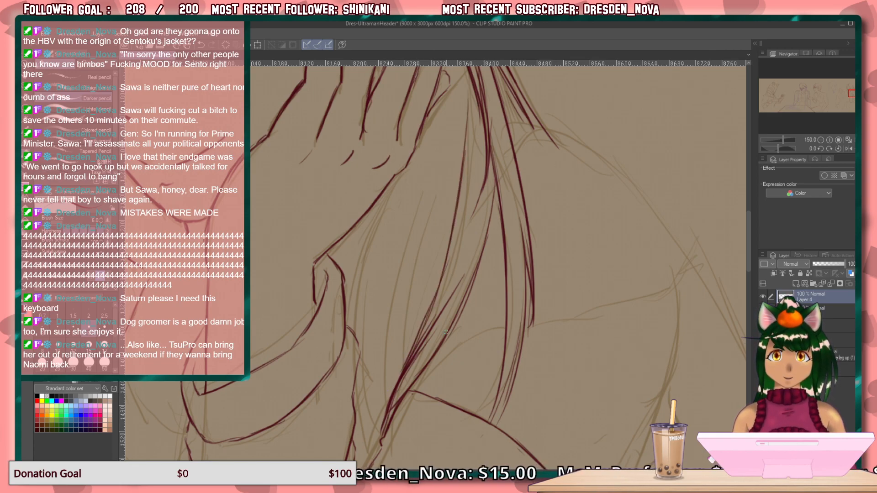
key("ctrl+z")
key("ctrl+z")
key("ctrl+z")
key("ctrl+z")
Draw long strands curving down through the middle of the lock between the near hand and the start of the large arc.
left_click_drag(468, 141, 467, 185)
left_click_drag(470, 121, 457, 258)
left_click_drag(472, 140, 440, 313)
left_click_drag(450, 282, 415, 346)
left_click_drag(444, 258, 401, 372)
Draw the lock's strands nearest the collar, falling from below the near hand past the collar's right side.
left_click_drag(386, 190, 345, 324)
mouse_move(360, 263)
left_mouse_down()
mouse_move(353, 314)
mouse_move(365, 266)
mouse_move(351, 328)
left_mouse_up()
left_click_drag(390, 196, 363, 334)
mouse_move(374, 259)
left_mouse_down()
mouse_move(359, 353)
mouse_move(370, 457)
left_mouse_up()
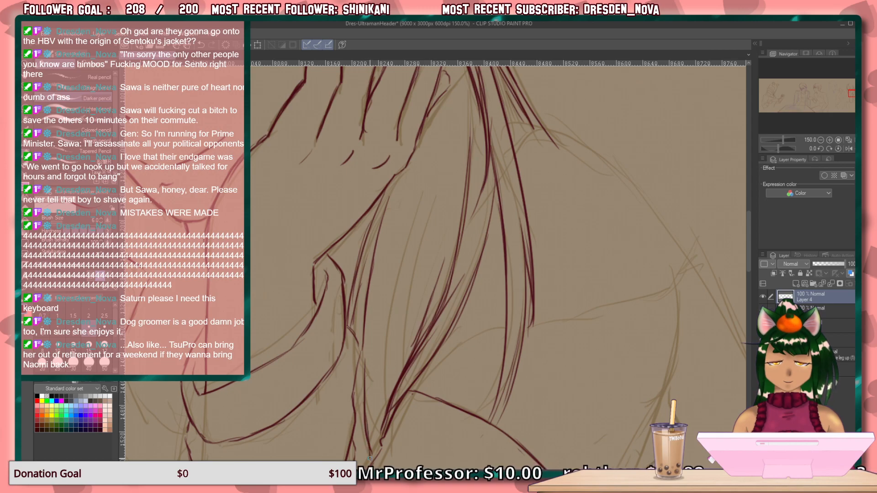
left_click_drag(354, 369, 358, 454)
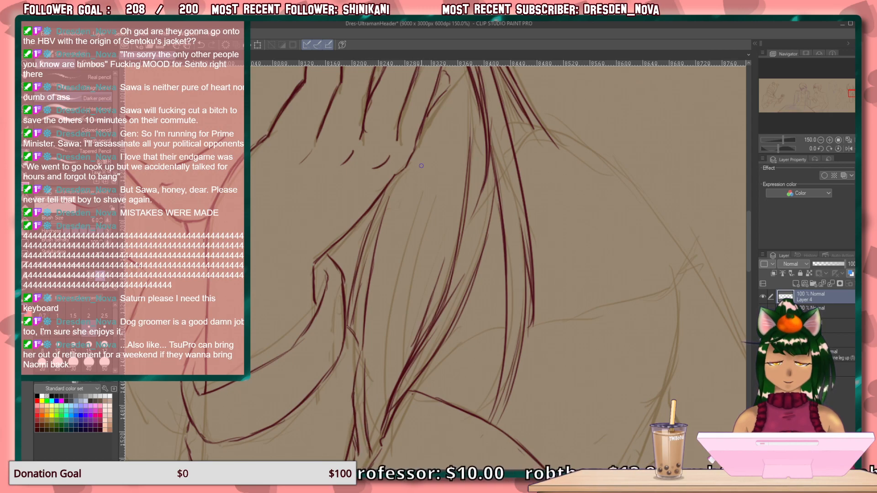
Fill the remaining gap in the lock with long strands converging at its gathered lower tip.
left_click_drag(454, 104, 375, 355)
left_click_drag(417, 211, 368, 422)
left_click_drag(377, 338, 372, 438)
mouse_move(449, 209)
left_mouse_down()
mouse_move(388, 376)
mouse_move(377, 444)
left_mouse_up()
Draw the curve from the hair down to the large arc's start and the gently sloping sleeve edge extending right from the hair.
left_click_drag(545, 267, 418, 188)
left_click_drag(488, 354, 549, 336)
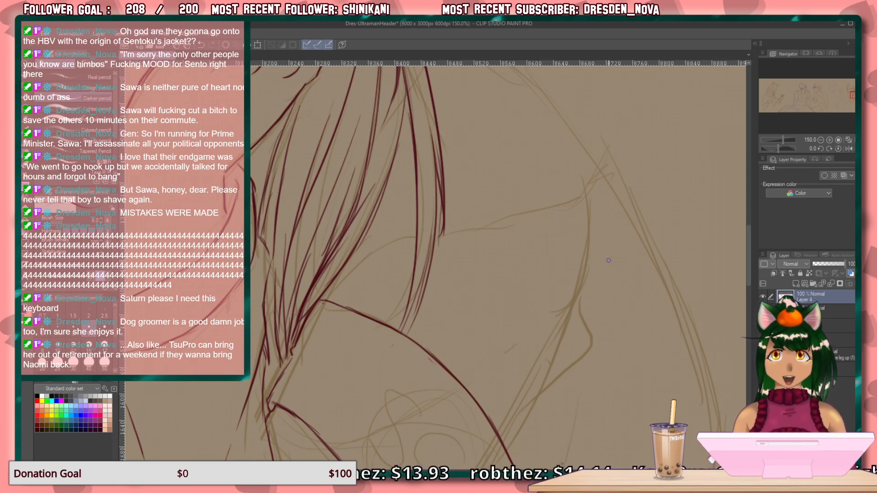
left_click_drag(411, 234, 313, 311)
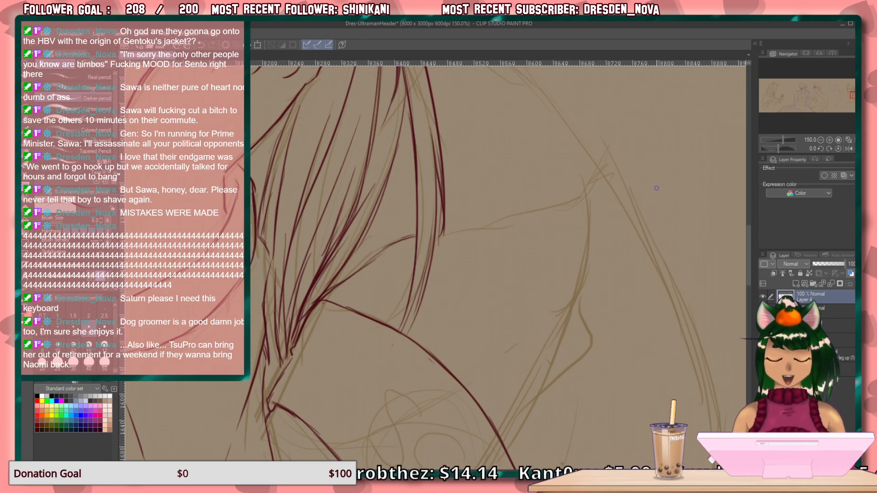
left_click_drag(589, 203, 469, 224)
left_click_drag(557, 211, 439, 233)
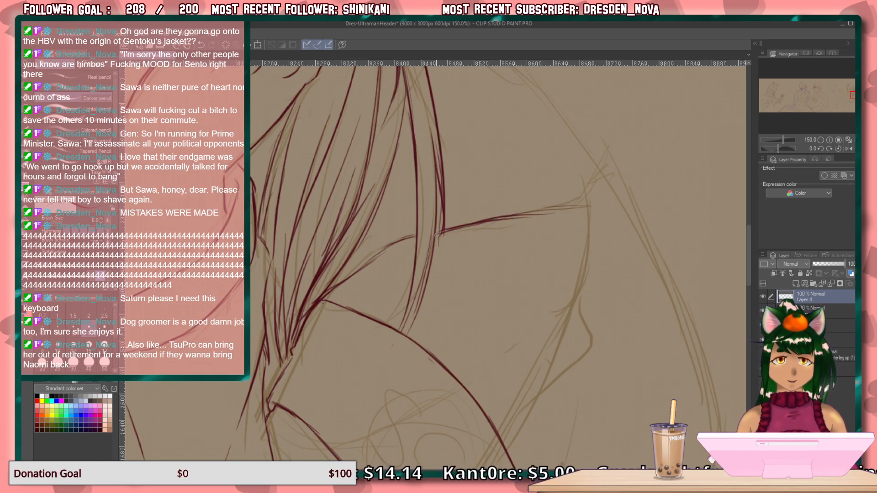
Draw the shoulder's outer curve down to the sloping edge's right corner and a short curve beneath the hair tips.
left_click_drag(577, 244, 451, 322)
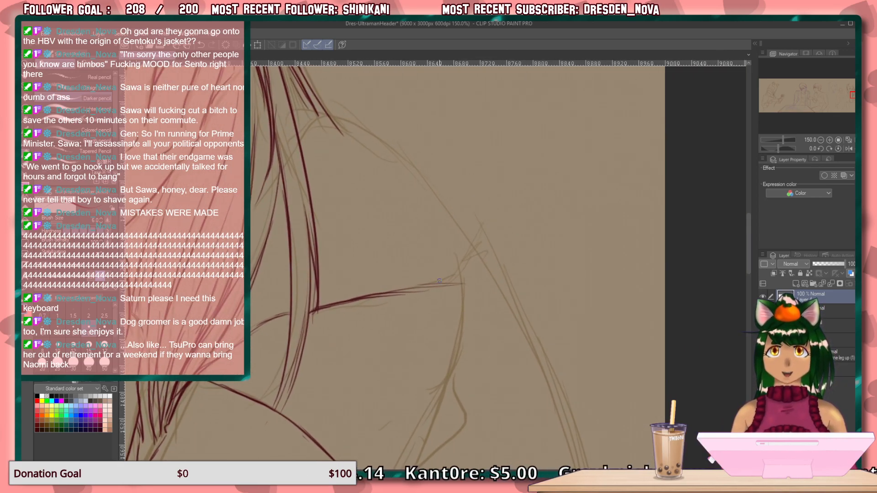
mouse_move(395, 149)
left_mouse_down()
mouse_move(453, 229)
mouse_move(465, 300)
mouse_move(443, 286)
left_mouse_up()
left_click_drag(365, 204, 465, 255)
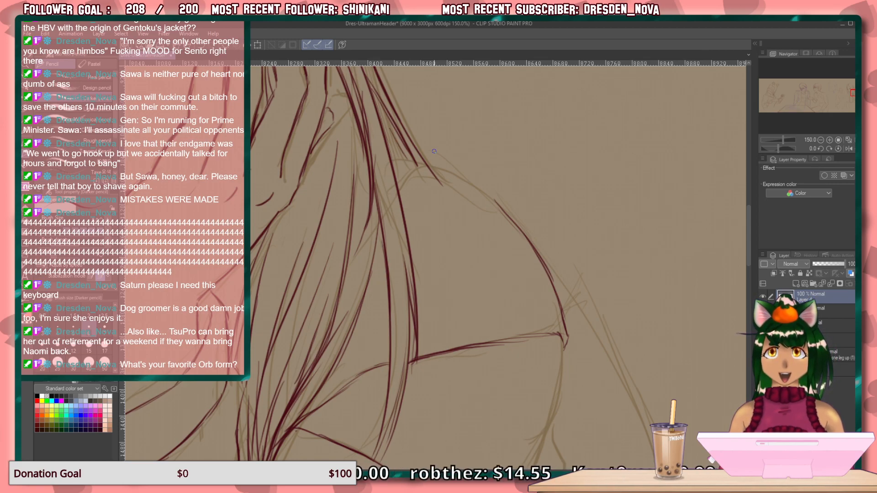
left_click_drag(425, 167, 400, 191)
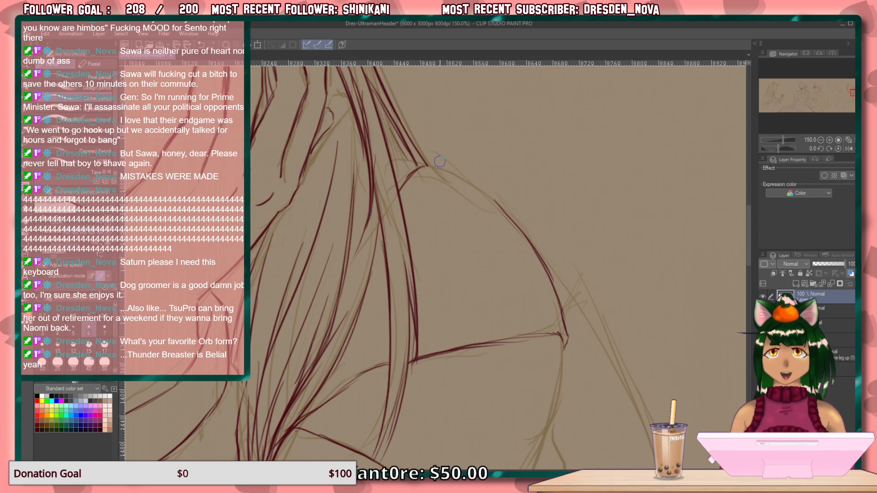
Rotate the canvas to -60 degrees, draw the upper shoulder contour joining the outer curve to the hair, and reset the rotation.
left_click_drag(537, 217, 513, 291)
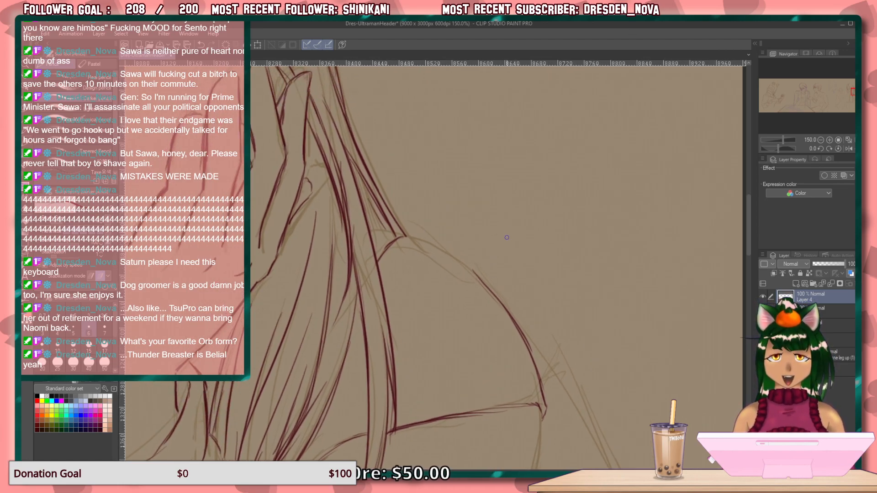
key("minus")
key("minus")
key("minus")
key("minus")
key("minus")
key("minus")
key("minus")
key("minus")
key("minus")
key("minus")
key("minus")
key("minus")
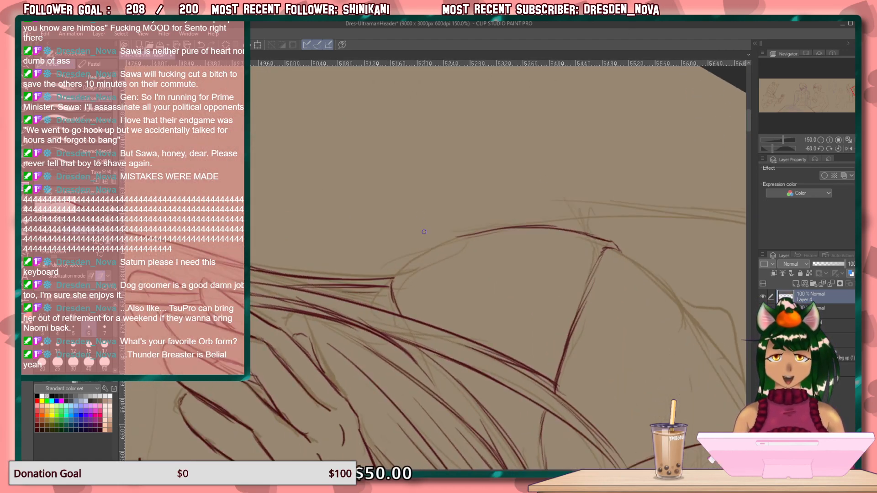
mouse_move(457, 238)
left_mouse_down()
mouse_move(402, 270)
mouse_move(407, 264)
mouse_move(369, 306)
left_mouse_up()
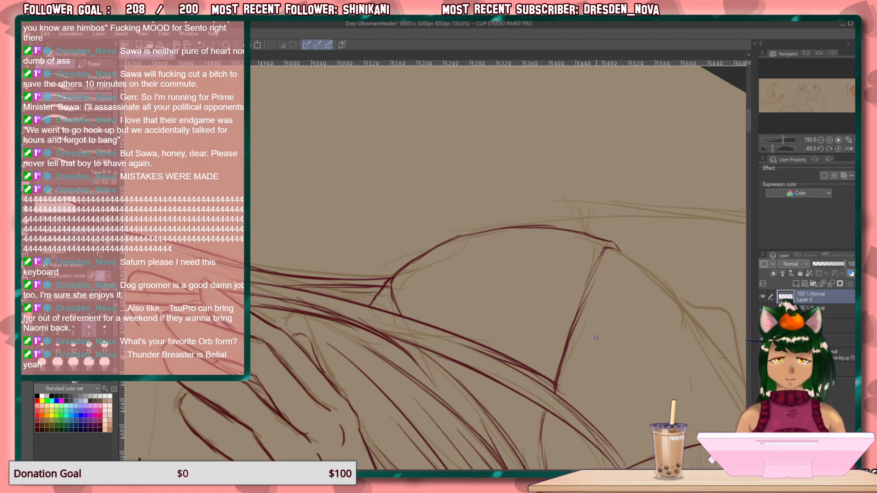
key("ctrl+at")
Draw a short crease beside the hair inside the shoulder and trim its outer end.
left_click_drag(534, 375, 641, 264)
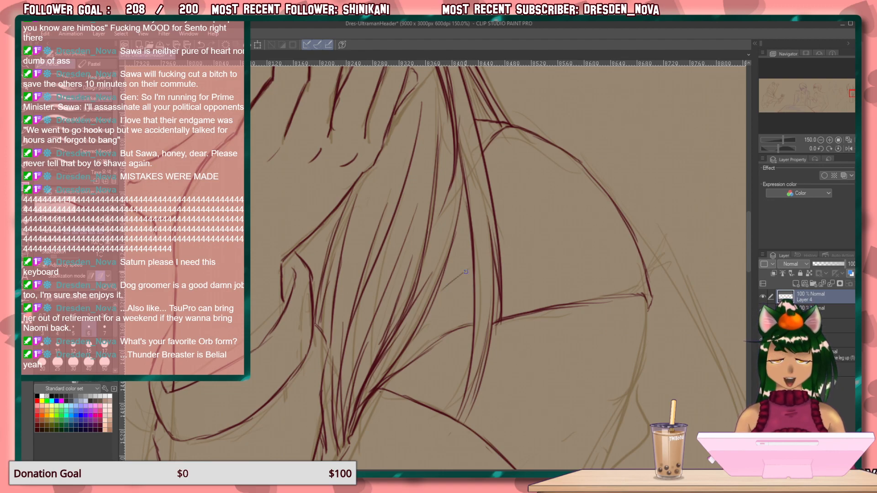
left_click_drag(502, 247, 540, 233)
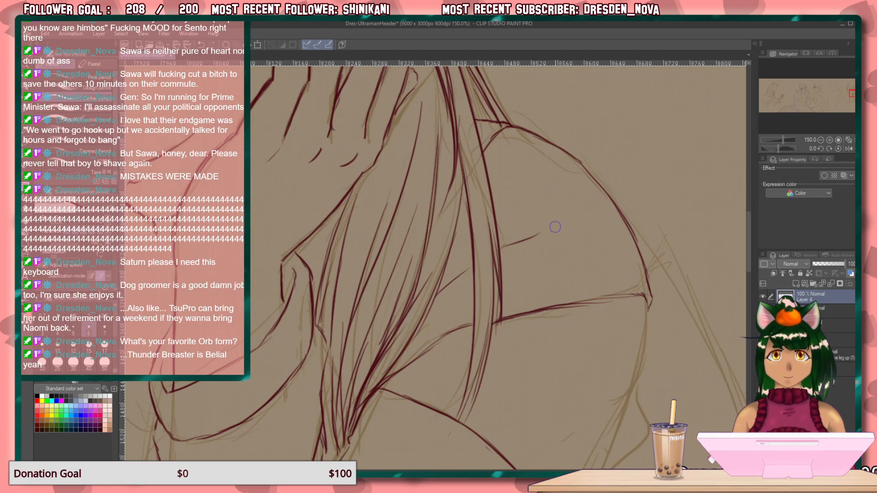
left_click_drag(532, 234, 544, 231)
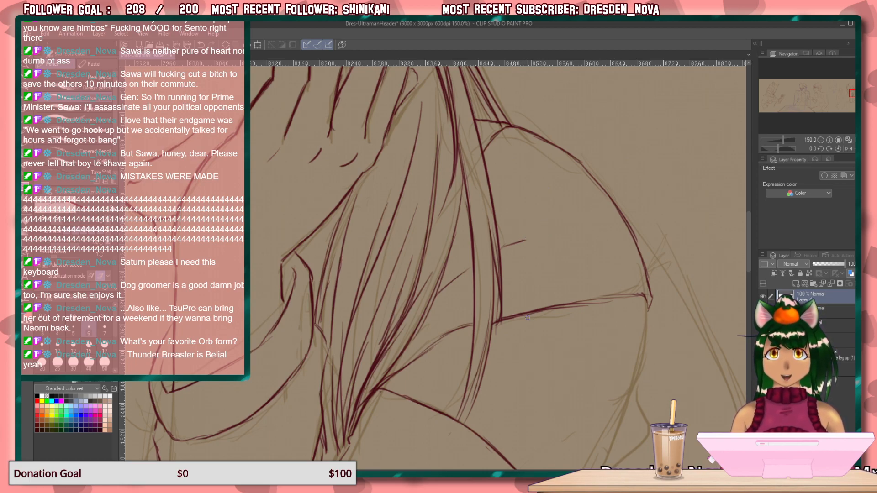
Draw the outline from the sloping edge's right corner down and around toward the large arc.
mouse_move(566, 298)
left_mouse_down()
mouse_move(547, 176)
mouse_move(492, 168)
left_mouse_up()
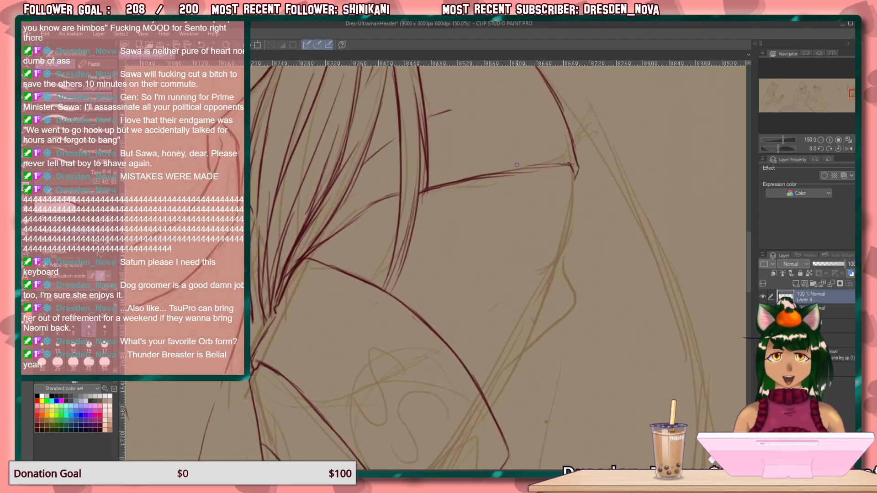
mouse_move(572, 168)
left_mouse_down()
mouse_move(563, 289)
mouse_move(485, 350)
left_mouse_up()
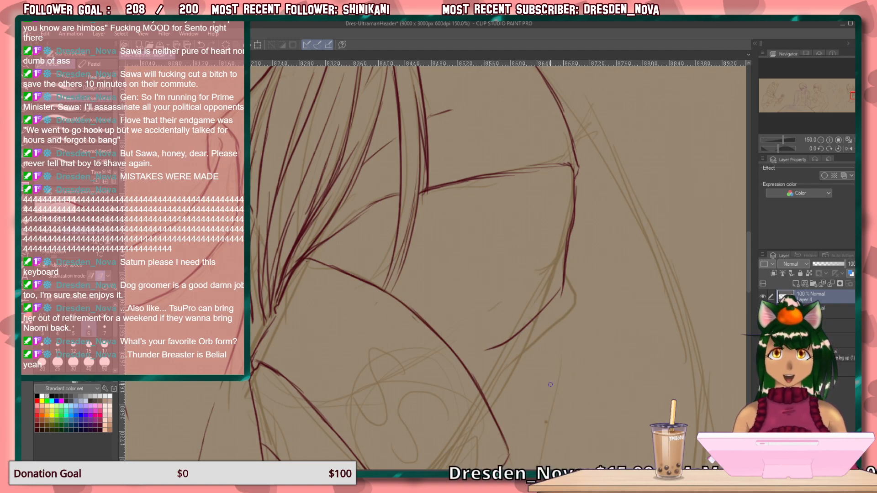
left_click_drag(546, 307, 490, 405)
Draw the collar's left half with its inner curve down to the center and its outer edge at the left.
left_click_drag(548, 272, 397, 298)
left_click_drag(536, 344, 764, 280)
left_click_drag(582, 249, 599, 316)
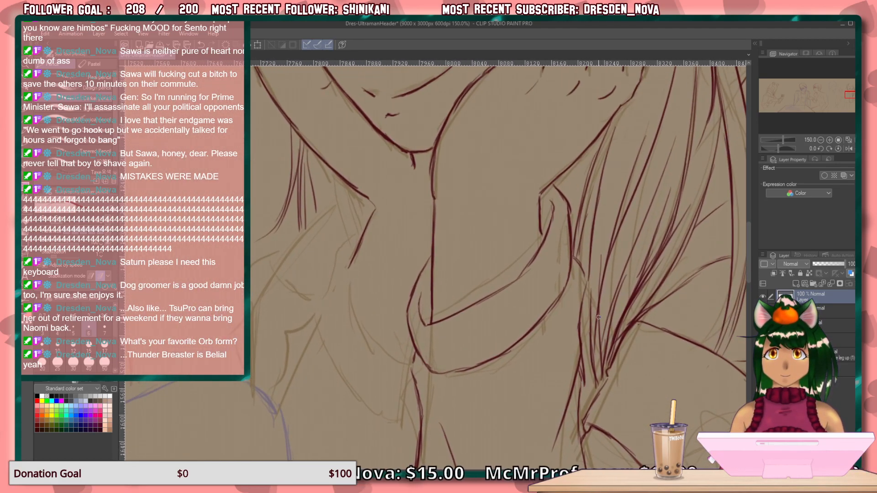
mouse_move(353, 238)
left_mouse_down()
mouse_move(351, 295)
mouse_move(393, 360)
mouse_move(419, 362)
mouse_move(409, 364)
left_mouse_up()
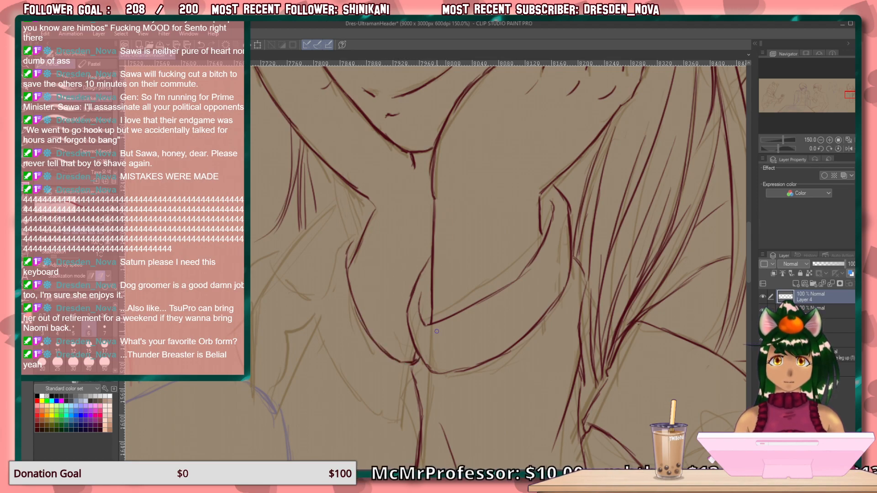
mouse_move(361, 229)
left_mouse_down()
mouse_move(316, 305)
mouse_move(316, 328)
mouse_move(326, 341)
left_mouse_up()
Draw the collar's lower-left curve to the torso line and the slanted line from its left corner down to the blue sketch.
mouse_move(443, 333)
left_mouse_down()
mouse_move(507, 207)
mouse_move(543, 175)
left_mouse_up()
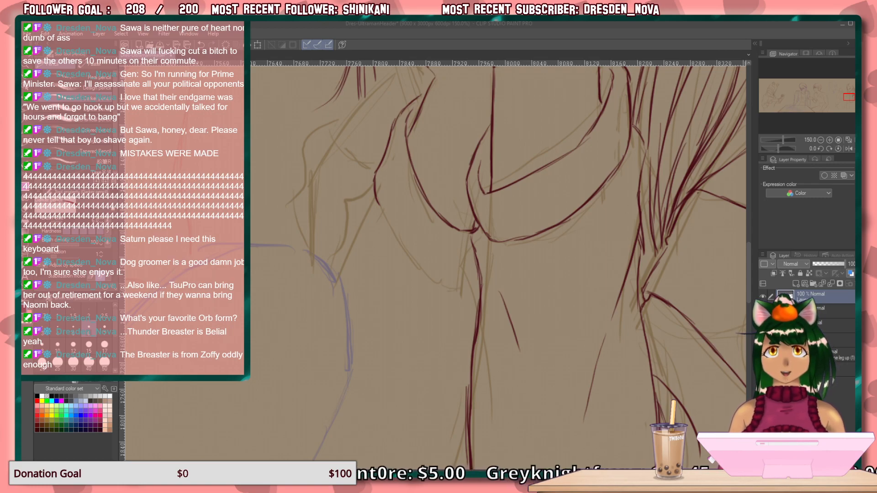
left_click(633, 43)
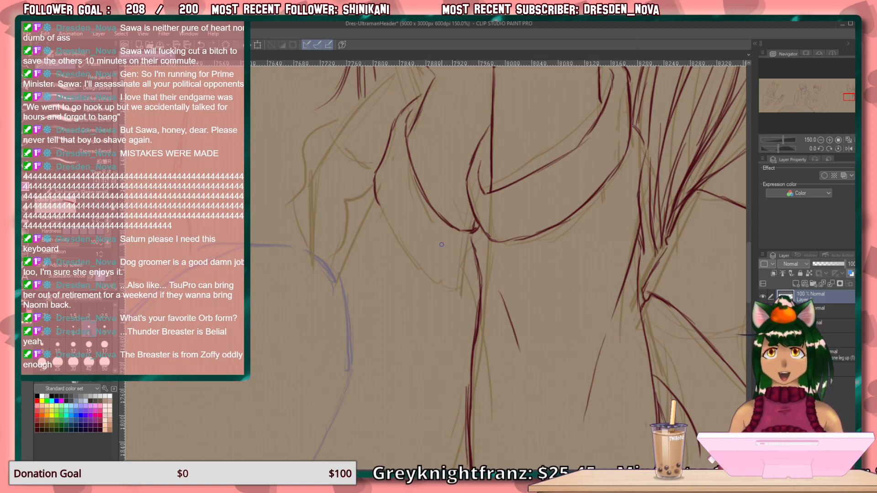
left_click_drag(396, 311, 366, 254)
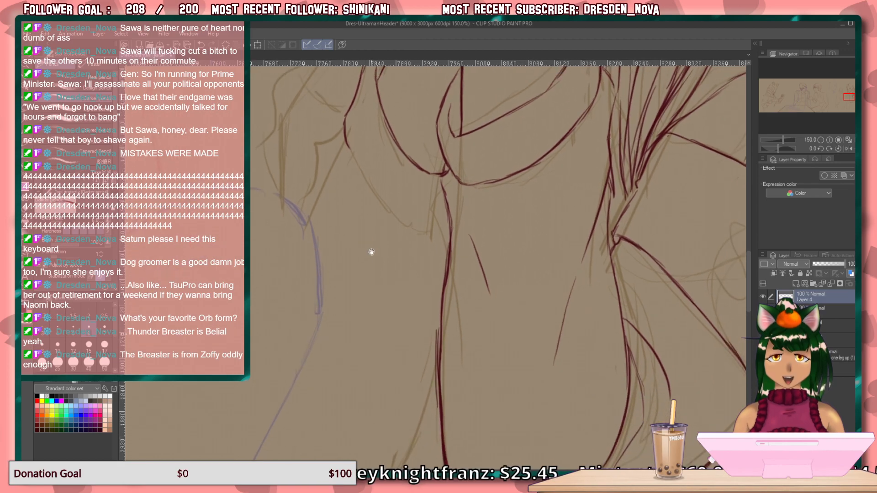
mouse_move(450, 228)
left_mouse_down()
mouse_move(414, 230)
mouse_move(396, 220)
left_mouse_up()
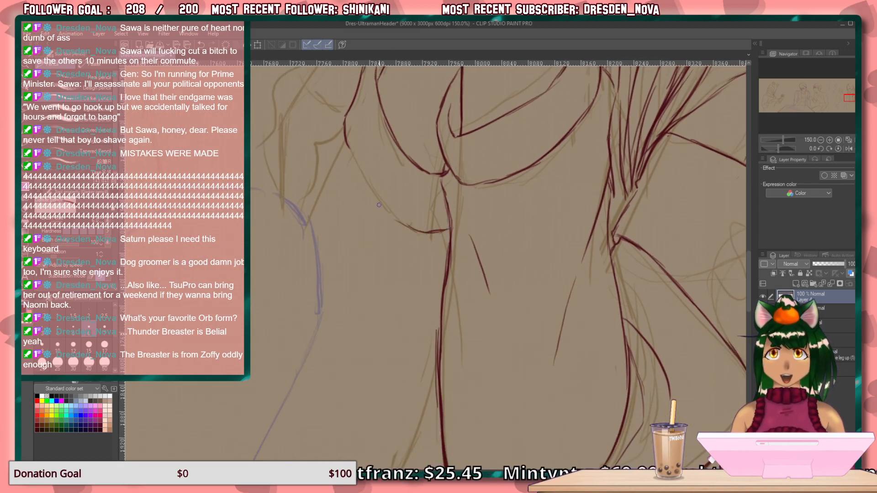
mouse_move(350, 149)
left_mouse_down()
mouse_move(396, 220)
mouse_move(422, 239)
mouse_move(448, 232)
mouse_move(398, 241)
mouse_move(475, 268)
mouse_move(492, 316)
mouse_move(519, 315)
left_mouse_up()
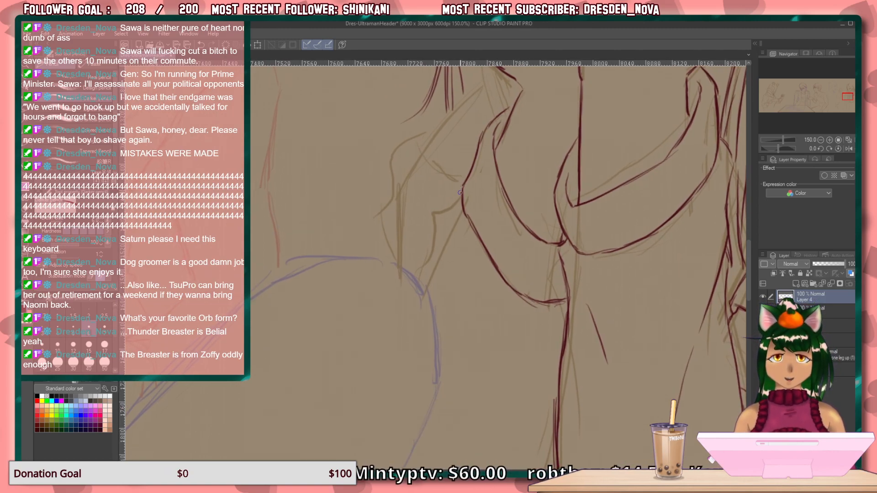
left_click_drag(460, 191, 413, 272)
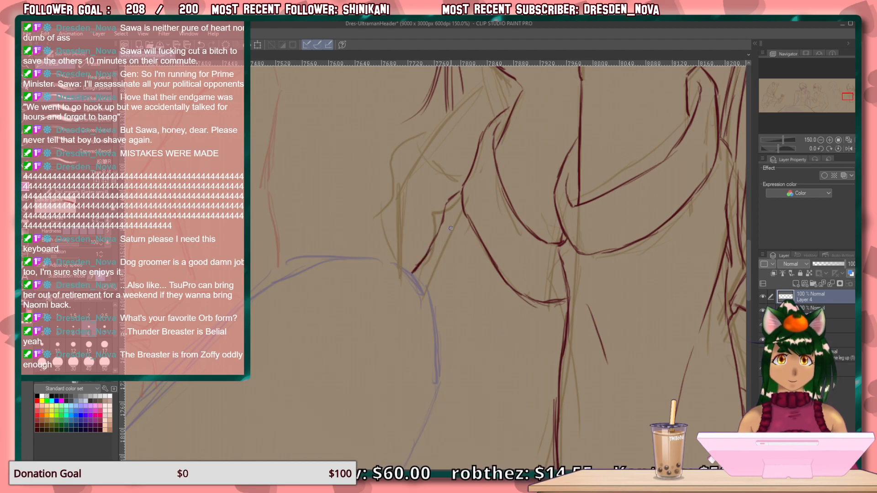
Draw the tapering contour left of the torso, bringing both sides down to its sketched lower tip.
left_click_drag(520, 395, 540, 169)
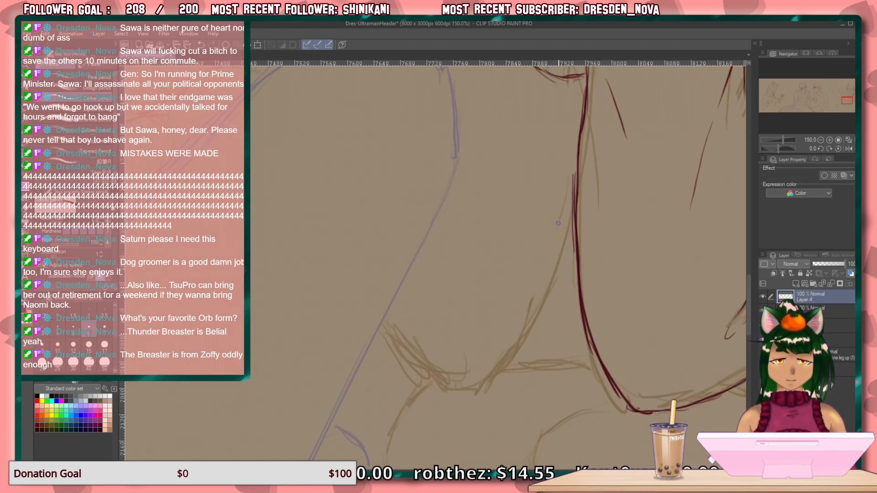
mouse_move(573, 216)
left_mouse_down()
mouse_move(544, 293)
mouse_move(473, 394)
left_mouse_up()
left_click_drag(504, 359, 469, 392)
mouse_move(390, 329)
left_mouse_down()
mouse_move(440, 390)
mouse_move(460, 394)
mouse_move(431, 384)
left_mouse_up()
left_click_drag(401, 286, 396, 316)
Draw the large rounded contour near the lower right of the canvas, its inward diagonal edge and the short stroke closing the corner.
left_click_drag(522, 390, 112, 104)
left_click_drag(353, 181, 268, 155)
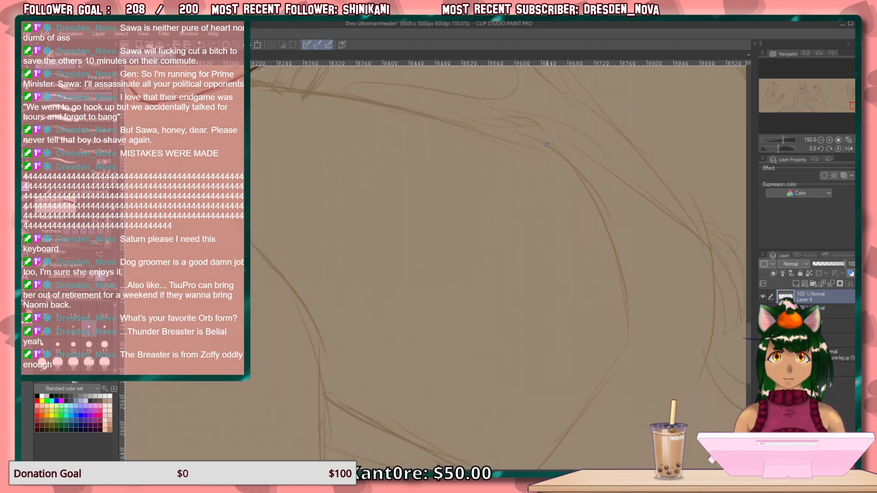
mouse_move(530, 137)
left_mouse_down()
mouse_move(579, 182)
mouse_move(557, 156)
mouse_move(618, 272)
mouse_move(589, 203)
mouse_move(624, 323)
mouse_move(622, 297)
mouse_move(617, 358)
left_mouse_up()
mouse_move(618, 315)
left_mouse_down()
mouse_move(643, 160)
mouse_move(652, 198)
mouse_move(612, 245)
left_mouse_up()
left_click_drag(663, 182, 547, 327)
left_click_drag(611, 258, 533, 329)
left_click_drag(492, 301, 532, 330)
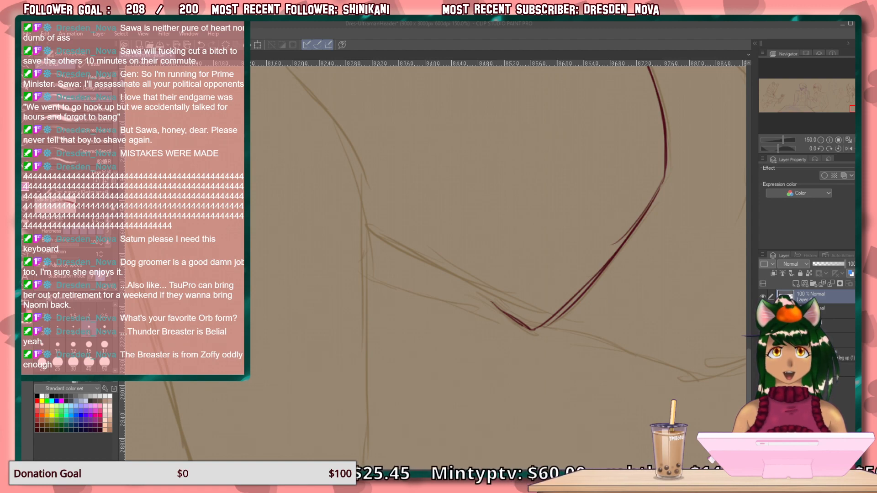
Draw the long curve descending from the sleeve's diagonal edge toward the rounded contour at the lower right.
left_click(566, 160)
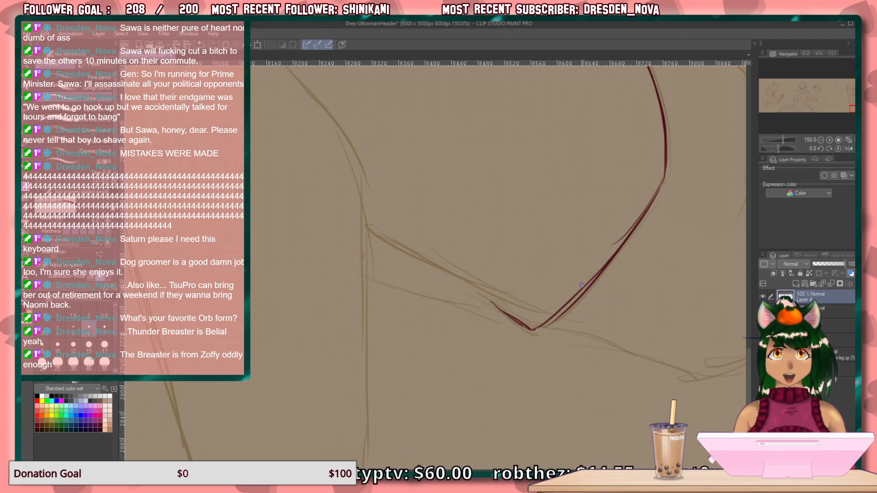
mouse_move(567, 273)
left_mouse_down()
mouse_move(506, 304)
mouse_move(462, 360)
mouse_move(343, 450)
mouse_move(502, 487)
mouse_move(438, 402)
mouse_move(430, 419)
mouse_move(415, 349)
mouse_move(429, 415)
mouse_move(383, 292)
mouse_move(428, 185)
left_mouse_up()
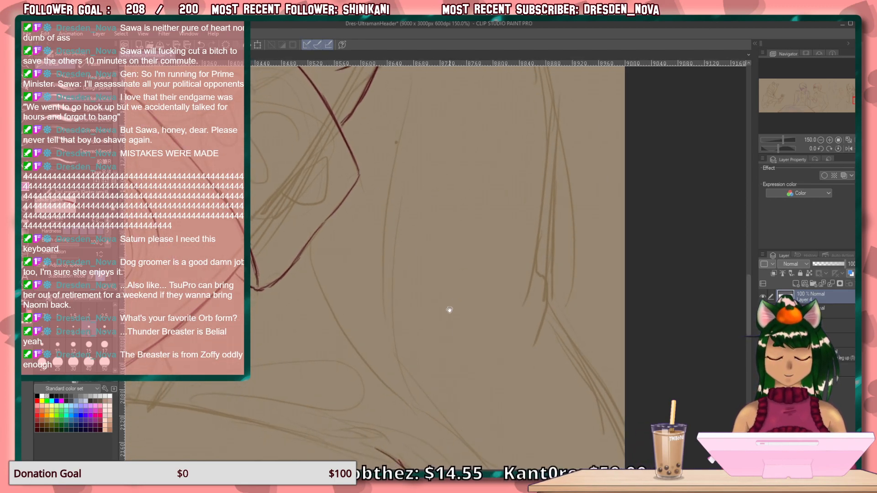
left_click_drag(450, 303, 372, 194)
mouse_move(262, 110)
left_mouse_down()
mouse_move(306, 215)
mouse_move(386, 308)
left_mouse_up()
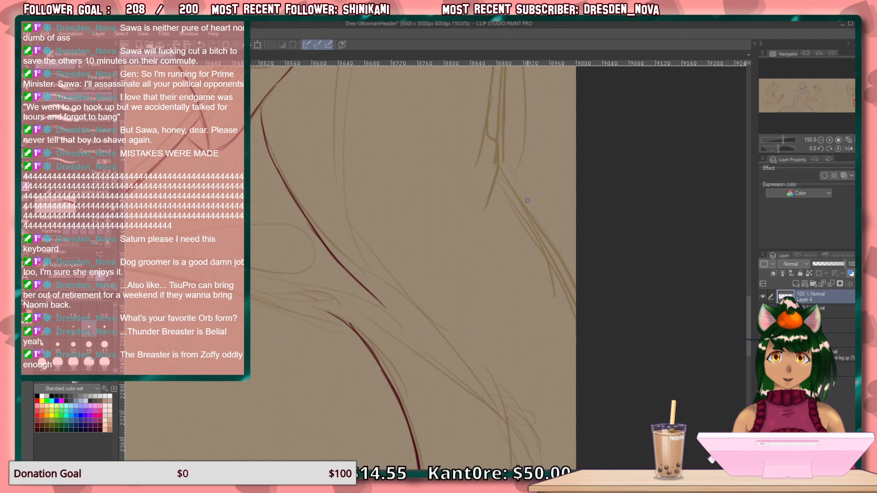
Extend the long curve down to a hooked end near the canvas's right edge and clean up the hook's line.
left_click_drag(430, 250, 381, 193)
mouse_move(326, 203)
left_mouse_down()
mouse_move(395, 273)
mouse_move(463, 384)
mouse_move(470, 428)
mouse_move(487, 429)
mouse_move(513, 407)
mouse_move(474, 434)
left_mouse_up()
mouse_move(492, 430)
left_mouse_down()
mouse_move(466, 425)
mouse_move(464, 399)
left_mouse_up()
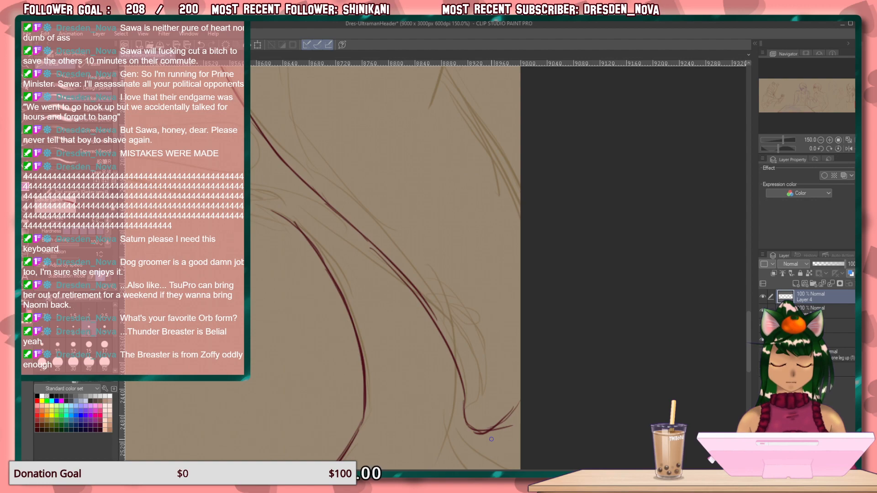
left_click_drag(513, 427, 468, 432)
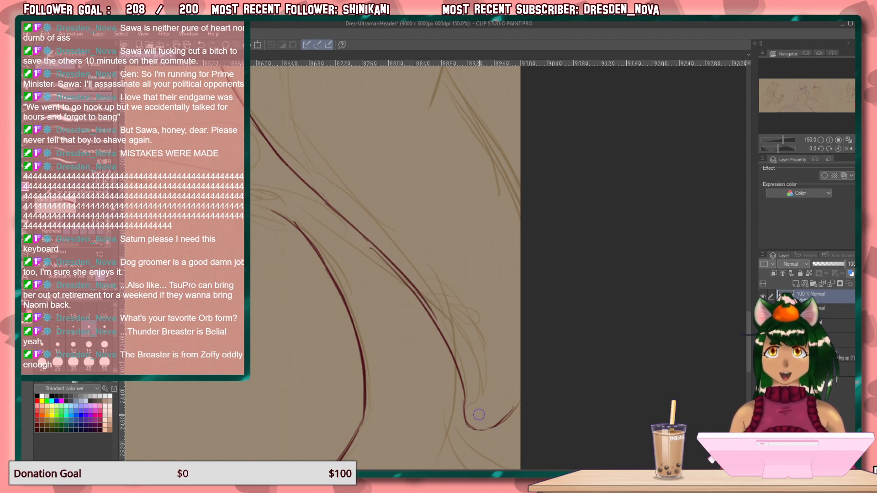
left_click_drag(397, 222, 547, 417)
mouse_move(506, 273)
left_mouse_down()
mouse_move(519, 395)
mouse_move(499, 347)
left_mouse_up()
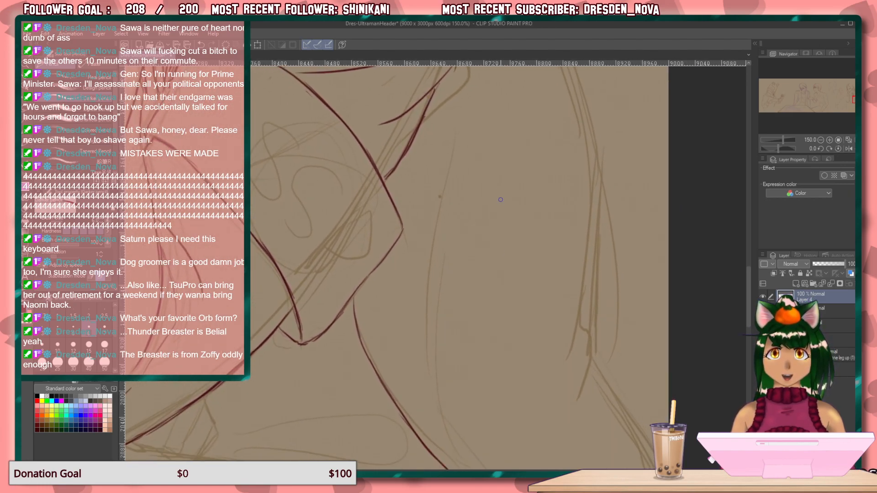
left_click_drag(503, 198, 472, 372)
left_click_drag(473, 263, 452, 161)
left_click_drag(383, 224, 389, 174)
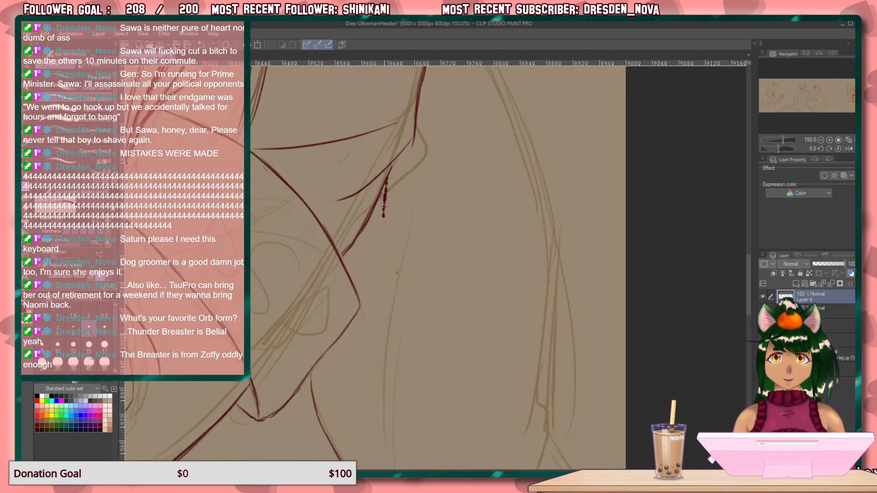
key("ctrl+z")
key("ctrl+z")
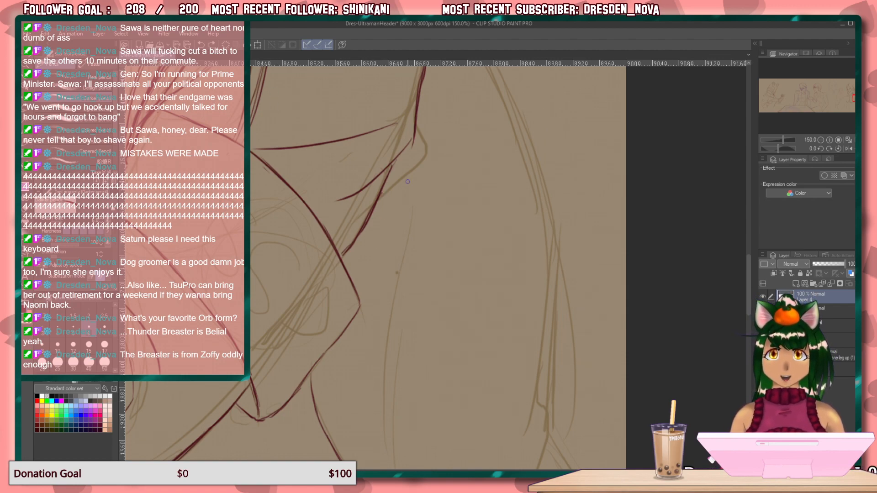
Draw the line descending from below the sleeve band, curving inward to meet the long diagonal curve.
left_click_drag(402, 158, 365, 403)
left_click_drag(451, 315, 445, 156)
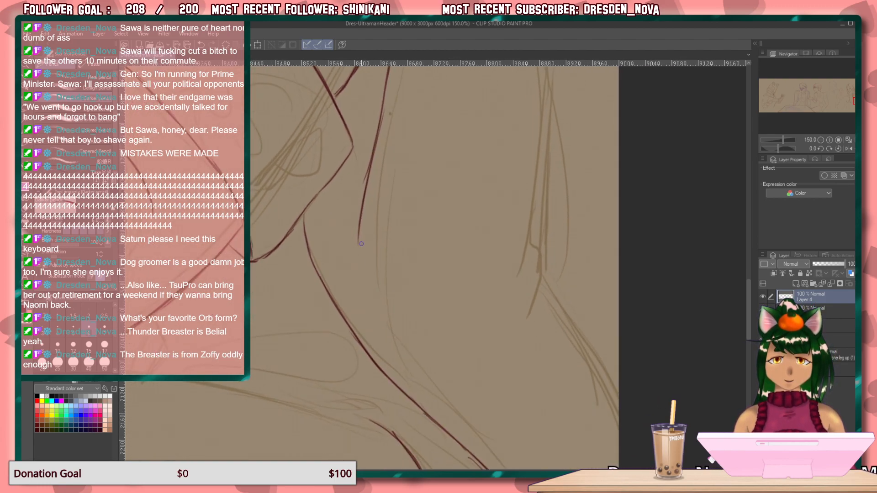
mouse_move(358, 243)
left_mouse_down()
mouse_move(378, 344)
mouse_move(395, 368)
left_mouse_up()
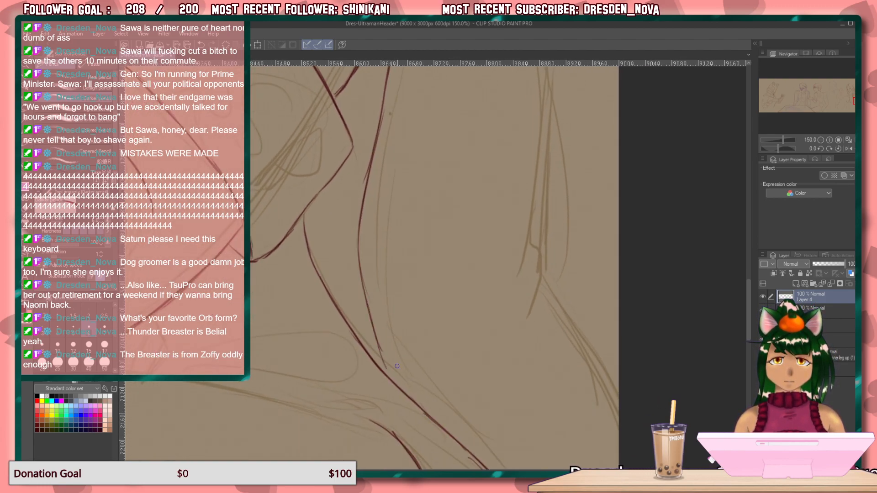
Draw the sleeve's long outer contour near the canvas's right edge, from the band's height down its sketched bend.
left_click_drag(545, 112, 509, 297)
mouse_move(533, 244)
left_mouse_down()
mouse_move(534, 286)
mouse_move(543, 268)
mouse_move(622, 419)
mouse_move(651, 339)
mouse_move(650, 282)
mouse_move(628, 215)
left_mouse_up()
left_click_drag(627, 142, 642, 364)
left_click_drag(662, 205, 666, 381)
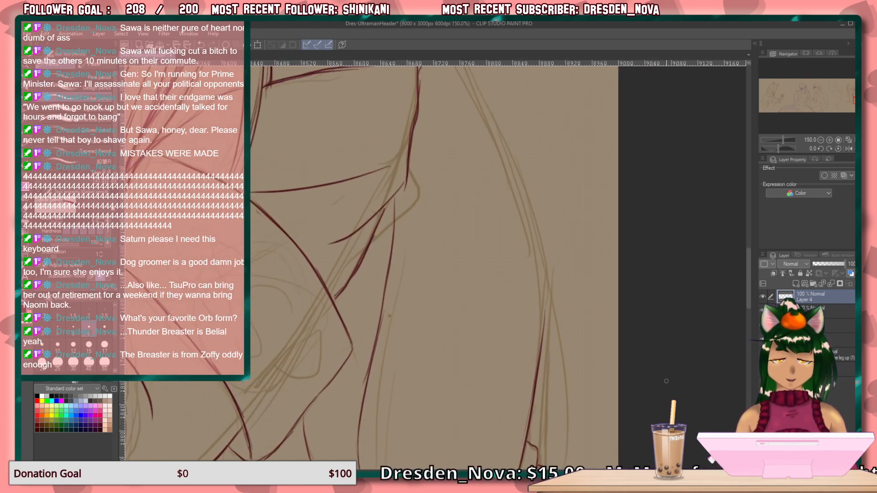
left_click_drag(680, 235, 696, 333)
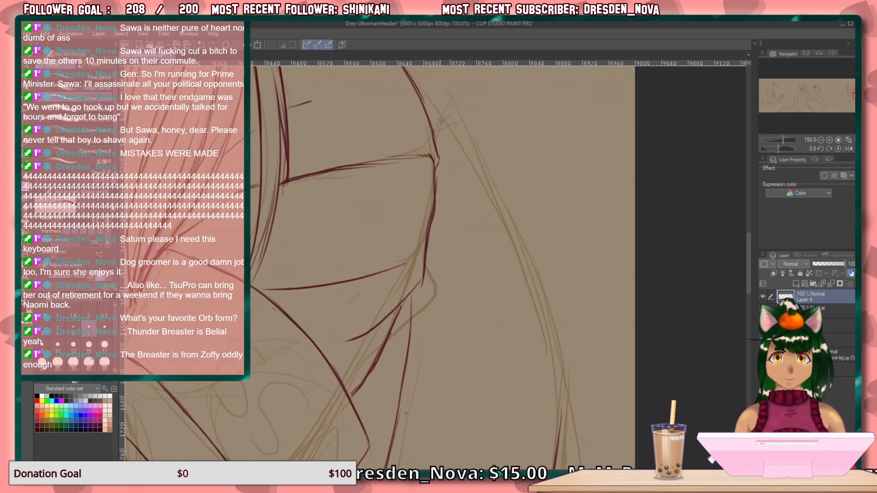
mouse_move(565, 121)
left_mouse_down()
mouse_move(558, 368)
mouse_move(581, 341)
left_mouse_up()
mouse_move(473, 295)
left_mouse_down()
mouse_move(451, 211)
mouse_move(436, 180)
mouse_move(421, 179)
mouse_move(411, 159)
left_mouse_up()
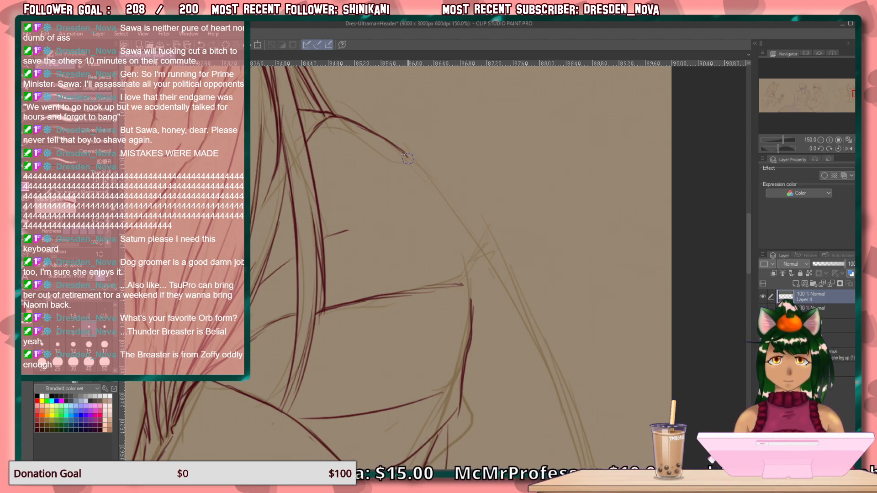
left_click_drag(601, 325, 538, 135)
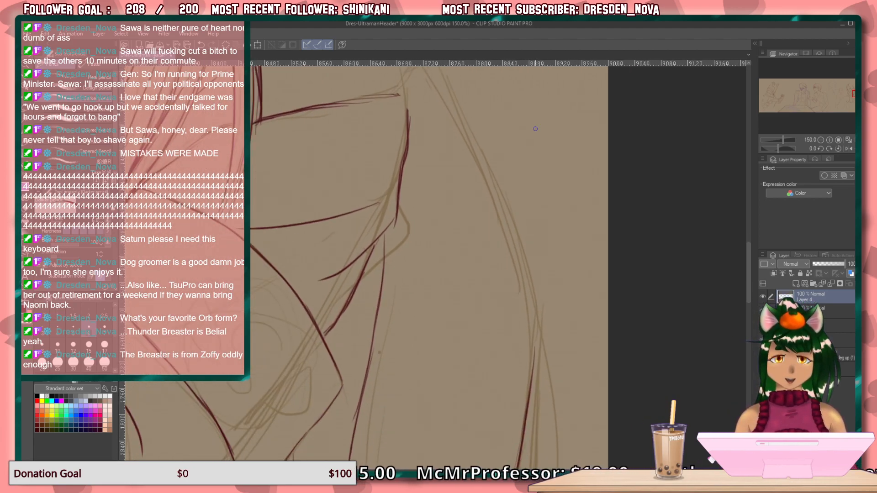
mouse_move(451, 100)
left_mouse_down()
mouse_move(518, 252)
mouse_move(534, 370)
left_mouse_up()
left_click_drag(532, 338, 533, 388)
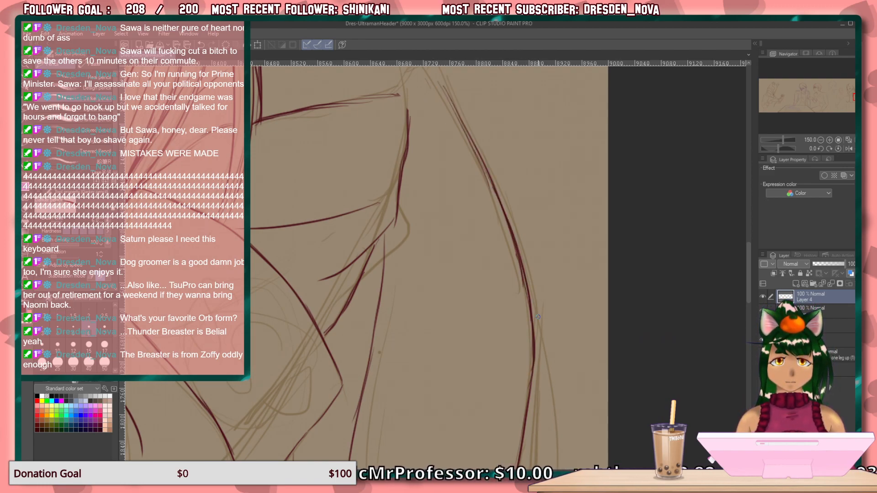
Extend the sleeve band's upper line to the outer contour and continue the shoulder line down to join it.
left_click_drag(560, 251, 633, 366)
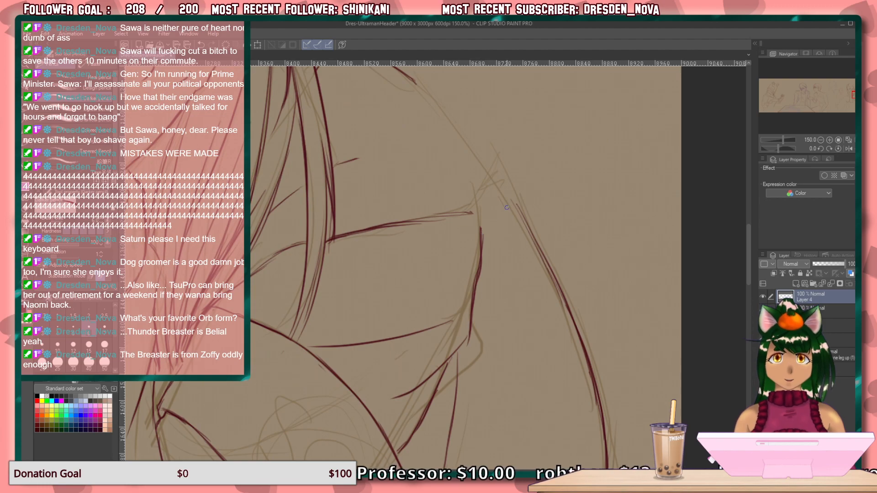
left_click_drag(506, 208, 403, 224)
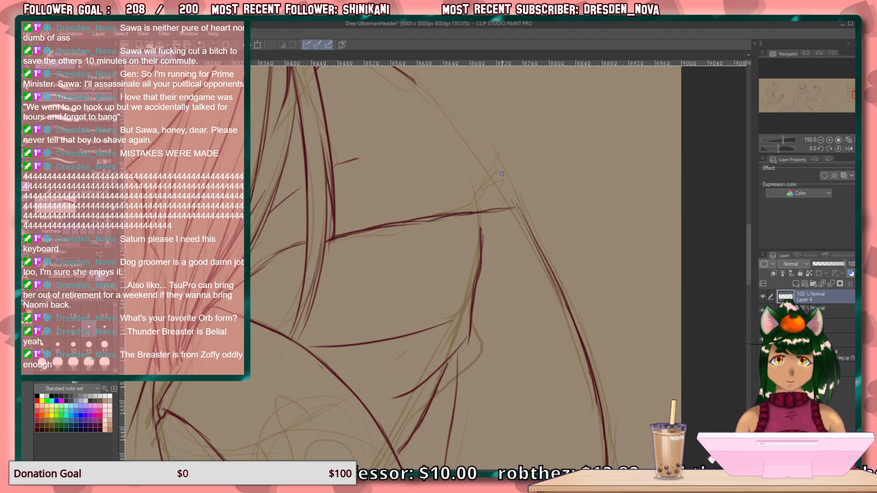
left_click_drag(553, 264, 522, 328)
mouse_move(372, 138)
left_mouse_down()
mouse_move(485, 259)
mouse_move(506, 312)
mouse_move(486, 280)
mouse_move(456, 273)
left_mouse_up()
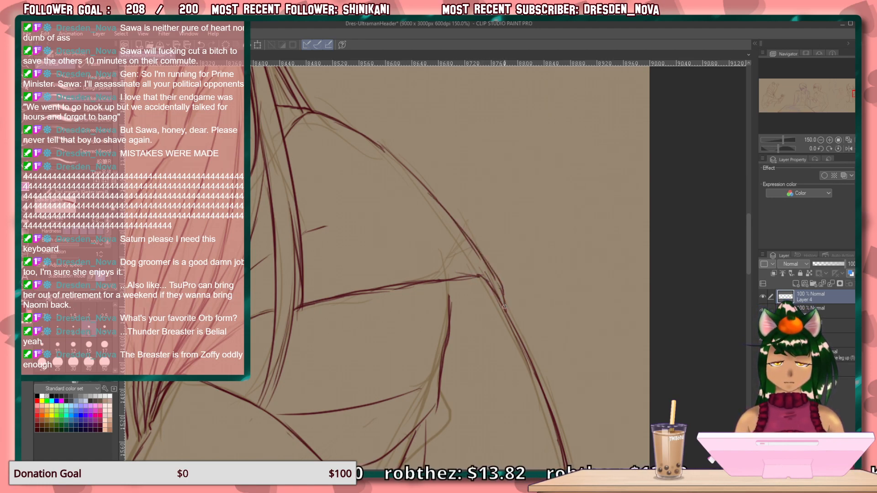
left_click_drag(452, 307, 450, 314)
left_click_drag(448, 282, 444, 368)
Draw the short fold lines of the gathered cloth beneath the curved lower edge of the torso.
mouse_move(403, 341)
left_mouse_down()
mouse_move(440, 279)
mouse_move(514, 73)
left_mouse_up()
left_click_drag(477, 371, 457, 51)
left_click_drag(462, 329, 562, 357)
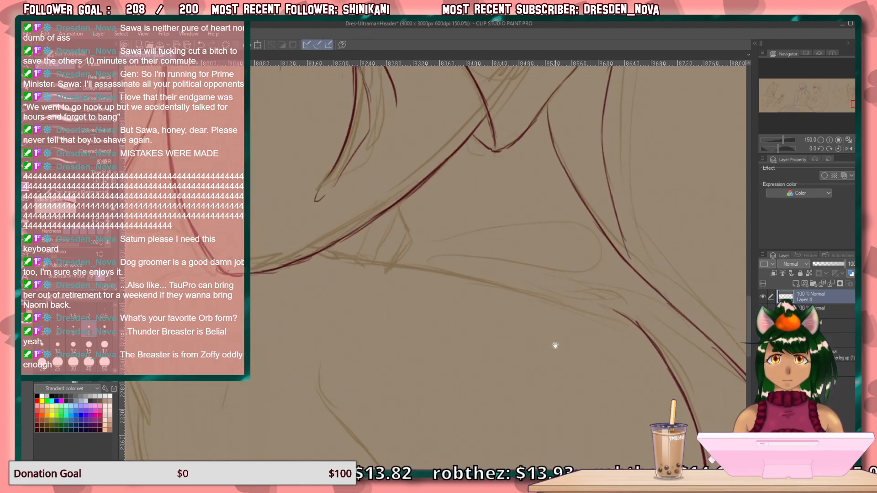
left_click_drag(399, 203, 378, 259)
left_click_drag(378, 219, 378, 265)
left_click_drag(398, 212, 412, 246)
Draw the long creases fanning out from the gathered cloth and a small fold on its lower side.
mouse_move(548, 220)
left_mouse_down()
mouse_move(406, 246)
mouse_move(505, 200)
left_mouse_up()
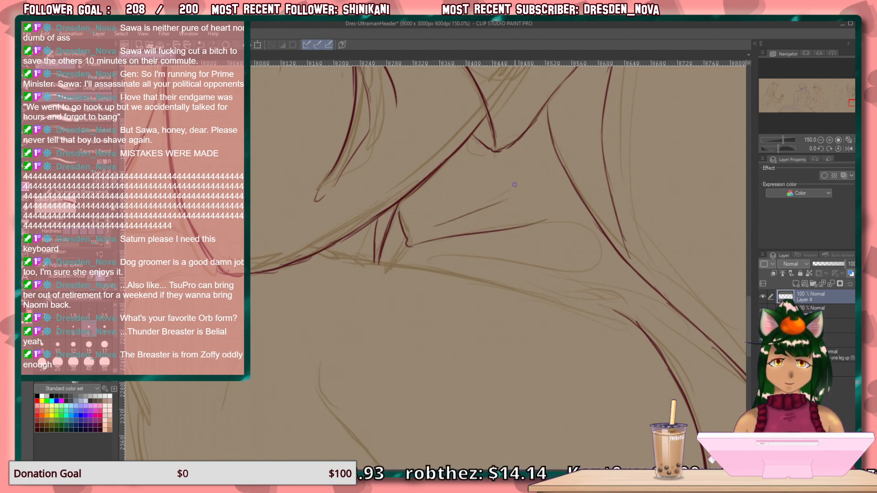
key("ctrl+z")
left_click_drag(414, 232, 526, 140)
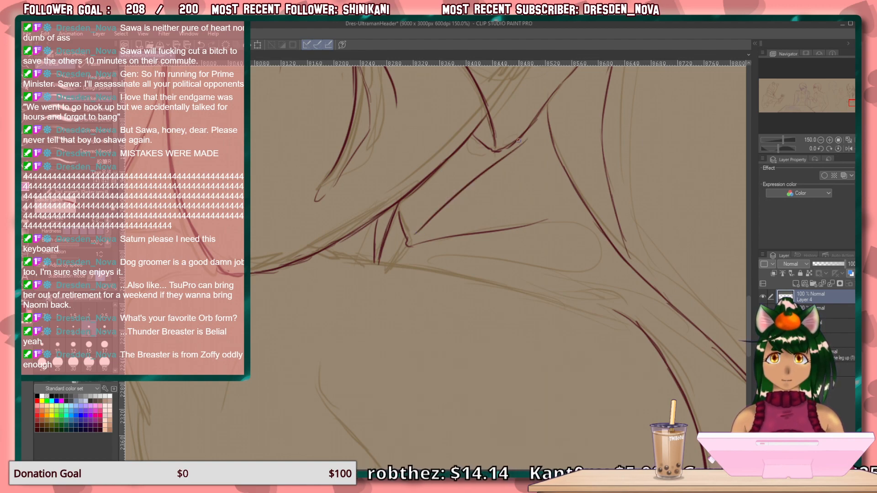
left_click_drag(415, 246, 570, 246)
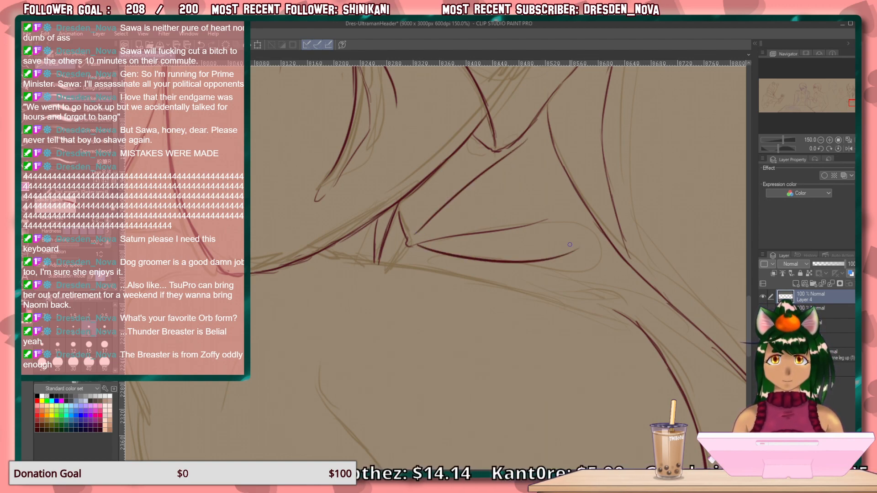
mouse_move(410, 246)
left_mouse_down()
mouse_move(428, 272)
mouse_move(392, 265)
left_mouse_up()
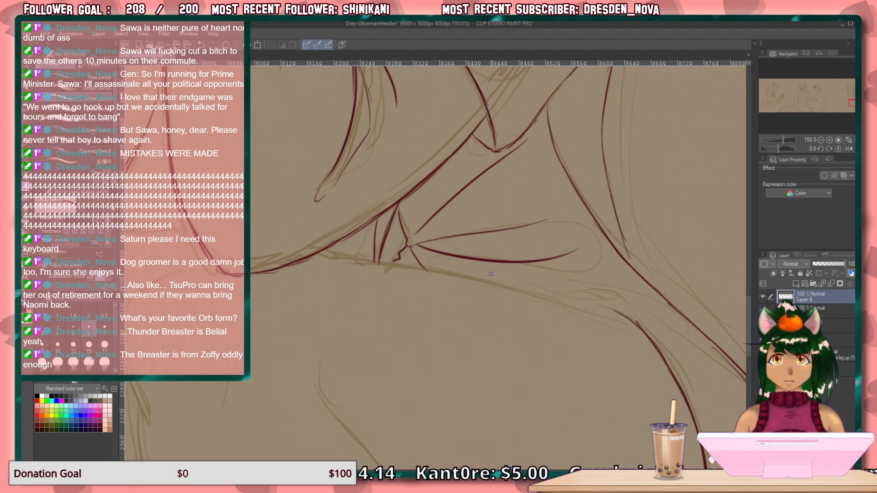
Draw the rounded left contour below the torso's curved edge and the curved contour on the opposite side.
mouse_move(511, 292)
left_mouse_down()
mouse_move(407, 265)
mouse_move(521, 176)
mouse_move(662, 188)
mouse_move(690, 211)
left_mouse_up()
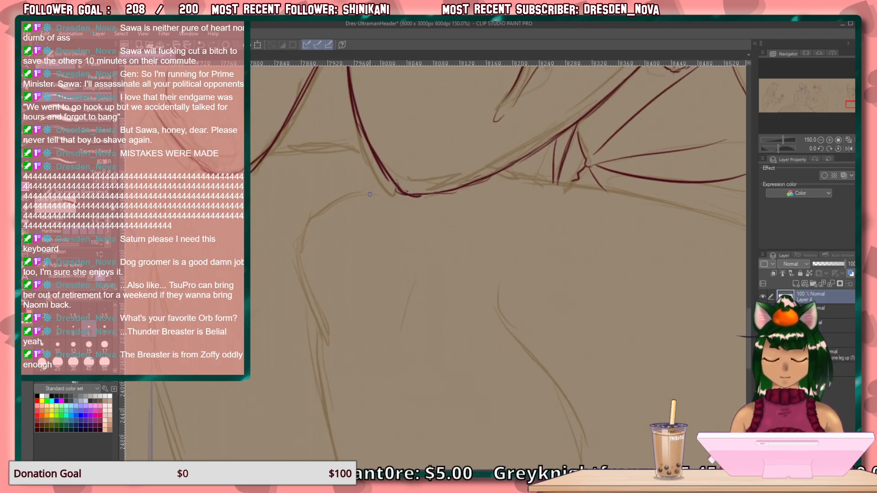
mouse_move(389, 181)
left_mouse_down()
mouse_move(327, 211)
mouse_move(301, 243)
mouse_move(302, 299)
mouse_move(327, 341)
left_mouse_up()
mouse_move(423, 283)
left_mouse_down()
mouse_move(438, 316)
mouse_move(371, 140)
mouse_move(371, 190)
left_mouse_up()
mouse_move(441, 142)
left_mouse_down()
mouse_move(436, 183)
mouse_move(483, 266)
mouse_move(511, 349)
left_mouse_up()
left_click_drag(481, 263, 514, 402)
Extend the right-hand contour of the lower clothing in a long, nearly straight line toward the canvas's lower edge.
left_click_drag(541, 324, 533, 85)
left_click_drag(509, 143, 511, 250)
left_click_drag(507, 170, 506, 278)
left_click_drag(505, 147, 506, 344)
left_click_drag(509, 256, 506, 386)
left_click_drag(508, 333, 505, 424)
left_click_drag(507, 384, 504, 426)
left_click_drag(351, 161, 412, 323)
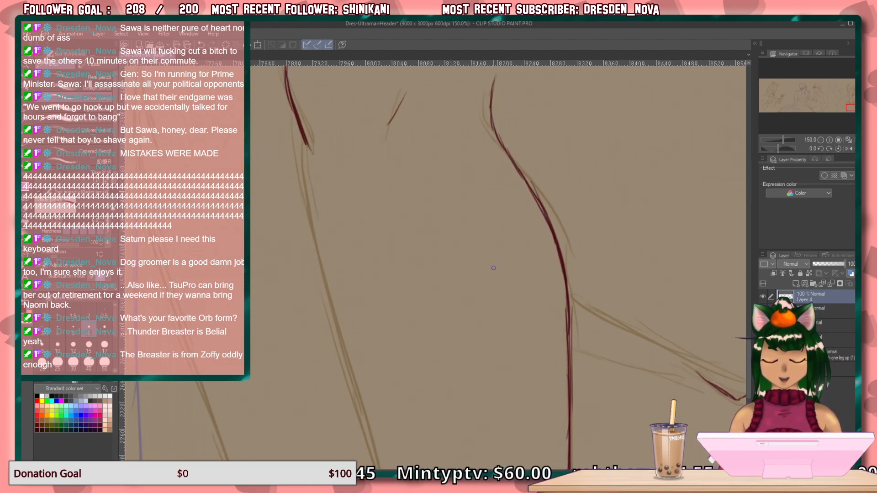
key("minus")
key("minus")
key("minus")
key("minus")
key("minus")
key("minus")
key("minus")
key("minus")
key("minus")
key("minus")
key("minus")
key("minus")
key("minus")
key("minus")
key("minus")
key("minus")
key("minus")
key("minus")
left_click_drag(551, 361, 492, 317)
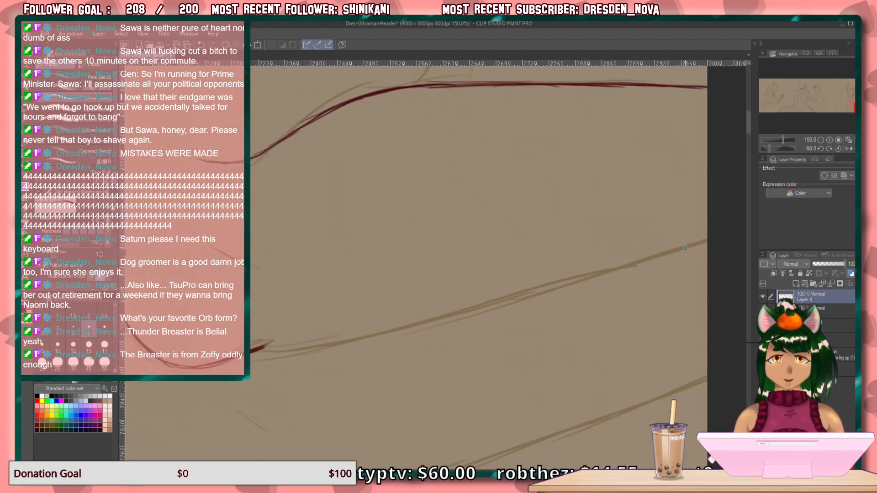
mouse_move(640, 260)
left_mouse_down()
mouse_move(707, 236)
mouse_move(561, 285)
left_mouse_up()
left_click_drag(687, 243, 468, 311)
left_click_drag(553, 284, 459, 313)
left_click_drag(577, 277, 448, 317)
left_click_drag(499, 301, 385, 336)
left_click_drag(446, 317, 330, 347)
left_click_drag(475, 306, 343, 346)
mouse_move(445, 316)
left_mouse_down()
mouse_move(317, 353)
mouse_move(580, 287)
left_mouse_up()
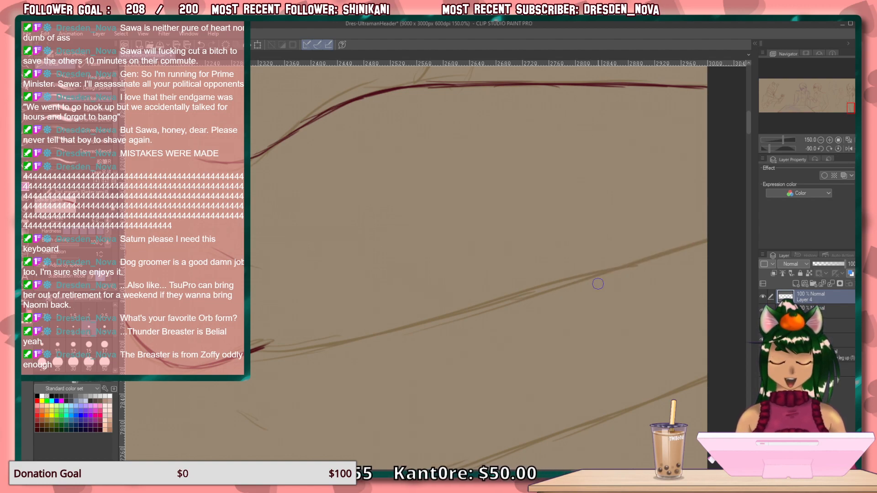
Rotate the canvas and draw the upper stretch of the lower clothing's long sketched contour below its rounded part.
key("asciicircum")
key("asciicircum")
key("asciicircum")
key("asciicircum")
key("asciicircum")
key("asciicircum")
key("asciicircum")
key("asciicircum")
key("asciicircum")
key("asciicircum")
key("asciicircum")
key("asciicircum")
key("asciicircum")
key("asciicircum")
key("asciicircum")
key("asciicircum")
key("asciicircum")
key("asciicircum")
key("asciicircum")
key("asciicircum")
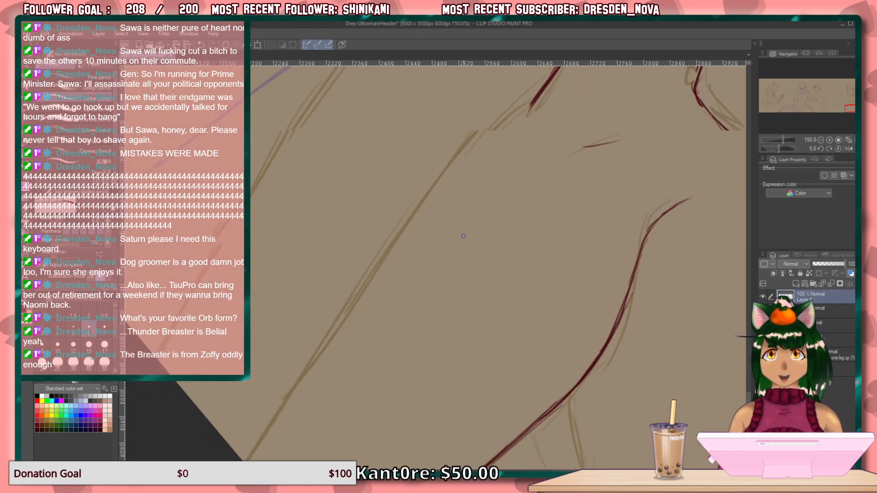
key("asciicircum")
key("asciicircum")
key("asciicircum")
key("asciicircum")
key("asciicircum")
key("asciicircum")
left_click_drag(622, 139, 526, 172)
left_click_drag(609, 147, 407, 223)
left_click_drag(374, 341, 478, 289)
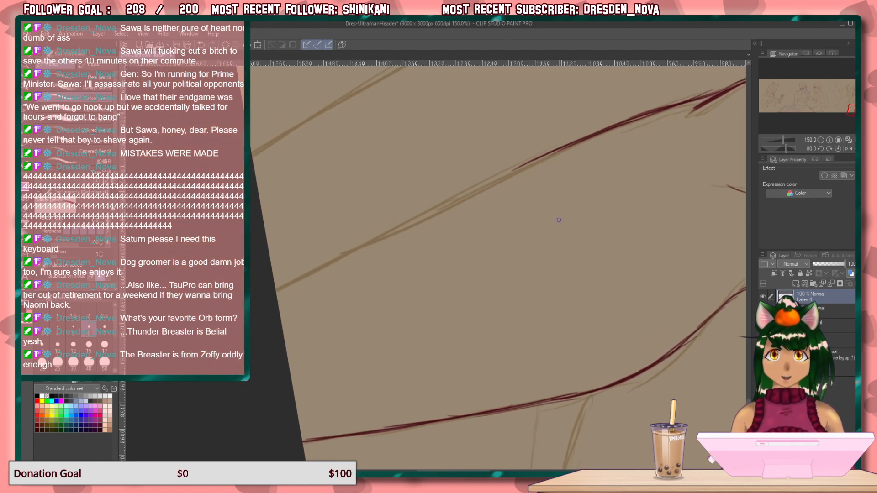
Extend the long contour to the canvas's lower edge and reset the canvas rotation.
left_click_drag(522, 166, 448, 203)
left_click_drag(534, 164, 422, 216)
left_click_drag(524, 167, 370, 242)
left_click_drag(468, 196, 342, 257)
left_click_drag(389, 233, 277, 291)
left_click_drag(322, 266, 275, 287)
key("ctrl+at")
Draw the diagonal line joining the lower clothing's right contour to the pointed corner of the large rounded contour.
mouse_move(507, 349)
left_mouse_down()
mouse_move(358, 290)
mouse_move(248, 434)
mouse_move(185, 444)
left_mouse_up()
left_click_drag(303, 234, 318, 246)
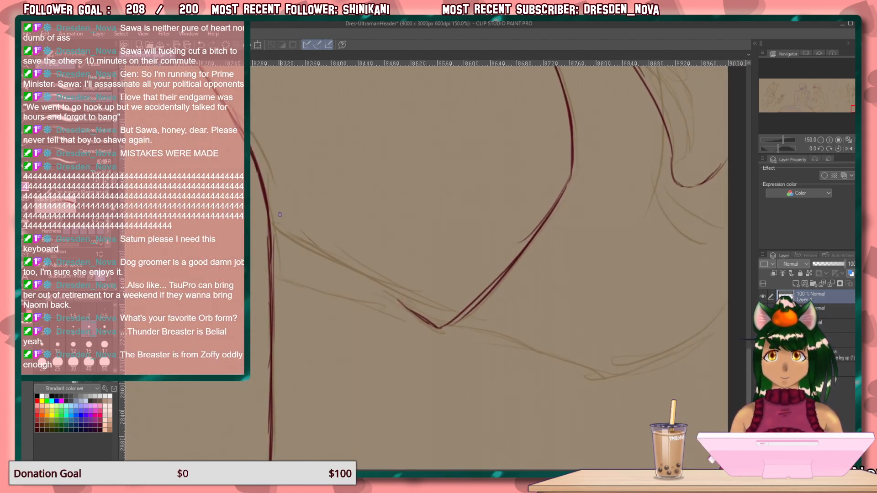
left_click_drag(274, 225, 326, 257)
left_click_drag(309, 249, 461, 317)
left_click_drag(396, 289, 447, 309)
left_click_drag(372, 280, 446, 310)
Draw the rounded upper contour of the neighbouring form at the far left and the short crease beside it.
left_click_drag(345, 241, 566, 260)
left_click_drag(380, 254, 575, 229)
left_click_drag(481, 246, 531, 393)
left_click_drag(405, 239, 413, 349)
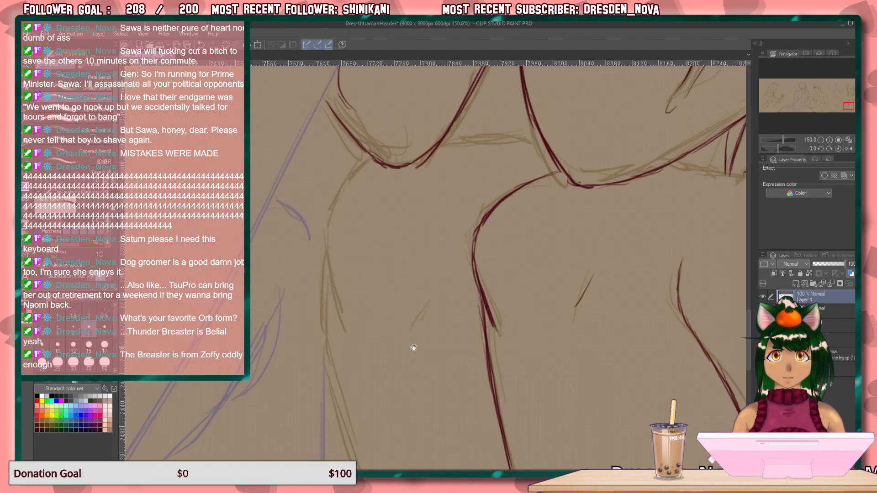
mouse_move(369, 162)
left_mouse_down()
mouse_move(322, 225)
mouse_move(318, 244)
mouse_move(350, 331)
left_mouse_up()
left_click_drag(333, 294, 350, 334)
left_click_drag(433, 290, 408, 317)
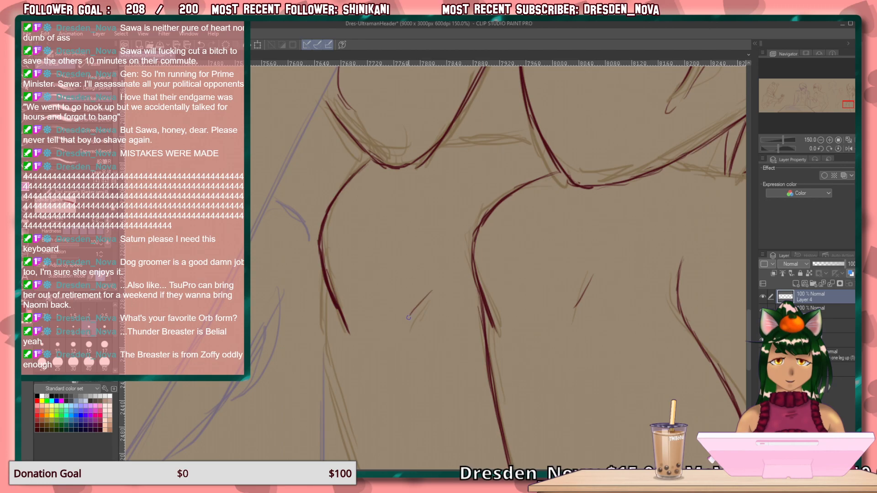
Rotate the canvas and draw the long lower line of the far-left contour.
left_click_drag(535, 145, 438, 143)
left_click_drag(440, 344, 401, 211)
key("minus")
left_click_drag(470, 336, 612, 395)
left_click_drag(568, 333, 510, 359)
left_click_drag(559, 384, 651, 369)
left_click_drag(496, 389, 642, 369)
left_click_drag(569, 379, 394, 394)
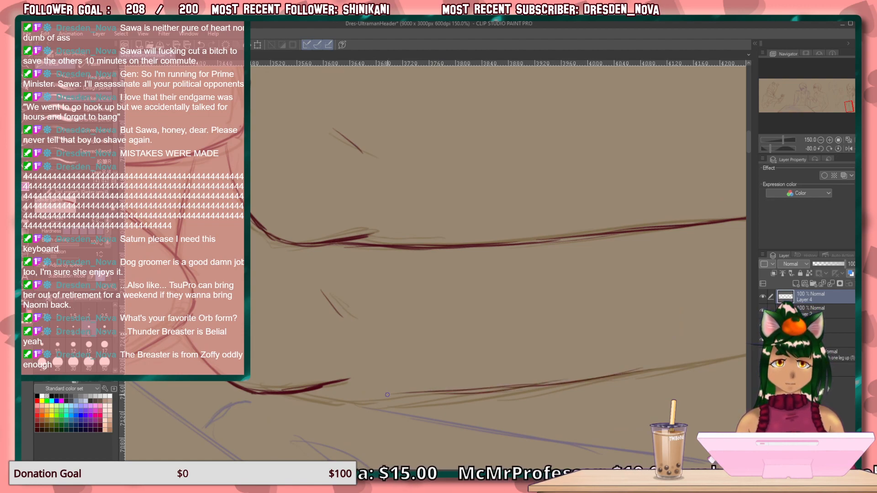
left_click_drag(608, 247, 414, 257)
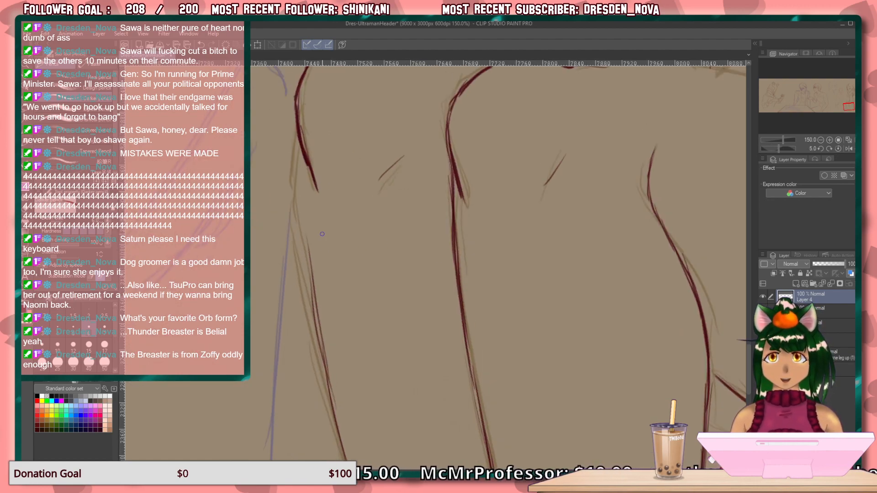
Join the far-left contour's rounded upper part to its long lower line and clean up the outer side of the strokes.
left_click_drag(297, 137, 315, 300)
left_click_drag(302, 228, 325, 356)
left_click_drag(300, 205, 310, 306)
left_click_drag(302, 232, 323, 355)
left_click_drag(311, 293, 330, 395)
left_click_drag(325, 356, 338, 424)
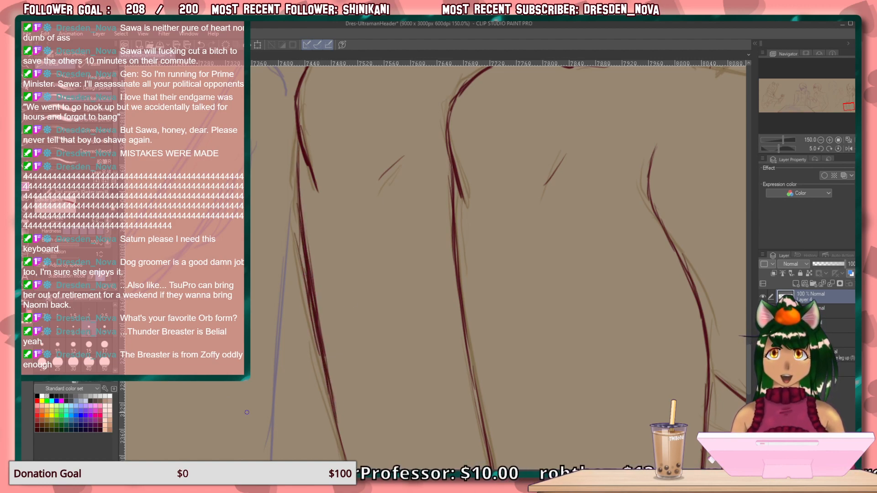
left_click_drag(294, 233, 297, 289)
left_click_drag(296, 247, 310, 332)
left_click_drag(304, 270, 314, 327)
left_click_drag(302, 297, 326, 372)
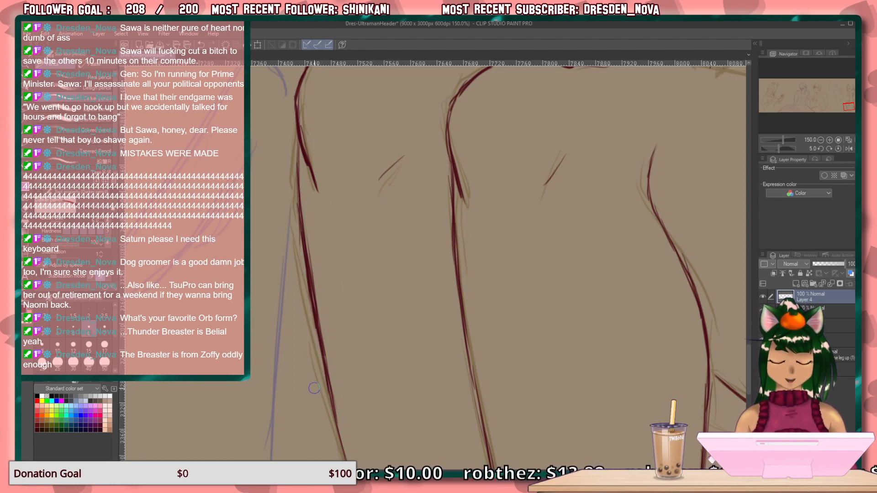
Reinforce the far-left contour and extend it down to the canvas's lower edge.
left_click_drag(382, 375, 349, 151)
left_click_drag(297, 196, 331, 350)
mouse_move(315, 265)
left_mouse_down()
mouse_move(331, 348)
mouse_move(324, 311)
mouse_move(359, 419)
left_mouse_up()
left_click_drag(317, 294, 358, 415)
left_click_drag(326, 320, 360, 414)
left_click_drag(321, 281, 342, 362)
left_click_drag(324, 302, 334, 339)
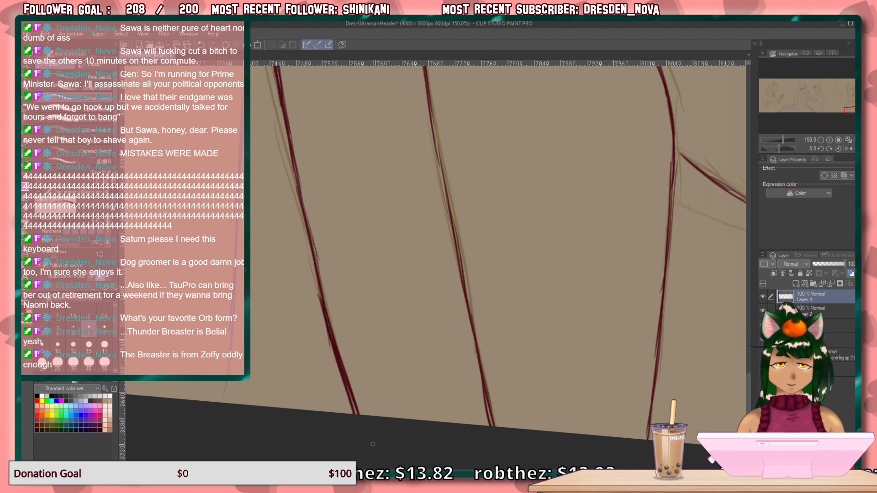
Draw the woman's left-side shoulder contour from beside the collar outward and down toward the arm.
left_click_drag(389, 228, 381, 443)
left_click_drag(380, 196, 374, 409)
left_click_drag(396, 283, 338, 487)
left_click_drag(416, 384, 406, 309)
left_click_drag(426, 276, 394, 350)
left_click_drag(426, 279, 395, 346)
left_click_drag(425, 283, 391, 351)
left_click_drag(452, 249, 425, 419)
mouse_move(485, 284)
left_mouse_down()
mouse_move(460, 401)
mouse_move(497, 433)
left_mouse_up()
mouse_move(409, 360)
left_mouse_down()
mouse_move(308, 200)
mouse_move(253, 184)
mouse_move(291, 249)
mouse_move(346, 300)
left_mouse_up()
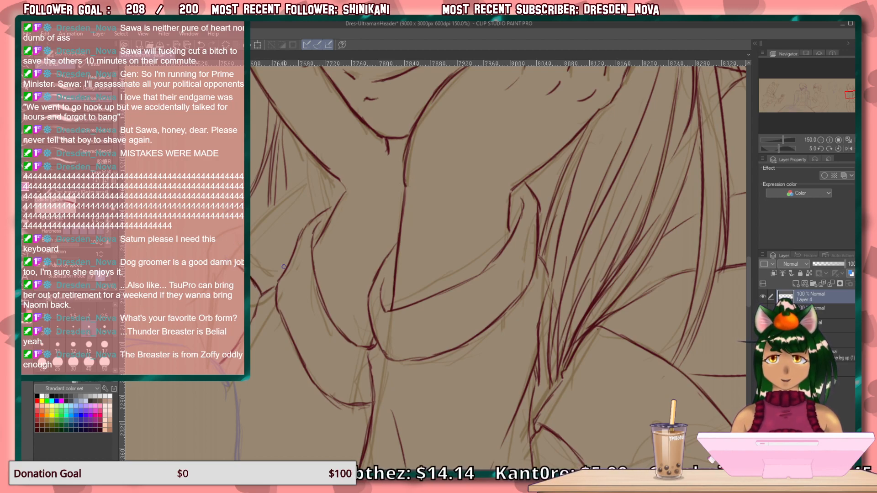
left_click_drag(319, 171, 222, 259)
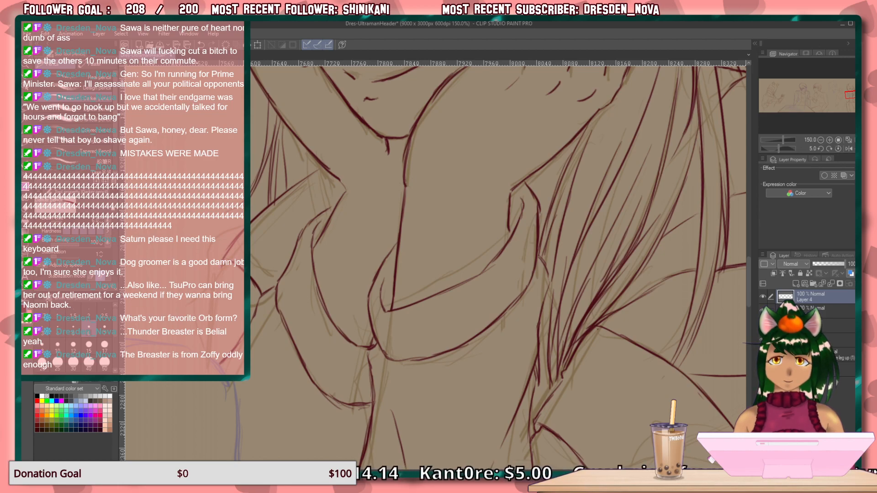
mouse_move(221, 265)
left_mouse_down()
mouse_move(207, 296)
mouse_move(205, 345)
left_mouse_up()
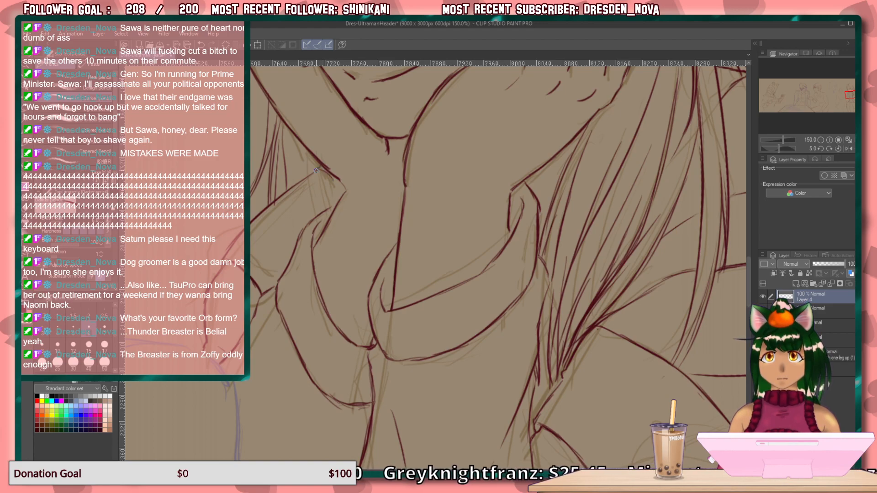
Draw the lower edge and upper line of the woman's side-swept fringe, from her forehead across to her raised fingers.
left_click_drag(398, 206, 404, 329)
left_click_drag(375, 160, 392, 336)
mouse_move(386, 257)
left_mouse_down()
mouse_move(396, 346)
mouse_move(255, 301)
left_mouse_up()
left_click_drag(372, 257, 281, 278)
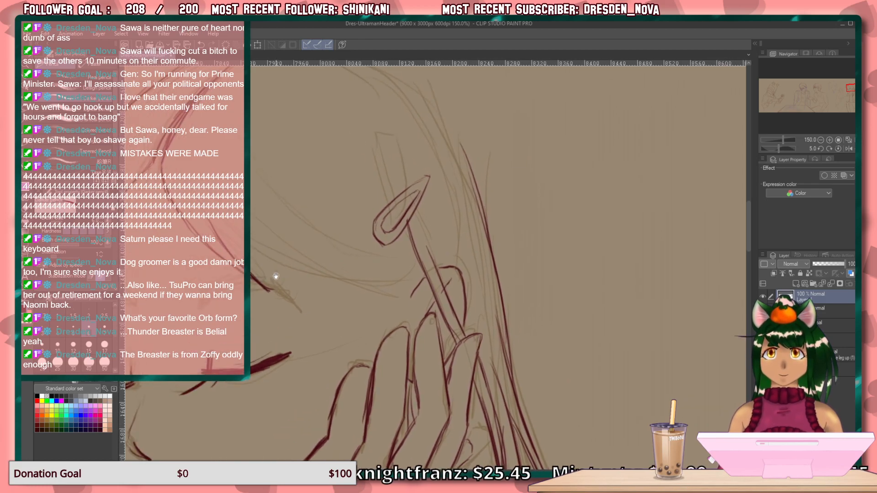
left_click_drag(211, 218, 330, 278)
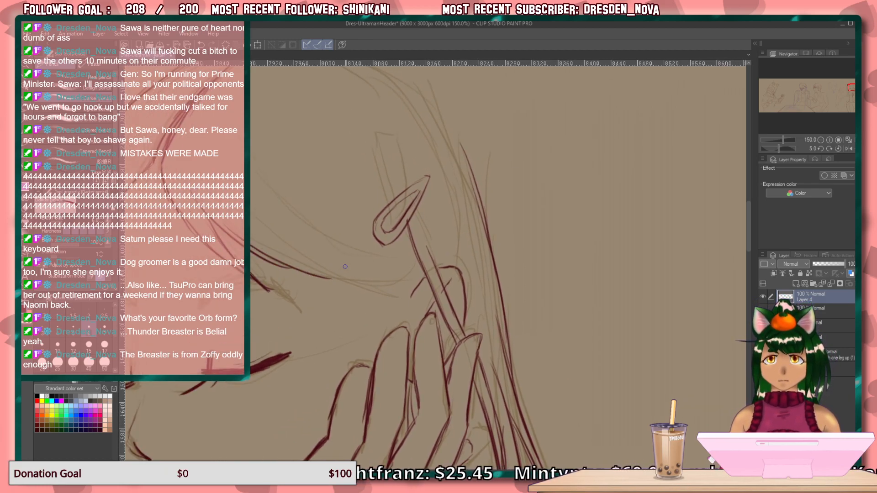
mouse_move(381, 289)
left_mouse_down()
mouse_move(402, 293)
mouse_move(258, 255)
left_mouse_up()
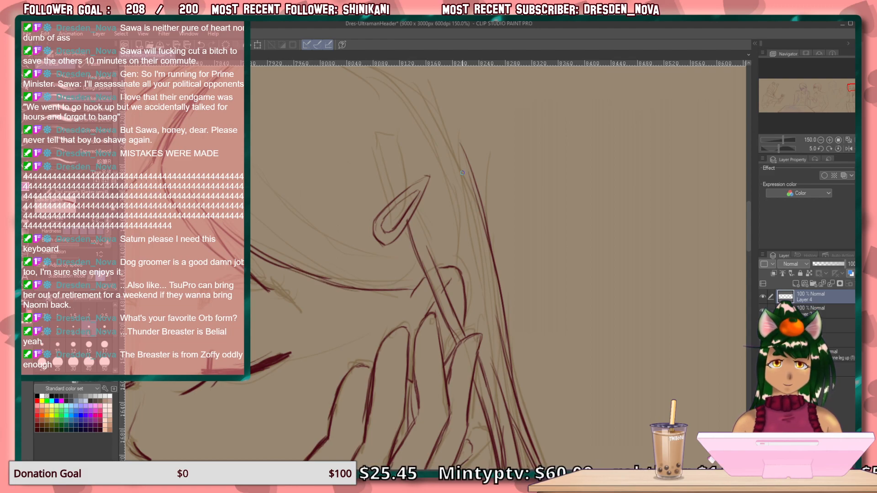
left_click_drag(255, 173, 369, 255)
left_click_drag(295, 212, 427, 276)
left_click_drag(388, 255, 420, 269)
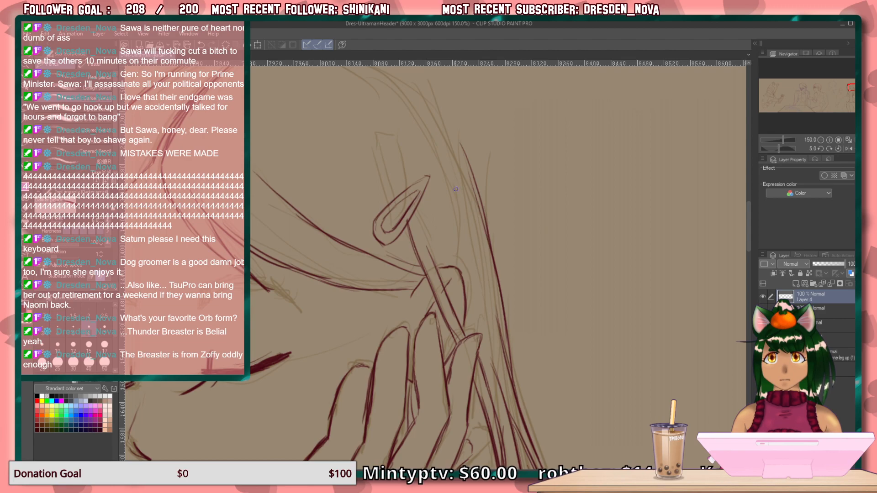
Draw short hair strands above, beside and below the woman's hair clip.
left_click_drag(340, 146, 388, 203)
mouse_move(379, 149)
left_mouse_down()
mouse_move(397, 204)
mouse_move(387, 171)
left_mouse_up()
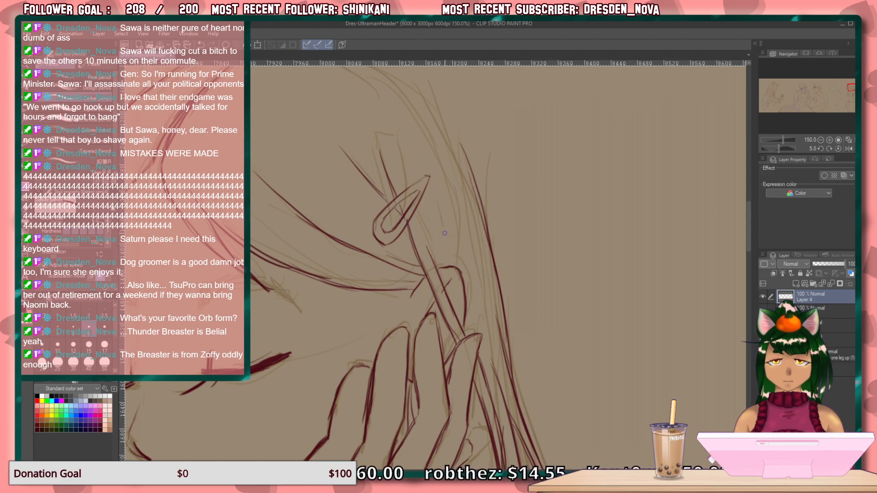
left_click_drag(438, 196, 452, 266)
left_click_drag(465, 304, 481, 338)
Draw the outer contour of the woman's hair from the crown down past the hair clip, closing the gap at the top.
scroll(479, 249, "up", 4)
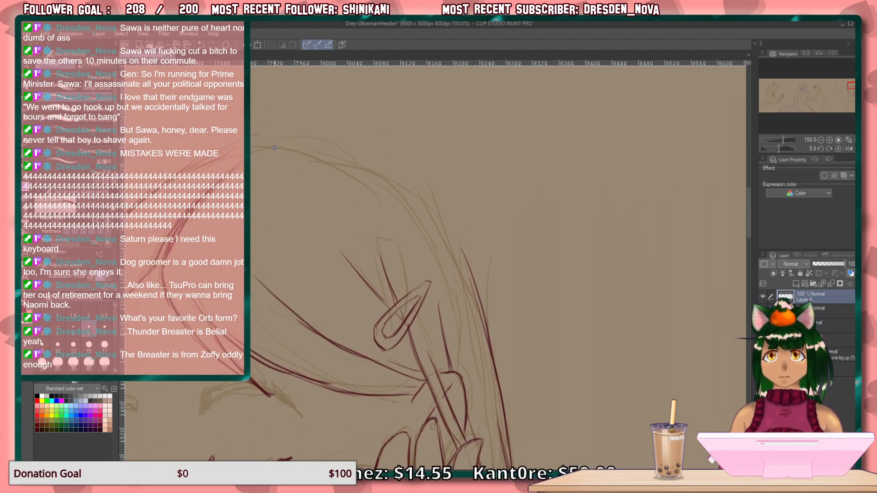
mouse_move(290, 145)
left_mouse_down()
mouse_move(370, 165)
mouse_move(406, 190)
mouse_move(436, 211)
mouse_move(469, 270)
left_mouse_up()
left_click_drag(441, 219, 483, 324)
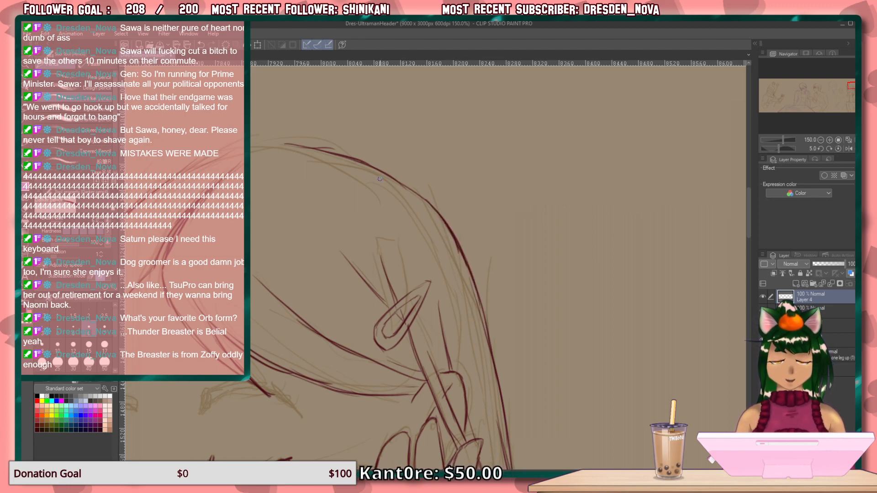
left_click_drag(330, 240, 661, 286)
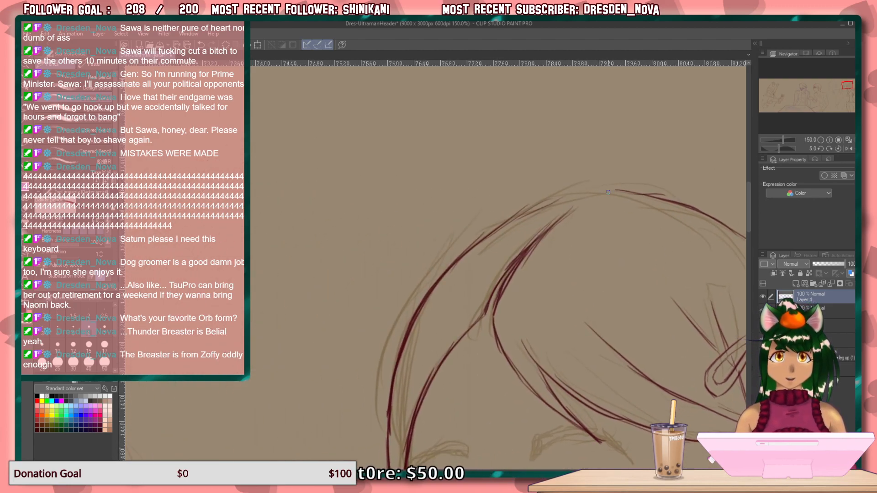
mouse_move(610, 190)
left_mouse_down()
mouse_move(538, 206)
mouse_move(478, 241)
left_mouse_up()
Draw both of the woman's eyebrows above her closed eyes.
left_click_drag(488, 417, 428, 147)
left_click_drag(423, 318, 438, 147)
mouse_move(457, 381)
left_mouse_down()
mouse_move(447, 172)
mouse_move(446, 209)
left_mouse_up()
left_click_drag(473, 260, 407, 159)
mouse_move(435, 263)
left_mouse_down()
mouse_move(437, 146)
mouse_move(462, 169)
mouse_move(455, 417)
left_mouse_up()
mouse_move(462, 160)
left_mouse_down()
mouse_move(457, 411)
mouse_move(478, 425)
mouse_move(491, 398)
left_mouse_up()
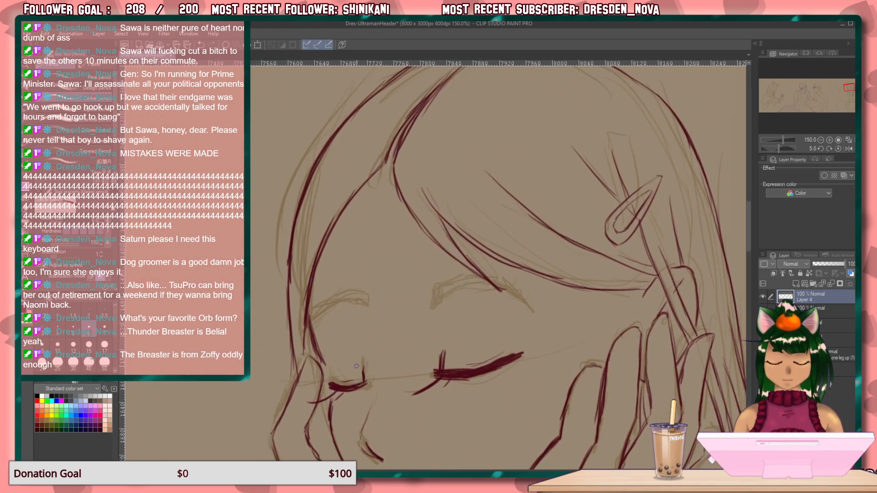
mouse_move(357, 317)
left_mouse_down()
mouse_move(366, 311)
mouse_move(333, 319)
mouse_move(320, 336)
mouse_move(325, 329)
left_mouse_up()
mouse_move(370, 305)
left_mouse_down()
mouse_move(346, 307)
mouse_move(321, 335)
left_mouse_up()
mouse_move(504, 292)
left_mouse_down()
mouse_move(446, 301)
mouse_move(471, 287)
mouse_move(506, 288)
mouse_move(457, 290)
mouse_move(536, 295)
left_mouse_up()
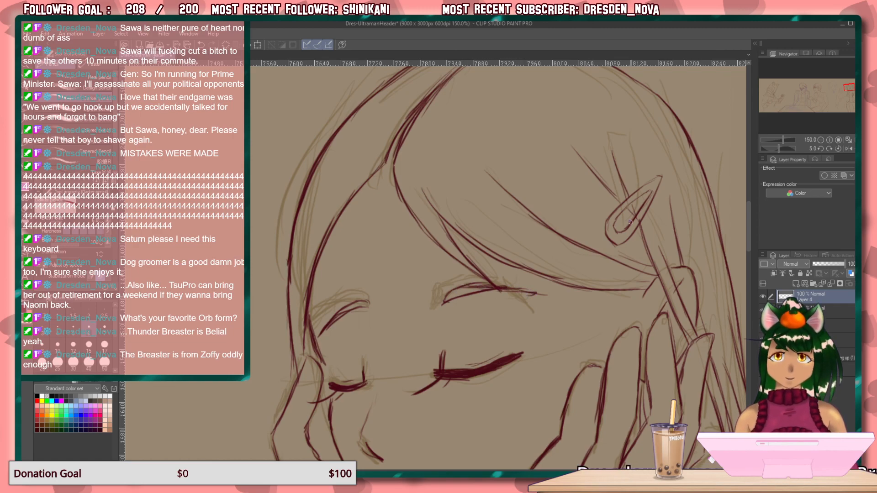
Fit the whole illustration upright in view and check the refined lines with the rough sketch layers hidden and shown again.
left_click_drag(399, 364, 546, 202)
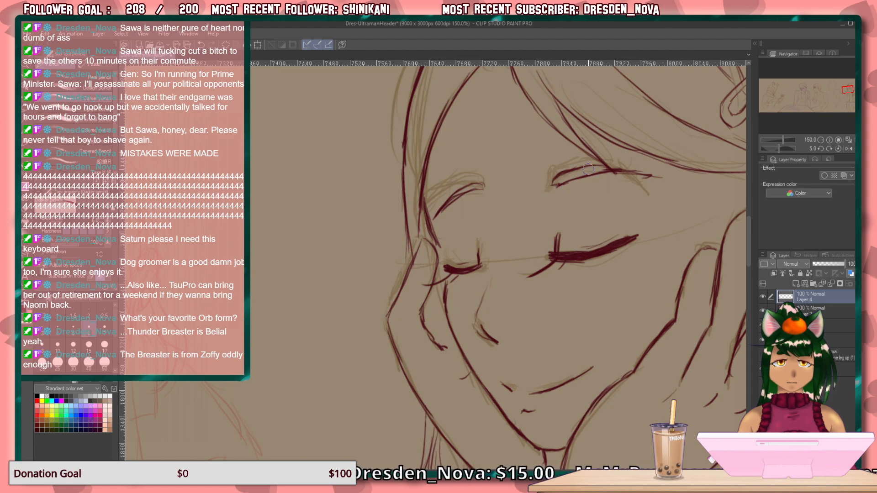
left_click_drag(267, 317, 149, 136)
left_click(849, 140)
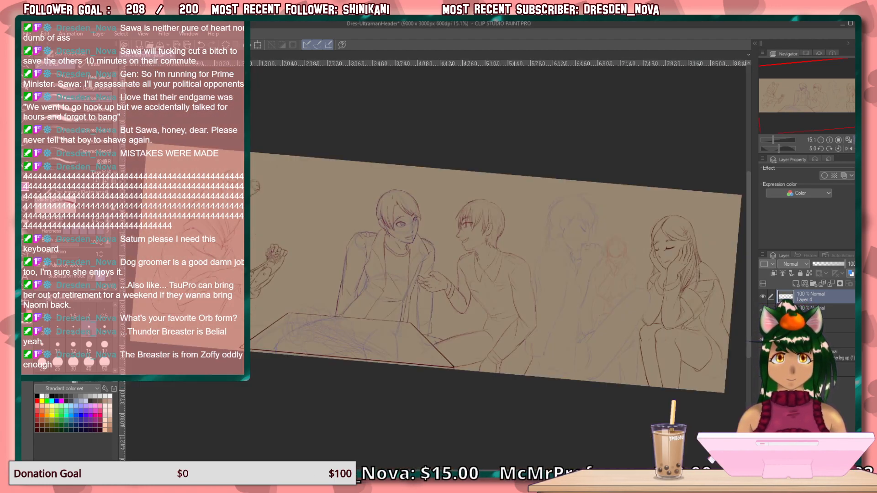
left_click(839, 149)
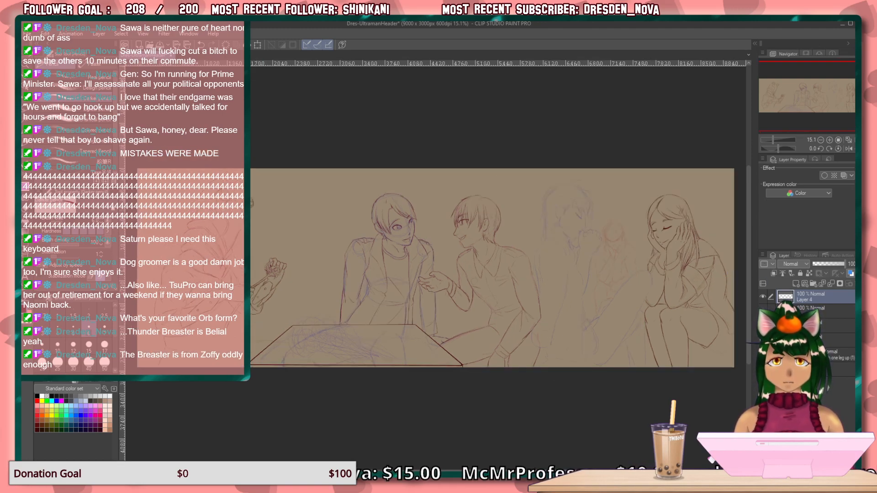
left_click(763, 341)
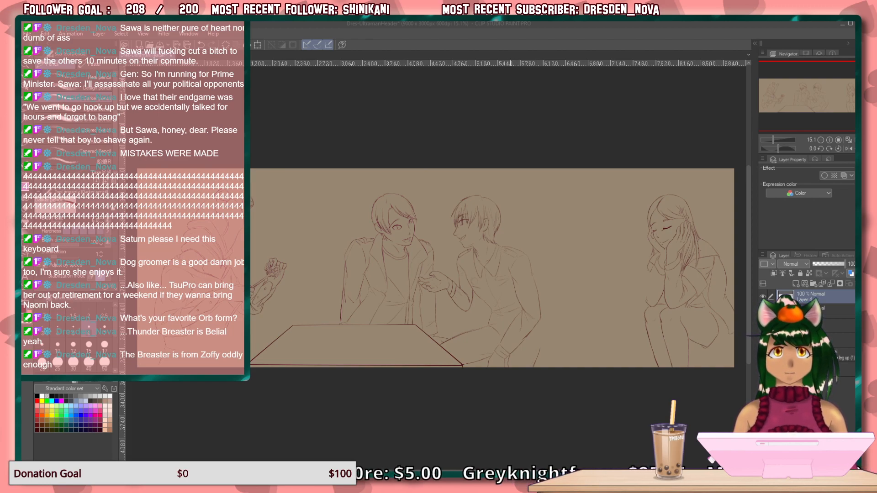
left_click(544, 45)
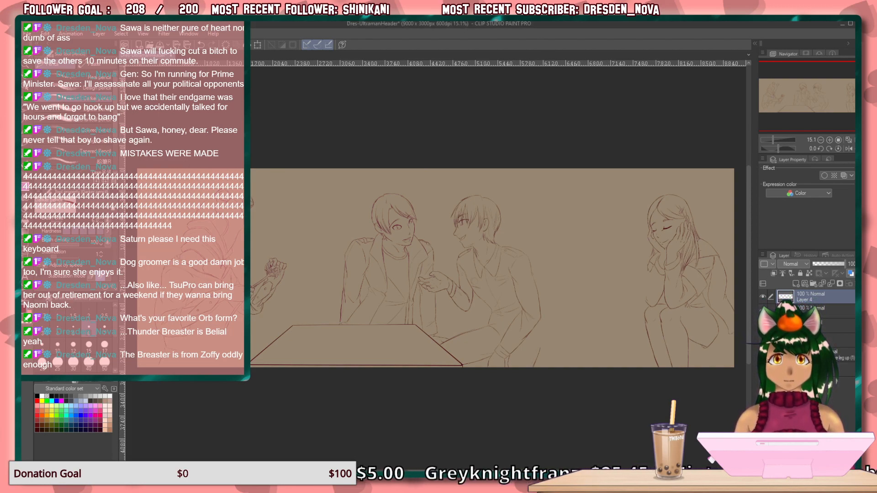
left_click(762, 343)
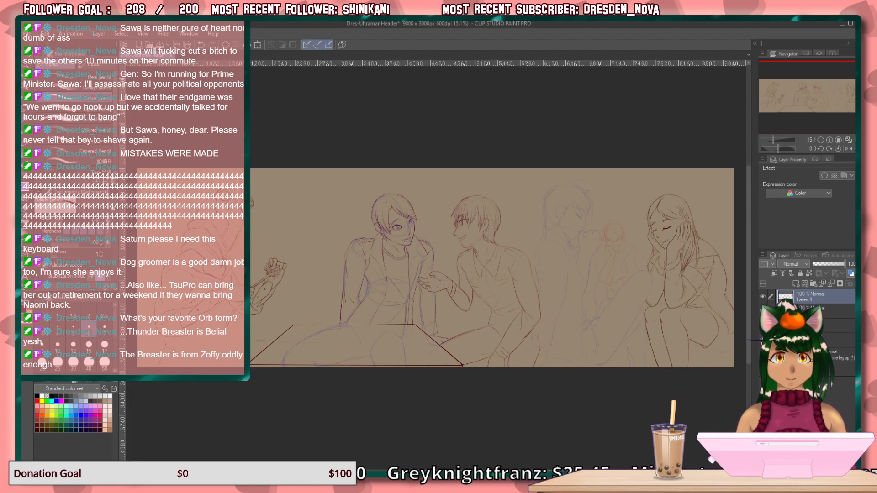
Draw the curved underside of the seated woman's hip, starting from the canvas's right-hand edge, with several overlapping strokes.
scroll(667, 347, "up", 10)
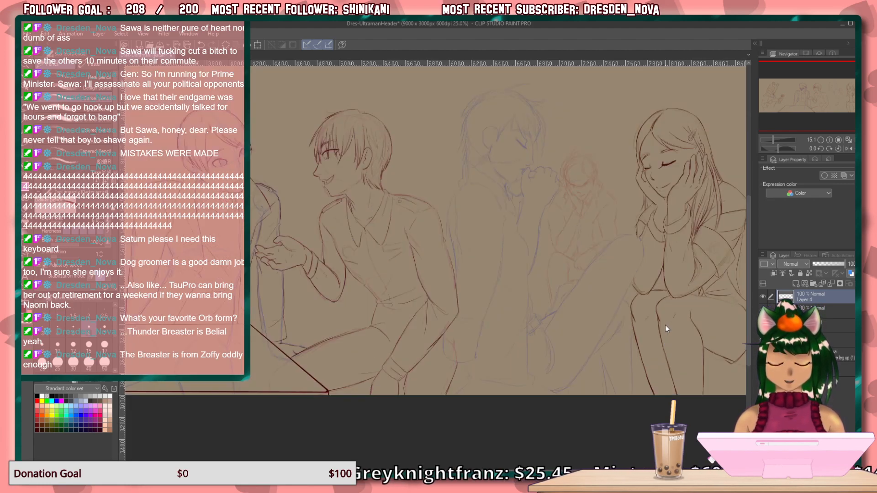
scroll(661, 344, "up", 1)
left_click_drag(672, 358, 310, 253)
left_click_drag(603, 348, 256, 251)
mouse_move(457, 326)
left_mouse_down()
mouse_move(281, 279)
mouse_move(308, 235)
mouse_move(320, 231)
left_mouse_up()
mouse_move(286, 279)
left_mouse_down()
mouse_move(329, 324)
mouse_move(322, 321)
mouse_move(371, 353)
left_mouse_up()
left_click_drag(557, 389, 469, 374)
mouse_move(659, 296)
left_mouse_down()
mouse_move(637, 320)
mouse_move(535, 360)
left_mouse_up()
left_click_drag(642, 303, 503, 376)
left_click_drag(629, 325, 491, 384)
mouse_move(591, 351)
left_mouse_down()
mouse_move(561, 362)
mouse_move(503, 375)
left_mouse_up()
left_click_drag(562, 363, 487, 377)
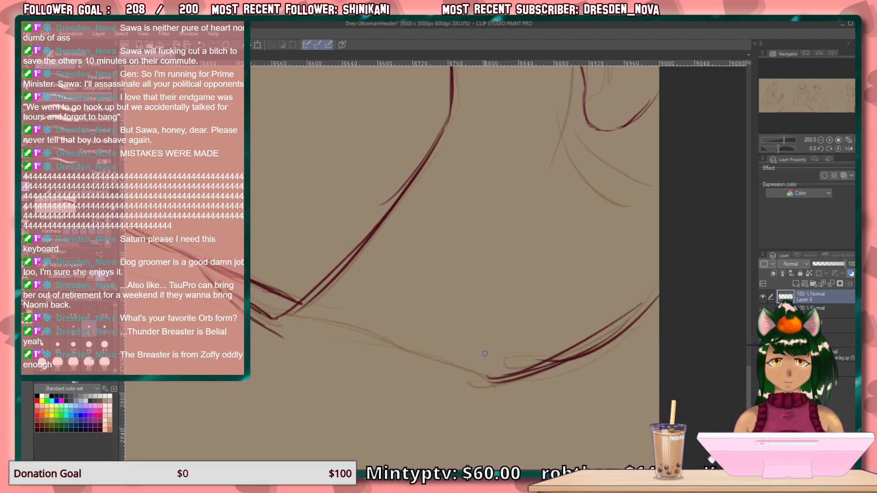
Erase the surplus strokes along the hip curve and rotate the canvas to -35 degrees.
key("e")
left_click_drag(641, 302, 574, 341)
left_click_drag(614, 319, 496, 368)
key("minus")
key("minus")
key("minus")
key("minus")
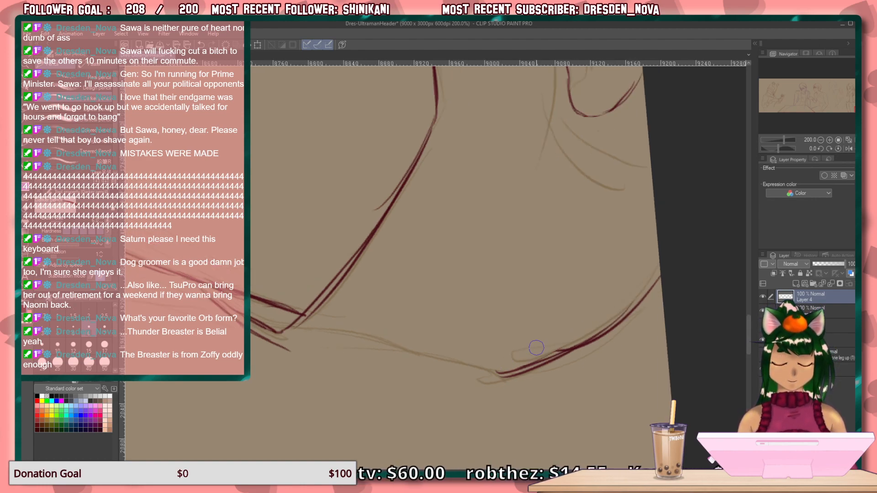
key("minus")
key("minus")
key("minus")
left_click_drag(584, 366, 629, 326)
Extend the hip curve inward with the pencil until it meets the pointed corner of the clothing beside the thigh.
key("p")
left_click_drag(613, 272, 488, 355)
left_click_drag(576, 299, 446, 364)
left_click_drag(546, 324, 405, 379)
left_click_drag(489, 349, 366, 386)
mouse_move(425, 370)
left_mouse_down()
mouse_move(385, 384)
mouse_move(421, 371)
mouse_move(360, 383)
left_mouse_up()
left_click_drag(410, 375, 356, 384)
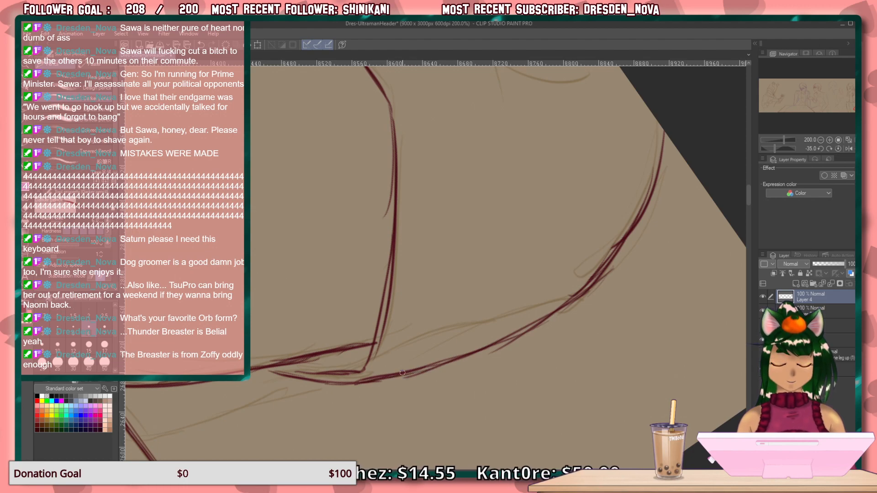
Reset the canvas rotation and draw the lower edge linking the vertical leg line to the pointed clothing corner.
key("ctrl+at")
left_click_drag(270, 259, 458, 313)
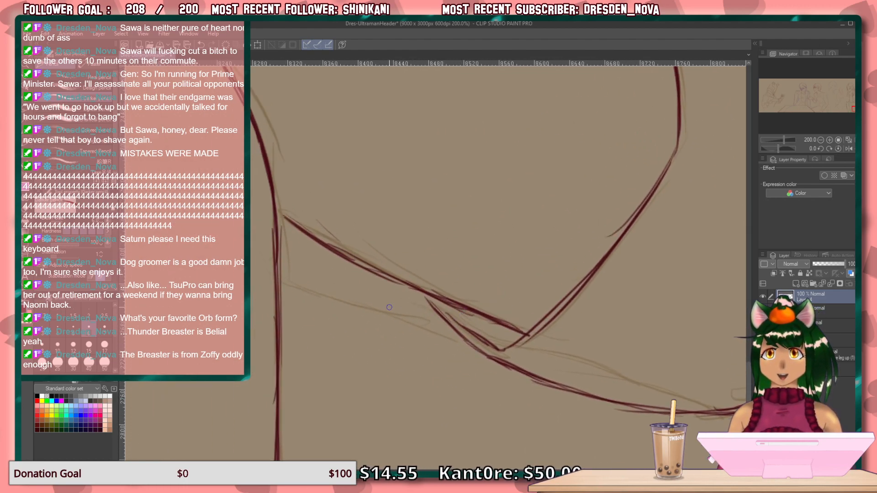
left_click_drag(385, 318, 435, 313)
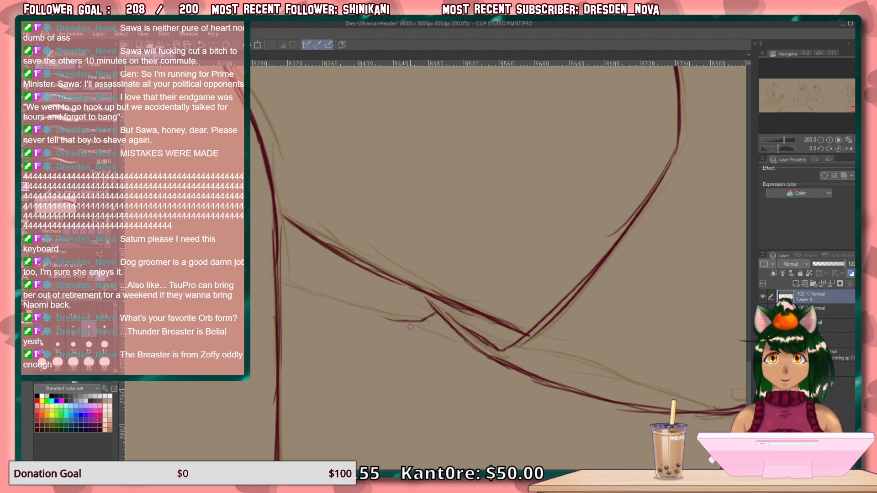
mouse_move(274, 276)
left_mouse_down()
mouse_move(392, 319)
mouse_move(376, 313)
mouse_move(383, 324)
mouse_move(413, 319)
mouse_move(367, 317)
mouse_move(410, 334)
mouse_move(481, 350)
left_mouse_up()
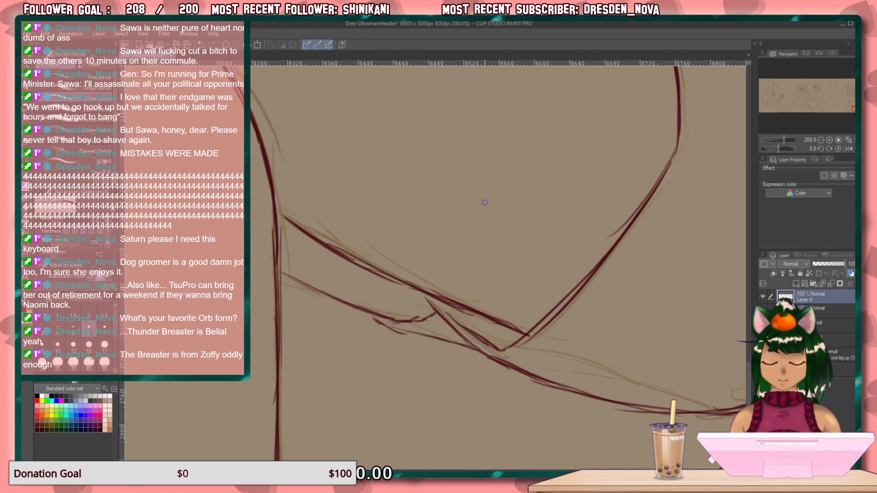
Rotate the canvas to 130 degrees and draw the long clothing contour past the radiating folds down to the lower curve.
left_click_drag(442, 193, 515, 388)
left_click_drag(390, 92, 364, 287)
left_click_drag(394, 254, 552, 221)
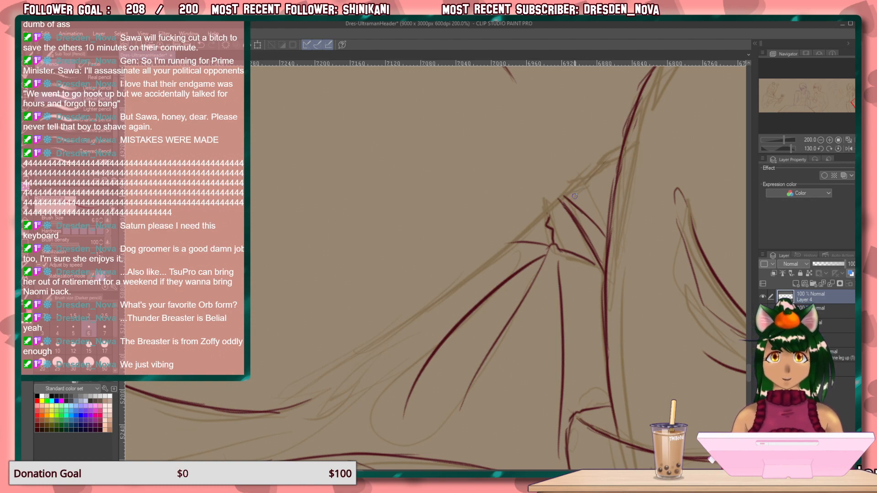
left_click_drag(599, 168, 420, 314)
left_click_drag(542, 217, 407, 324)
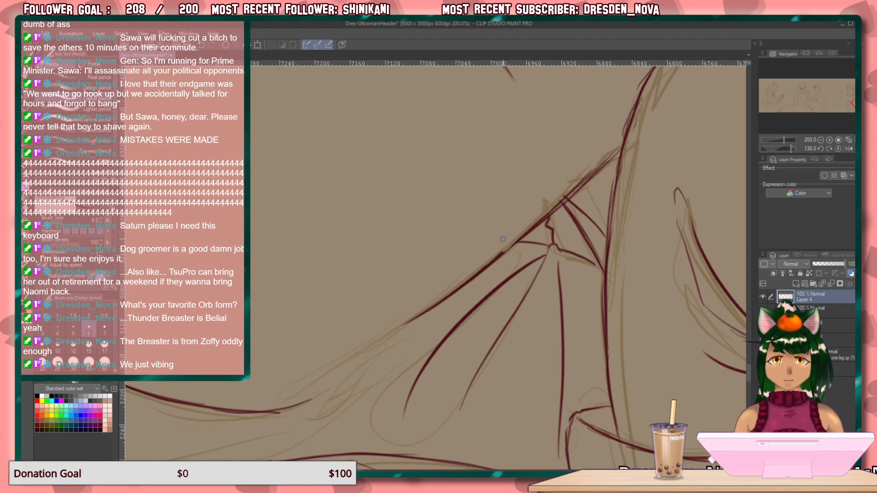
left_click_drag(500, 255, 524, 233)
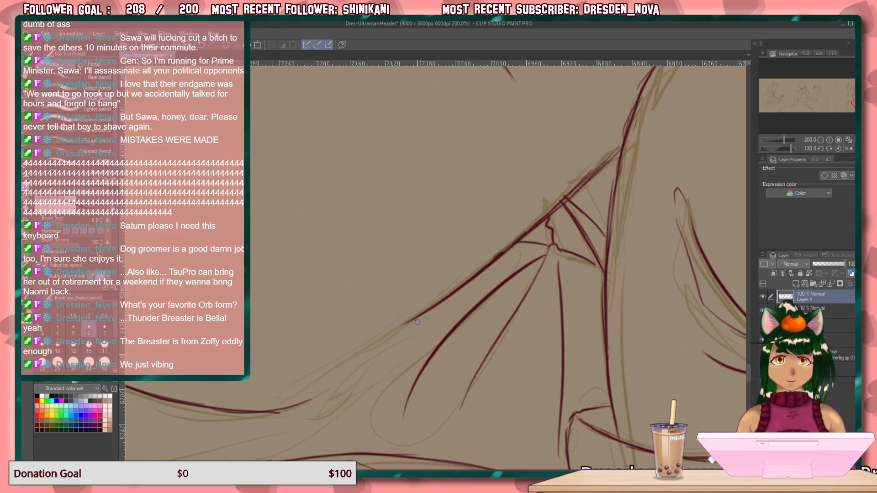
left_click_drag(439, 302, 262, 407)
left_click_drag(338, 368, 262, 411)
left_click_drag(353, 356, 263, 410)
left_click_drag(316, 384, 255, 410)
Reset the canvas rotation and draw short crease lines from the new clothing contour along the adjoining diagonal edge.
key("ctrl+at")
left_click_drag(407, 295, 192, 242)
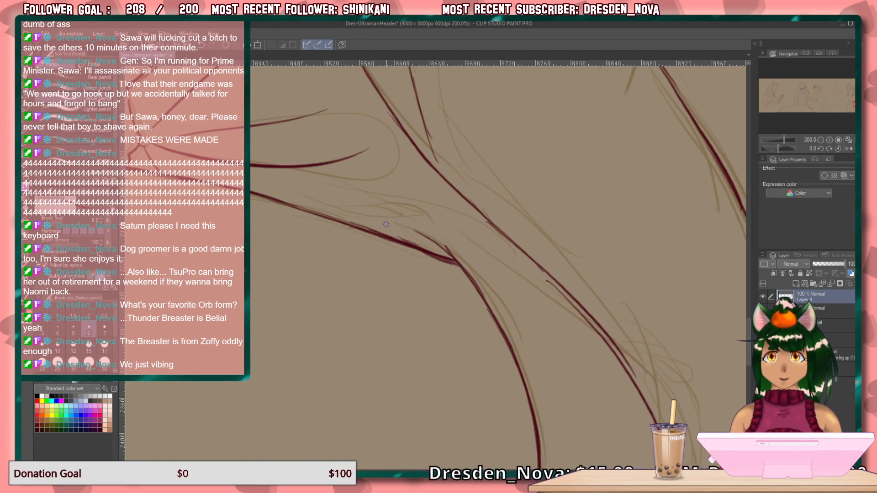
mouse_move(361, 226)
left_mouse_down()
mouse_move(442, 229)
mouse_move(481, 238)
left_mouse_up()
mouse_move(431, 225)
left_mouse_down()
mouse_move(501, 257)
mouse_move(590, 329)
left_mouse_up()
left_click_drag(531, 280, 578, 306)
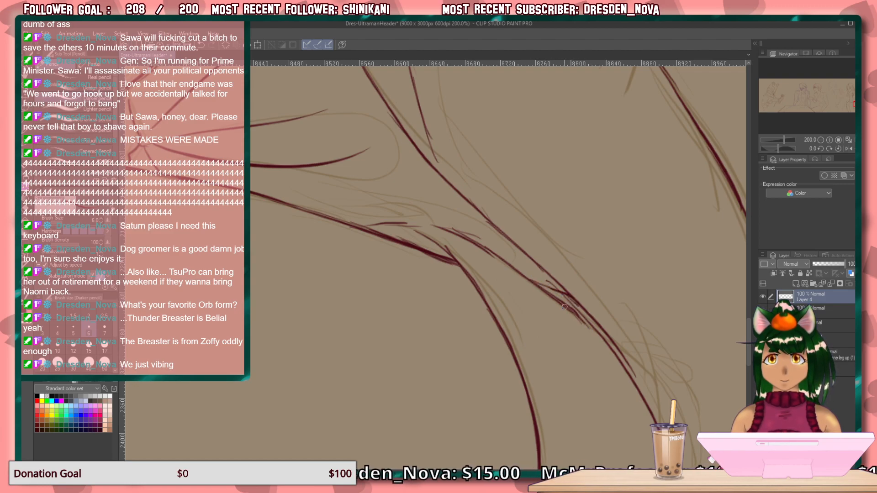
Examine the woman's clothing lines up close, and review the whole illustration across its full width.
mouse_move(404, 274)
left_mouse_down()
mouse_move(456, 305)
mouse_move(501, 353)
mouse_move(529, 411)
mouse_move(454, 391)
left_mouse_up()
left_click_drag(388, 288, 546, 440)
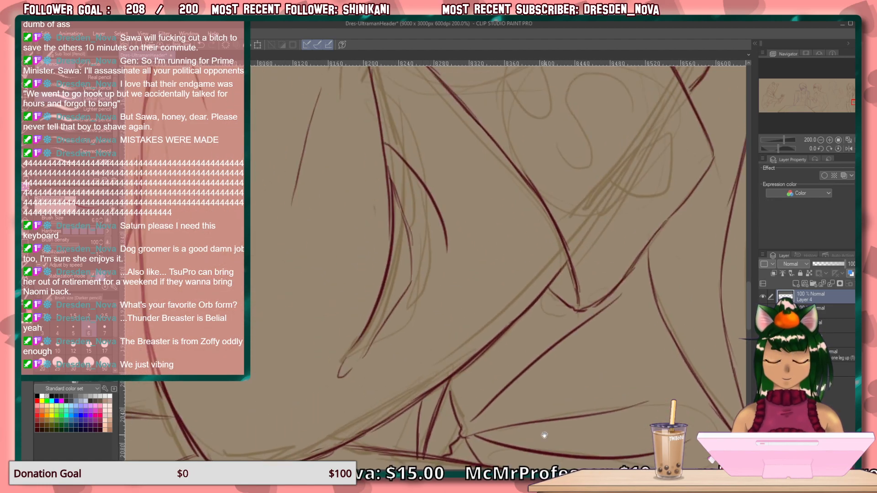
left_click_drag(445, 290, 523, 398)
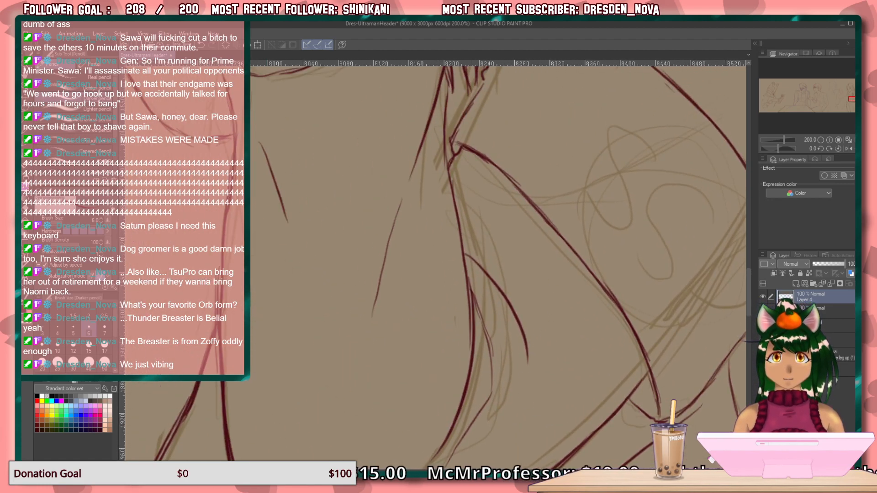
left_click(839, 139)
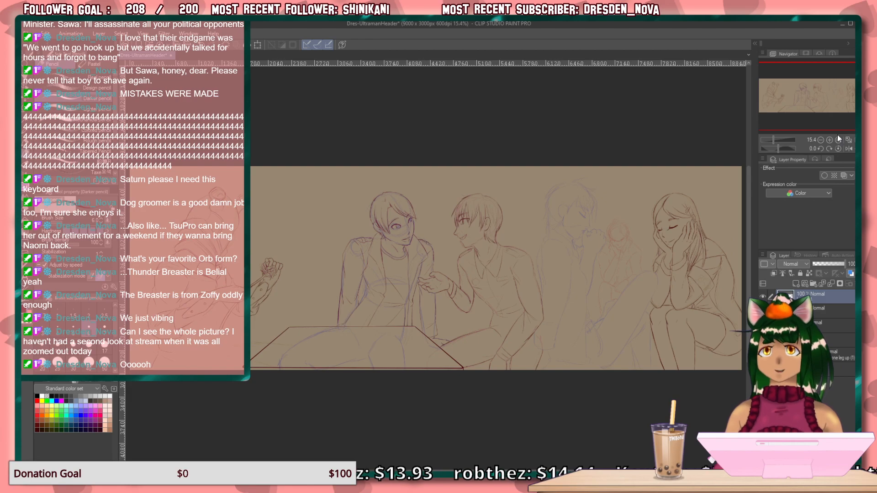
left_click(807, 106)
left_click_drag(806, 106, 795, 111)
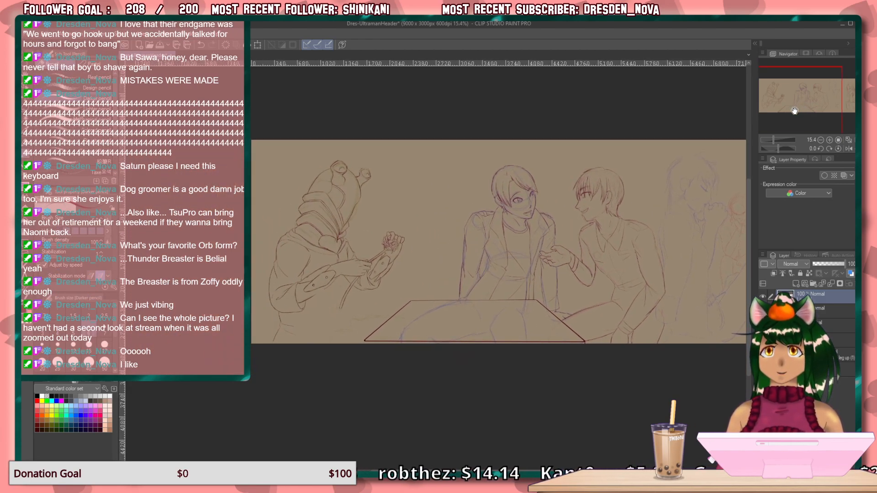
left_click_drag(795, 111, 805, 113)
key("ctrl+0")
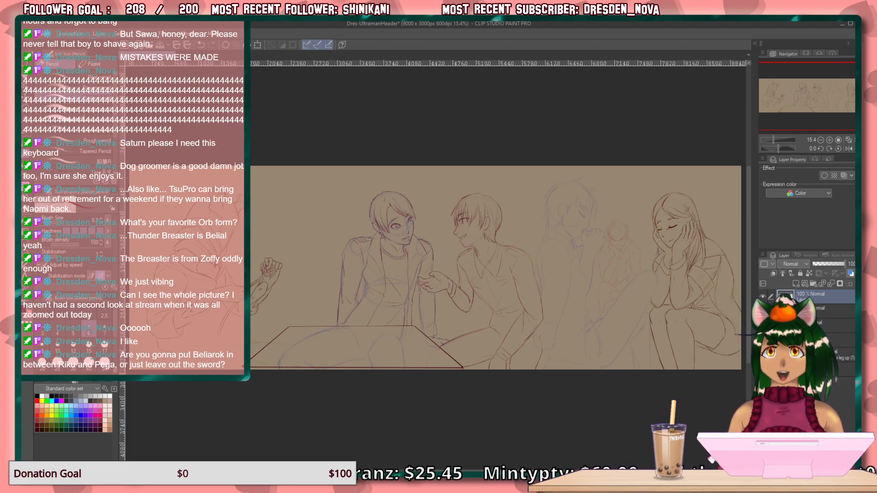
left_click_drag(773, 101, 769, 102)
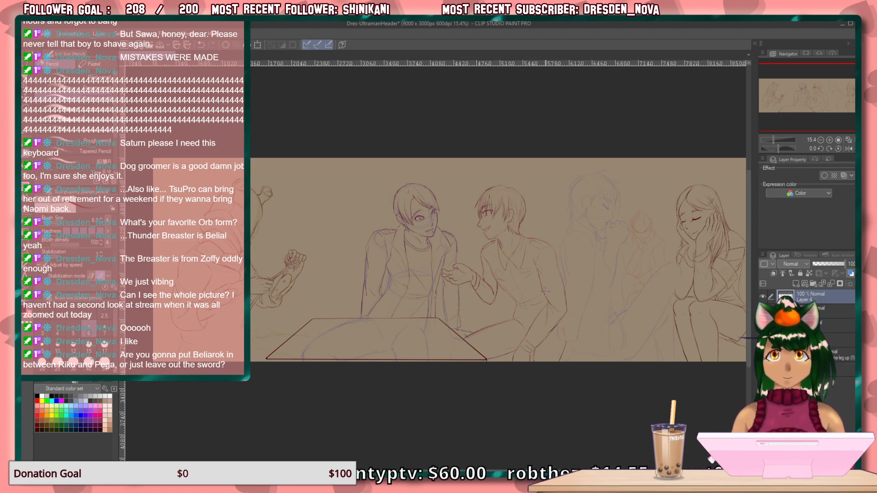
left_click_drag(793, 119, 795, 120)
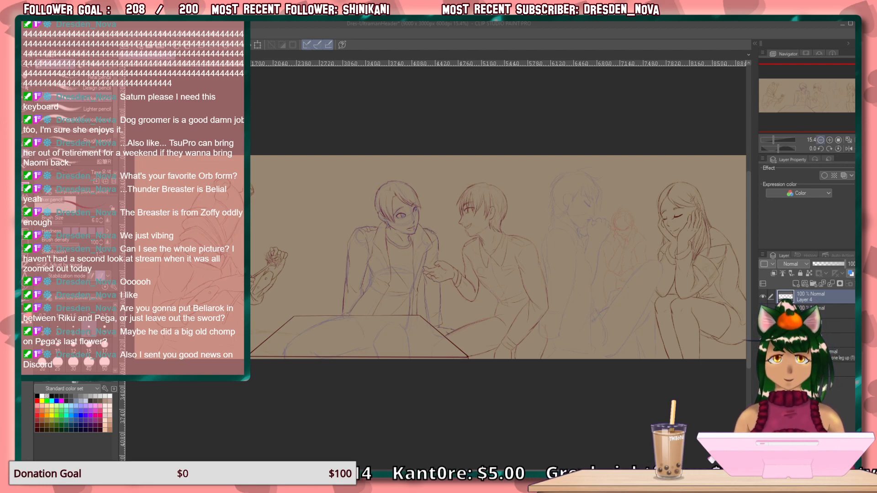
Draw the clothing edge descending from the flower-holding figure's forearm to a small notch, with curved fold lines running back beneath the arm.
left_click(830, 141)
left_click(830, 140)
left_click(830, 139)
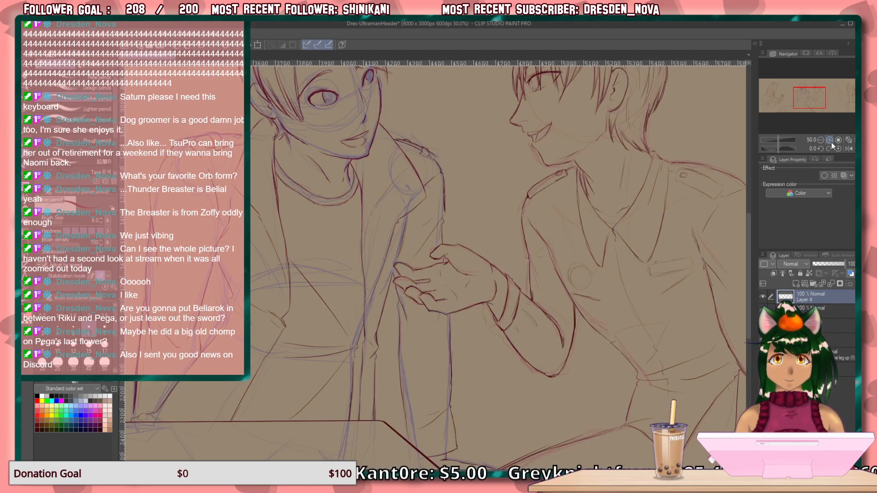
left_click_drag(806, 103, 778, 108)
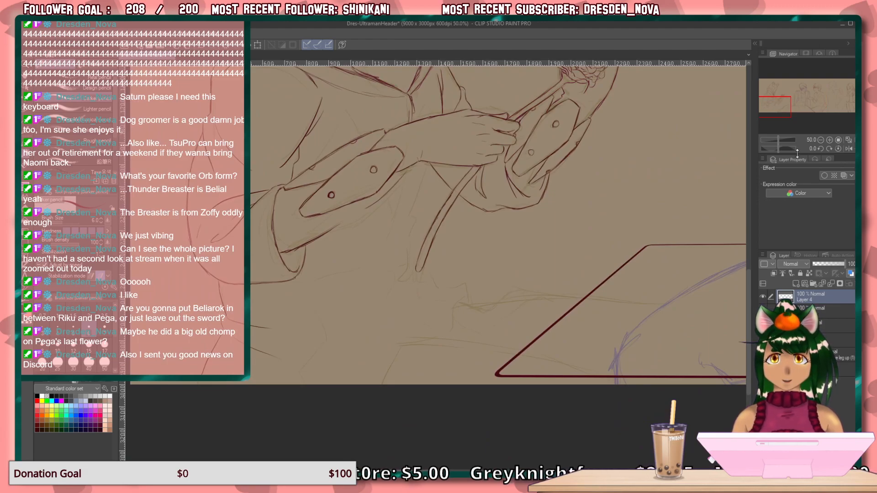
left_click(830, 140)
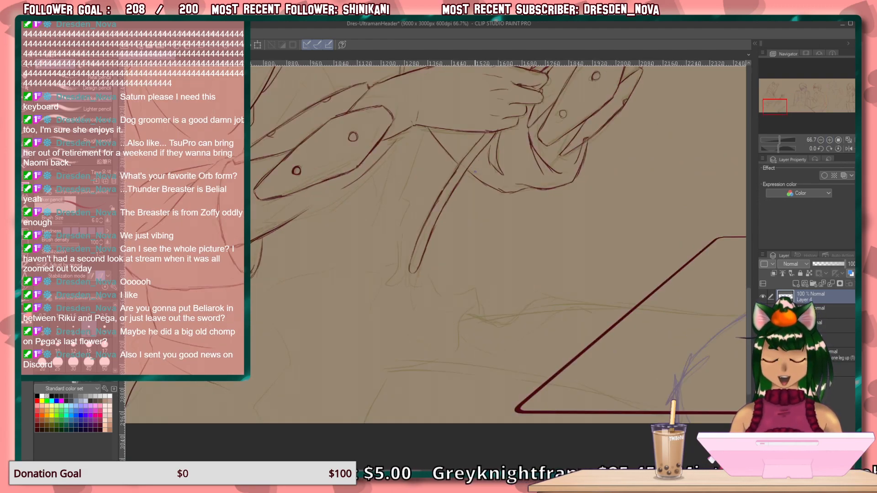
left_click_drag(425, 127, 404, 191)
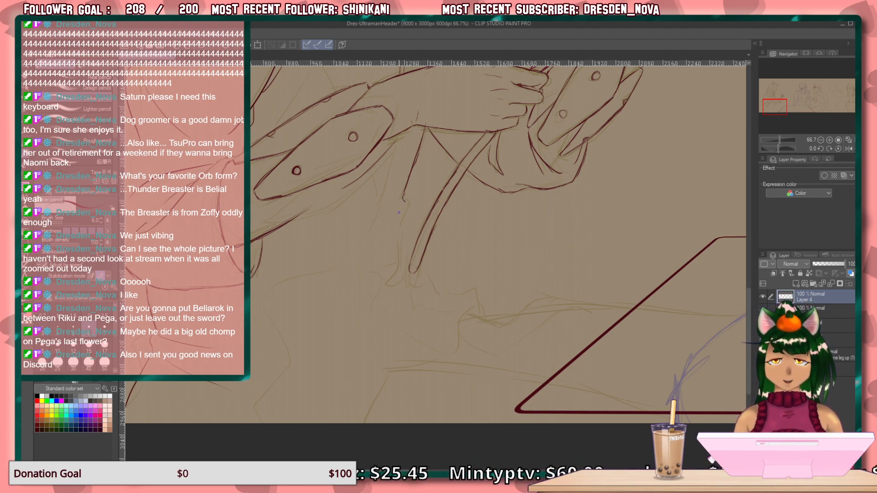
left_click_drag(408, 204, 386, 224)
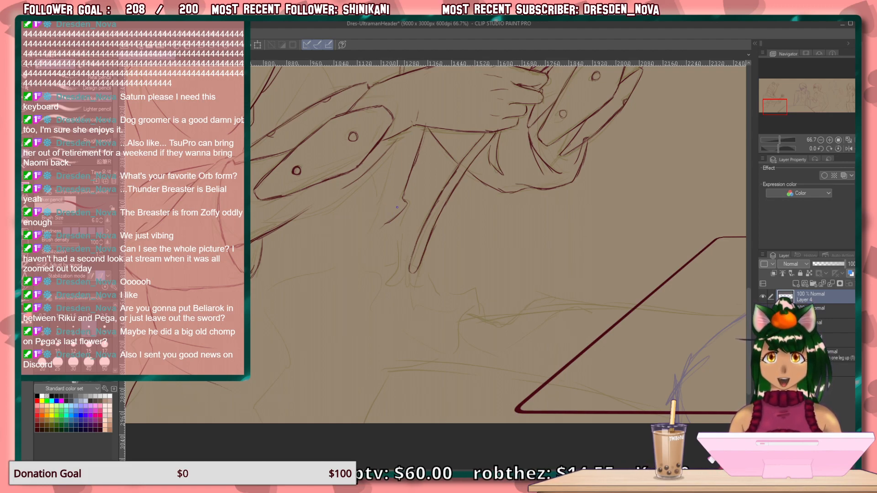
left_click_drag(383, 212, 296, 224)
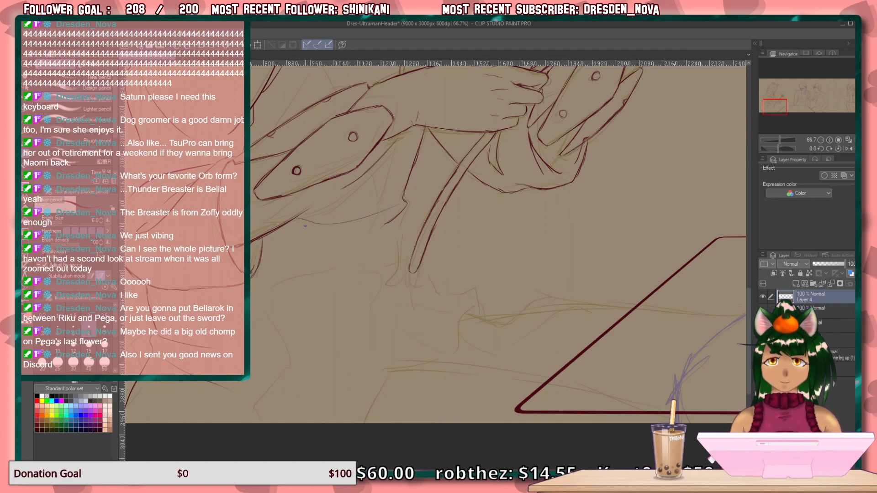
key("ctrl+z")
left_click_drag(405, 207, 318, 226)
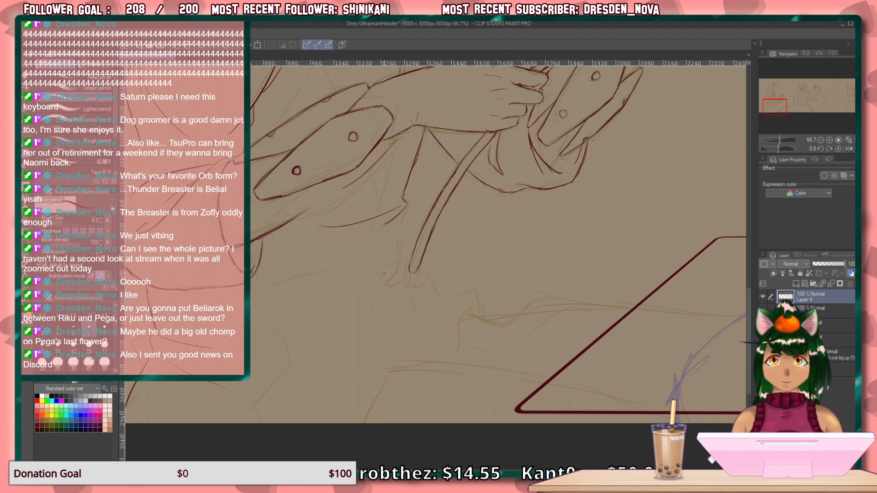
Draw the jagged clothing contours below the notch and flower stem, continuing down to the canvas's lower edge.
mouse_move(408, 215)
left_mouse_down()
mouse_move(405, 239)
mouse_move(406, 232)
mouse_move(377, 309)
mouse_move(395, 305)
left_mouse_up()
mouse_move(402, 252)
left_mouse_down()
mouse_move(420, 288)
mouse_move(472, 300)
mouse_move(488, 318)
left_mouse_up()
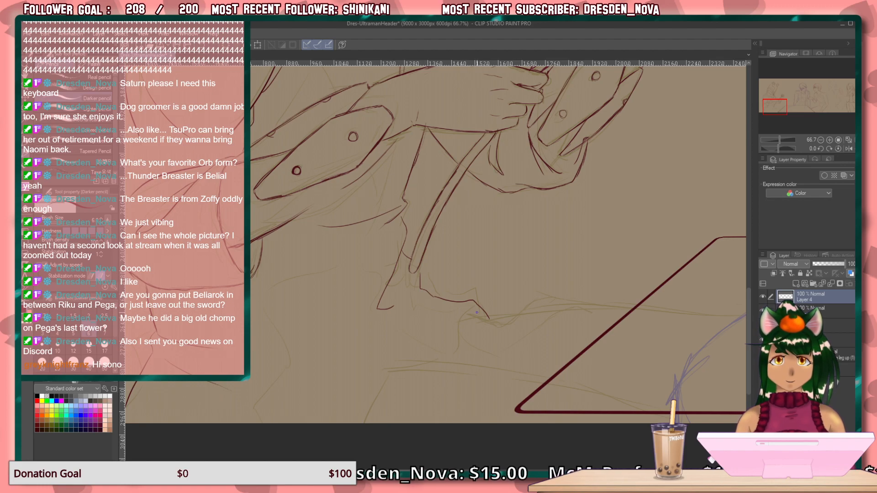
left_click_drag(471, 313, 444, 352)
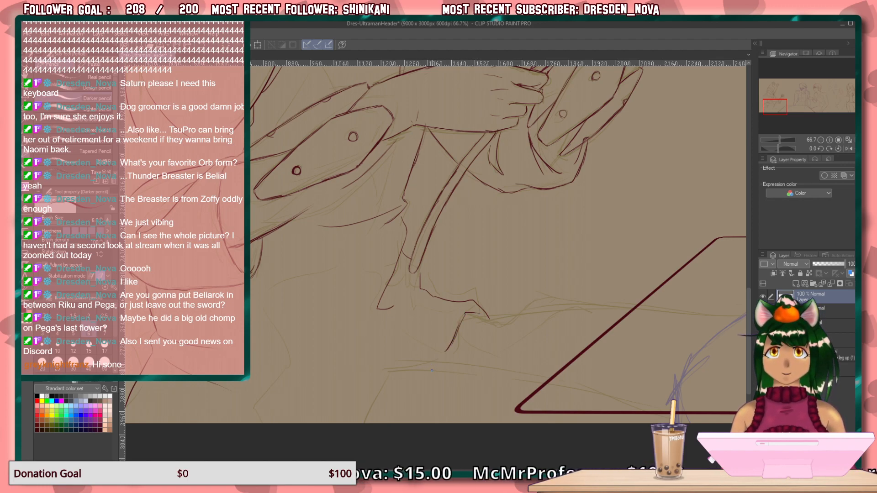
left_click_drag(443, 355, 371, 385)
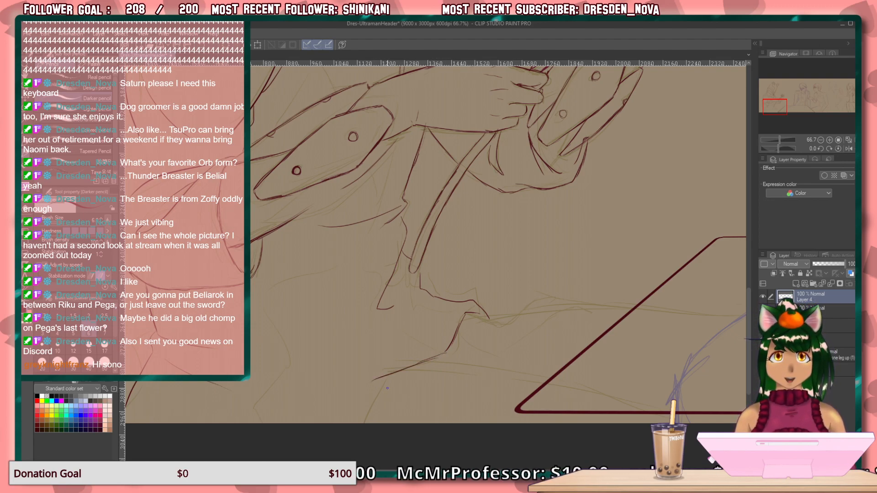
left_click_drag(376, 381, 354, 420)
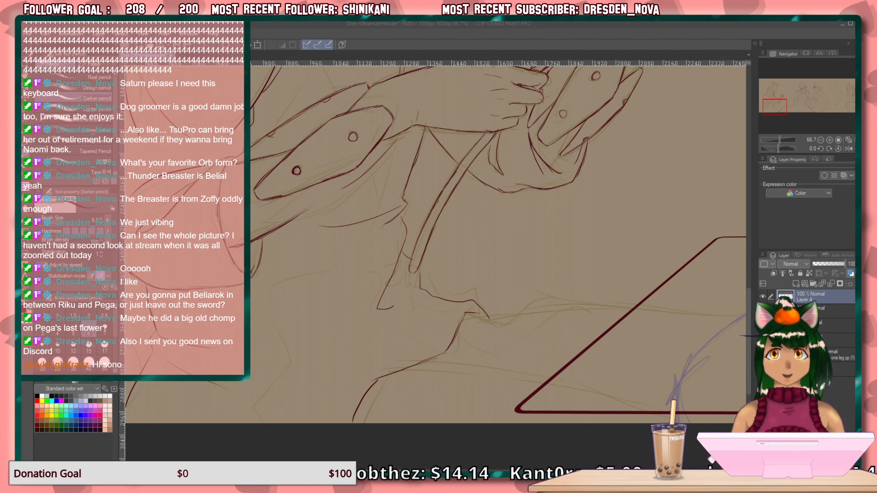
Draw the V-shaped lower edge of the pointed clothing section between the jagged contour and the table.
left_click(595, 72)
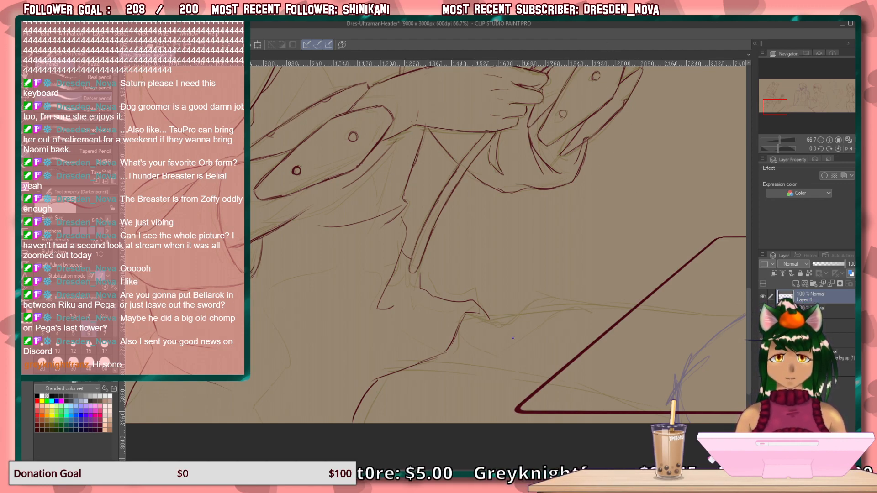
left_click_drag(581, 305, 495, 355)
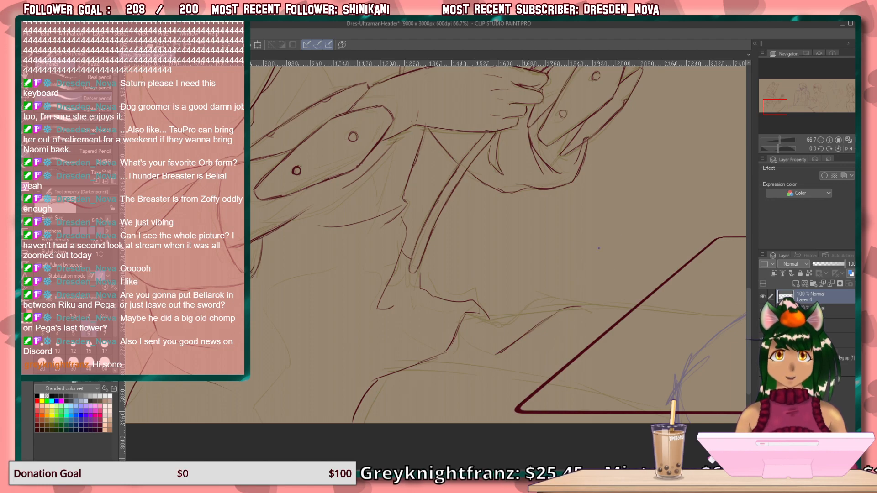
left_click_drag(460, 336, 494, 355)
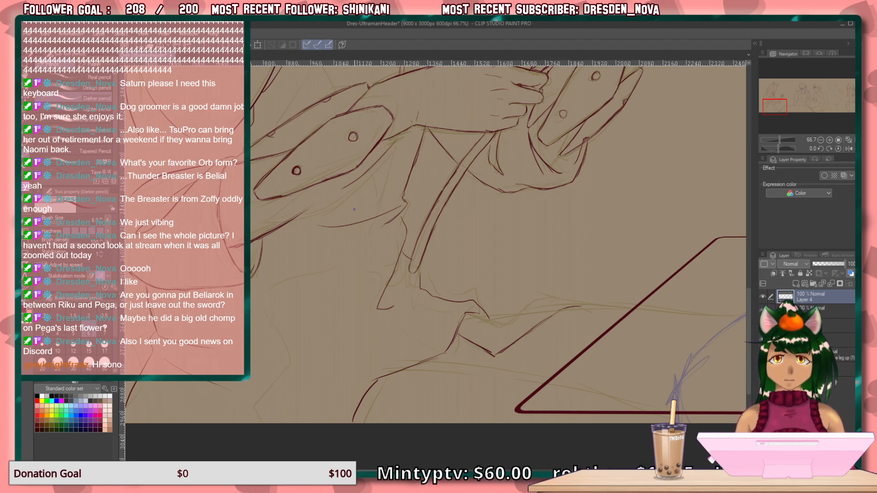
Draw the inner fold line below the forearm, curve it into the lower clothing contour, and add a short crease beside it.
left_click_drag(377, 198, 418, 314)
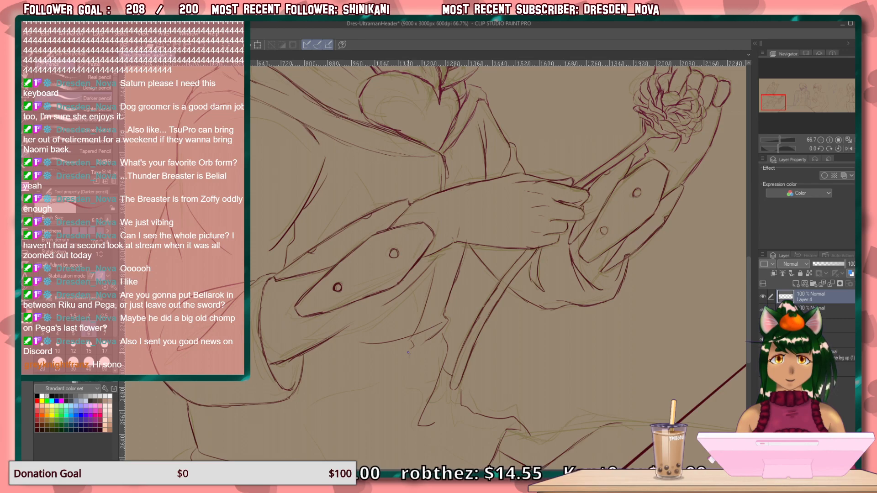
left_click_drag(449, 320, 393, 179)
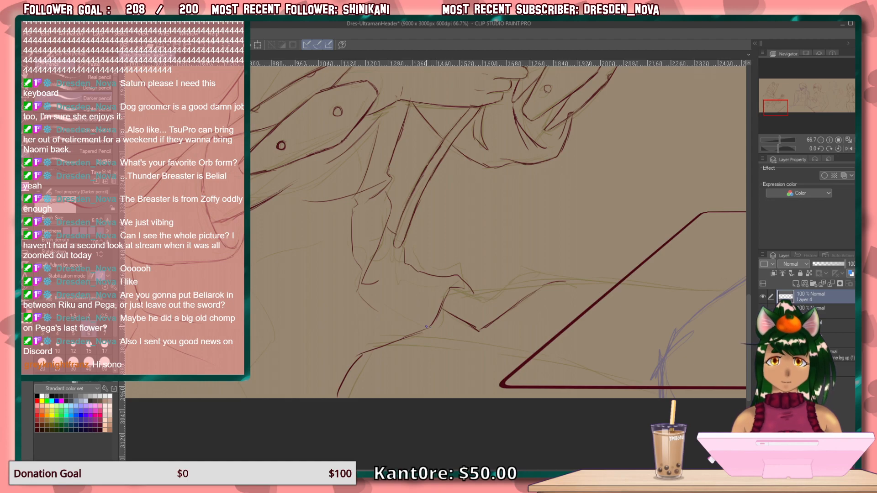
mouse_move(421, 325)
left_mouse_down()
mouse_move(370, 310)
mouse_move(364, 296)
left_mouse_up()
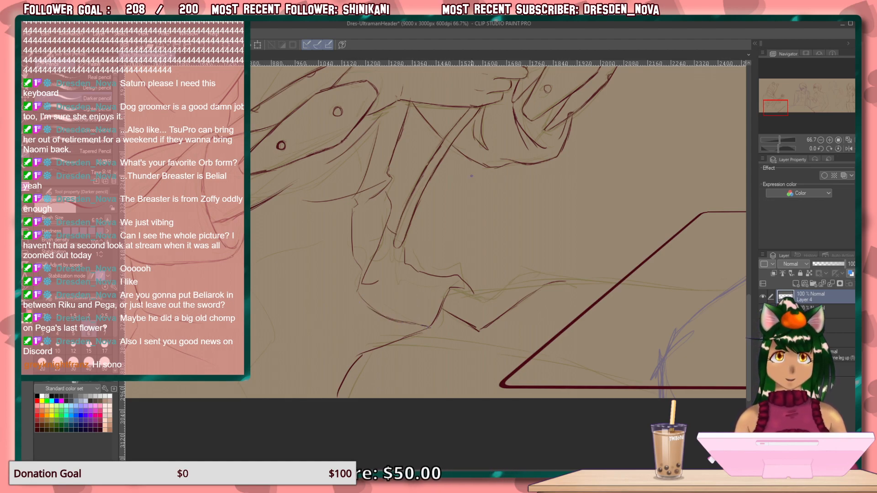
scroll(353, 311, "up", 2)
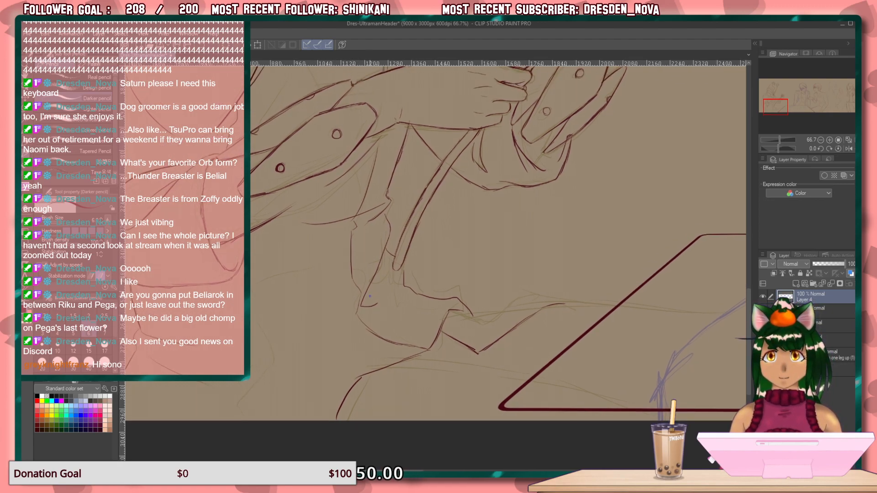
left_click_drag(362, 291, 338, 318)
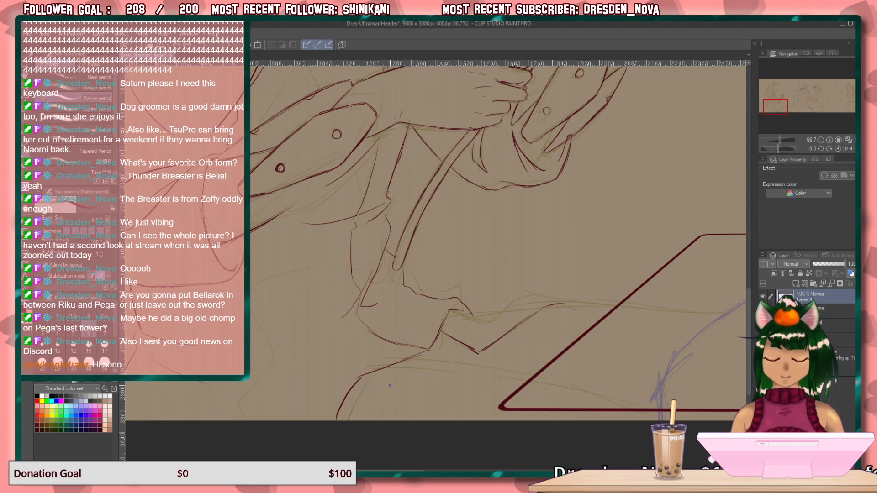
Draw the angular contour from below the hanging sleeve down to the canvas's lower edge, and add crease lines near the flower stem's tip.
left_click_drag(382, 361, 493, 306)
left_click_drag(435, 206, 359, 243)
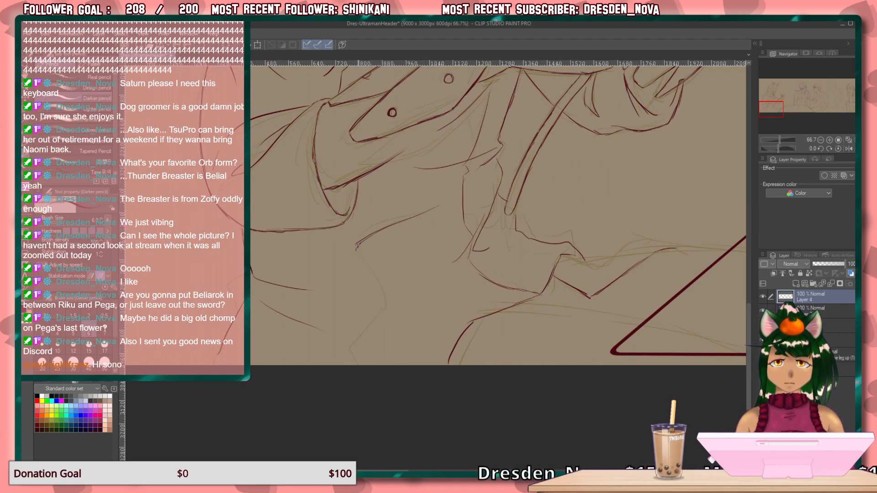
mouse_move(359, 251)
left_mouse_down()
mouse_move(389, 304)
mouse_move(353, 352)
mouse_move(360, 349)
mouse_move(364, 372)
left_mouse_up()
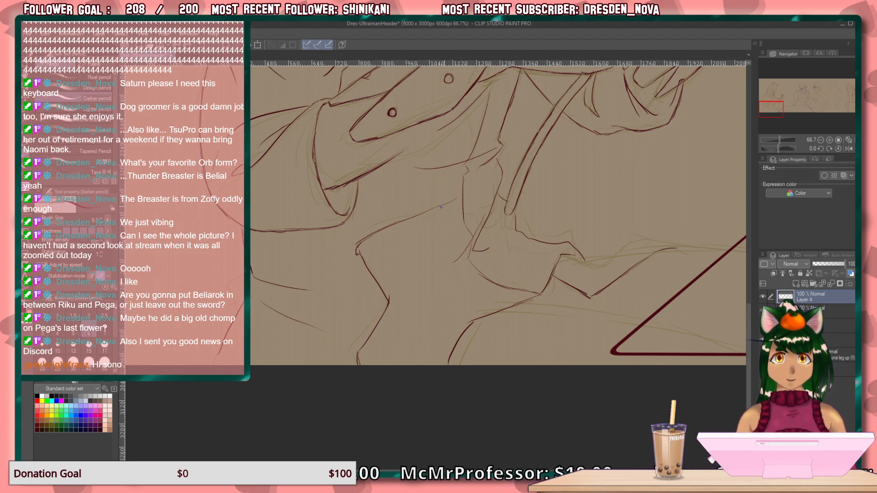
left_click_drag(499, 210, 509, 235)
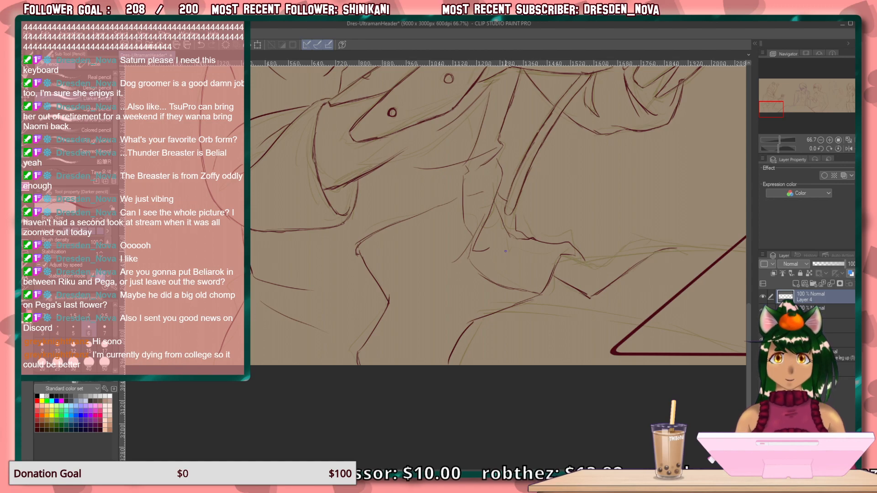
left_click_drag(519, 252, 438, 299)
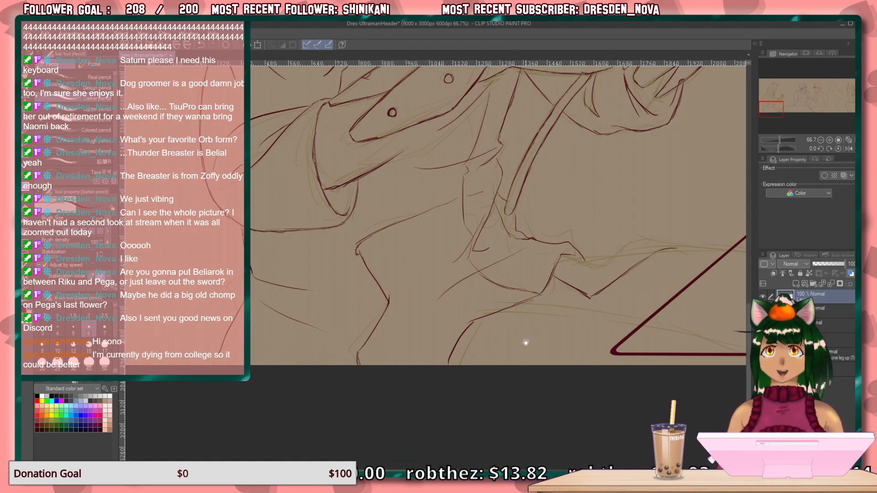
Draw the upper edge of the V-shaped clothing section parallel to its lower edge, and connect the two at the corner.
mouse_move(529, 359)
left_mouse_down()
mouse_move(462, 294)
mouse_move(447, 323)
left_mouse_up()
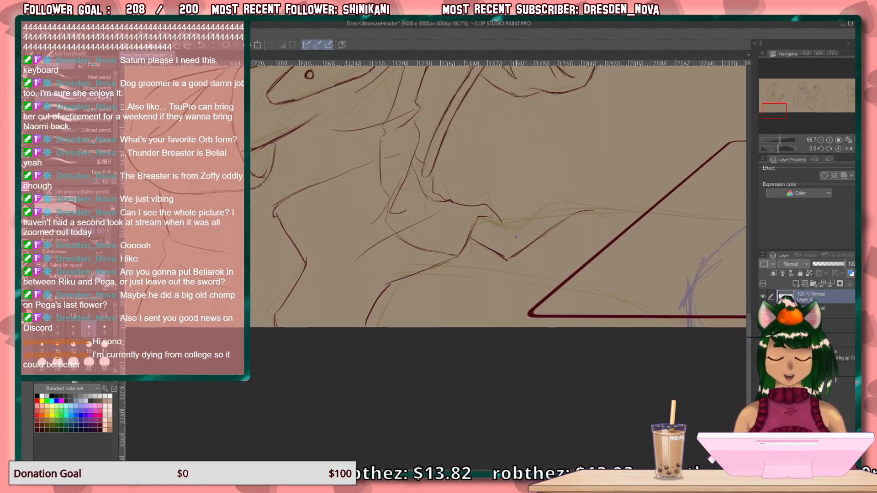
mouse_move(596, 204)
left_mouse_down()
mouse_move(557, 206)
mouse_move(510, 234)
left_mouse_up()
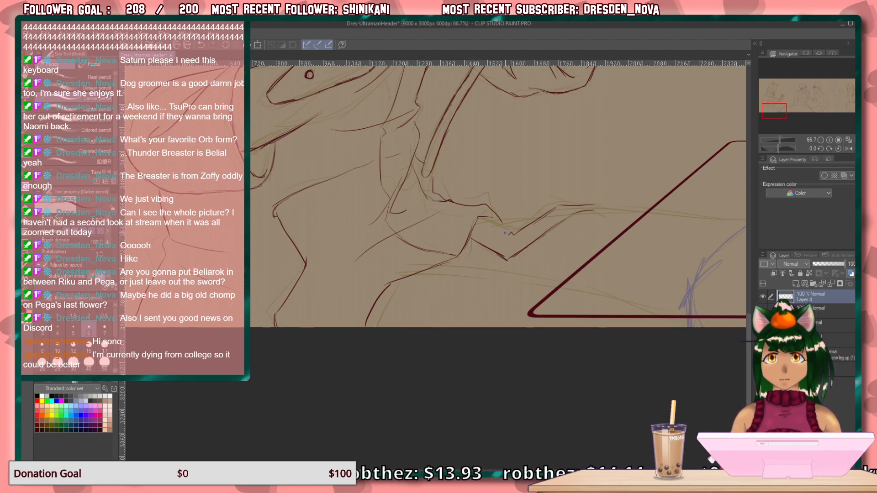
left_click_drag(512, 235, 507, 258)
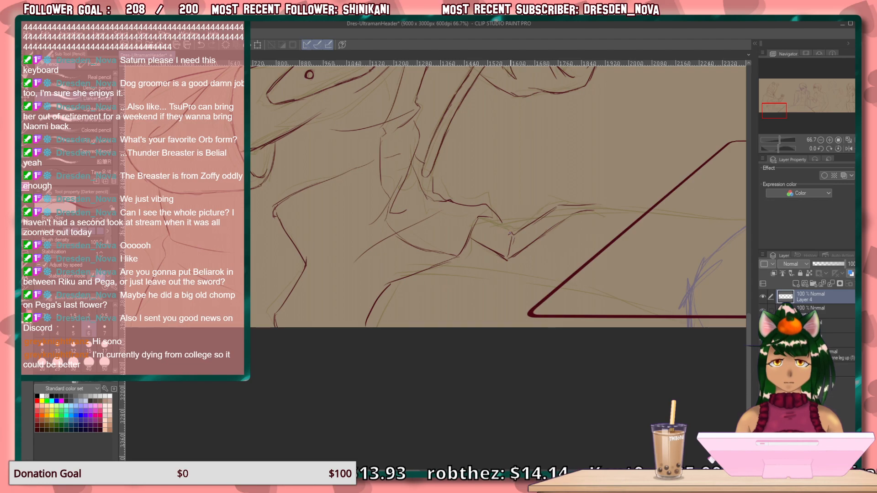
left_click_drag(482, 218, 493, 225)
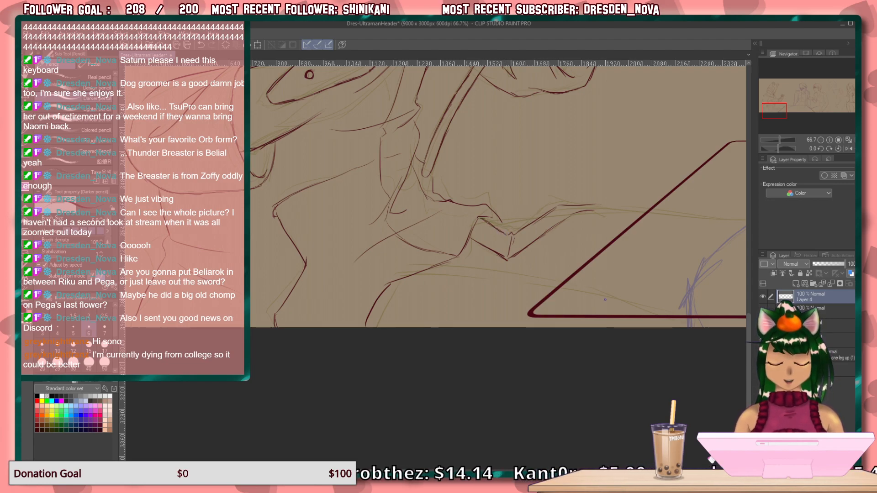
Draw the line bridging the top of the V-shaped section, and extend the section's upper contours to the table's slanted edge.
scroll(606, 301, "up", 2)
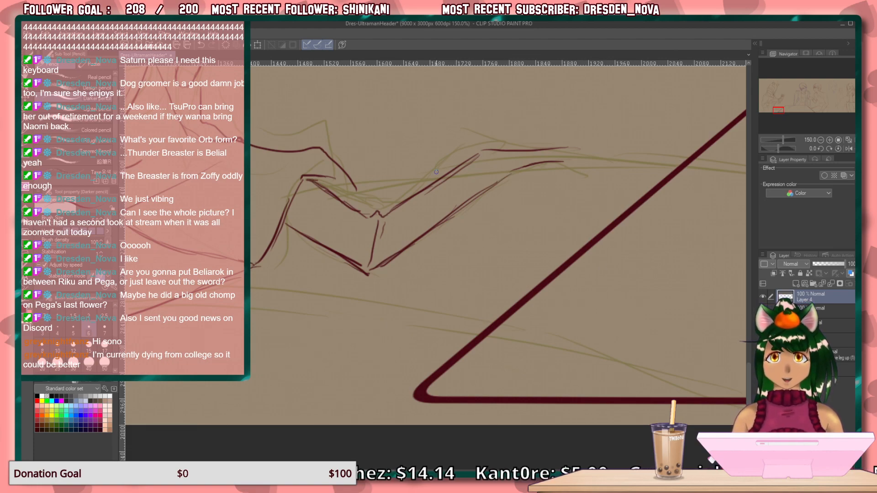
left_click_drag(451, 171, 326, 190)
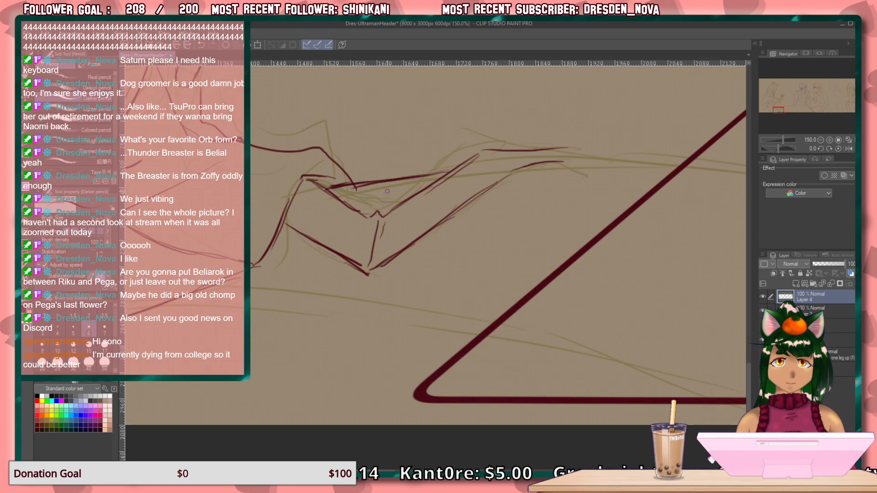
left_click_drag(662, 168, 526, 162)
mouse_move(583, 161)
left_mouse_down()
mouse_move(531, 153)
mouse_move(564, 144)
mouse_move(557, 143)
left_mouse_up()
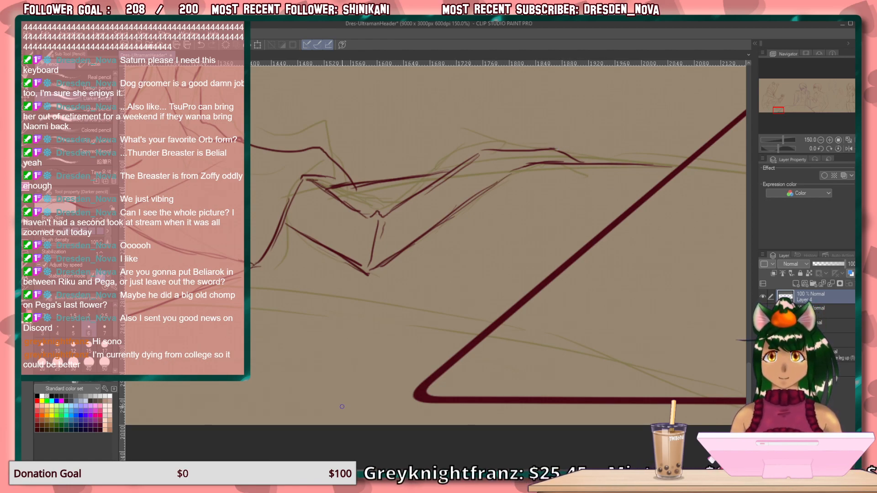
Rotate the canvas to -25 degrees, draw the long contour below the V-shaped section up to the table edge, and reset the rotation.
mouse_move(347, 349)
left_mouse_down()
mouse_move(460, 345)
mouse_move(458, 355)
left_mouse_up()
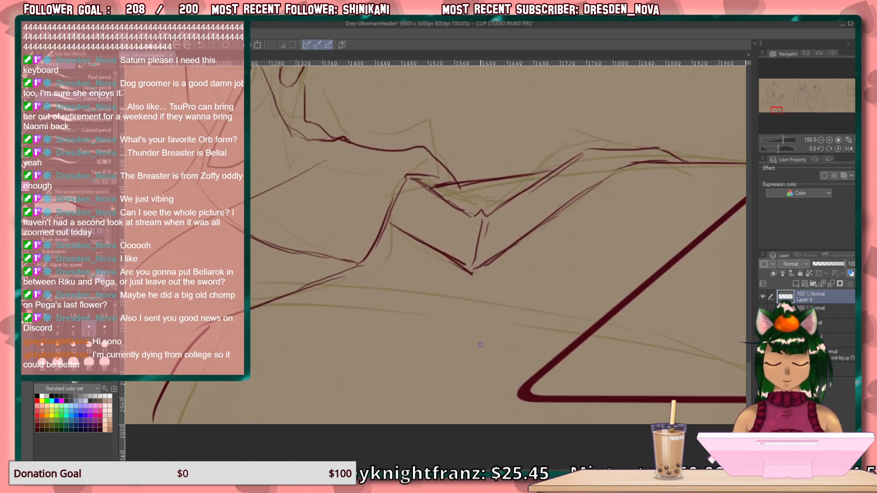
left_click_drag(508, 331, 505, 292)
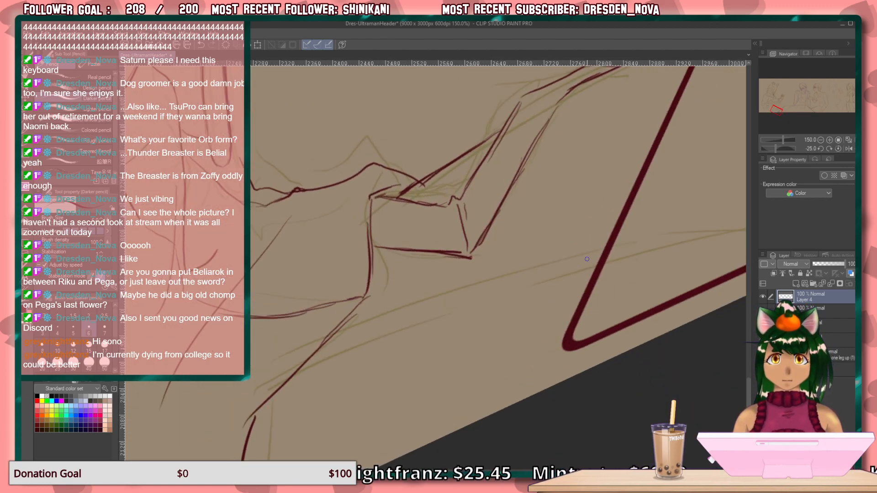
left_click_drag(588, 255, 386, 316)
left_click_drag(450, 300, 360, 332)
left_click_drag(409, 309, 338, 335)
key("ctrl+z")
left_click_drag(398, 315, 323, 348)
mouse_move(370, 326)
left_mouse_down()
mouse_move(311, 354)
mouse_move(319, 352)
left_mouse_up()
key("asciicircum")
Draw a short vertical line from the table's near corner down to the canvas's lower edge.
left_click_drag(274, 320, 121, 284)
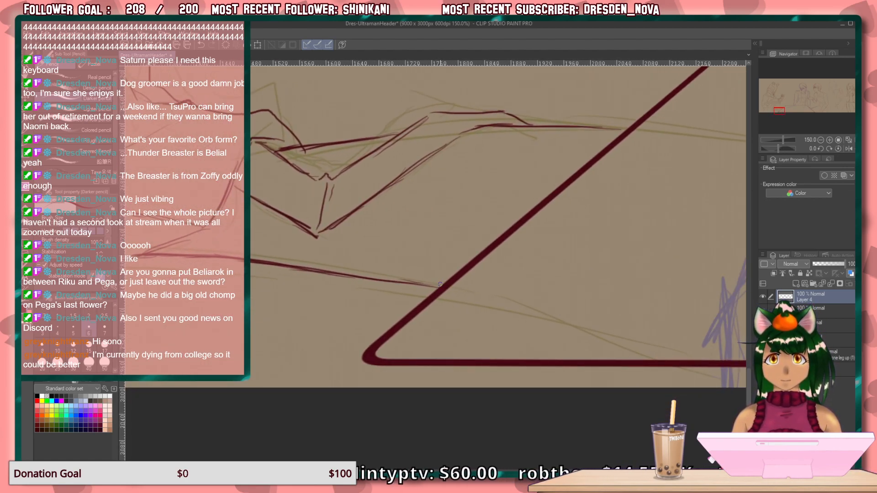
mouse_move(365, 360)
left_mouse_down()
mouse_move(362, 382)
mouse_move(364, 357)
left_mouse_up()
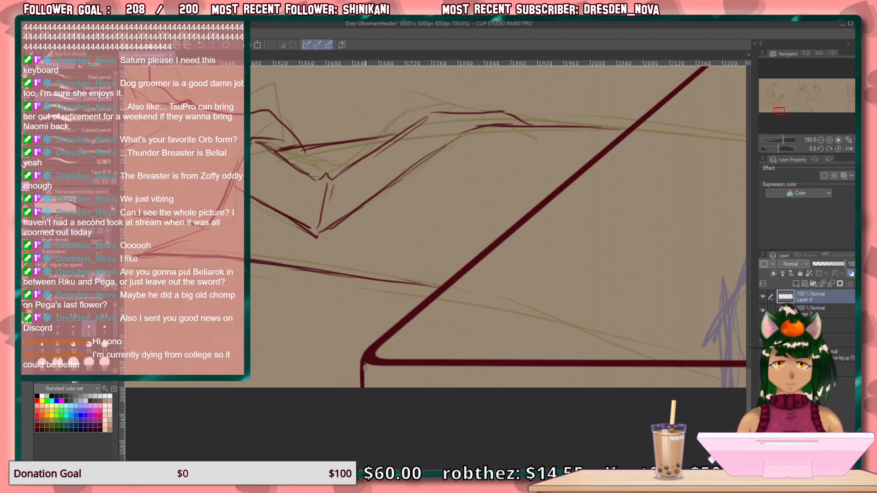
Review the flower-holding figure's clothing lines, the whole illustration, and the red and blue rough sketches beside the long-haired woman.
mouse_move(279, 270)
left_mouse_down()
mouse_move(302, 281)
mouse_move(608, 221)
left_mouse_up()
mouse_move(384, 281)
left_mouse_down()
mouse_move(505, 325)
mouse_move(638, 336)
left_mouse_up()
left_click_drag(402, 297, 586, 337)
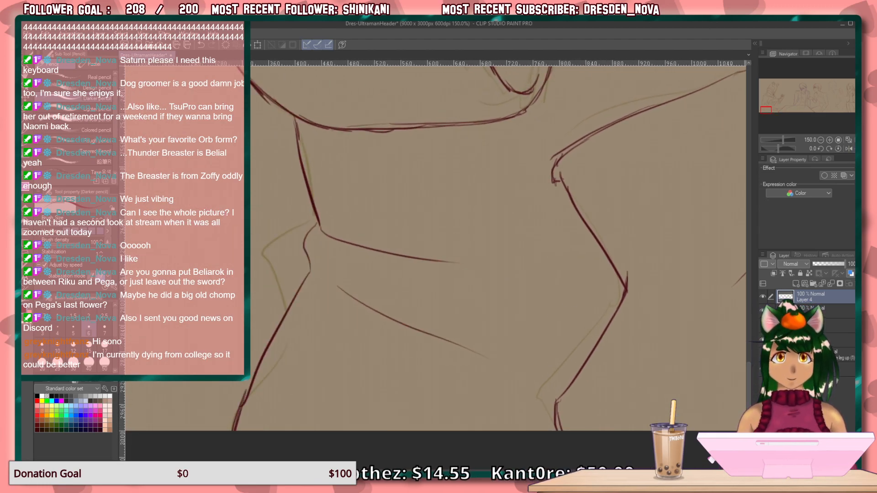
key("ctrl+0")
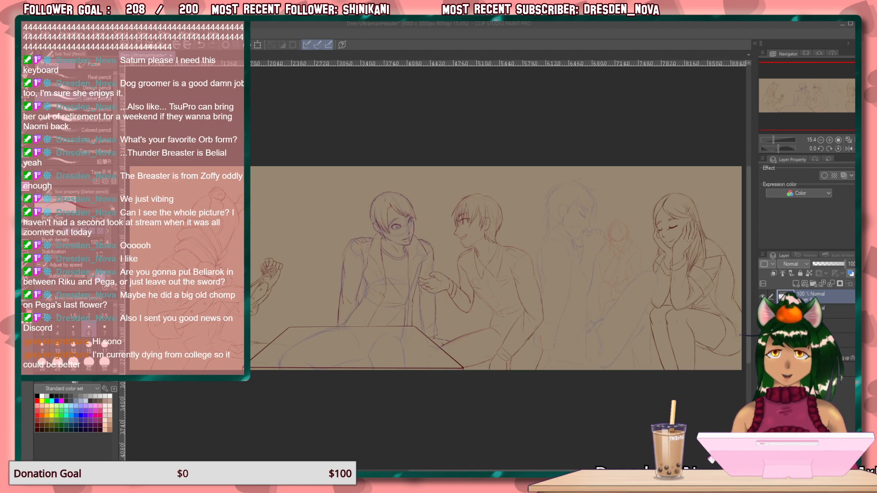
left_click(838, 140)
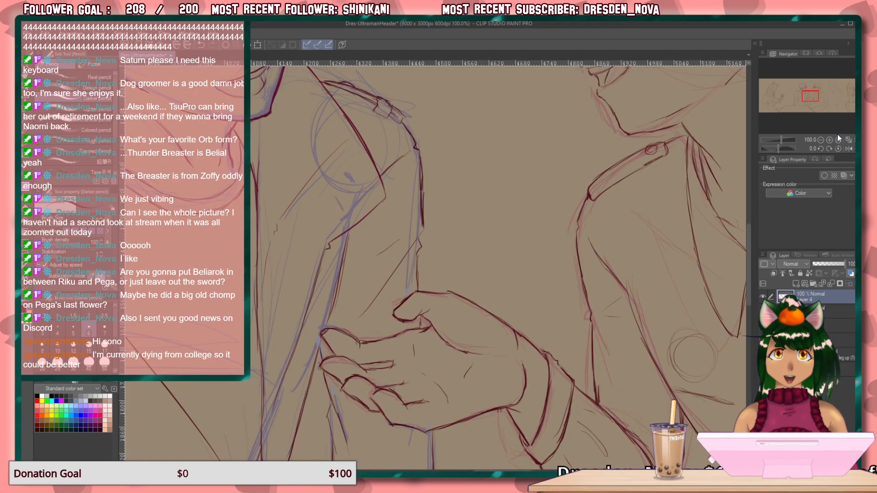
left_click_drag(809, 98, 837, 93)
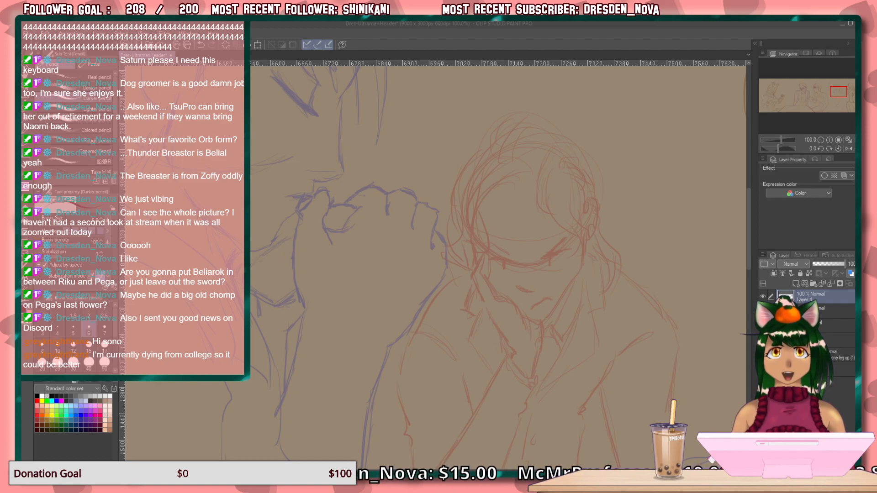
key("alt+Tab")
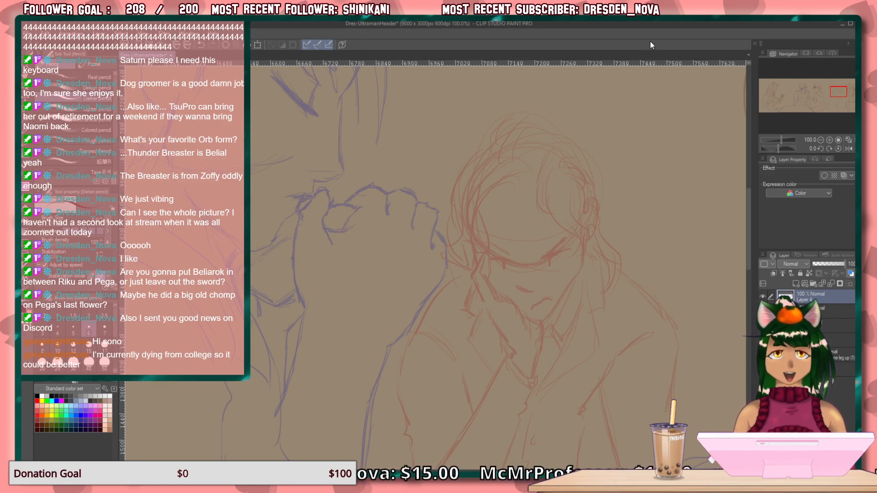
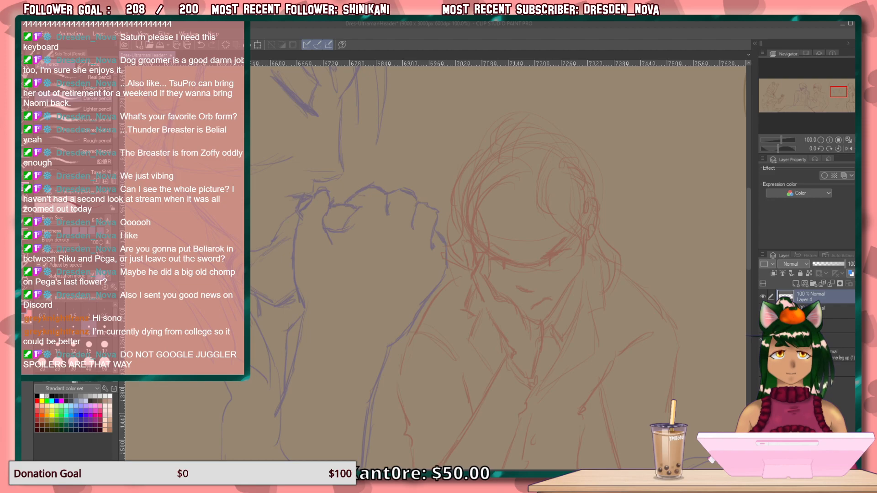
Draw the narrowed eye and slanted brow on the face's open side, plus the nose and frowning mouth, over the red sketch.
left_click(448, 45)
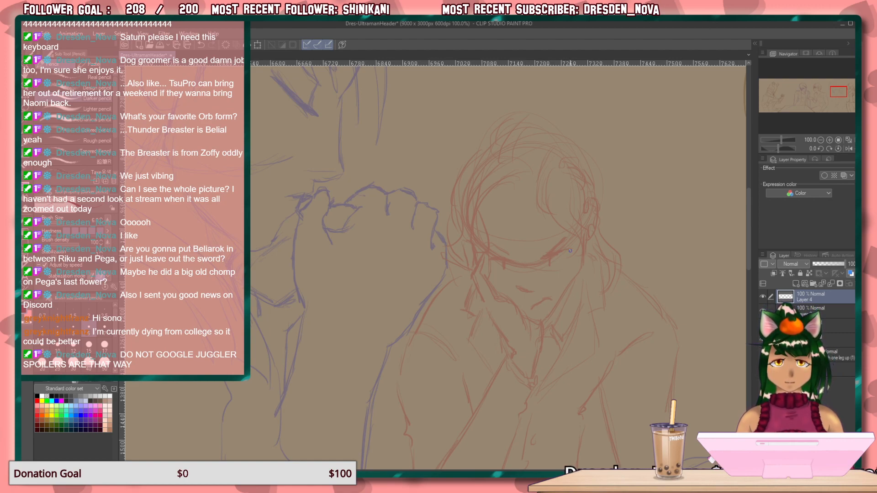
mouse_move(571, 250)
left_mouse_down()
mouse_move(544, 265)
mouse_move(566, 255)
left_mouse_up()
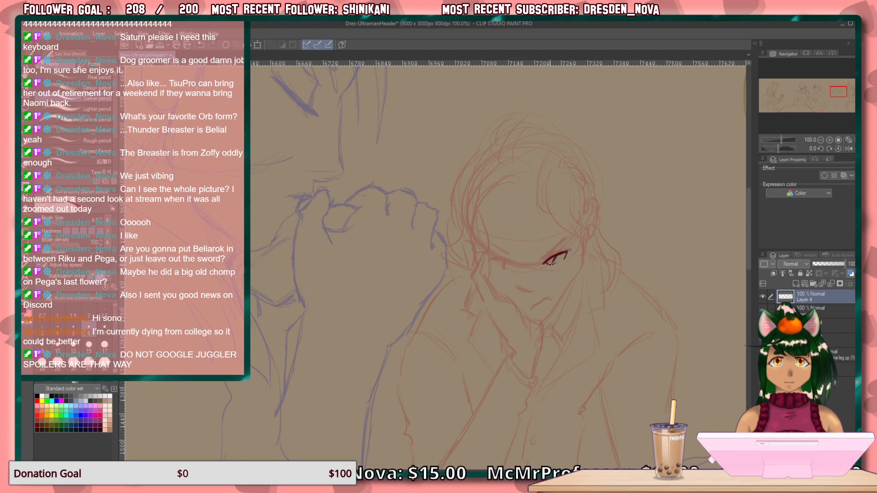
left_click_drag(570, 236, 554, 249)
left_click_drag(558, 246, 543, 259)
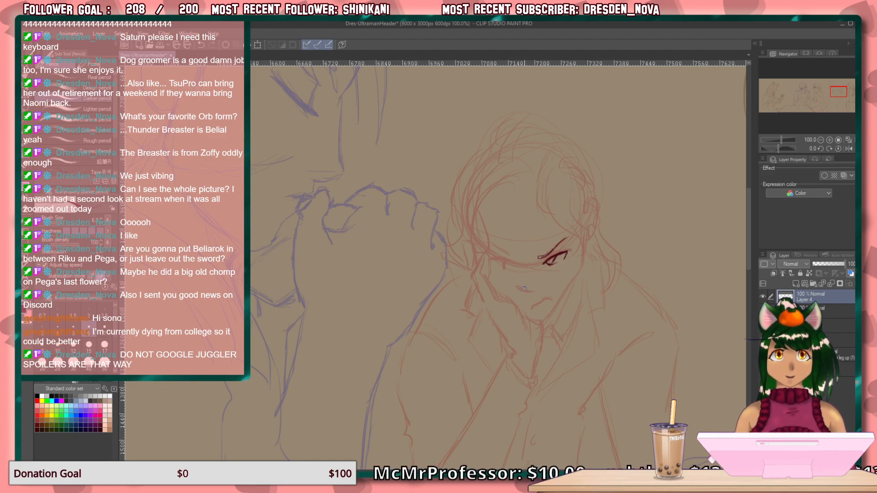
left_click_drag(527, 295, 521, 283)
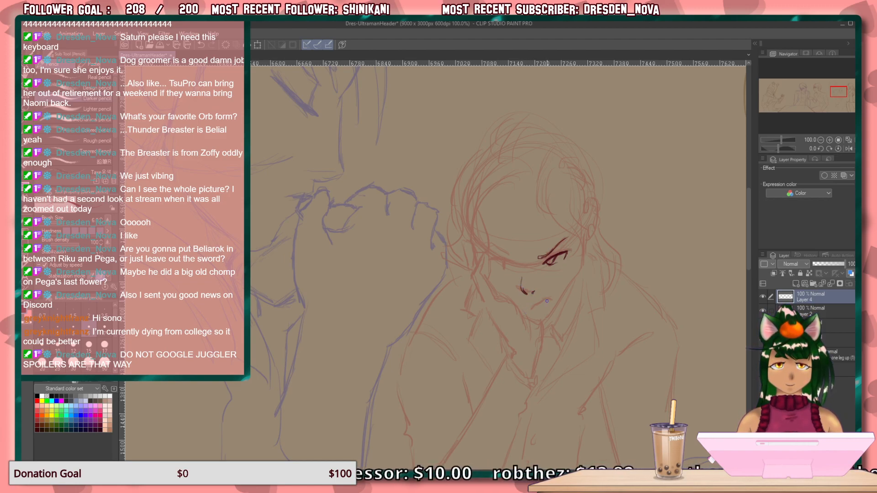
left_click_drag(539, 302, 532, 308)
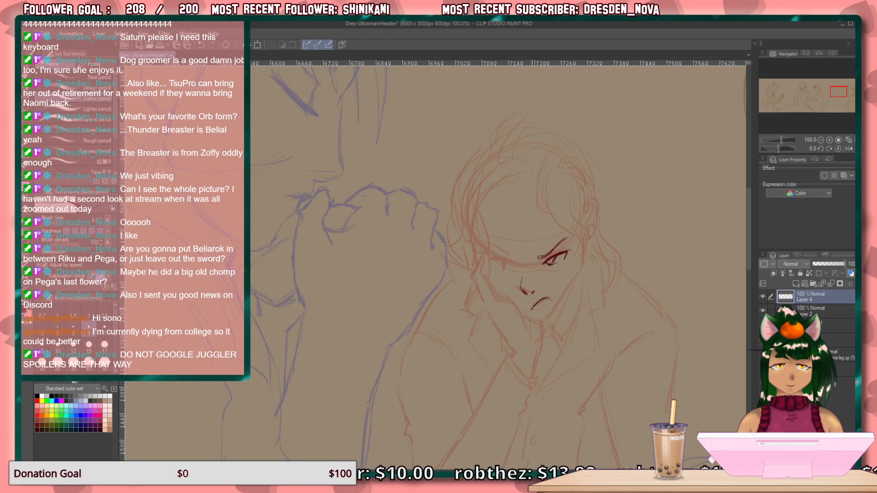
Draw the other eye beside the propping hand, with its upper lid, iris and lowered brow.
left_click_drag(515, 267, 497, 264)
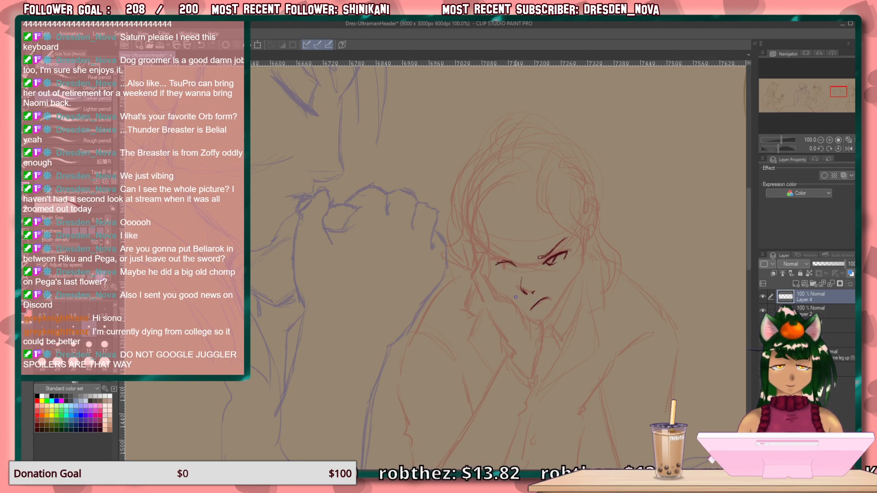
key("ctrl+equal")
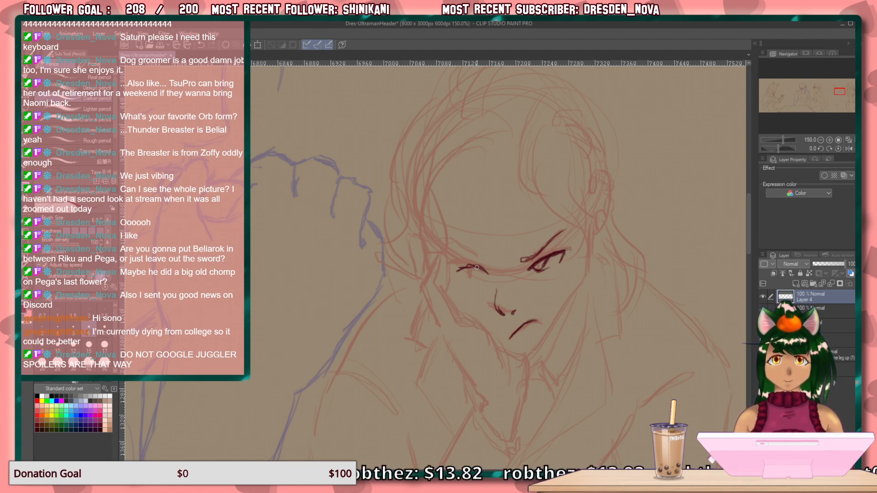
mouse_move(488, 275)
left_mouse_down()
mouse_move(457, 270)
mouse_move(476, 271)
left_mouse_up()
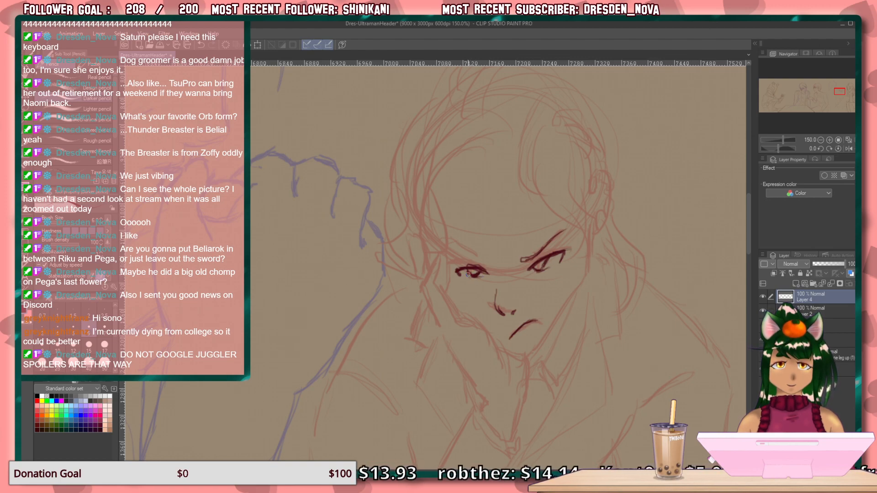
mouse_move(471, 277)
left_mouse_down()
mouse_move(481, 277)
mouse_move(478, 256)
mouse_move(448, 251)
mouse_move(485, 261)
mouse_move(478, 257)
left_mouse_up()
Lasso the eye beside the hand, adjust its size, tilt and position with a Scale/Rotate transform, and clear the selection.
mouse_move(548, 288)
left_mouse_down()
mouse_move(525, 302)
mouse_move(538, 279)
left_mouse_up()
key("m")
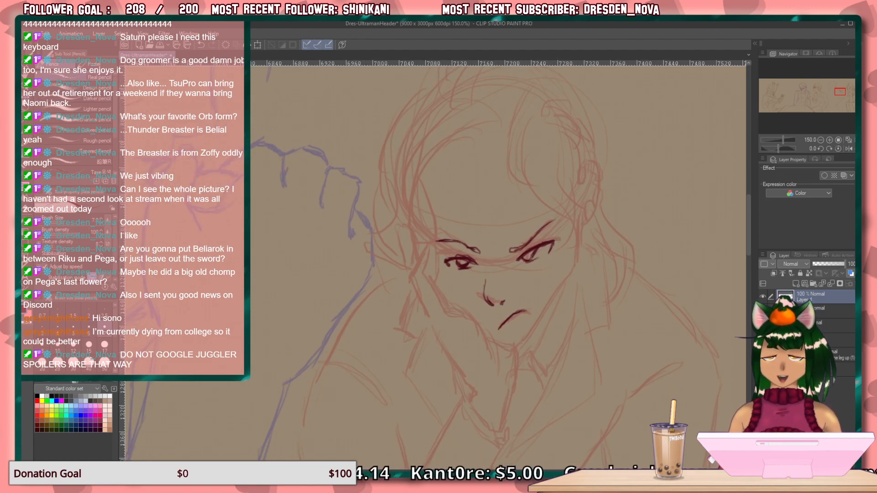
mouse_move(460, 248)
left_mouse_down()
mouse_move(477, 253)
mouse_move(479, 269)
mouse_move(446, 272)
mouse_move(439, 252)
left_mouse_up()
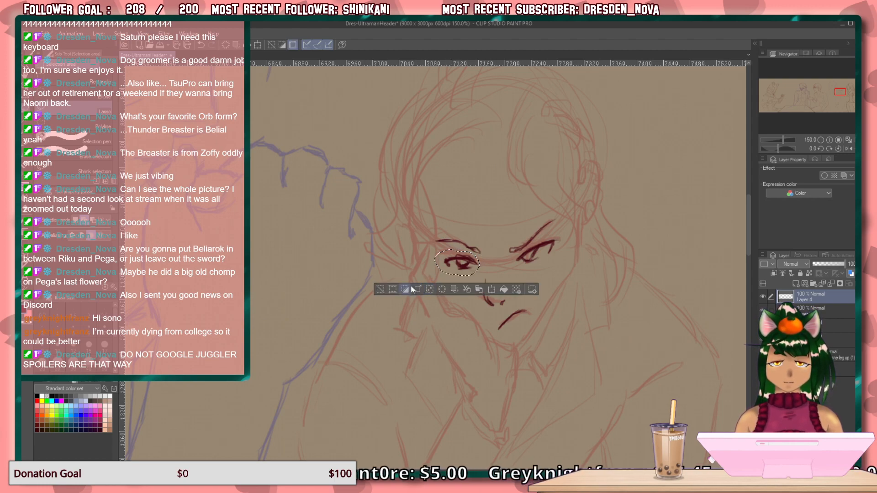
left_click(491, 289)
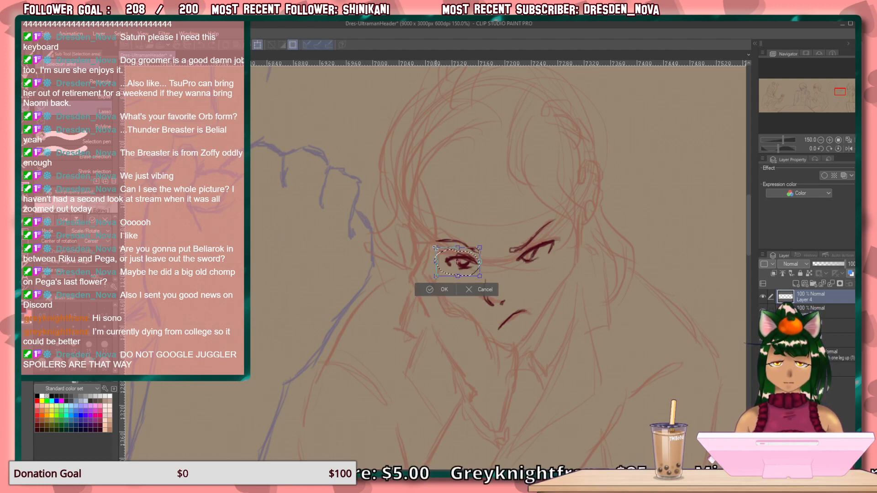
left_click_drag(435, 249, 434, 247)
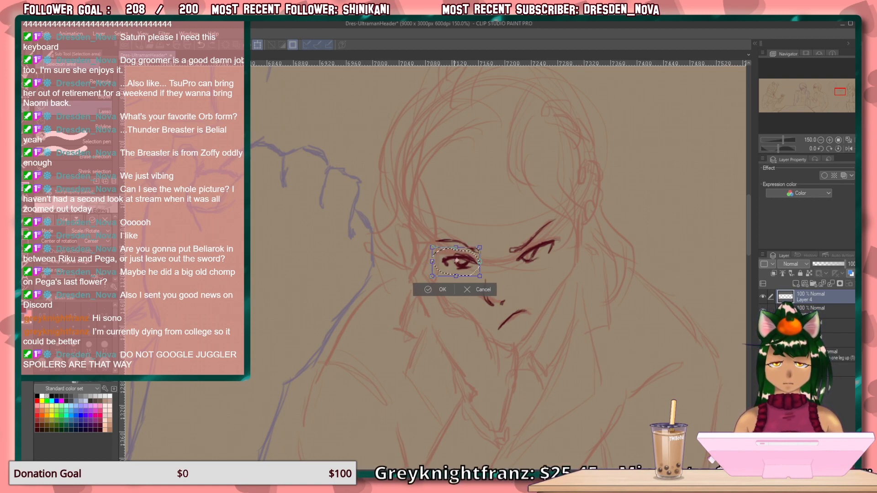
left_click_drag(466, 271, 466, 273)
left_click_drag(426, 245, 428, 244)
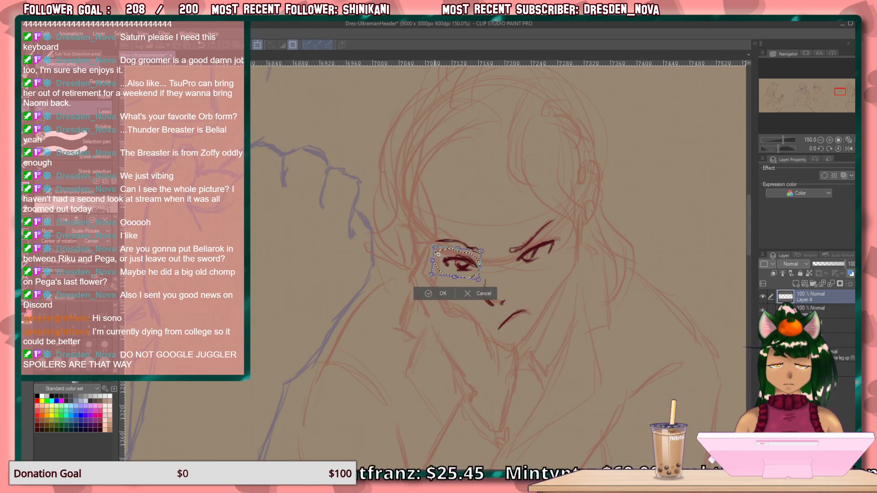
left_click_drag(435, 247, 522, 265)
left_click(495, 287)
left_click_drag(433, 249, 431, 274)
key("ctrl+d")
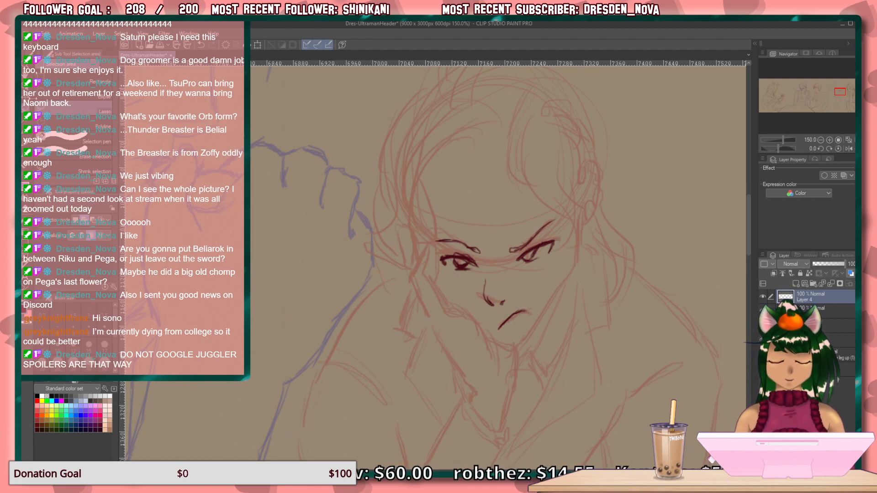
Draw the cheek and jaw contour with a pencil, from beside the open-side eye down to the chin.
left_click(28, 157)
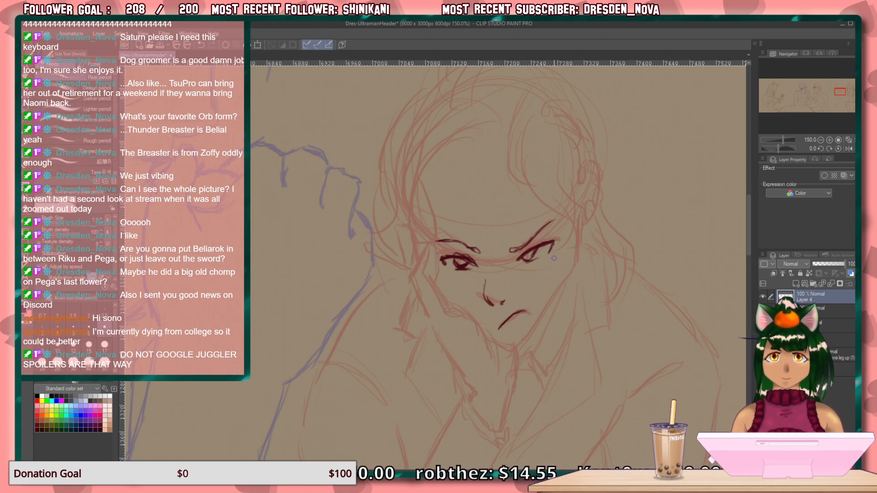
left_click_drag(563, 256, 559, 280)
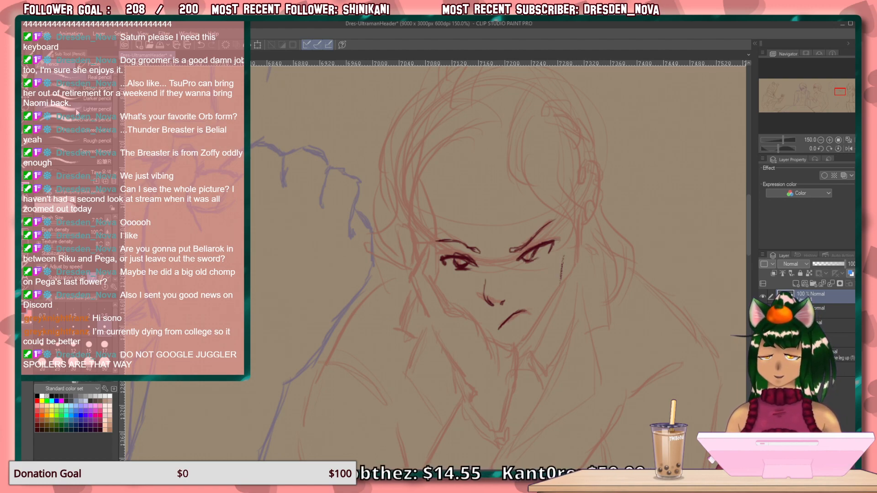
left_click(91, 103)
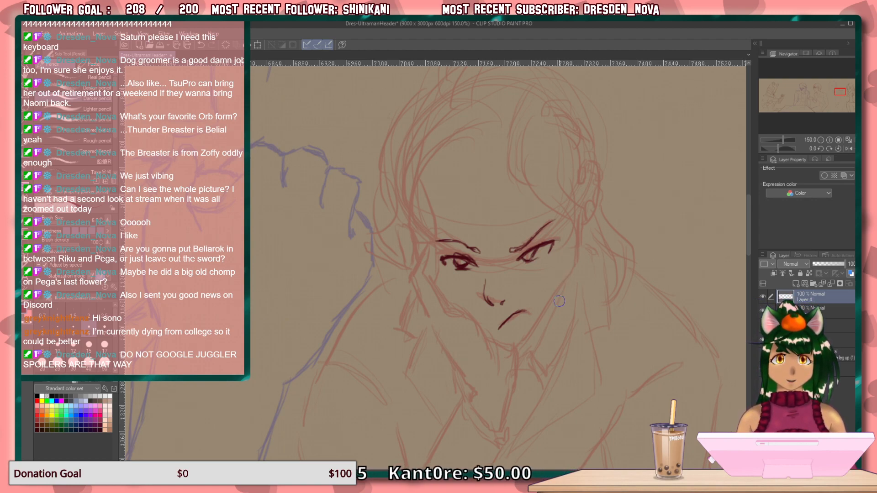
left_click_drag(566, 259, 560, 285)
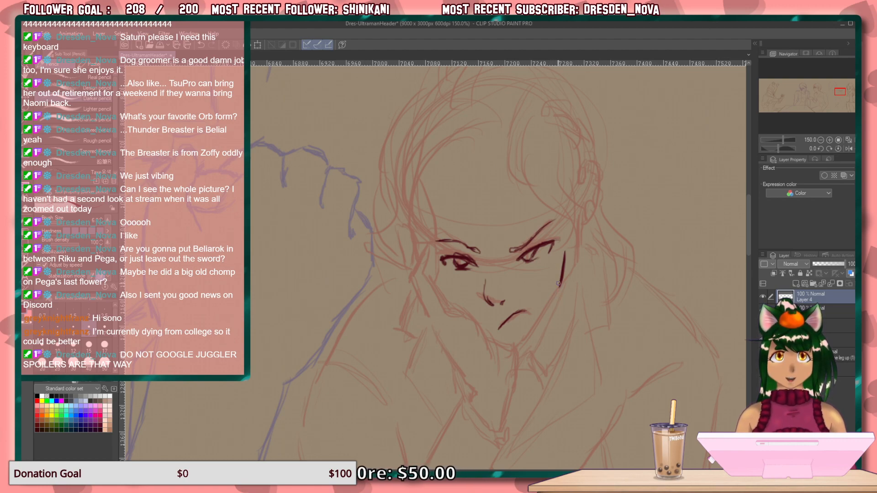
mouse_move(562, 284)
left_mouse_down()
mouse_move(533, 332)
mouse_move(505, 349)
left_mouse_up()
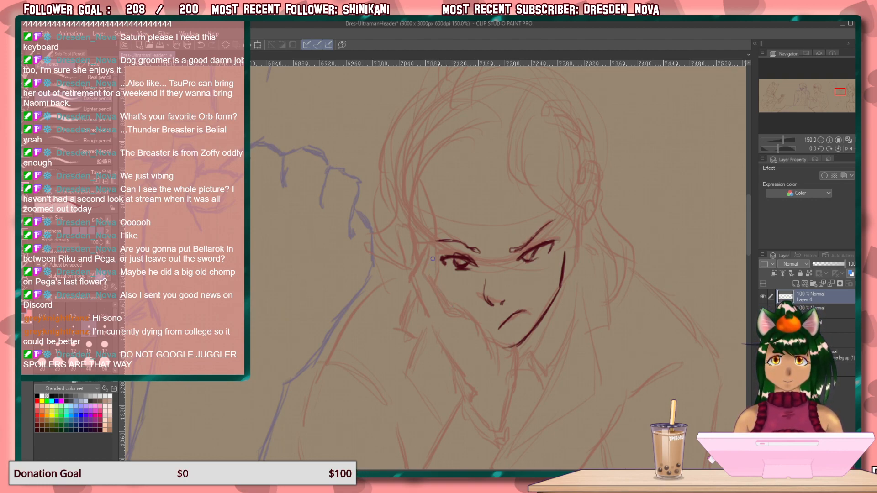
Draw the palm edge against the cheek, the underside of the chin and the inner wrist line running down from it.
mouse_move(437, 263)
left_mouse_down()
mouse_move(434, 282)
mouse_move(428, 272)
mouse_move(424, 279)
mouse_move(445, 302)
mouse_move(466, 308)
mouse_move(491, 353)
left_mouse_up()
left_click_drag(421, 277, 441, 318)
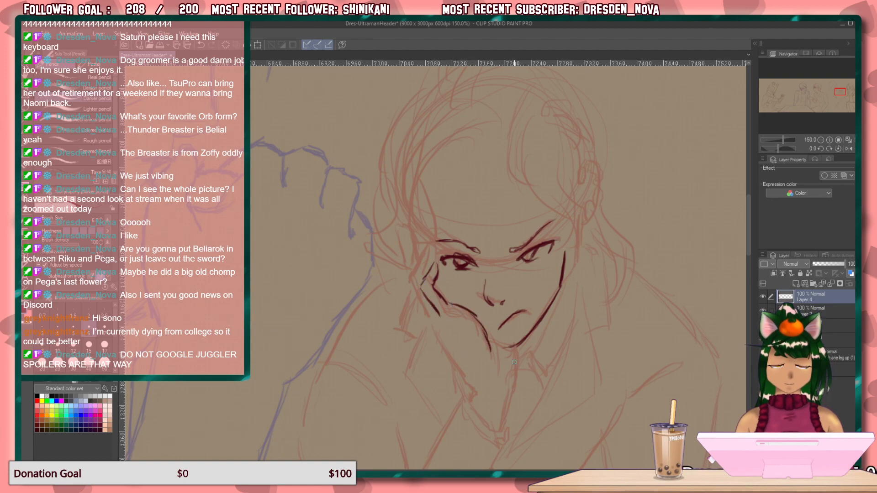
left_click_drag(490, 340, 509, 347)
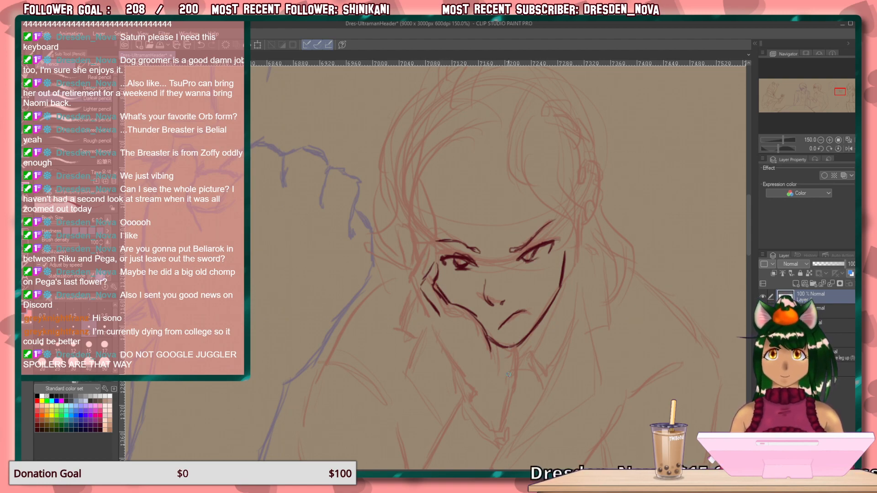
left_click_drag(516, 351, 503, 427)
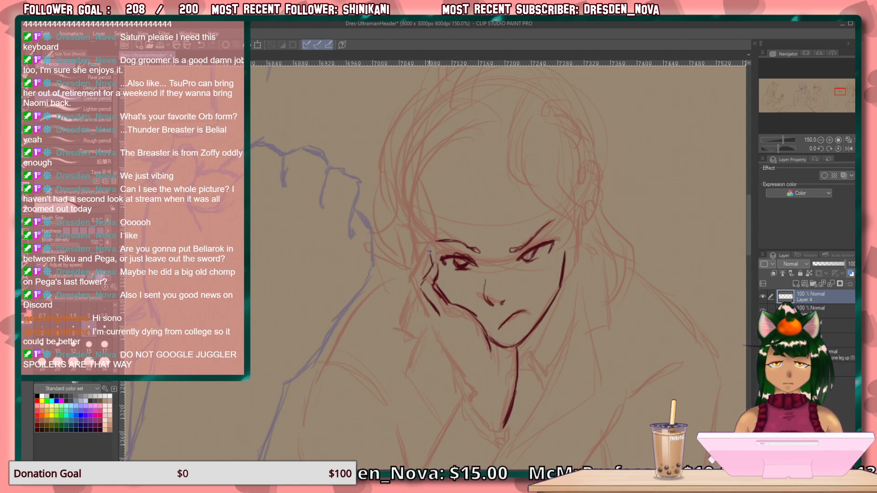
Draw the outer fingers beside the temple and the back of the hand down to the wrist.
left_click_drag(429, 259, 414, 284)
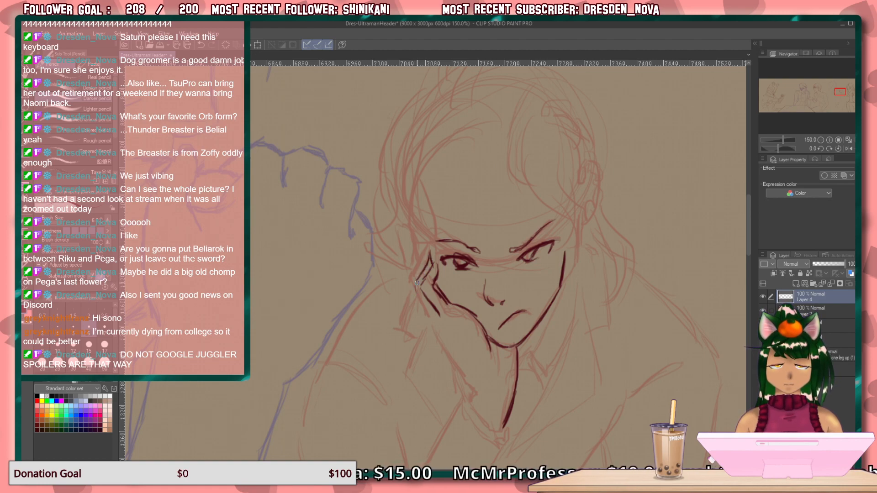
mouse_move(426, 251)
left_mouse_down()
mouse_move(416, 285)
mouse_move(427, 319)
left_mouse_up()
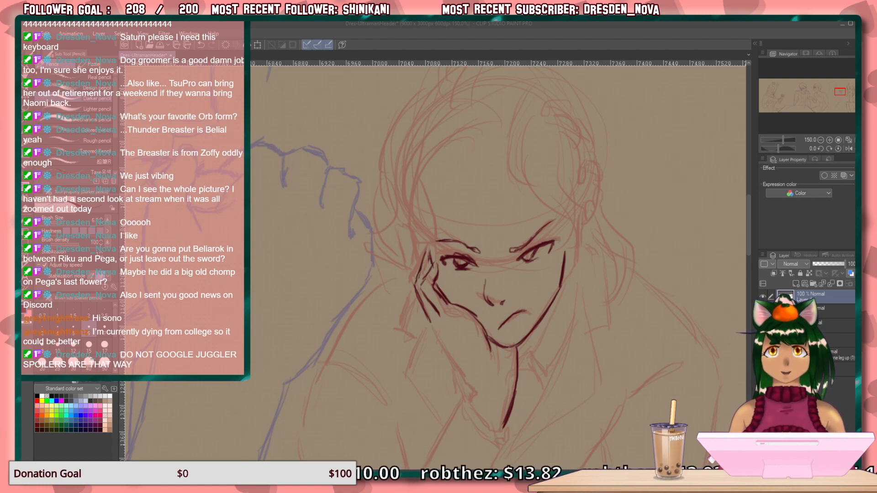
left_click(426, 312)
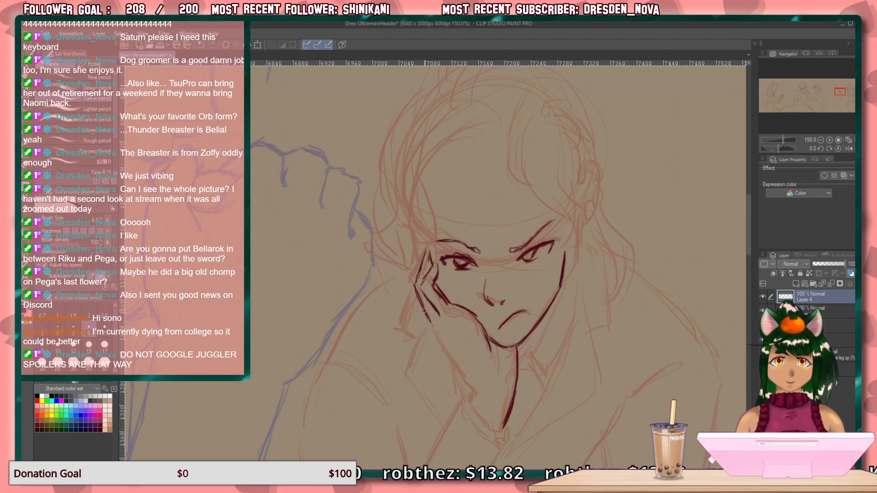
left_click_drag(428, 319, 476, 390)
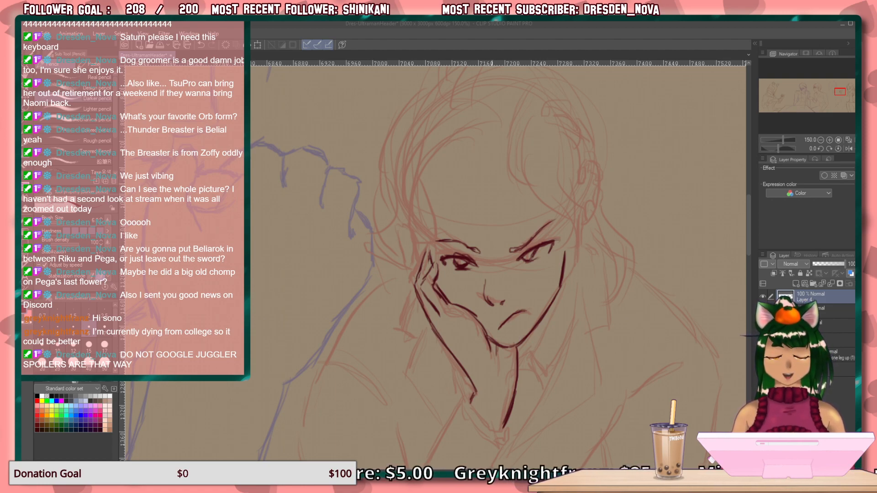
Draw the long hair locks sweeping from the parting across the forehead and down past the open-side cheek.
mouse_move(510, 125)
left_mouse_down()
mouse_move(509, 155)
mouse_move(526, 195)
left_mouse_up()
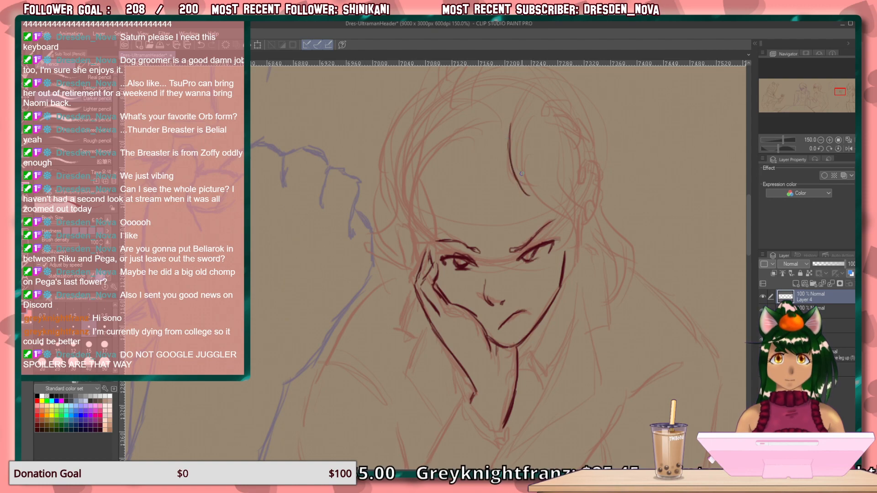
left_click_drag(517, 152, 535, 201)
mouse_move(523, 172)
left_mouse_down()
mouse_move(553, 215)
mouse_move(573, 278)
left_mouse_up()
left_click_drag(567, 154, 580, 250)
mouse_move(564, 172)
left_mouse_down()
mouse_move(571, 244)
mouse_move(561, 166)
mouse_move(569, 288)
left_mouse_up()
left_click_drag(574, 237, 562, 295)
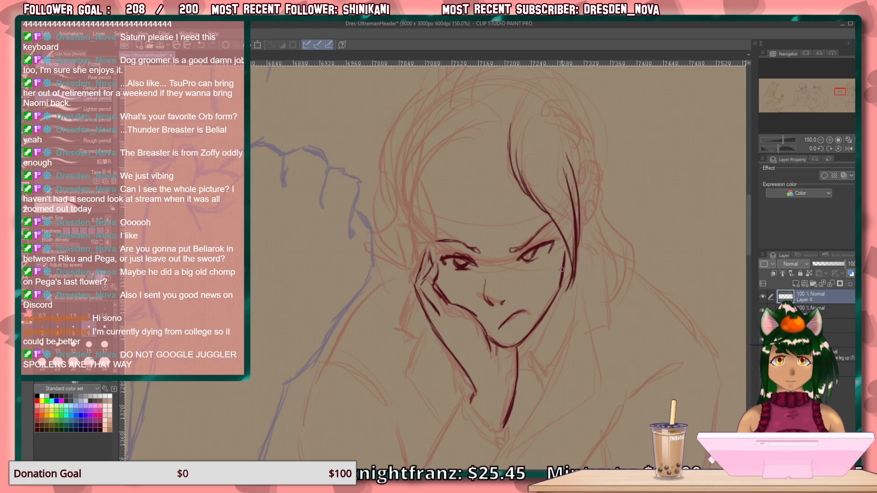
mouse_move(531, 140)
left_mouse_down()
mouse_move(537, 202)
mouse_move(555, 229)
left_mouse_up()
left_click_drag(550, 200, 569, 250)
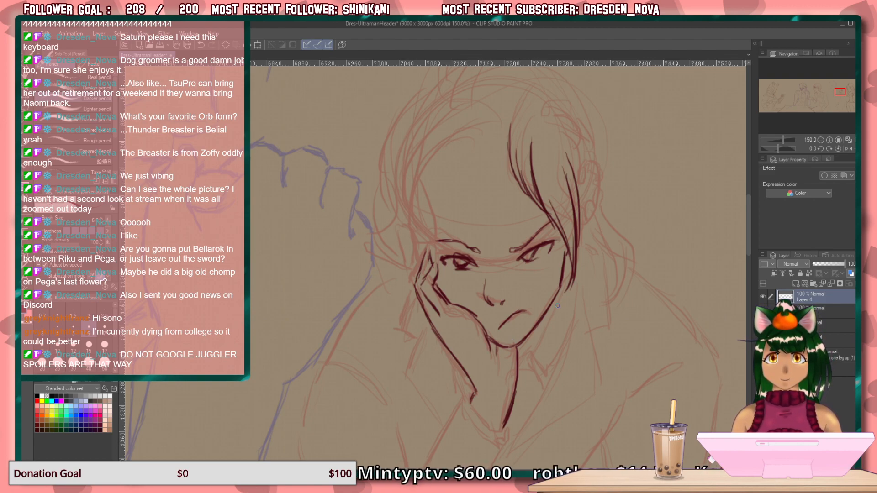
Draw the neck line below the jaw and the corner of the shirt collar beneath it.
mouse_move(555, 304)
left_mouse_down()
mouse_move(535, 376)
mouse_move(545, 379)
mouse_move(571, 306)
left_mouse_up()
mouse_move(577, 257)
left_mouse_down()
mouse_move(578, 285)
mouse_move(562, 321)
left_mouse_up()
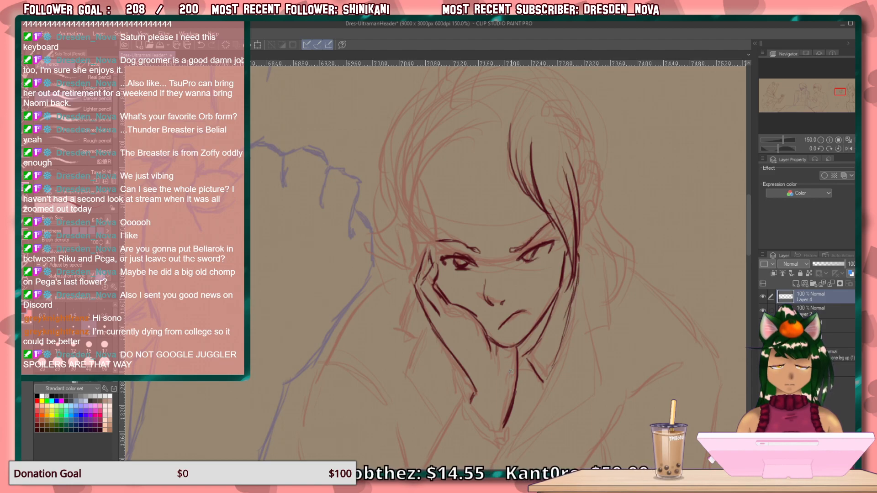
mouse_move(531, 373)
left_mouse_down()
mouse_move(539, 384)
mouse_move(548, 373)
left_mouse_up()
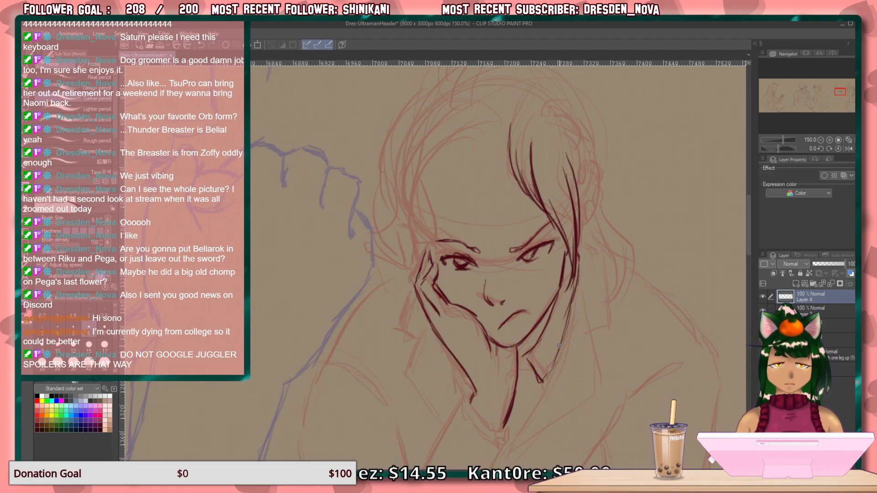
Draw the parting, the hairline curve over the forehead and the hair strands falling beside the propping hand.
left_click_drag(505, 257, 531, 308)
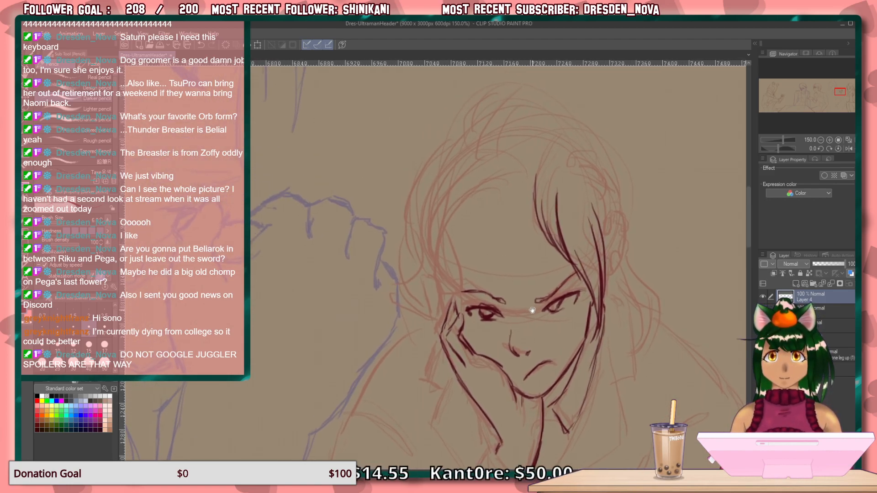
left_click_drag(554, 139, 537, 175)
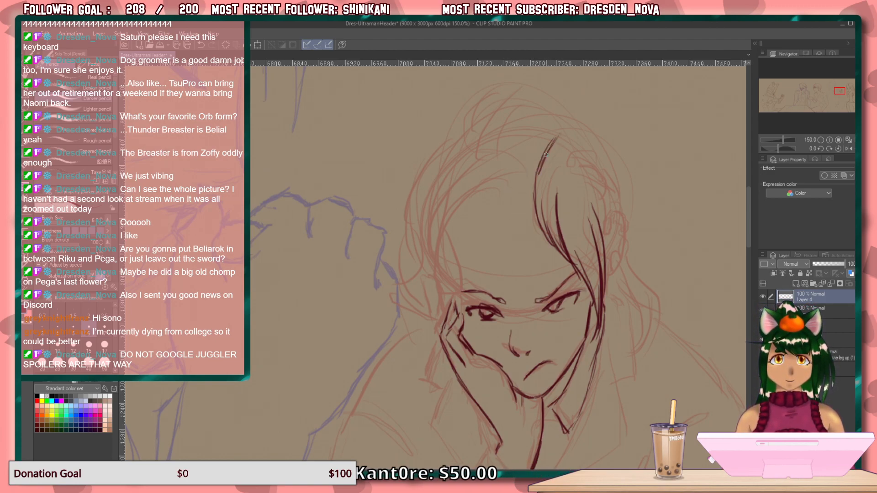
mouse_move(525, 174)
left_mouse_down()
mouse_move(455, 210)
mouse_move(487, 184)
mouse_move(430, 258)
left_mouse_up()
mouse_move(462, 201)
left_mouse_down()
mouse_move(449, 227)
mouse_move(462, 296)
left_mouse_up()
mouse_move(443, 253)
left_mouse_down()
mouse_move(466, 300)
mouse_move(470, 290)
mouse_move(473, 327)
left_mouse_up()
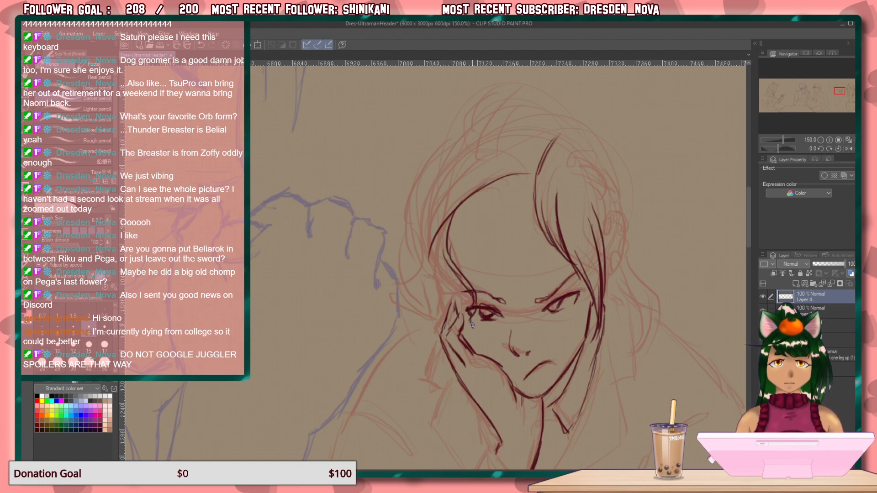
mouse_move(458, 256)
left_mouse_down()
mouse_move(457, 295)
mouse_move(437, 325)
mouse_move(436, 346)
left_mouse_up()
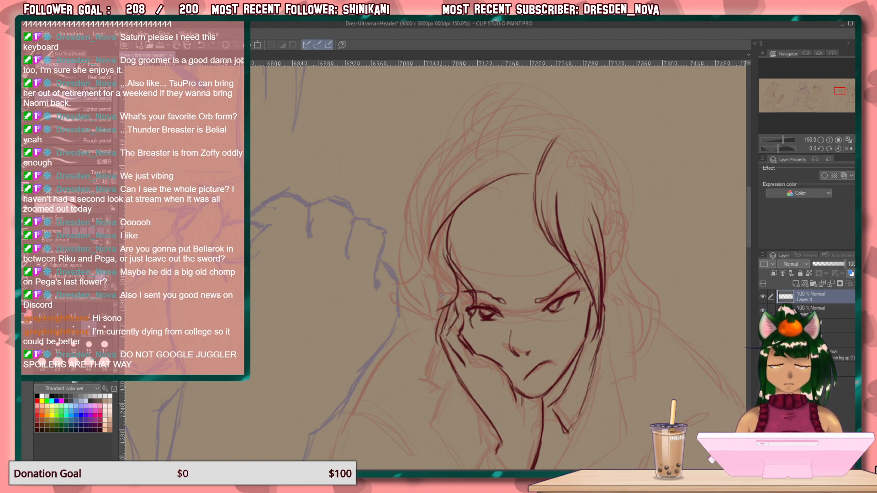
Draw the outer hair edge and the wavy locks falling past the propping hand's fingers down to jaw level.
left_click_drag(450, 279, 432, 336)
left_click_drag(443, 262, 436, 296)
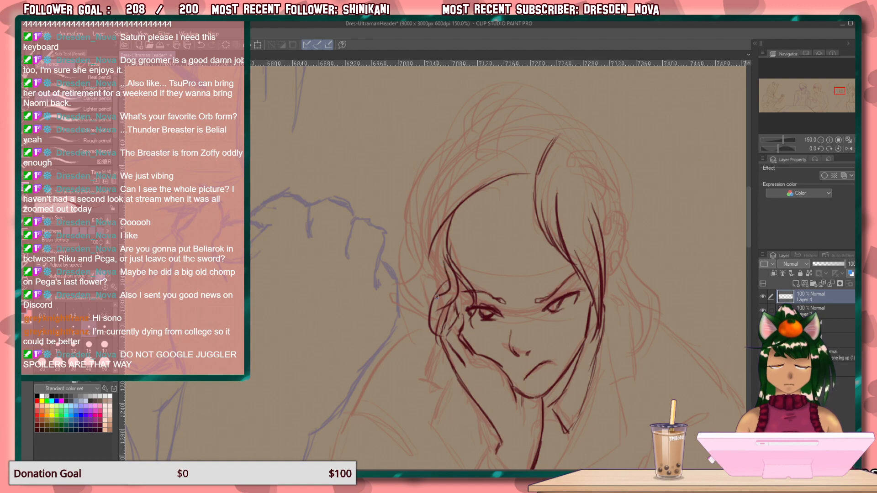
mouse_move(433, 161)
left_mouse_down()
mouse_move(411, 226)
mouse_move(419, 293)
mouse_move(392, 302)
mouse_move(408, 296)
mouse_move(401, 339)
mouse_move(437, 361)
left_mouse_up()
mouse_move(415, 317)
left_mouse_down()
mouse_move(439, 340)
mouse_move(421, 334)
mouse_move(430, 373)
mouse_move(438, 357)
mouse_move(430, 388)
left_mouse_up()
left_click_drag(450, 357, 429, 388)
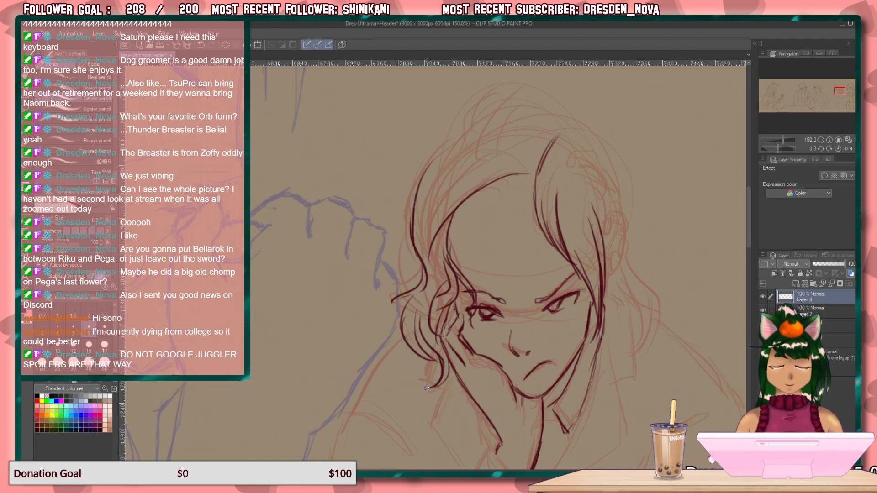
Draw the hair curving over the crown on the propping-hand side, adding fine strands along its outer edge.
left_click_drag(555, 145, 551, 165)
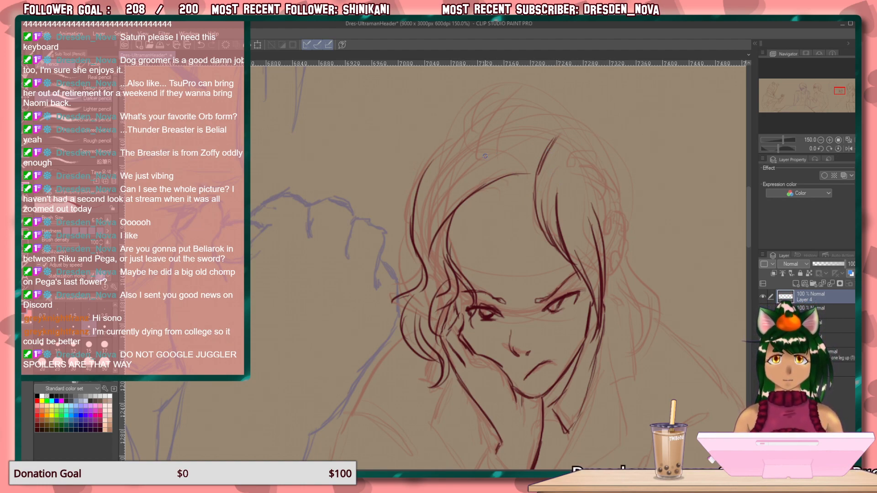
left_click_drag(436, 168, 414, 225)
mouse_move(441, 178)
left_mouse_down()
mouse_move(415, 231)
mouse_move(418, 247)
left_mouse_up()
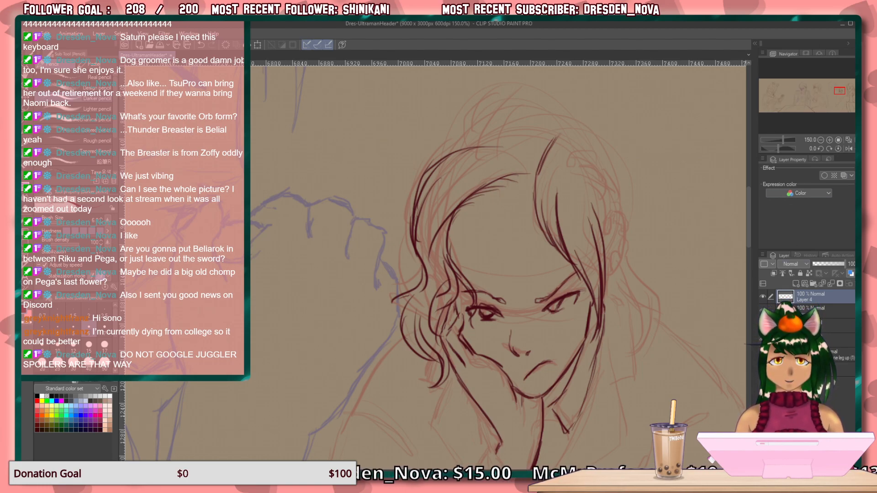
Replace the hairline over the forehead with a lower curve from the parting to the temple, built from short strands.
left_click(763, 311)
left_click(762, 340)
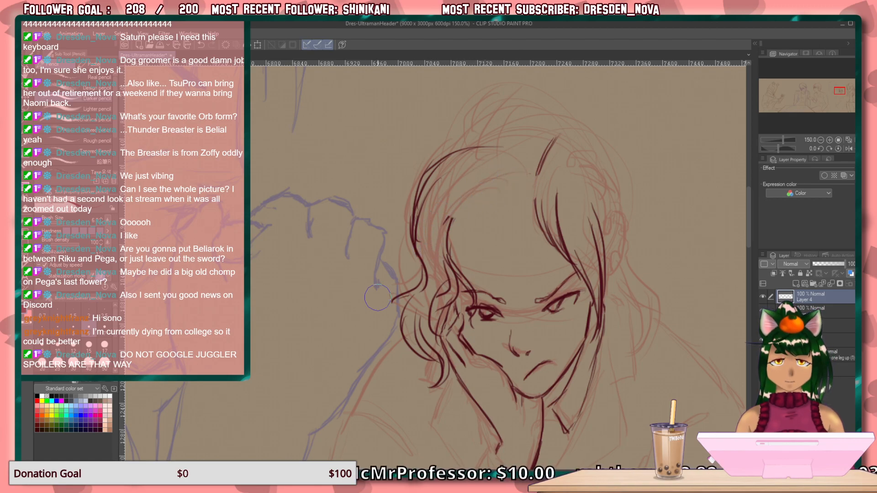
mouse_move(540, 172)
left_mouse_down()
mouse_move(531, 206)
mouse_move(466, 203)
mouse_move(441, 243)
left_mouse_up()
mouse_move(490, 199)
left_mouse_down()
mouse_move(461, 211)
mouse_move(449, 233)
left_mouse_up()
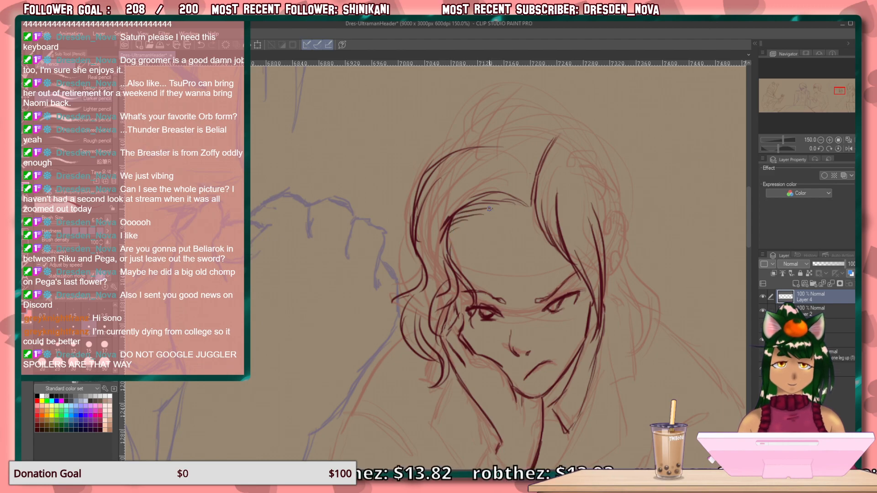
mouse_move(506, 206)
left_mouse_down()
mouse_move(468, 216)
mouse_move(452, 232)
left_mouse_up()
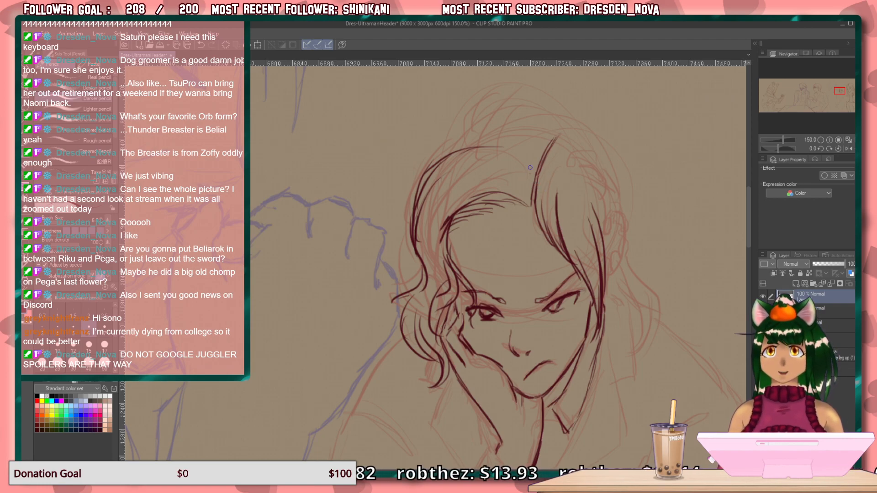
Draw the crown outline across the parting and the swept-back strands on the open side of the head.
left_click_drag(515, 162, 493, 146)
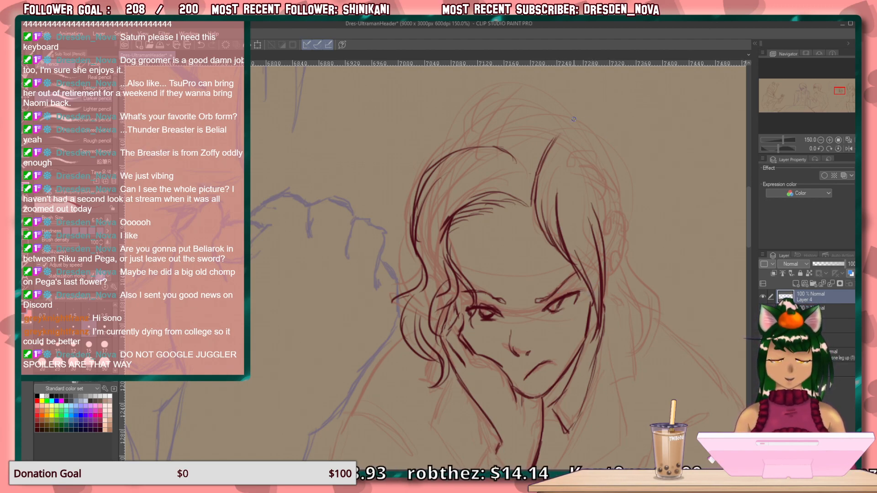
mouse_move(567, 137)
left_mouse_down()
mouse_move(598, 162)
mouse_move(582, 179)
mouse_move(601, 242)
left_mouse_up()
left_click_drag(594, 199, 601, 245)
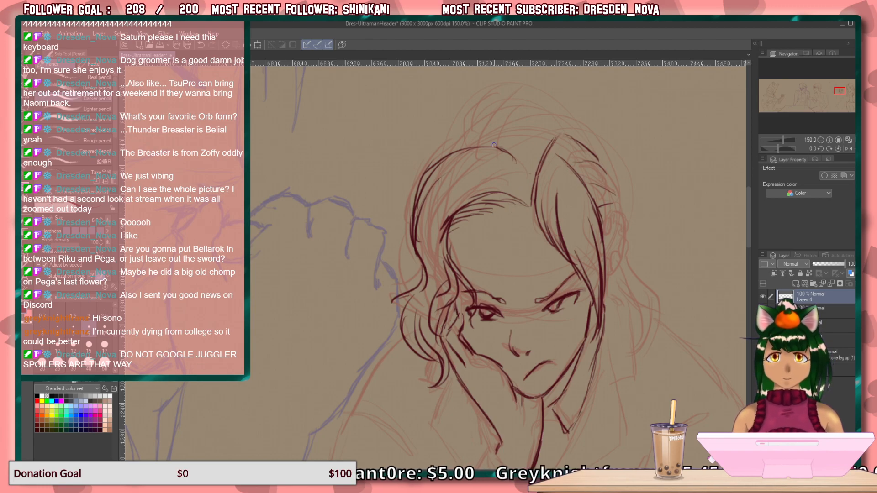
mouse_move(548, 129)
left_mouse_down()
mouse_move(486, 135)
mouse_move(477, 146)
left_mouse_up()
Draw the open-side front edge of the jacket from the chest past the elbow crease to the waist, with the hem lines.
mouse_move(540, 359)
left_mouse_down()
mouse_move(513, 143)
mouse_move(496, 116)
mouse_move(488, 153)
left_mouse_up()
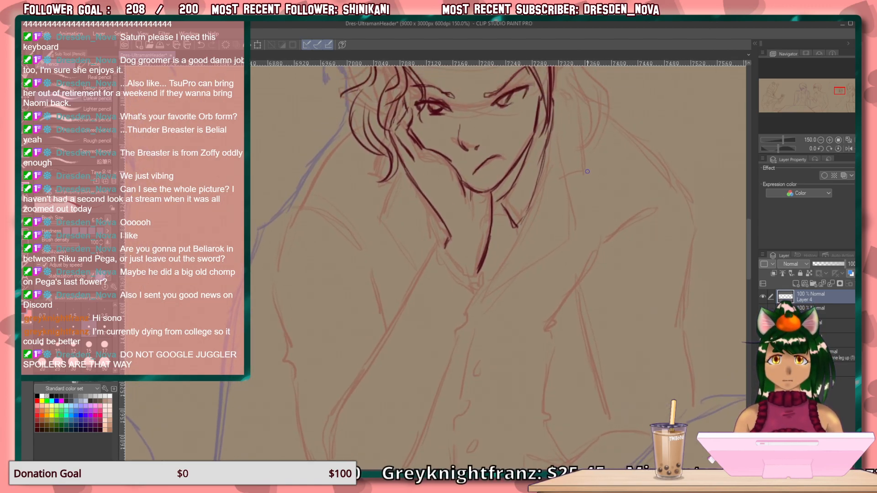
left_click_drag(610, 205, 552, 320)
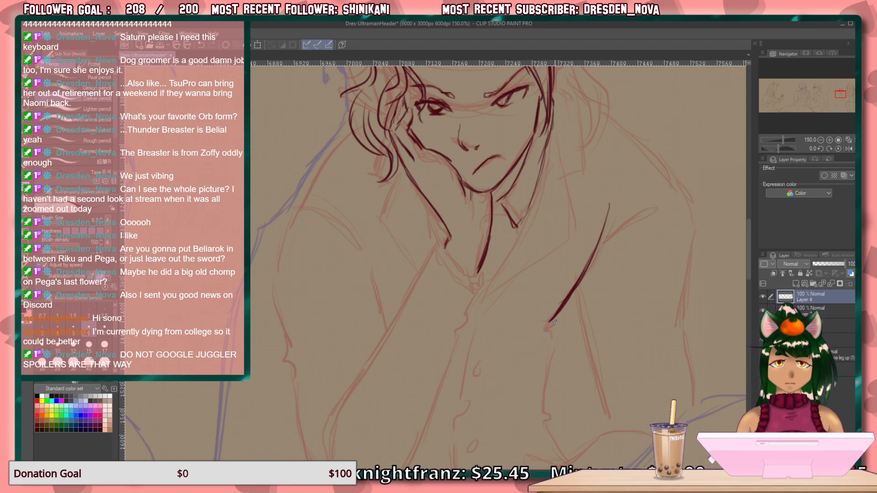
left_click_drag(551, 323, 548, 332)
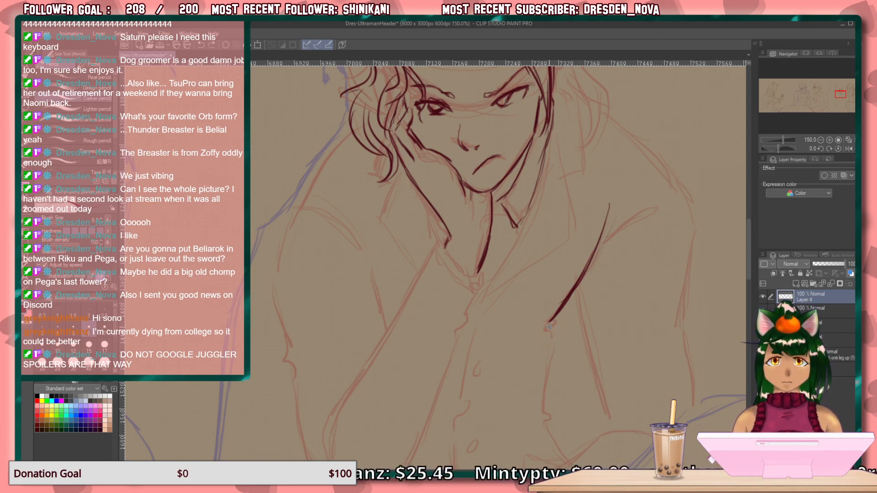
mouse_move(551, 334)
left_mouse_down()
mouse_move(539, 410)
mouse_move(471, 456)
left_mouse_up()
left_click_drag(534, 415, 443, 436)
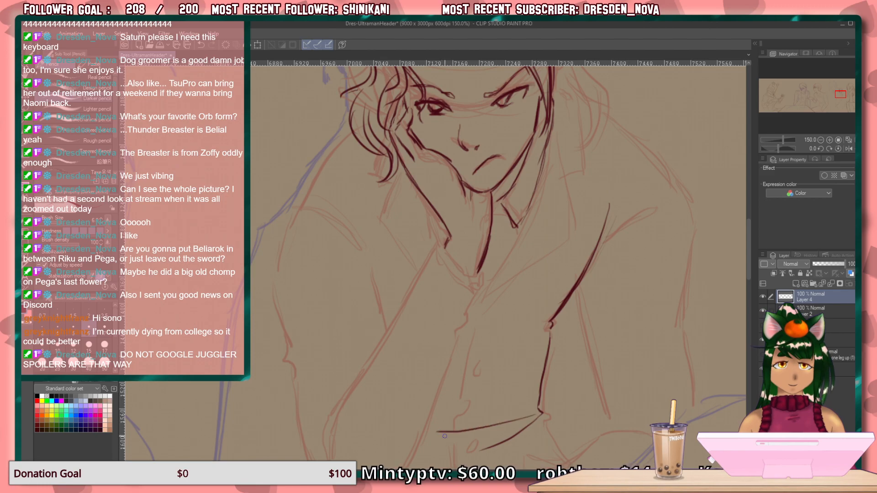
mouse_move(537, 336)
left_mouse_down()
mouse_move(482, 372)
mouse_move(452, 433)
mouse_move(457, 207)
mouse_move(474, 366)
mouse_move(489, 417)
mouse_move(528, 432)
left_mouse_up()
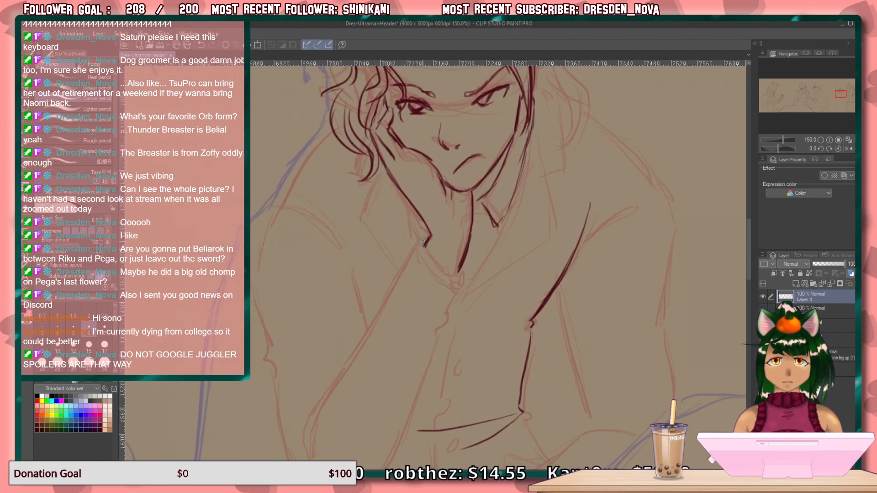
Draw the cuff edge across the propping wrist and the pointed open-side lapel running from the neck to the chest.
mouse_move(423, 244)
left_mouse_down()
mouse_move(446, 276)
mouse_move(461, 270)
mouse_move(457, 276)
left_mouse_up()
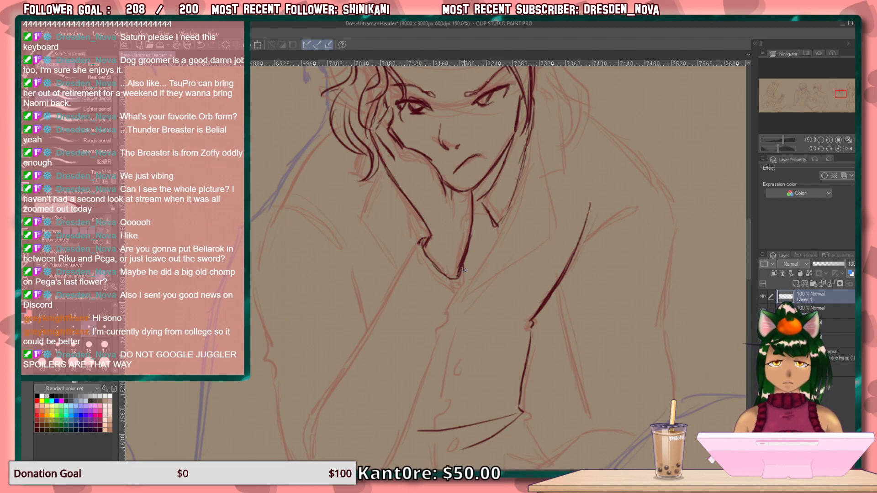
left_click_drag(463, 276, 456, 289)
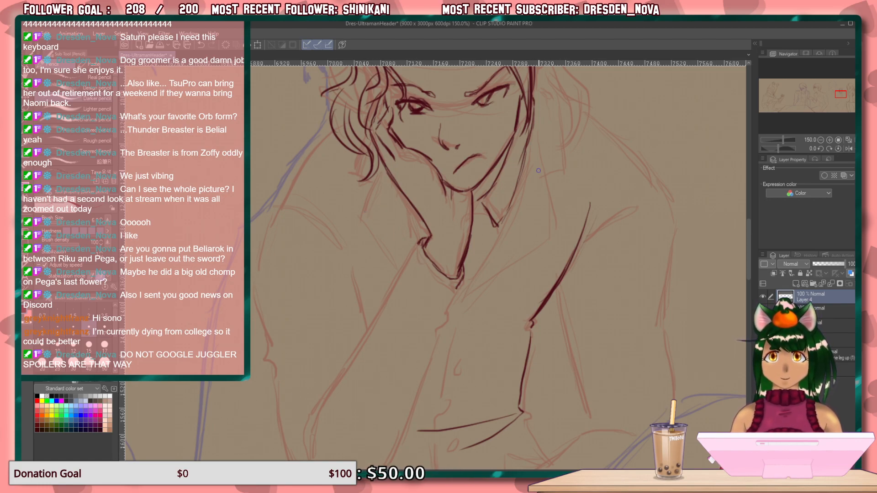
left_click_drag(532, 121, 514, 198)
left_click_drag(529, 147, 502, 233)
left_click_drag(527, 161, 486, 264)
left_click_drag(512, 212, 461, 301)
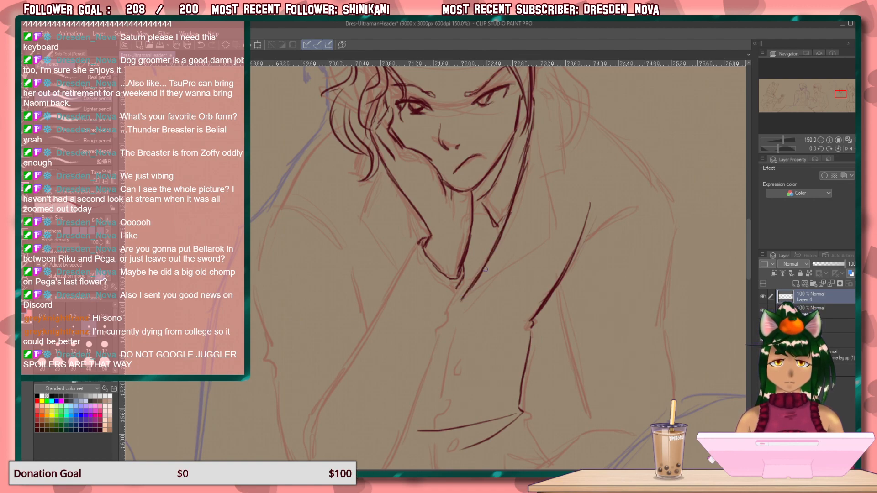
left_click_drag(534, 142, 551, 234)
mouse_move(544, 191)
left_mouse_down()
mouse_move(550, 246)
mouse_move(464, 300)
left_mouse_up()
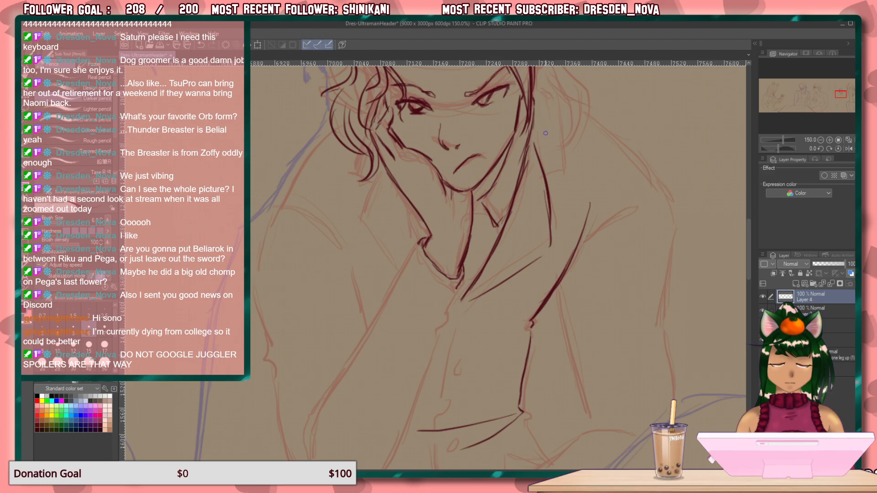
Draw the raised collar behind the neck, the opposite lapel beside the propping arm and the curled hair ends above it.
mouse_move(589, 201)
left_mouse_down()
mouse_move(537, 268)
mouse_move(533, 293)
left_mouse_up()
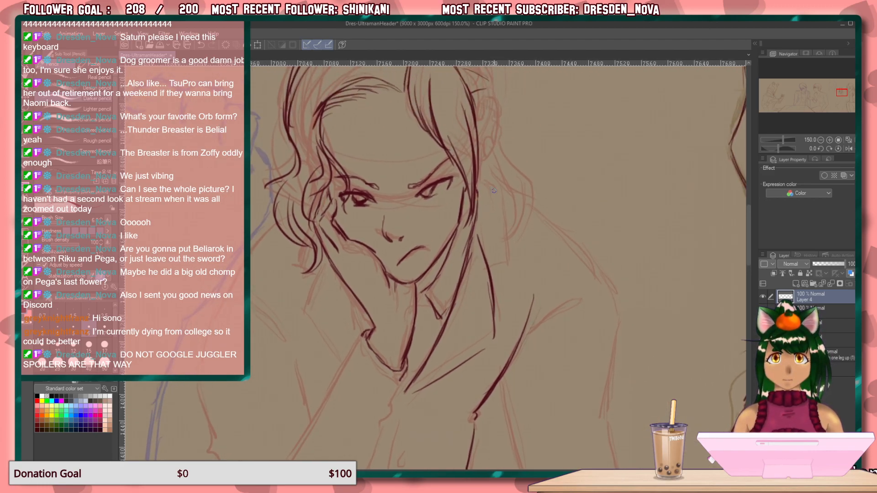
mouse_move(495, 192)
left_mouse_down()
mouse_move(505, 256)
mouse_move(497, 204)
left_mouse_up()
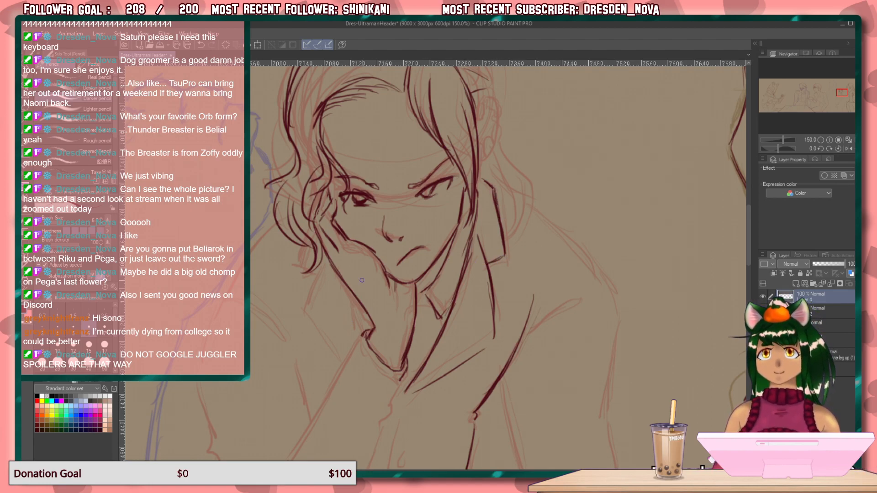
left_click_drag(326, 255, 303, 323)
mouse_move(317, 286)
left_mouse_down()
mouse_move(303, 324)
mouse_move(343, 364)
left_mouse_up()
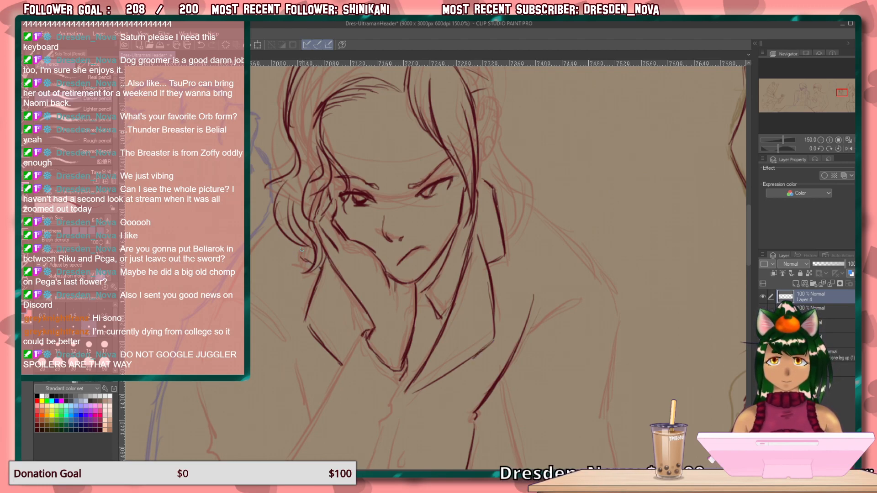
left_click_drag(306, 247, 308, 261)
Extend the head's hair outline from the crown down the open side toward the ear.
left_click_drag(404, 239, 385, 352)
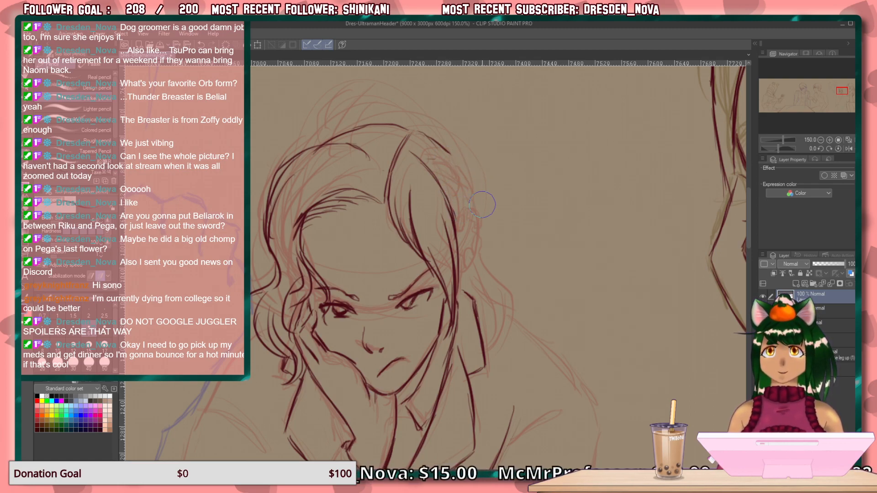
mouse_move(441, 147)
left_mouse_down()
mouse_move(468, 191)
mouse_move(474, 207)
left_mouse_up()
left_click_drag(459, 166, 478, 229)
mouse_move(471, 194)
left_mouse_down()
mouse_move(476, 260)
mouse_move(462, 275)
left_mouse_up()
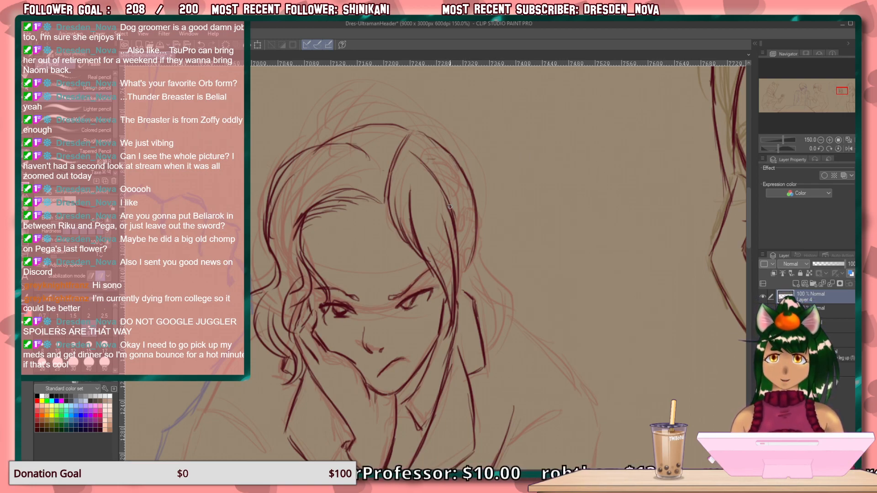
Try to draw gathered strands behind the open-side temple and a long wavy lock falling beside the collar.
mouse_move(449, 197)
left_mouse_down()
mouse_move(480, 215)
mouse_move(472, 212)
mouse_move(477, 244)
left_mouse_up()
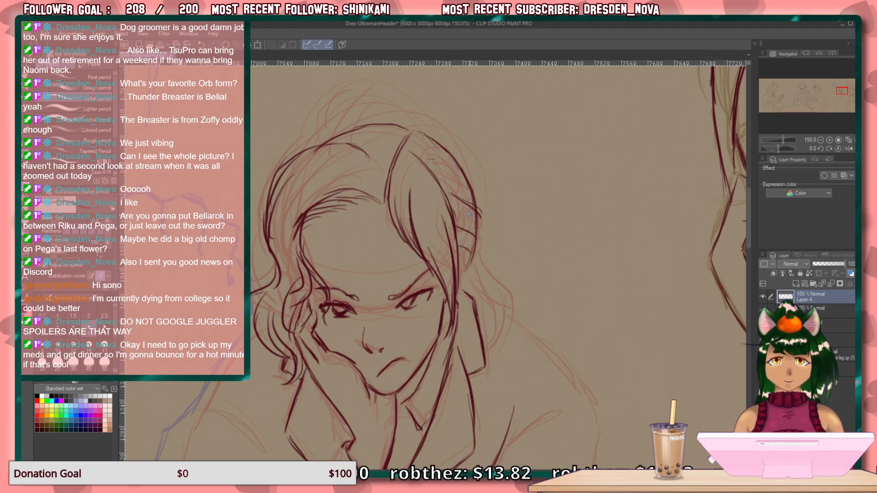
mouse_move(450, 203)
left_mouse_down()
mouse_move(477, 217)
mouse_move(450, 208)
mouse_move(474, 223)
mouse_move(461, 218)
mouse_move(475, 230)
mouse_move(462, 217)
mouse_move(518, 335)
left_mouse_up()
left_click_drag(492, 303, 513, 365)
left_click_drag(485, 283, 507, 354)
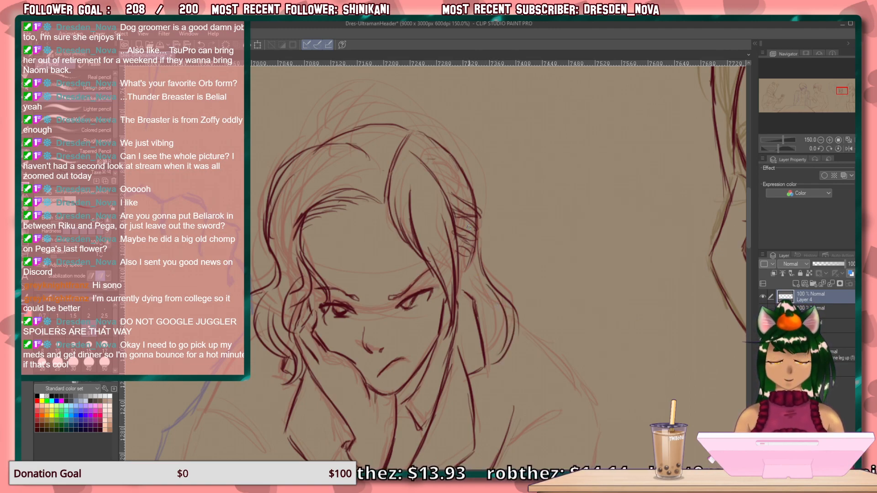
mouse_move(488, 247)
left_mouse_down()
mouse_move(468, 216)
mouse_move(478, 219)
mouse_move(476, 234)
mouse_move(466, 216)
mouse_move(513, 340)
mouse_move(510, 383)
left_mouse_up()
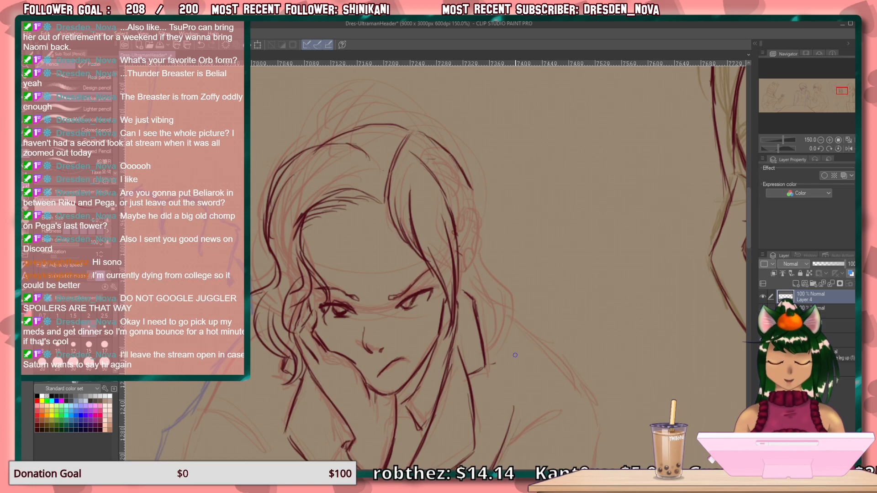
Draw the loose wavy locks hanging behind the open-side cheek down to the collar, with inner strands and curled ends.
mouse_move(459, 223)
left_mouse_down()
mouse_move(462, 260)
mouse_move(495, 299)
mouse_move(484, 366)
left_mouse_up()
left_click_drag(467, 270, 492, 343)
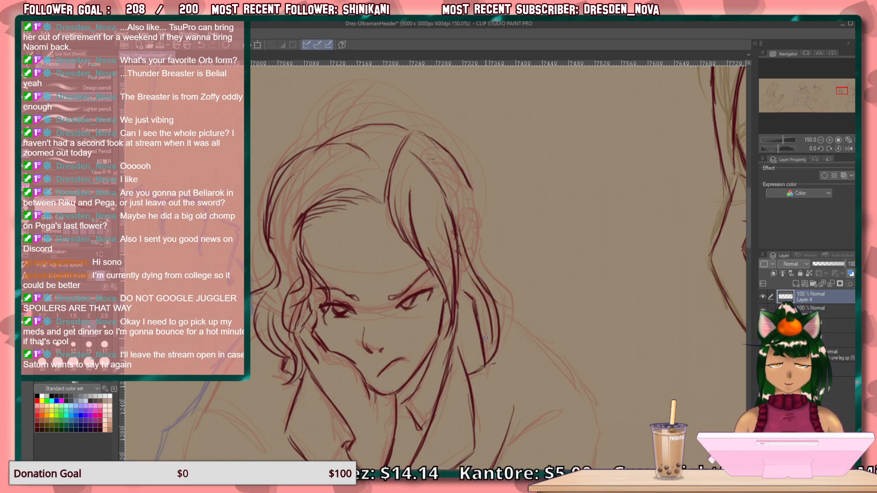
mouse_move(457, 281)
left_mouse_down()
mouse_move(473, 354)
mouse_move(486, 357)
left_mouse_up()
left_click_drag(480, 306, 469, 368)
left_click_drag(491, 321, 487, 357)
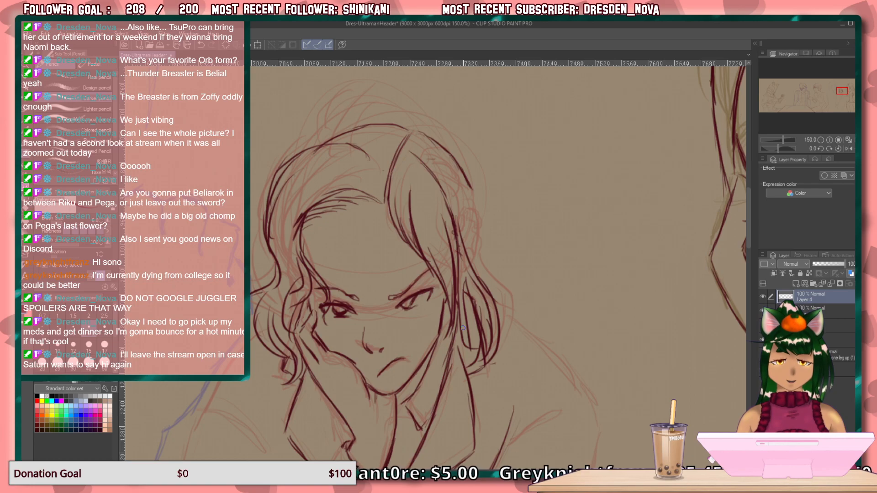
left_click_drag(476, 340, 482, 361)
left_click_drag(479, 322, 487, 358)
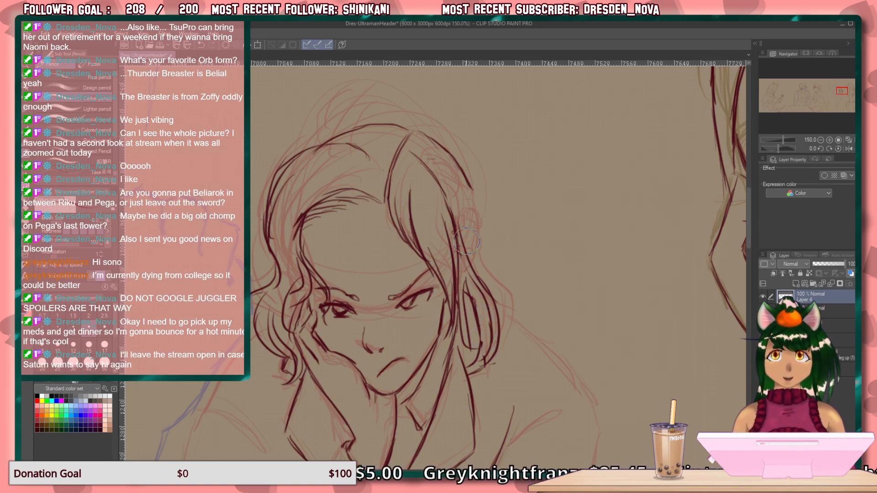
left_click_drag(488, 315, 481, 363)
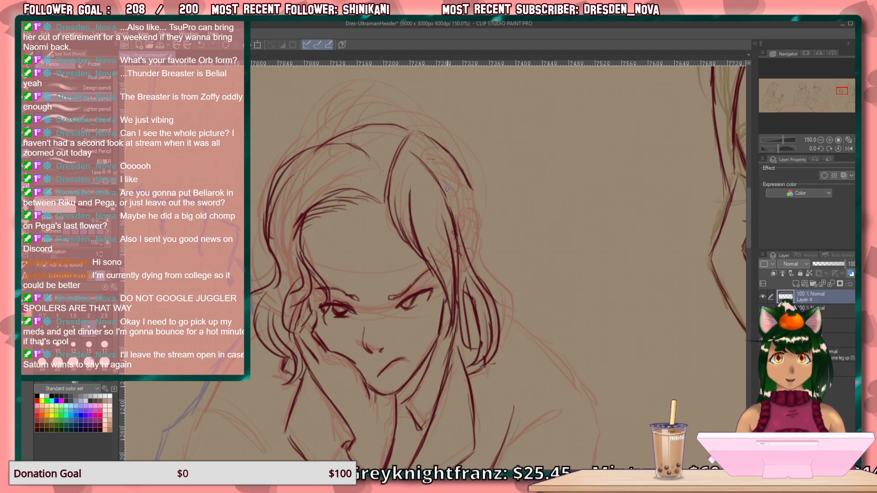
Draw flicked tufts and layered strands at the open side of the head, joining the crown outline to the hanging locks.
mouse_move(460, 171)
left_mouse_down()
mouse_move(495, 198)
mouse_move(482, 200)
mouse_move(495, 198)
mouse_move(482, 175)
mouse_move(475, 195)
left_mouse_up()
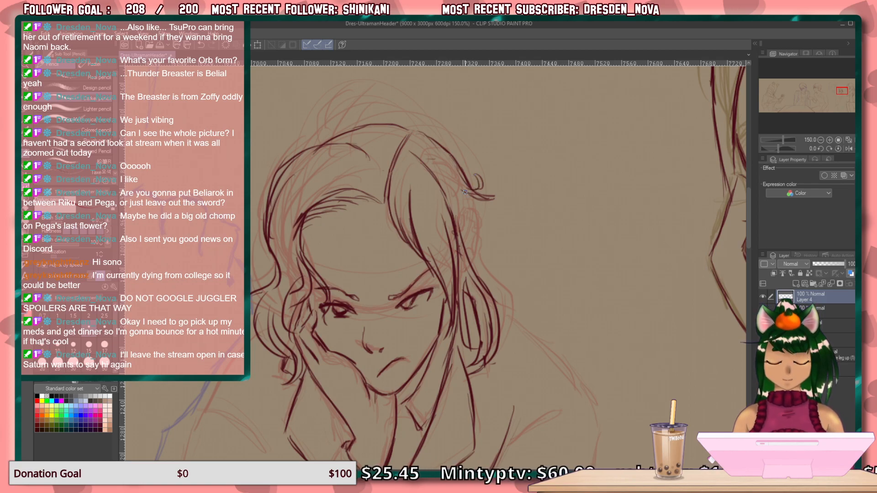
mouse_move(345, 170)
left_mouse_down()
mouse_move(302, 194)
mouse_move(292, 211)
left_mouse_up()
mouse_move(478, 201)
left_mouse_down()
mouse_move(505, 225)
mouse_move(472, 208)
mouse_move(488, 250)
mouse_move(482, 276)
left_mouse_up()
left_click_drag(481, 228, 474, 277)
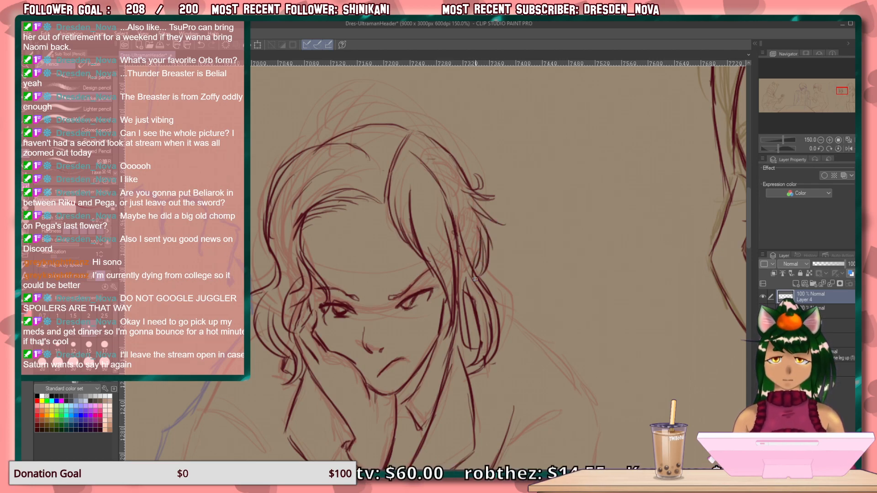
Draw the jacket fold curving from the chest up to the open-side shoulder.
scroll(639, 158, "down", 6)
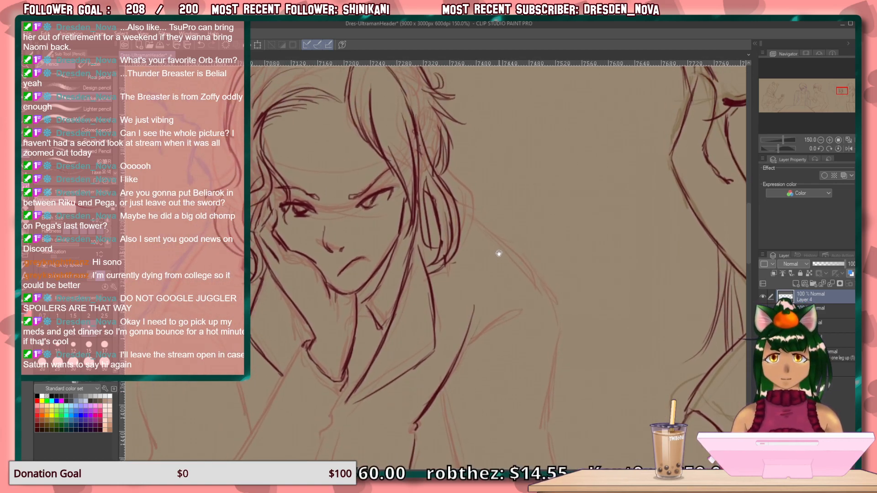
left_click_drag(533, 281, 480, 312)
left_click_drag(539, 277, 470, 319)
left_click_drag(498, 295, 472, 319)
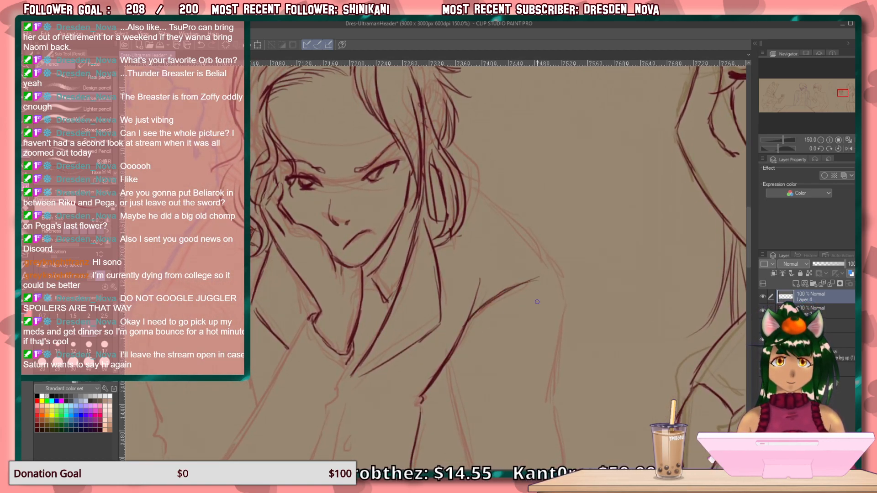
Draw the open-side shoulder slope, the outer sleeve edge down to the elbow and a diagonal crease across the upper sleeve.
left_click_drag(593, 323, 522, 249)
left_click_drag(376, 288, 418, 327)
mouse_move(446, 147)
left_mouse_down()
mouse_move(479, 192)
mouse_move(483, 245)
mouse_move(485, 226)
mouse_move(474, 289)
mouse_move(477, 279)
mouse_move(481, 300)
mouse_move(458, 373)
left_mouse_up()
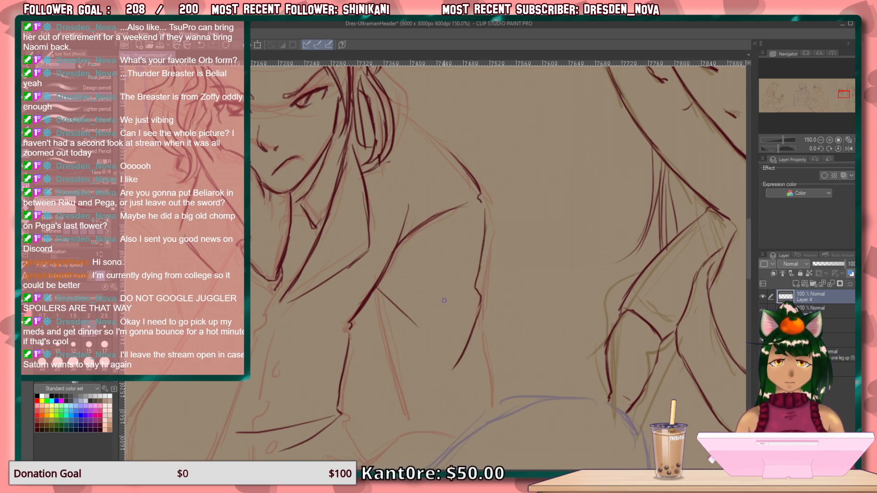
Draw the curved crease across the open-side upper sleeve and the lower outer and inner sleeve edges down toward the elbow.
left_click_drag(462, 297, 407, 295)
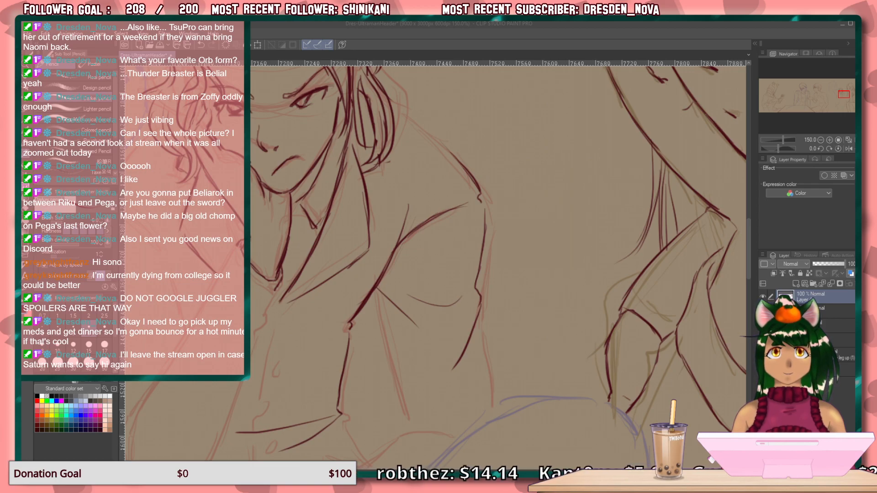
left_click(676, 33)
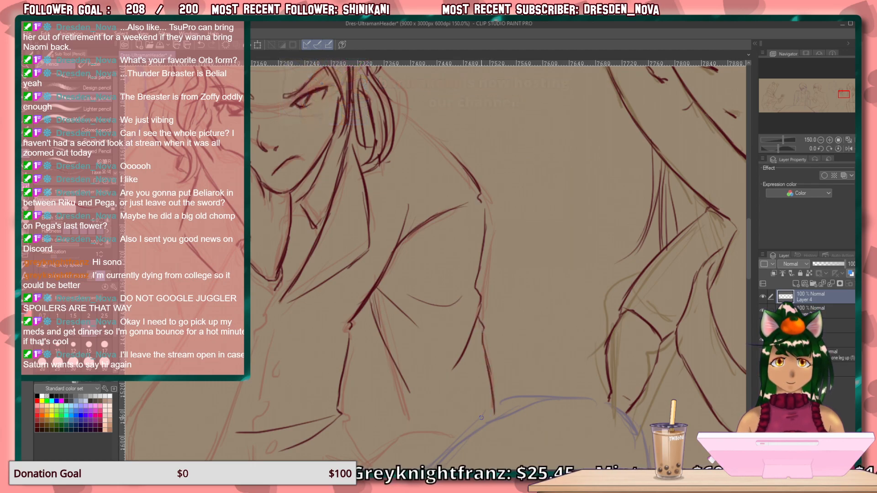
left_click_drag(442, 377, 467, 301)
left_click_drag(416, 280, 432, 335)
left_click_drag(422, 304, 435, 353)
left_click_drag(428, 326, 435, 351)
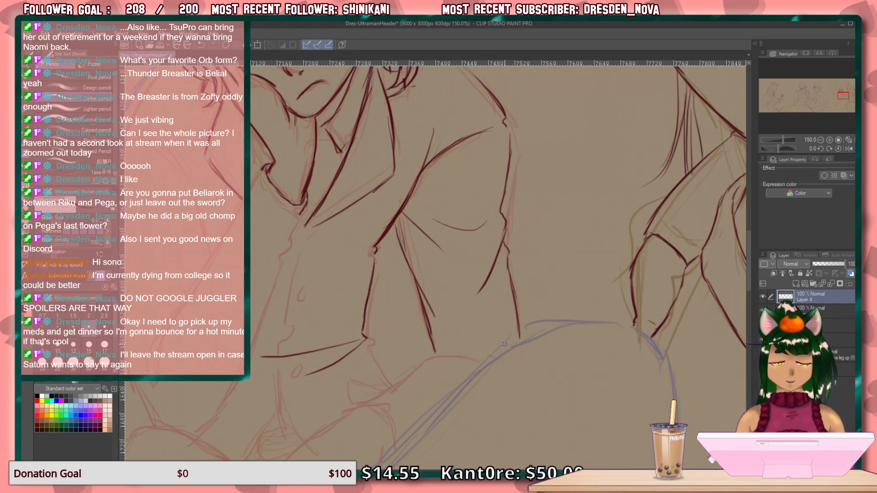
Draw the short diagonal jacket edge flaring outward below the waist on the open side.
scroll(475, 284, "down", 3)
scroll(475, 283, "left", 3)
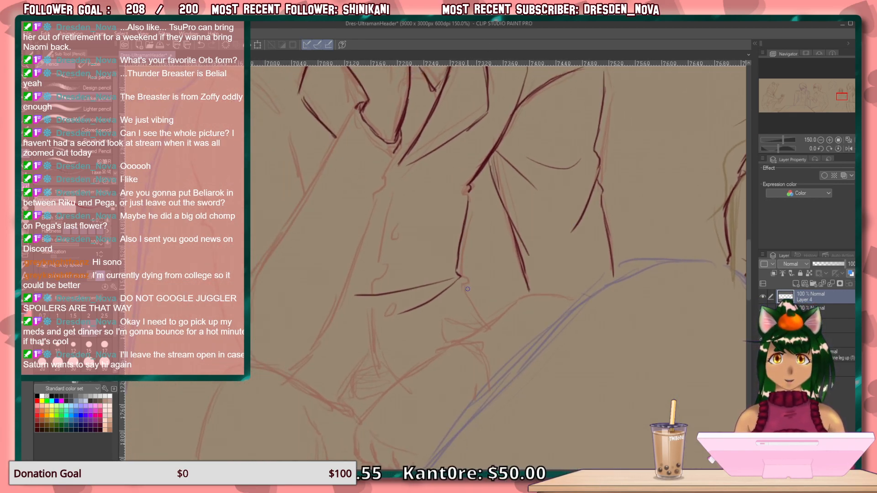
left_click_drag(462, 286, 483, 327)
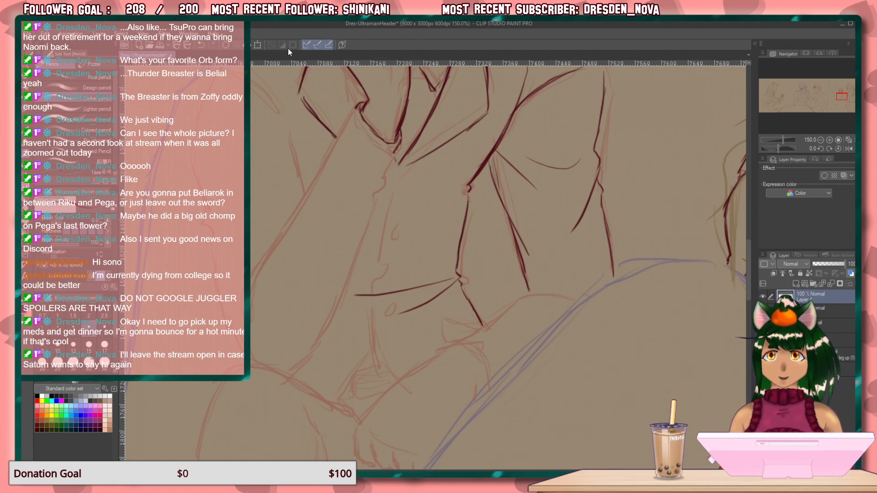
Draw the open-side shoulder slope from beneath the hanging hair down to the top of the sleeve.
left_click_drag(299, 85, 370, 229)
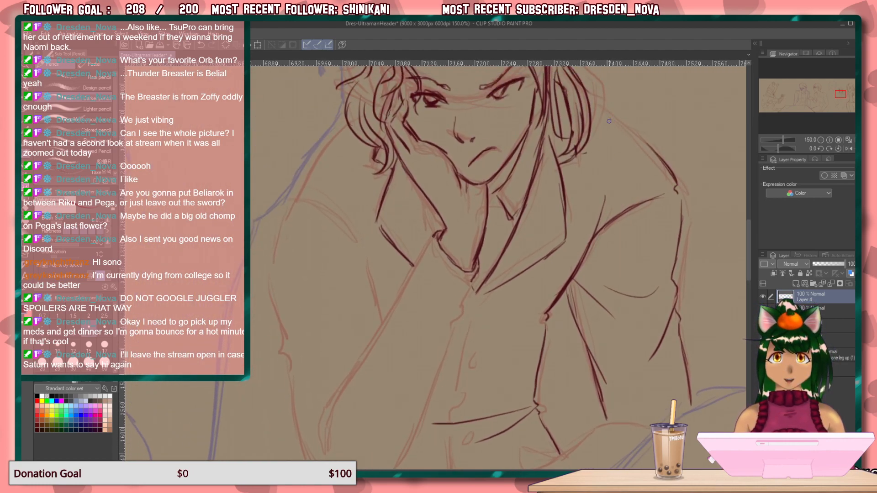
left_click_drag(596, 105, 657, 164)
left_click_drag(613, 115, 668, 178)
left_click_drag(636, 137, 679, 198)
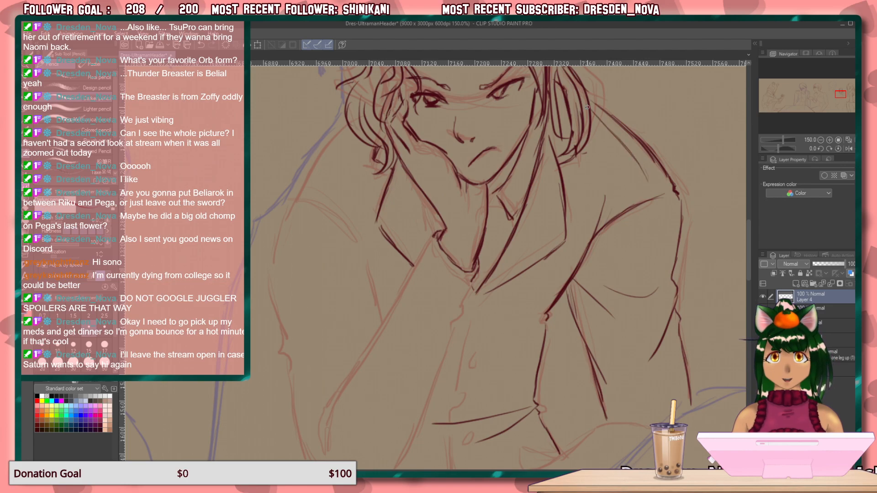
Draw the supporting arm's shoulder slope from the hair to the sleeve top, plus the curved fold inside the upper sleeve.
mouse_move(411, 320)
left_mouse_down()
mouse_move(465, 247)
mouse_move(480, 334)
left_mouse_up()
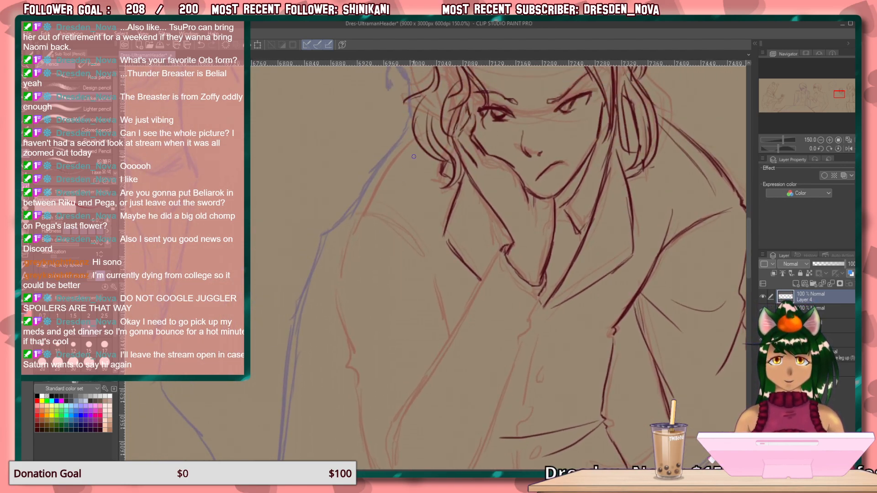
left_click_drag(416, 153, 383, 211)
mouse_move(399, 154)
left_mouse_down()
mouse_move(349, 236)
mouse_move(392, 243)
mouse_move(448, 316)
mouse_move(450, 330)
mouse_move(437, 336)
mouse_move(423, 361)
left_mouse_up()
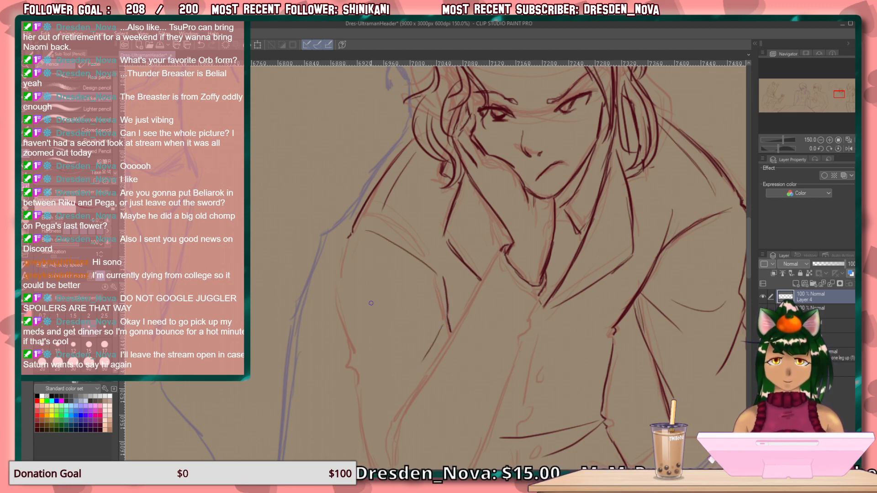
left_click_drag(454, 305, 447, 324)
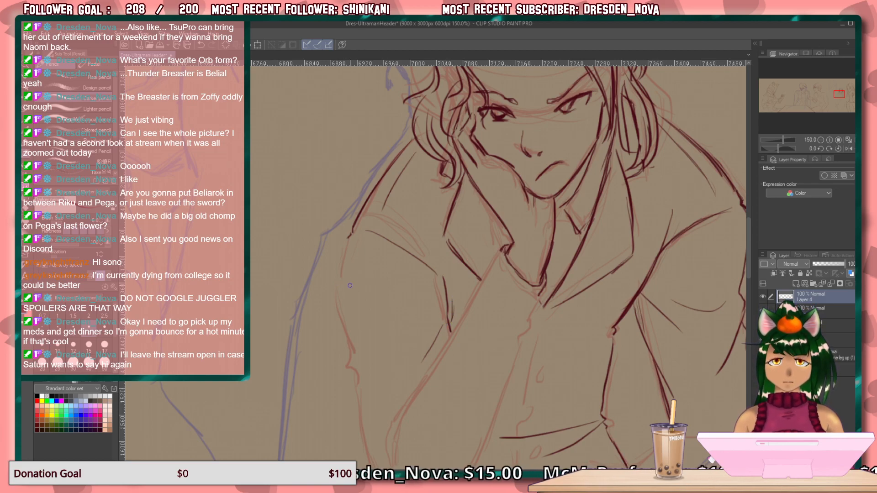
Draw the supporting arm's outer sleeve edge down to the elbow on the knee, with a short horizontal crease across it.
mouse_move(348, 240)
left_mouse_down()
mouse_move(341, 314)
mouse_move(343, 305)
mouse_move(370, 394)
left_mouse_up()
left_click_drag(367, 352, 403, 359)
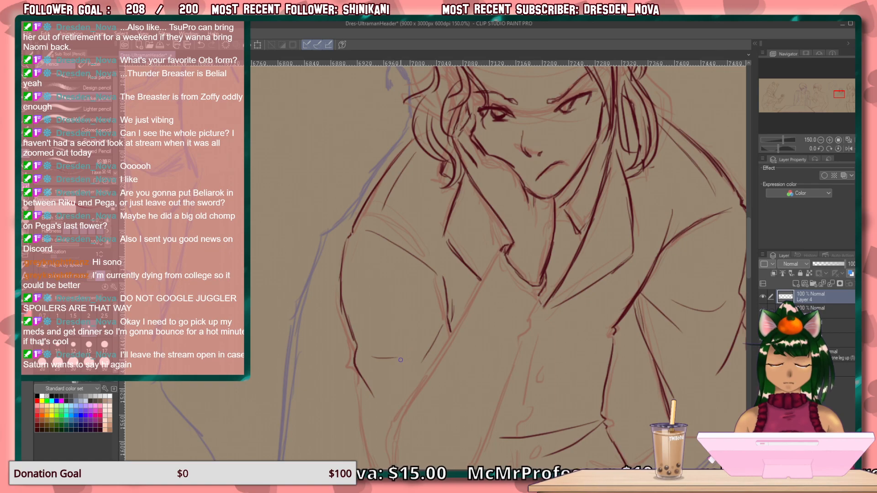
left_click_drag(482, 348, 451, 467)
mouse_move(447, 392)
left_mouse_down()
mouse_move(439, 411)
mouse_move(465, 147)
left_mouse_up()
mouse_move(295, 255)
left_mouse_down()
mouse_move(298, 297)
mouse_move(297, 268)
mouse_move(330, 379)
left_mouse_up()
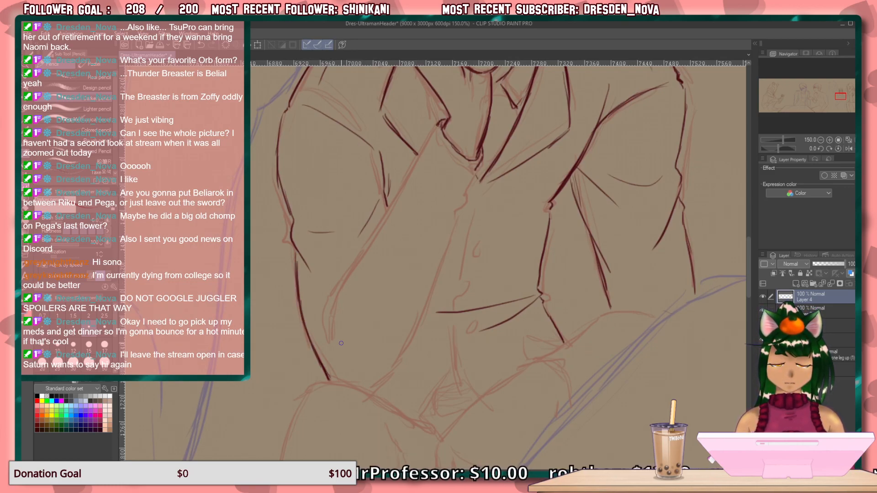
Draw the cuff edge at the supporting wrist and both long forearm sleeve edges down to the elbow, with a crease between them.
mouse_move(435, 124)
left_mouse_down()
mouse_move(446, 153)
mouse_move(475, 174)
left_mouse_up()
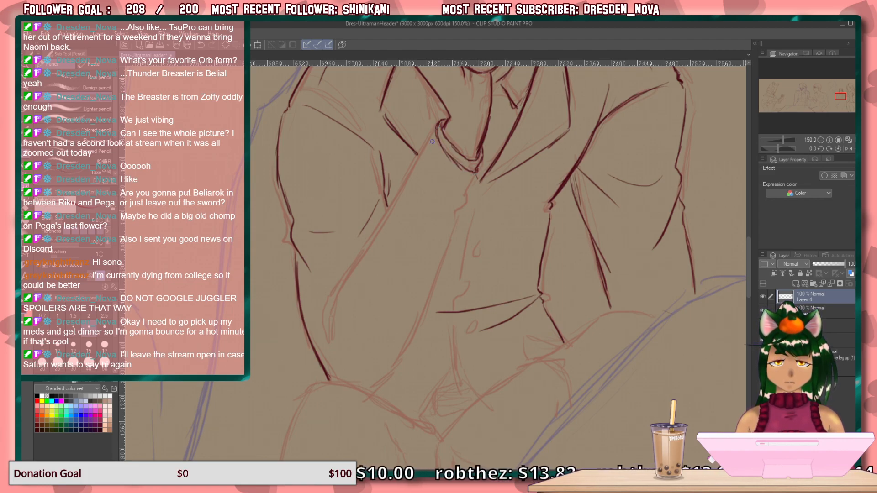
mouse_move(440, 121)
left_mouse_down()
mouse_move(442, 150)
mouse_move(438, 142)
mouse_move(414, 164)
mouse_move(342, 291)
mouse_move(331, 353)
mouse_move(333, 294)
mouse_move(349, 279)
mouse_move(329, 291)
left_mouse_up()
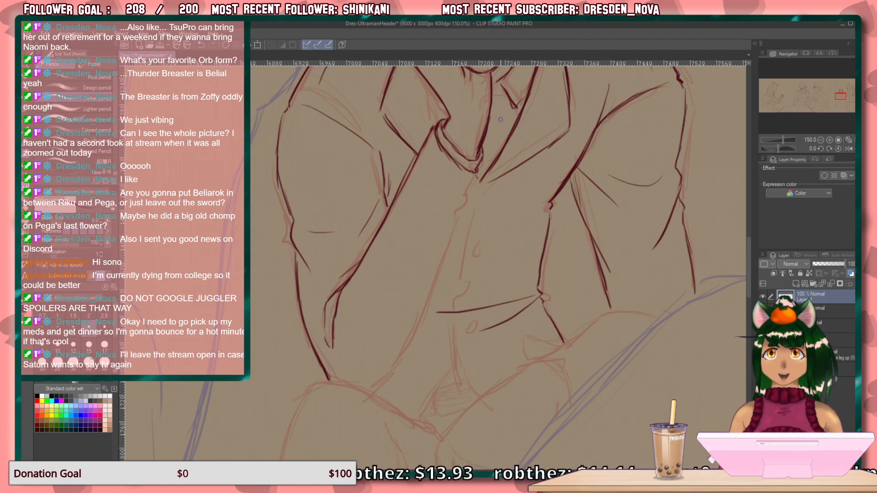
mouse_move(479, 168)
left_mouse_down()
mouse_move(466, 200)
mouse_move(439, 229)
mouse_move(406, 207)
left_mouse_up()
mouse_move(459, 222)
left_mouse_down()
mouse_move(398, 366)
mouse_move(370, 393)
left_mouse_up()
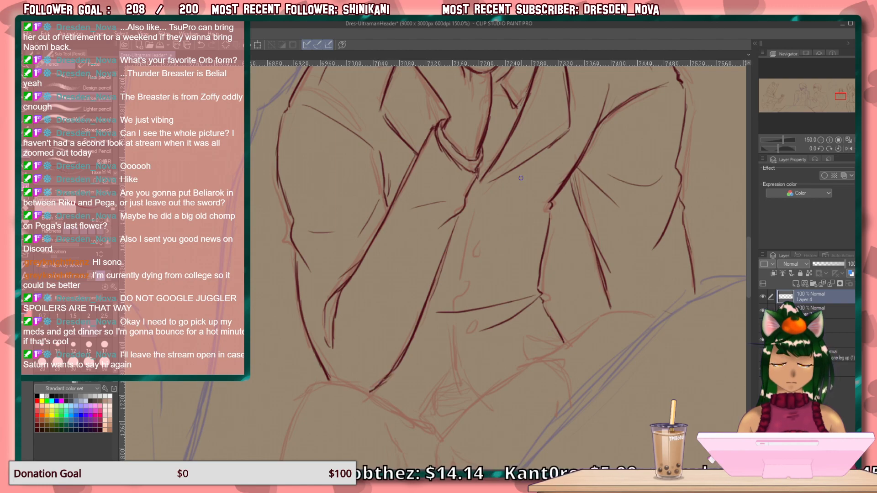
Draw the front opening down to its notched hem and add three small oval buttons beside it.
mouse_move(477, 187)
left_mouse_down()
mouse_move(452, 344)
mouse_move(452, 370)
mouse_move(473, 395)
mouse_move(411, 414)
left_mouse_up()
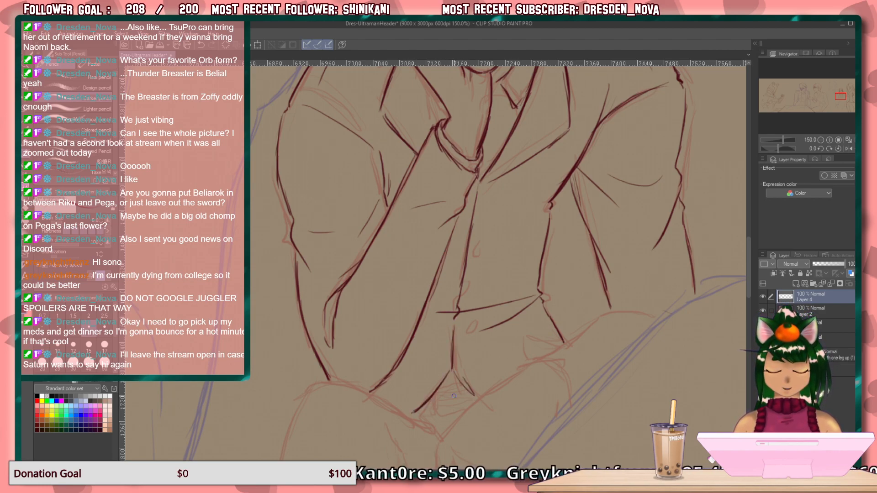
left_click_drag(464, 385, 475, 398)
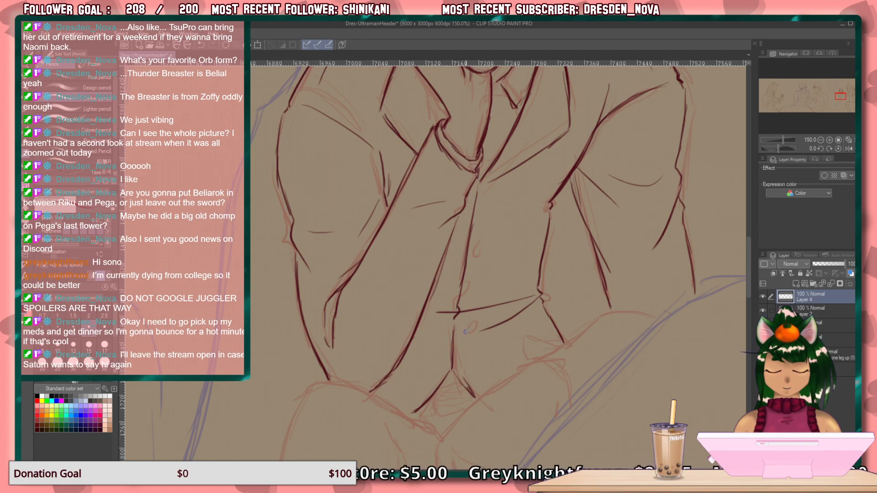
left_click_drag(475, 254, 473, 265)
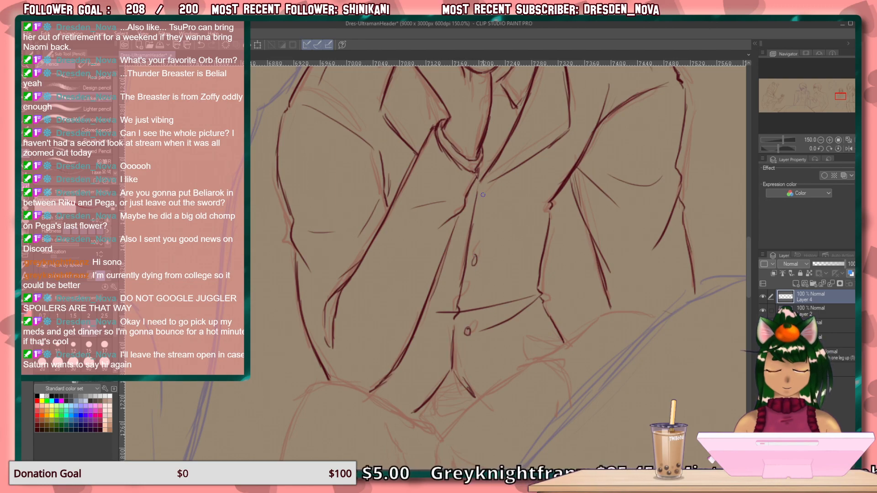
mouse_move(485, 194)
left_mouse_down()
mouse_move(500, 406)
mouse_move(494, 441)
mouse_move(487, 356)
mouse_move(471, 467)
mouse_move(457, 373)
mouse_move(435, 415)
mouse_move(473, 359)
mouse_move(505, 198)
left_mouse_up()
Draw the lowered arm's wrist edge and the hanging hand with its thumb, knuckles and curled fingers.
left_click_drag(457, 392, 470, 139)
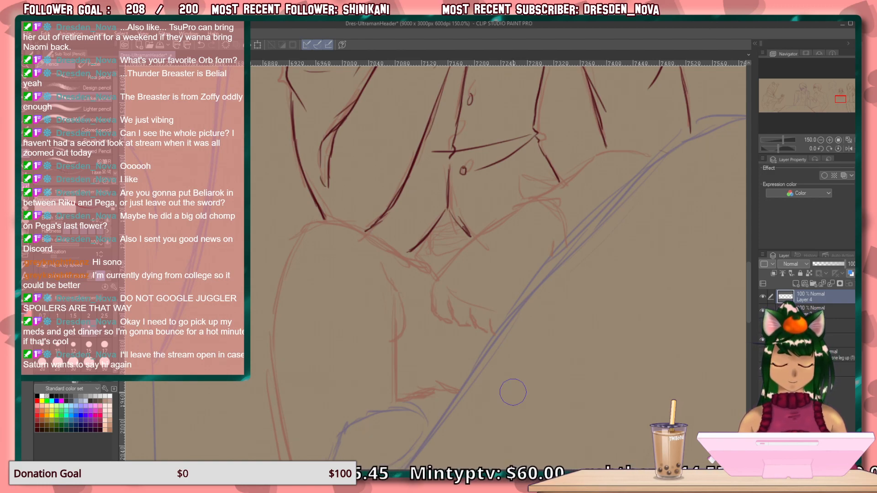
mouse_move(499, 237)
left_mouse_down()
mouse_move(472, 388)
mouse_move(504, 329)
left_mouse_up()
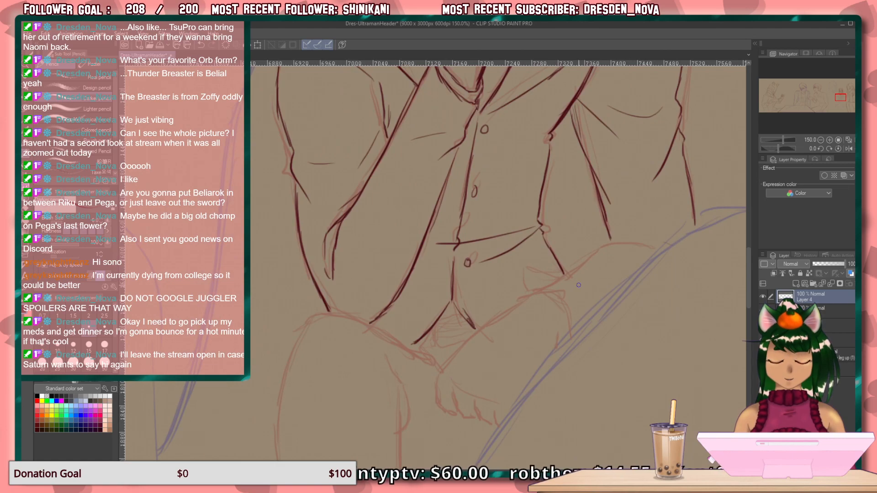
mouse_move(535, 295)
left_mouse_down()
mouse_move(502, 315)
mouse_move(446, 378)
mouse_move(438, 407)
mouse_move(469, 418)
left_mouse_up()
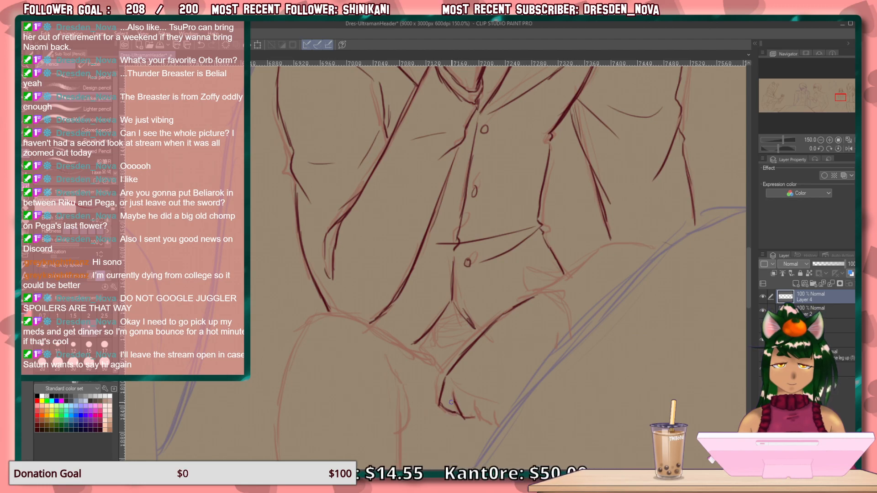
mouse_move(472, 400)
left_mouse_down()
mouse_move(474, 414)
mouse_move(495, 427)
left_mouse_up()
left_click_drag(451, 379, 492, 401)
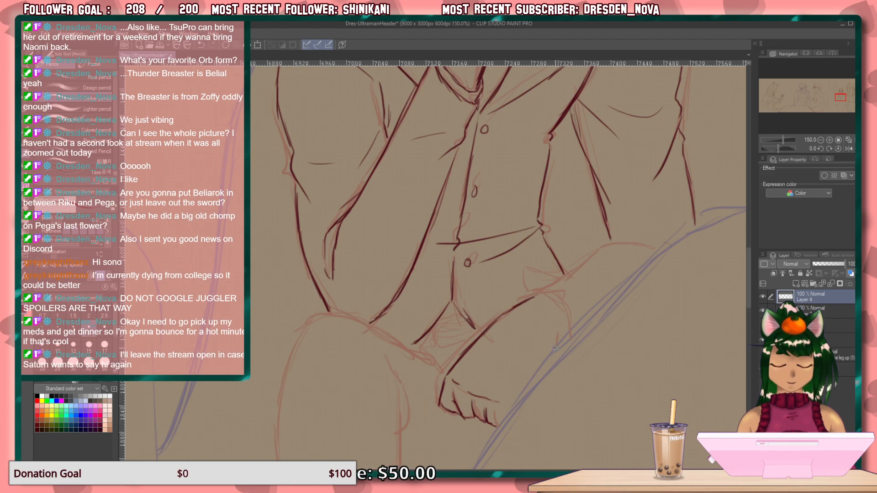
Draw the lowered arm's sleeve cuff as two curved bands wrapping around the forearm, with a short end edge.
mouse_move(555, 347)
left_mouse_down()
mouse_move(558, 335)
mouse_move(543, 309)
mouse_move(530, 298)
mouse_move(519, 304)
mouse_move(530, 298)
left_mouse_up()
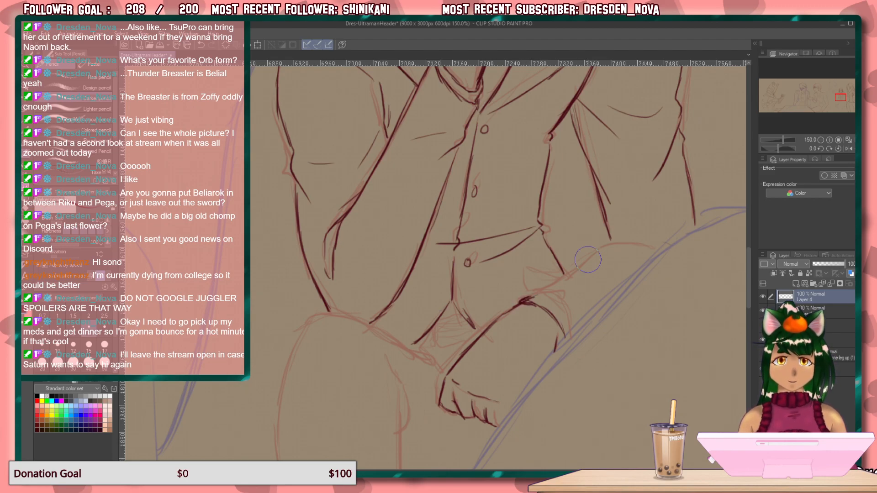
left_click_drag(523, 303, 532, 298)
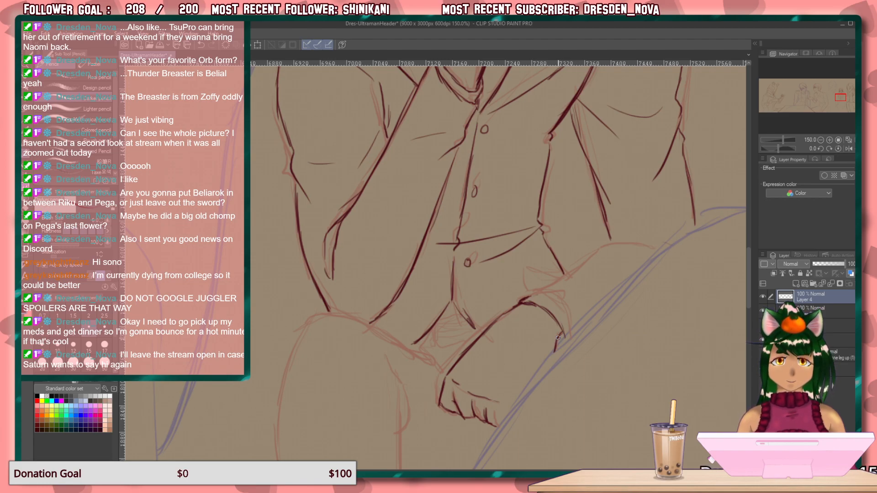
mouse_move(571, 329)
left_mouse_down()
mouse_move(554, 305)
mouse_move(532, 296)
mouse_move(550, 298)
left_mouse_up()
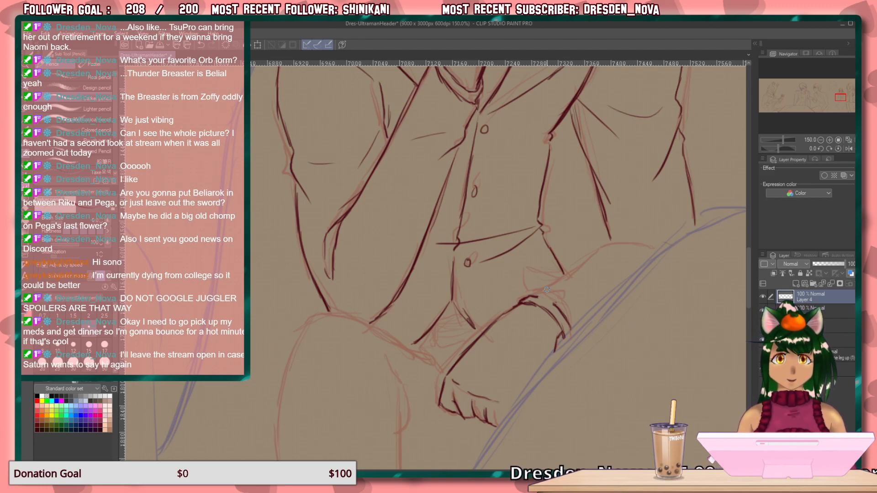
left_click_drag(537, 299, 563, 318)
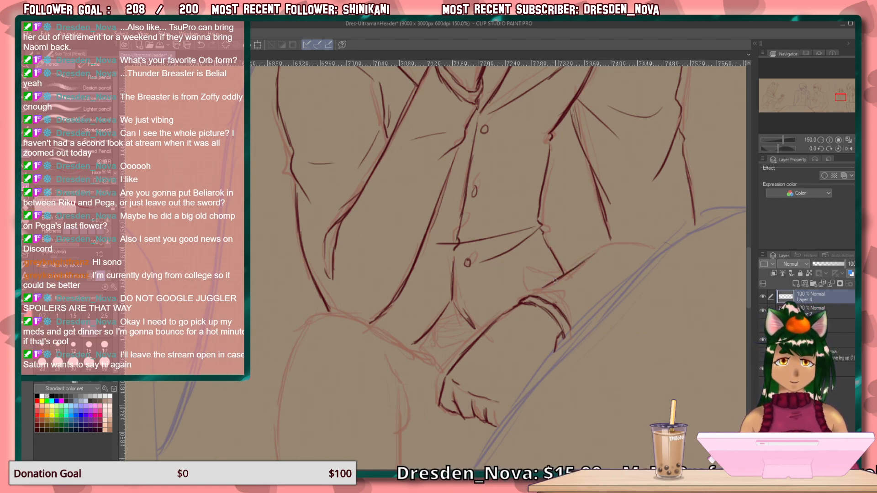
Draw the lowered arm's upper forearm edge from the cuff to the elbow, with a bent fold and crease at the elbow.
mouse_move(666, 251)
left_mouse_down()
mouse_move(613, 242)
mouse_move(572, 269)
left_mouse_up()
mouse_move(654, 238)
left_mouse_down()
mouse_move(666, 252)
mouse_move(611, 242)
mouse_move(616, 235)
left_mouse_up()
mouse_move(645, 211)
left_mouse_down()
mouse_move(611, 240)
mouse_move(646, 201)
left_mouse_up()
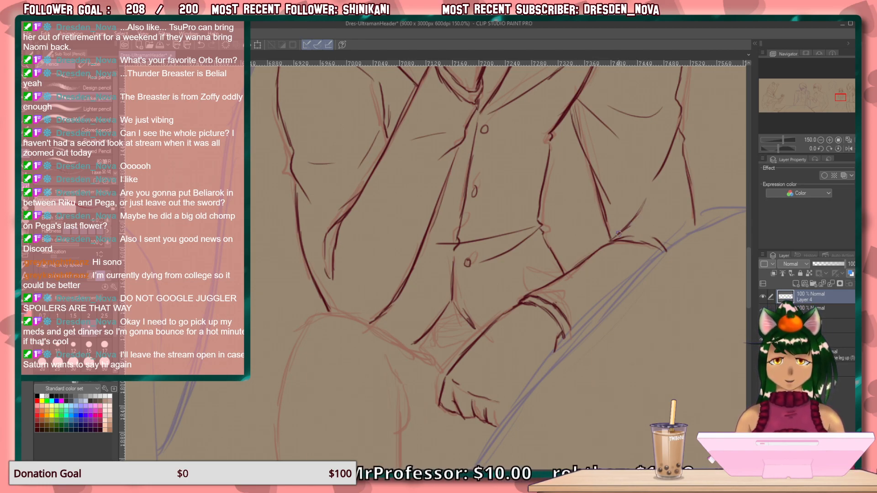
Draw the bent leg's inner and outer edges below the knee and the short angled fold beside its inner edge.
mouse_move(479, 380)
left_mouse_down()
mouse_move(452, 309)
mouse_move(481, 229)
left_mouse_up()
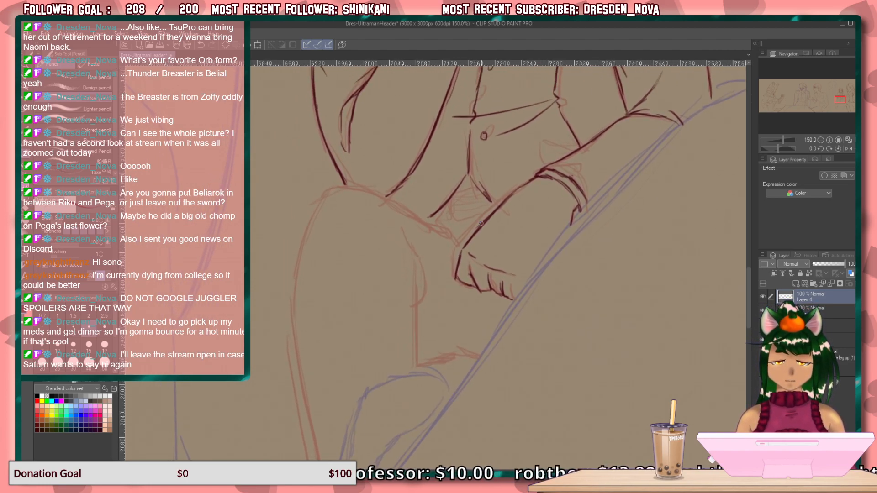
mouse_move(419, 309)
left_mouse_down()
mouse_move(414, 377)
mouse_move(451, 396)
mouse_move(472, 224)
mouse_move(504, 159)
mouse_move(476, 269)
mouse_move(488, 243)
mouse_move(462, 265)
mouse_move(470, 317)
left_mouse_up()
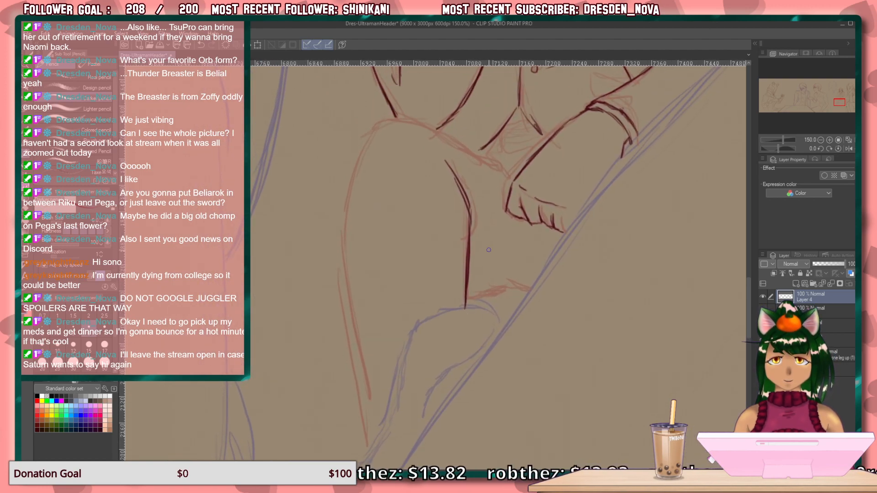
mouse_move(372, 144)
left_mouse_down()
mouse_move(341, 240)
mouse_move(341, 281)
mouse_move(369, 430)
left_mouse_up()
left_click_drag(354, 356, 373, 444)
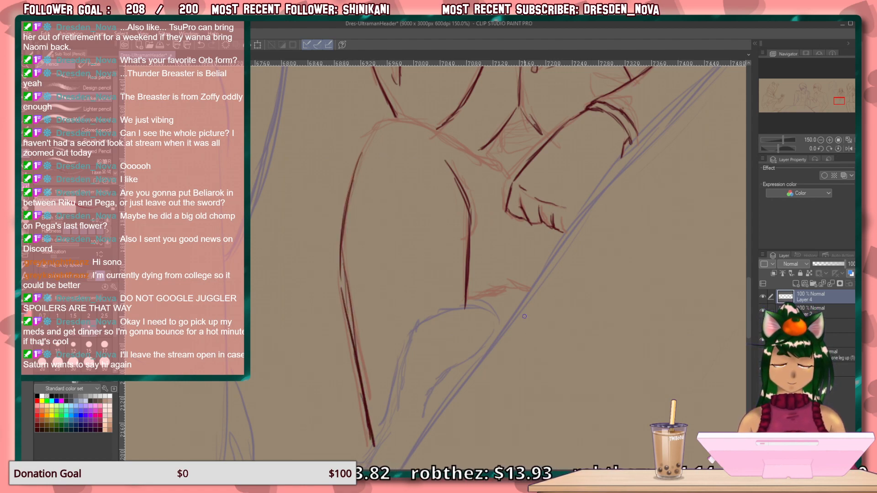
left_click_drag(530, 277, 482, 303)
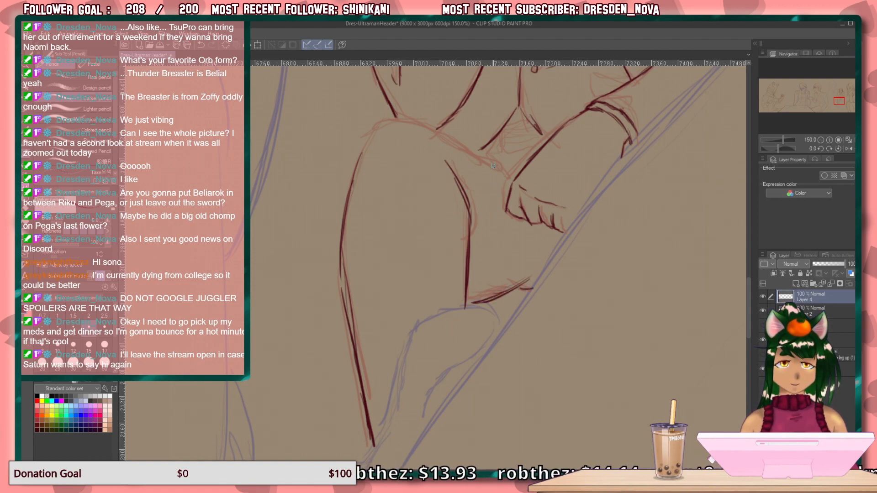
Draw the top of the knee and thigh, thicken the lower outer leg edge with fold strokes, and add a vertical trouser crease.
mouse_move(511, 166)
left_mouse_down()
mouse_move(446, 131)
mouse_move(458, 137)
mouse_move(377, 132)
left_mouse_up()
left_click_drag(341, 256, 379, 392)
left_click_drag(344, 285, 379, 399)
left_click_drag(350, 305, 370, 433)
left_click_drag(388, 188, 399, 316)
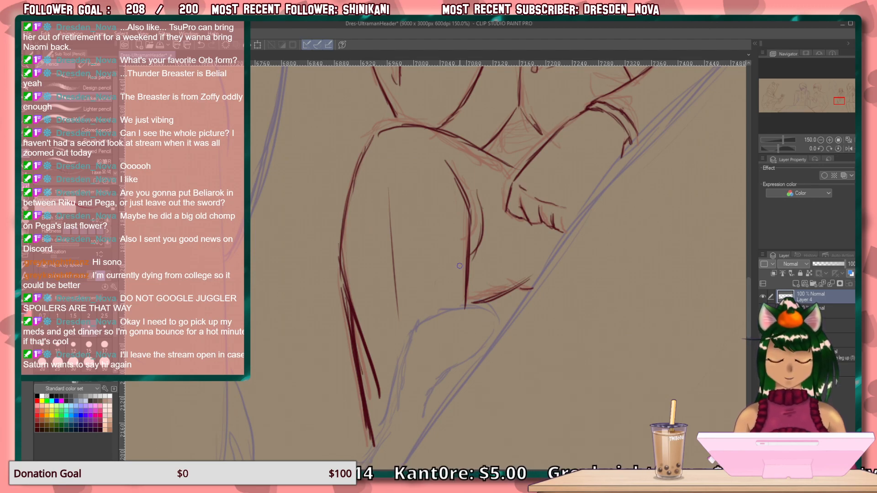
Undo the curved stroke beside the inner knee and redraw it as a shorter, lighter crease.
key("ctrl+z")
key("ctrl+z")
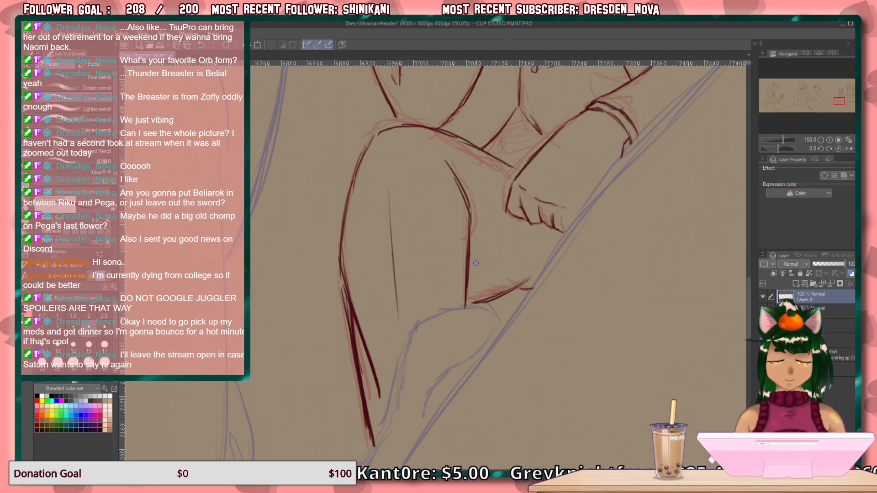
left_click_drag(475, 217, 467, 243)
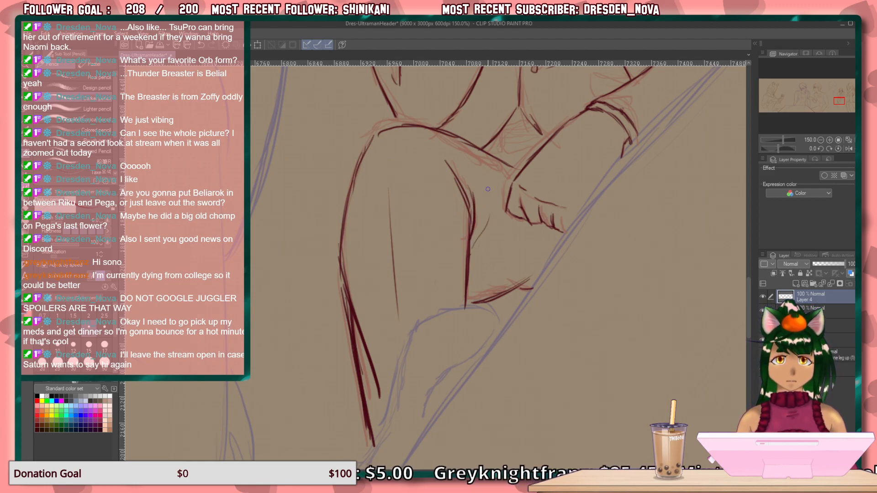
scroll(628, 235, "up", 5)
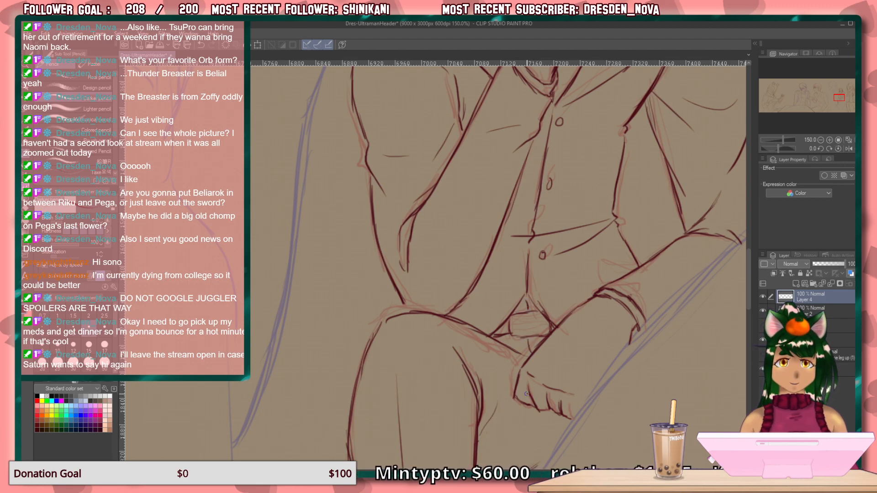
Hide the blue and red rough sketch layers beneath the figures, keeping the darker line work across the whole header visible.
scroll(532, 354, "down", 3)
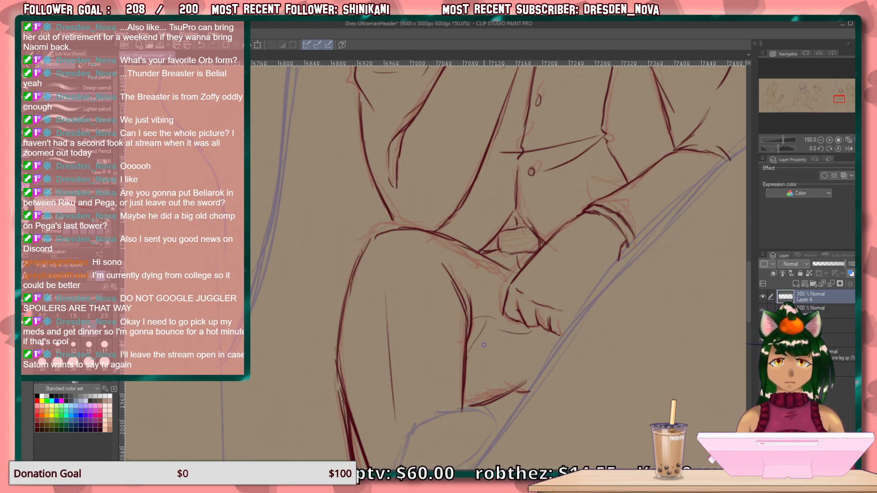
scroll(548, 297, "up", 10)
left_click_drag(548, 358, 484, 366)
left_click_drag(562, 438, 494, 243)
left_click_drag(553, 388, 512, 340)
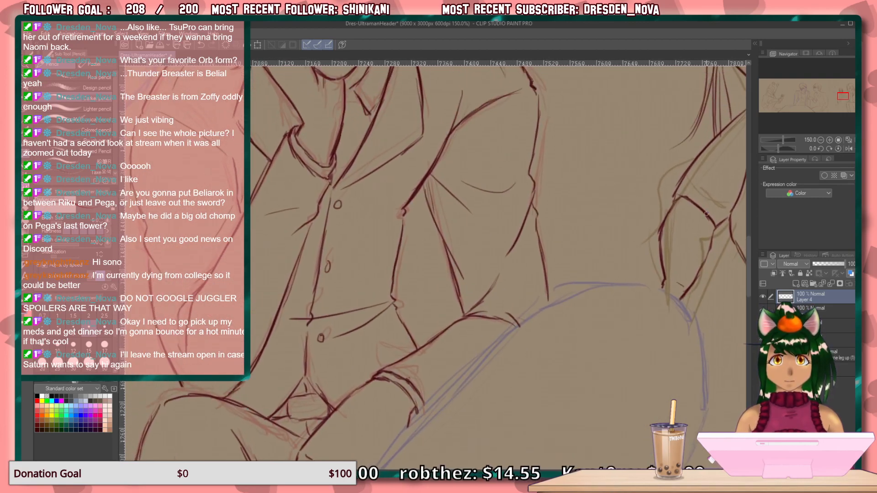
key("ctrl+0")
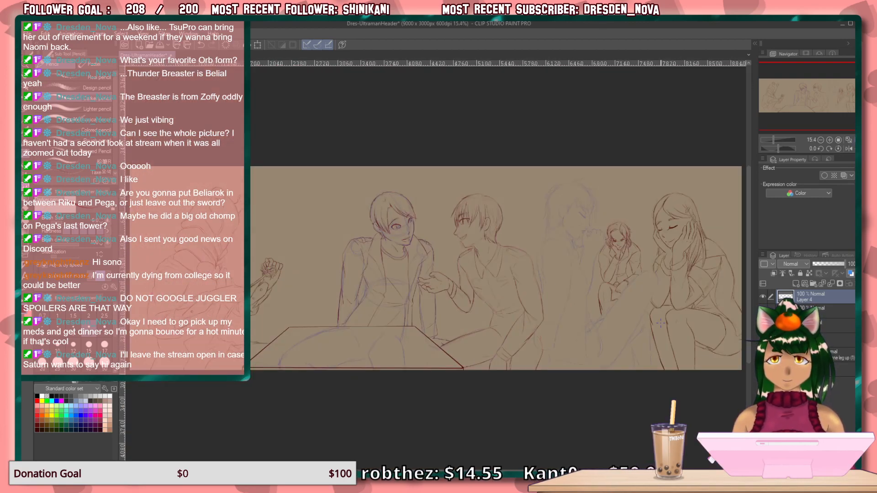
left_click(763, 310)
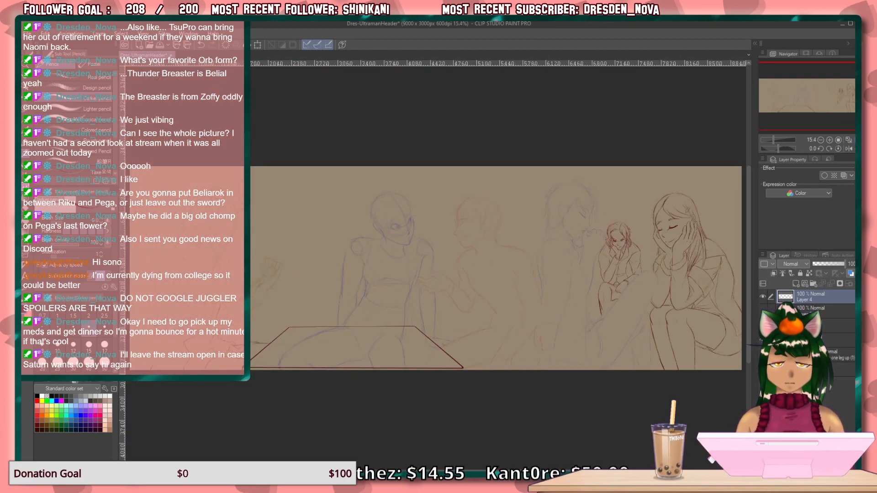
left_click(762, 311)
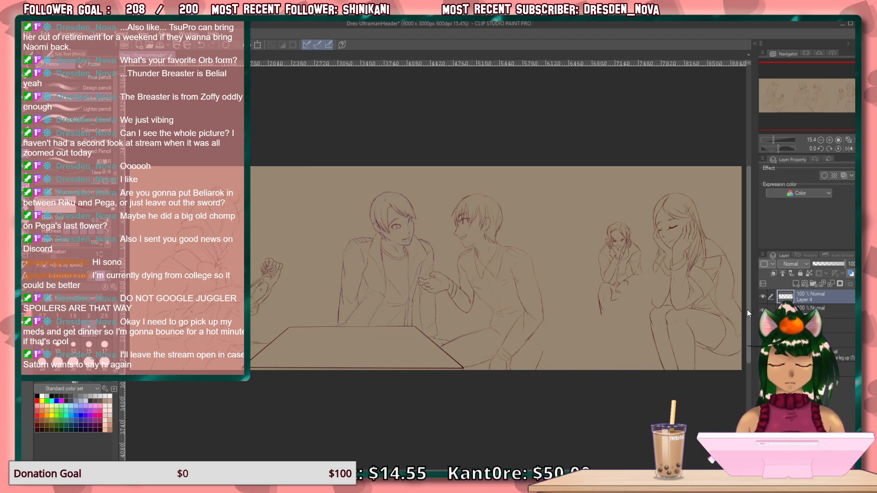
left_click(761, 341)
left_click(761, 341)
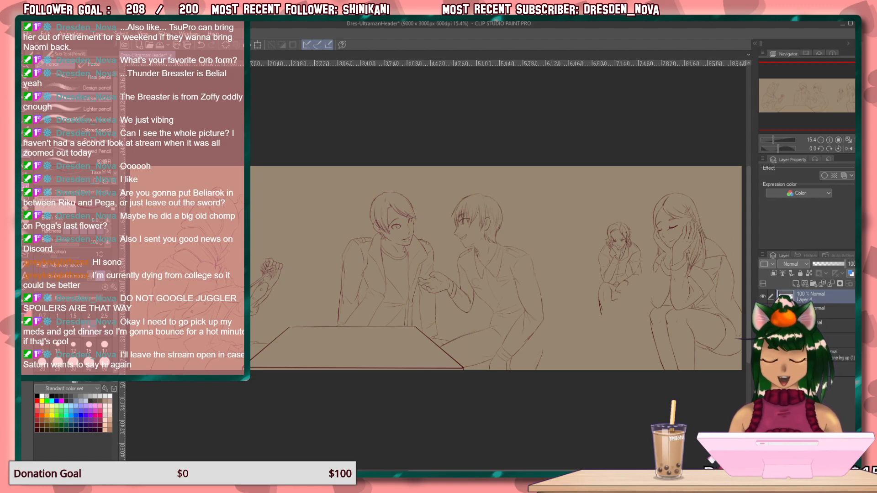
Compare the leftmost figure's line work with its olive rough sketch around the arms, hands and held flower.
left_click(838, 139)
mouse_move(826, 99)
left_mouse_down()
mouse_move(768, 98)
mouse_move(779, 108)
left_mouse_up()
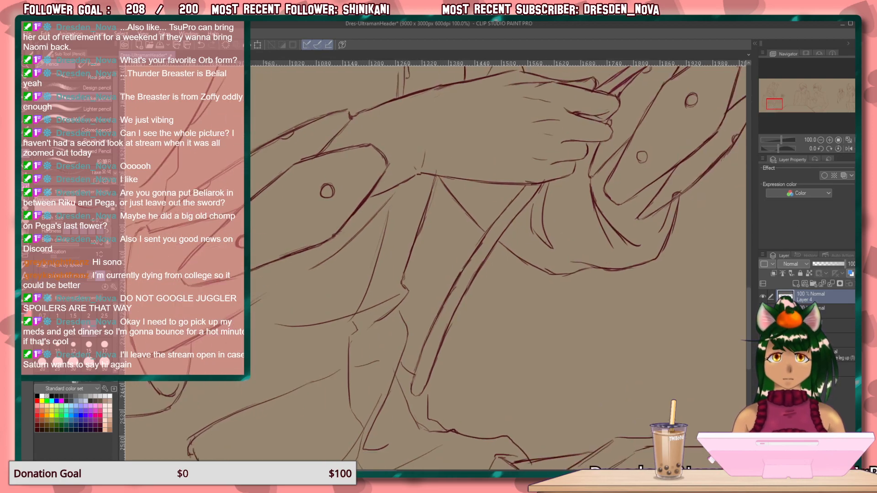
left_click(763, 324)
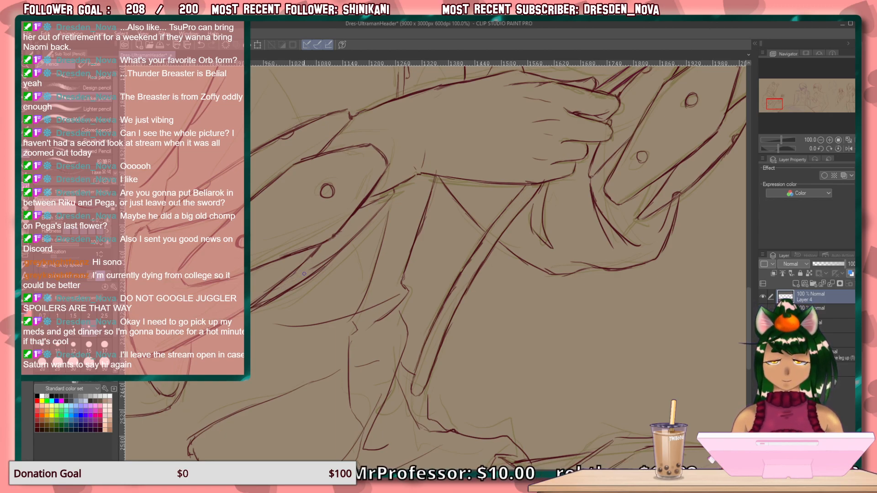
left_click(763, 297)
left_click(763, 297)
left_click(761, 297)
left_click(761, 298)
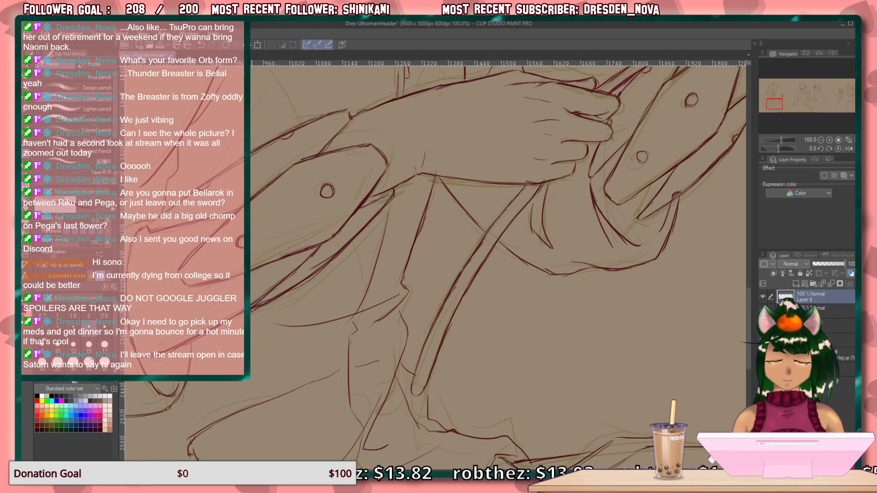
left_click_drag(361, 274, 189, 397)
left_click_drag(311, 324, 238, 450)
left_click_drag(297, 260, 315, 219)
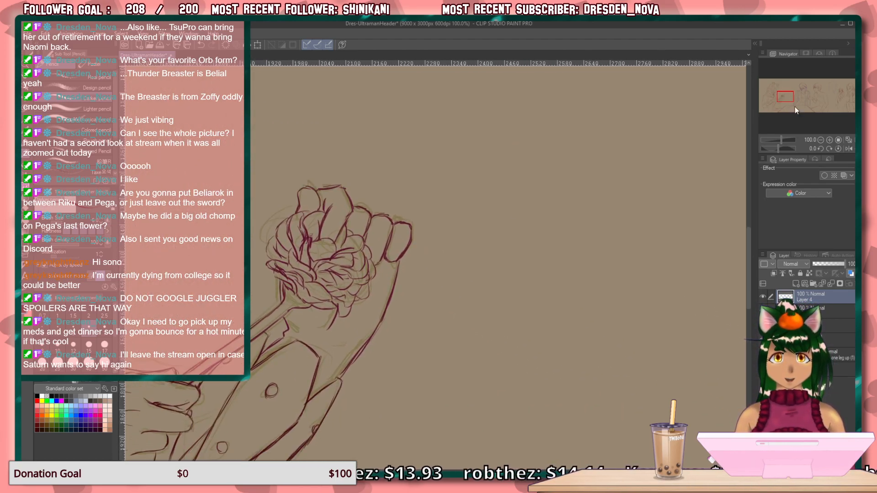
left_click(821, 140)
left_click_drag(546, 272, 505, 215)
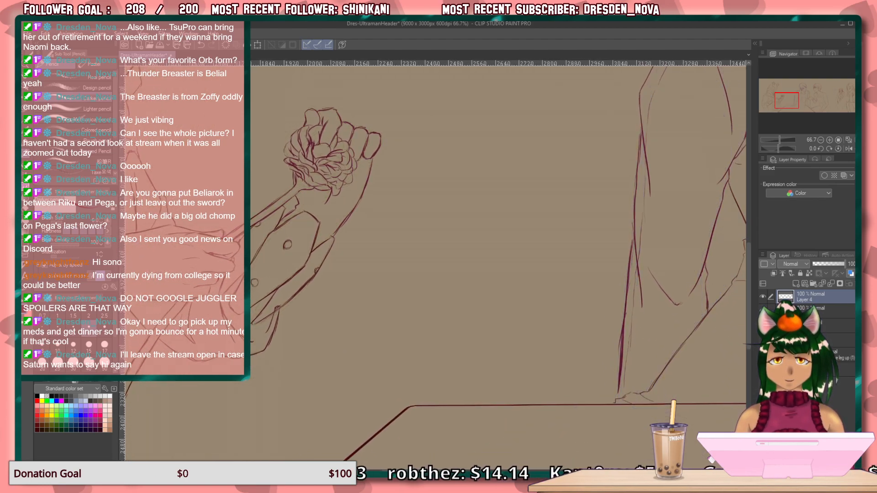
Add a new layer beneath the existing line work layers and choose a medium blue drawing colour.
left_click(815, 325)
left_click(797, 284)
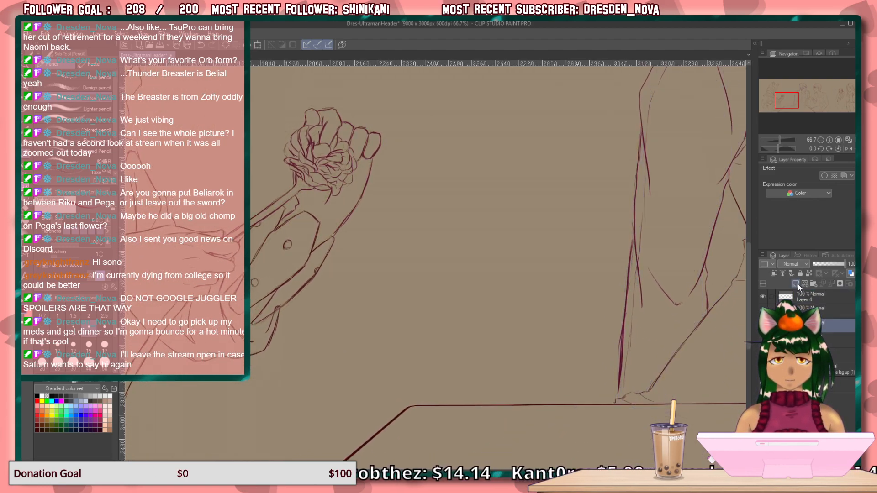
scroll(419, 319, "down", 1)
left_click_drag(419, 318, 411, 344)
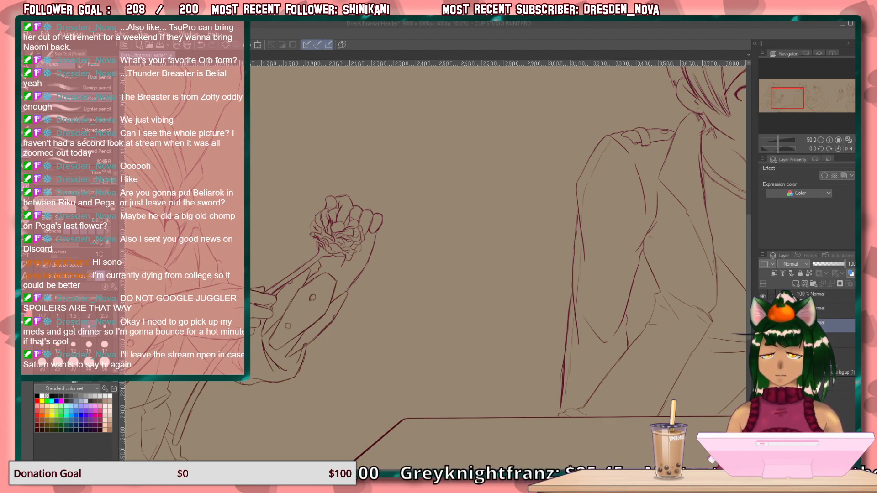
left_click(76, 420)
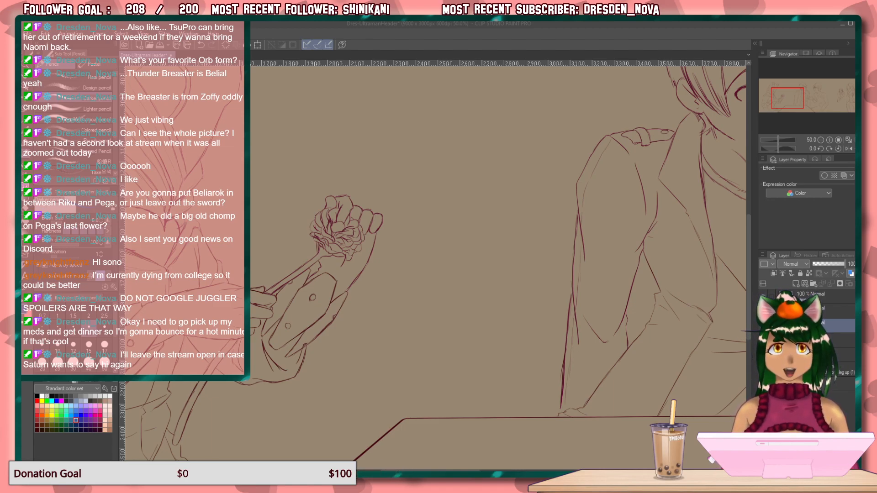
Sketch a tall blue oval head between the flower-holding hand and the jacketed figure, with slanted eyes and a jagged mouth.
left_click(588, 159)
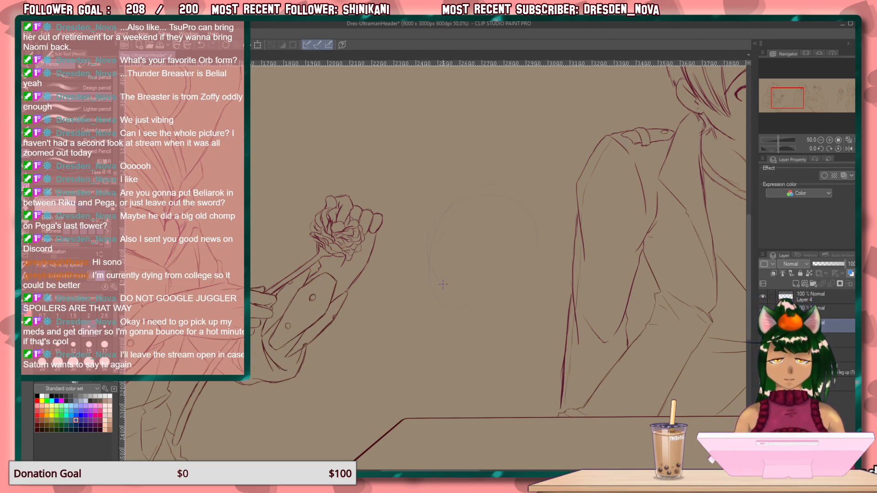
mouse_move(450, 294)
left_mouse_down()
mouse_move(484, 176)
mouse_move(515, 228)
mouse_move(466, 313)
mouse_move(418, 222)
mouse_move(522, 171)
mouse_move(506, 288)
mouse_move(426, 267)
mouse_move(492, 166)
mouse_move(530, 257)
mouse_move(434, 294)
mouse_move(472, 174)
mouse_move(540, 265)
mouse_move(448, 316)
mouse_move(466, 315)
left_mouse_up()
mouse_move(440, 224)
left_mouse_down()
mouse_move(454, 264)
mouse_move(436, 245)
left_mouse_up()
mouse_move(505, 224)
left_mouse_down()
mouse_move(477, 258)
mouse_move(487, 261)
left_mouse_up()
left_click_drag(525, 217, 501, 253)
mouse_move(452, 283)
left_mouse_down()
mouse_move(459, 289)
mouse_move(479, 279)
left_mouse_up()
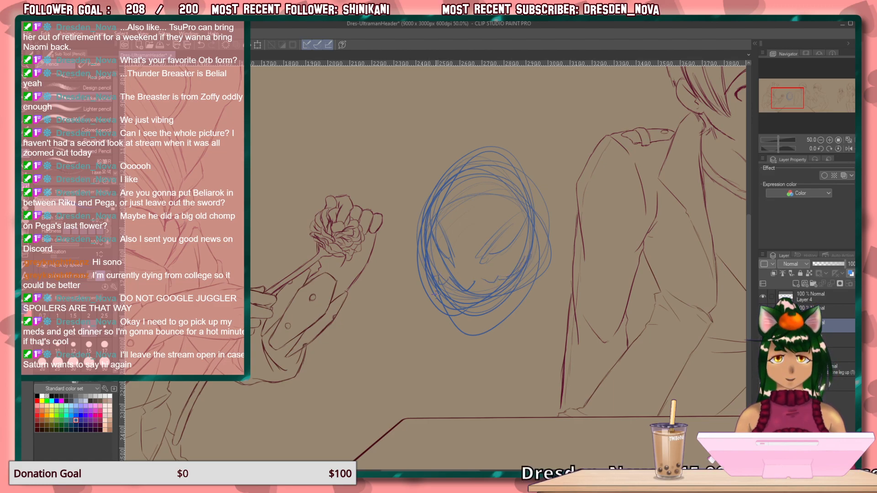
Add zigzag marks around the mouth's left corner, a curved stroke behind the right cheek, and a pointed jaw below the oval.
mouse_move(437, 283)
left_mouse_down()
mouse_move(434, 306)
mouse_move(460, 300)
left_mouse_up()
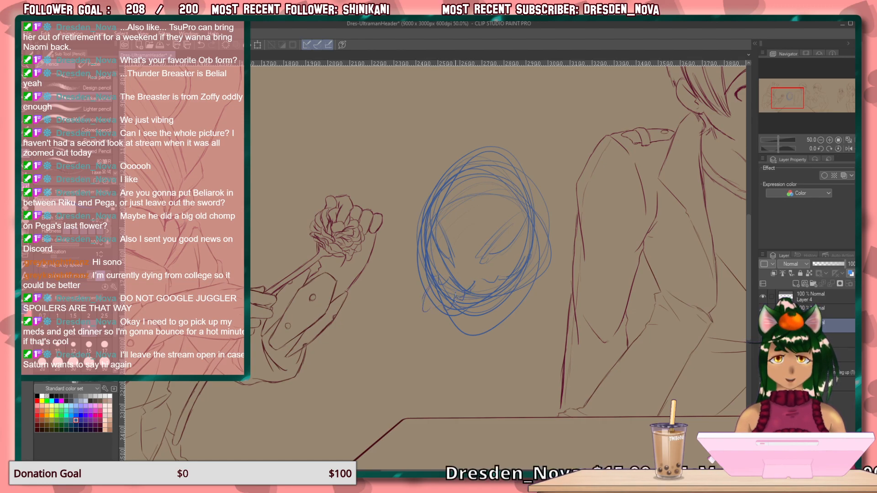
left_click_drag(517, 276, 540, 330)
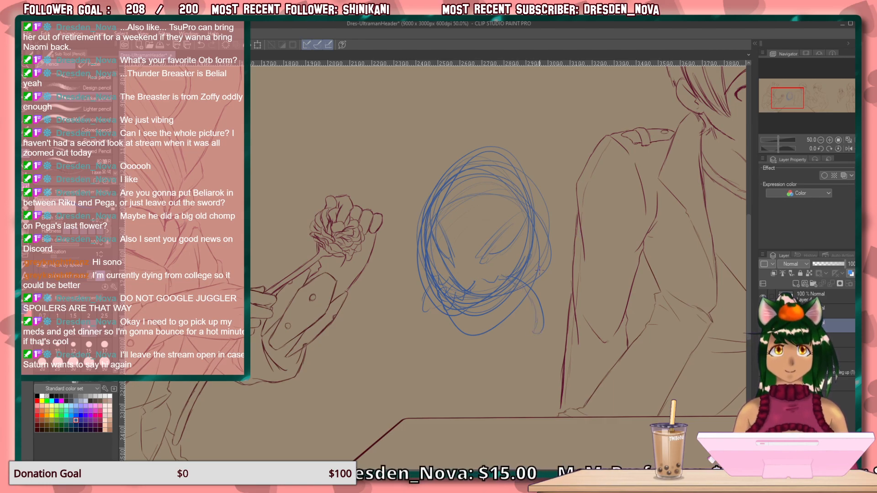
mouse_move(442, 315)
left_mouse_down()
mouse_move(452, 339)
mouse_move(487, 338)
mouse_move(521, 296)
left_mouse_up()
left_click_drag(487, 338, 522, 294)
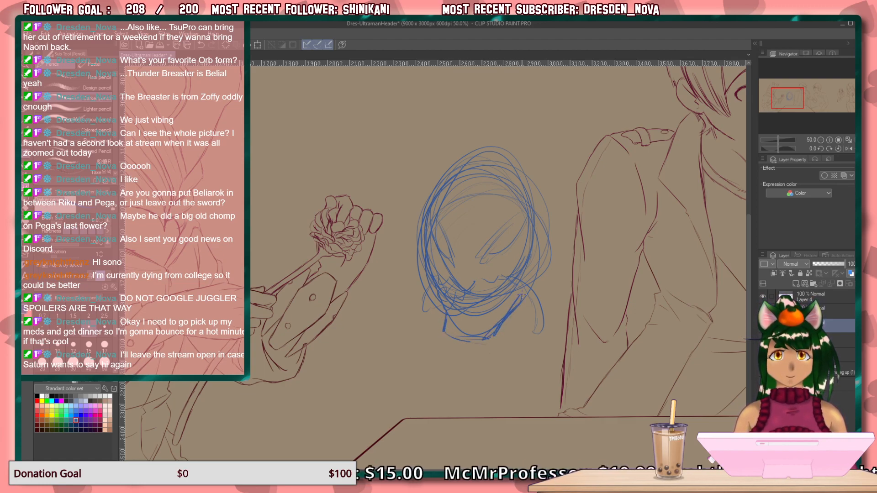
Draw a tall pointed fin on top of the head running down the brow, and strengthen the jagged mouth and right head edge.
left_click_drag(496, 110, 459, 239)
mouse_move(499, 112)
left_mouse_down()
mouse_move(500, 167)
mouse_move(488, 180)
mouse_move(494, 170)
mouse_move(465, 264)
left_mouse_up()
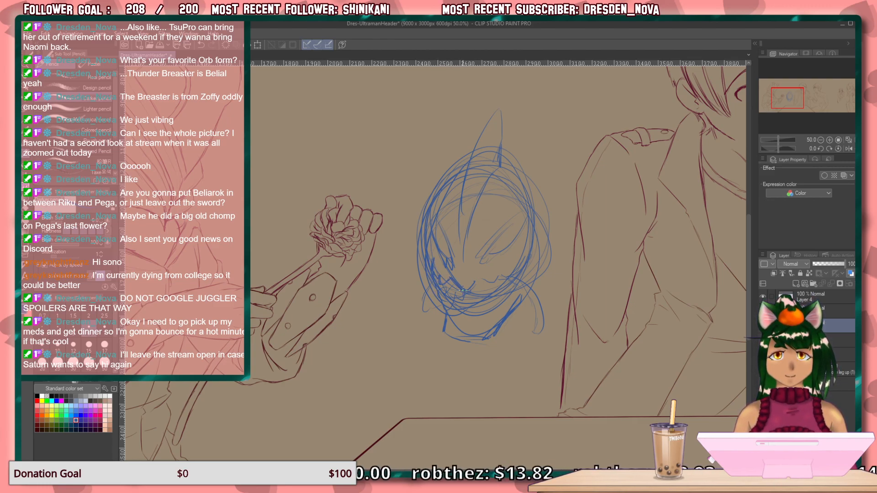
mouse_move(488, 283)
left_mouse_down()
mouse_move(508, 283)
mouse_move(524, 265)
left_mouse_up()
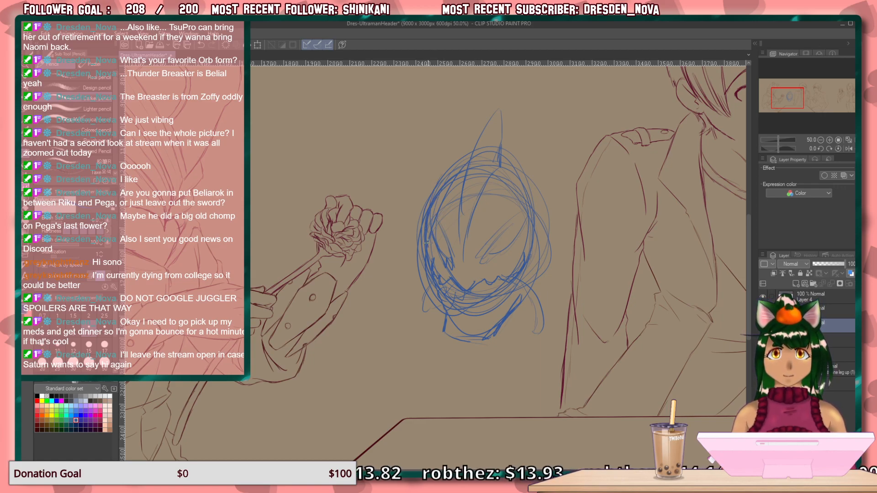
mouse_move(534, 221)
left_mouse_down()
mouse_move(516, 269)
mouse_move(535, 239)
left_mouse_up()
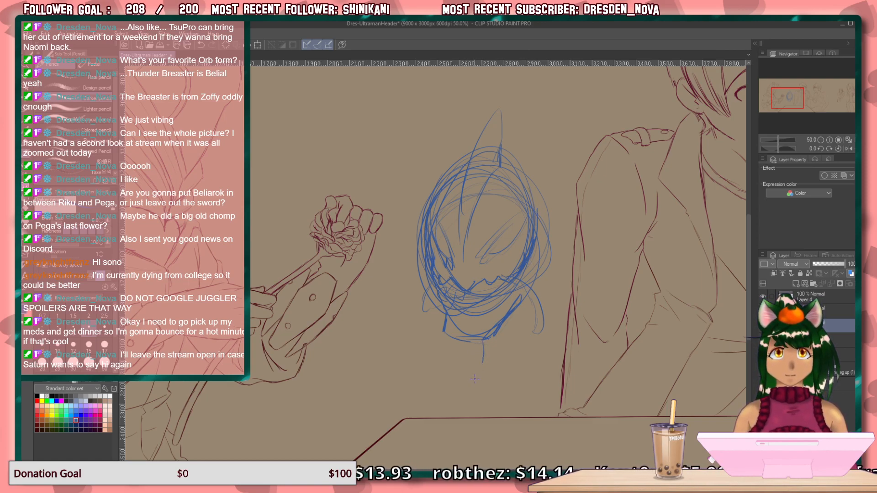
Sketch the neck and slanted collar below the jaw, with a long outer line running down behind the head toward the table.
left_click_drag(474, 369, 459, 395)
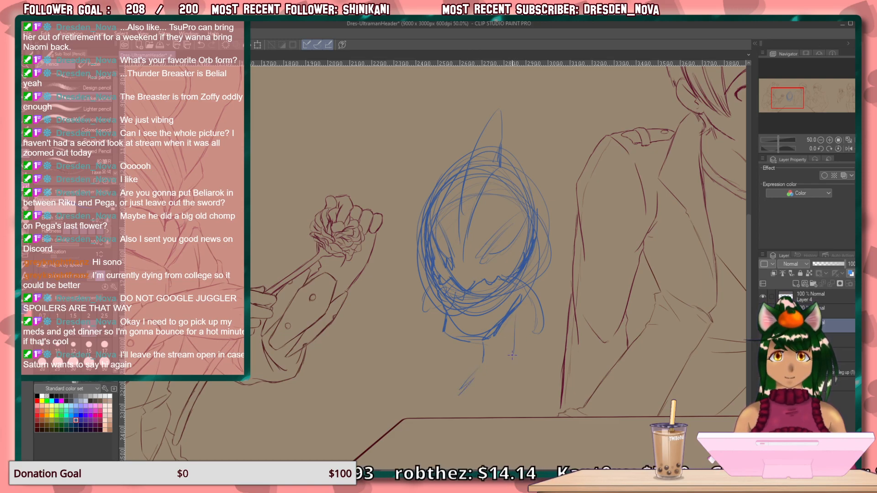
left_click_drag(477, 377, 466, 398)
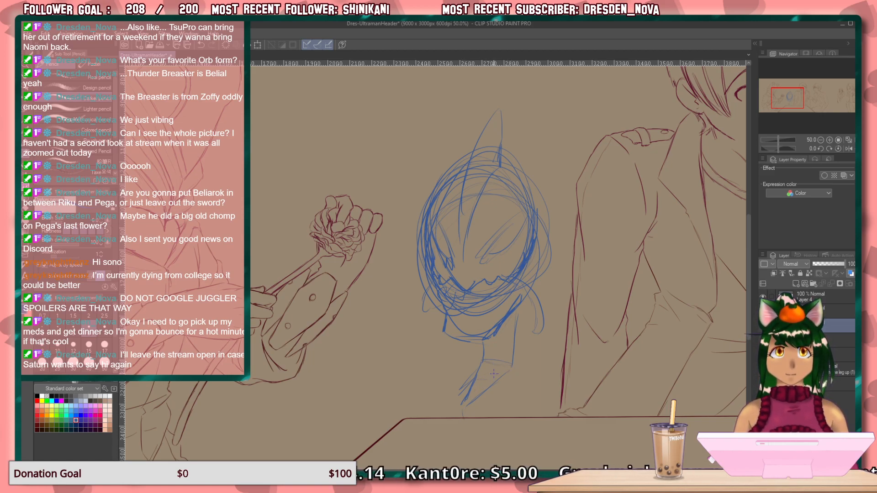
left_click_drag(542, 225, 541, 300)
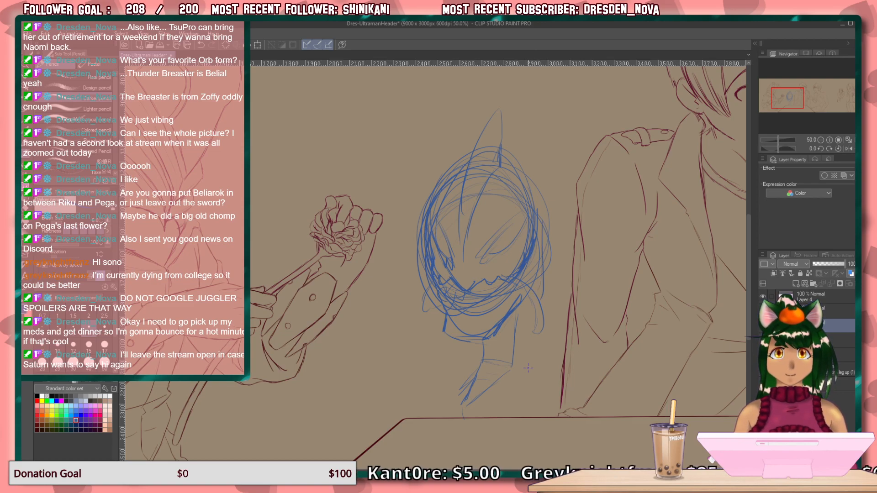
mouse_move(548, 267)
left_mouse_down()
mouse_move(550, 343)
mouse_move(529, 411)
left_mouse_up()
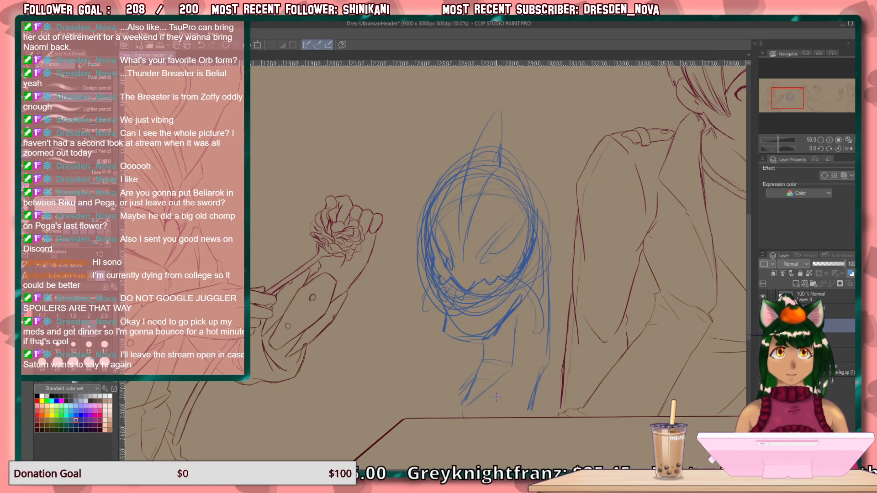
left_click_drag(465, 405, 463, 417)
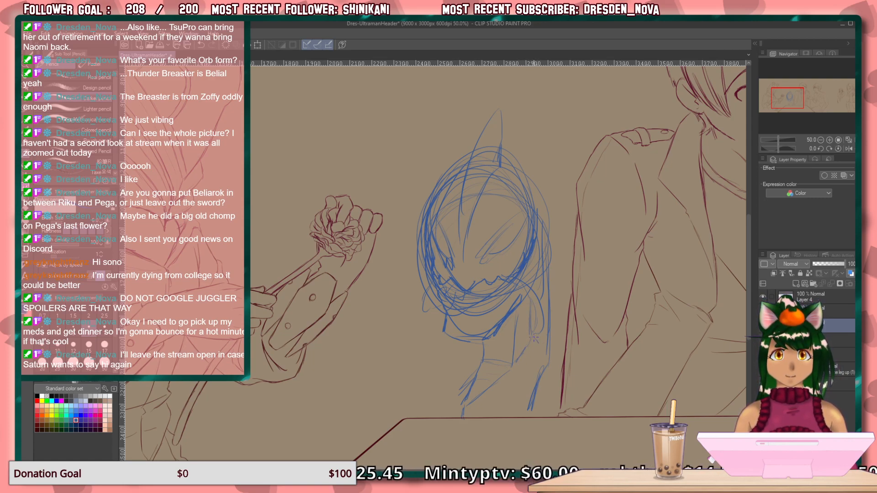
Add jagged contour strokes behind the neck and extend the body lines down to the table edge.
left_click_drag(546, 347, 546, 314)
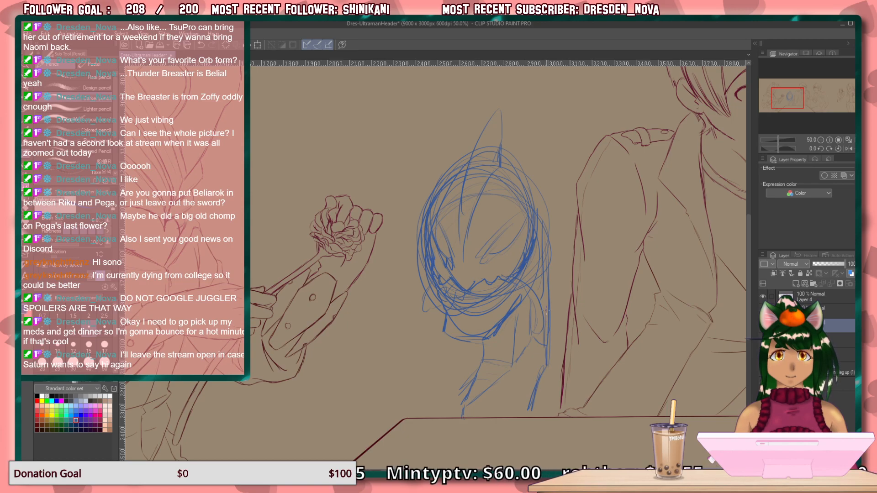
left_click_drag(541, 267, 544, 315)
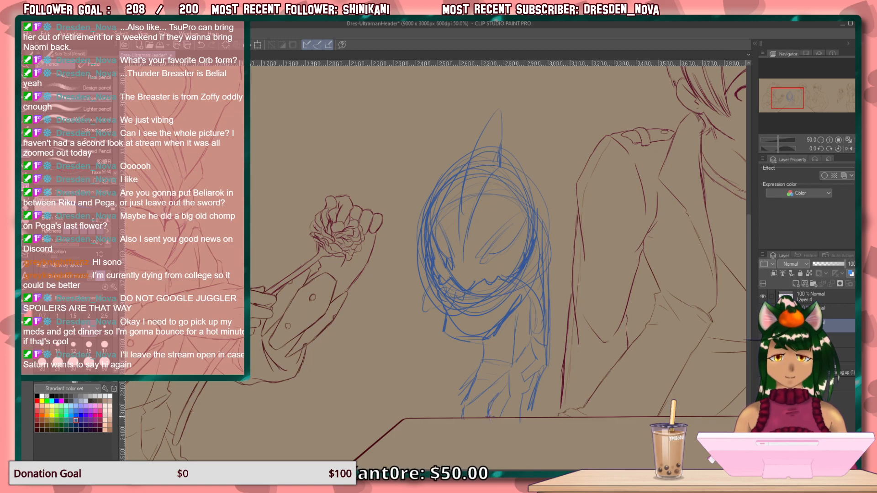
left_click_drag(530, 401, 533, 417)
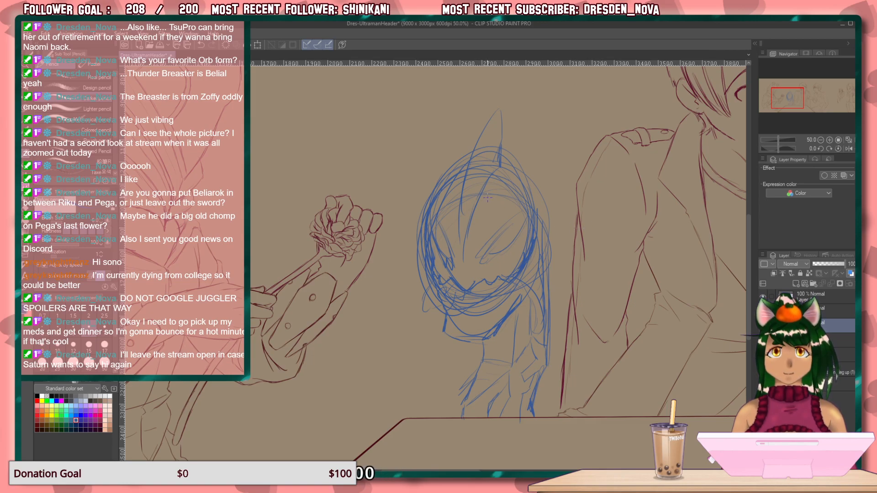
Add forehead ridge lines, darken the slanted eyes, and write a faint handwritten note beside the neck.
left_click_drag(458, 198, 459, 223)
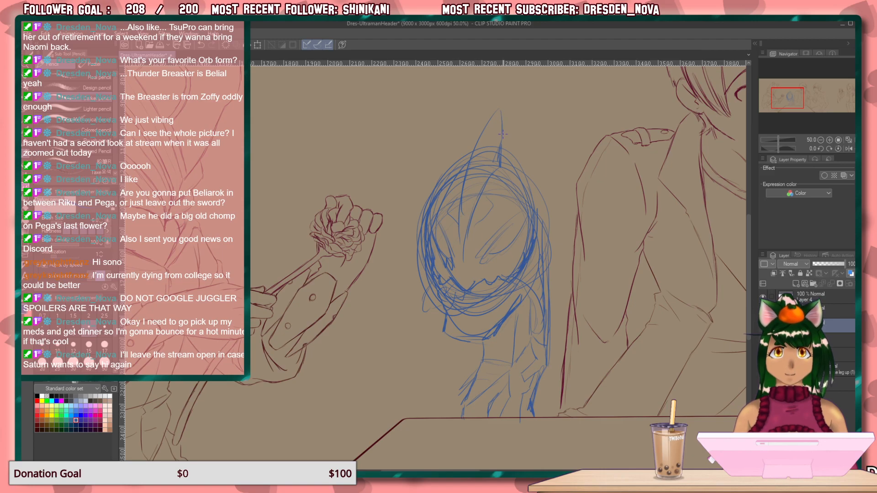
left_click_drag(478, 171, 463, 259)
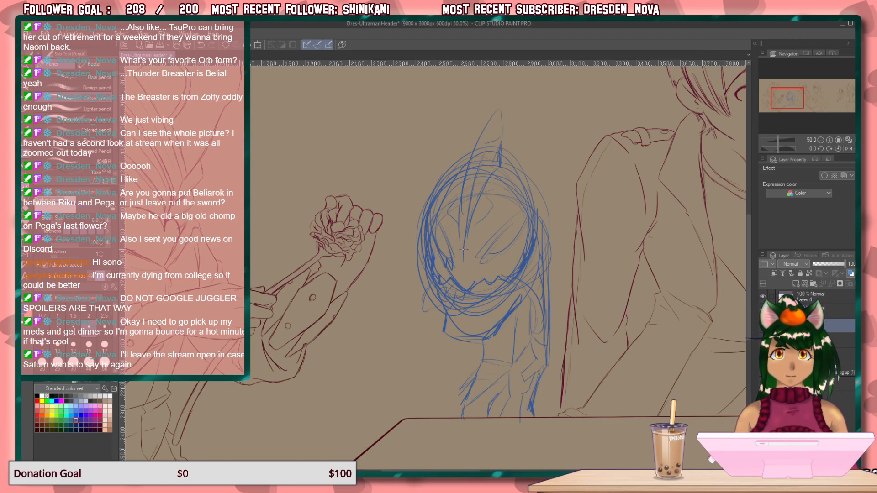
mouse_move(426, 417)
left_mouse_down()
mouse_move(443, 288)
mouse_move(430, 355)
left_mouse_up()
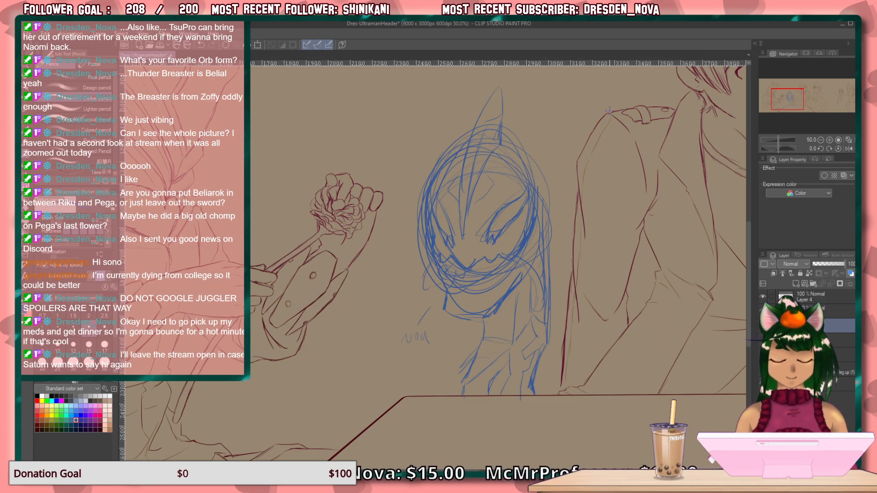
mouse_move(499, 321)
left_mouse_down()
mouse_move(476, 345)
mouse_move(470, 288)
mouse_move(457, 337)
mouse_move(383, 346)
mouse_move(427, 290)
mouse_move(500, 333)
mouse_move(503, 320)
mouse_move(475, 278)
left_mouse_up()
left_click_drag(480, 309, 371, 169)
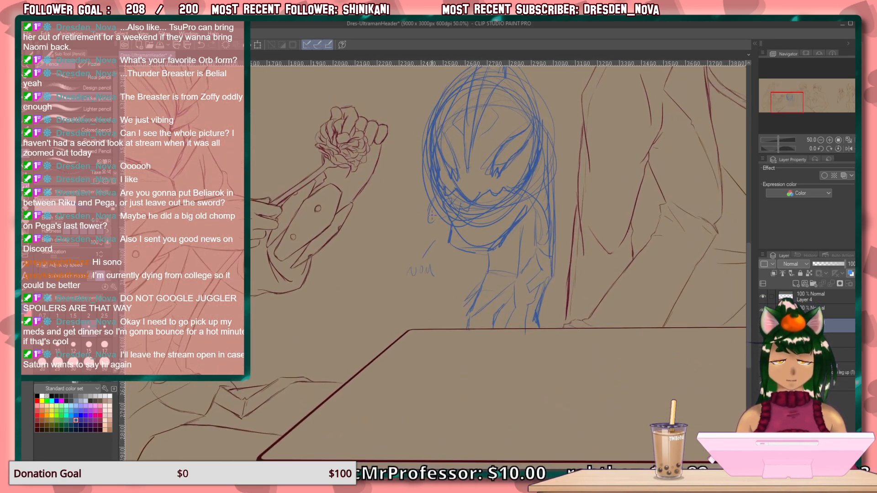
mouse_move(452, 268)
left_mouse_down()
mouse_move(410, 364)
mouse_move(385, 360)
left_mouse_up()
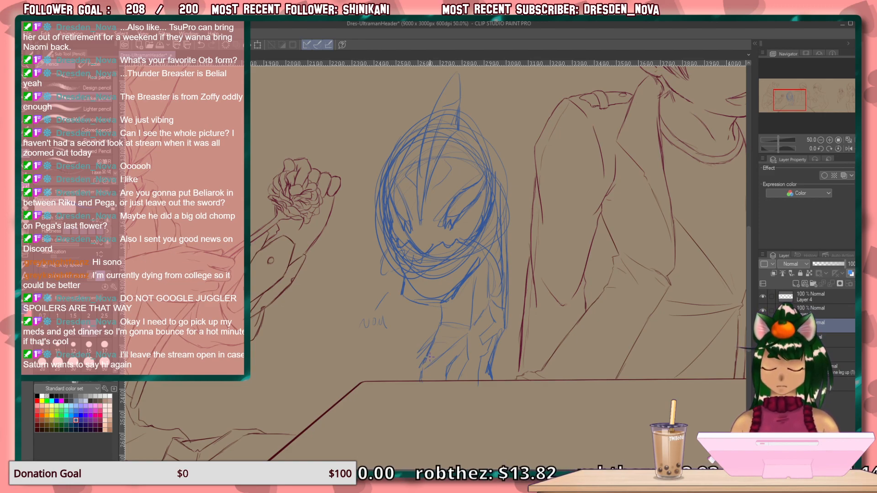
Lower the opacity of the blue helmeted character's sketch layer and make Layer 4 the active layer.
left_click(831, 264)
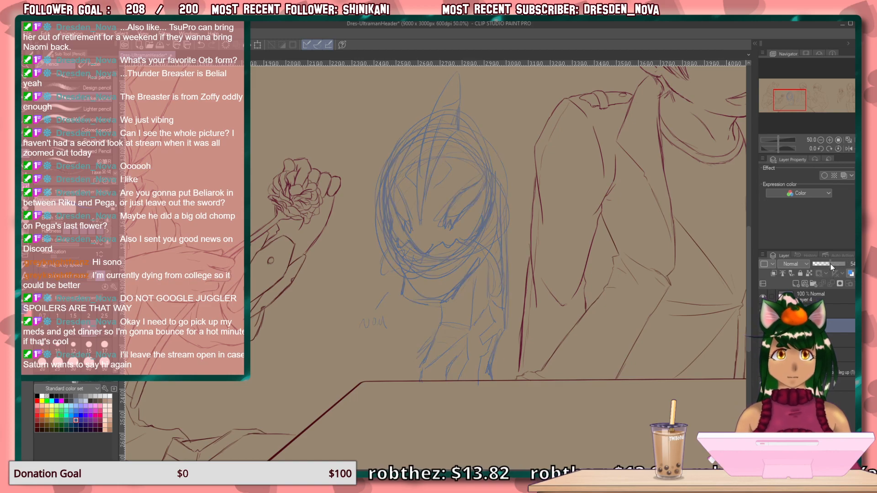
left_click(812, 295)
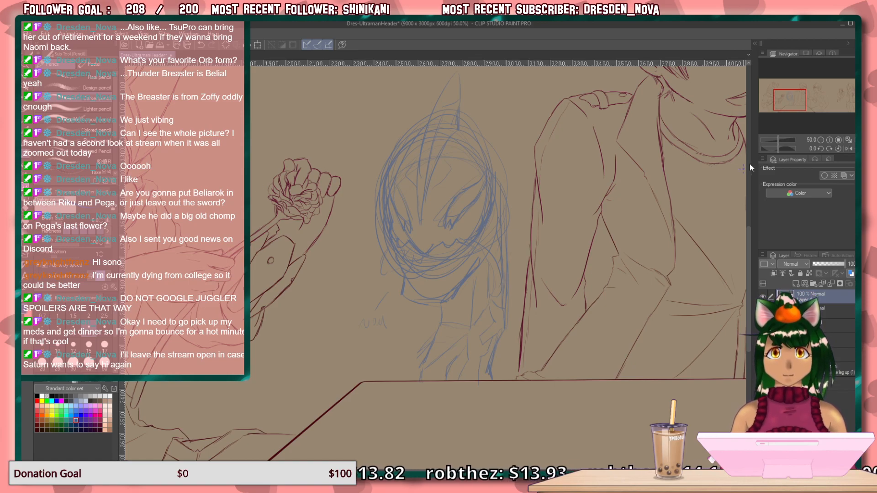
Show the hidden rough sketch of the large pensive figure beside the small seated man and add a new raster layer for it.
left_click(827, 110)
left_click_drag(827, 110, 830, 101)
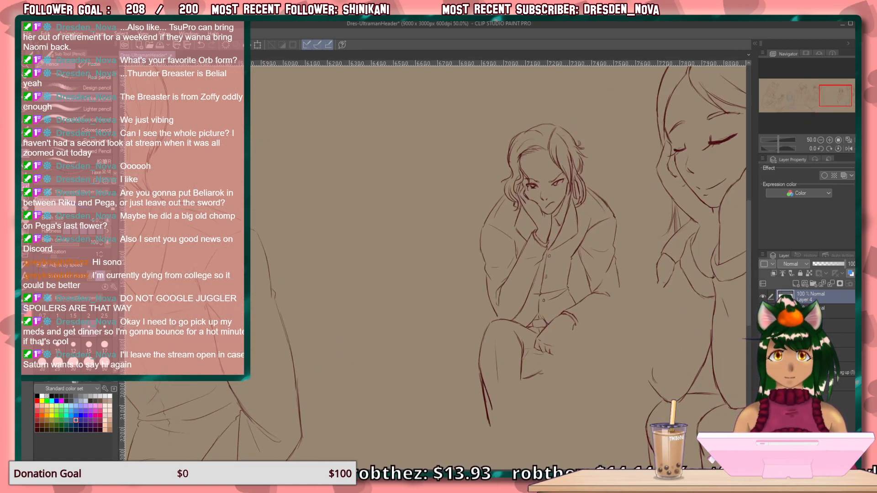
left_click(763, 354)
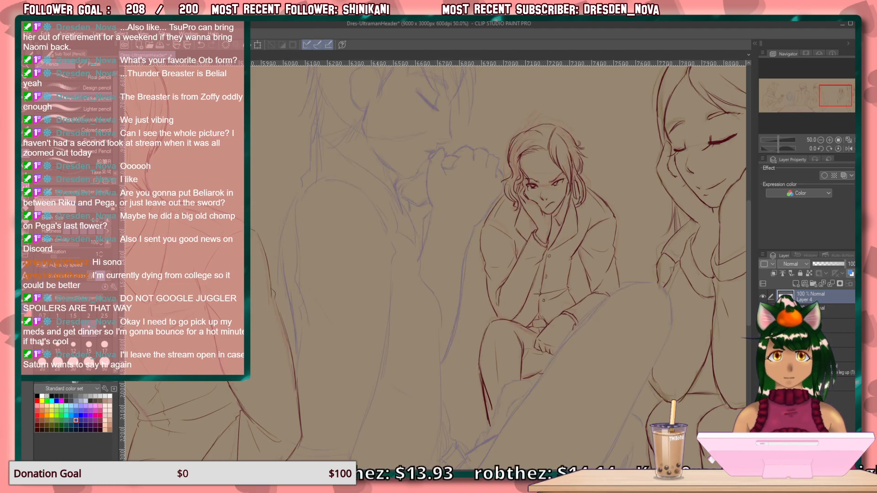
left_click(809, 355)
left_click(795, 284)
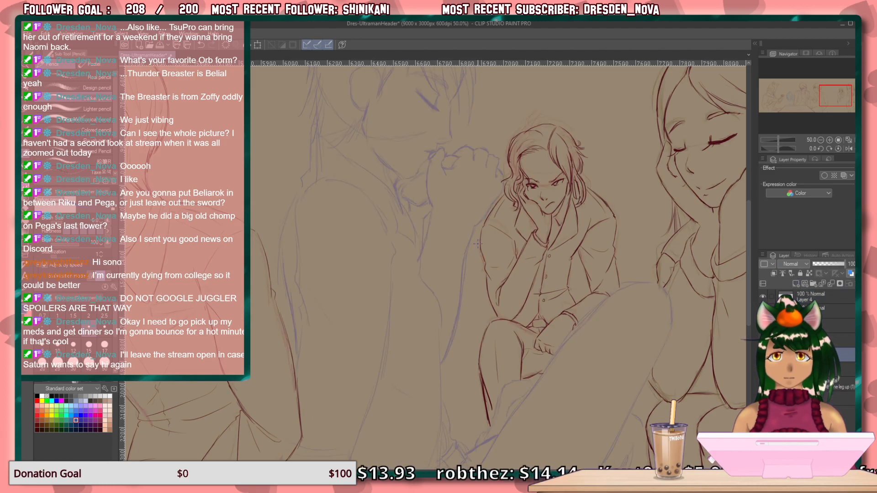
Sketch blue outlines for the pensive figure's raised forearm, from below the clasped hands down to the elbow.
left_click_drag(473, 229, 488, 296)
left_click_drag(436, 240, 471, 405)
left_click_drag(496, 315, 506, 350)
left_click_drag(441, 394, 468, 406)
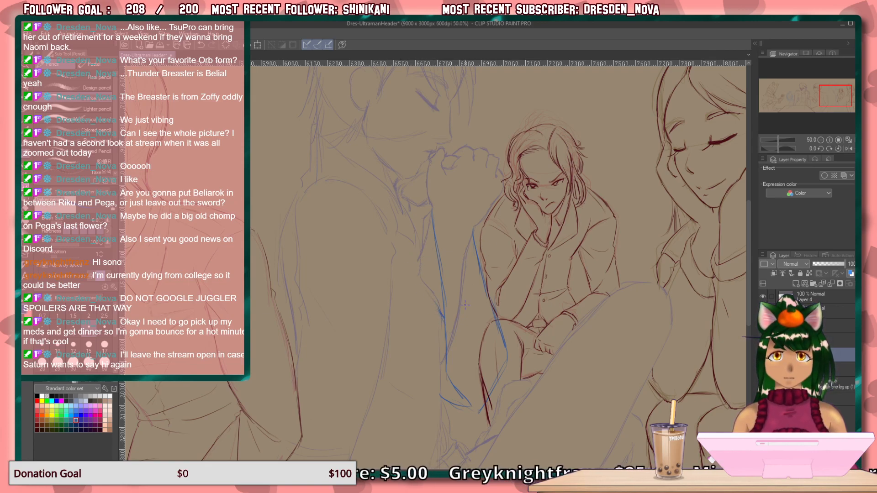
Rotate the blue forearm lines slightly and shift them to line up under the clasped hands.
left_click(26, 100)
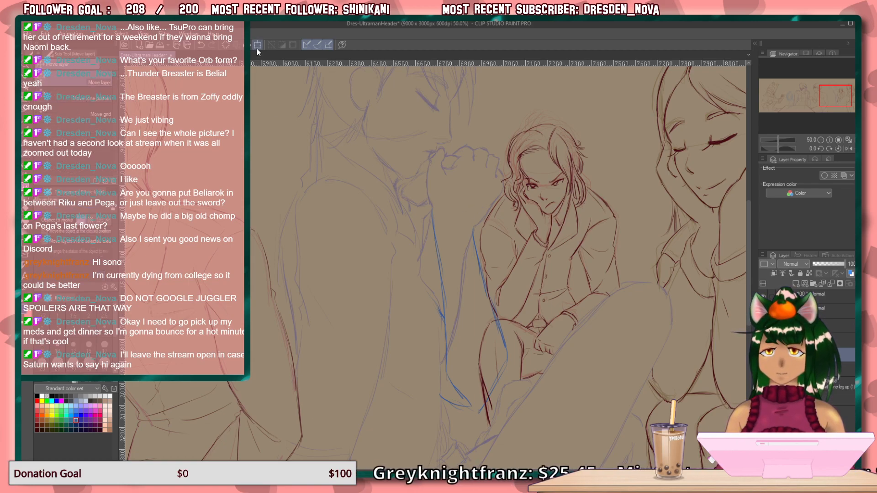
key("ctrl+t")
left_click_drag(511, 206, 500, 197)
left_click_drag(462, 268, 471, 267)
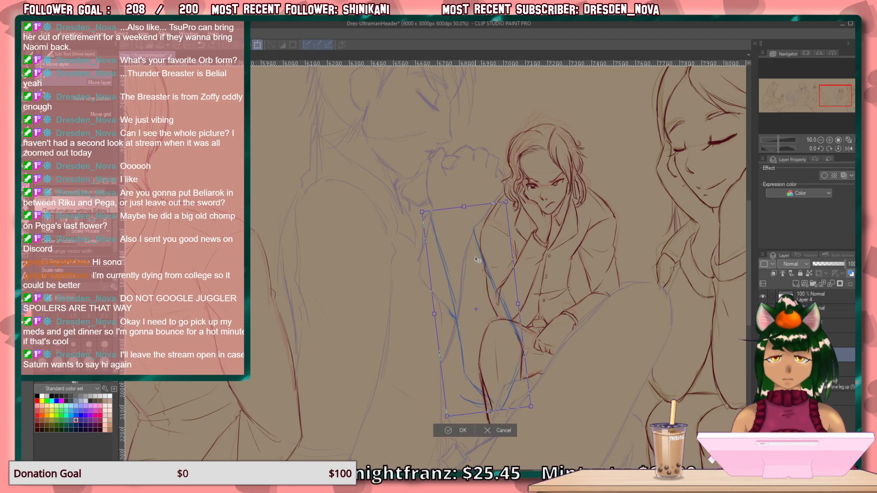
left_click(456, 432)
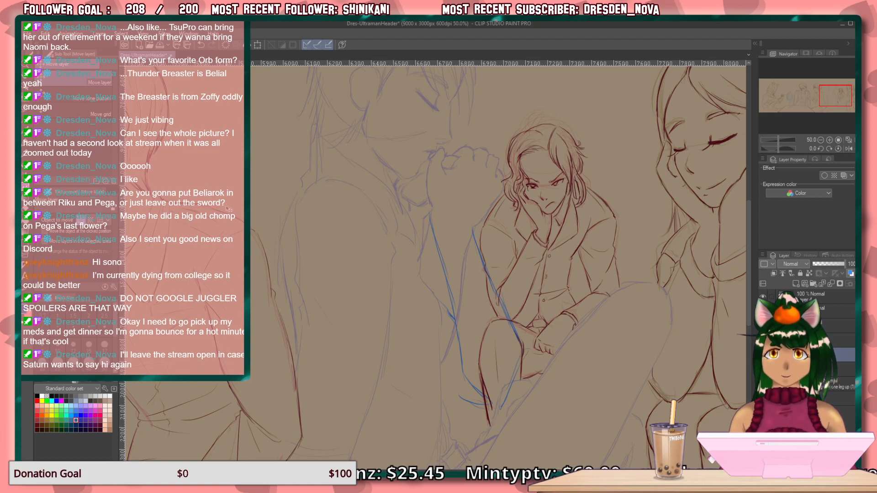
Extend the forearm contours up to the wrist, add the lower elbow curve, and sketch the sleeve line behind the arm.
key("p")
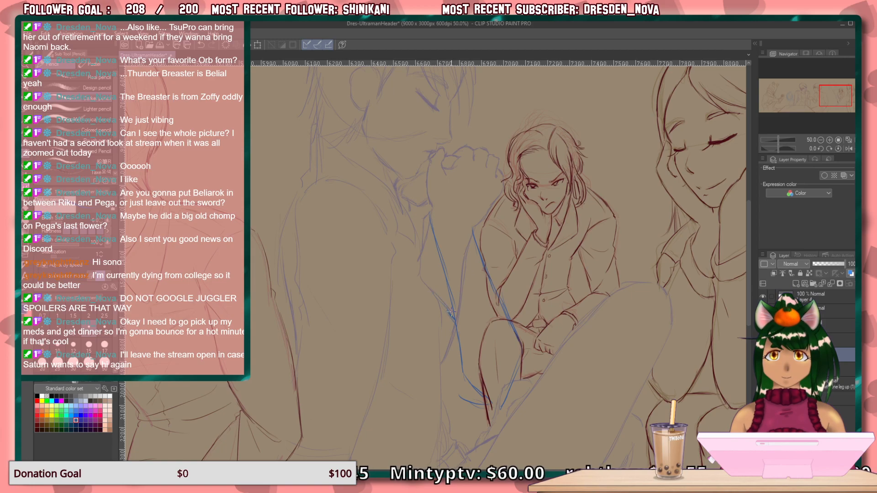
left_click_drag(442, 390, 485, 408)
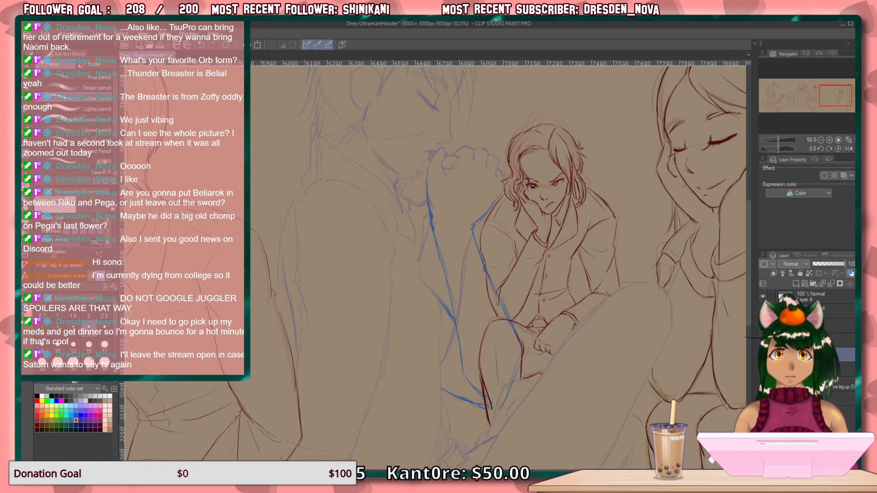
left_click_drag(421, 272, 439, 300)
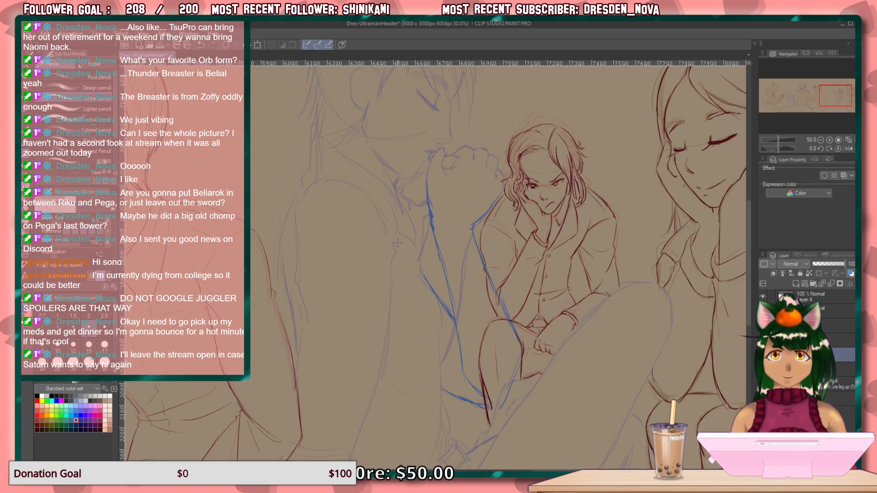
Hide the finished line art around the small seated man and the resting woman, leaving only the rough sketches showing.
mouse_move(488, 254)
left_mouse_down()
mouse_move(435, 347)
mouse_move(417, 290)
mouse_move(408, 295)
left_mouse_up()
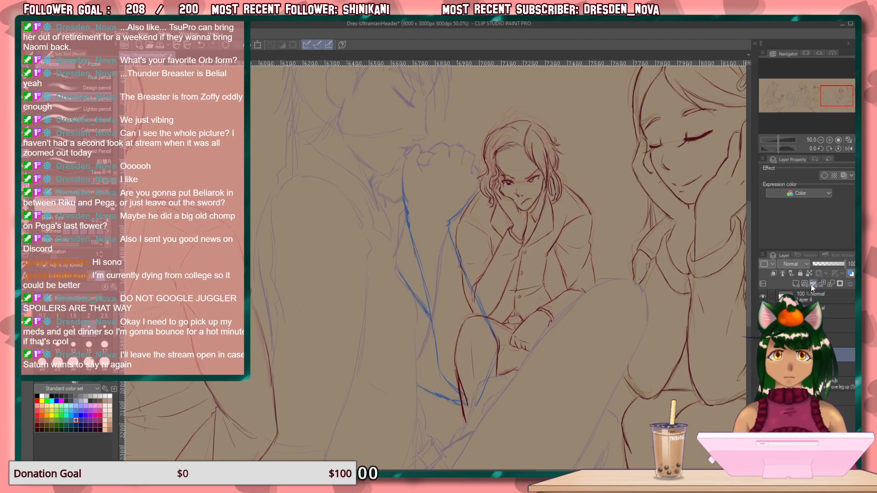
left_click(763, 297)
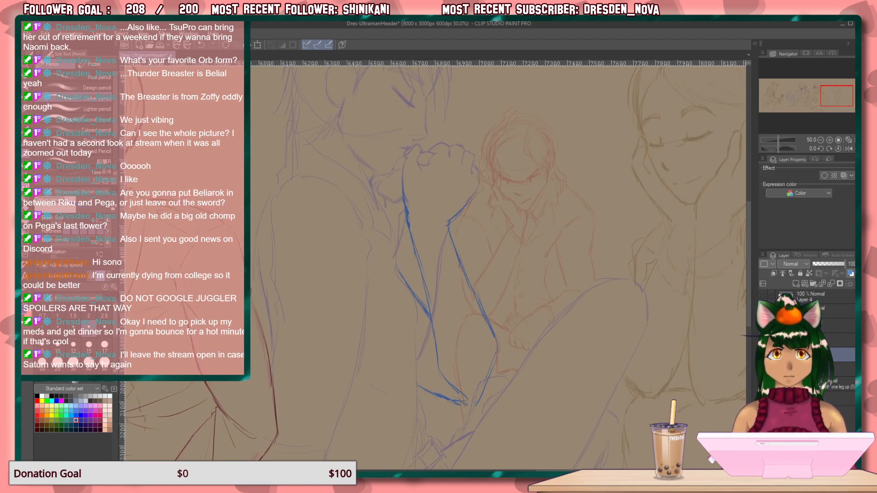
left_click(763, 311)
left_click(763, 310)
left_click(762, 310)
left_click(763, 297)
left_click(763, 311)
left_click(763, 311)
left_click(763, 311)
left_click(762, 298)
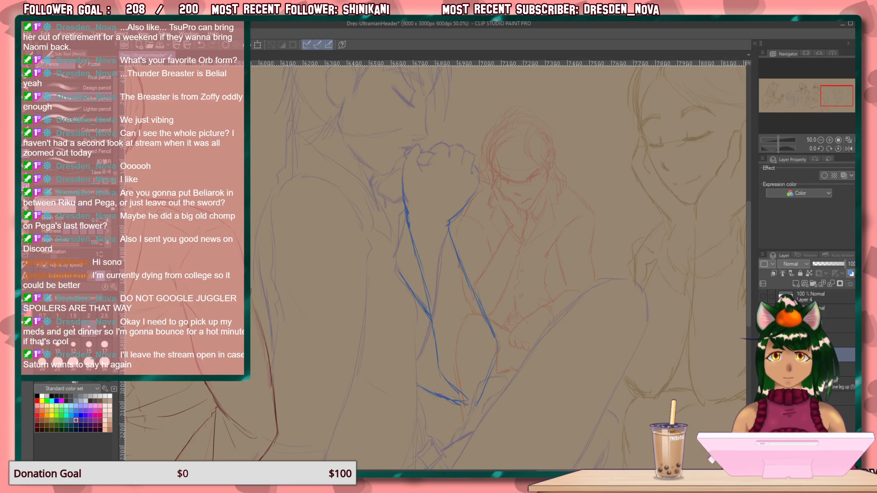
Rework the pensive figure's elbow with a new inner line and a slimmer outer edge, removing the wider elbow lines.
left_click_drag(530, 290, 550, 336)
mouse_move(535, 297)
left_mouse_down()
mouse_move(528, 278)
mouse_move(535, 292)
left_mouse_up()
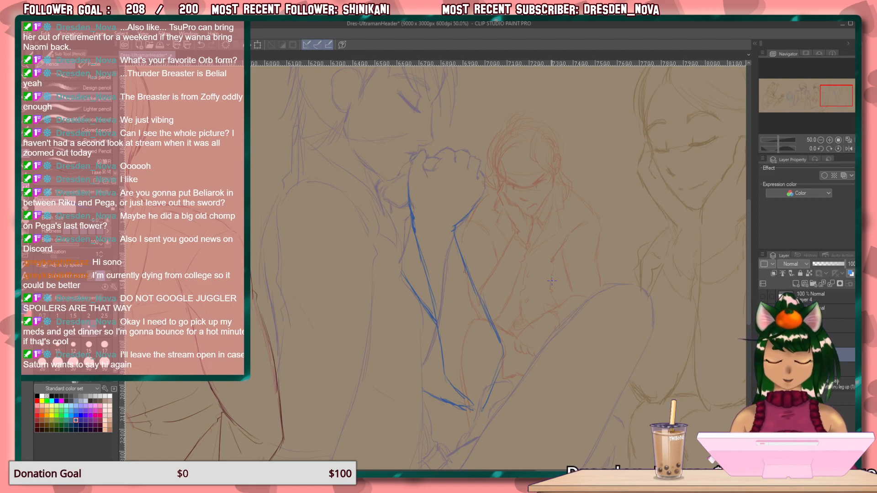
left_click_drag(436, 322, 478, 398)
left_click_drag(470, 364, 475, 384)
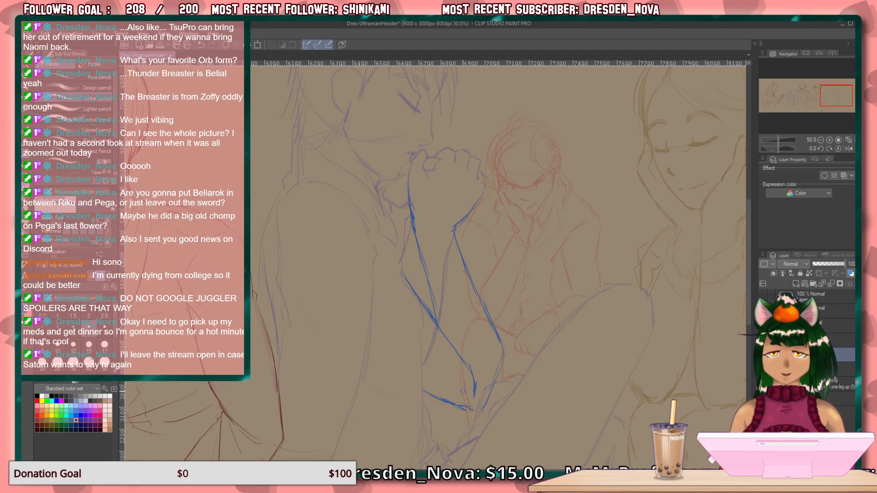
left_click_drag(482, 302, 501, 355)
left_click_drag(490, 326, 495, 376)
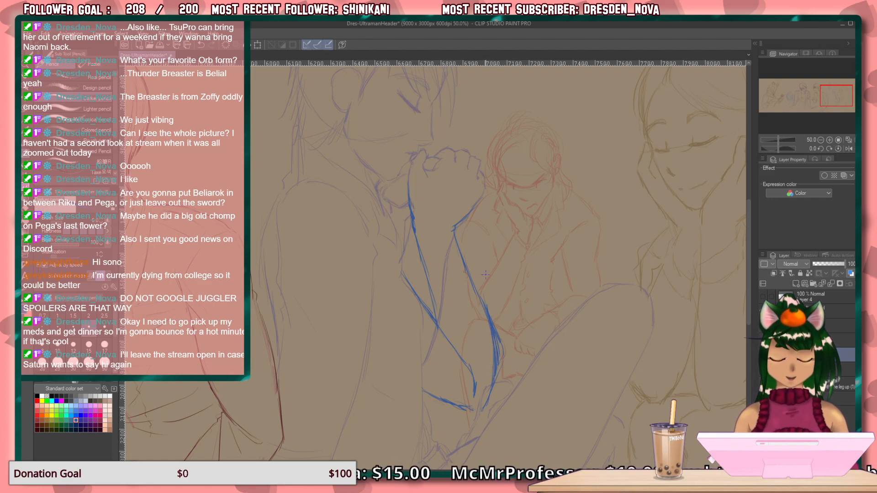
key("ctrl+z")
key("ctrl+z")
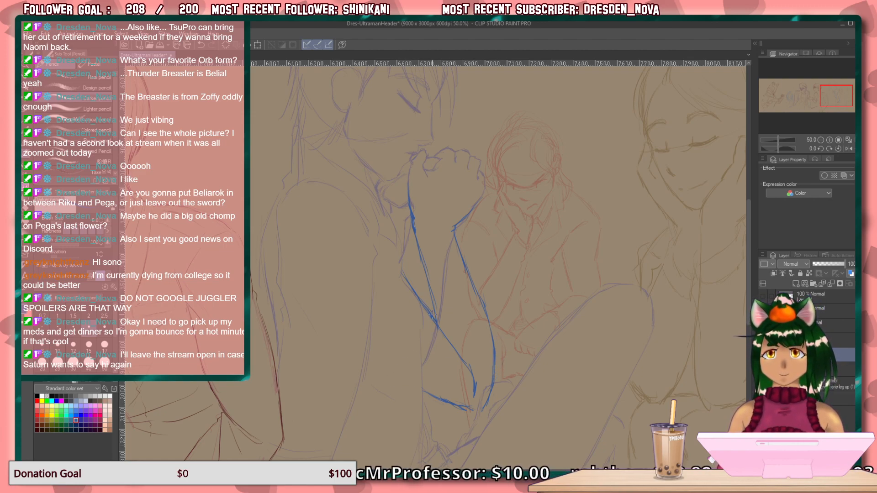
Redraw the diagonal arm line running down to the elbow and clean up the extra strokes around it.
left_click_drag(421, 295, 469, 359)
mouse_move(434, 316)
left_mouse_down()
mouse_move(483, 378)
mouse_move(473, 351)
mouse_move(440, 323)
mouse_move(468, 347)
left_mouse_up()
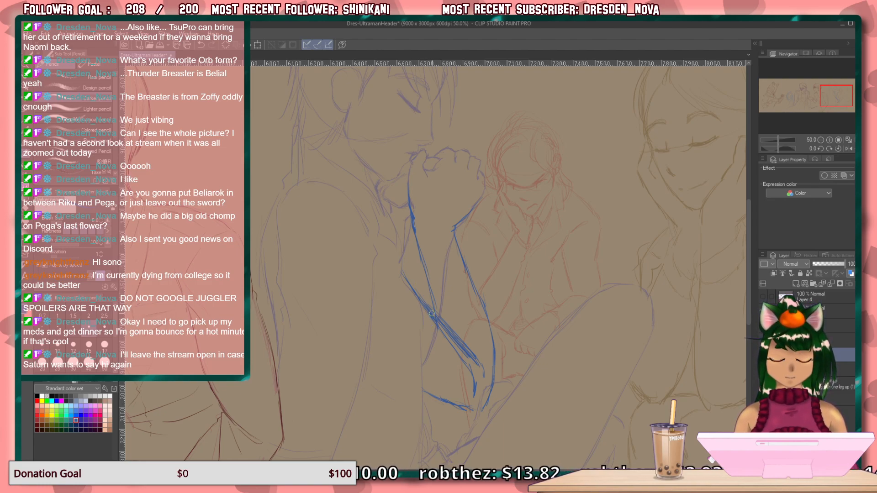
mouse_move(420, 312)
left_mouse_down()
mouse_move(468, 368)
mouse_move(475, 393)
mouse_move(473, 386)
left_mouse_up()
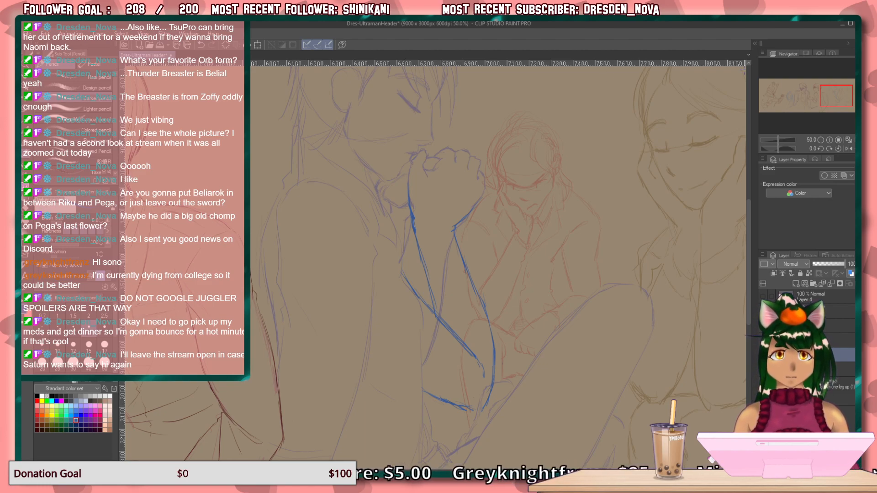
Delete the new arm sketch layer, show the finished line art again, and hide the pensive figure's rough sketch.
left_click(856, 283)
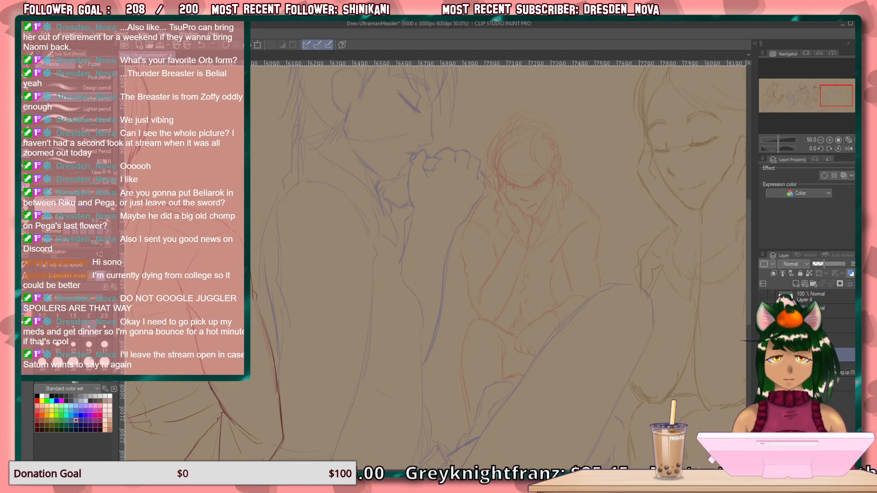
left_click(762, 297)
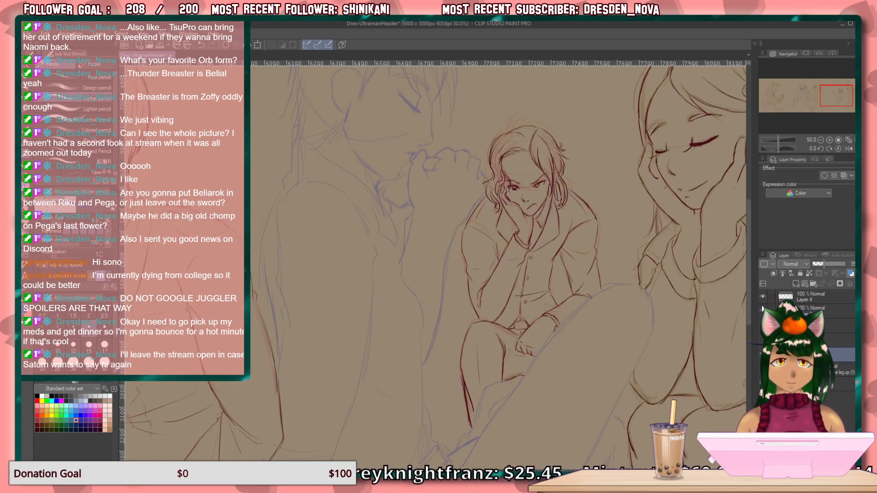
left_click(762, 355)
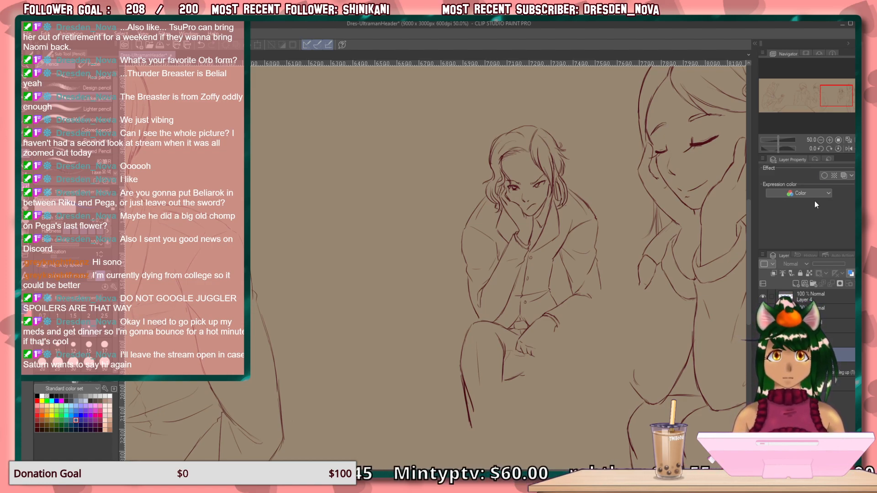
Restore the blue helmeted character's sketch and check the whole composition with the rough sketch layer shown and hidden.
key("ctrl+0")
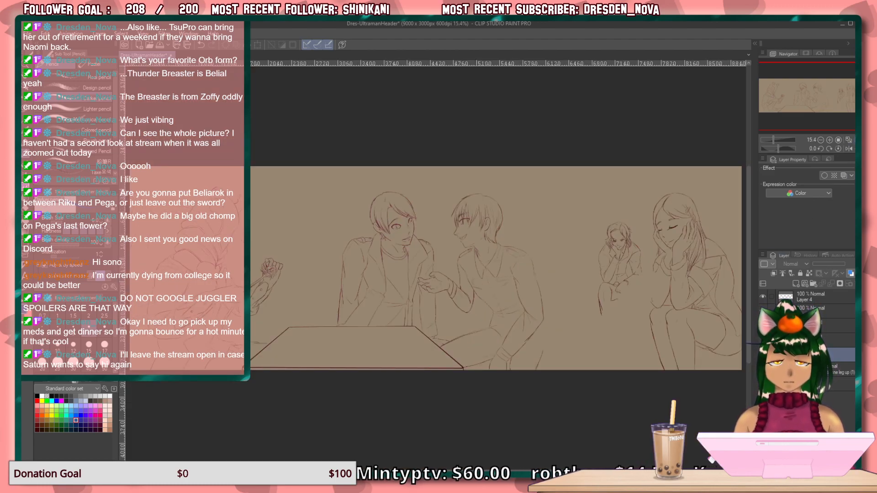
key("ctrl+z")
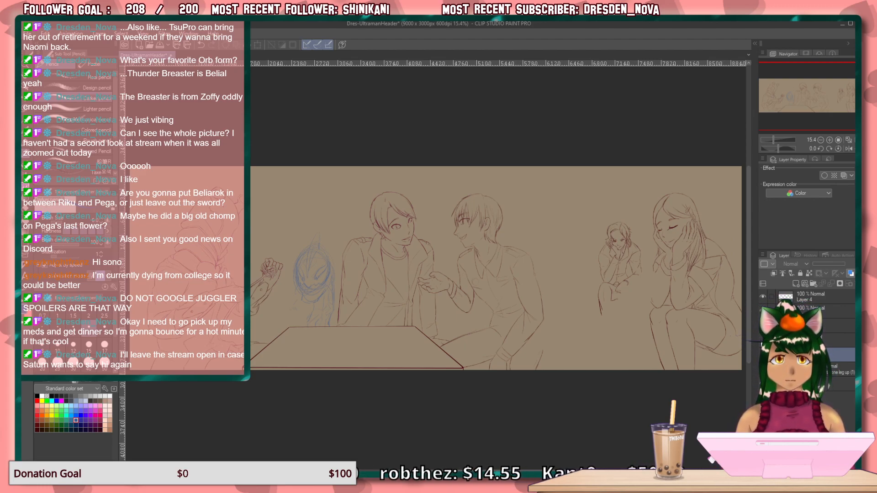
left_click(763, 355)
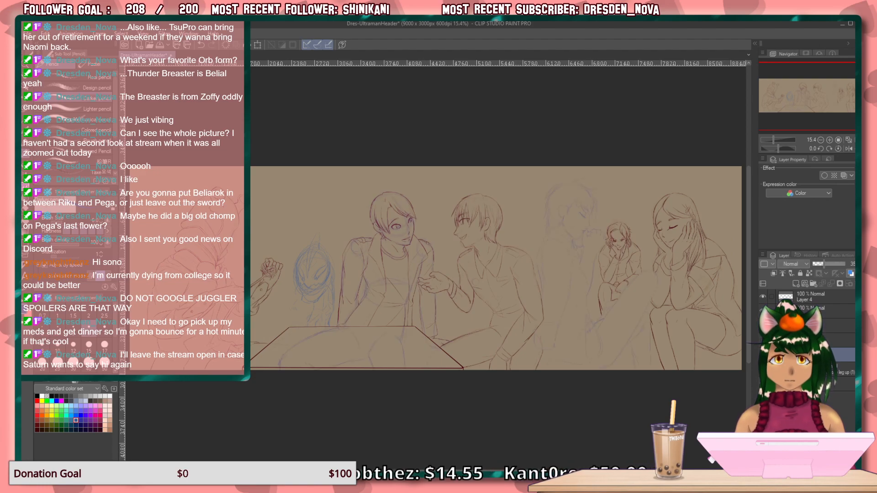
left_click(763, 355)
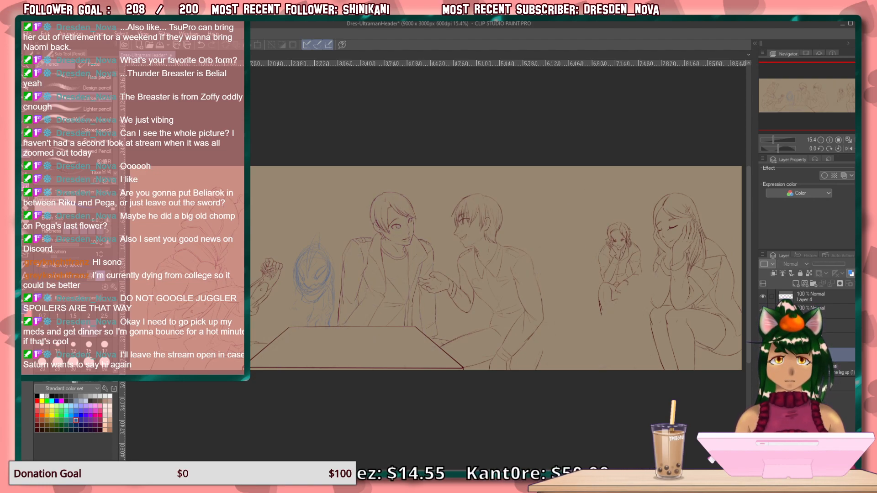
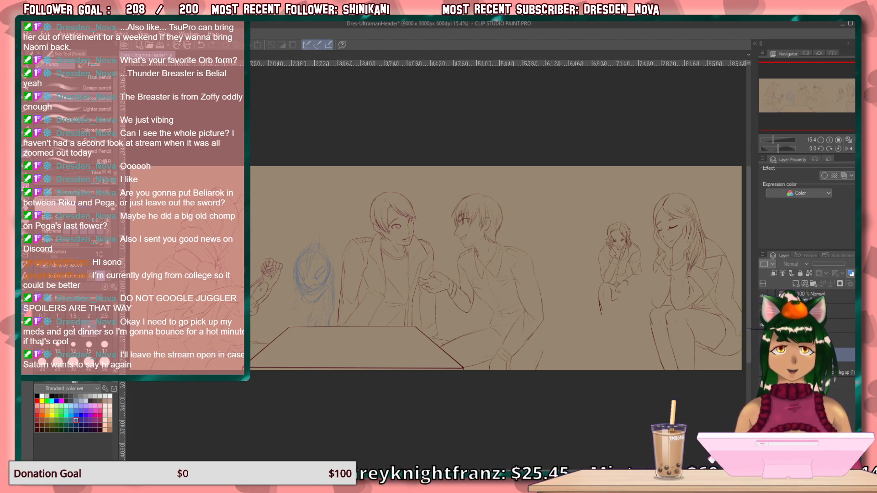
Show the shaded 3D mannequin models beneath the line art of the whole composition.
left_click(555, 21)
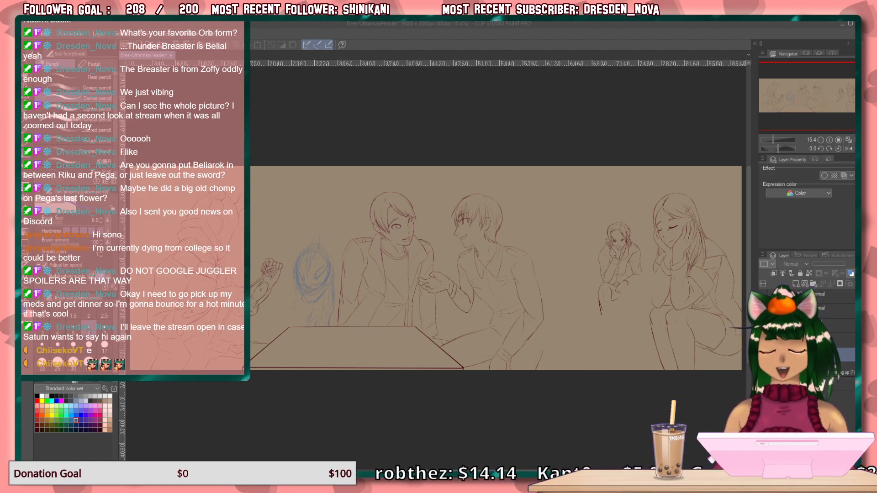
left_click(763, 354)
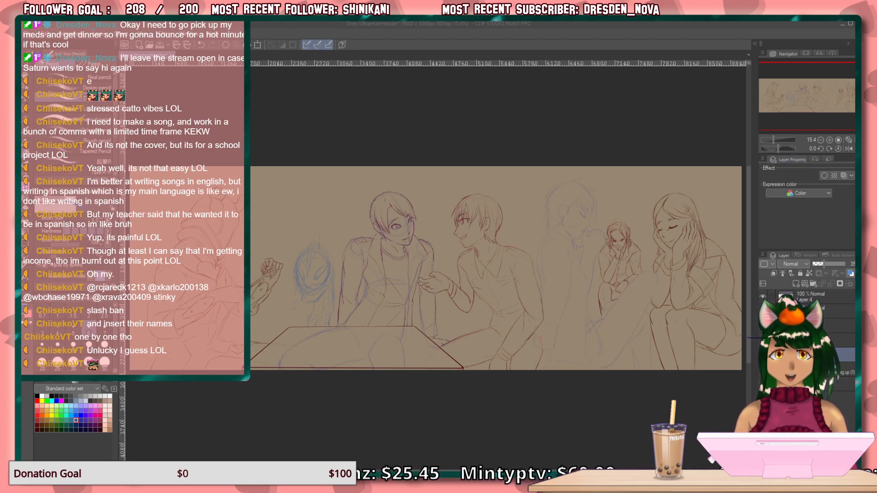
left_click(763, 354)
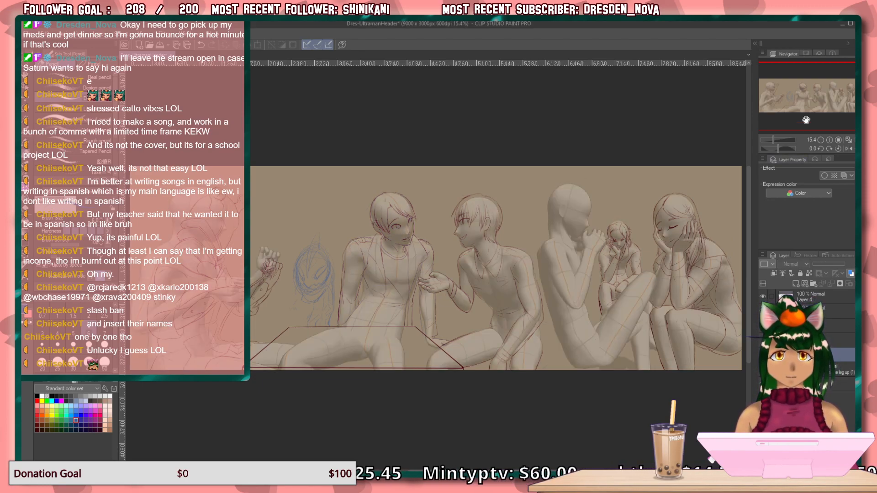
Select the 3D mannequin holding its hands at its mouth and swing its near upper arm forward and up from the shoulder.
left_click(829, 139)
left_click(830, 139)
left_click(829, 140)
left_click_drag(812, 88, 840, 87)
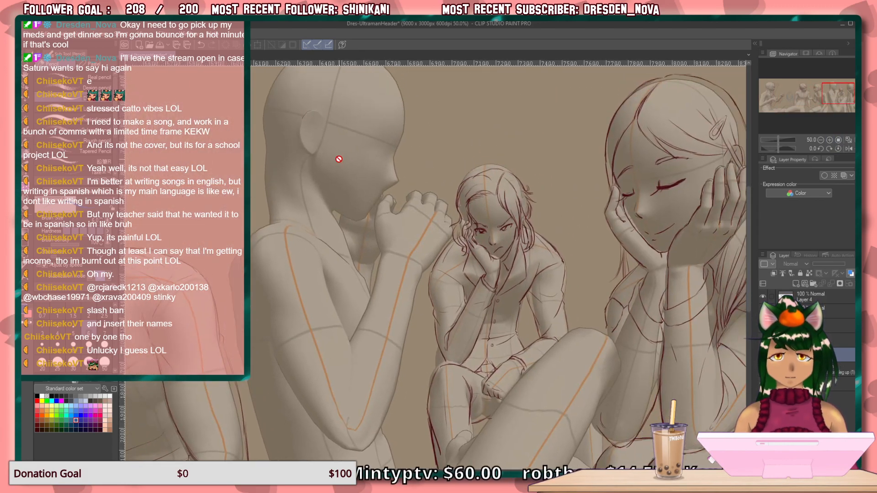
key("o")
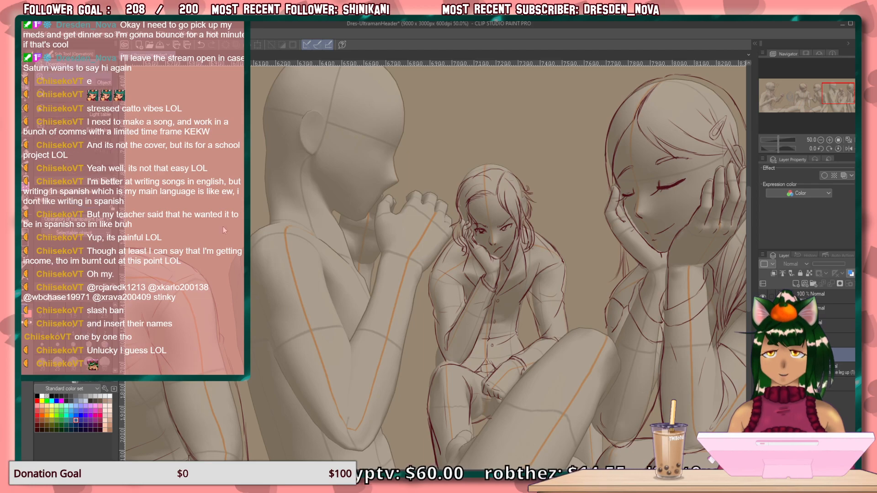
left_click(291, 260)
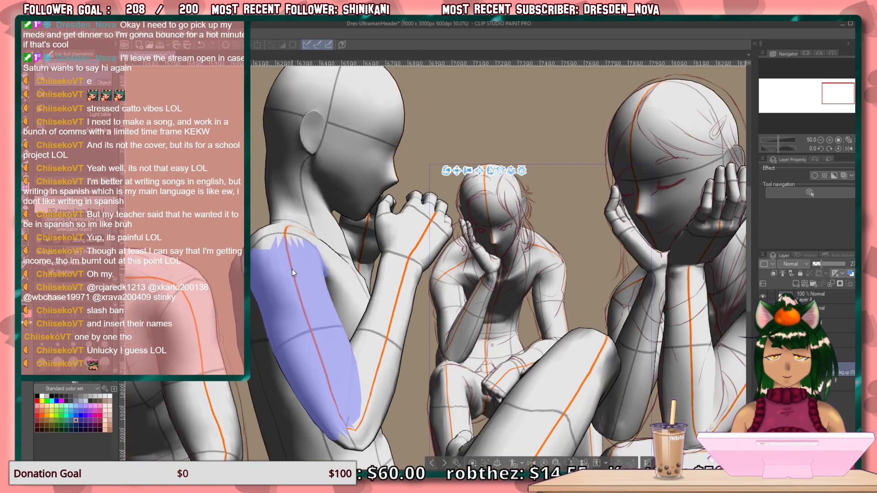
left_click(284, 236)
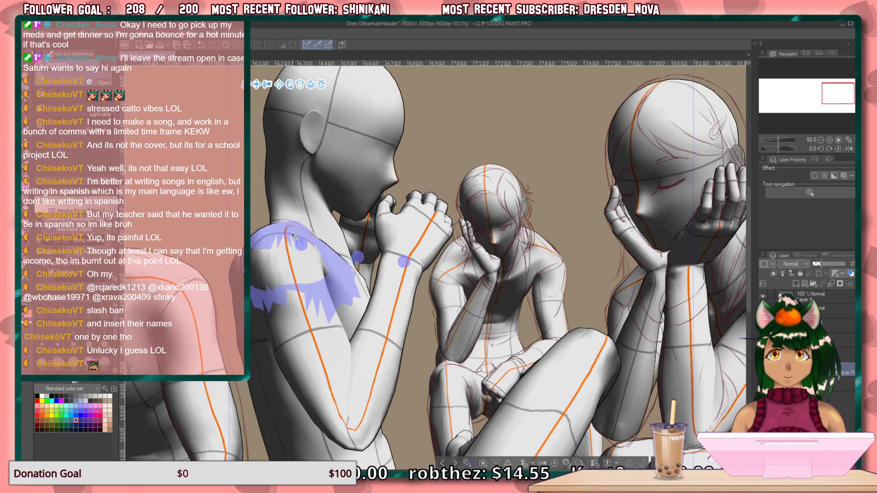
left_click(301, 276)
left_click_drag(292, 315, 321, 297)
Bend the mannequin's near forearm upright, lower the upper arm slightly, and bring the fist back toward the face.
left_click(397, 258)
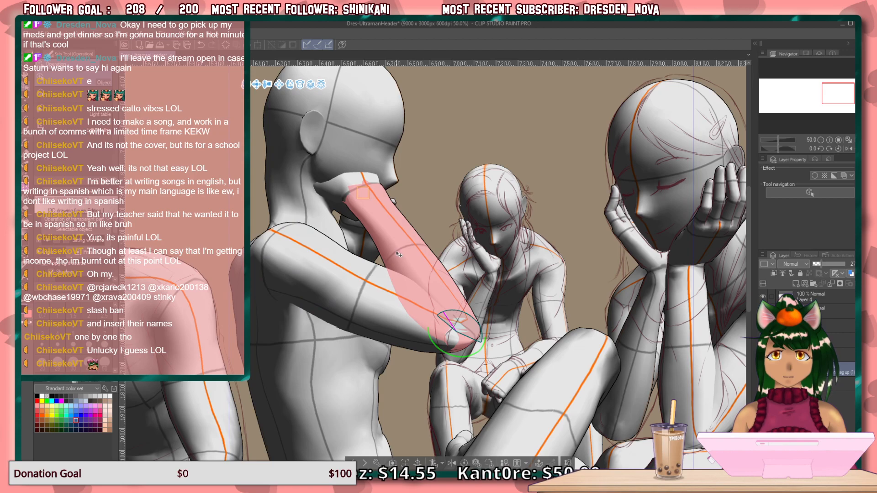
left_click_drag(450, 351, 432, 349)
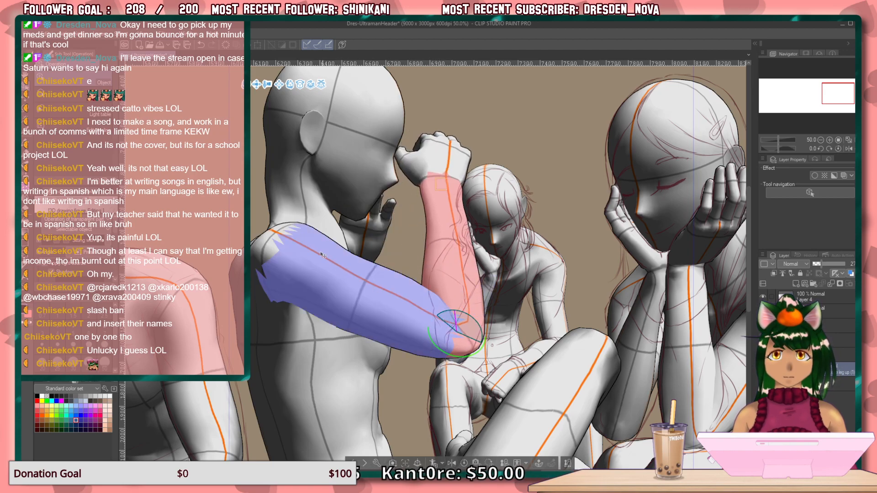
left_click(272, 247)
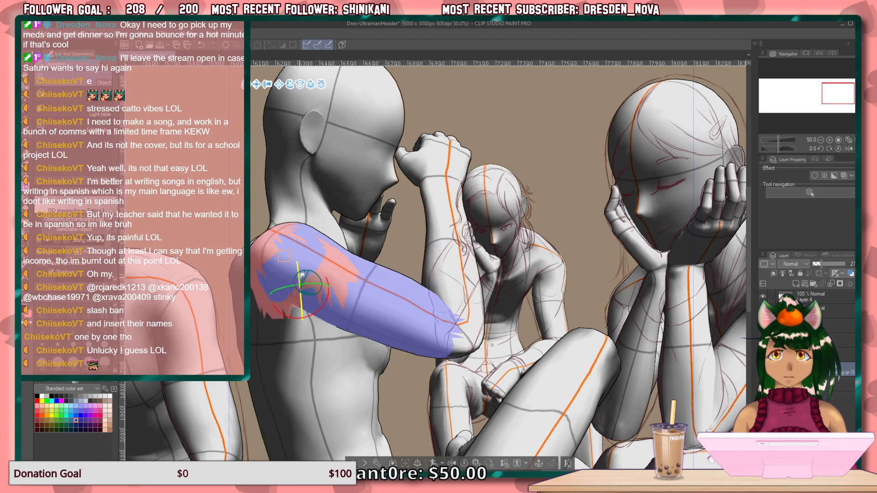
left_click_drag(302, 277, 327, 300)
left_click(447, 291)
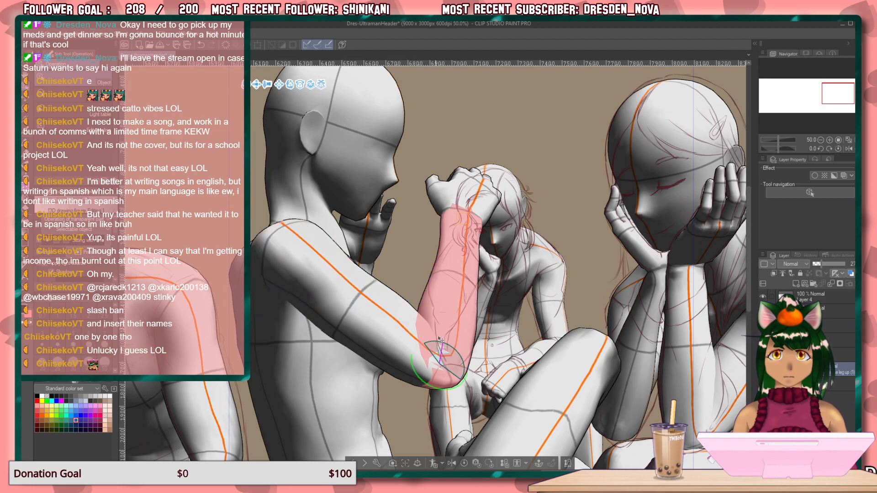
mouse_move(457, 379)
left_mouse_down()
mouse_move(445, 381)
mouse_move(448, 368)
left_mouse_up()
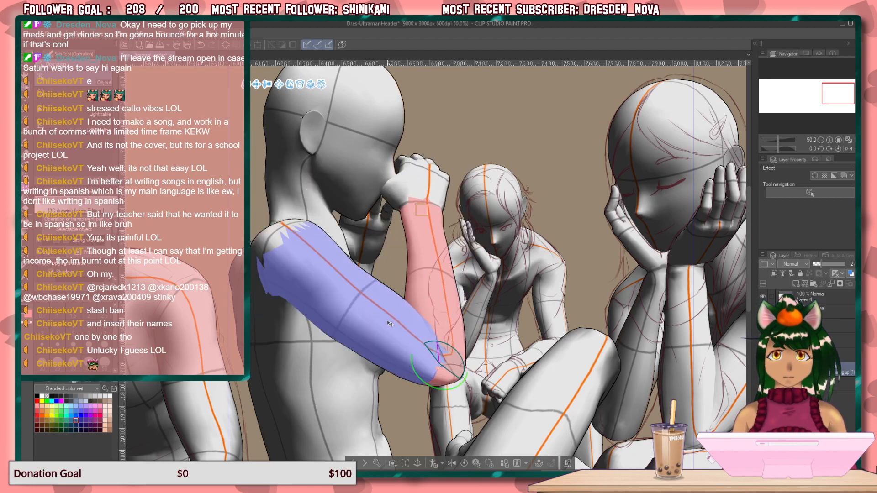
Raise the mannequin's near upper arm from the shoulder and twist it to bring the fist down to mouth height.
left_click(371, 309)
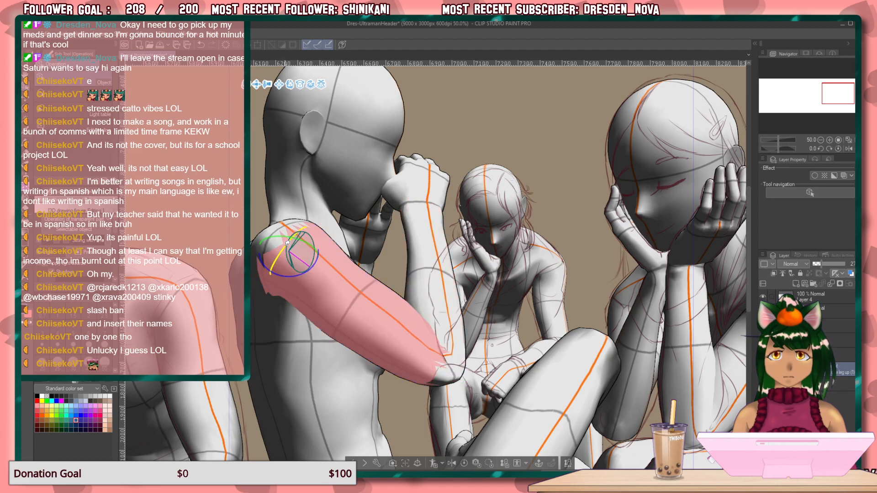
left_click_drag(296, 234, 315, 253)
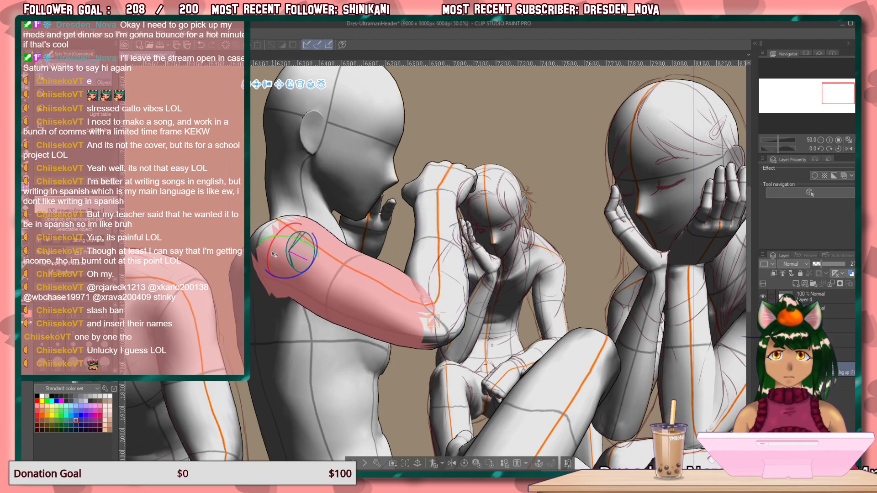
left_click_drag(274, 240, 277, 249)
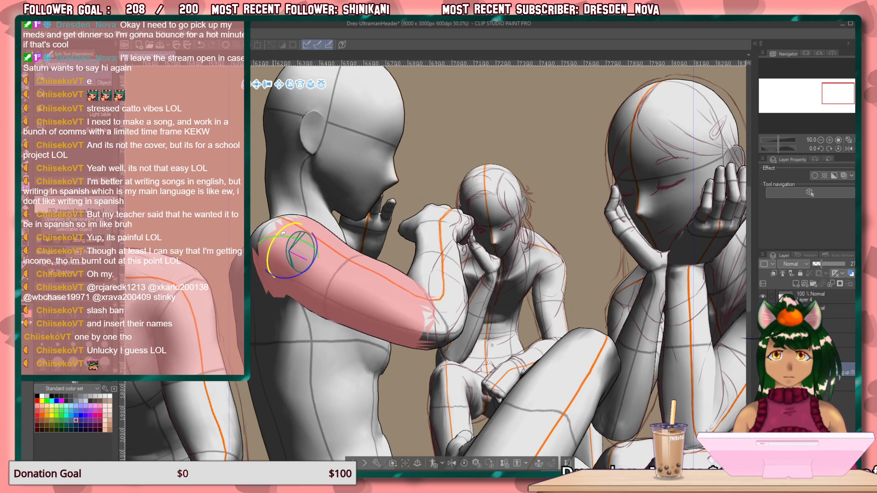
Straighten the mannequin's near fist at the wrist and tilt the forearm back so the hand sits in front of the mouth.
left_click(416, 242)
left_click(440, 220)
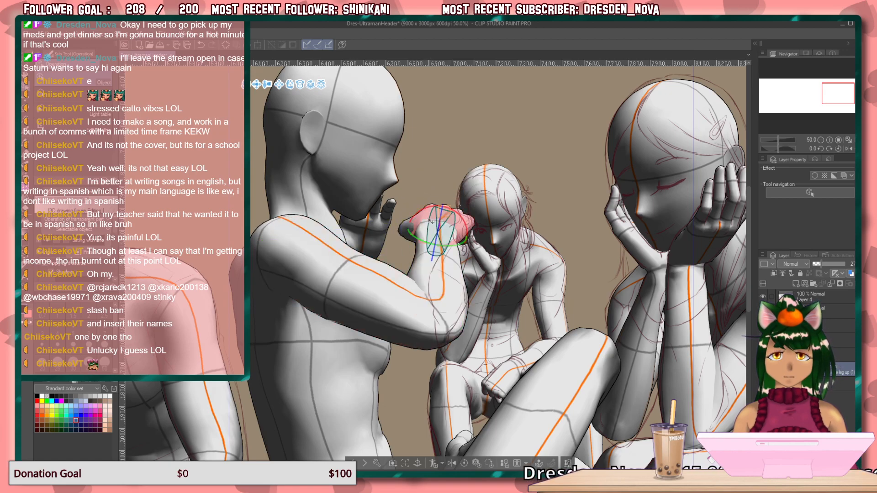
left_click_drag(442, 222, 426, 259)
left_click_drag(431, 206, 431, 210)
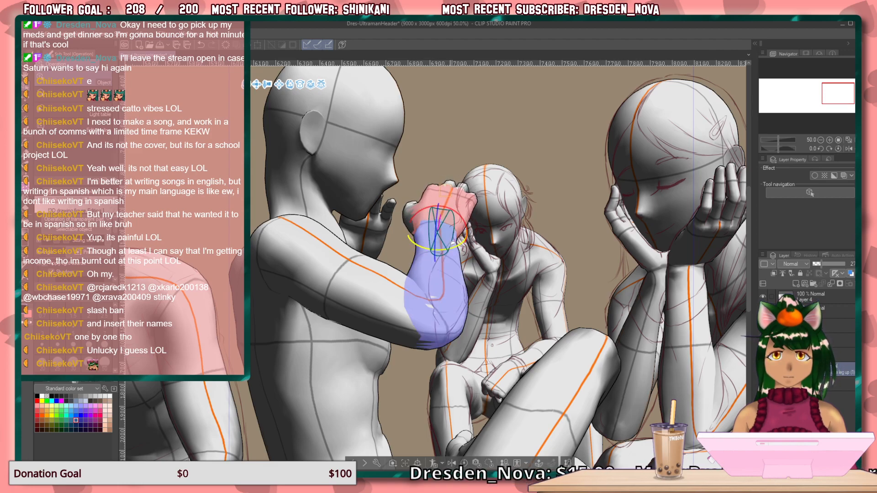
left_click_drag(452, 246, 458, 243)
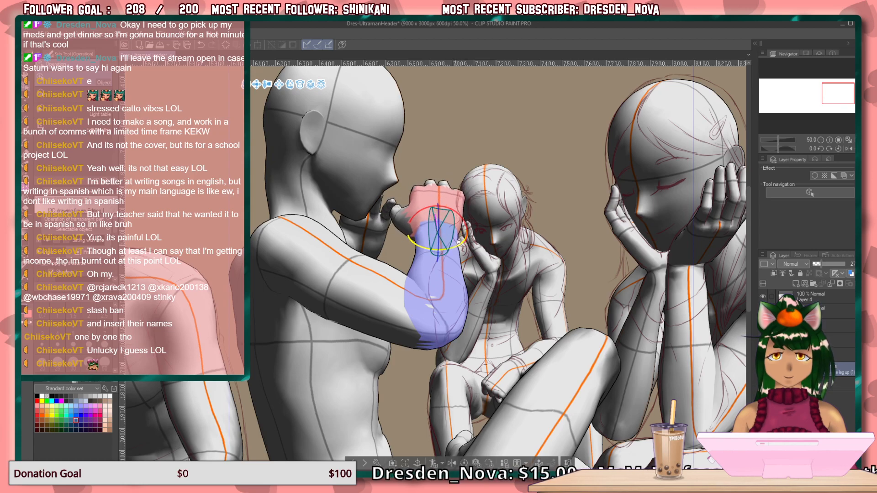
left_click(440, 258)
mouse_move(444, 332)
left_mouse_down()
mouse_move(451, 326)
mouse_move(441, 327)
left_mouse_up()
left_click(435, 221)
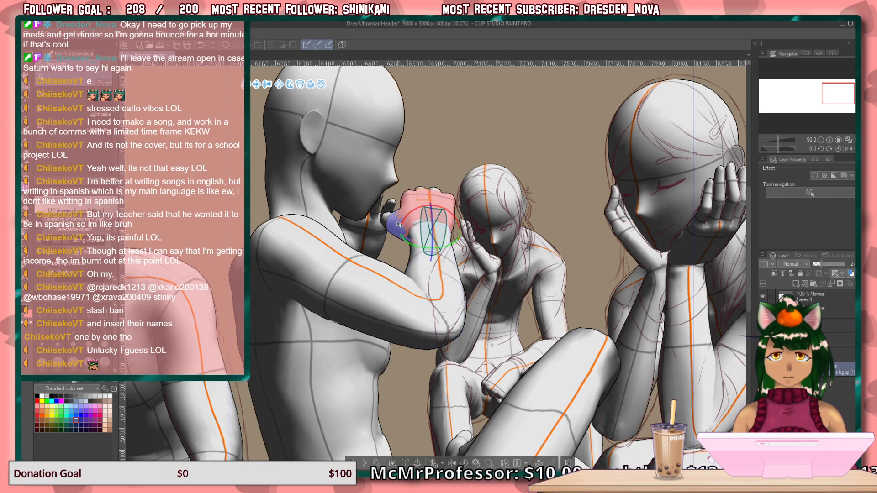
left_click_drag(413, 212, 410, 217)
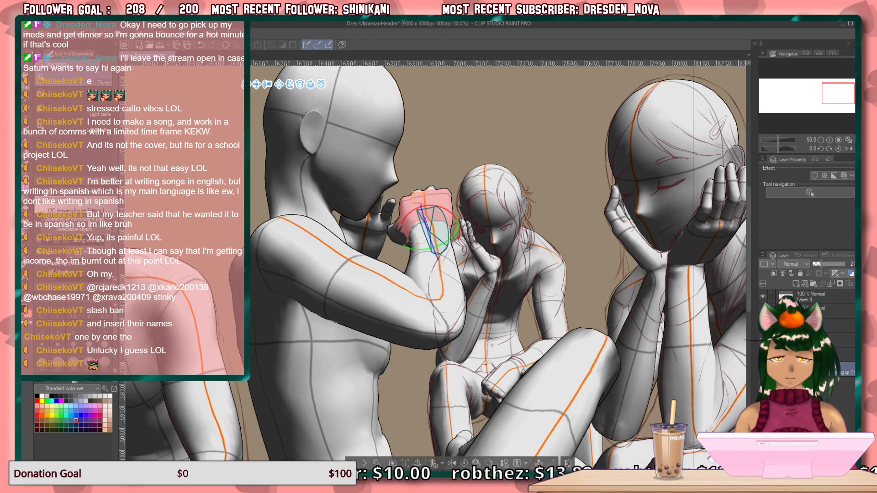
Show the pensive figure's rough sketch over the reposed mannequin and add a new layer for the arm revision.
left_click(822, 340)
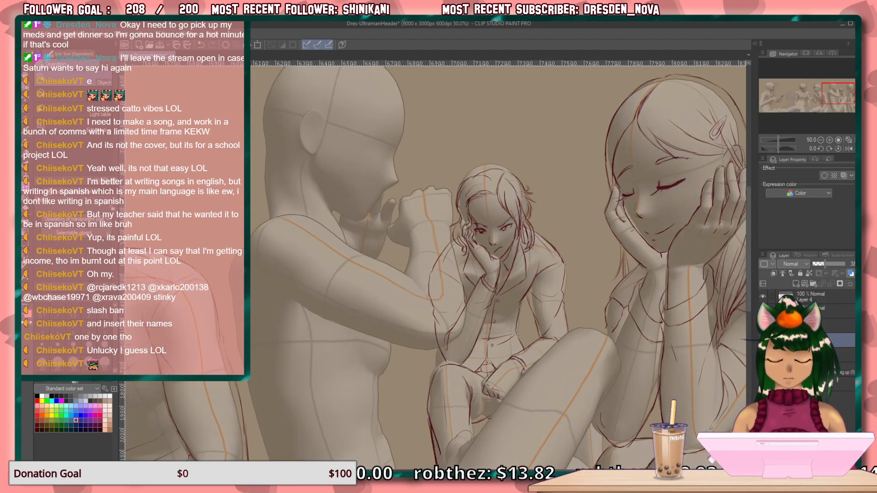
left_click(763, 341)
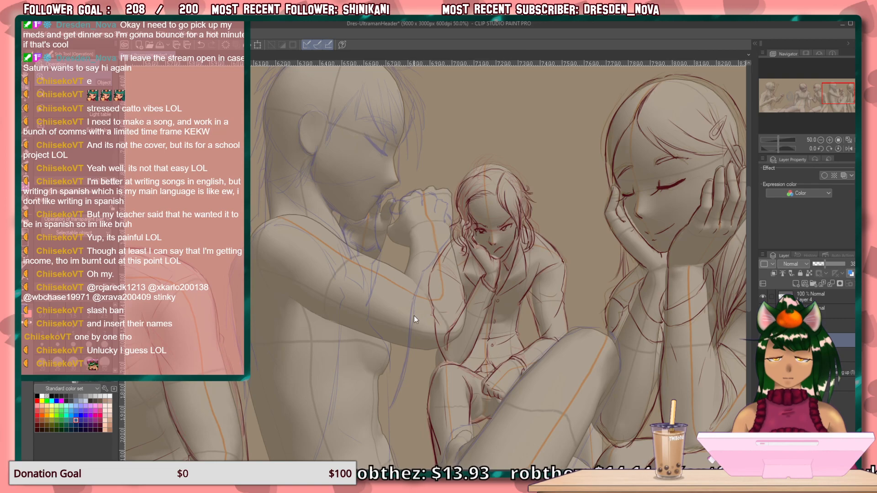
mouse_move(380, 349)
left_mouse_down()
mouse_move(371, 316)
mouse_move(383, 363)
left_mouse_up()
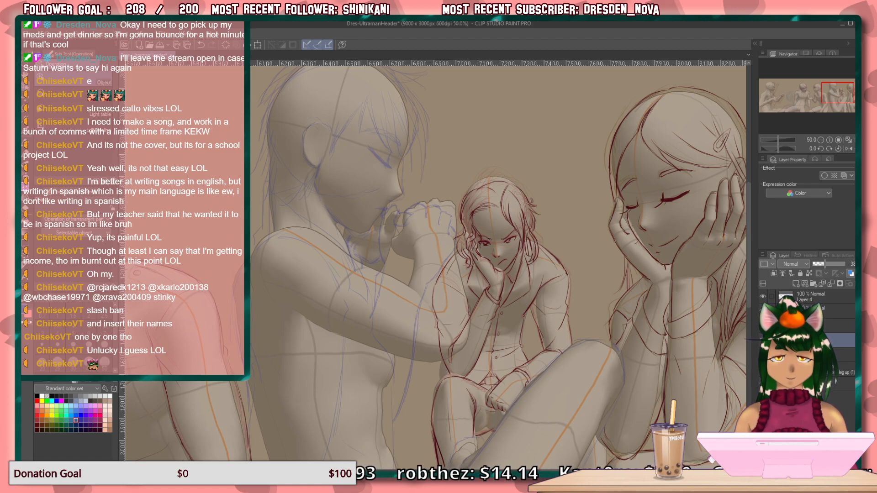
left_click(795, 284)
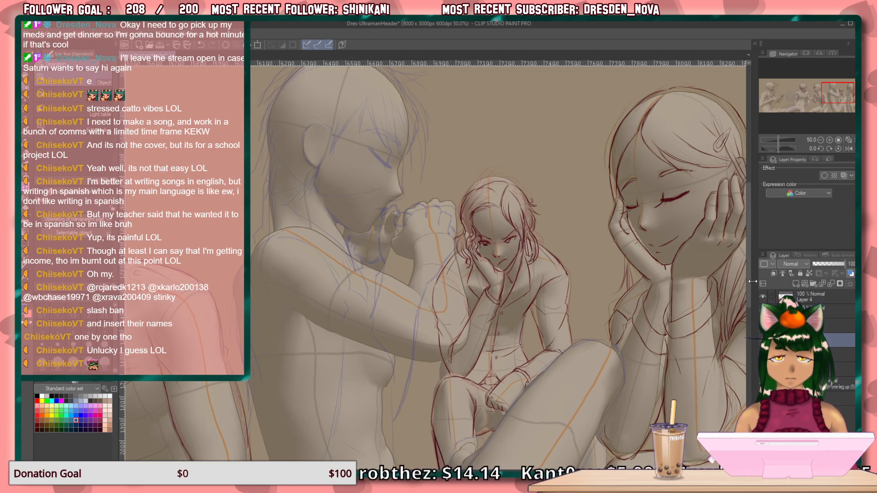
Sketch the near arm in blue pencil over the mannequin, outlining the forearm, the upper arm's top edge and the elbow.
key("p")
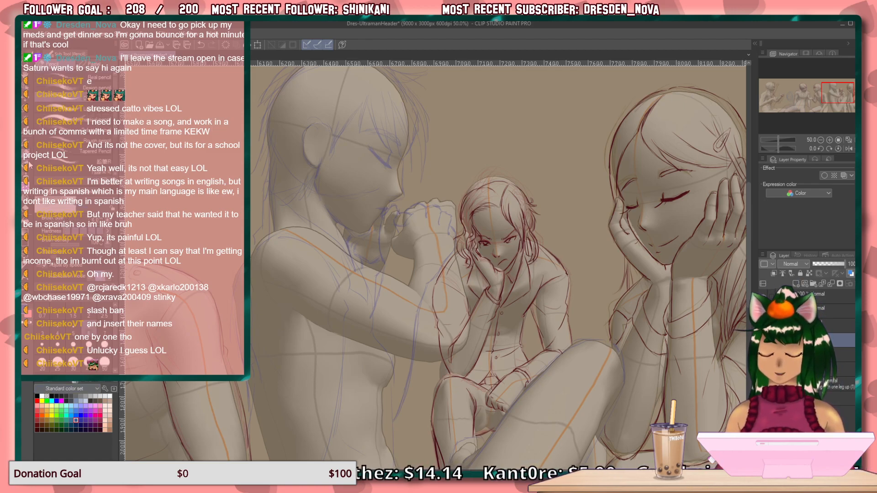
left_click_drag(417, 258, 409, 285)
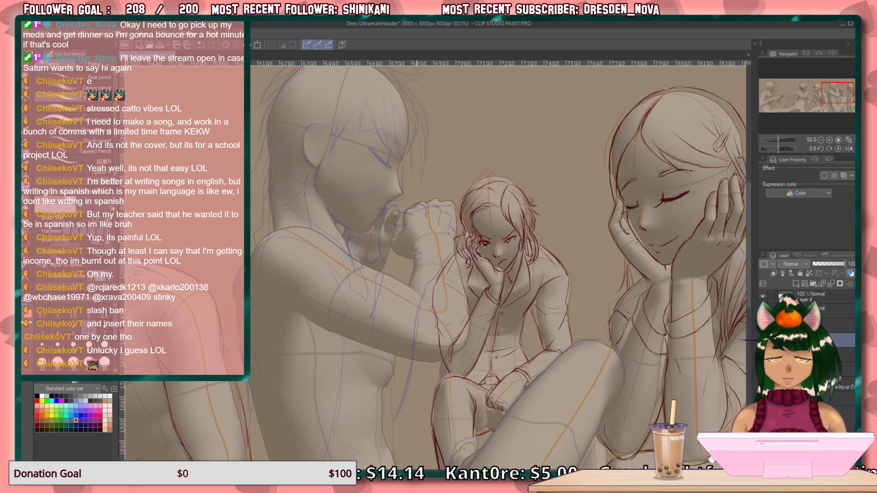
mouse_move(365, 267)
left_mouse_down()
mouse_move(414, 287)
mouse_move(447, 325)
left_mouse_up()
left_click_drag(454, 263, 466, 342)
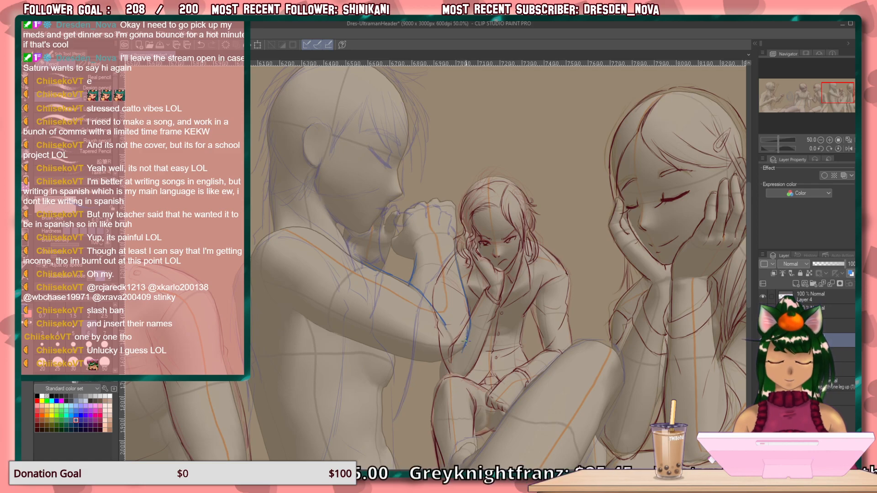
left_click_drag(465, 343, 455, 360)
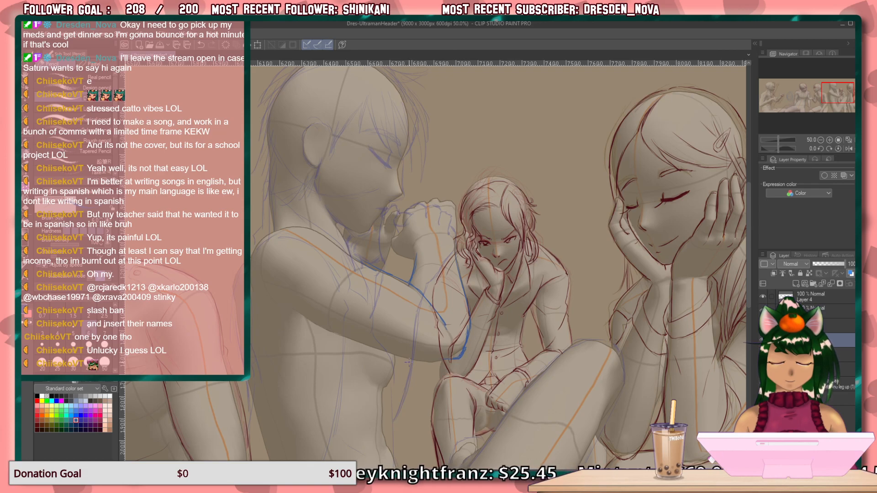
left_click_drag(418, 361, 448, 356)
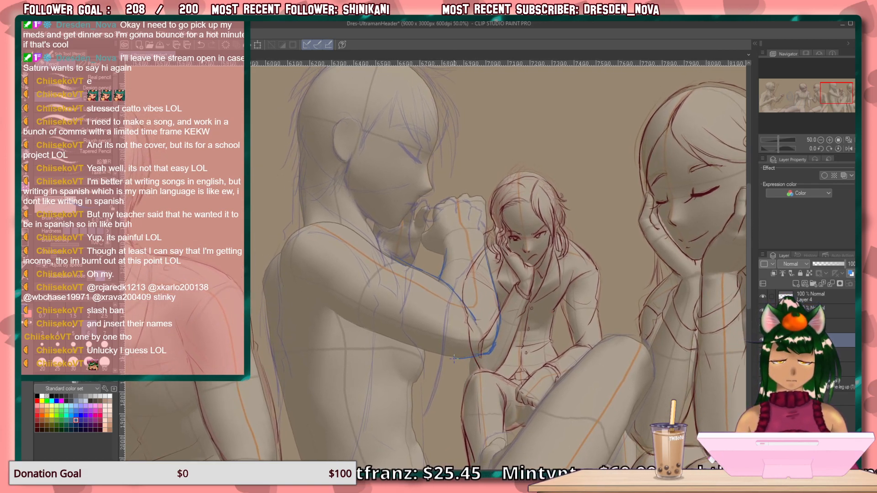
Lower the opacity of the red line art on Layer 4 to 49% and hide the pensive figure's rough sketch.
left_click(827, 267)
left_click(826, 262)
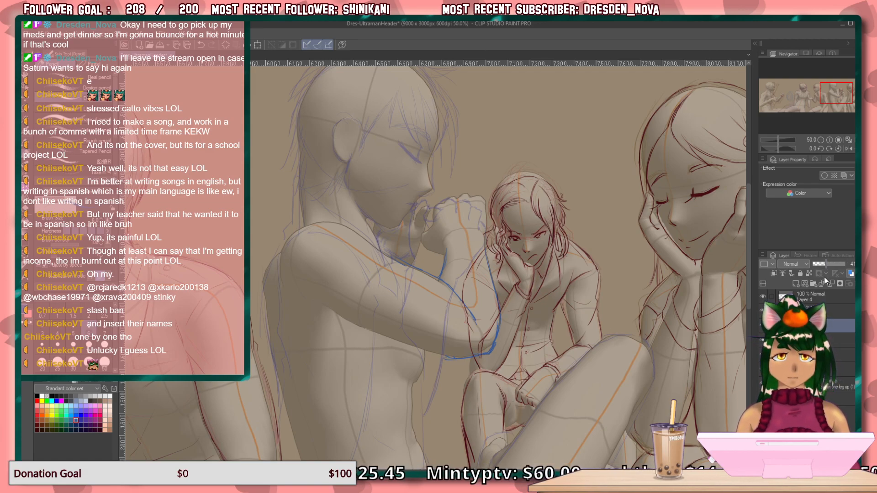
left_click(823, 264)
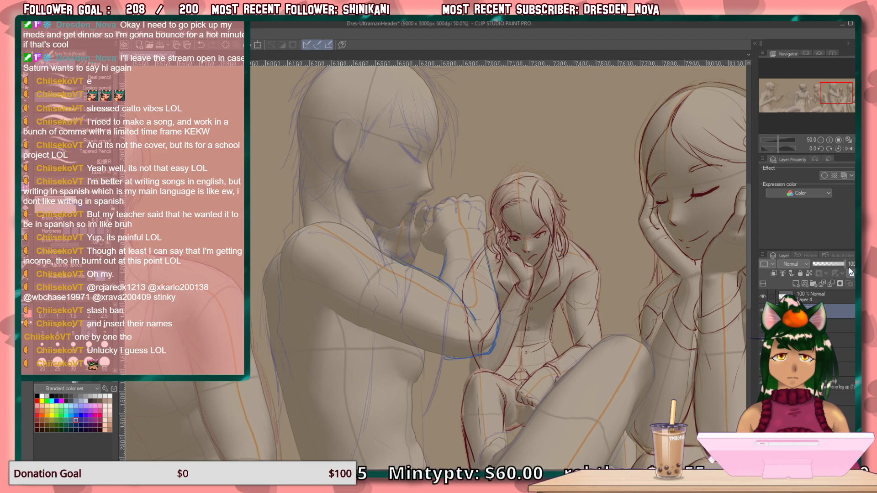
left_click(818, 297)
left_click(829, 264)
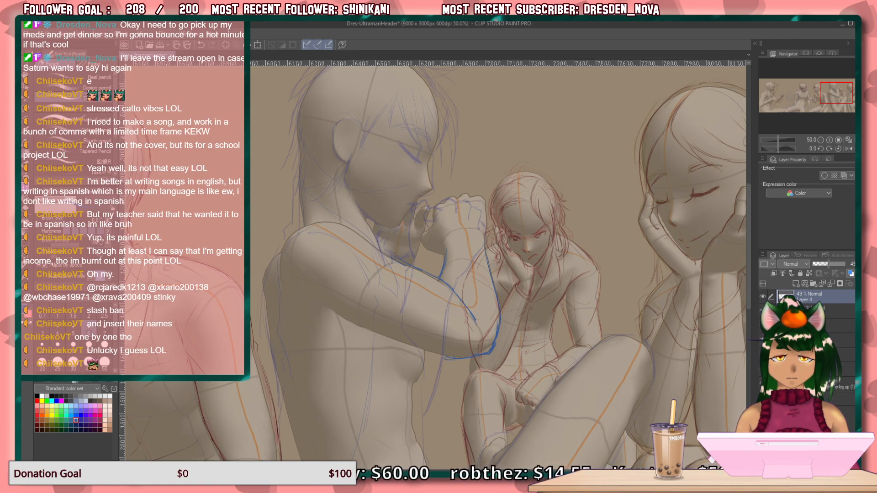
left_click(763, 311)
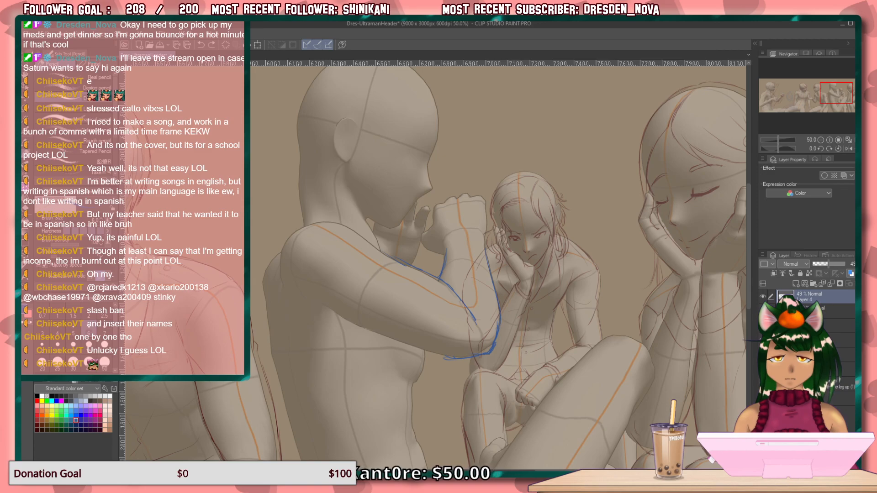
Outline the mannequin's raised fist and wrist in blue on the arm revision layer, cleaning up strokes along the fist's edge.
left_click(827, 311)
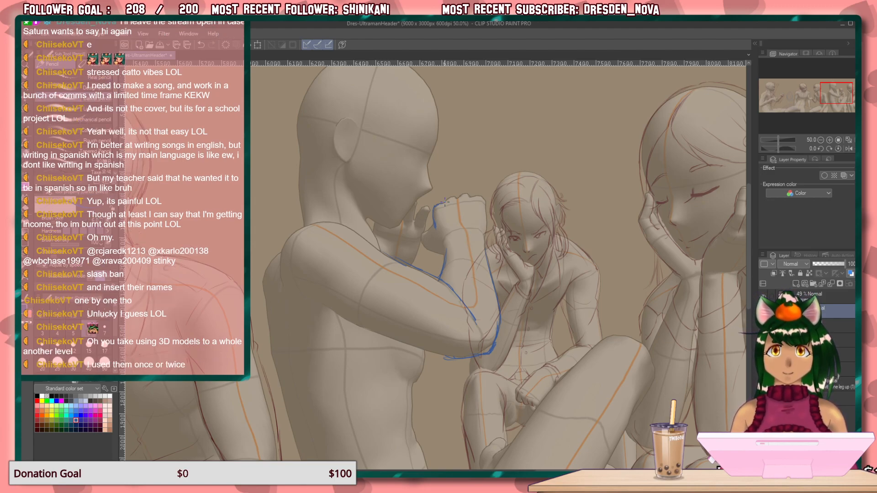
key("e")
left_click_drag(435, 229, 442, 200)
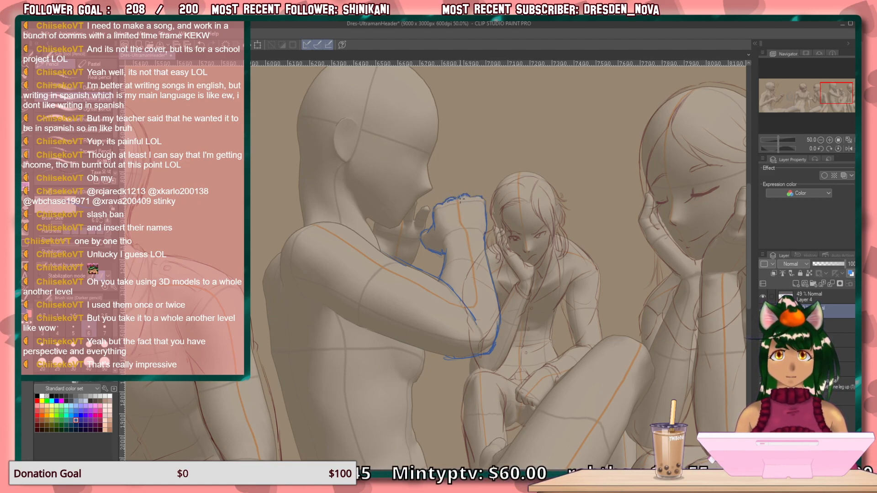
Show the pensive figure's rough sketch again together with the 3D mannequins so the blue arm can be compared with both.
left_click_drag(525, 324, 543, 342)
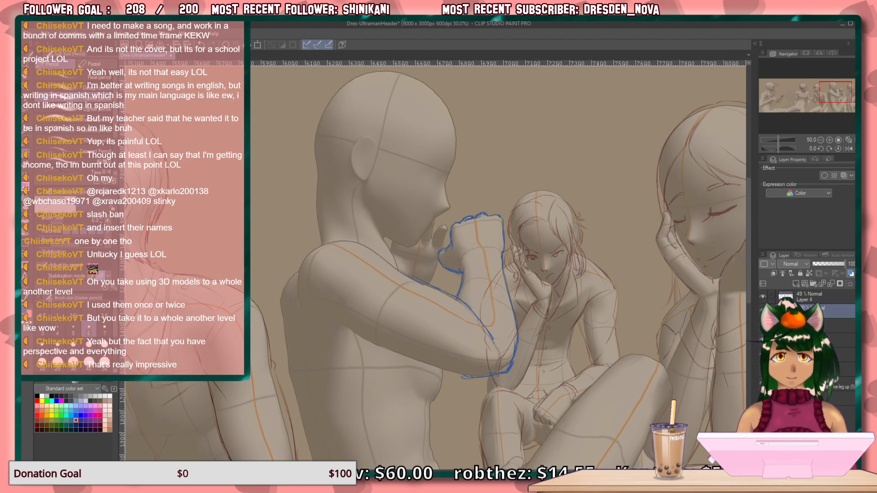
left_click(762, 383)
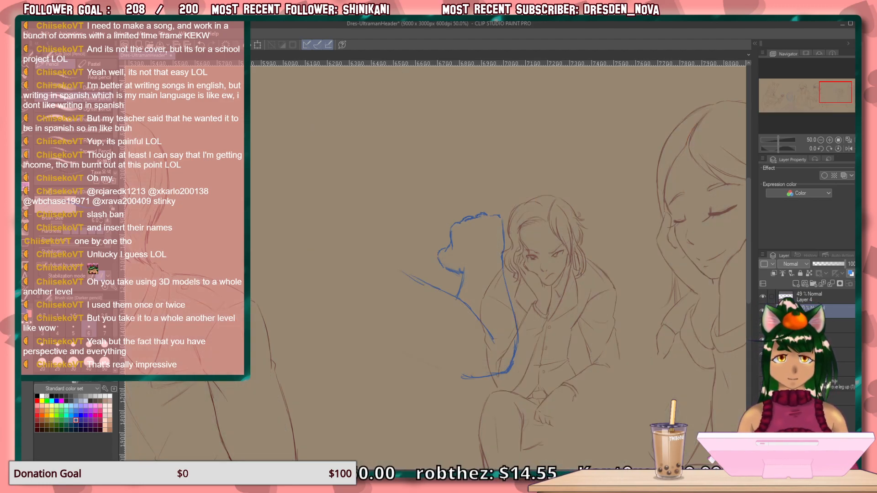
left_click(763, 369)
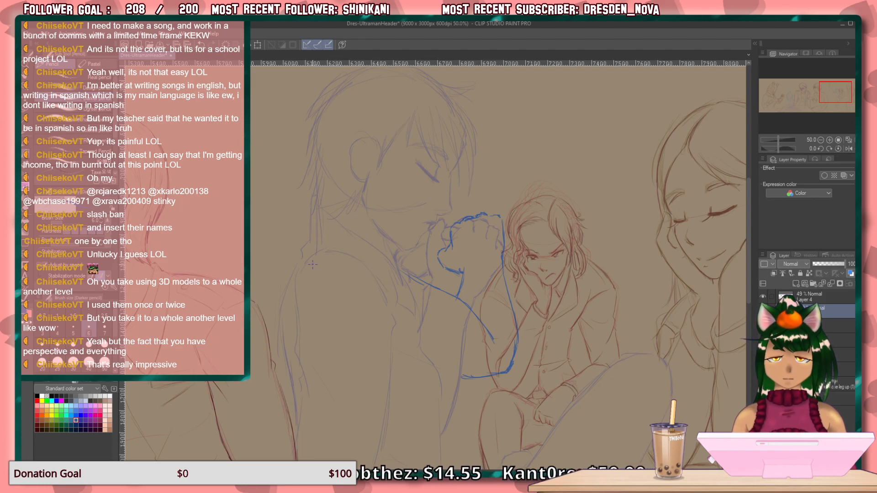
scroll(734, 376, "down", 5)
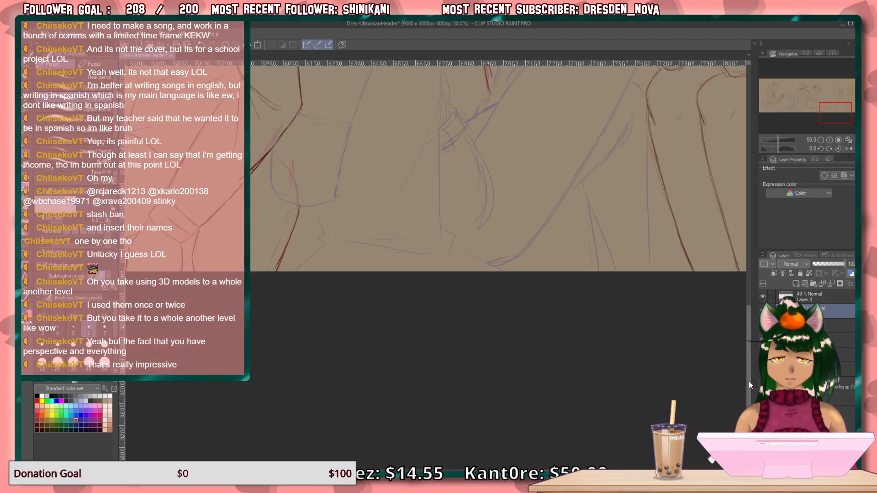
scroll(750, 339, "up", 5)
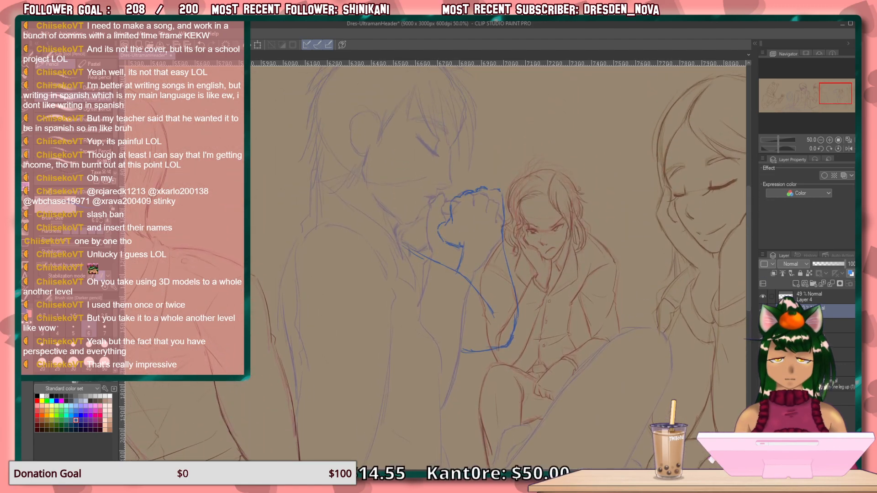
left_click(762, 383)
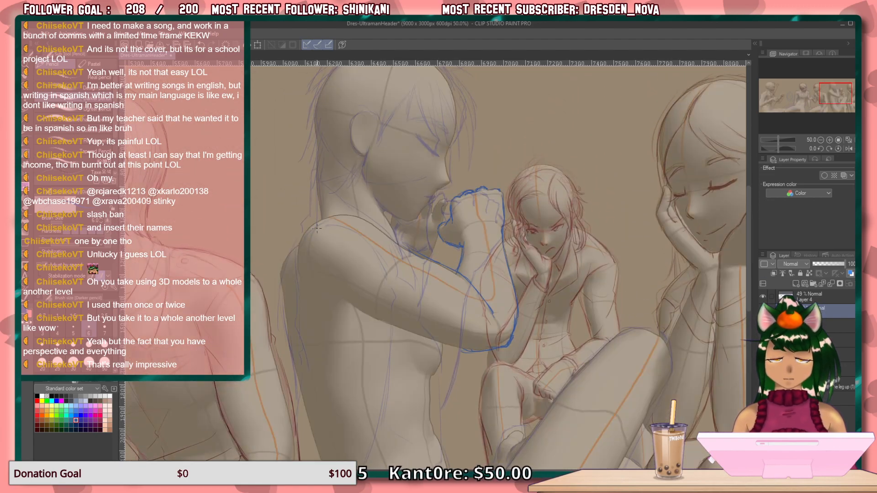
Outline the pensive figure's shoulder and the underside of the upper arm in blue over the mannequin, and hide the mannequins.
mouse_move(305, 232)
left_mouse_down()
mouse_move(357, 215)
mouse_move(396, 239)
left_mouse_up()
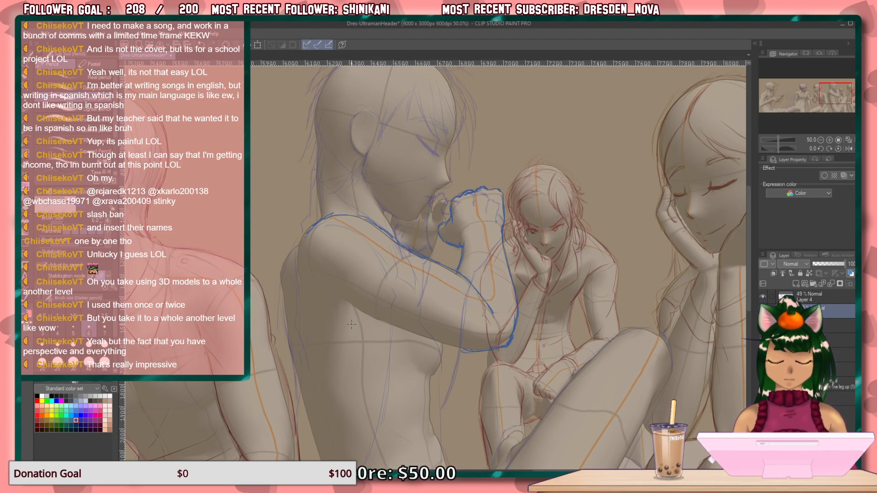
mouse_move(338, 297)
left_mouse_down()
mouse_move(363, 292)
mouse_move(363, 278)
mouse_move(336, 295)
mouse_move(362, 288)
mouse_move(325, 291)
left_mouse_up()
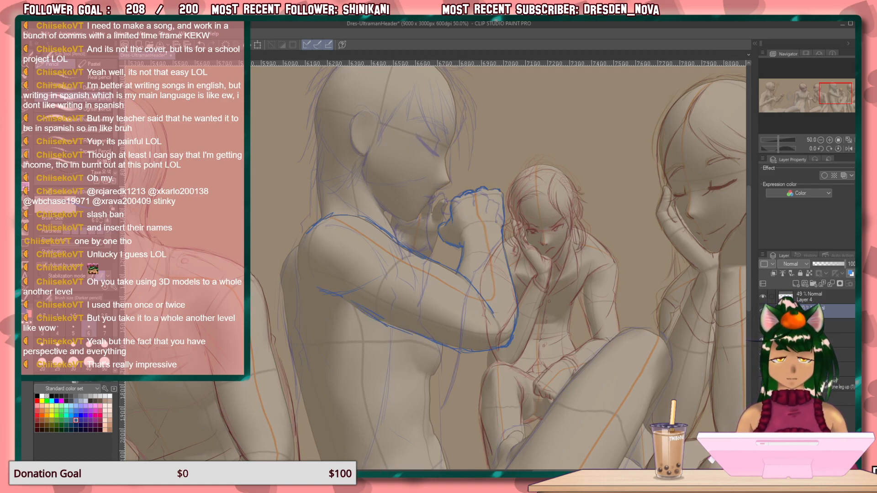
left_click(762, 369)
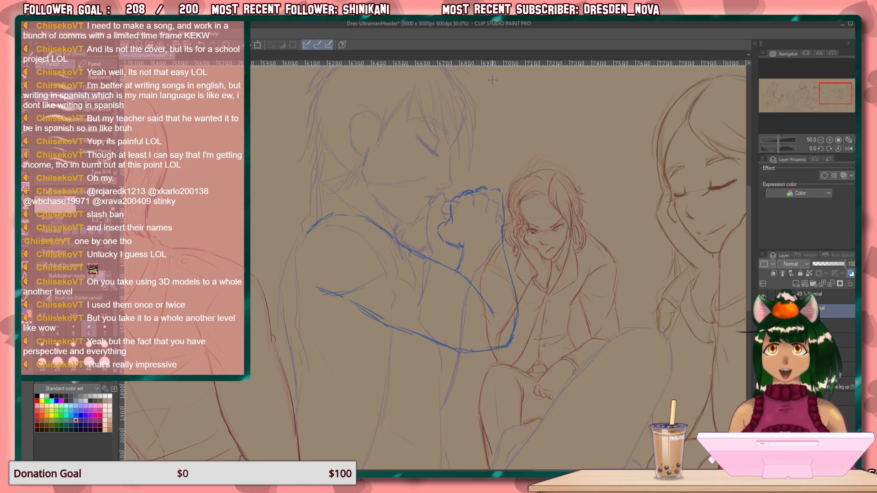
Sketch the front edge of the torso in blue from the crook of the arm down to just below the elbow.
left_click_drag(363, 322, 374, 345)
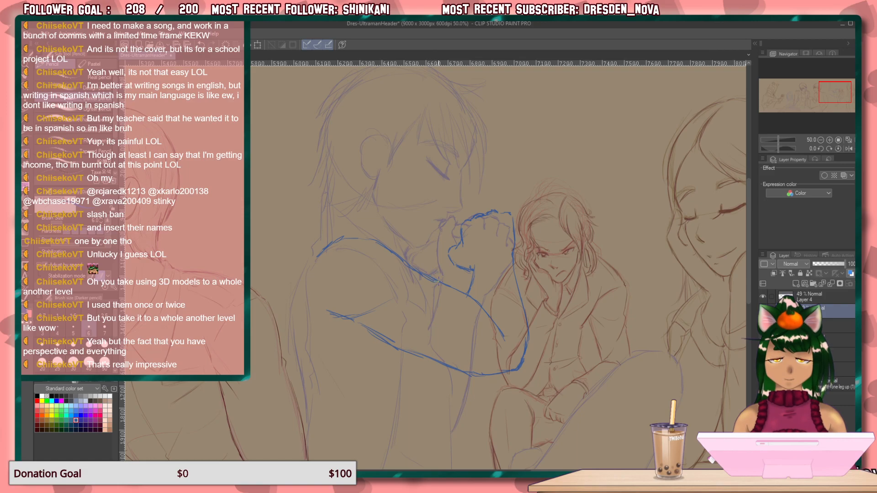
mouse_move(433, 277)
left_mouse_down()
mouse_move(451, 298)
mouse_move(455, 423)
left_mouse_up()
mouse_move(452, 386)
left_mouse_down()
mouse_move(455, 426)
mouse_move(491, 329)
mouse_move(509, 235)
left_mouse_up()
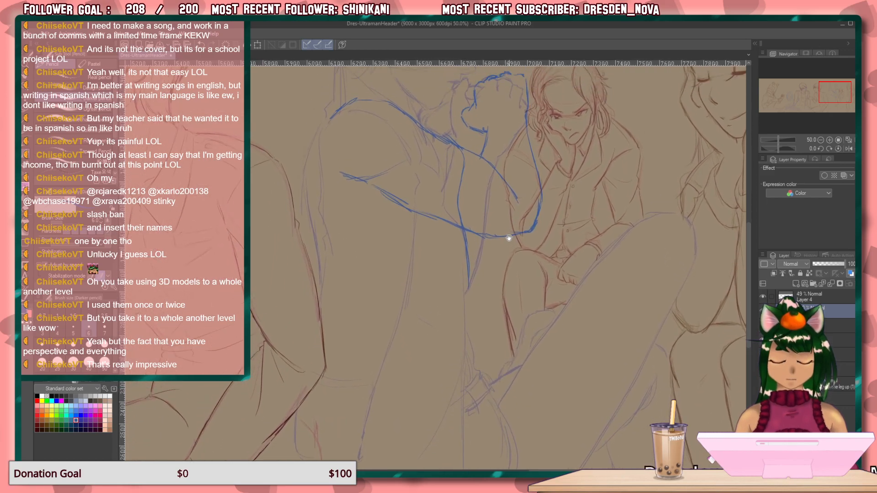
Try to continue the torso's front edge straight down to the waist and around the hem corner.
mouse_move(503, 307)
left_mouse_down()
mouse_move(497, 189)
mouse_move(503, 216)
left_mouse_up()
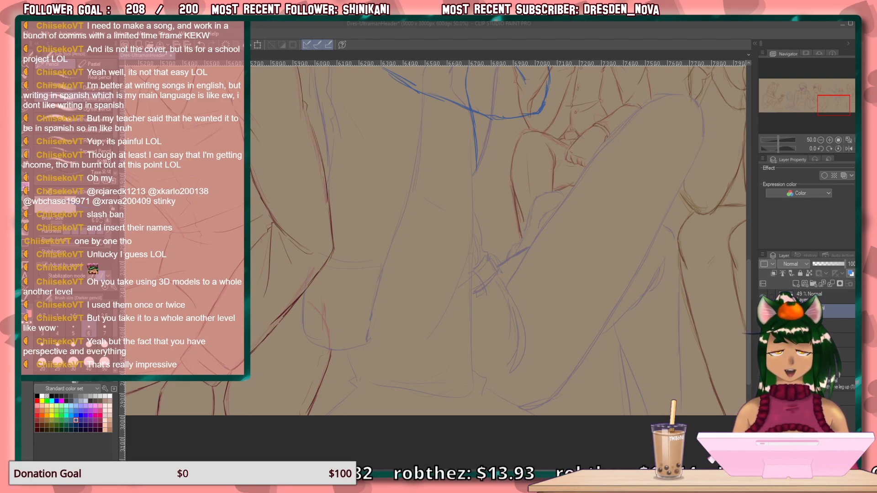
left_click(498, 54)
mouse_move(476, 176)
left_mouse_down()
mouse_move(477, 367)
mouse_move(470, 387)
mouse_move(459, 387)
mouse_move(479, 377)
mouse_move(503, 411)
left_mouse_up()
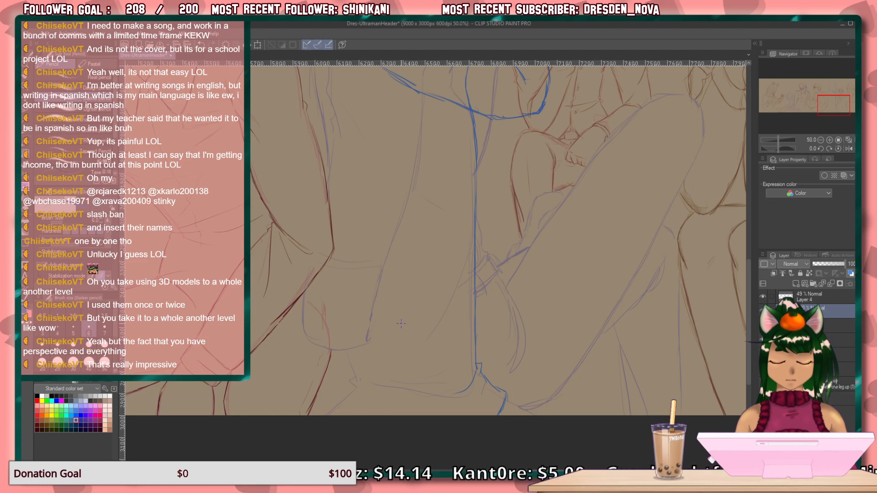
mouse_move(503, 401)
left_mouse_down()
mouse_move(483, 372)
mouse_move(454, 396)
left_mouse_up()
left_click_drag(501, 410, 493, 420)
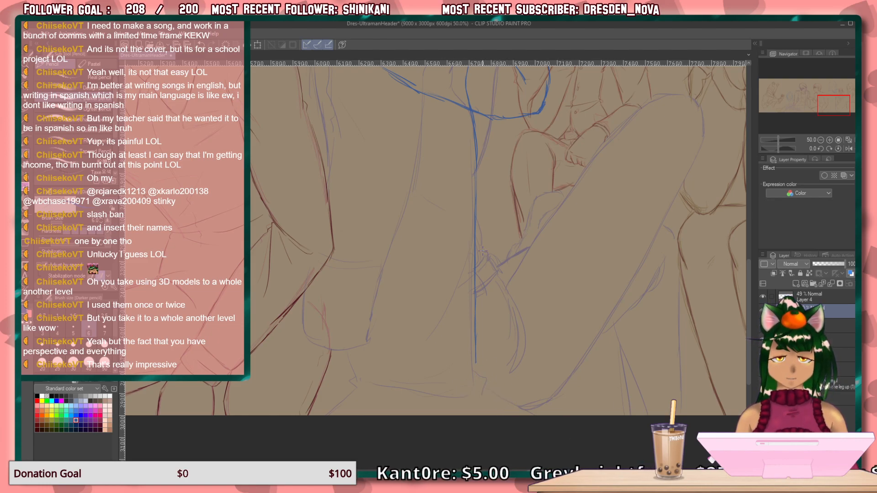
Draw the torso's front edge curving inward as a waist fold, and add a second line continuing down to the canvas edge.
left_click_drag(474, 228, 464, 320)
mouse_move(473, 244)
left_mouse_down()
mouse_move(460, 342)
mouse_move(479, 306)
mouse_move(482, 251)
left_mouse_up()
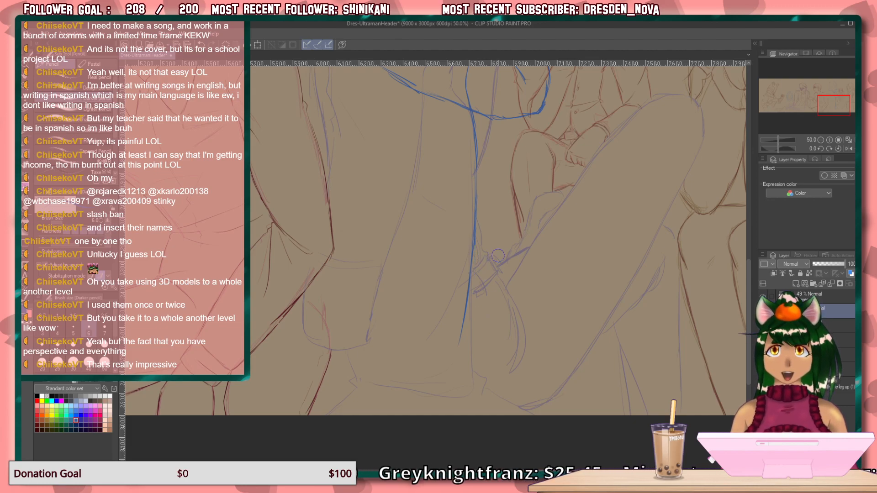
left_click_drag(521, 216, 533, 415)
mouse_move(484, 292)
left_mouse_down()
mouse_move(465, 373)
mouse_move(446, 321)
mouse_move(435, 168)
left_mouse_up()
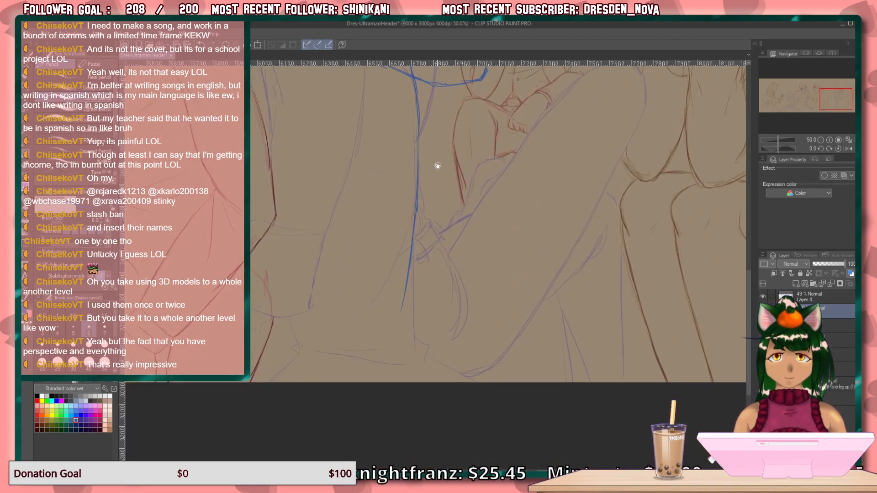
mouse_move(416, 238)
left_mouse_down()
mouse_move(417, 353)
mouse_move(420, 331)
mouse_move(412, 367)
mouse_move(418, 340)
mouse_move(427, 379)
left_mouse_up()
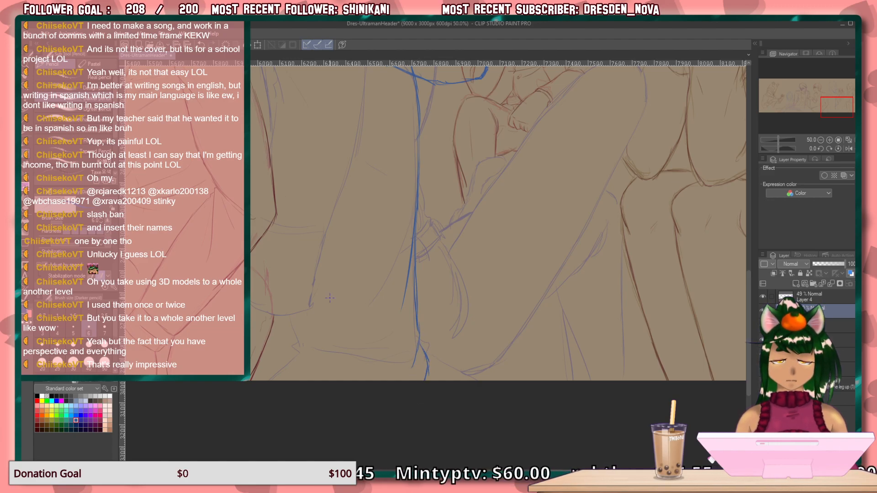
Sketch the curved waistline, the pointed cloth fold at the back of the waist and the edge continuing below it.
left_click_drag(408, 343, 324, 351)
mouse_move(289, 318)
left_mouse_down()
mouse_move(298, 356)
mouse_move(365, 318)
left_mouse_up()
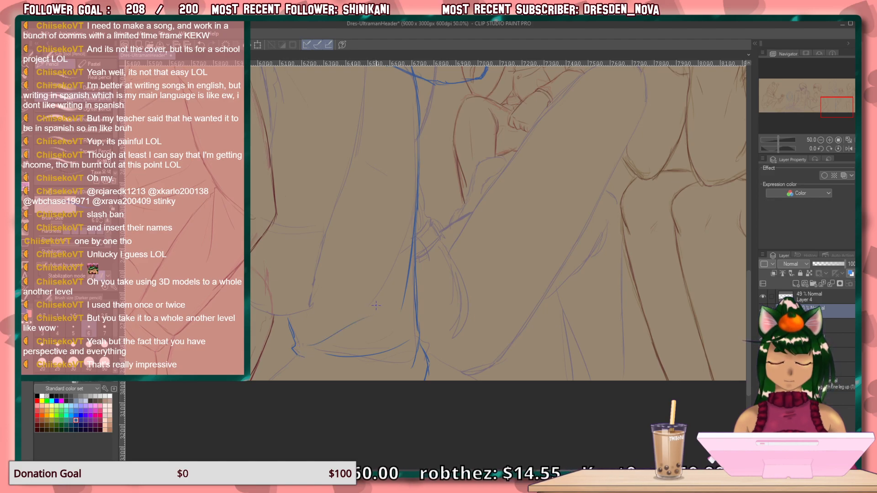
left_click_drag(281, 366, 265, 377)
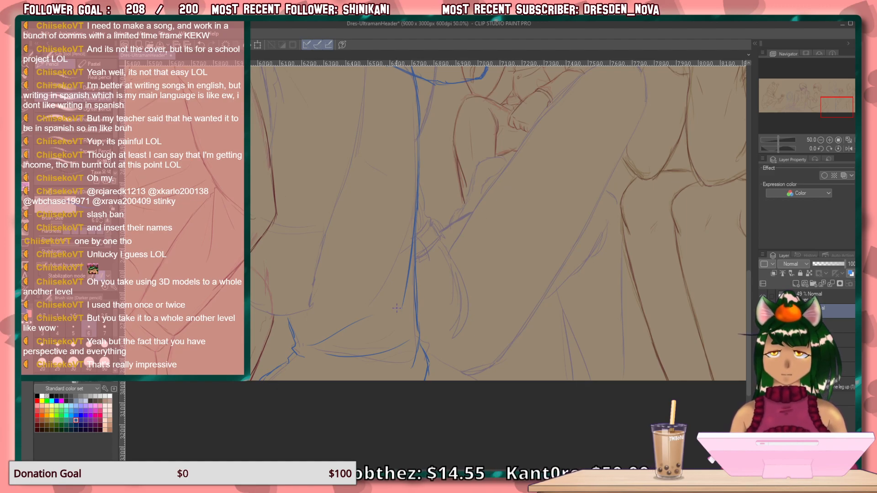
Sketch the pensive figure's back edge in blue below the shoulder, removing all but its short upper stroke.
left_click_drag(397, 311, 393, 374)
left_click_drag(393, 296, 368, 378)
left_click_drag(373, 316, 380, 393)
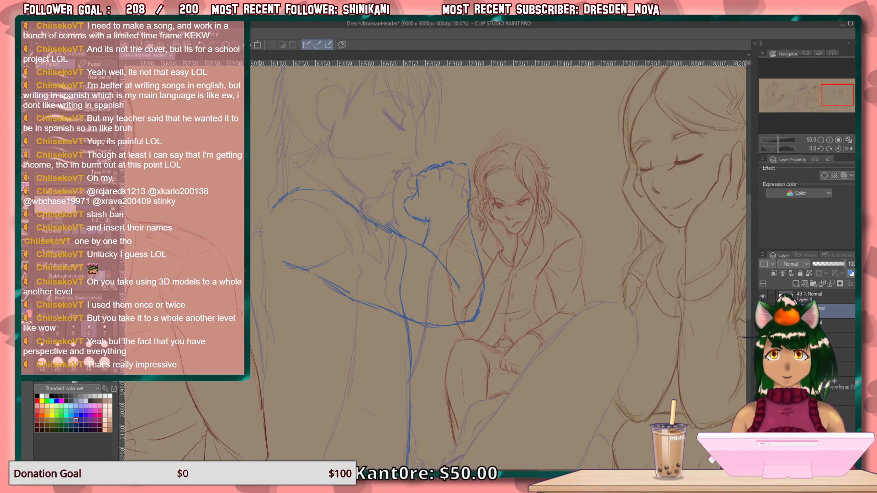
mouse_move(258, 220)
left_mouse_down()
mouse_move(257, 296)
mouse_move(274, 360)
mouse_move(334, 428)
left_mouse_up()
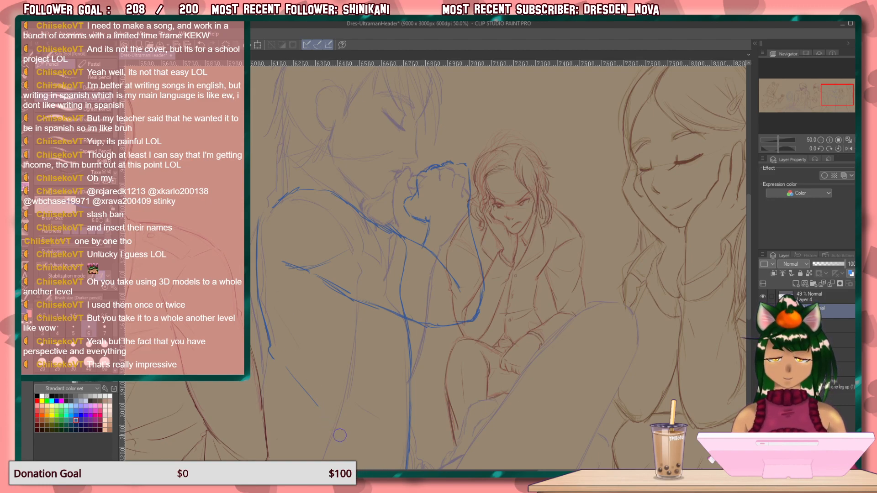
left_click_drag(268, 337, 259, 263)
left_click_drag(316, 260, 308, 261)
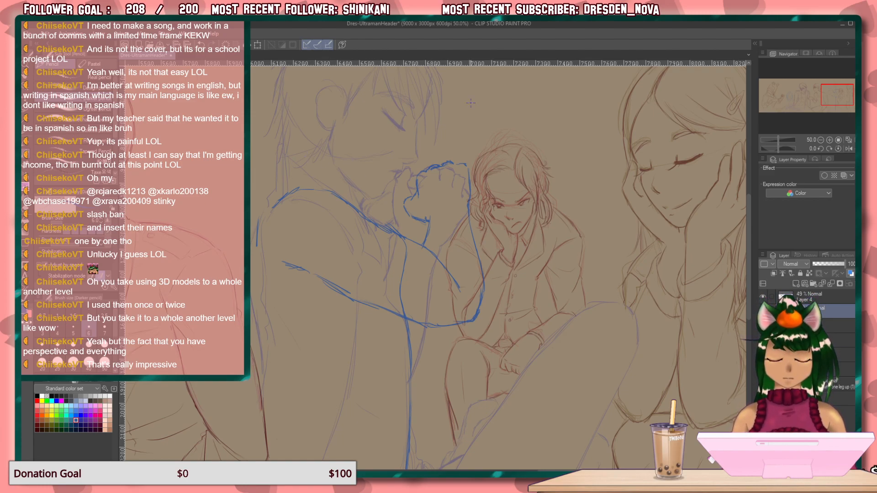
Add a short horizontal fold stroke in blue across the upper arm's top edge near the chest.
scroll(401, 231, "up", 2)
mouse_move(358, 268)
left_mouse_down()
mouse_move(407, 249)
mouse_move(391, 302)
mouse_move(405, 277)
left_mouse_up()
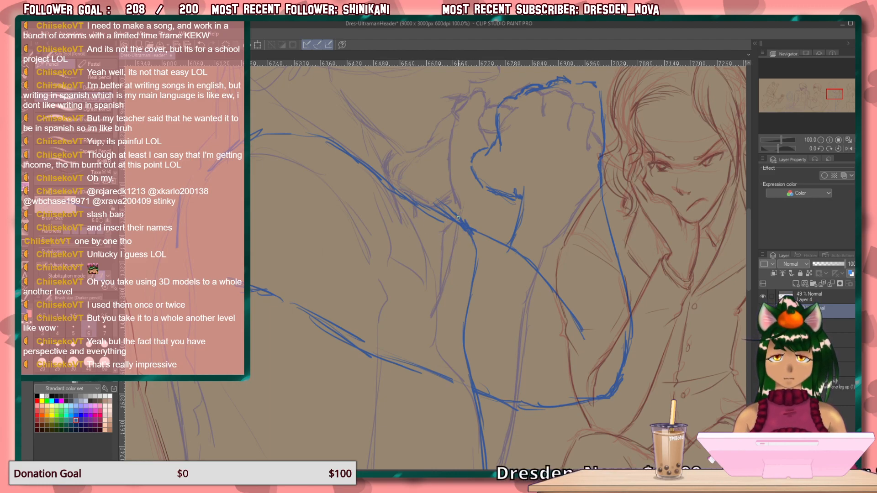
left_click_drag(444, 204, 376, 207)
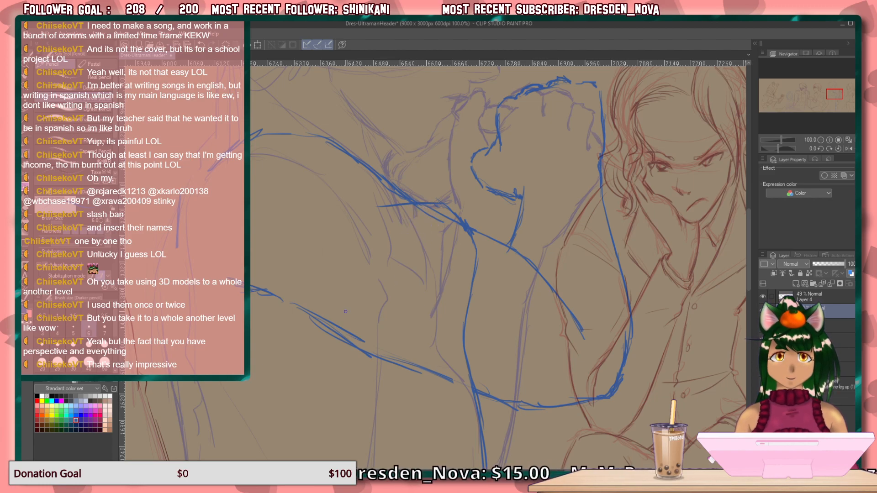
Compare the blue arm revision with the rough sketch beneath by switching the revision layer's visibility off and on.
left_click(763, 311)
left_click(763, 311)
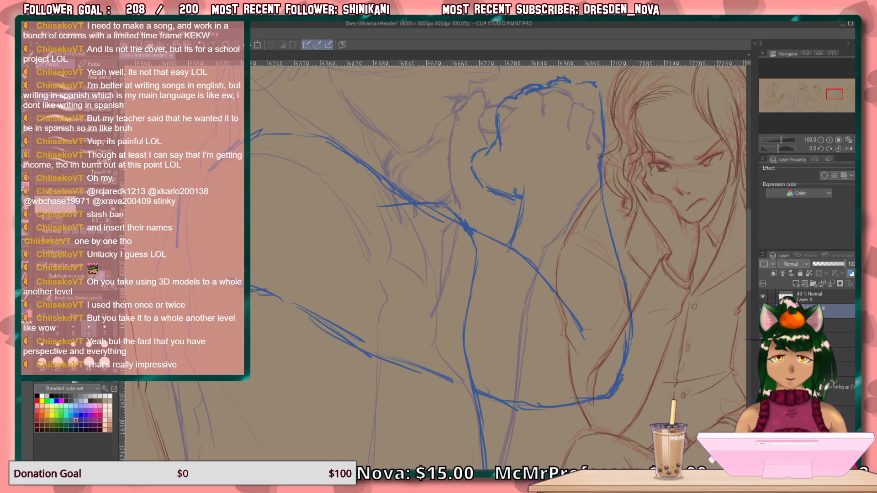
left_click(763, 310)
left_click(763, 309)
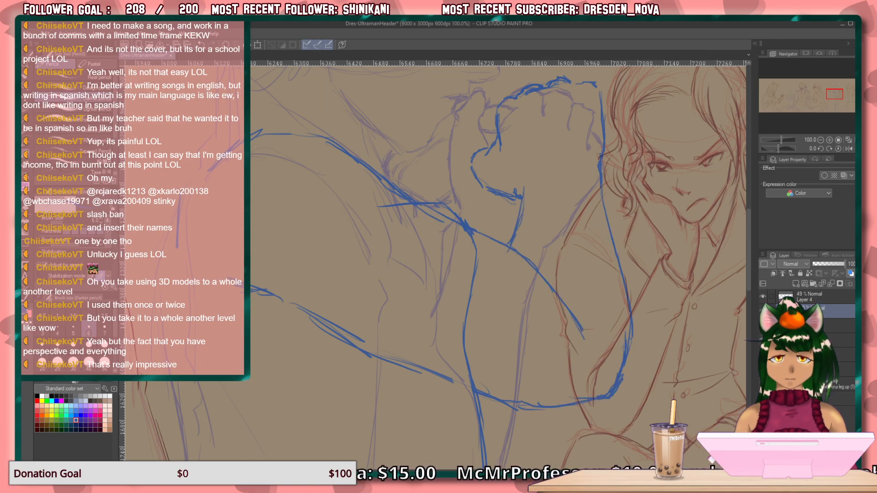
left_click(763, 310)
left_click(763, 310)
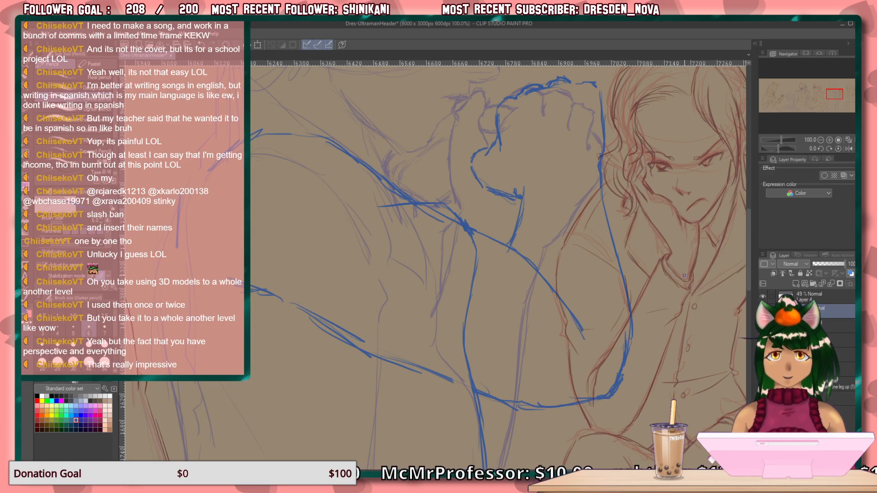
Try to clear the lassoed arm and torso area on the active layer, and undo the deletion and drop the selection.
scroll(596, 334, "down", 1)
left_click_drag(547, 379, 497, 344)
left_click(26, 110)
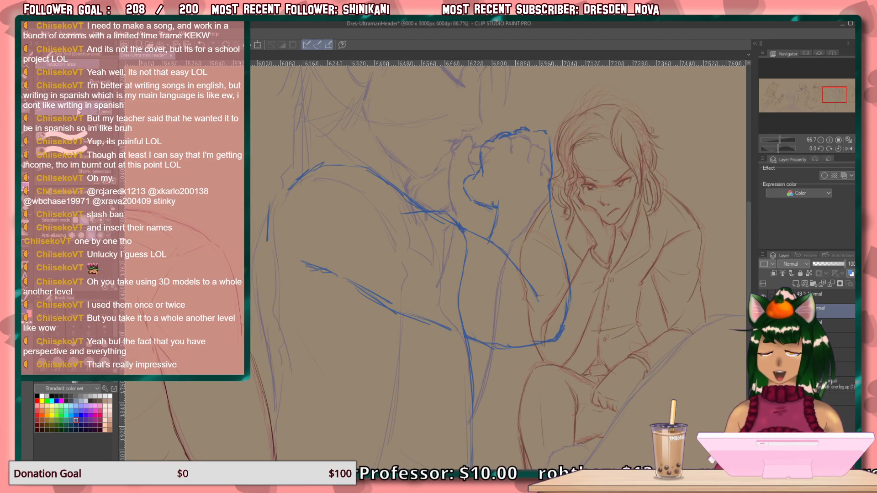
mouse_move(467, 114)
left_mouse_down()
mouse_move(481, 96)
mouse_move(597, 159)
mouse_move(603, 364)
mouse_move(545, 428)
mouse_move(478, 431)
mouse_move(264, 302)
mouse_move(235, 216)
mouse_move(306, 117)
mouse_move(419, 125)
mouse_move(466, 111)
left_mouse_up()
left_click(763, 311)
left_click(763, 311)
mouse_move(495, 353)
left_mouse_down()
mouse_move(488, 143)
mouse_move(497, 115)
left_mouse_up()
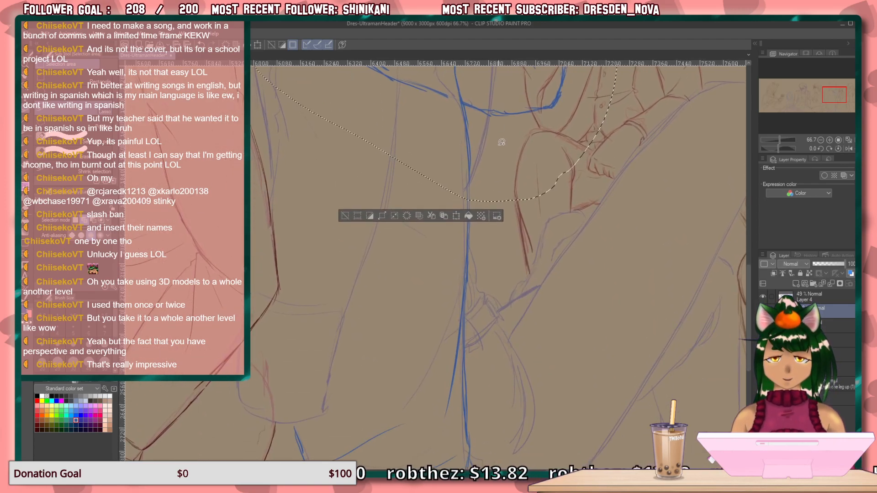
scroll(500, 172, "down", 1)
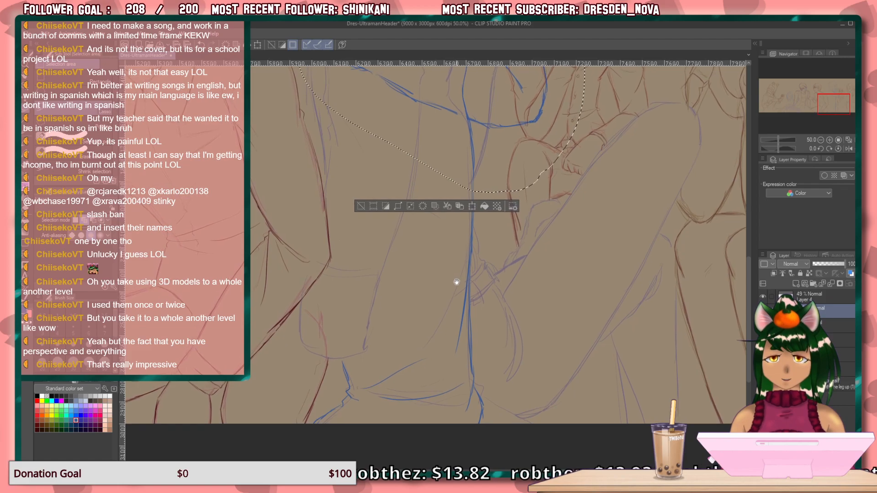
mouse_move(501, 172)
left_mouse_down()
mouse_move(469, 462)
mouse_move(320, 443)
mouse_move(314, 393)
mouse_move(379, 210)
mouse_move(423, 122)
mouse_move(463, 106)
left_mouse_up()
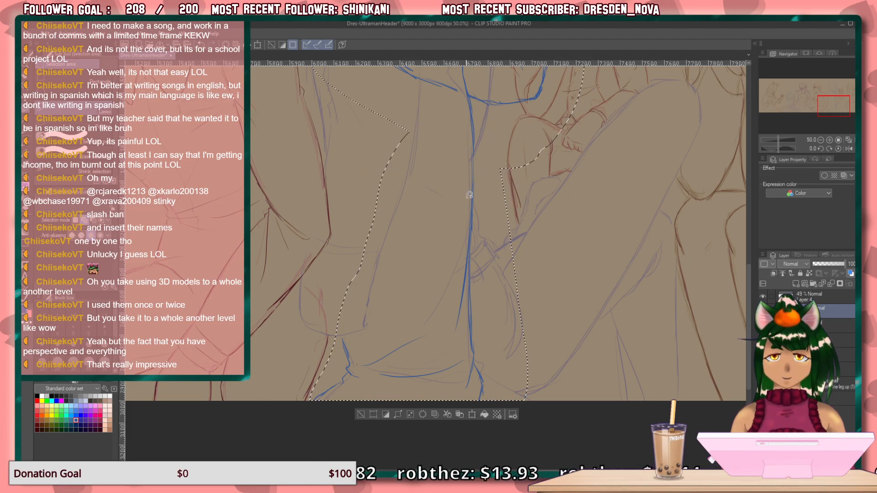
key("Delete")
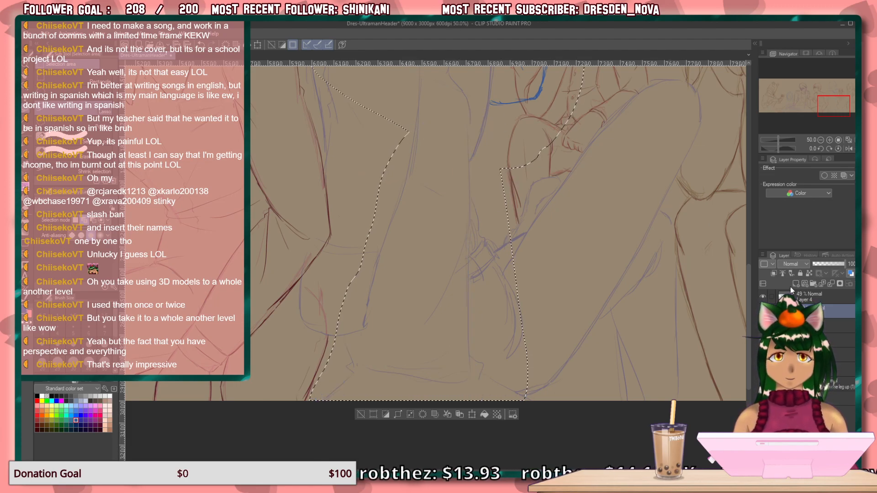
key("ctrl+z")
key("ctrl+d")
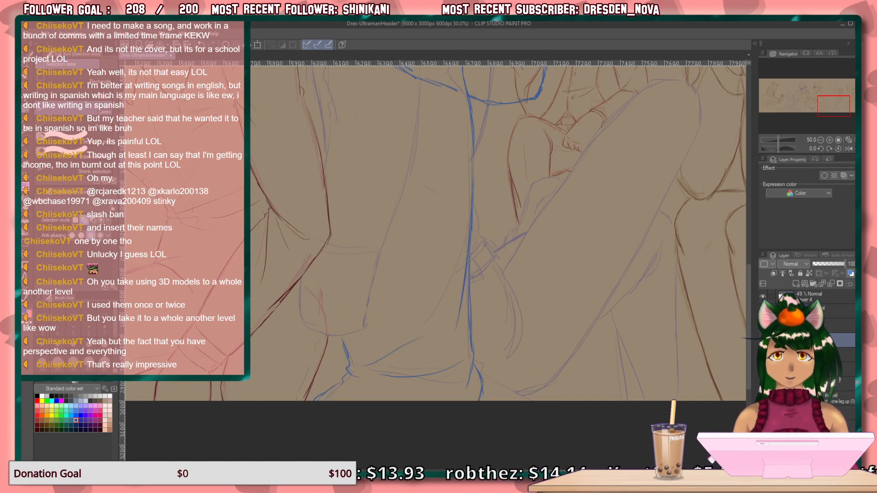
Sketch the curved inner shoulder line in blue over the rough and erase most of the old upper-arm underside strokes.
left_click_drag(400, 155, 401, 348)
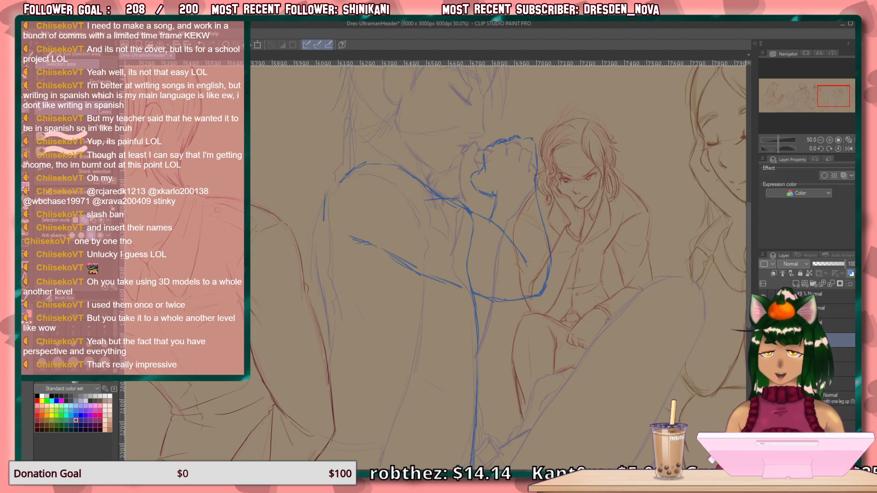
scroll(476, 276, "up", 1)
scroll(415, 308, "up", 1)
mouse_move(384, 306)
left_mouse_down()
mouse_move(415, 382)
mouse_move(409, 372)
left_mouse_up()
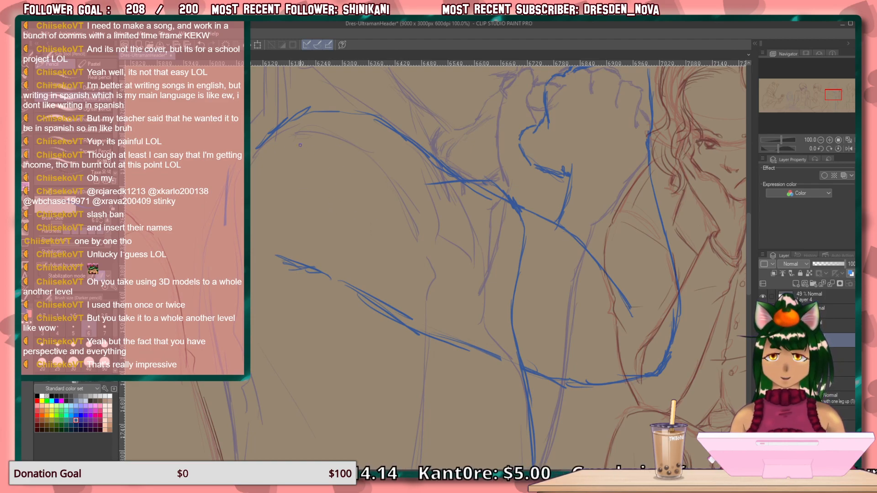
mouse_move(296, 141)
left_mouse_down()
mouse_move(356, 154)
mouse_move(426, 267)
left_mouse_up()
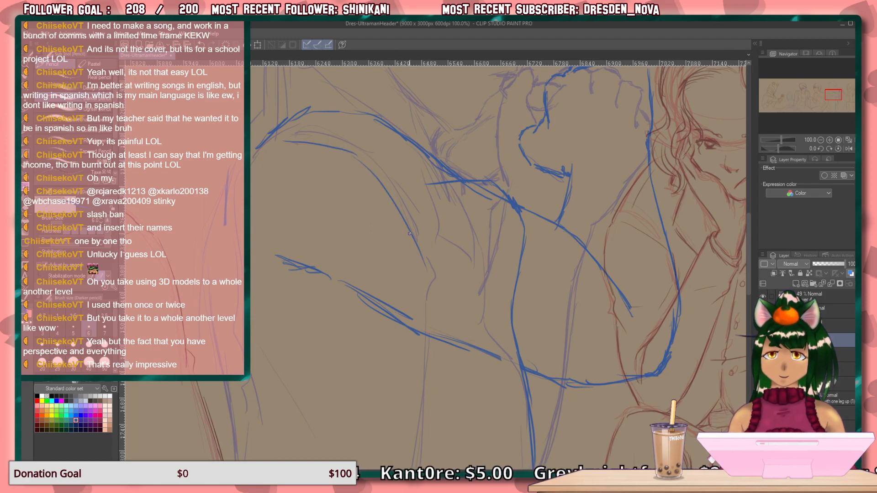
mouse_move(403, 319)
left_mouse_down()
mouse_move(357, 263)
mouse_move(321, 262)
mouse_move(331, 297)
mouse_move(286, 266)
left_mouse_up()
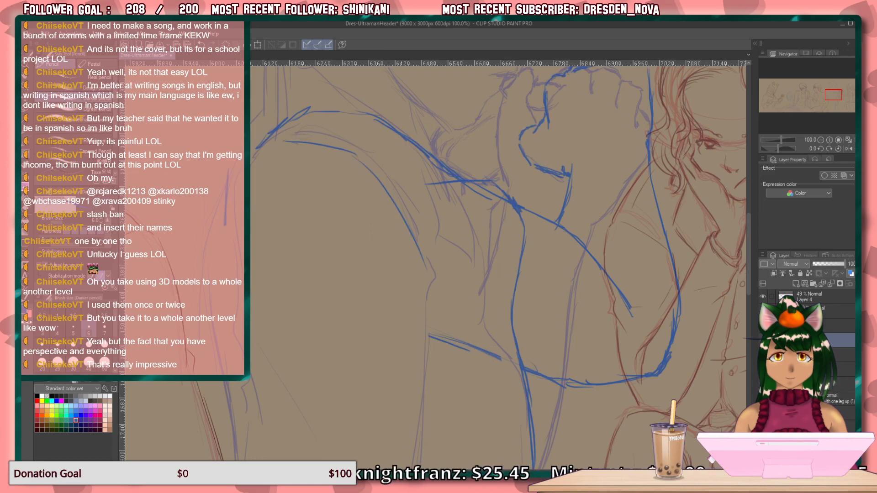
Compare the blue revision with the sketches beneath it by switching the visibility of individual layers off and on.
left_click(763, 326)
left_click(762, 327)
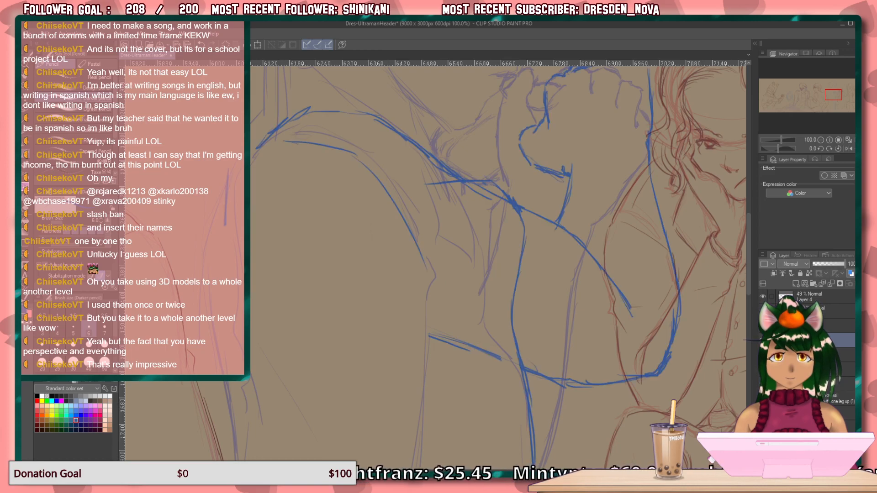
left_click(763, 340)
left_click(763, 340)
left_click(763, 340)
left_click(763, 339)
left_click(763, 339)
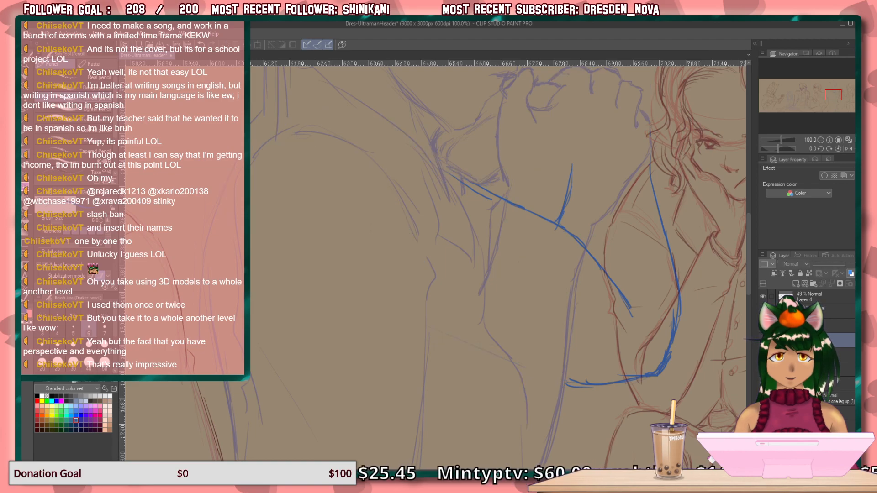
left_click(763, 340)
left_click(763, 354)
left_click(846, 354)
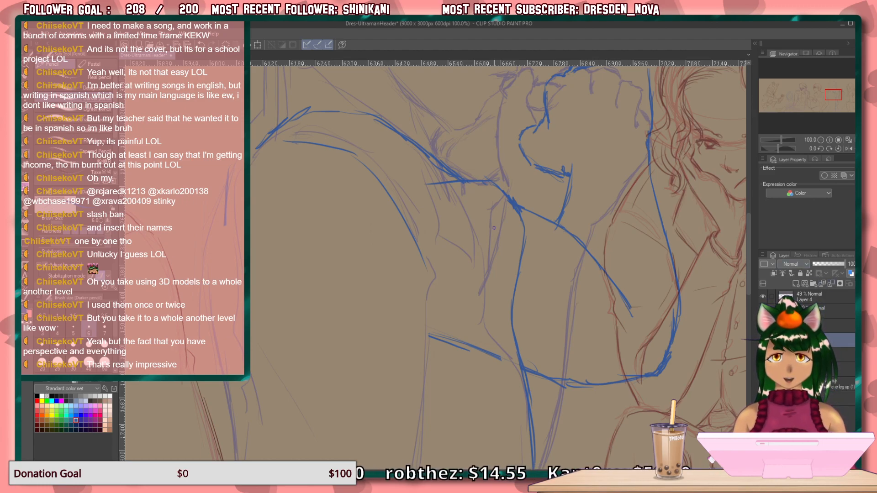
Sketch the sleeve's rear edge in blue from the shoulder down past the elbow, with a long curved fold across the sleeve.
mouse_move(343, 343)
left_mouse_down()
mouse_move(346, 275)
mouse_move(335, 384)
mouse_move(394, 223)
mouse_move(407, 264)
left_mouse_up()
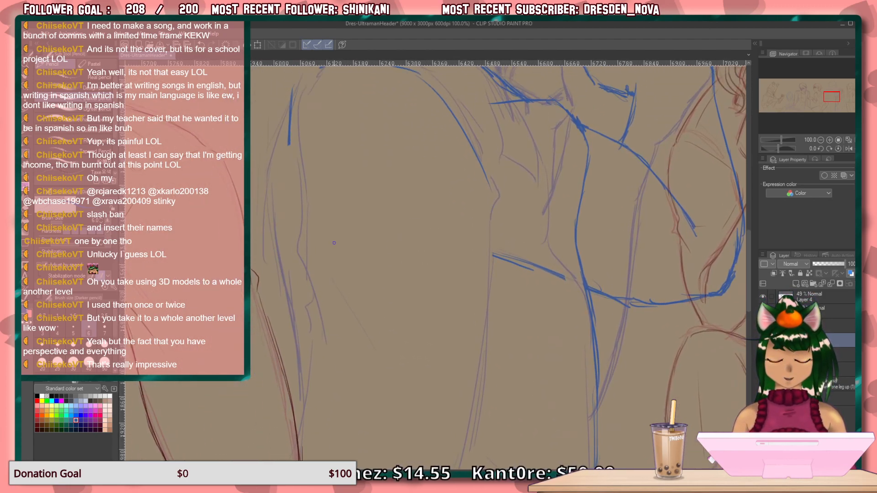
mouse_move(342, 243)
left_mouse_down()
mouse_move(335, 303)
mouse_move(330, 298)
left_mouse_up()
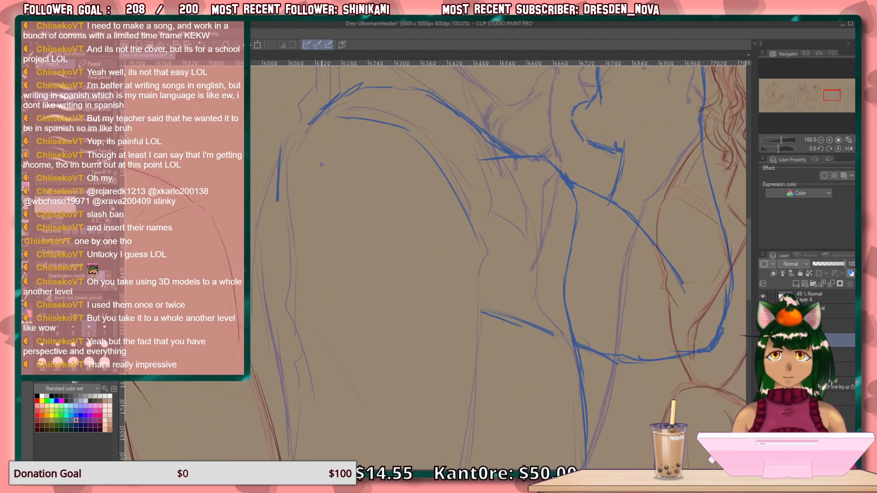
mouse_move(306, 137)
left_mouse_down()
mouse_move(288, 316)
mouse_move(326, 426)
left_mouse_up()
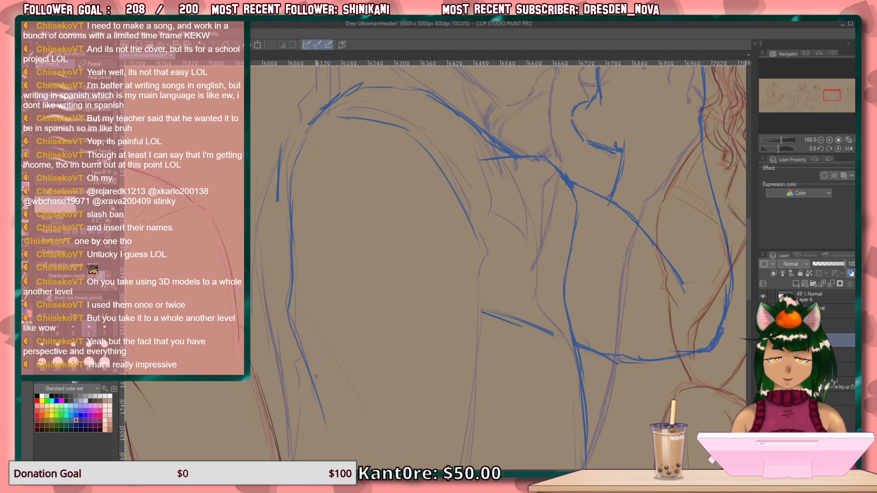
mouse_move(320, 320)
left_mouse_down()
mouse_move(456, 369)
mouse_move(454, 280)
left_mouse_up()
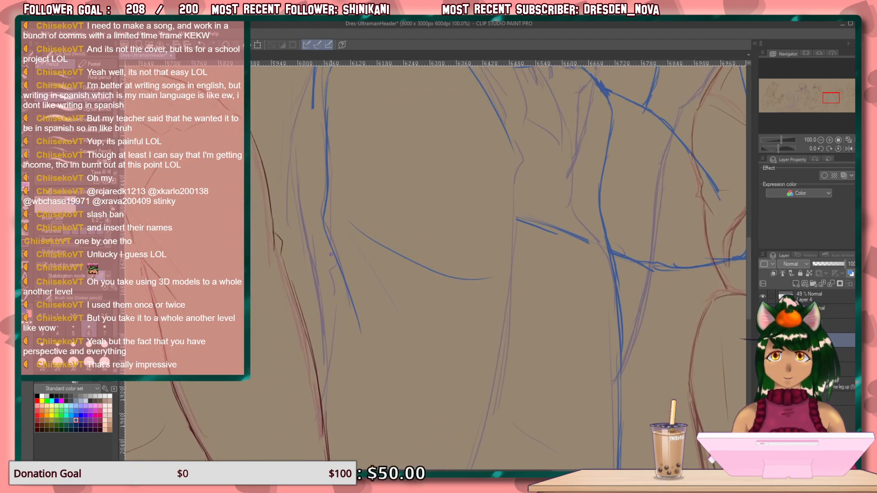
left_click_drag(326, 247, 324, 396)
left_click_drag(333, 265, 339, 362)
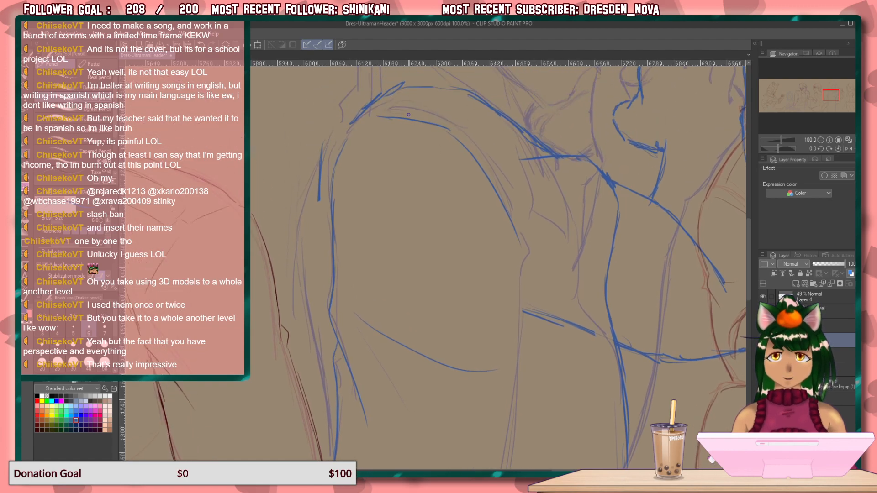
Sketch the sleeve's front edge around the elbow crease in blue and erase the leftover underside stroke between sleeve and chest.
left_click_drag(412, 196, 333, 322)
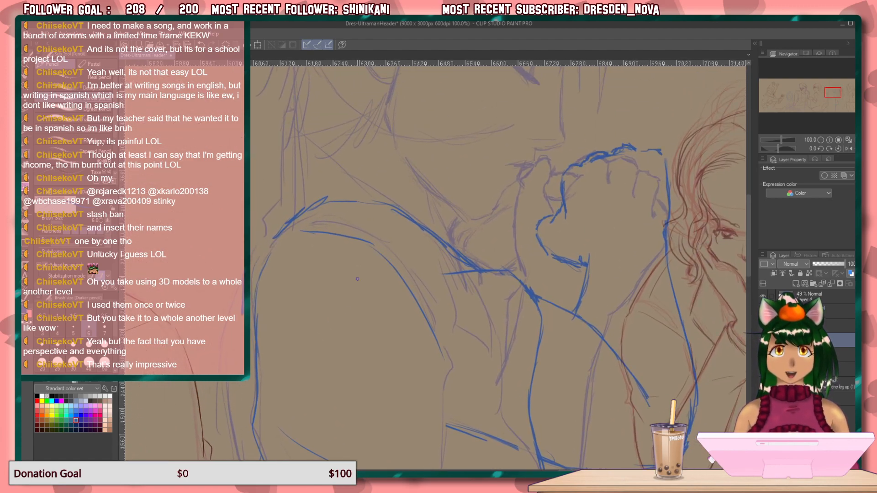
mouse_move(476, 347)
left_mouse_down()
mouse_move(437, 324)
mouse_move(444, 335)
mouse_move(428, 402)
left_mouse_up()
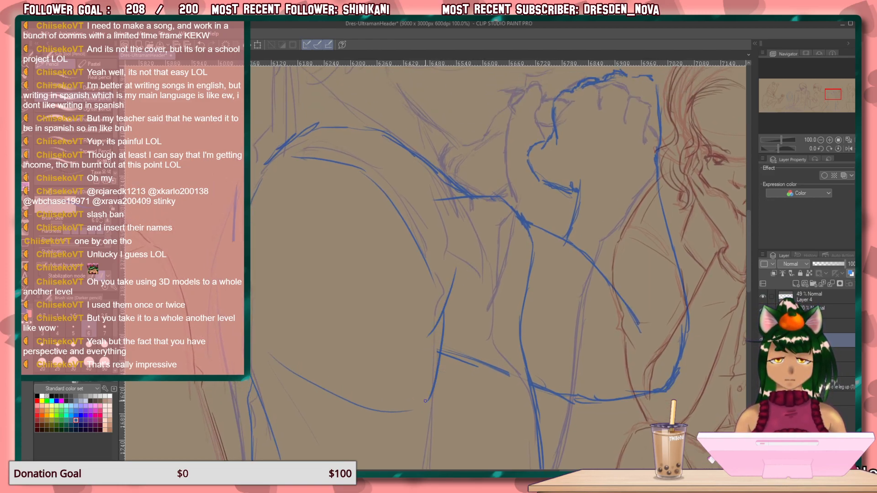
mouse_move(433, 332)
left_mouse_down()
mouse_move(413, 378)
mouse_move(399, 253)
left_mouse_up()
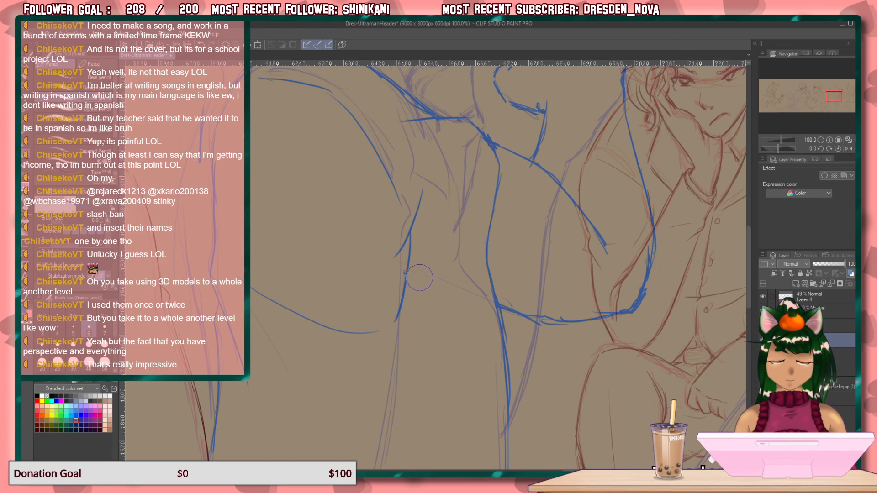
Outline the fist's thumb in blue below the mouth and extend its edge down to the wrist.
mouse_move(494, 251)
left_mouse_down()
mouse_move(501, 276)
mouse_move(460, 380)
mouse_move(470, 220)
mouse_move(489, 336)
mouse_move(481, 407)
left_mouse_up()
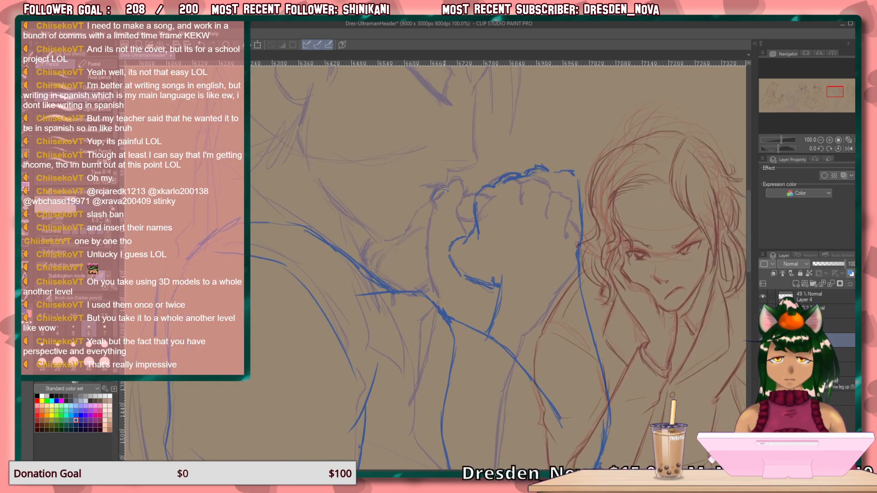
left_click_drag(436, 206, 466, 237)
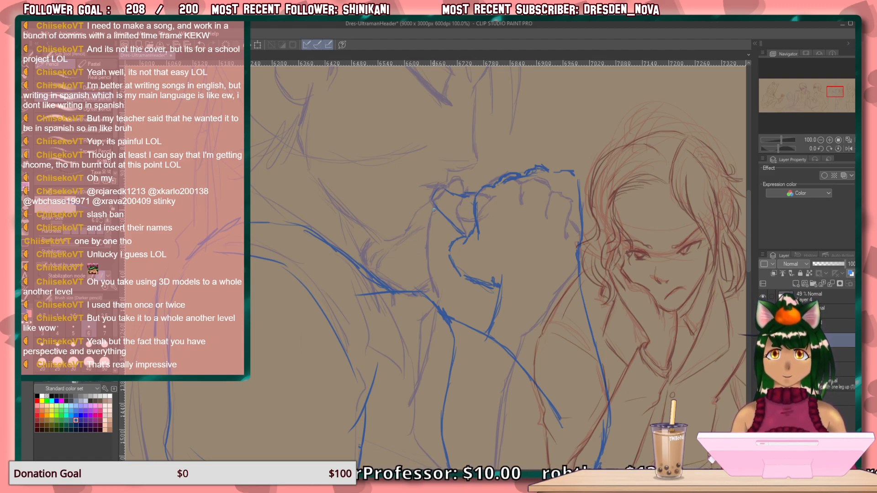
mouse_move(428, 228)
left_mouse_down()
mouse_move(439, 292)
mouse_move(473, 295)
left_mouse_up()
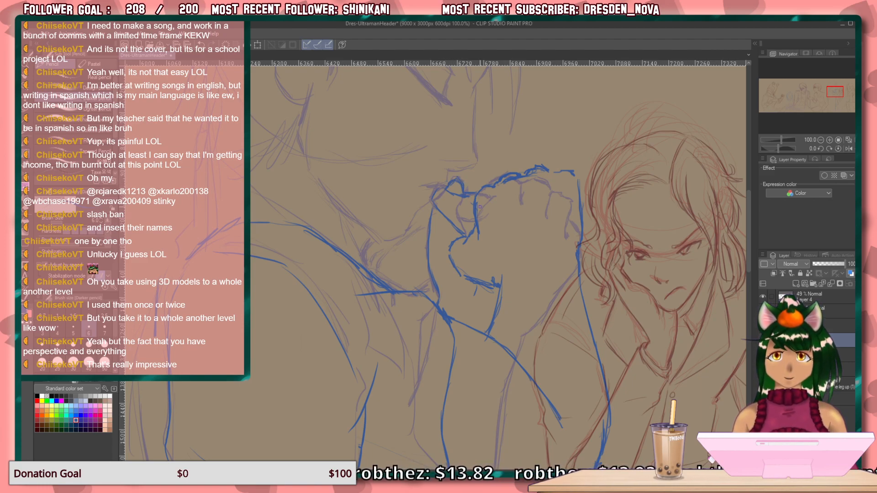
Sketch the coat collar in blue, curving from behind the neck down to the chest, with a short jagged rear edge.
left_click_drag(361, 357, 411, 399)
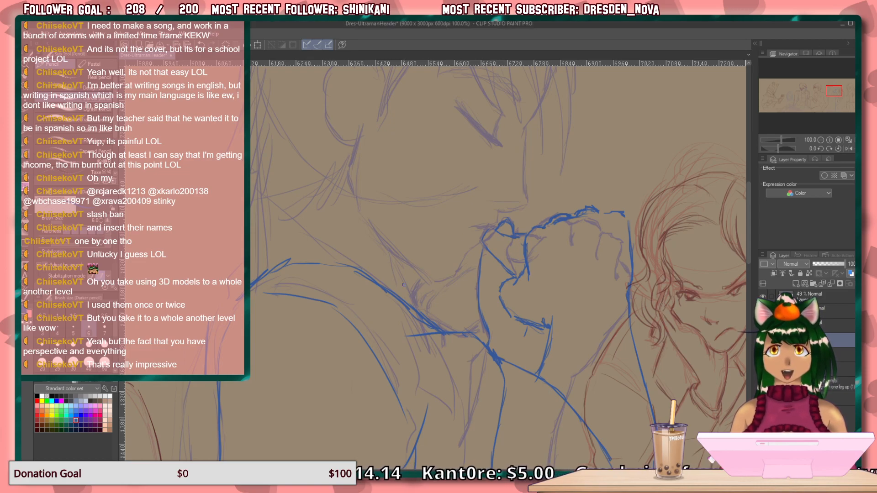
mouse_move(404, 284)
left_mouse_down()
mouse_move(391, 291)
mouse_move(383, 322)
mouse_move(381, 310)
left_mouse_up()
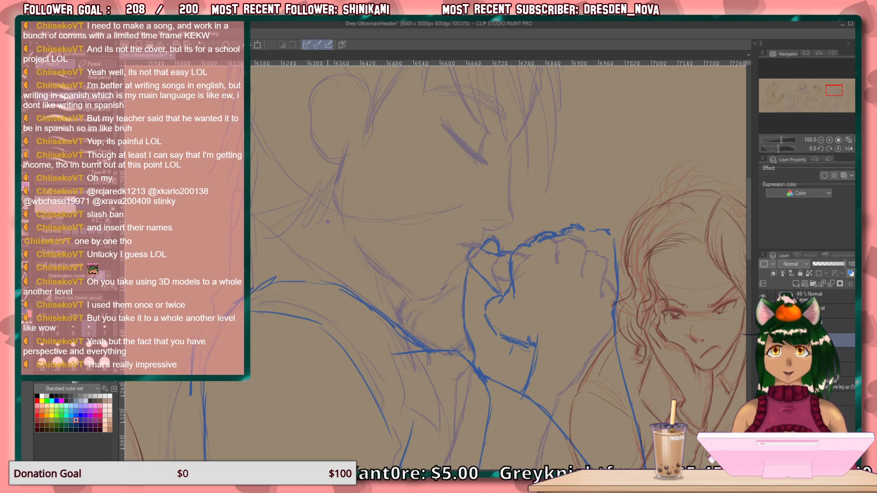
left_click_drag(410, 320, 391, 282)
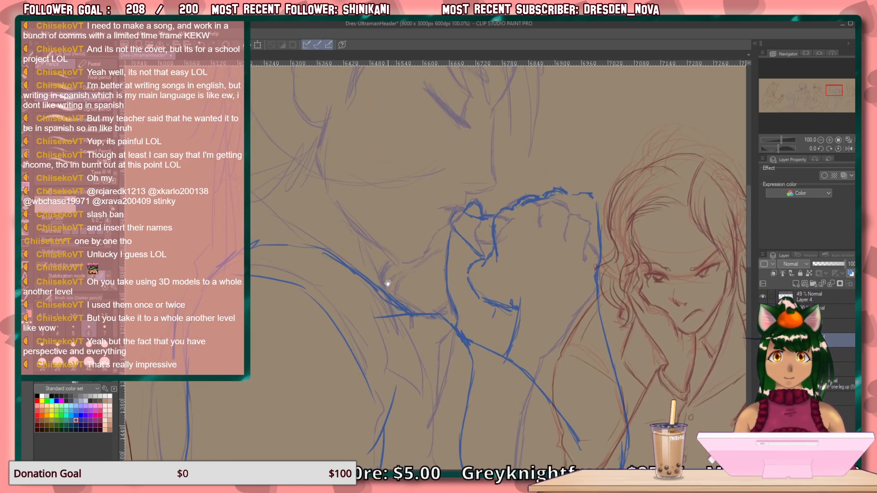
left_click_drag(354, 160, 268, 173)
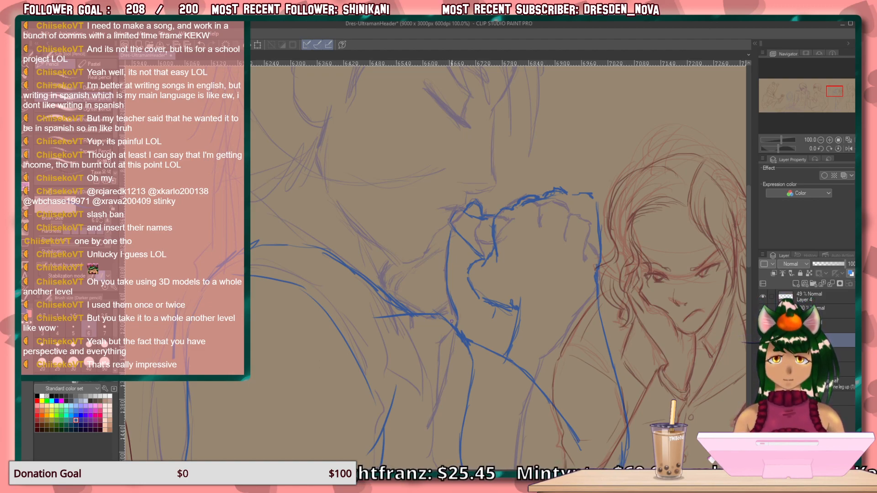
mouse_move(448, 323)
left_mouse_down()
mouse_move(428, 286)
mouse_move(371, 231)
mouse_move(311, 203)
mouse_move(215, 203)
left_mouse_up()
mouse_move(319, 216)
left_mouse_down()
mouse_move(367, 245)
mouse_move(401, 306)
left_mouse_up()
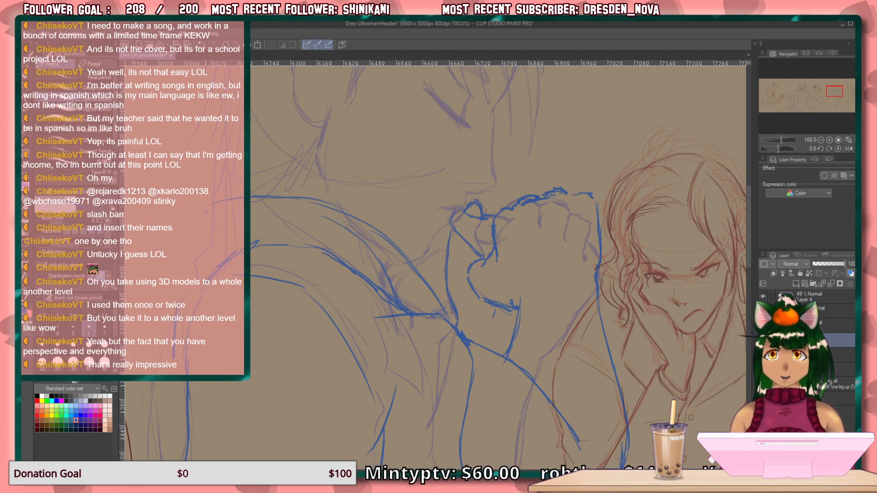
left_click_drag(202, 218, 205, 263)
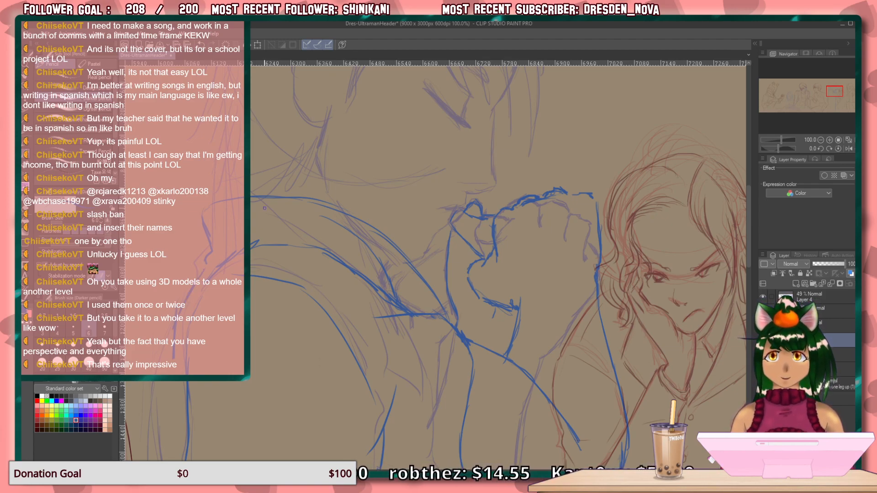
left_click_drag(272, 360, 354, 184)
left_click_drag(283, 187, 290, 253)
left_click_drag(285, 209, 294, 280)
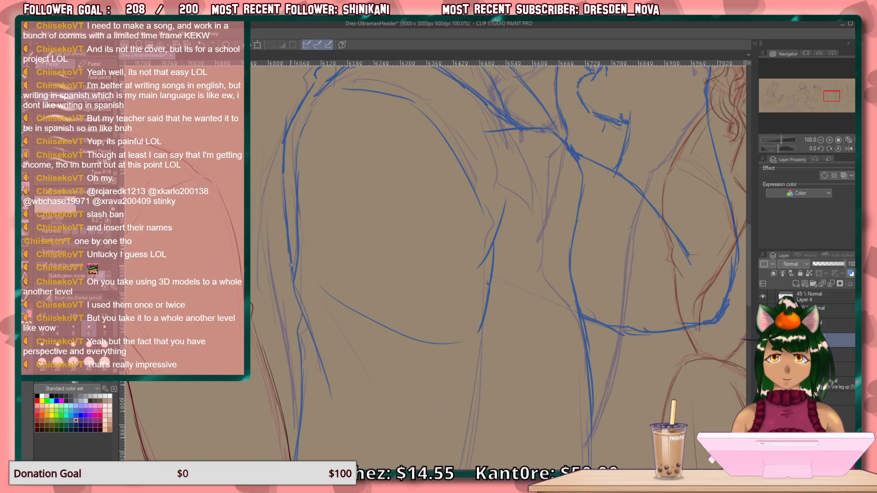
key("ctrl+z")
key("ctrl+z")
key("ctrl+z")
key("ctrl+z")
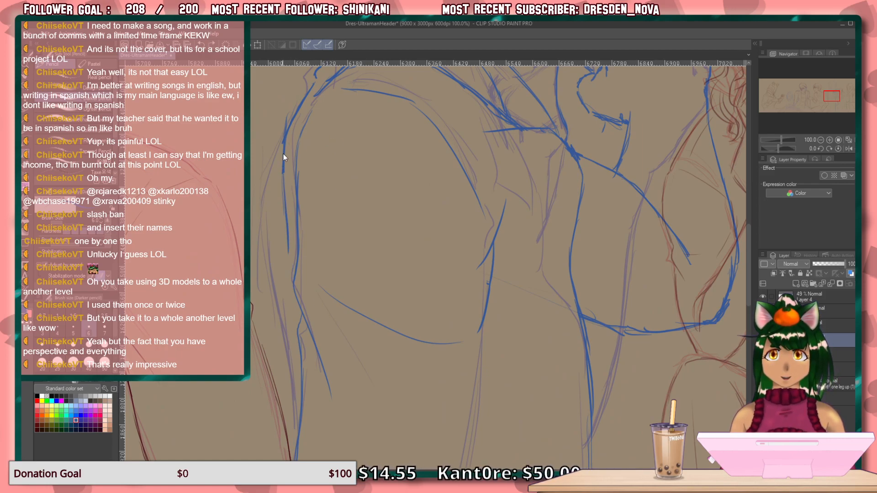
Draw the figure's back edge in blue from behind the shoulder to the elbow and reinforce its continuation below the elbow.
mouse_move(282, 188)
left_mouse_down()
mouse_move(283, 174)
mouse_move(295, 261)
left_mouse_up()
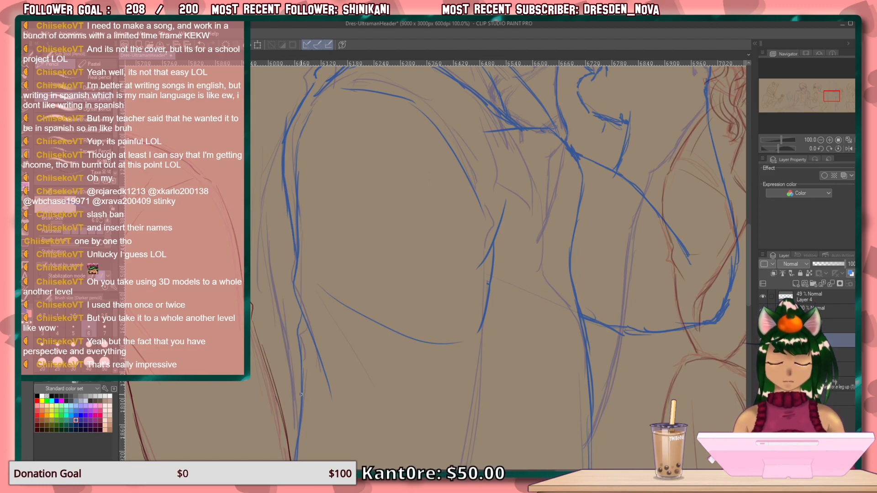
left_click_drag(300, 380, 287, 454)
Extend the sleeve's front edge in blue from the elbow crease down along the torso towards the hem with overlapping strokes.
left_click_drag(382, 435, 432, 218)
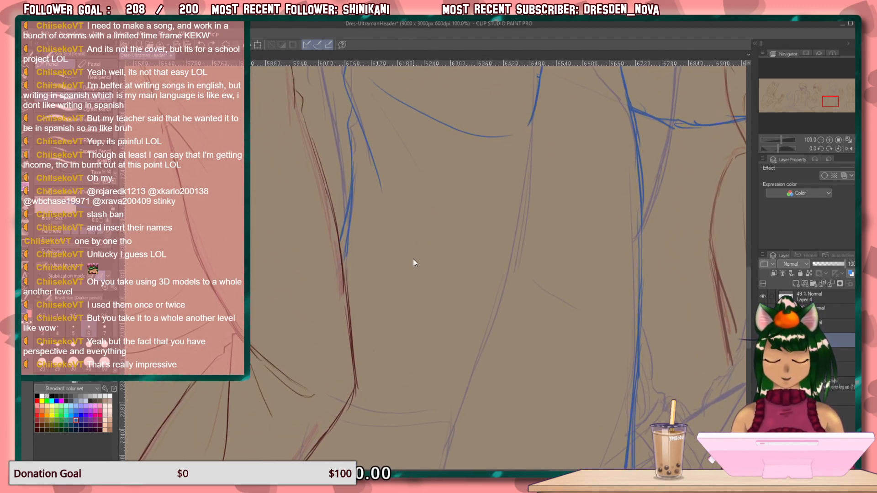
left_click_drag(448, 389, 396, 121)
left_click_drag(412, 311, 430, 361)
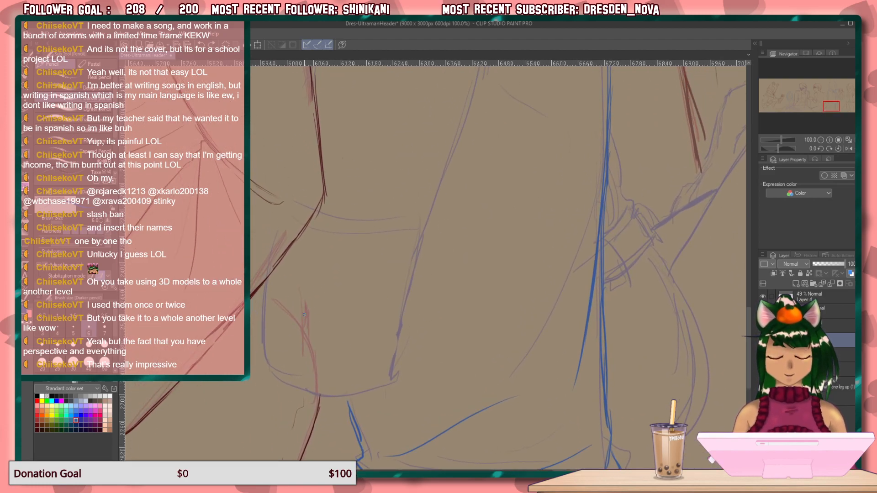
mouse_move(469, 307)
left_mouse_down()
mouse_move(404, 382)
mouse_move(377, 438)
left_mouse_up()
mouse_move(461, 245)
left_mouse_down()
mouse_move(470, 377)
mouse_move(462, 439)
left_mouse_up()
left_click_drag(476, 243, 484, 396)
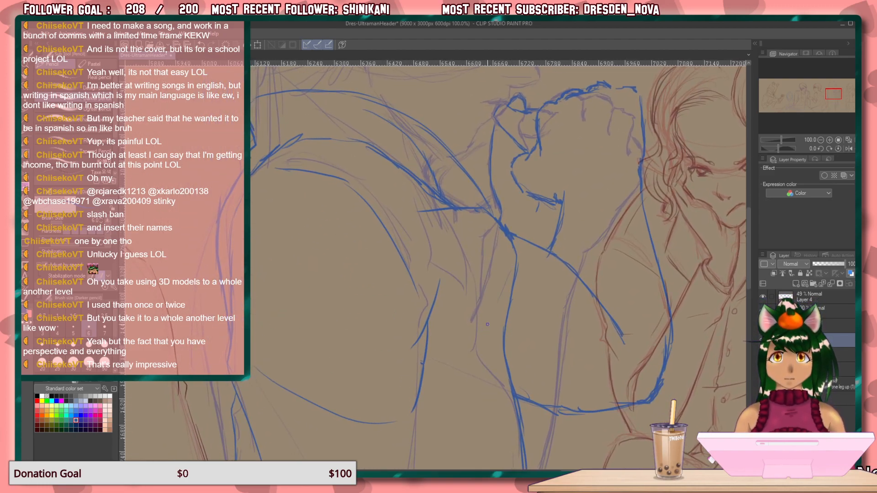
mouse_move(450, 429)
left_mouse_down()
mouse_move(465, 236)
mouse_move(451, 253)
mouse_move(416, 423)
mouse_move(439, 234)
mouse_move(419, 337)
left_mouse_up()
left_click_drag(464, 214, 395, 390)
left_click_drag(431, 296, 391, 413)
left_click_drag(468, 276, 387, 438)
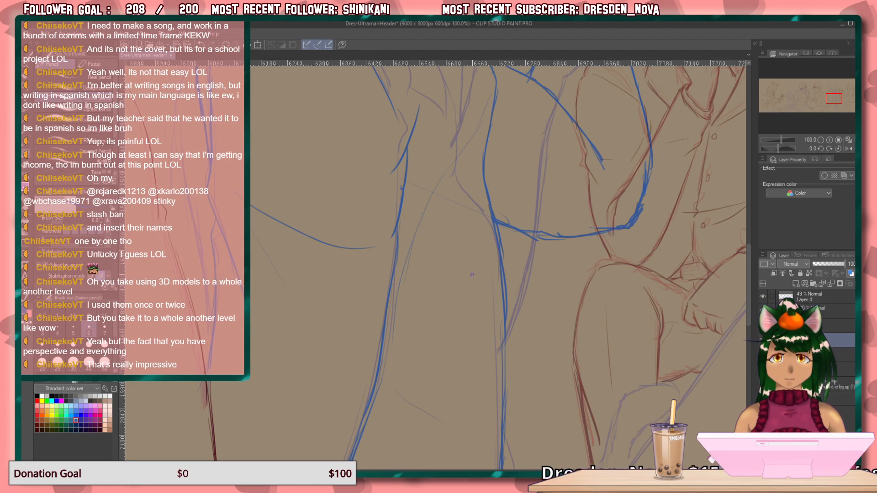
Draw four small oval buttons in blue, spaced vertically along the torso's front edge from below the chest to the waist.
left_click_drag(477, 239, 479, 241)
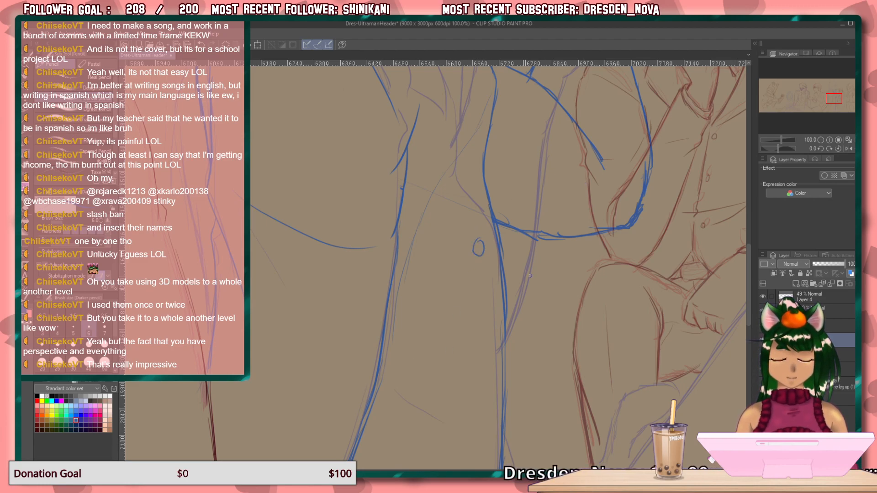
scroll(537, 264, "down", 3)
mouse_move(485, 211)
left_mouse_down()
mouse_move(476, 223)
mouse_move(486, 211)
left_mouse_up()
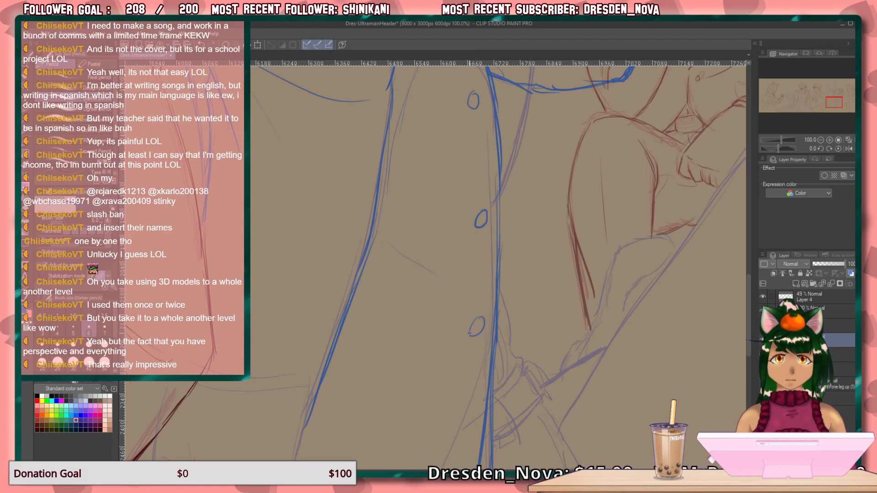
scroll(455, 264, "down", 1)
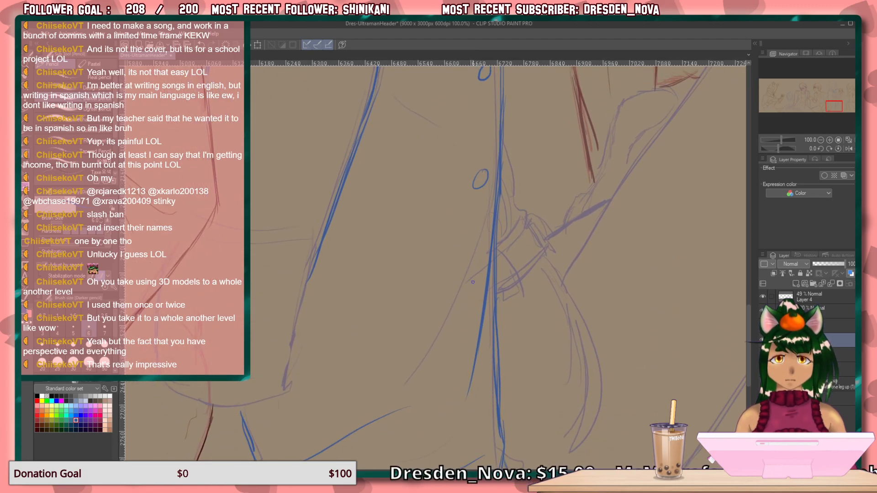
left_click_drag(463, 232, 491, 337)
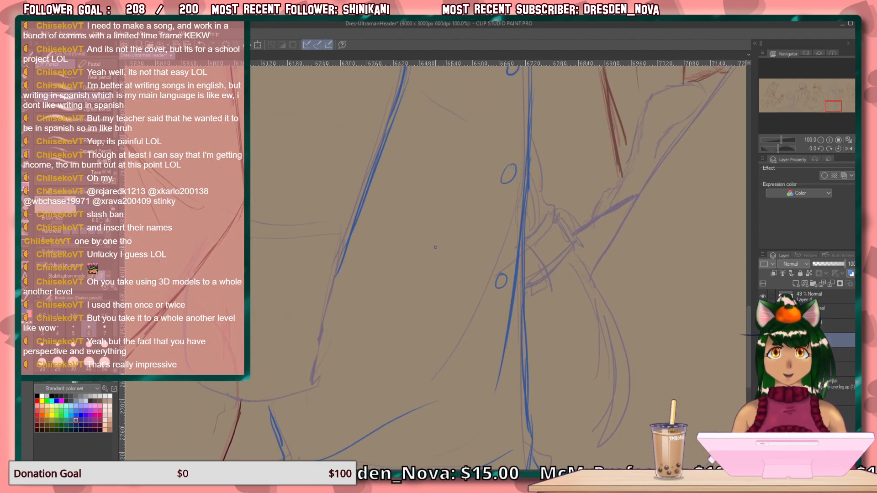
Trace the garment's long slanted lower edge in blue down to its corner and draw the curved hem extending from it.
left_click_drag(341, 265, 324, 357)
left_click_drag(335, 284, 313, 384)
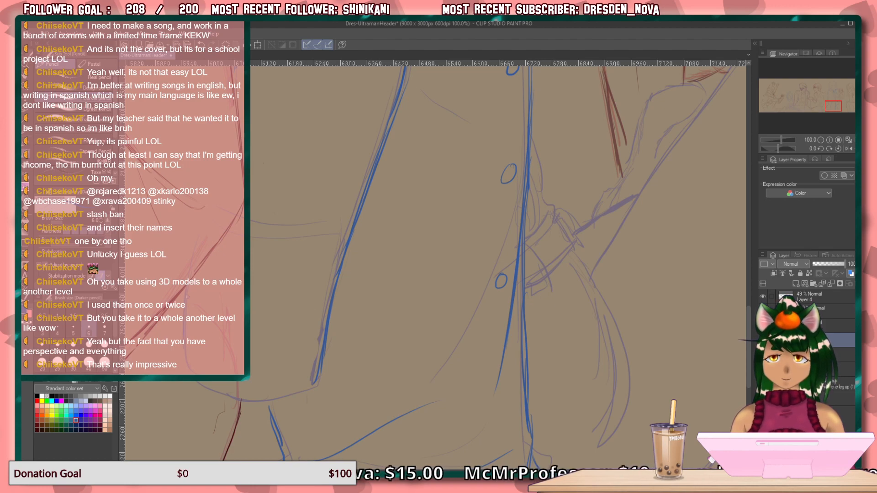
left_click_drag(195, 382, 257, 406)
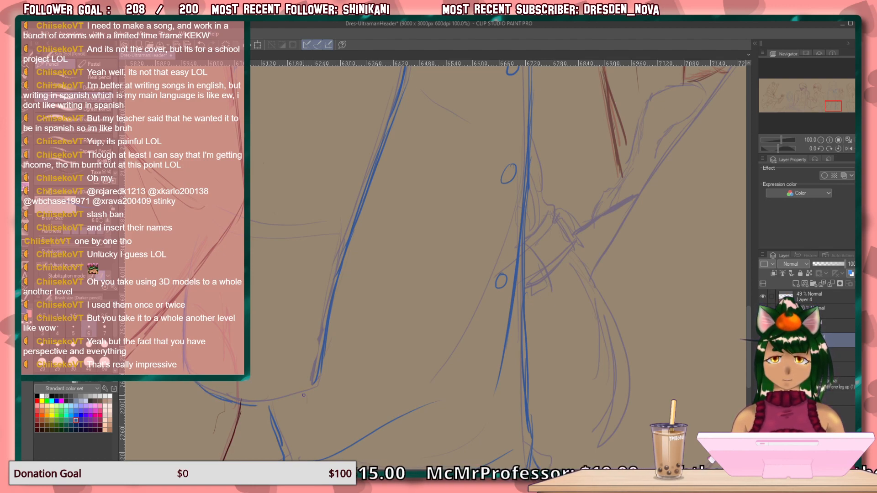
mouse_move(322, 385)
left_mouse_down()
mouse_move(276, 402)
mouse_move(293, 400)
mouse_move(251, 404)
left_mouse_up()
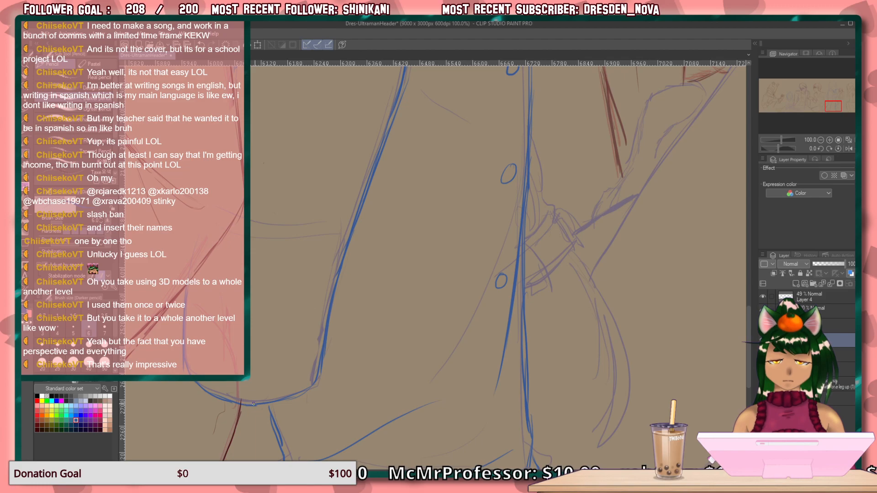
Draw the pensive figure's face profile in blue from the nose bridge to the nostril and lips, then the chin line behind the hand.
mouse_move(502, 244)
left_mouse_down()
mouse_move(383, 337)
mouse_move(361, 306)
mouse_move(409, 229)
mouse_move(385, 448)
left_mouse_up()
mouse_move(389, 367)
left_mouse_down()
mouse_move(391, 399)
mouse_move(390, 302)
mouse_move(471, 388)
left_mouse_up()
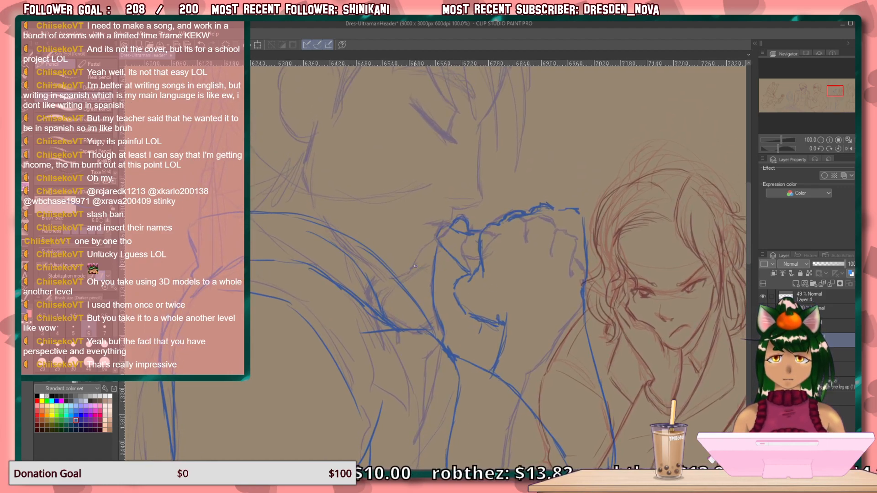
left_click_drag(456, 353, 470, 192)
left_click_drag(473, 315, 460, 279)
left_click_drag(461, 187, 465, 462)
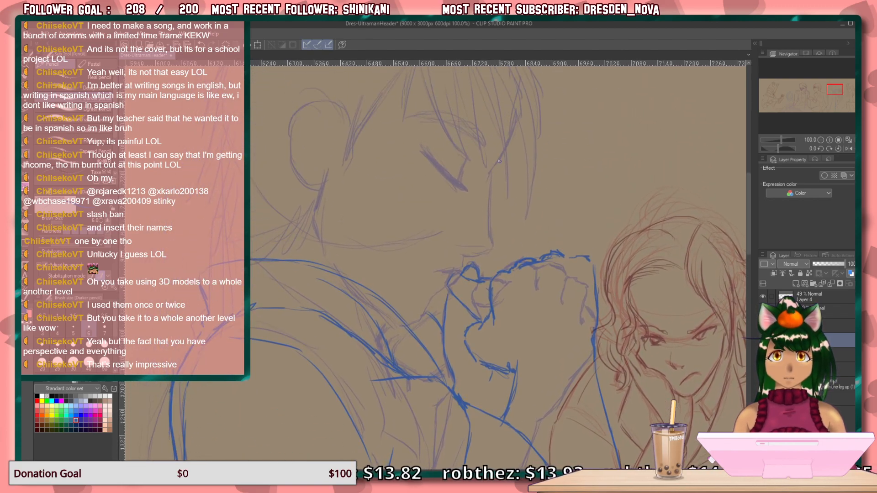
mouse_move(494, 169)
left_mouse_down()
mouse_move(490, 247)
mouse_move(469, 255)
left_mouse_up()
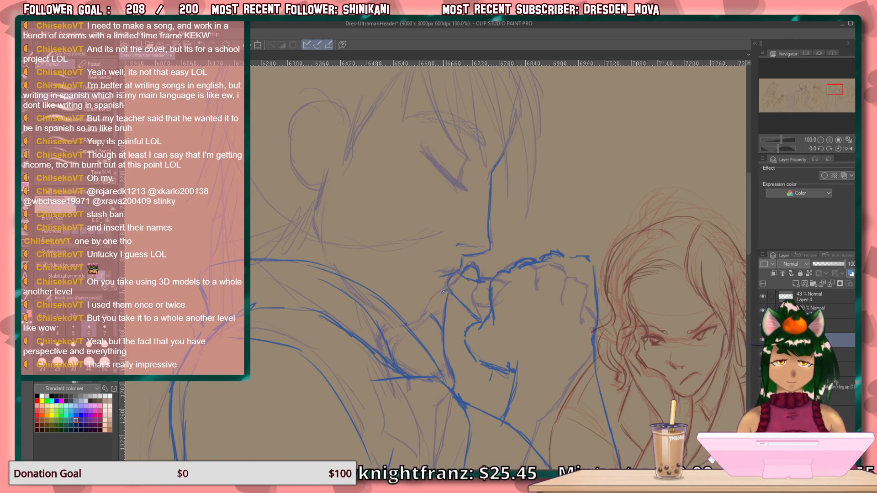
mouse_move(445, 291)
left_mouse_down()
mouse_move(418, 321)
mouse_move(404, 319)
left_mouse_up()
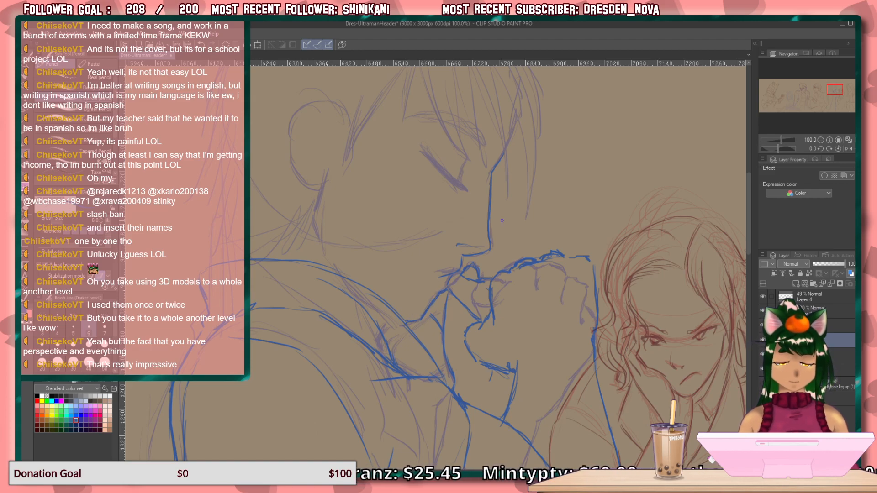
Draw the figure's ear in blue with an inner fold and extend the neck line down from the earlobe.
scroll(401, 321, "up", 3)
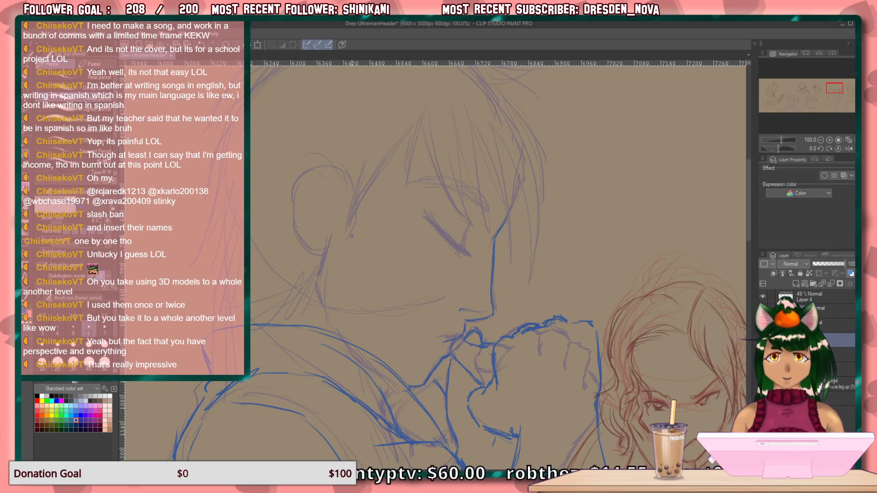
mouse_move(351, 186)
left_mouse_down()
mouse_move(341, 170)
mouse_move(313, 175)
mouse_move(328, 166)
mouse_move(304, 204)
mouse_move(302, 195)
mouse_move(324, 254)
left_mouse_up()
mouse_move(338, 182)
left_mouse_down()
mouse_move(330, 226)
mouse_move(326, 207)
mouse_move(316, 285)
mouse_move(325, 319)
left_mouse_up()
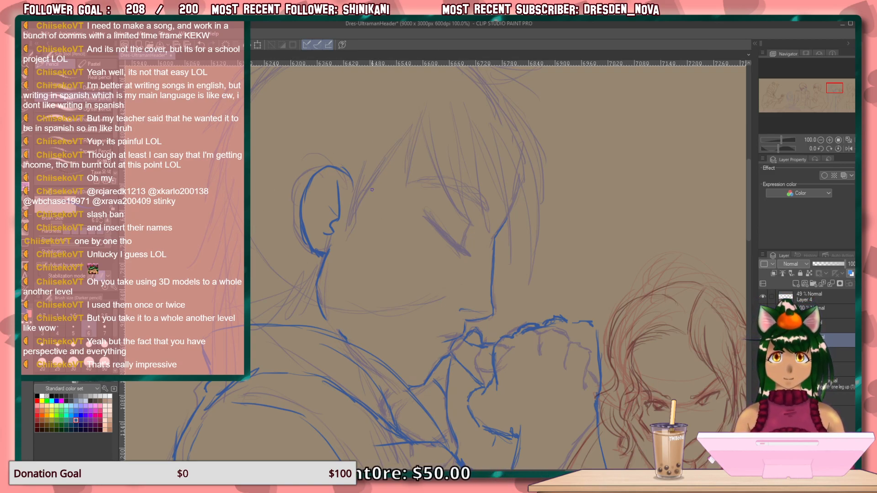
Sketch overlapping blue sideburn strands sweeping from the temple down in front of the ear.
left_click_drag(406, 134, 350, 231)
left_click_drag(380, 163, 338, 244)
key("ctrl+z")
left_click_drag(366, 187, 343, 252)
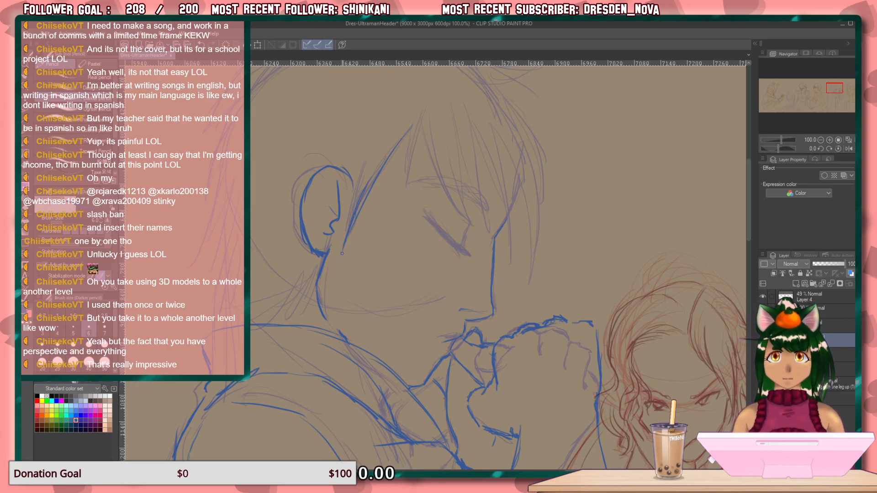
left_click_drag(374, 143, 345, 224)
left_click_drag(364, 166, 342, 245)
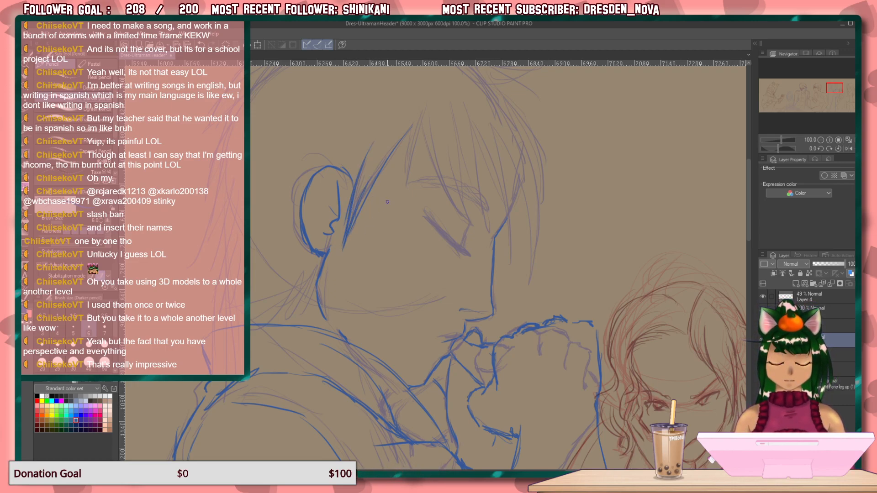
Draw a pointed blue forelock over the temple and start a long fringe strand curving down towards the closed eye.
left_click_drag(437, 94, 406, 186)
left_click_drag(431, 96, 406, 192)
left_click_drag(408, 140, 404, 196)
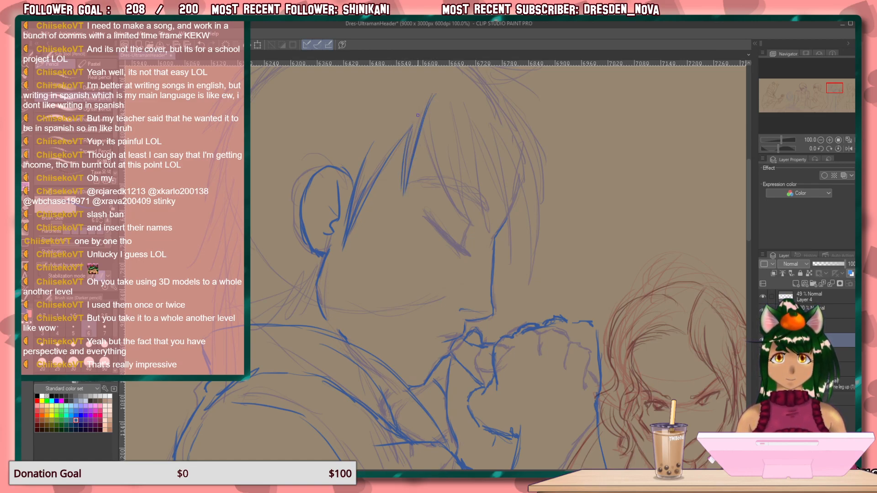
left_click_drag(425, 126, 451, 209)
left_click_drag(440, 169, 465, 223)
left_click_drag(452, 110, 459, 192)
key("ctrl+z")
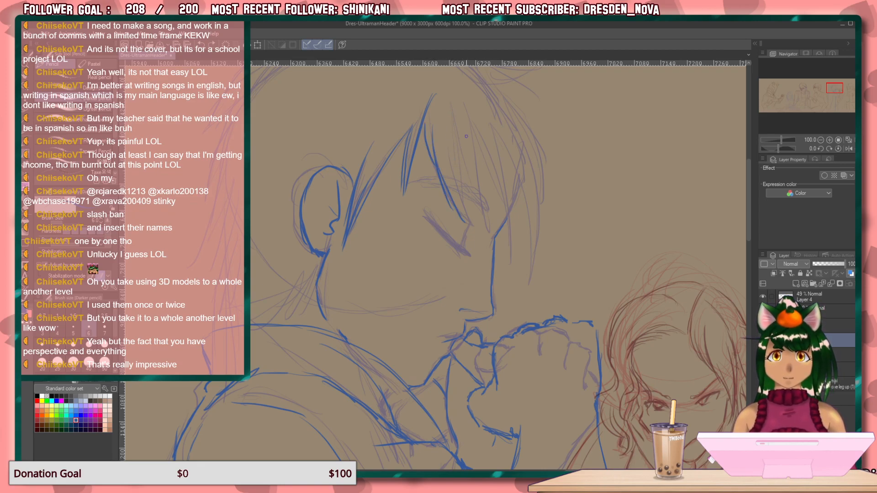
left_click_drag(454, 133, 456, 164)
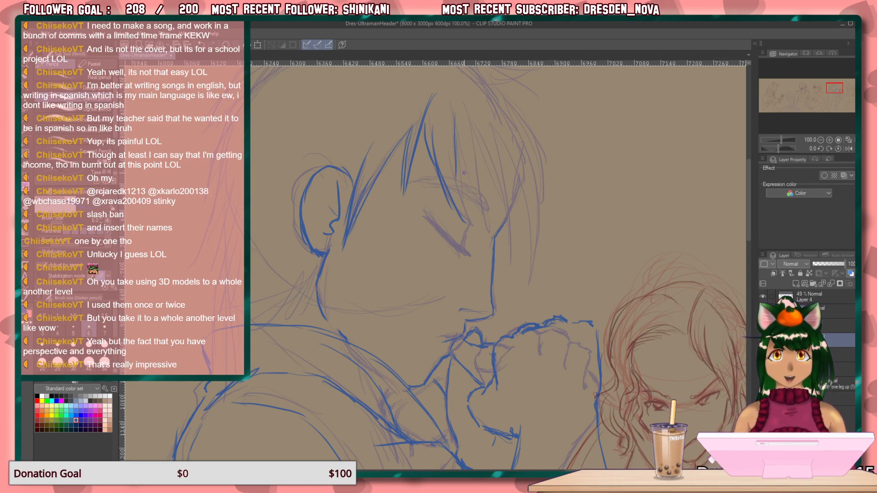
key("ctrl+z")
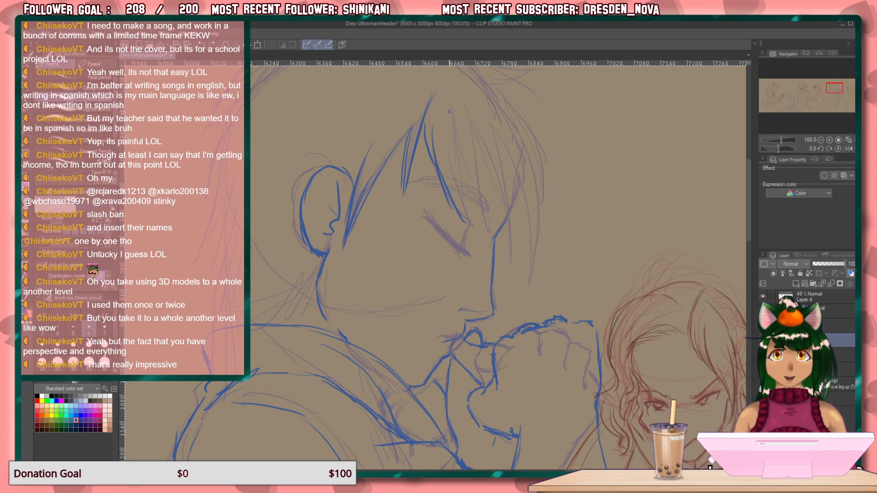
Fill the middle of the fringe with tapered blue hair locks falling over the brow to the closed eye.
left_click_drag(453, 133, 459, 186)
left_click_drag(449, 138, 469, 231)
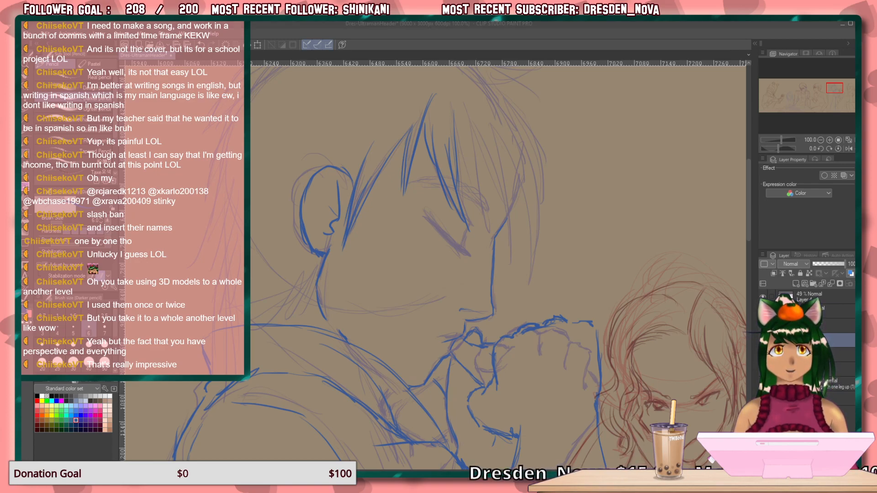
mouse_move(463, 87)
left_mouse_down()
mouse_move(483, 238)
mouse_move(472, 170)
left_mouse_up()
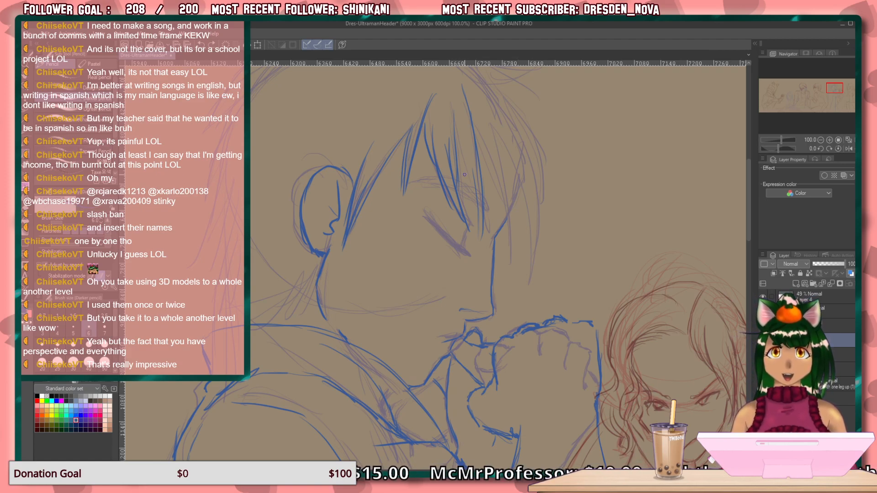
mouse_move(473, 163)
left_mouse_down()
mouse_move(475, 222)
mouse_move(475, 183)
mouse_move(478, 213)
left_mouse_up()
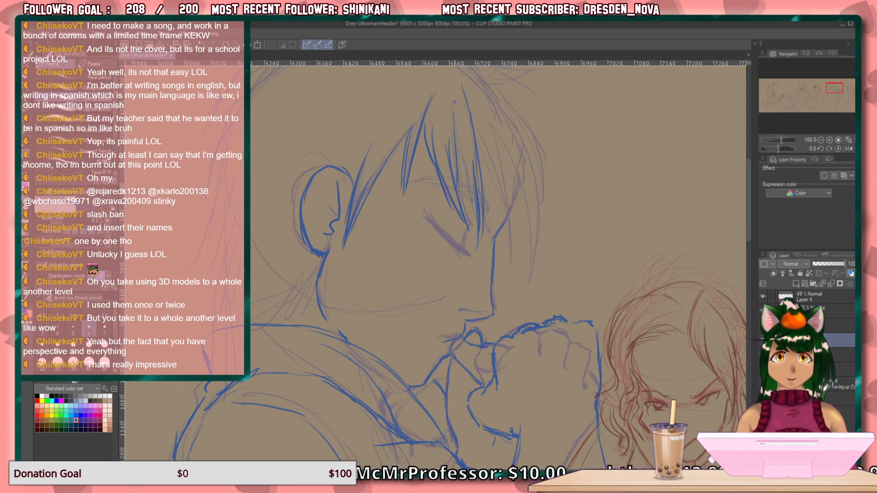
left_click_drag(452, 85, 465, 166)
left_click_drag(457, 121, 477, 206)
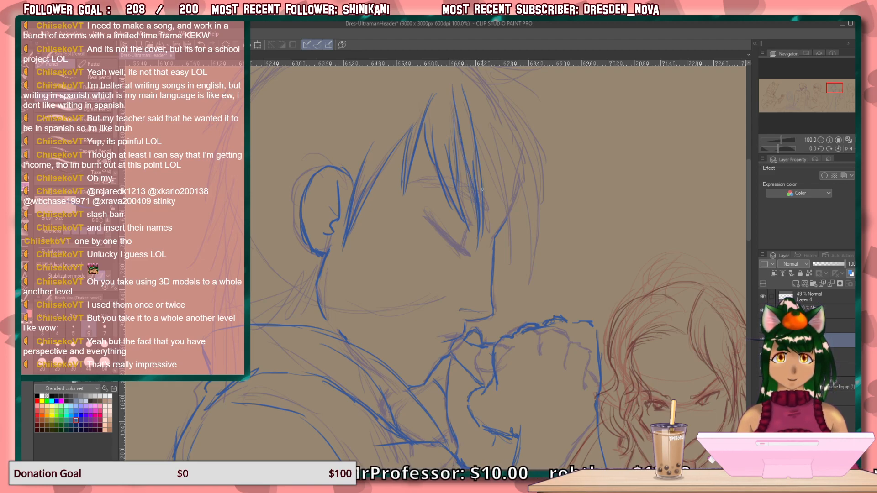
Add long blue fringe strands in front of the forehead, hanging past the nose bridge and ending in points.
left_click_drag(495, 117, 504, 256)
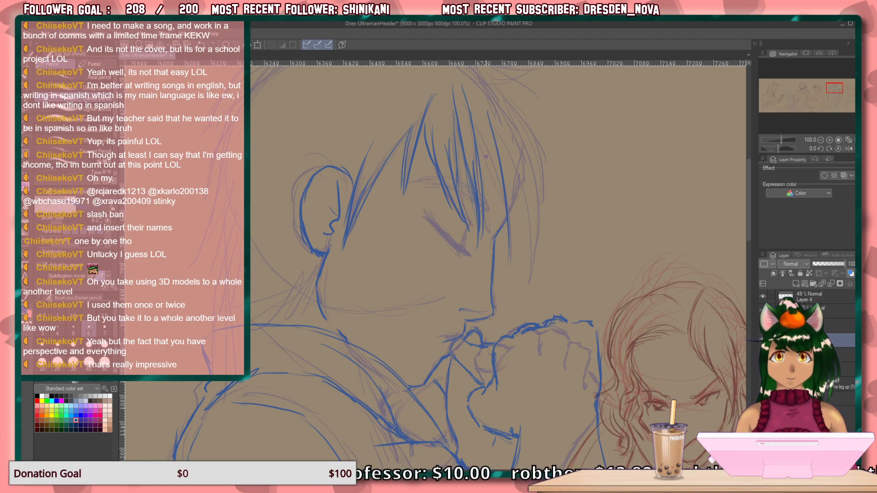
mouse_move(473, 117)
left_mouse_down()
mouse_move(509, 244)
mouse_move(520, 373)
left_mouse_up()
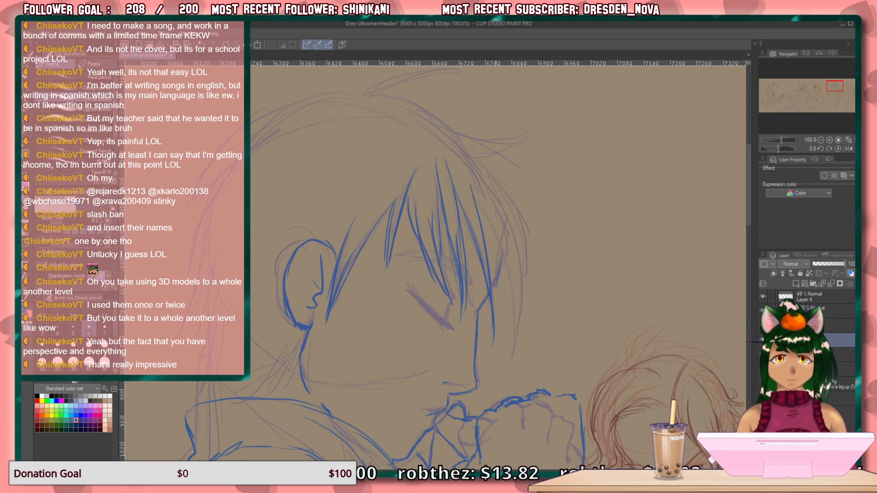
left_click_drag(480, 206, 516, 336)
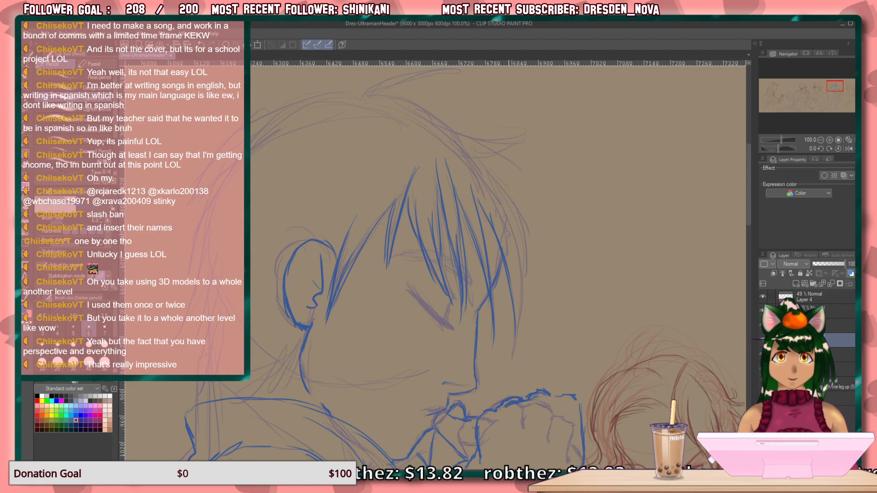
left_click_drag(501, 200, 518, 276)
left_click_drag(507, 216, 518, 311)
mouse_move(516, 264)
left_mouse_down()
mouse_move(517, 298)
mouse_move(514, 256)
mouse_move(516, 310)
mouse_move(511, 247)
mouse_move(516, 326)
left_mouse_up()
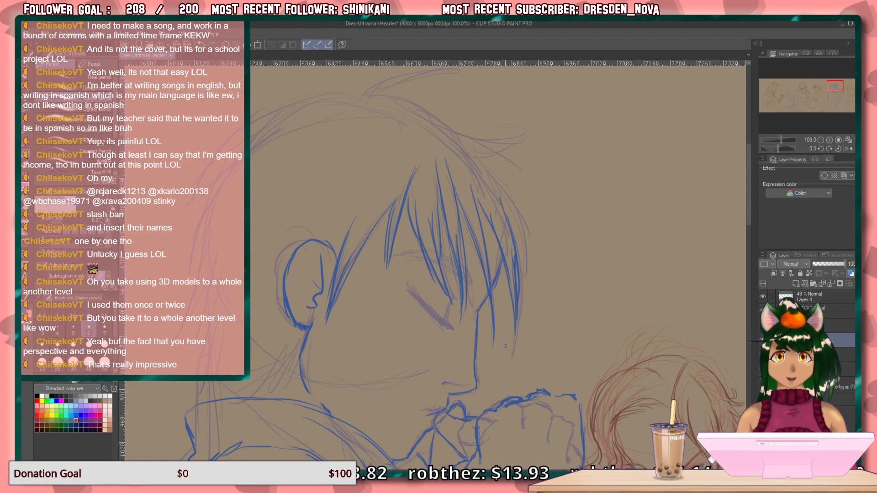
Outline the outermost front edge of the fringe in blue, curving from above the forehead down to a tip.
left_click_drag(470, 150, 524, 227)
left_click_drag(495, 178, 531, 273)
mouse_move(524, 228)
left_mouse_down()
mouse_move(528, 284)
mouse_move(524, 271)
left_mouse_up()
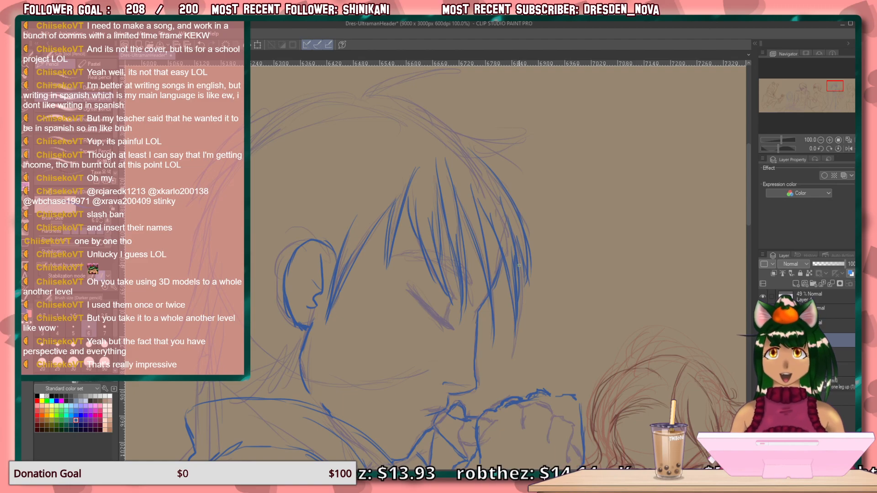
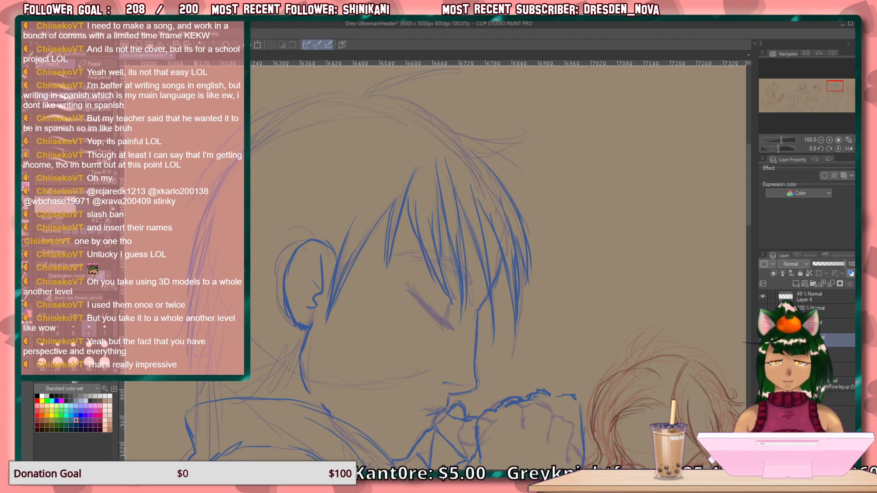
Draw blue hair strands at the back of the neck, falling from behind the ear down to the collar.
mouse_move(207, 284)
left_mouse_down()
mouse_move(199, 336)
mouse_move(205, 397)
left_mouse_up()
left_click_drag(206, 361, 207, 396)
left_click_drag(211, 323, 207, 400)
mouse_move(207, 354)
left_mouse_down()
mouse_move(203, 402)
mouse_move(209, 397)
left_mouse_up()
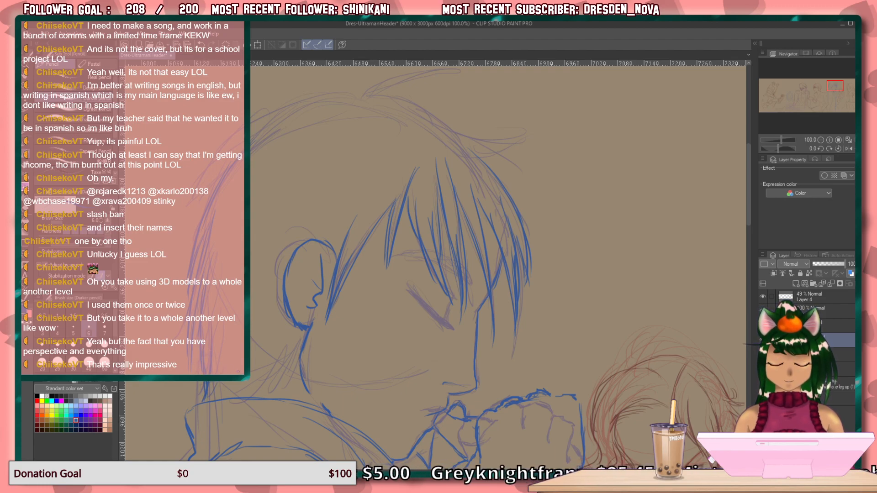
left_click_drag(304, 350, 278, 391)
mouse_move(297, 358)
left_mouse_down()
mouse_move(277, 378)
mouse_move(295, 352)
mouse_move(265, 393)
mouse_move(276, 378)
mouse_move(260, 398)
left_mouse_up()
mouse_move(268, 330)
left_mouse_down()
mouse_move(262, 356)
mouse_move(233, 393)
left_mouse_up()
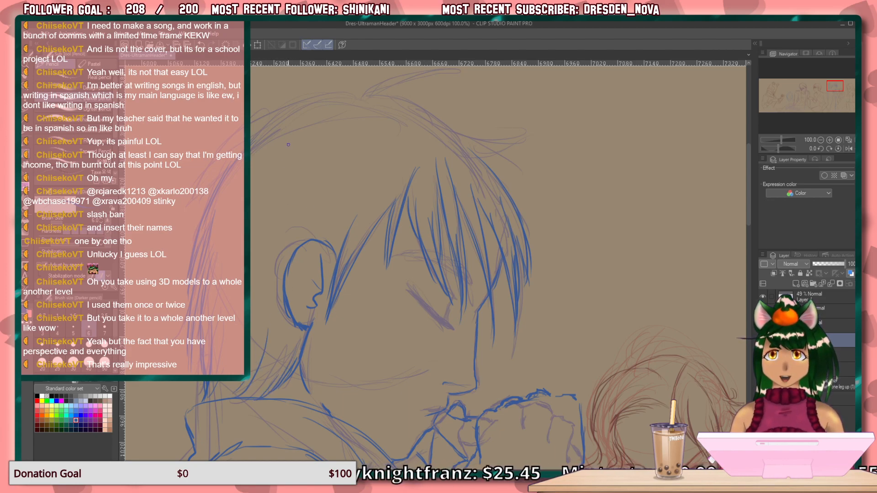
Add curved blue strands inside the hair above the ear and outline the back of the head over the sketch.
mouse_move(296, 138)
left_mouse_down()
mouse_move(251, 208)
mouse_move(256, 269)
left_mouse_up()
left_click_drag(341, 175, 333, 219)
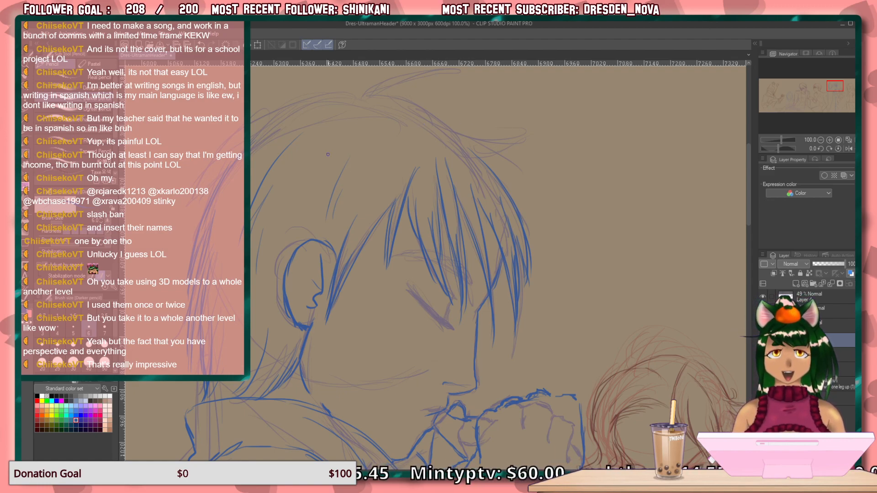
left_click_drag(335, 97, 251, 134)
left_click_drag(225, 162, 187, 238)
left_click_drag(200, 205, 193, 250)
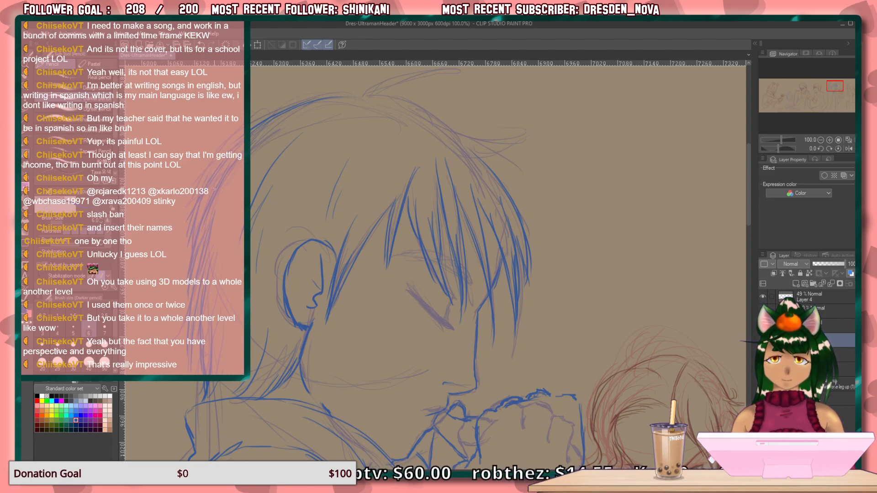
left_click_drag(208, 193, 188, 263)
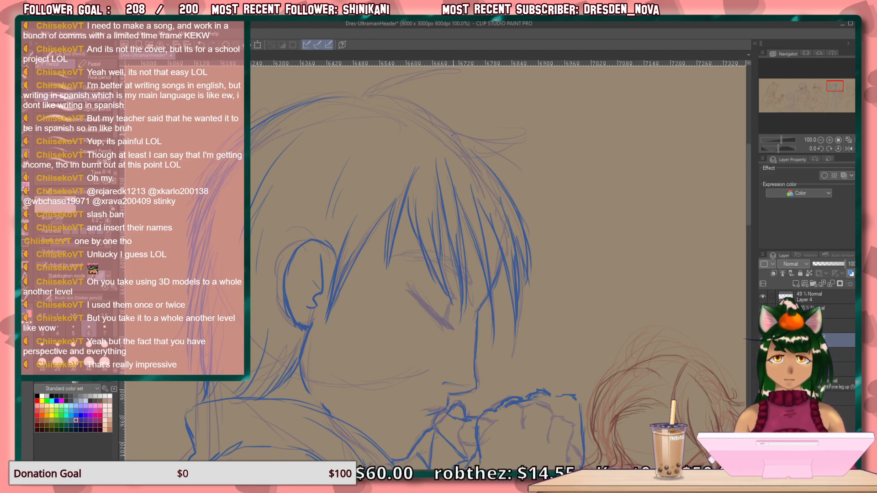
Outline the top of the head in blue, sweeping from the crown forward into pointed tufts above the fringe.
left_click_drag(432, 114, 484, 156)
mouse_move(460, 135)
left_mouse_down()
mouse_move(504, 168)
mouse_move(493, 167)
left_mouse_up()
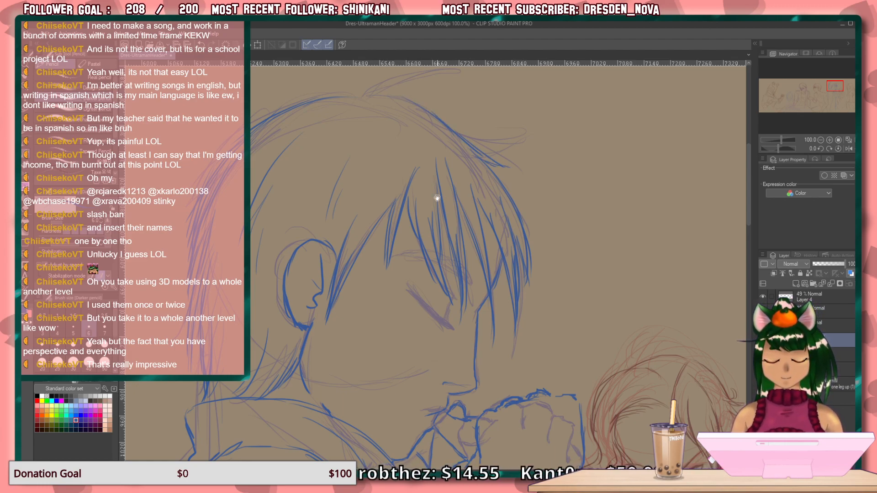
left_click_drag(441, 186, 540, 224)
left_click_drag(504, 185, 458, 186)
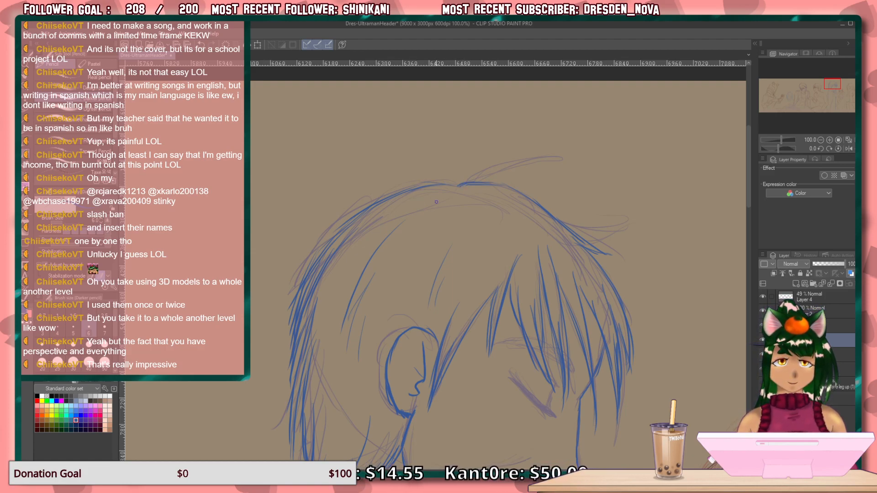
Redraw the closed eye's lash line in blue over the sketch, with a thin brow above it.
left_click_drag(459, 400, 333, 202)
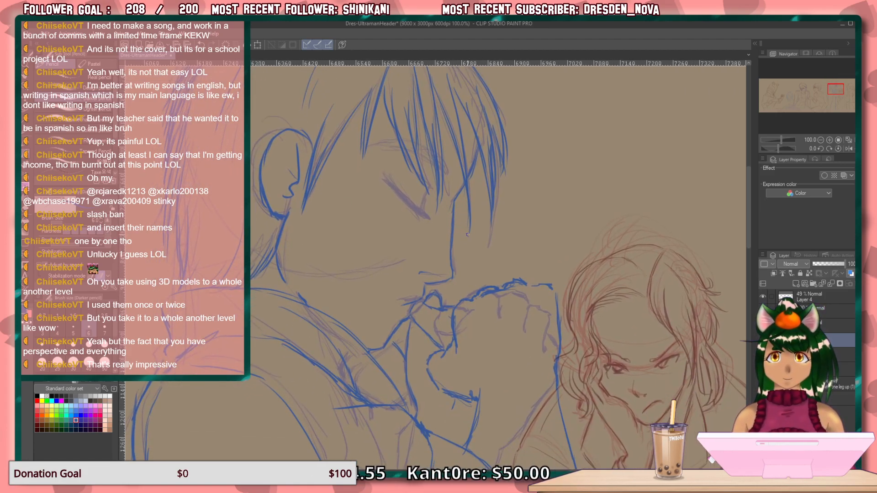
left_click_drag(389, 185, 424, 212)
left_click_drag(427, 215, 388, 180)
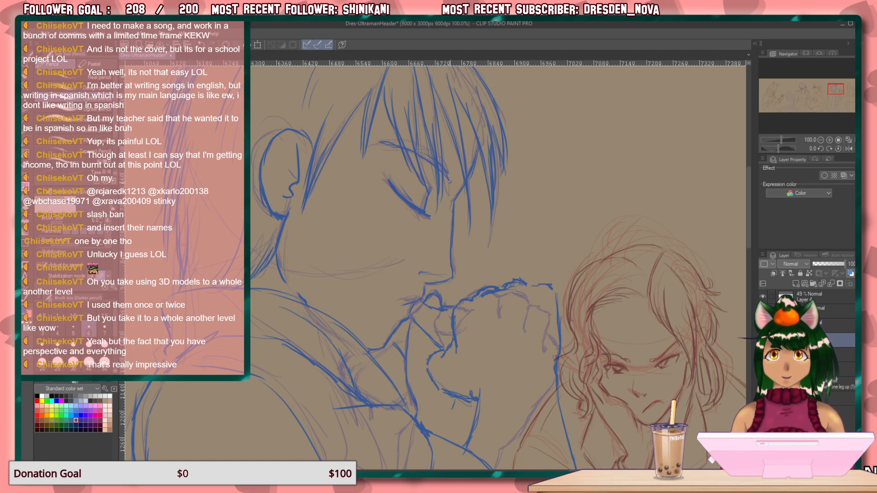
Draw the cloth edge in blue, slanting from the buttoned coat front down to the knot at the waist.
left_click_drag(457, 357, 427, 161)
left_click_drag(450, 411, 441, 227)
left_click_drag(447, 450, 462, 191)
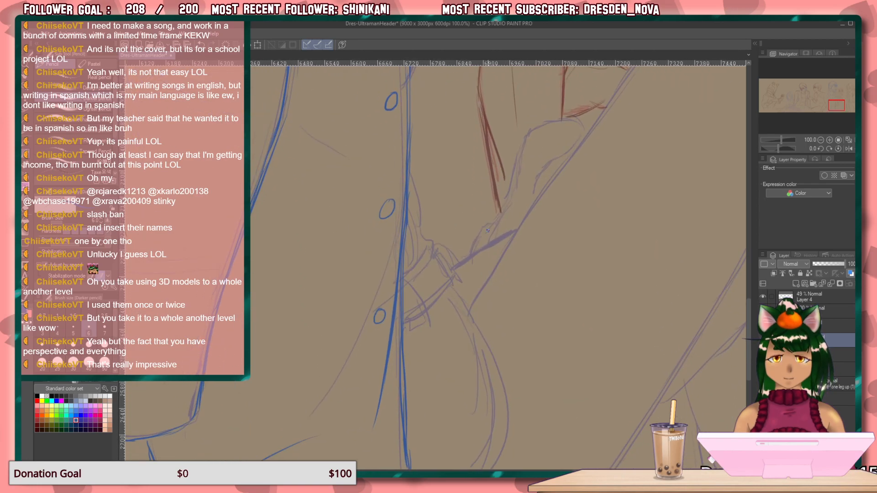
left_click_drag(434, 254, 417, 276)
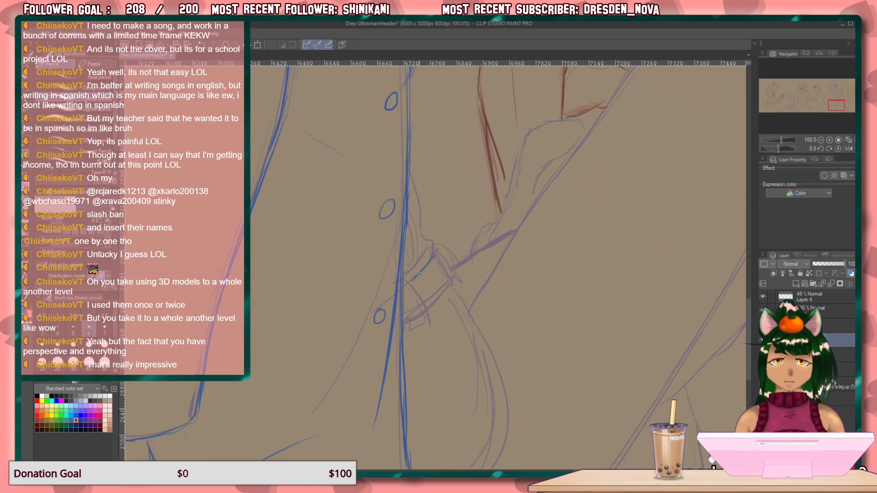
mouse_move(413, 180)
left_mouse_down()
mouse_move(437, 252)
mouse_move(407, 272)
left_mouse_up()
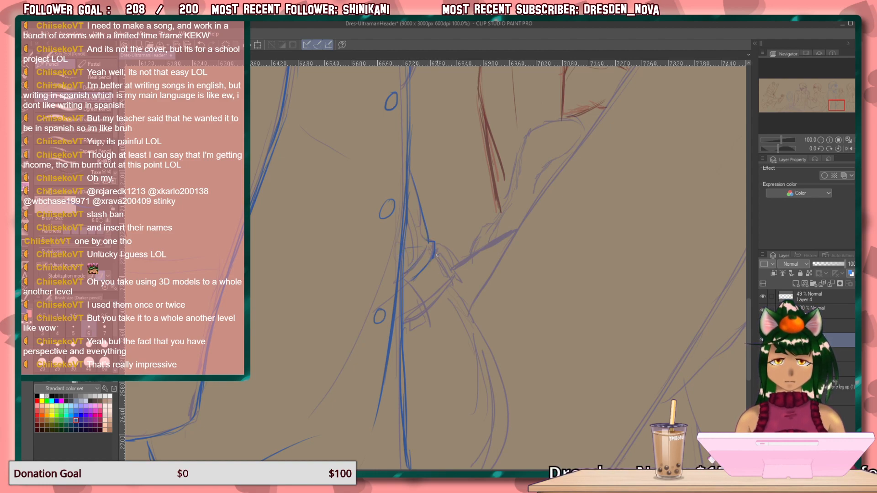
Redraw the waist knot's banded loop in blue, with small cloth folds gathered above it.
left_click_drag(435, 256, 450, 268)
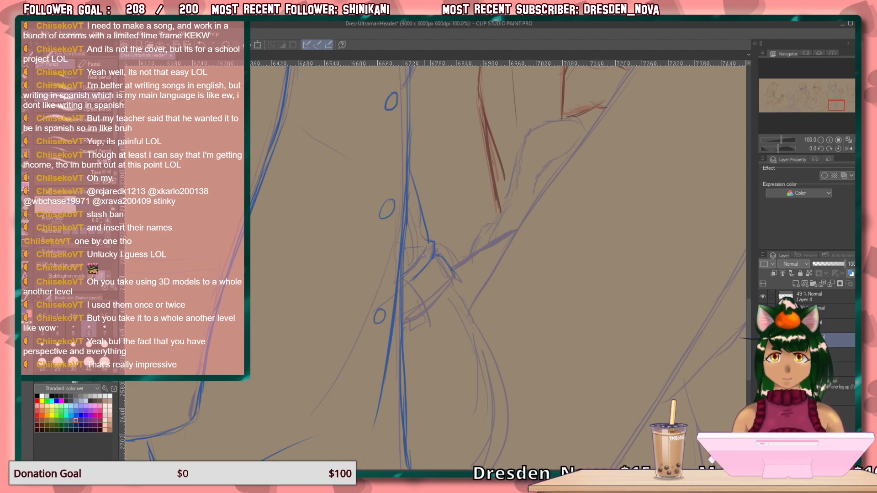
mouse_move(439, 255)
left_mouse_down()
mouse_move(429, 270)
mouse_move(431, 263)
mouse_move(418, 268)
mouse_move(414, 247)
left_mouse_up()
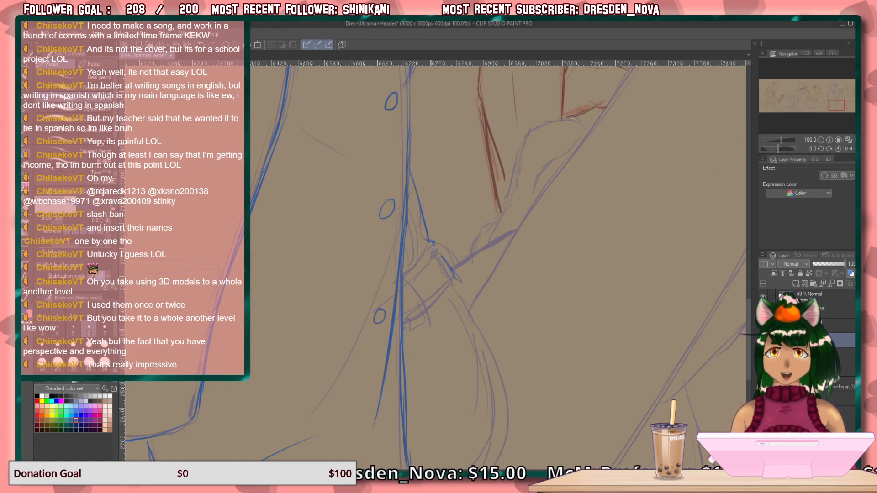
mouse_move(440, 255)
left_mouse_down()
mouse_move(411, 279)
mouse_move(427, 318)
mouse_move(413, 330)
mouse_move(407, 317)
left_mouse_up()
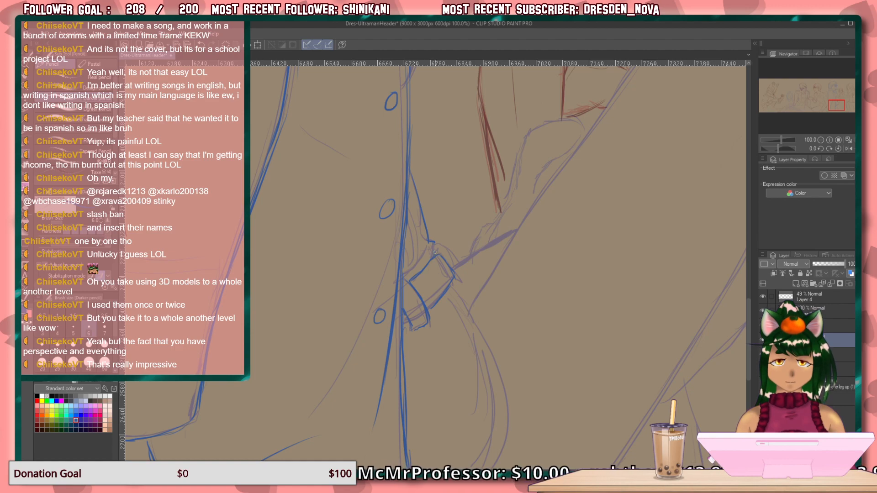
mouse_move(435, 249)
left_mouse_down()
mouse_move(452, 259)
mouse_move(454, 279)
mouse_move(439, 246)
mouse_move(405, 274)
left_mouse_up()
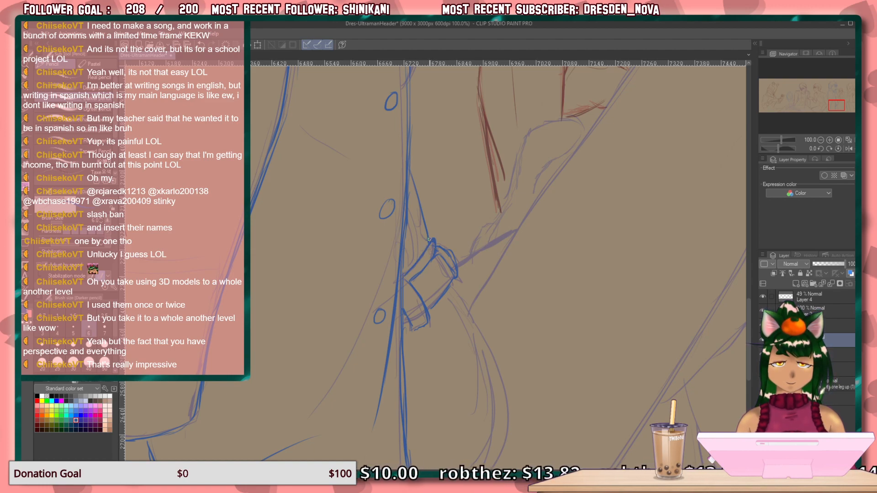
left_click_drag(433, 243, 431, 230)
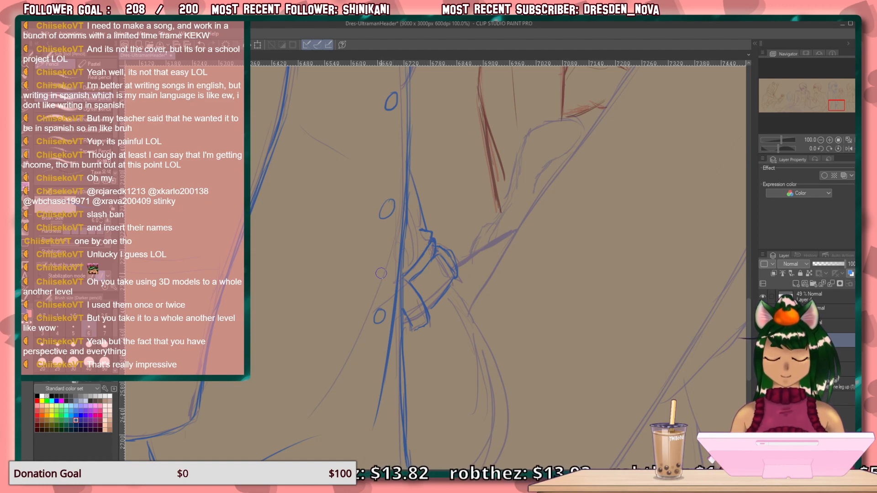
left_click_drag(410, 240, 406, 267)
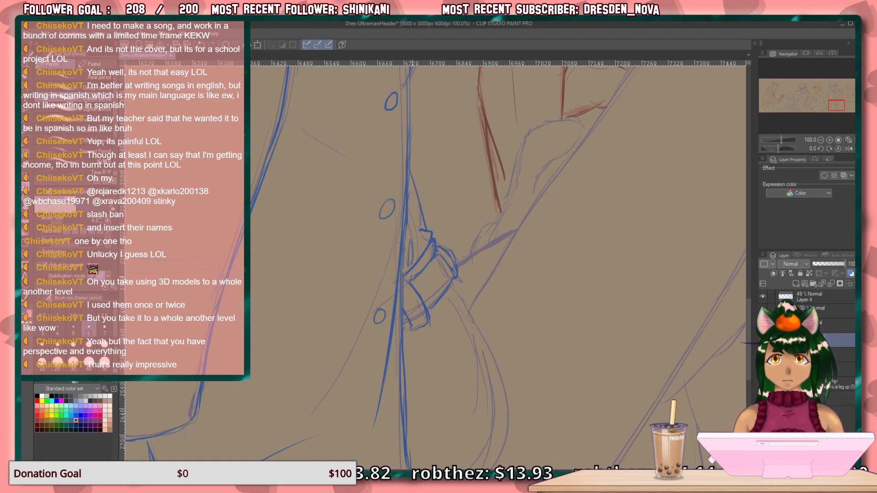
Draw the long curved tail hanging from the waist knot to a point, plus a short lap line beside it.
left_click_drag(491, 315, 447, 234)
mouse_move(411, 201)
left_mouse_down()
mouse_move(441, 222)
mouse_move(464, 294)
mouse_move(481, 293)
left_mouse_up()
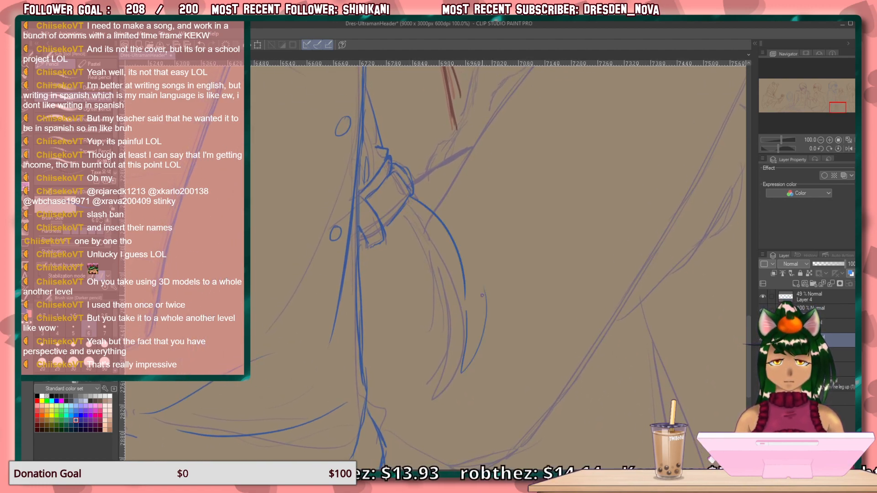
left_click_drag(450, 231, 476, 277)
left_click_drag(430, 211, 518, 215)
mouse_move(486, 351)
left_mouse_down()
mouse_move(452, 296)
mouse_move(443, 302)
left_mouse_up()
Draw the lap line rising from the waist knot and the long trouser contour sweeping up from the seat.
mouse_move(622, 188)
left_mouse_down()
mouse_move(531, 337)
mouse_move(457, 409)
mouse_move(400, 421)
mouse_move(341, 412)
left_mouse_up()
mouse_move(598, 249)
left_mouse_down()
mouse_move(505, 419)
mouse_move(519, 378)
mouse_move(475, 268)
mouse_move(480, 206)
mouse_move(519, 226)
mouse_move(601, 349)
mouse_move(481, 166)
mouse_move(499, 107)
mouse_move(386, 82)
mouse_move(452, 136)
mouse_move(462, 86)
mouse_move(455, 98)
left_mouse_up()
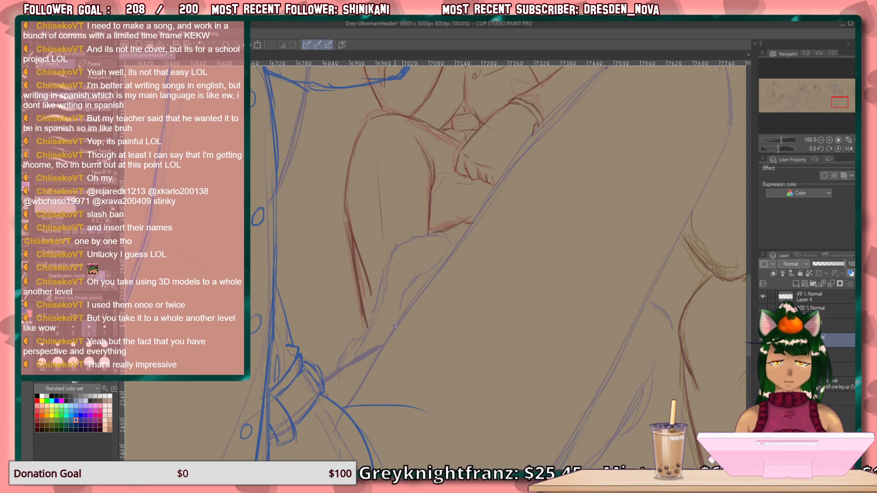
left_click_drag(389, 335, 322, 375)
mouse_move(501, 244)
left_mouse_down()
mouse_move(412, 319)
mouse_move(395, 362)
mouse_move(361, 169)
mouse_move(372, 192)
mouse_move(370, 151)
mouse_move(383, 101)
left_mouse_up()
left_click_drag(582, 174, 521, 270)
left_click_drag(559, 214, 487, 298)
left_click_drag(526, 256, 471, 310)
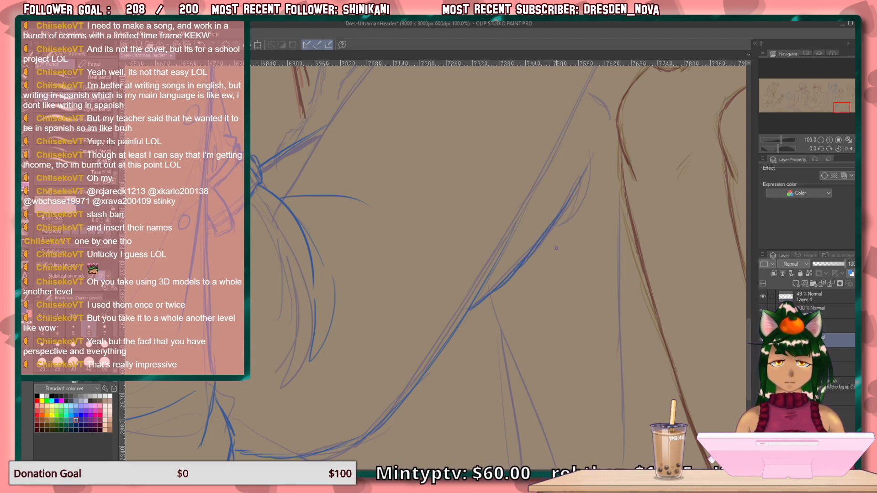
Close the pointed upper end of the trouser contour and draw two fold lines running down beneath it.
left_click_drag(599, 249, 527, 199)
left_click_drag(417, 247, 482, 355)
mouse_move(521, 104)
left_mouse_down()
mouse_move(498, 163)
mouse_move(460, 202)
left_mouse_up()
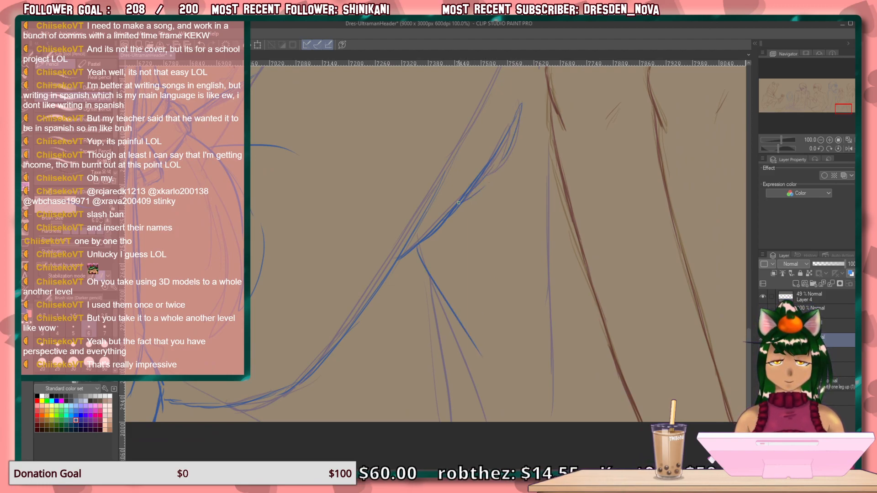
left_click_drag(420, 269, 445, 421)
Draw a short blue curve beside the maroon figure's knee and the vertical trouser edge below it.
left_click_drag(546, 214, 528, 370)
left_click_drag(500, 194, 519, 207)
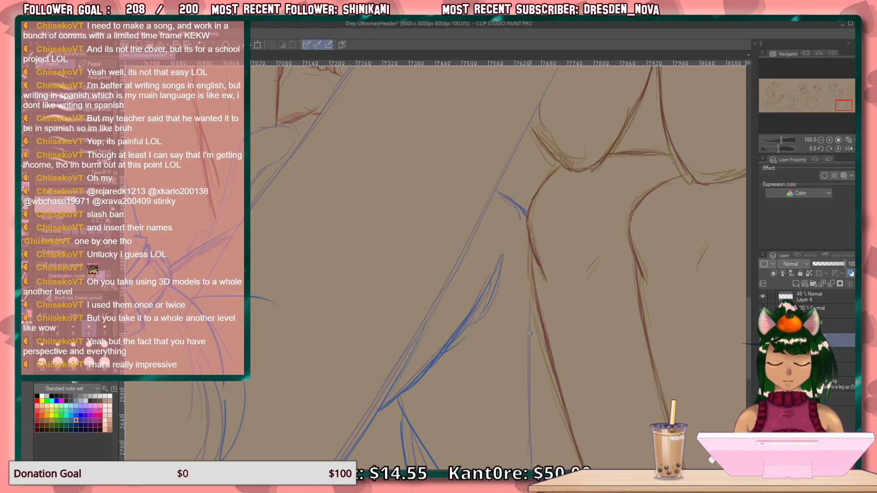
left_click_drag(537, 327, 534, 426)
left_click_drag(523, 349, 506, 221)
left_click_drag(520, 305, 515, 432)
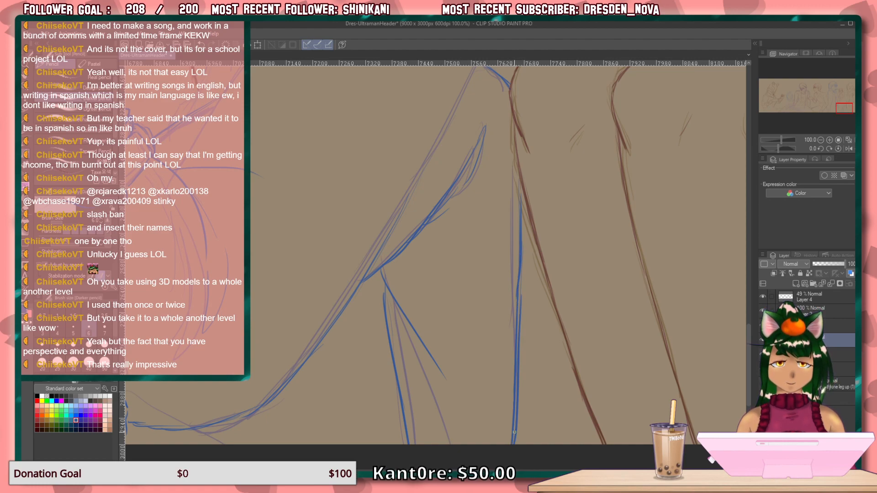
Rework the lower part of the vertical trouser edge, erasing excess strokes, and sketch a thin line alongside it.
mouse_move(523, 344)
left_mouse_down()
mouse_move(522, 438)
mouse_move(522, 424)
left_mouse_up()
mouse_move(521, 301)
left_mouse_down()
mouse_move(522, 368)
mouse_move(521, 274)
mouse_move(519, 438)
left_mouse_up()
mouse_move(523, 402)
left_mouse_down()
mouse_move(524, 431)
mouse_move(512, 388)
left_mouse_up()
key("e")
mouse_move(511, 450)
left_mouse_down()
mouse_move(513, 301)
mouse_move(518, 441)
left_mouse_up()
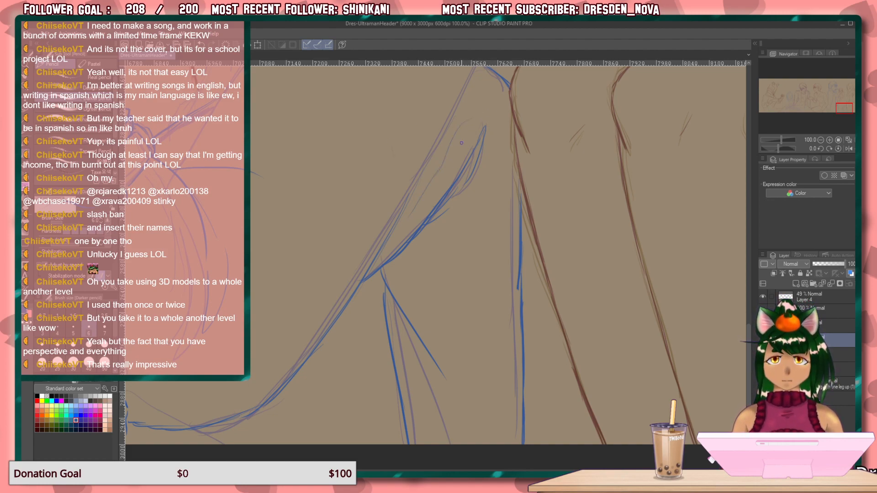
left_click_drag(492, 189, 500, 445)
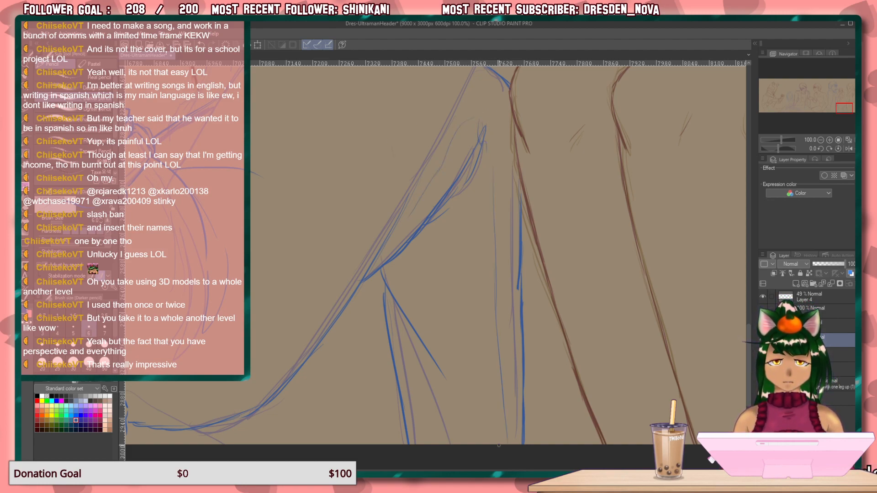
mouse_move(473, 286)
left_mouse_down()
mouse_move(514, 397)
mouse_move(525, 372)
mouse_move(535, 442)
mouse_move(467, 482)
left_mouse_up()
Outline the rounded shape behind the raised leg in blue and trace the leg's long diagonal upper edge.
mouse_move(529, 331)
left_mouse_down()
mouse_move(528, 434)
mouse_move(562, 420)
left_mouse_up()
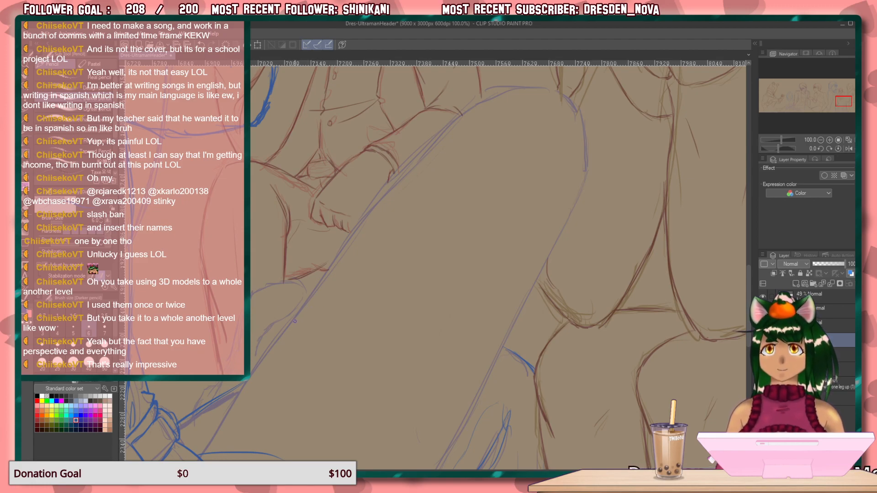
left_click_drag(305, 288, 257, 294)
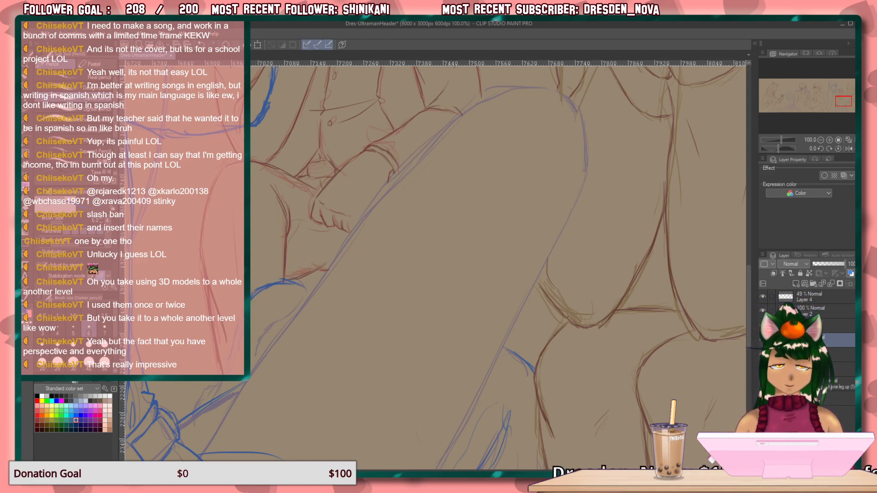
left_click_drag(221, 383, 210, 397)
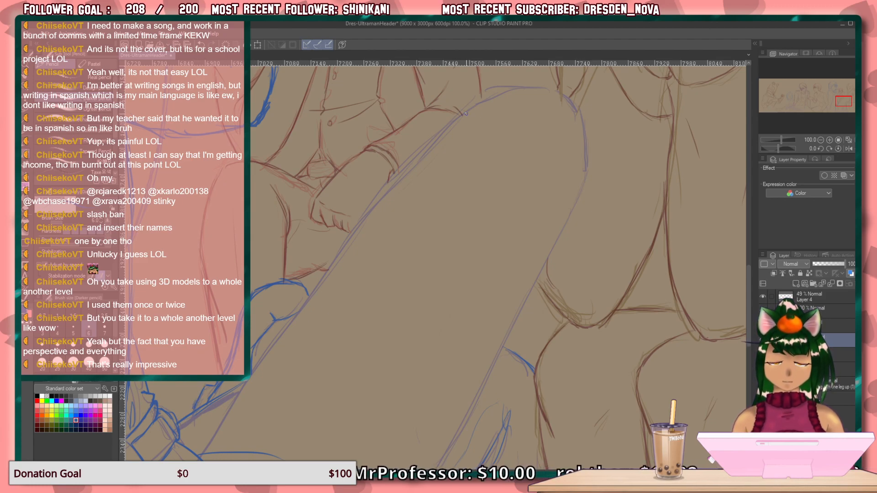
mouse_move(462, 114)
left_mouse_down()
mouse_move(353, 229)
mouse_move(310, 293)
left_mouse_up()
left_click_drag(391, 181, 214, 433)
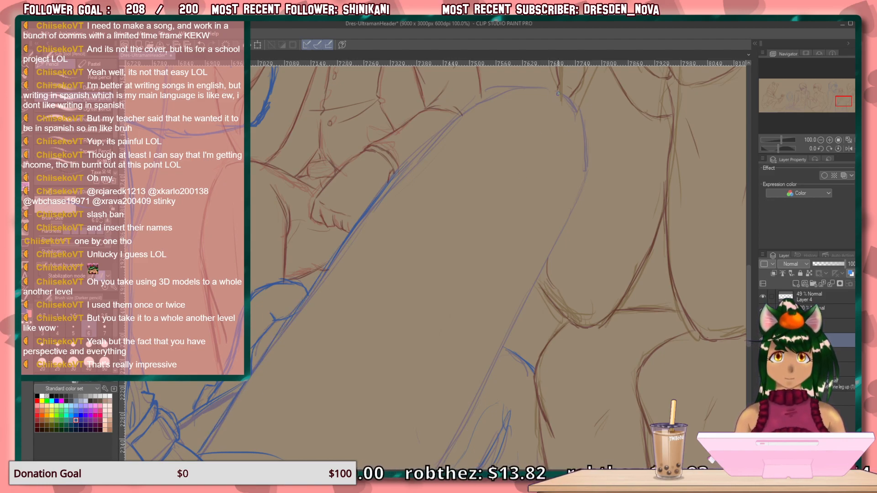
Set Layer 4's opacity to 100% and erase the scowling figure's maroon sleeve lines where they overlap the blue elbow.
left_click(809, 298)
left_click_drag(829, 264, 850, 265)
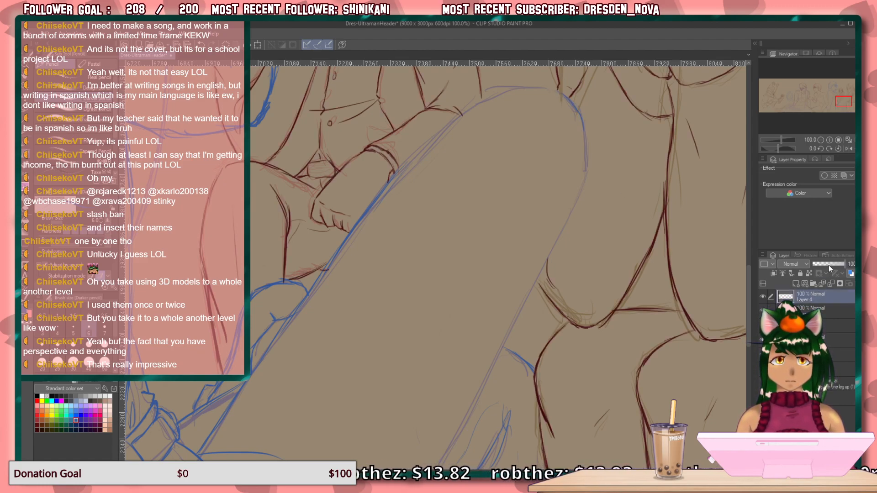
left_click_drag(520, 265, 555, 392)
left_click_drag(526, 275, 640, 416)
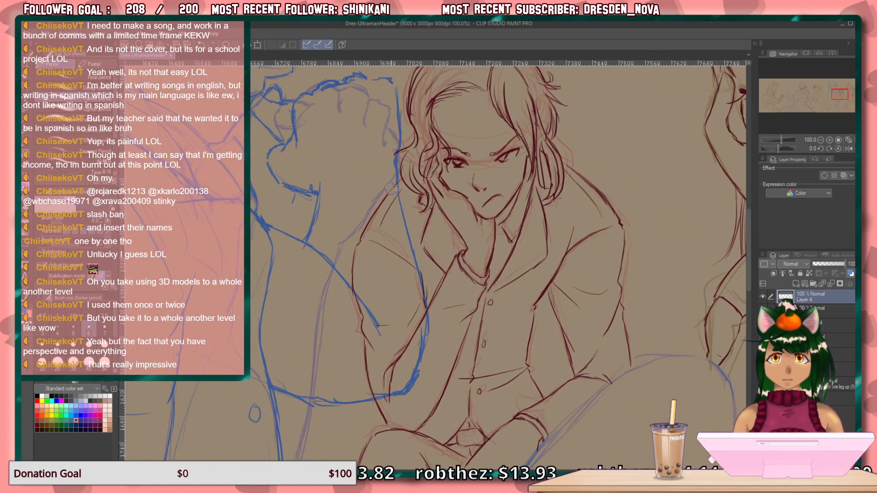
mouse_move(365, 237)
left_mouse_down()
mouse_move(358, 315)
mouse_move(374, 391)
mouse_move(399, 355)
mouse_move(410, 300)
mouse_move(416, 301)
left_mouse_up()
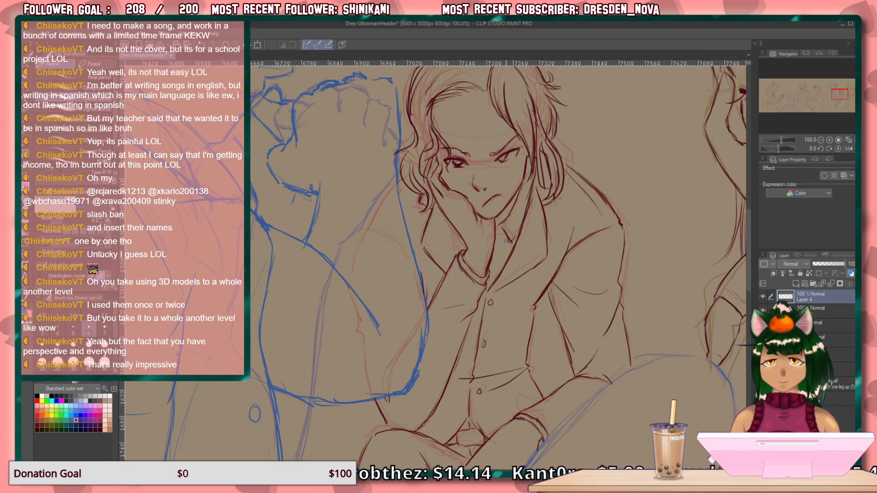
Trace the raised leg's rounded knee and long lower edge in blue and clear the rough sketch lines from view.
left_click_drag(511, 331, 429, 111)
left_click_drag(500, 273, 419, 265)
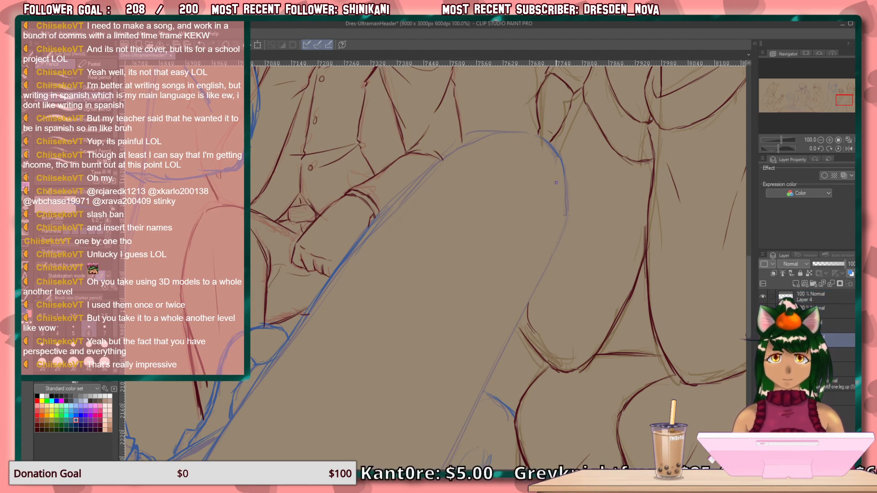
mouse_move(566, 172)
left_mouse_down()
mouse_move(565, 224)
mouse_move(479, 393)
mouse_move(530, 239)
left_mouse_up()
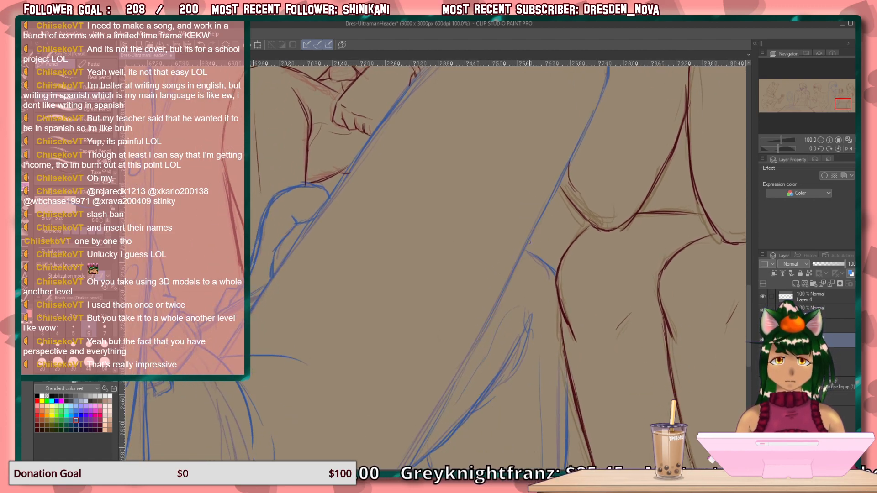
mouse_move(471, 297)
left_mouse_down()
mouse_move(463, 425)
mouse_move(448, 465)
left_mouse_up()
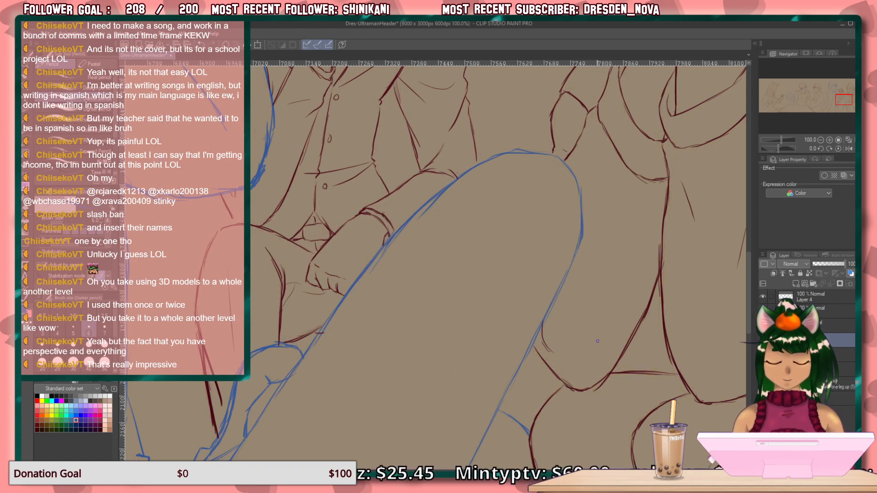
Toggle Layer 4's visibility to check how its maroon lines meet the blue figure.
scroll(546, 357, "down", 3)
mouse_move(368, 371)
left_mouse_down()
mouse_move(432, 339)
mouse_move(446, 278)
left_mouse_up()
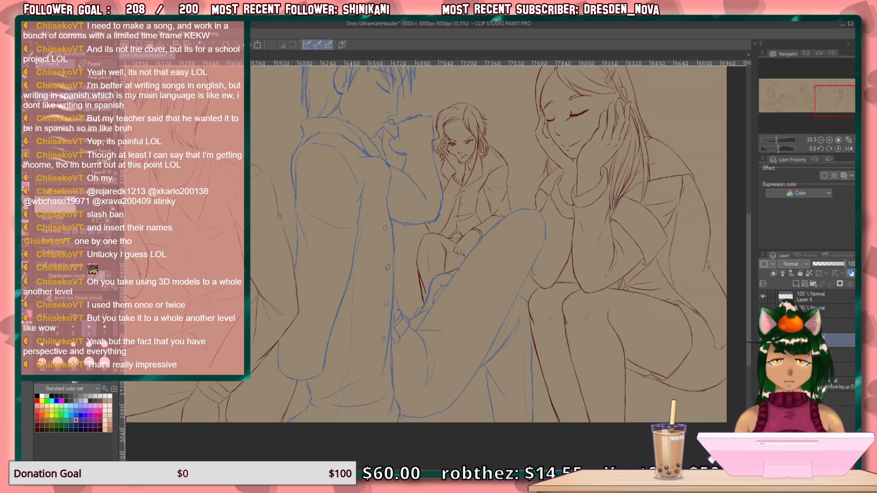
left_click(762, 296)
left_click(762, 297)
left_click(762, 296)
left_click(763, 296)
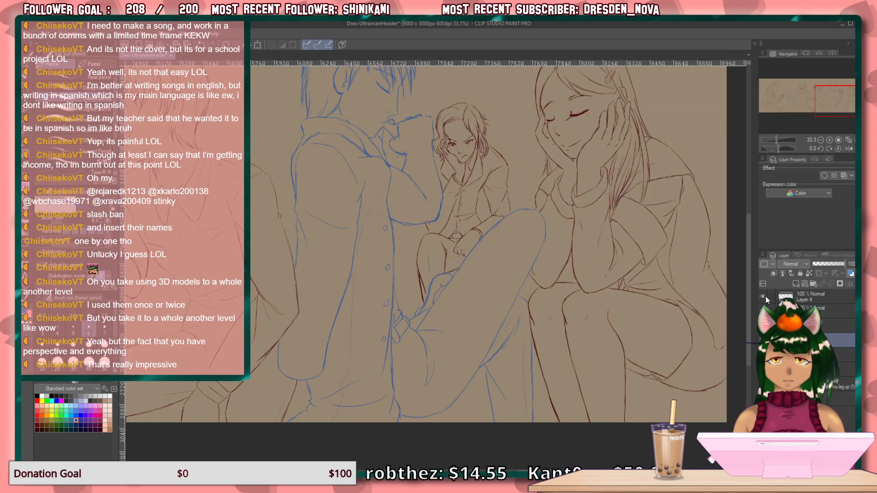
left_click(804, 297)
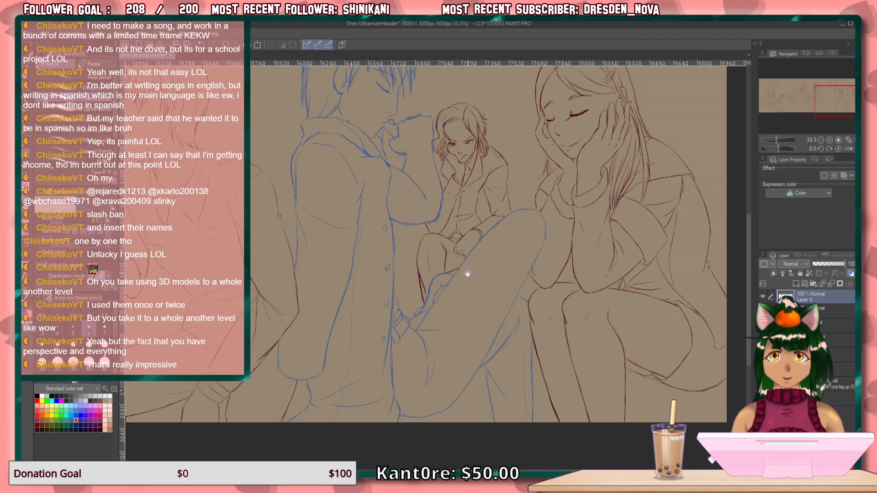
left_click_drag(468, 274, 456, 280)
Lock the transparent pixels of the pensive figure's blue line layer and prepare an enlarged marker pen.
left_click(845, 339)
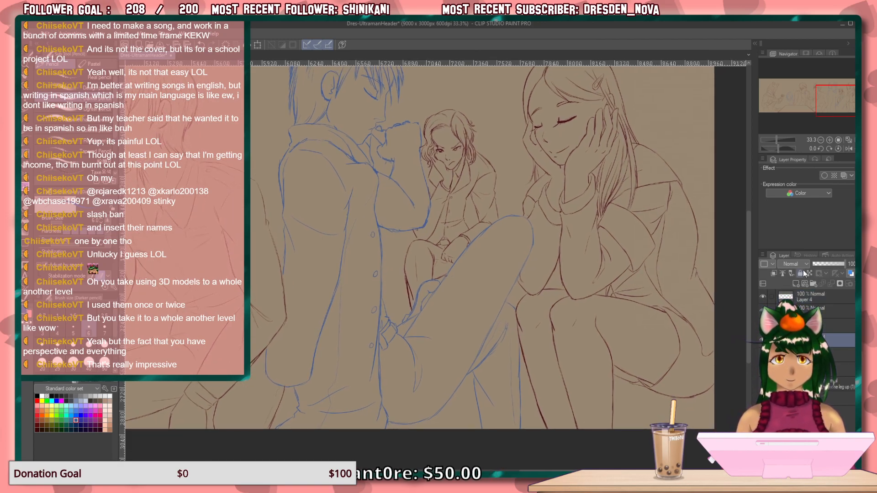
left_click(837, 325)
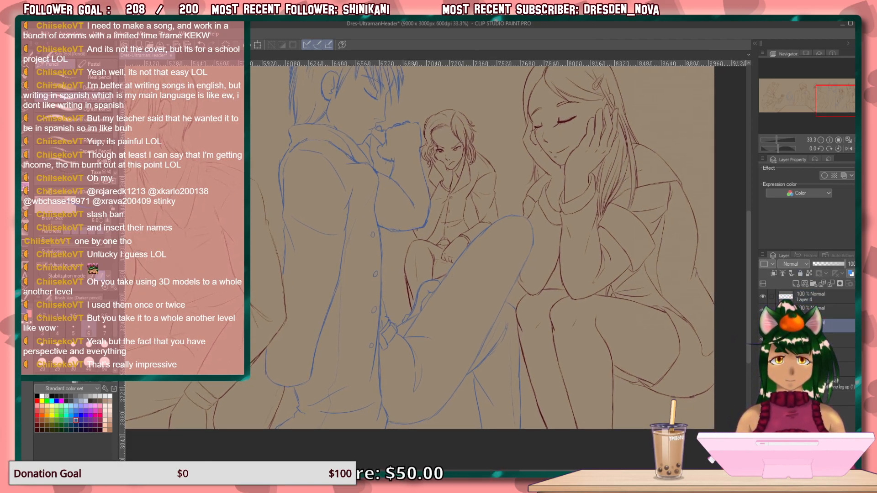
left_click(809, 273)
left_click(37, 430)
key("]")
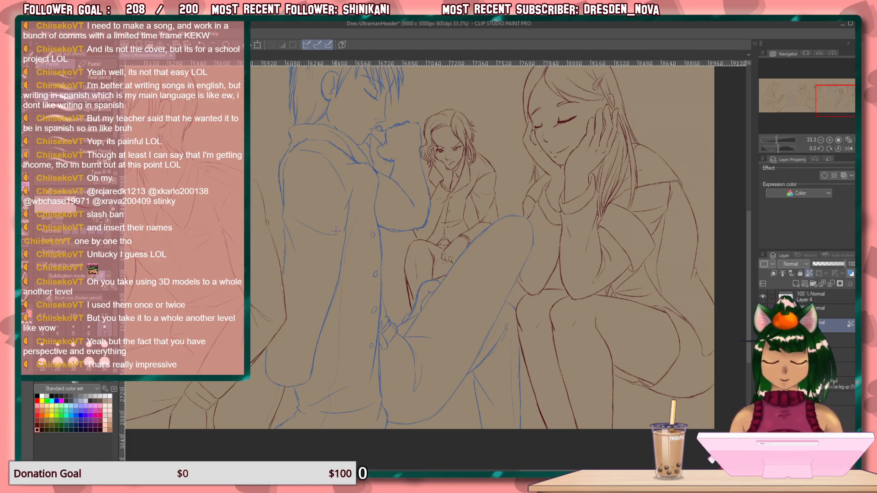
key("p")
key("]")
key("]")
key("]")
key("]")
key("]")
key("]")
key("]")
key("]")
key("]")
key("]")
key("]")
key("]")
key("]")
key("]")
key("]")
key("]")
mouse_move(285, 169)
left_mouse_down()
mouse_move(280, 352)
mouse_move(292, 399)
left_mouse_up()
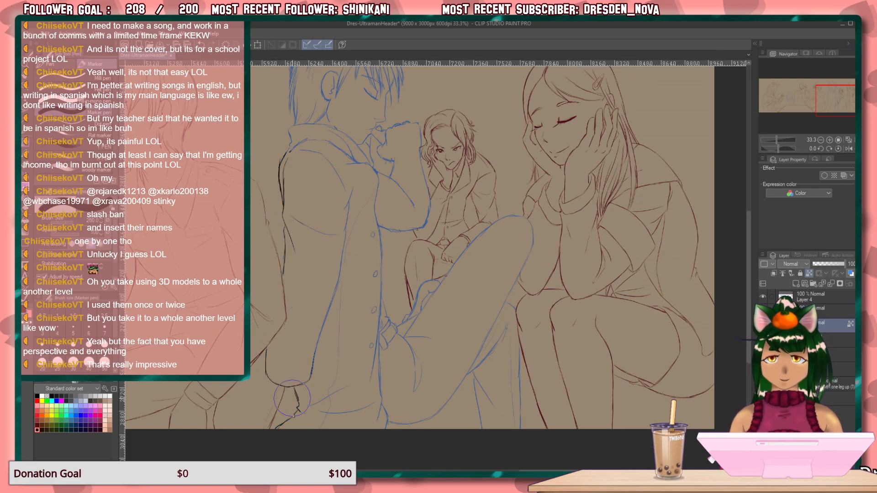
key("ctrl+z")
key("ctrl+z")
left_click(37, 426)
left_click_drag(340, 278, 305, 375)
mouse_move(321, 306)
left_mouse_down()
mouse_move(296, 408)
mouse_move(264, 371)
left_mouse_up()
key("ctrl+z")
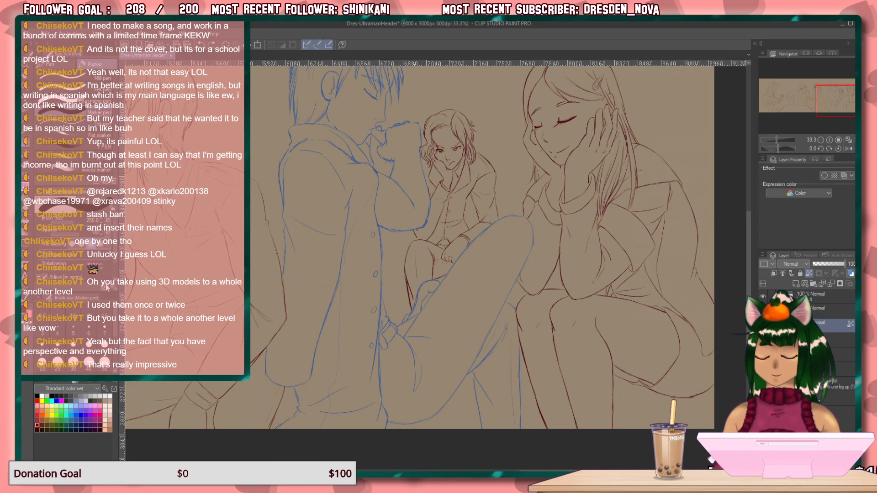
key("alt+Tab")
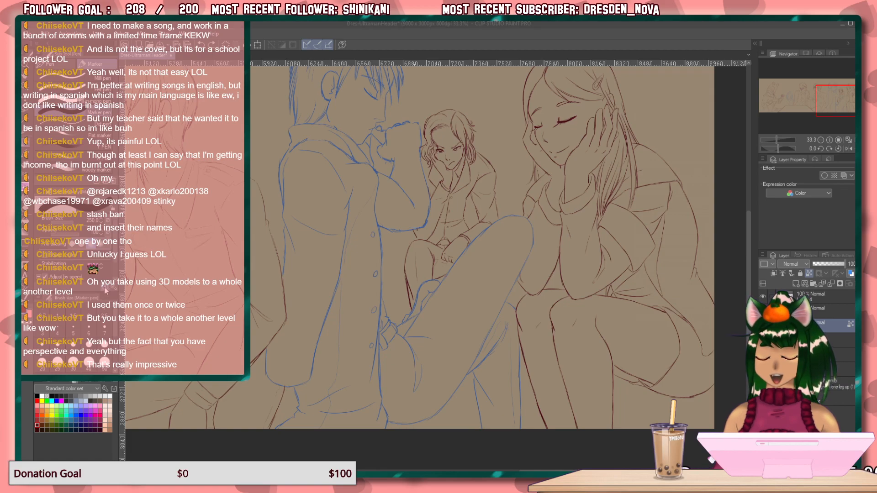
left_click(462, 193)
left_click(88, 329)
key("bracketright")
key("bracketright")
key("bracketright")
key("bracketright")
key("bracketright")
key("bracketright")
key("bracketright")
key("bracketright")
key("bracketright")
key("bracketright")
key("bracketright")
key("bracketright")
key("bracketright")
key("bracketright")
key("bracketright")
key("bracketright")
key("bracketright")
key("bracketright")
key("bracketright")
mouse_move(293, 139)
left_mouse_down()
mouse_move(287, 260)
mouse_move(270, 365)
mouse_move(288, 403)
mouse_move(280, 435)
mouse_move(375, 365)
mouse_move(321, 394)
mouse_move(313, 410)
left_mouse_up()
key("ctrl+z")
Recolour the pensive figure's blue lines dark maroon, including the hair, face, coat, hands and raised leg.
left_click(42, 425)
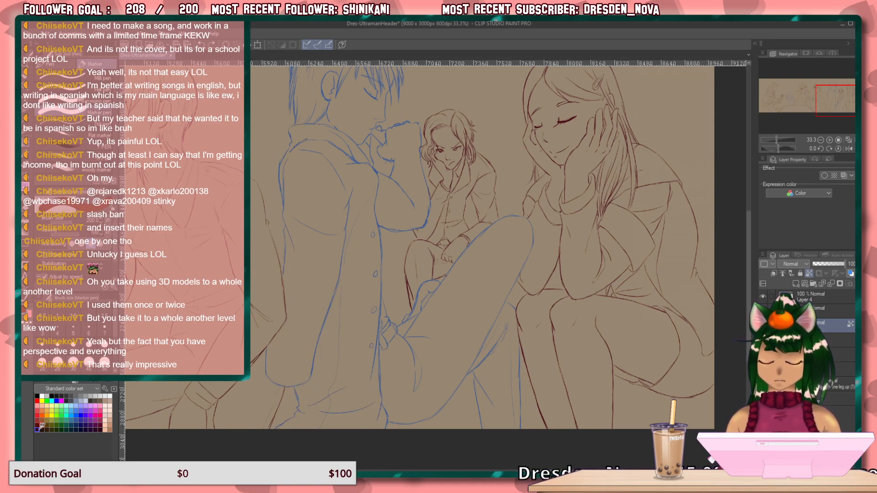
left_click(37, 430)
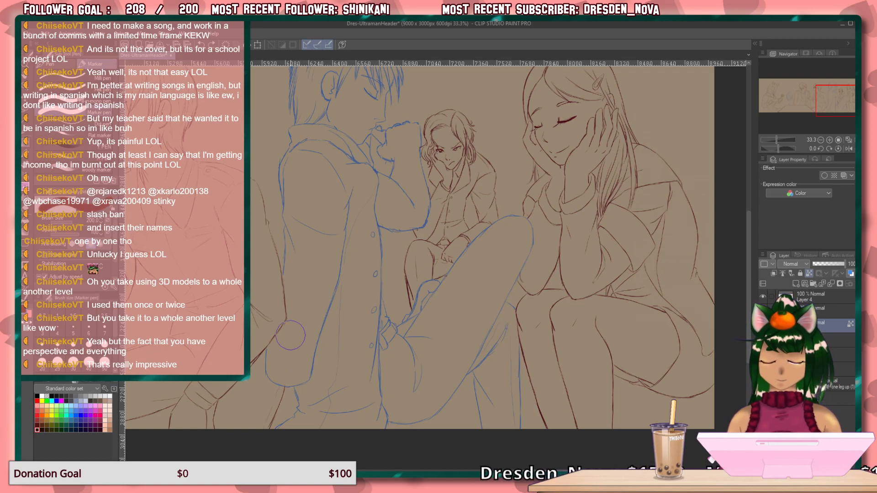
mouse_move(265, 392)
left_mouse_down()
mouse_move(284, 432)
mouse_move(376, 326)
mouse_move(387, 395)
mouse_move(411, 437)
mouse_move(481, 460)
mouse_move(503, 452)
mouse_move(532, 380)
mouse_move(533, 200)
mouse_move(452, 217)
mouse_move(418, 239)
mouse_move(431, 175)
mouse_move(422, 168)
mouse_move(413, 296)
mouse_move(384, 328)
mouse_move(246, 216)
mouse_move(267, 271)
mouse_move(296, 256)
left_mouse_up()
mouse_move(398, 256)
left_mouse_down()
mouse_move(387, 319)
mouse_move(403, 400)
left_mouse_up()
mouse_move(389, 322)
left_mouse_down()
mouse_move(395, 230)
mouse_move(285, 161)
mouse_move(318, 246)
mouse_move(374, 313)
mouse_move(335, 242)
mouse_move(360, 267)
mouse_move(379, 384)
left_mouse_up()
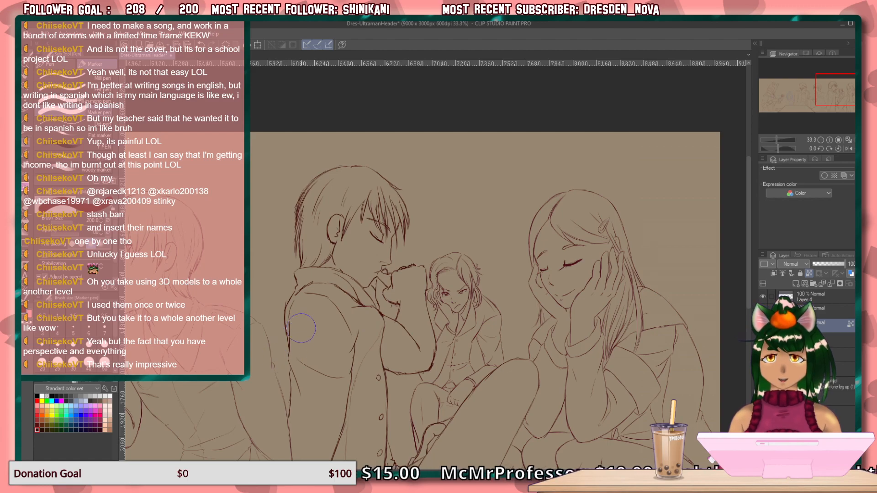
mouse_move(304, 337)
left_mouse_down()
mouse_move(338, 320)
mouse_move(397, 210)
mouse_move(386, 229)
mouse_move(558, 229)
mouse_move(332, 276)
mouse_move(465, 319)
mouse_move(620, 287)
mouse_move(582, 290)
left_mouse_up()
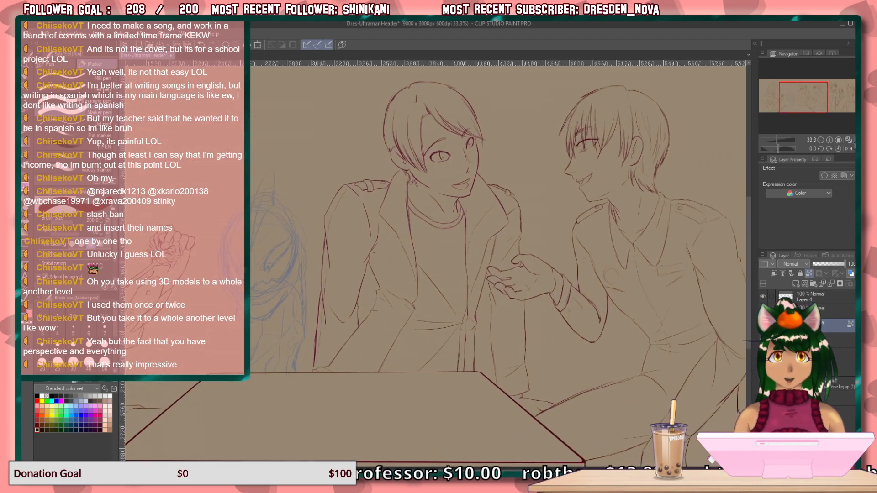
key("ctrl+0")
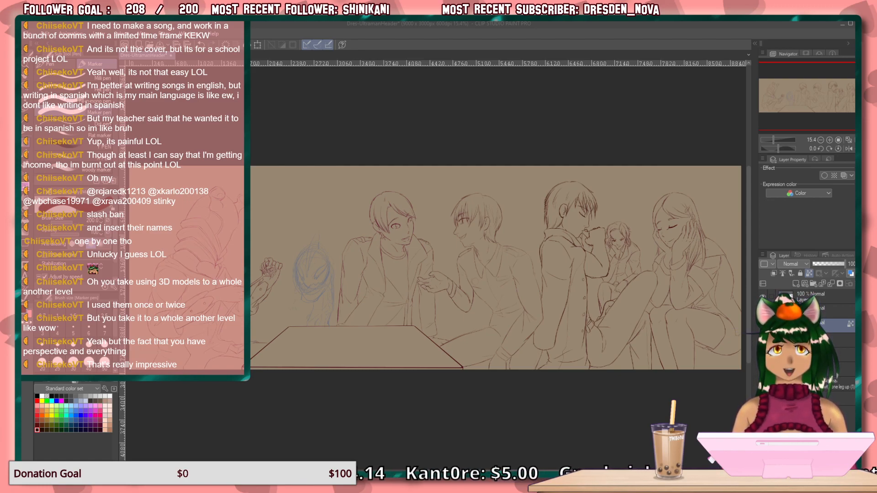
Unlock the layer's transparent pixels and pencil a thin curved contour inside the pensive figure's thigh, parallel to its lower edge.
key("alt+Tab")
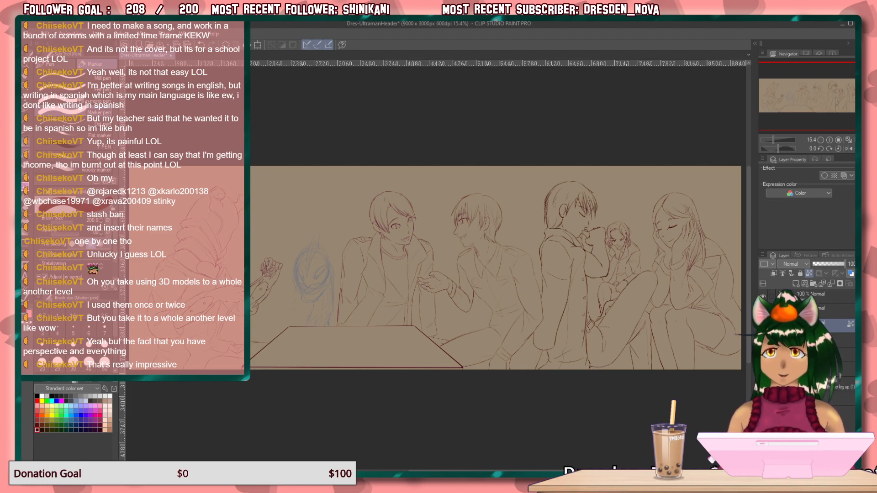
left_click(25, 153)
scroll(582, 279, "up", 7)
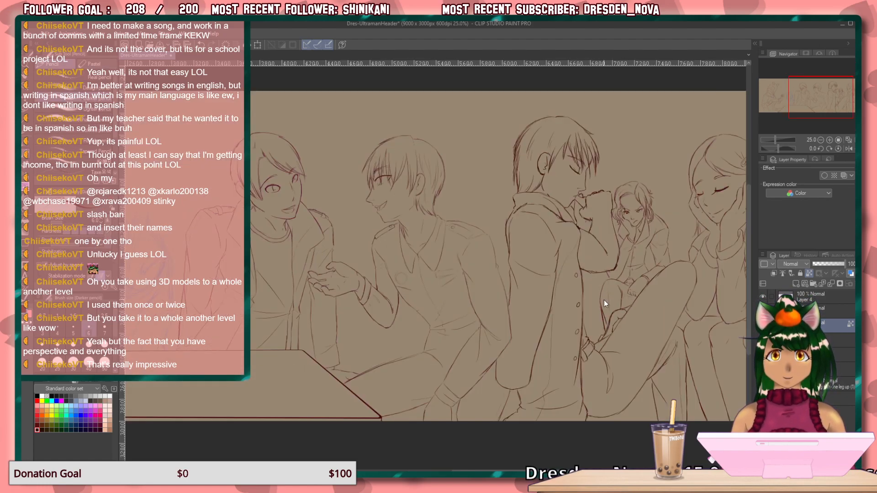
mouse_move(647, 331)
left_mouse_down()
mouse_move(590, 378)
mouse_move(514, 32)
mouse_move(503, 18)
left_mouse_up()
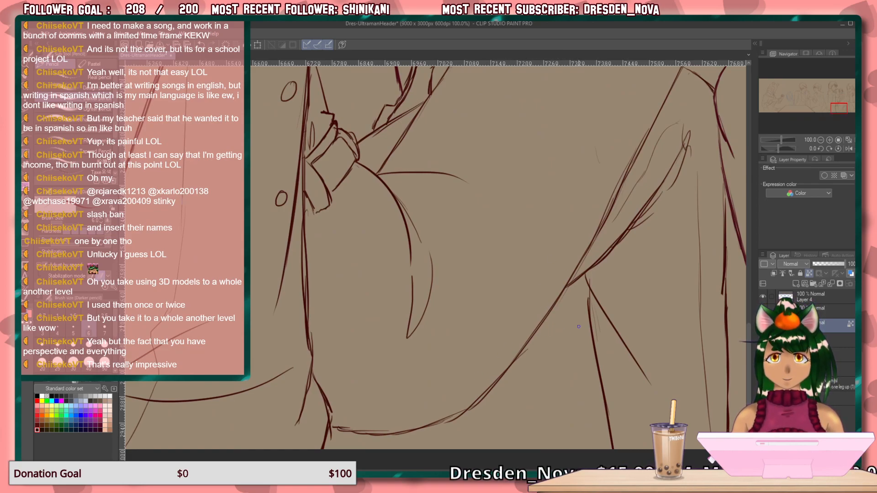
left_click(811, 273)
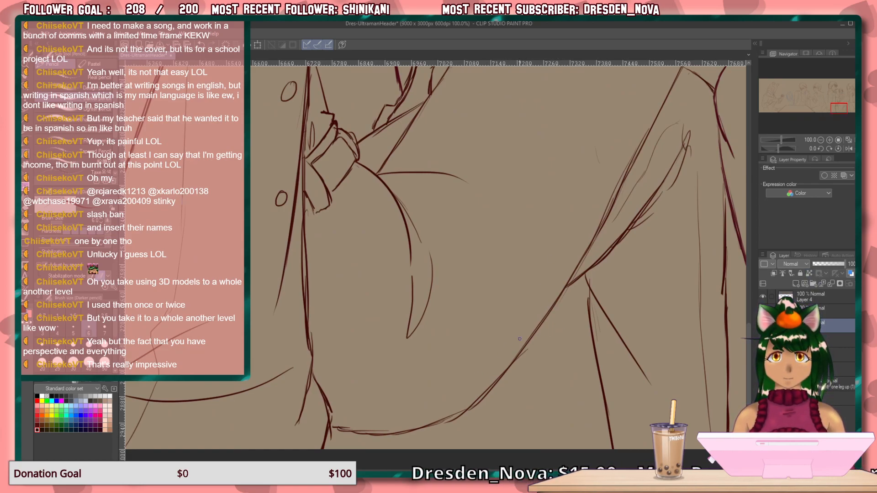
left_click_drag(563, 277, 458, 392)
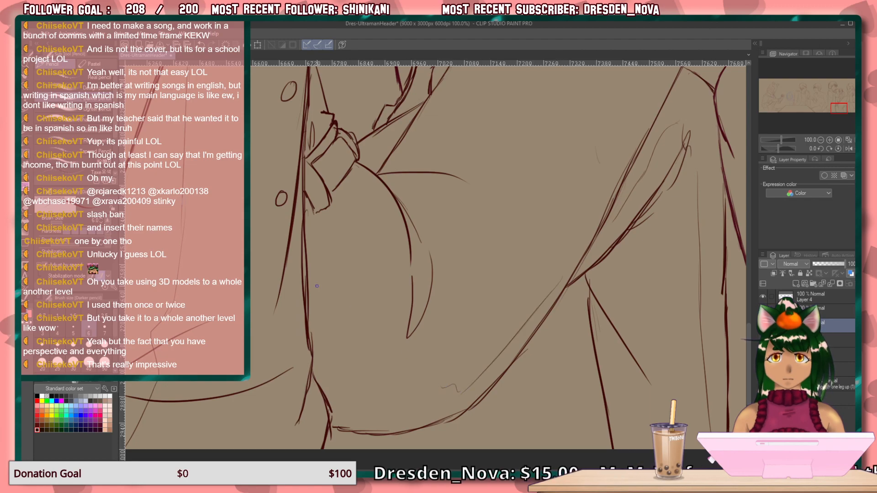
mouse_move(318, 292)
left_mouse_down()
mouse_move(333, 323)
mouse_move(426, 389)
left_mouse_up()
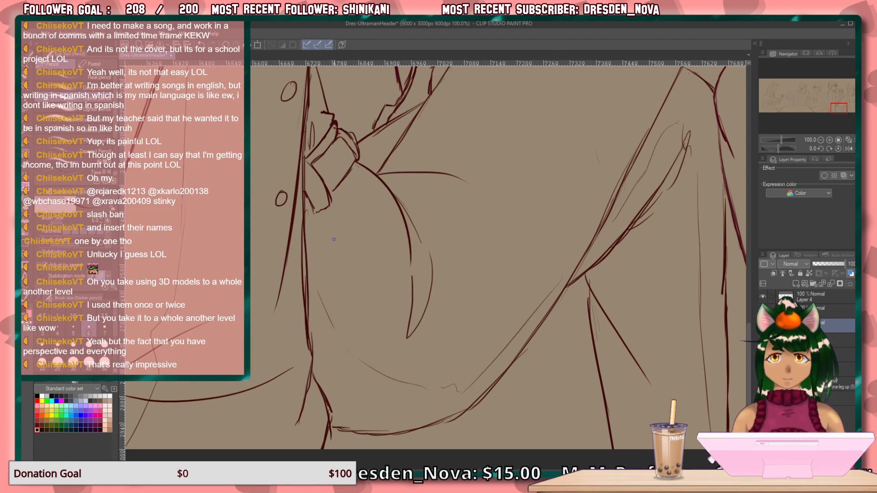
Sketch an angular double fold line below the waist knot and erase the excess contour stroke beside it.
mouse_move(337, 214)
left_mouse_down()
mouse_move(352, 249)
mouse_move(308, 335)
left_mouse_up()
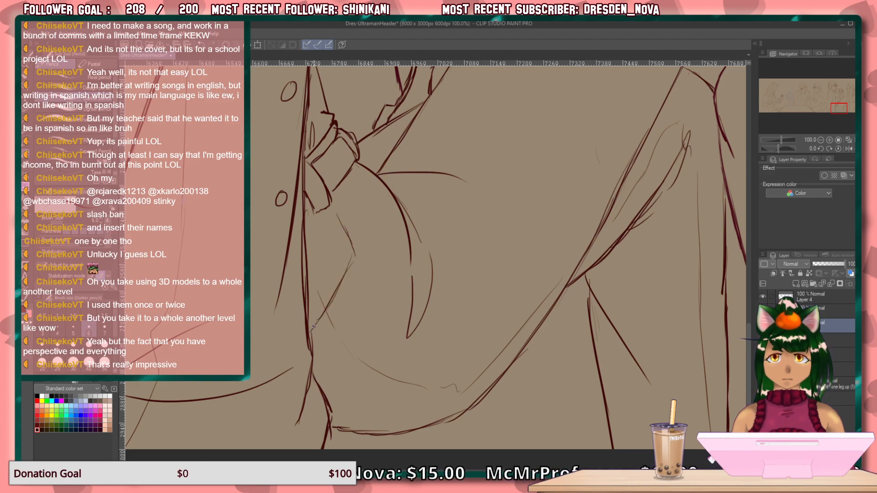
mouse_move(347, 219)
left_mouse_down()
mouse_move(365, 255)
mouse_move(333, 317)
left_mouse_up()
left_click_drag(351, 285, 317, 346)
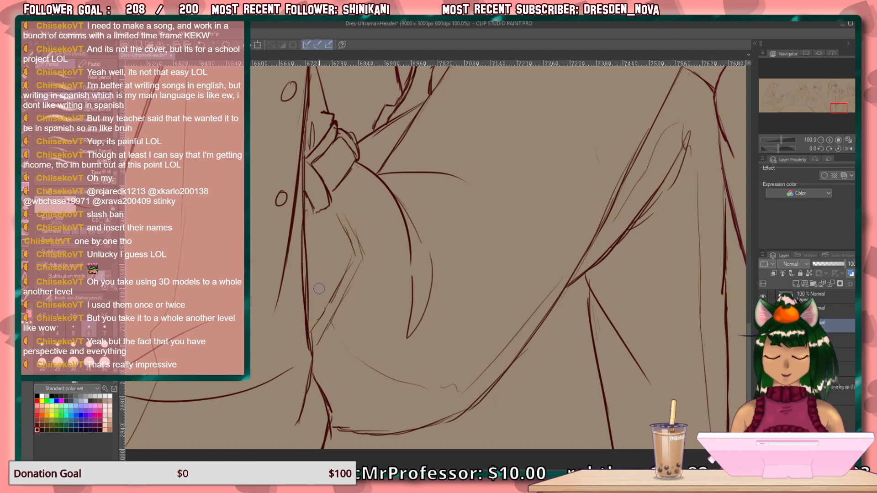
scroll(439, 201, "down", 4)
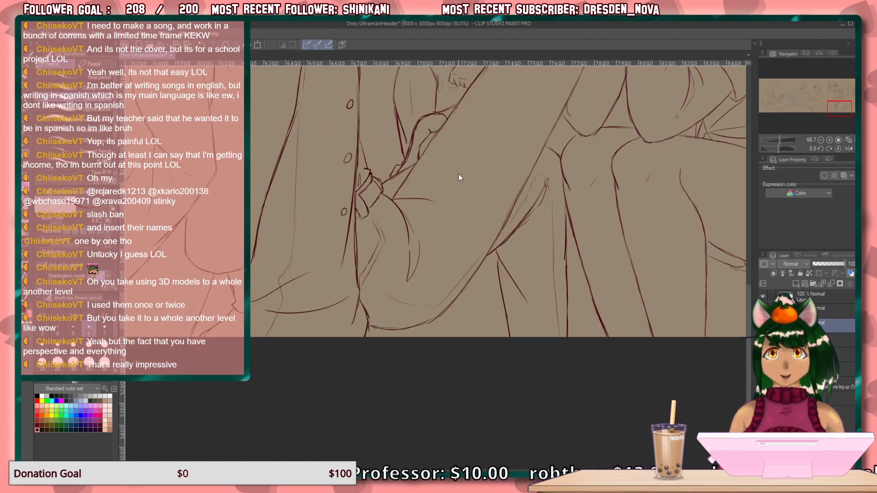
Review the whole header illustration and save the file.
mouse_move(371, 277)
left_mouse_down()
mouse_move(332, 403)
mouse_move(343, 446)
mouse_move(317, 461)
left_mouse_up()
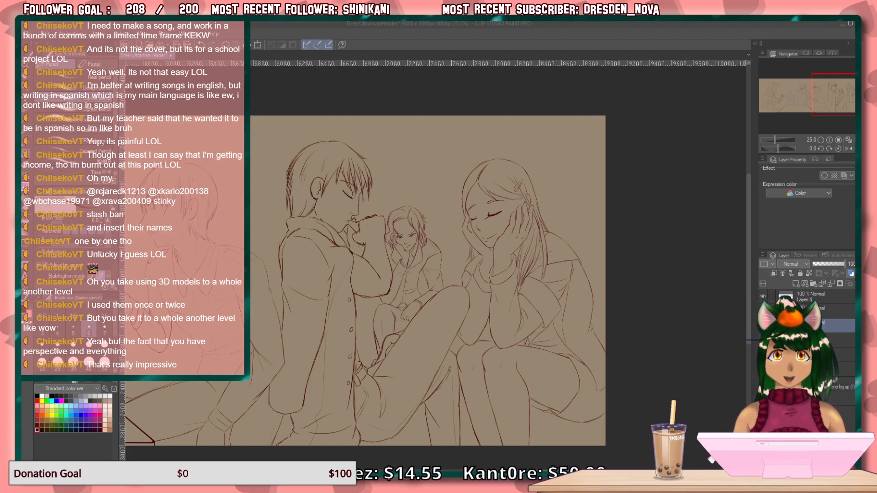
key("ctrl+0")
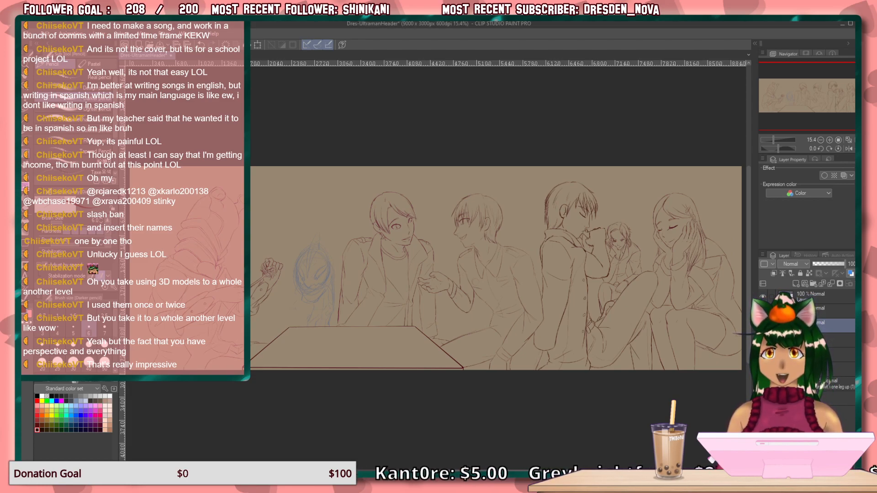
left_click(161, 45)
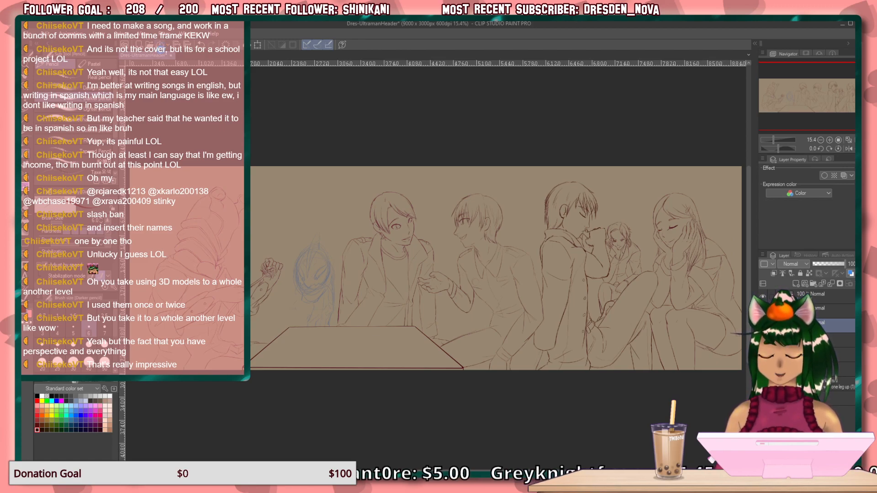